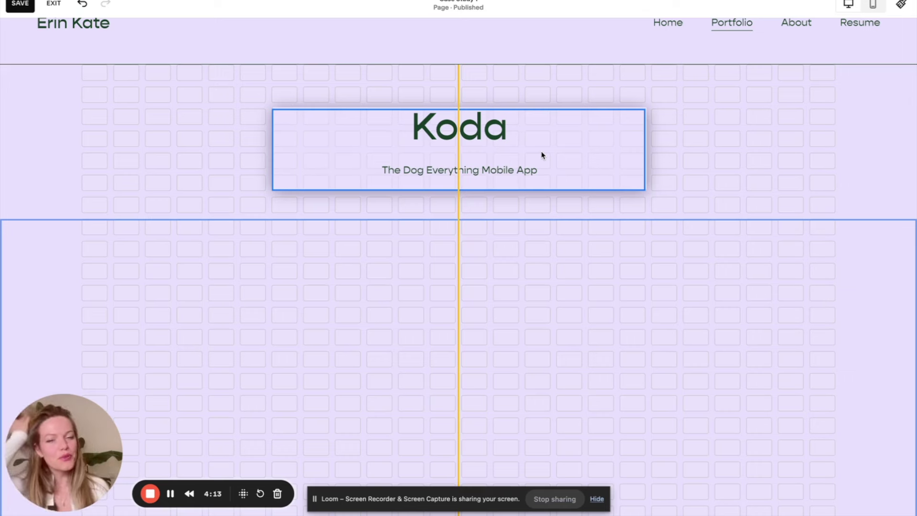
Centre the Koda heading block on the page and open the empty image block below it for editing
{"action": "left_click_drag", "start_coordinate": [541, 152], "coordinate": [541, 150]}
{"action": "key", "text": "ctrl+Tab"}
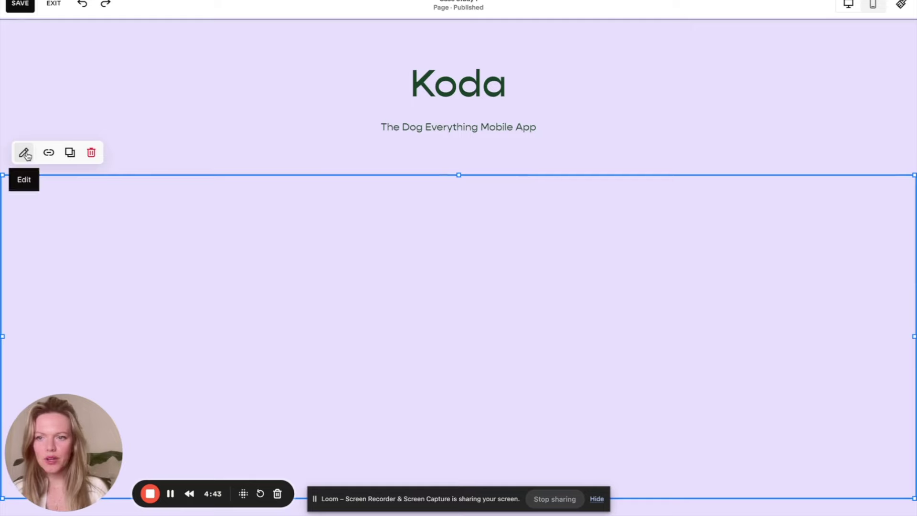
{"action": "left_click", "coordinate": [24, 153]}
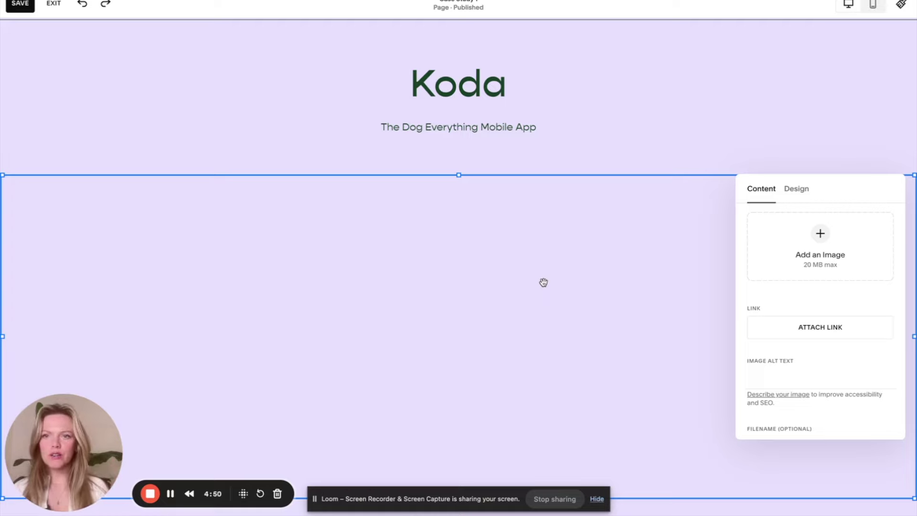
Switch to the UX case study file in Figma, check the final product image placeholder and open the Assets page
{"action": "key", "text": "ctrl+Tab"}
{"action": "scroll", "coordinate": [384, 125], "scroll_direction": "up", "scroll_amount": 3}
{"action": "scroll", "coordinate": [492, 295], "scroll_direction": "up", "scroll_amount": 5}
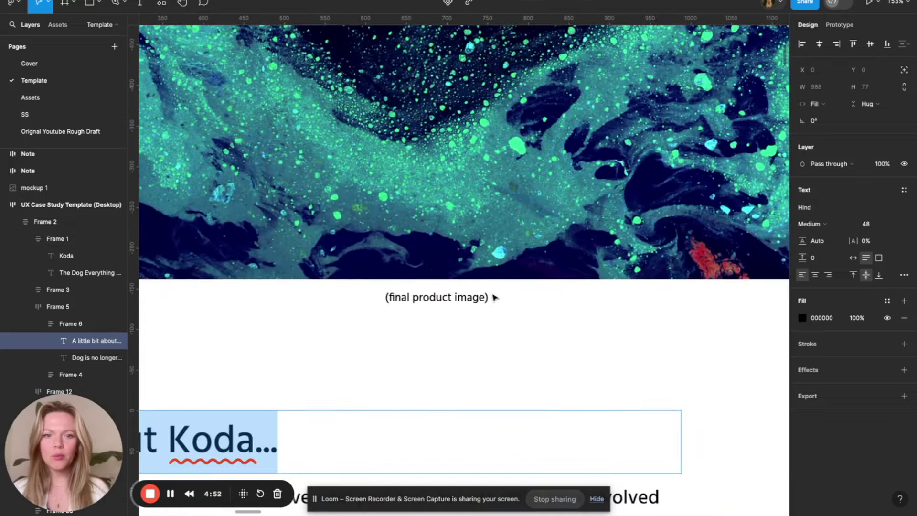
{"action": "scroll", "coordinate": [495, 297], "scroll_direction": "down", "scroll_amount": 5}
{"action": "scroll", "coordinate": [495, 297], "scroll_direction": "up", "scroll_amount": 3}
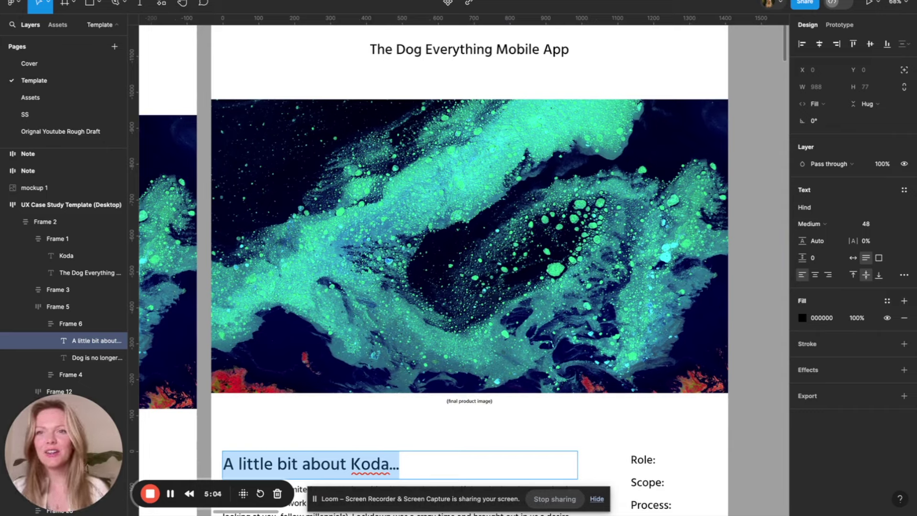
{"action": "left_click", "coordinate": [31, 98]}
{"action": "scroll", "coordinate": [321, 257], "scroll_direction": "down", "scroll_amount": 5}
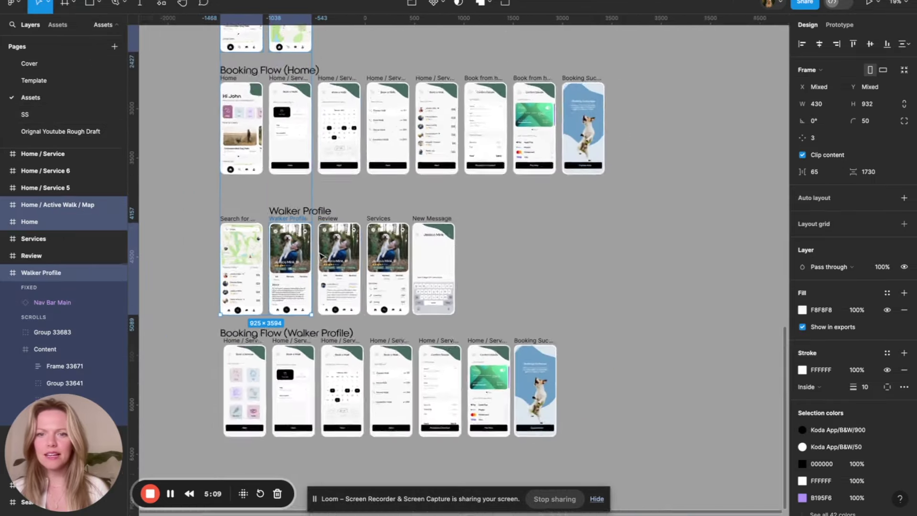
{"action": "left_click", "coordinate": [48, 80]}
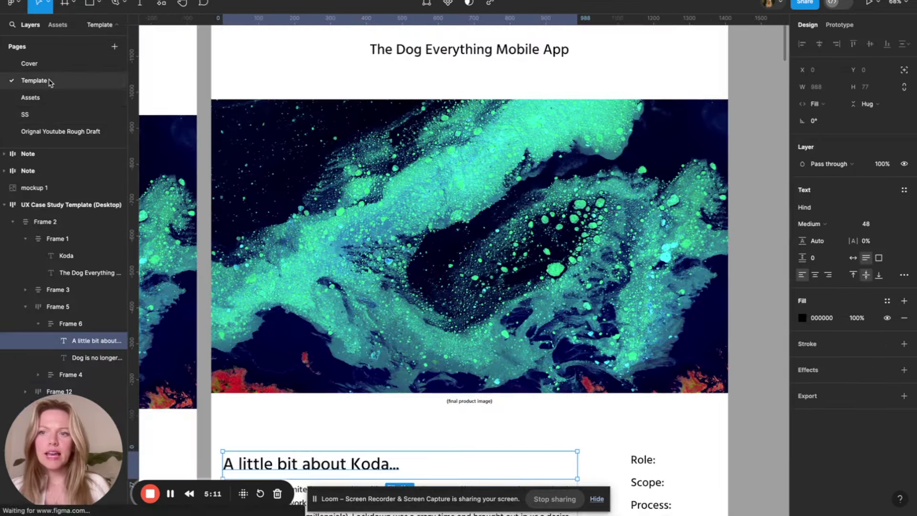
{"action": "left_click", "coordinate": [43, 96]}
{"action": "scroll", "coordinate": [334, 190], "scroll_direction": "up", "scroll_amount": 4}
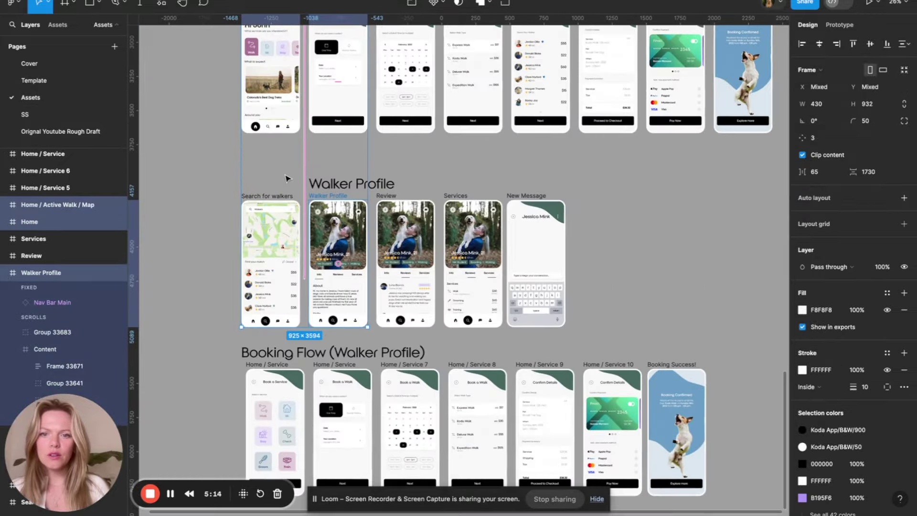
Select and copy the Walker Profile, Home / Service, Home / Active Walk / Map, Home and Search screens
{"action": "left_click", "coordinate": [333, 197]}
{"action": "scroll", "coordinate": [333, 196], "scroll_direction": "down", "scroll_amount": 3}
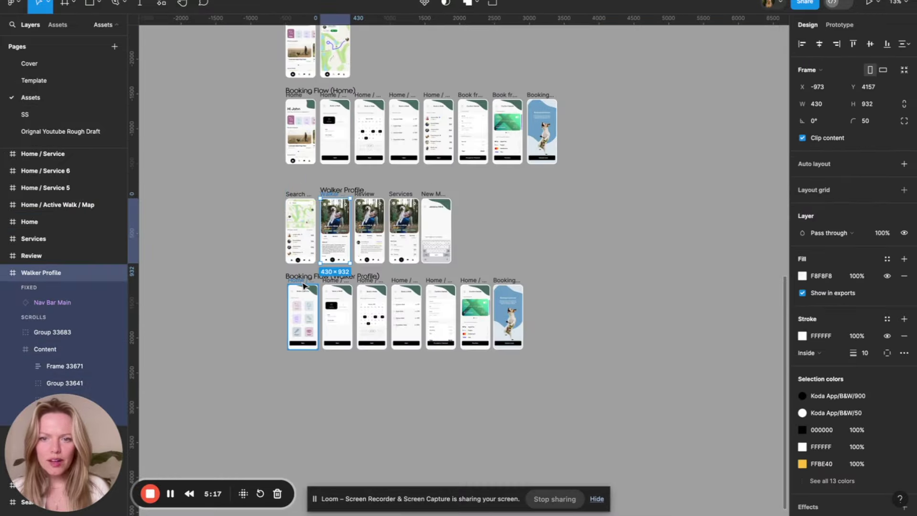
{"action": "scroll", "coordinate": [301, 284], "scroll_direction": "up", "scroll_amount": 4}
{"action": "left_click", "coordinate": [300, 285], "text": "shift"}
{"action": "scroll", "coordinate": [371, 282], "scroll_direction": "up", "scroll_amount": 2}
{"action": "scroll", "coordinate": [371, 284], "scroll_direction": "down", "scroll_amount": 5}
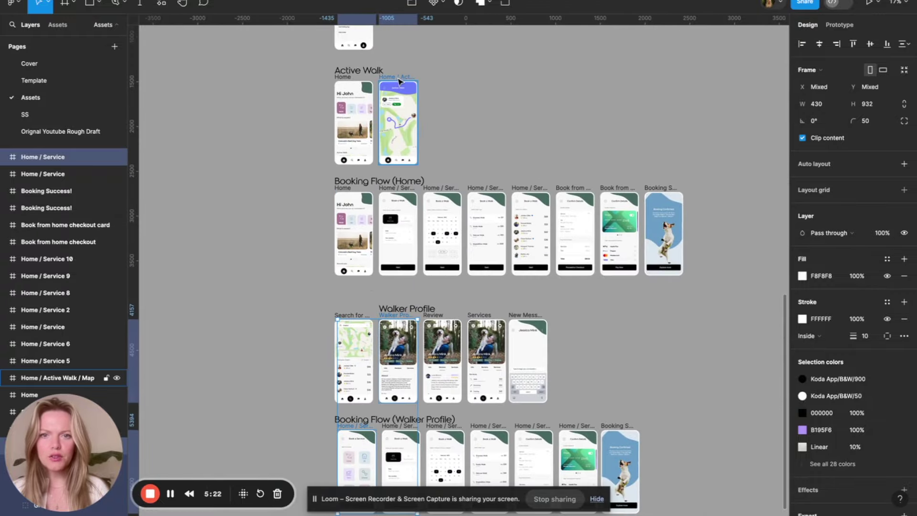
{"action": "left_click", "coordinate": [399, 82], "text": "shift"}
{"action": "left_click", "coordinate": [360, 125], "text": "shift"}
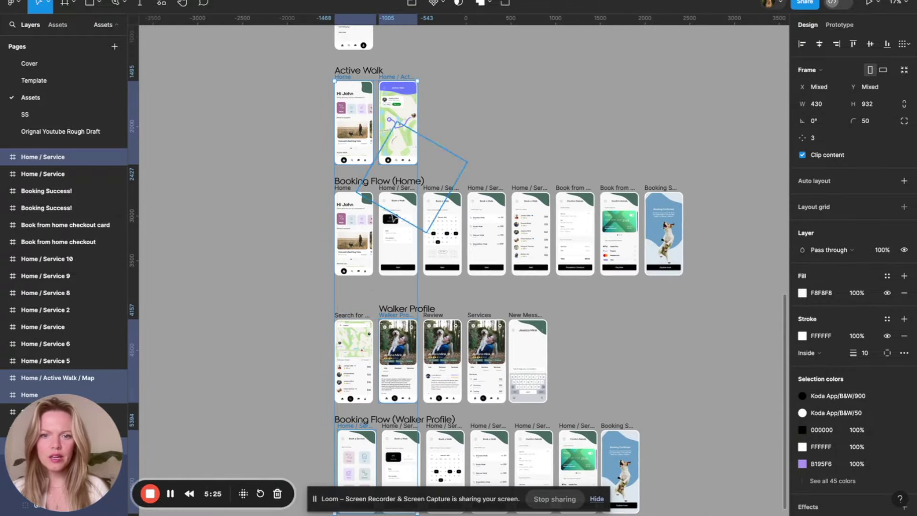
{"action": "scroll", "coordinate": [426, 308], "scroll_direction": "down", "scroll_amount": 3}
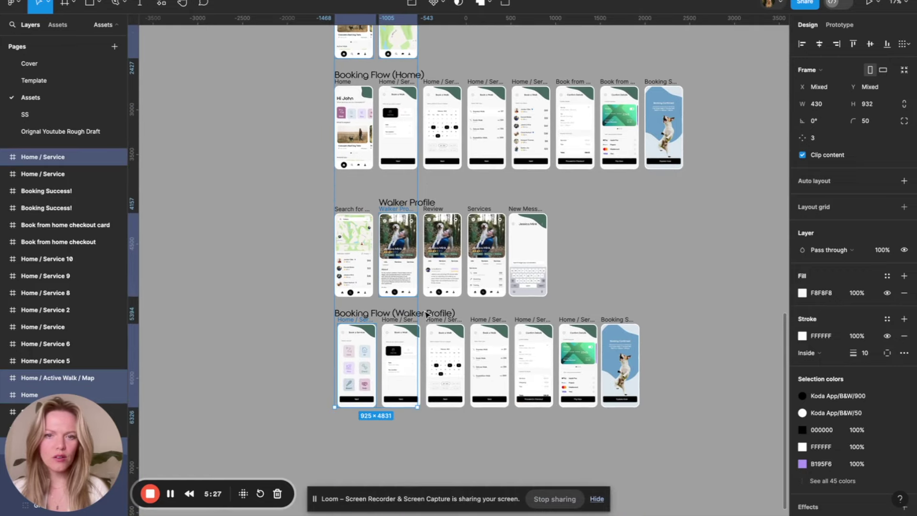
{"action": "scroll", "coordinate": [427, 315], "scroll_direction": "up", "scroll_amount": 9}
{"action": "scroll", "coordinate": [419, 142], "scroll_direction": "up", "scroll_amount": 4}
{"action": "left_click", "coordinate": [369, 151], "text": "shift"}
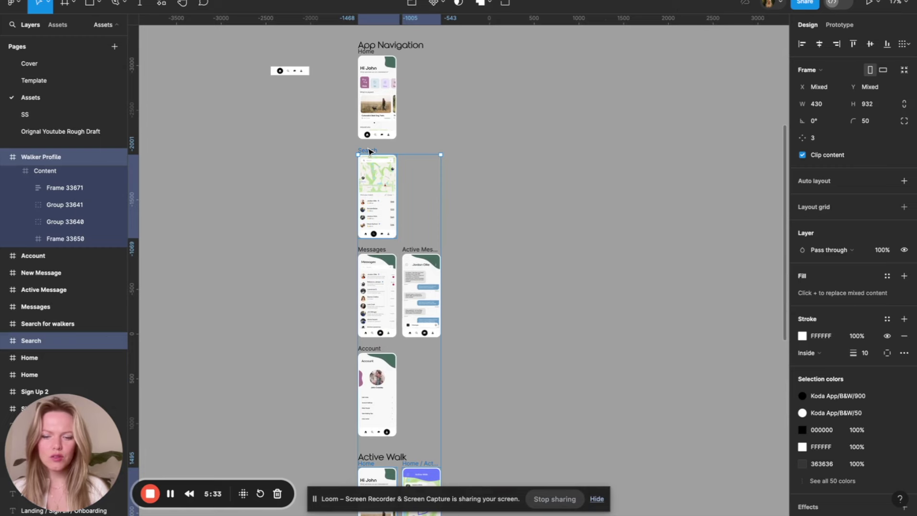
Add a new page to the file and name it Mockups
{"action": "left_click", "coordinate": [115, 47]}
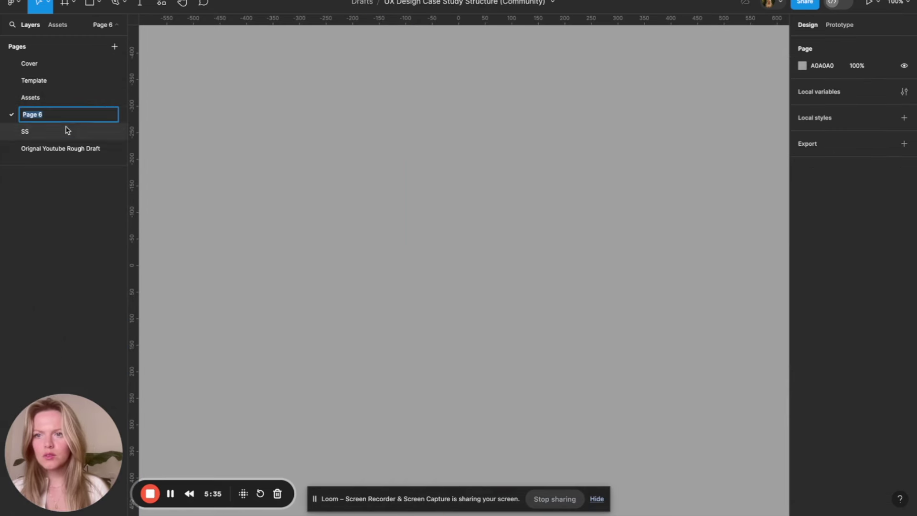
{"action": "type", "text": "Mockups"}
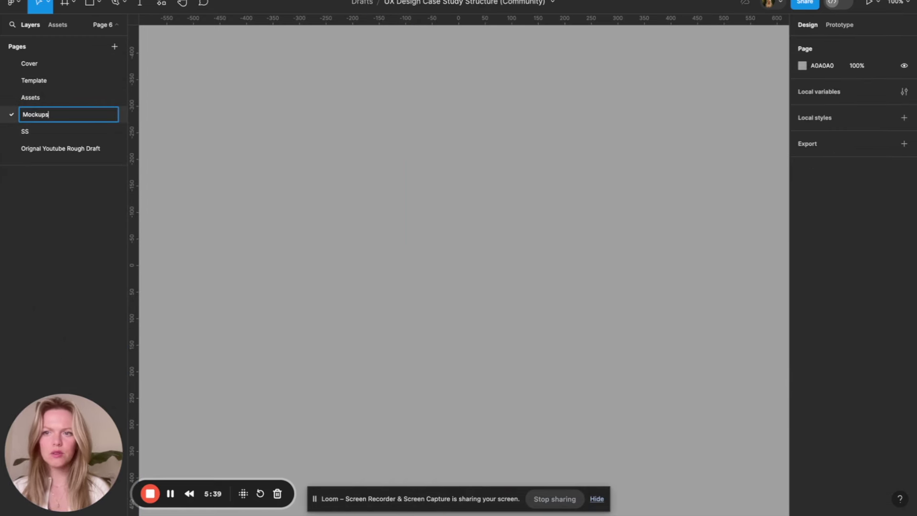
{"action": "key", "text": "Return"}
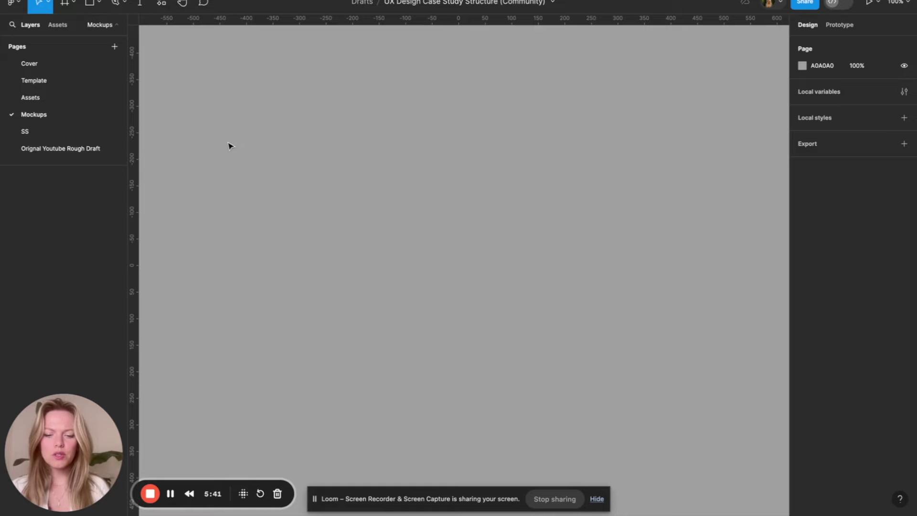
Paste the copied screens onto the Mockups page and arrange them with auto layout in one horizontal row
{"action": "key", "text": "super+v"}
{"action": "key", "text": "shift+a"}
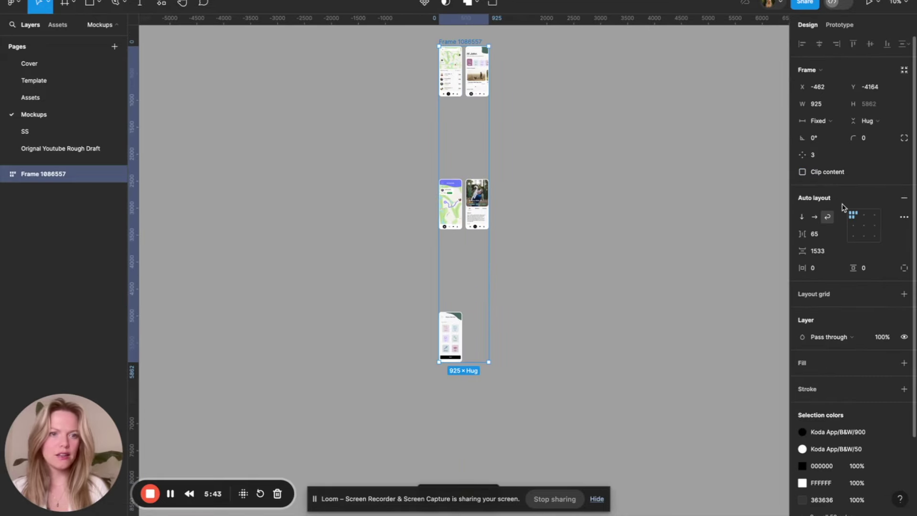
{"action": "left_click", "coordinate": [807, 216]}
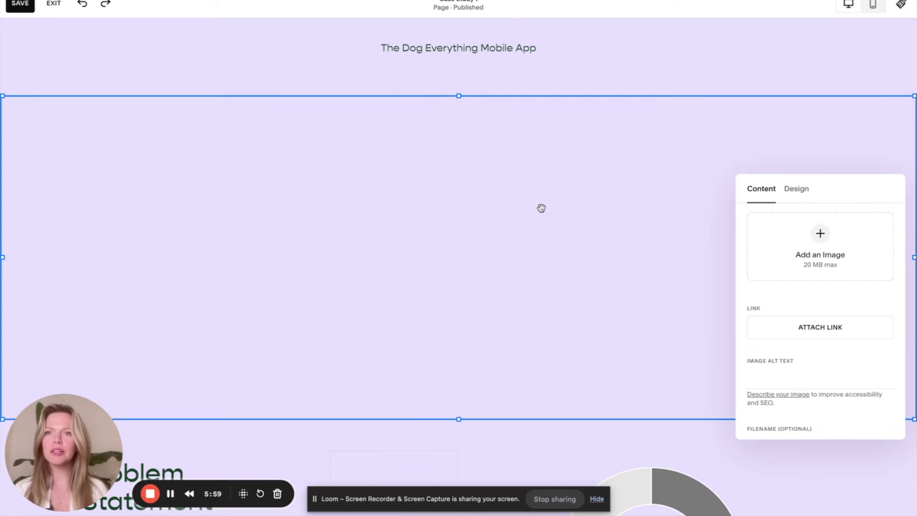
Return to Figma, ungroup the row of screens and wrap all five in a new horizontal auto layout frame
{"action": "key", "text": "ctrl+Tab"}
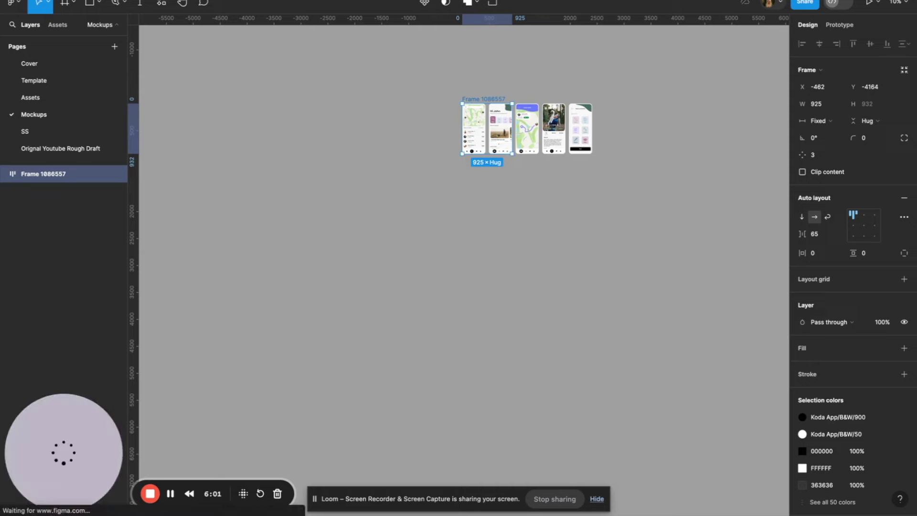
{"action": "scroll", "coordinate": [395, 160], "scroll_direction": "right", "scroll_amount": 2}
{"action": "scroll", "coordinate": [468, 182], "scroll_direction": "up", "scroll_amount": 5}
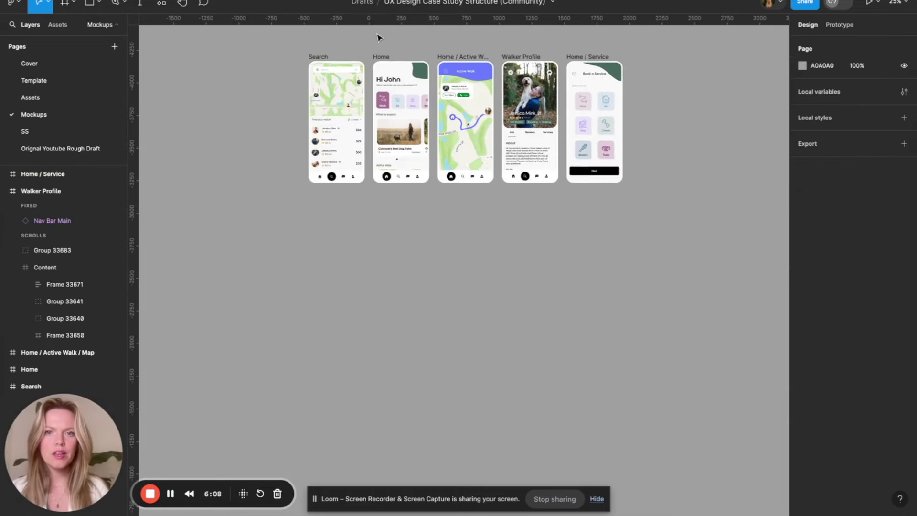
{"action": "scroll", "coordinate": [379, 42], "scroll_direction": "up", "scroll_amount": 2}
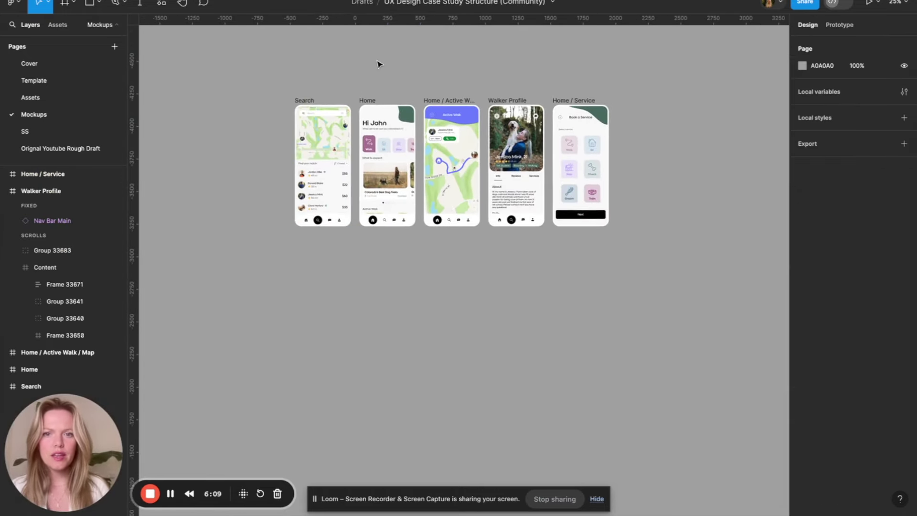
{"action": "left_click_drag", "start_coordinate": [385, 101], "coordinate": [757, 266]}
{"action": "key", "text": "ctrl+z"}
{"action": "key", "text": "shift+a"}
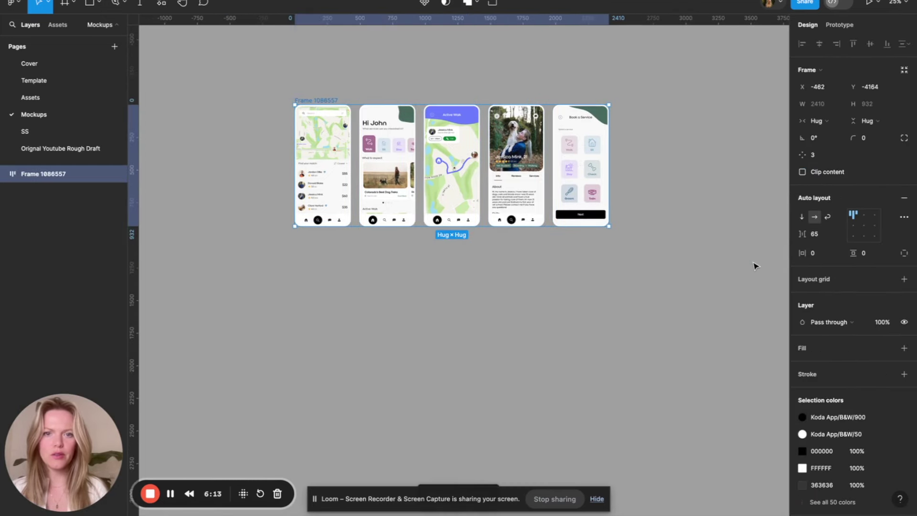
Reorder the row so the Home screen comes first and the Home / Service screen second
{"action": "left_click", "coordinate": [391, 130]}
{"action": "key", "text": "Left"}
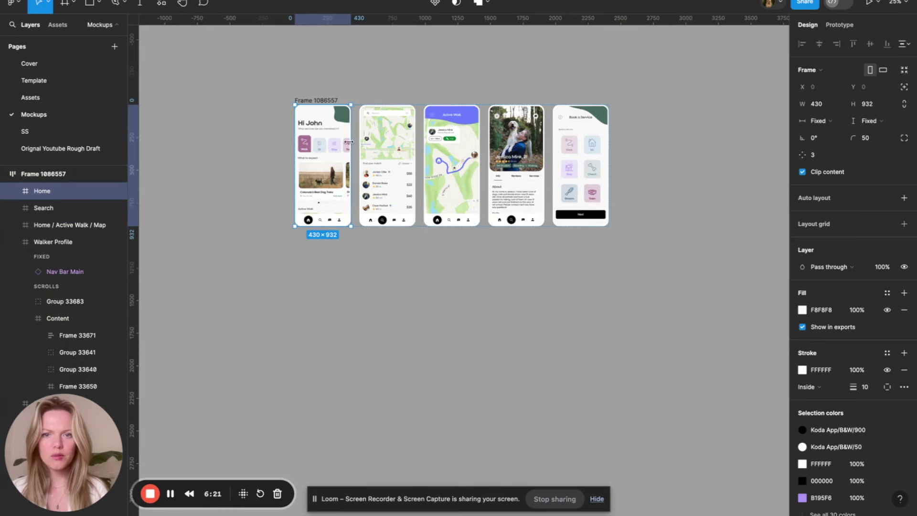
{"action": "left_click", "coordinate": [603, 157]}
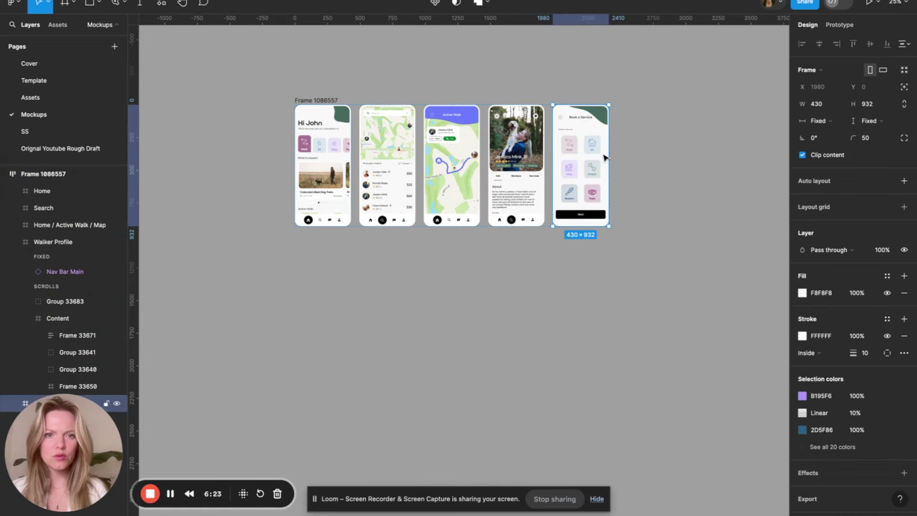
{"action": "key", "text": "Left"}
{"action": "key", "text": "Left"}
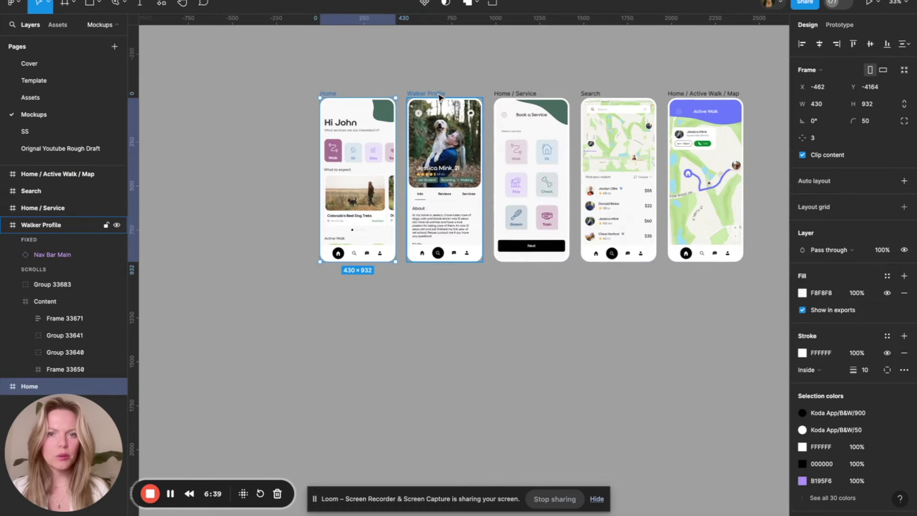
Stagger the row by raising the Walker Profile and Search screens above the other three
{"action": "left_click_drag", "start_coordinate": [440, 95], "coordinate": [441, 73]}
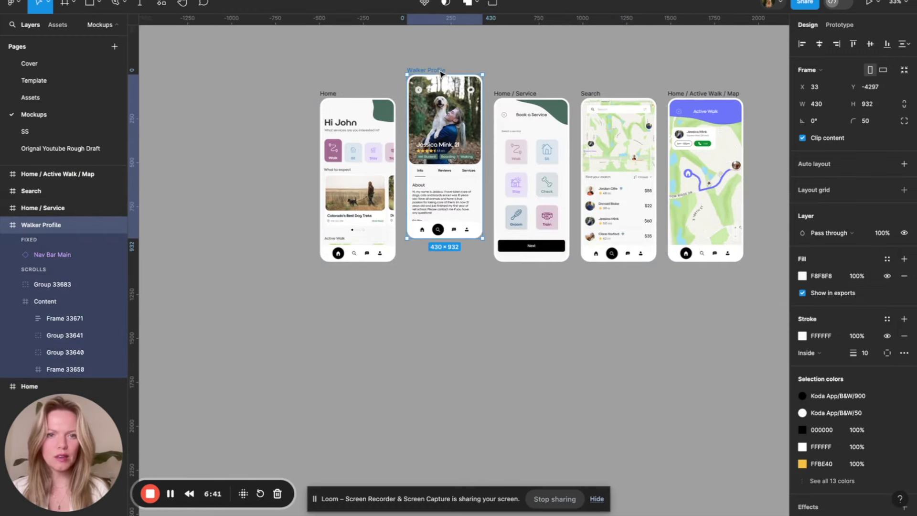
{"action": "left_click", "coordinate": [618, 103]}
{"action": "left_click_drag", "start_coordinate": [618, 103], "coordinate": [617, 76]}
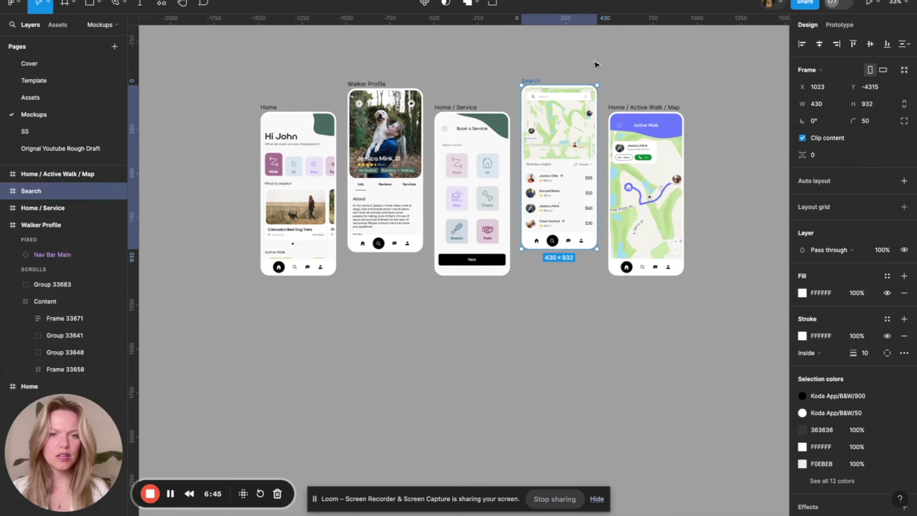
{"action": "scroll", "coordinate": [597, 65], "scroll_direction": "up", "scroll_amount": 1}
{"action": "left_click", "coordinate": [597, 66]}
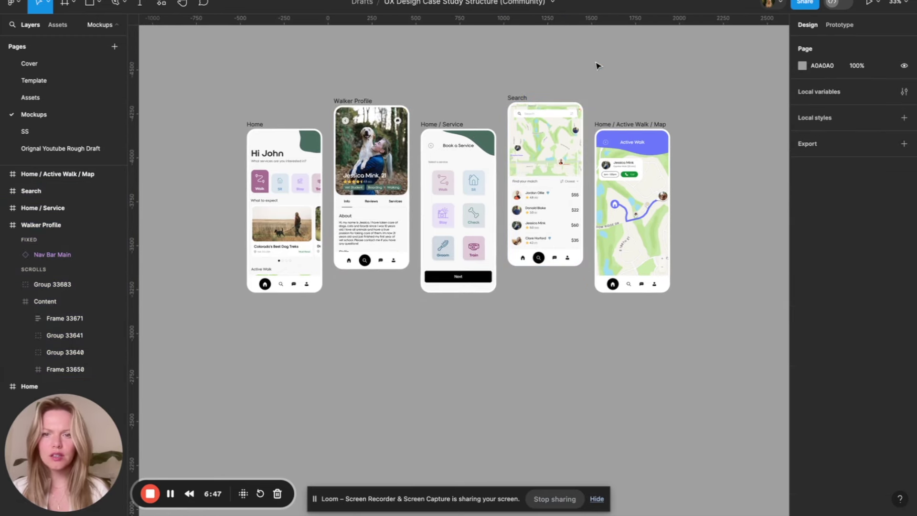
Select all five staggered screens and wrap them together in a single frame
{"action": "left_click_drag", "start_coordinate": [209, 56], "coordinate": [700, 420]}
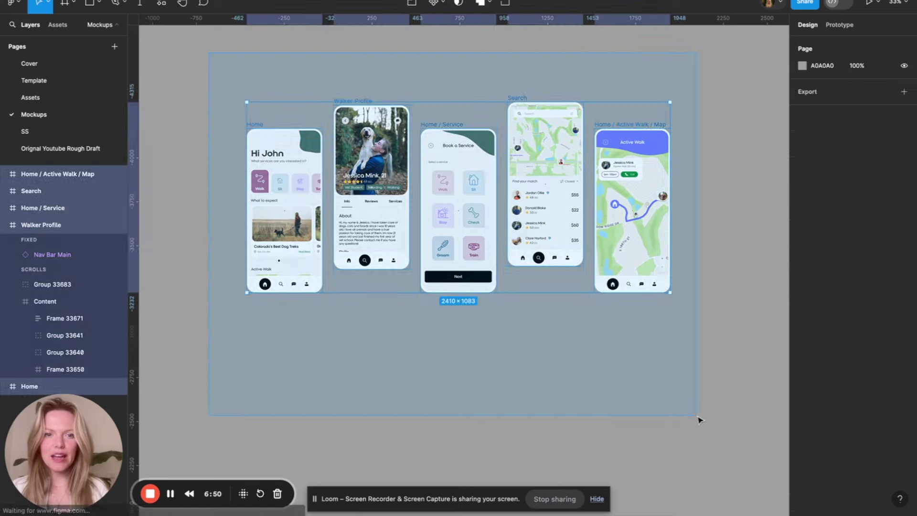
{"action": "right_click", "coordinate": [581, 152]}
{"action": "left_click", "coordinate": [647, 309]}
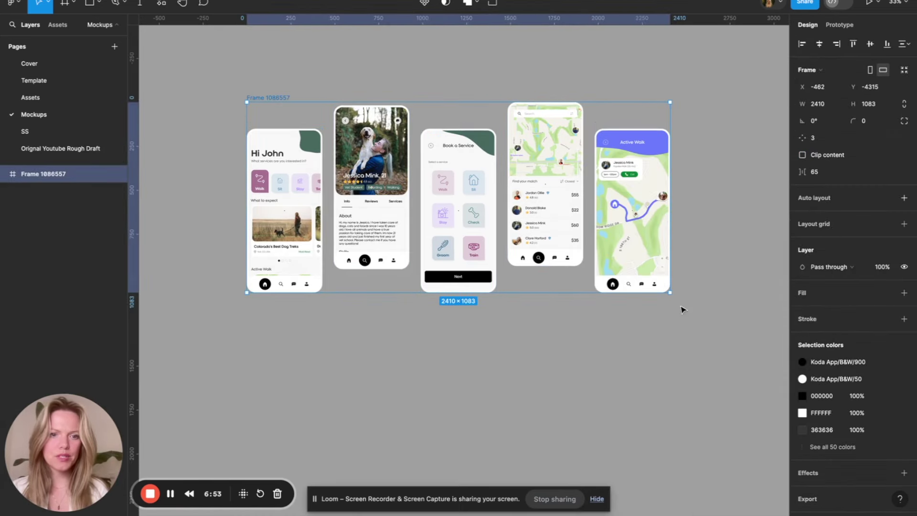
Add a 2x PNG export setting to the mockup frame and export it
{"action": "scroll", "coordinate": [810, 393], "scroll_direction": "down", "scroll_amount": 1}
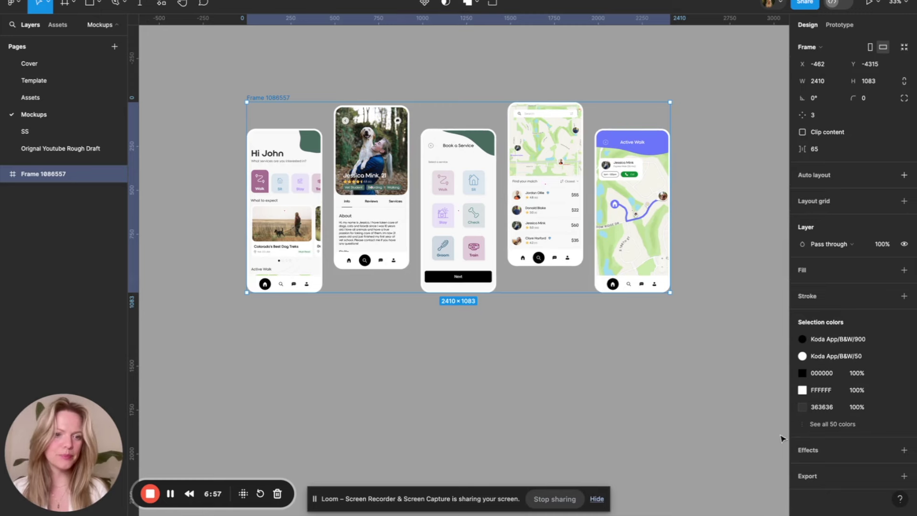
{"action": "left_click", "coordinate": [904, 476]}
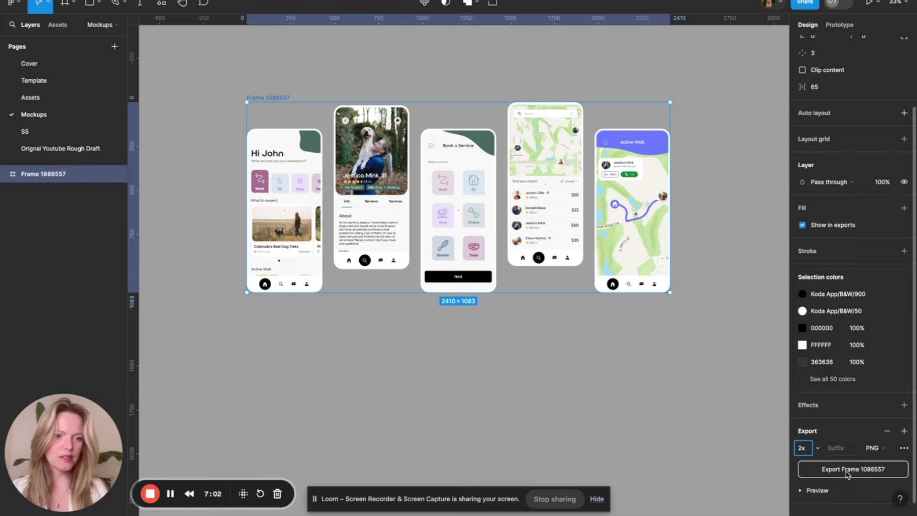
{"action": "left_click", "coordinate": [847, 473]}
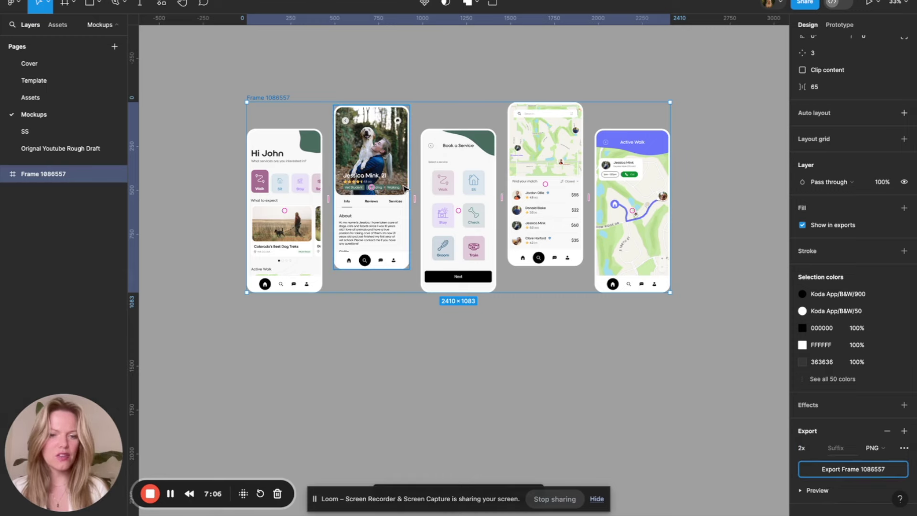
Switch to the Squarespace case study page and upload Frame 1086557.png into the empty image block below the subtitle
{"action": "left_click", "coordinate": [597, 499]}
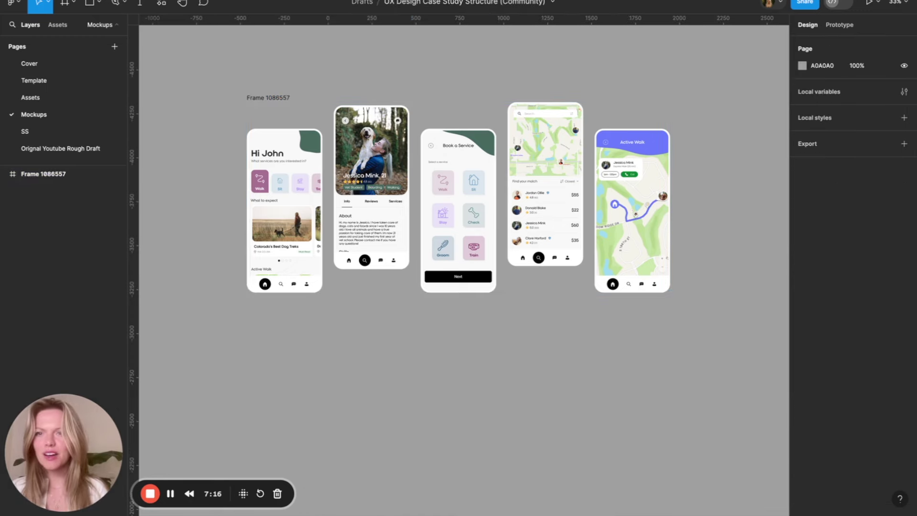
{"action": "key", "text": "ctrl+Tab"}
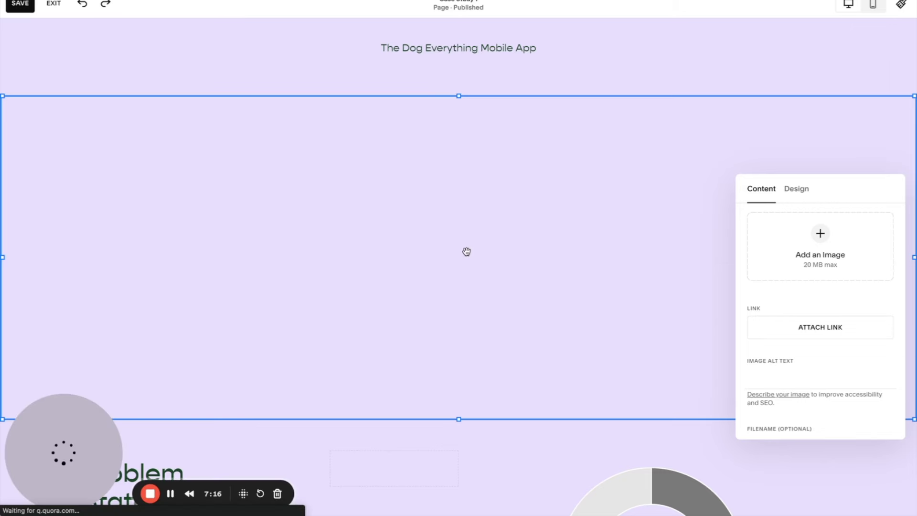
{"action": "left_click", "coordinate": [827, 245]}
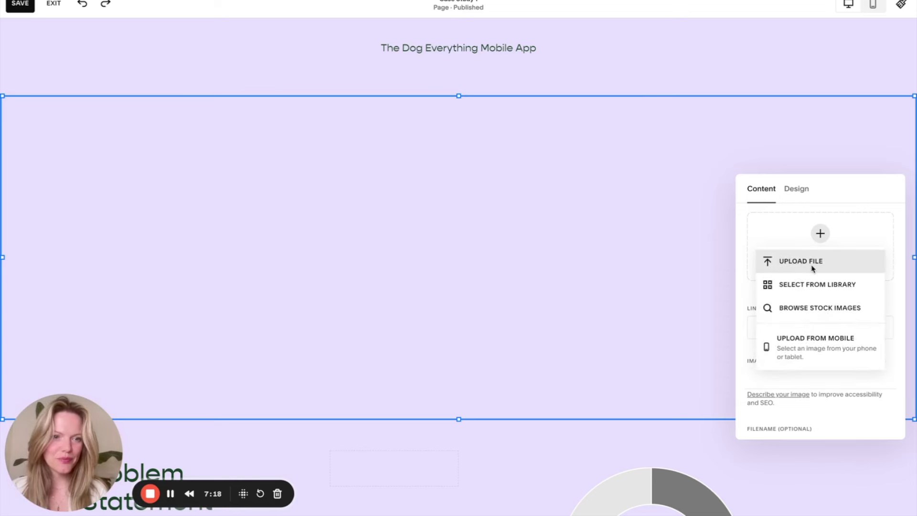
{"action": "left_click", "coordinate": [814, 262]}
{"action": "left_click", "coordinate": [382, 163]}
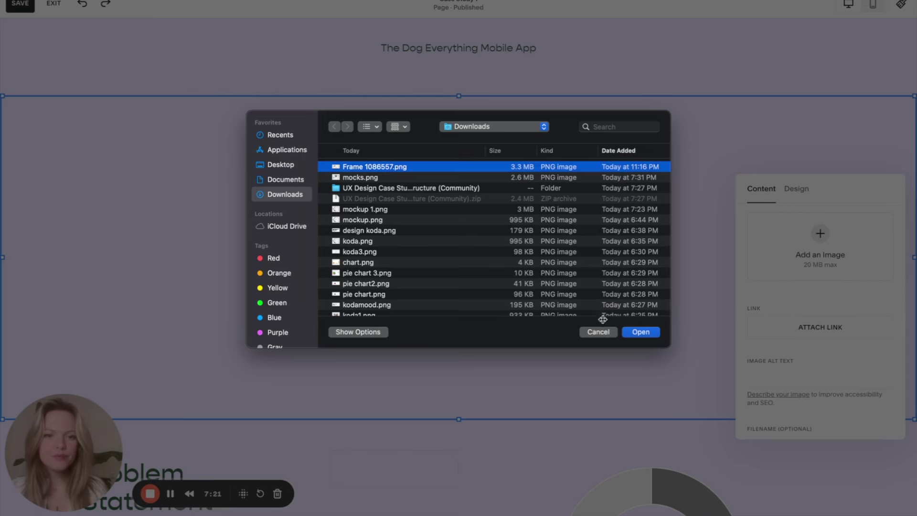
{"action": "left_click", "coordinate": [642, 330]}
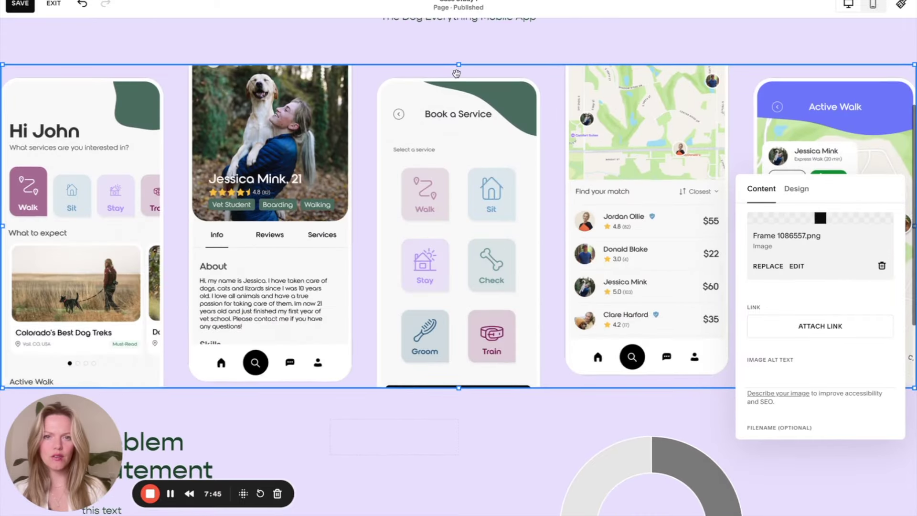
Stretch the image block's upper and lower edges until the phone screens fit at full height
{"action": "scroll", "coordinate": [457, 73], "scroll_direction": "up", "scroll_amount": 2}
{"action": "mouse_move", "coordinate": [459, 102]}
{"action": "left_mouse_down"}
{"action": "mouse_move", "coordinate": [461, 70]}
{"action": "mouse_move", "coordinate": [461, 93]}
{"action": "left_mouse_up"}
{"action": "scroll", "coordinate": [460, 94], "scroll_direction": "down", "scroll_amount": 3}
{"action": "left_click_drag", "start_coordinate": [458, 273], "coordinate": [458, 334]}
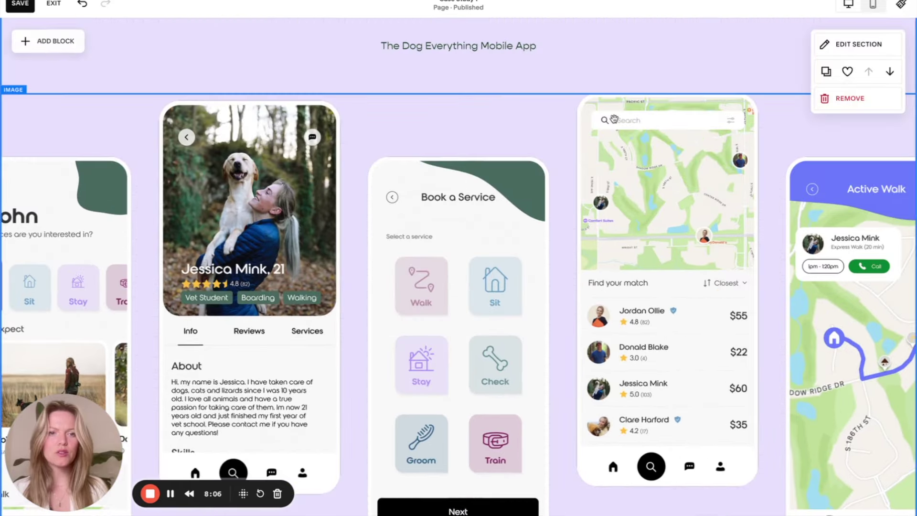
{"action": "scroll", "coordinate": [566, 192], "scroll_direction": "down", "scroll_amount": 2}
{"action": "scroll", "coordinate": [566, 191], "scroll_direction": "up", "scroll_amount": 4}
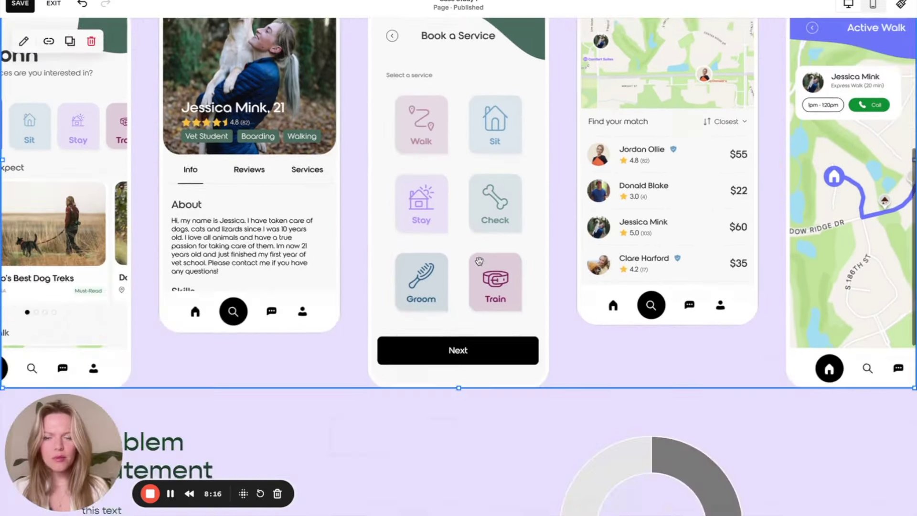
Add a section above the Problem Statement using the Classic Editor layout with one large landscape image
{"action": "scroll", "coordinate": [462, 270], "scroll_direction": "down", "scroll_amount": 3}
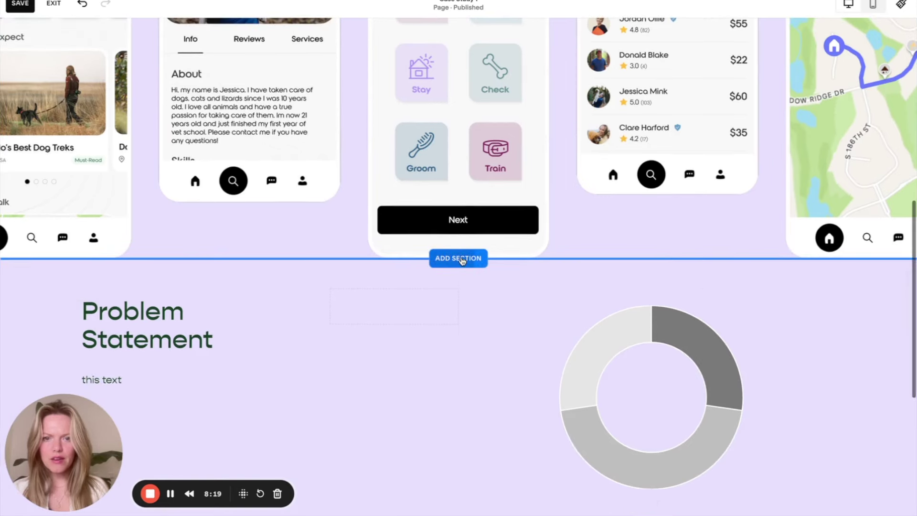
{"action": "left_click", "coordinate": [459, 259]}
{"action": "scroll", "coordinate": [212, 284], "scroll_direction": "down", "scroll_amount": 3}
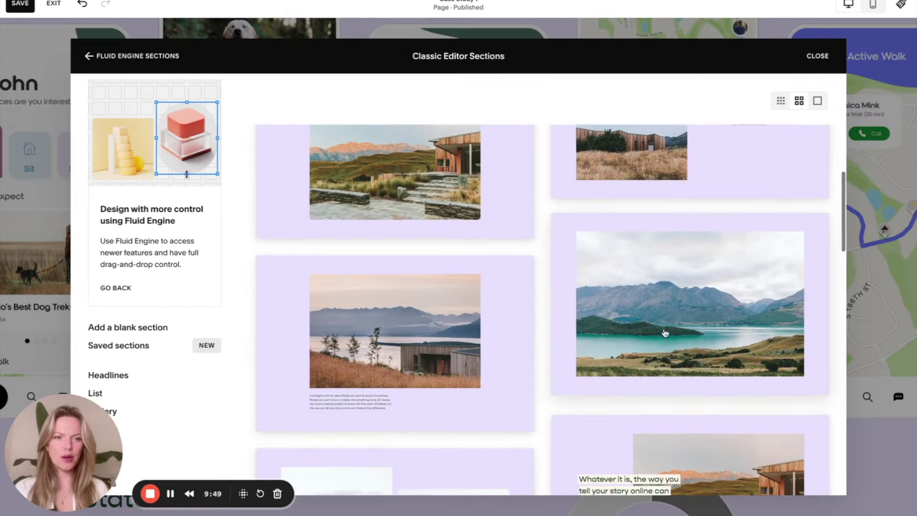
{"action": "scroll", "coordinate": [676, 364], "scroll_direction": "down", "scroll_amount": 2}
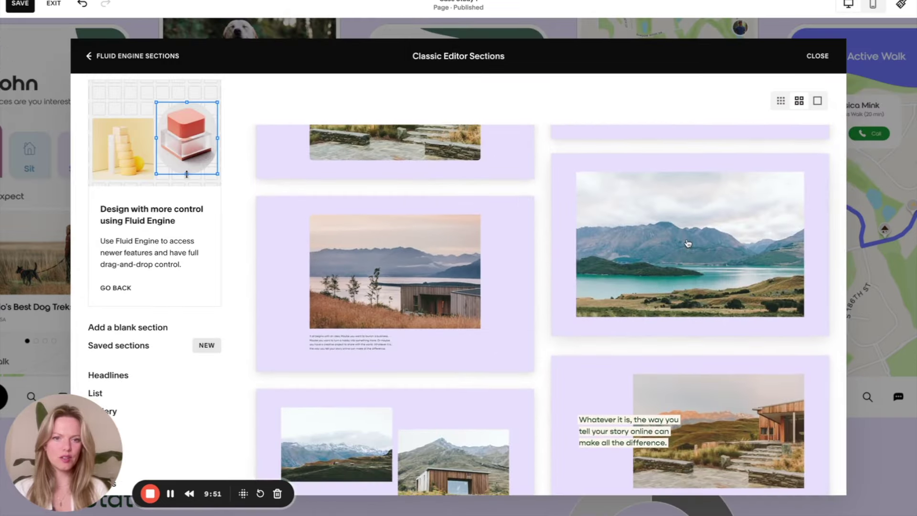
{"action": "left_click", "coordinate": [688, 244]}
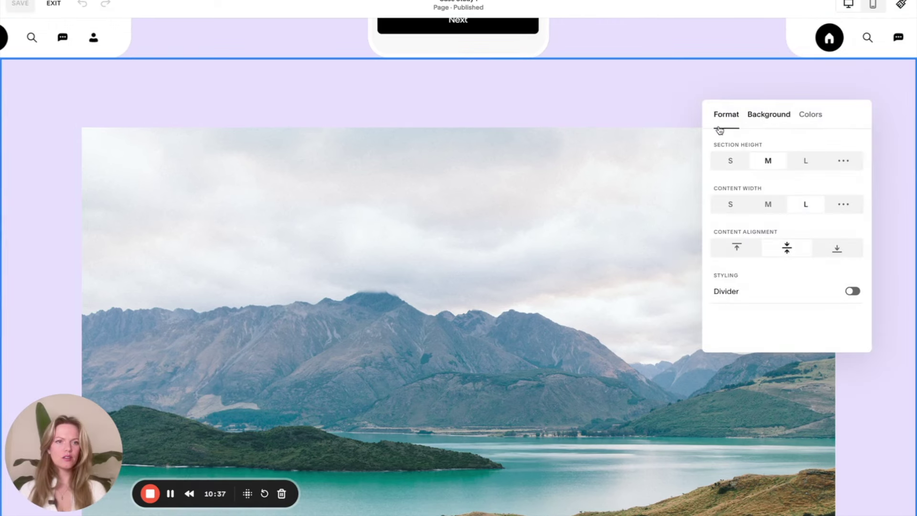
Replace the placeholder landscape image in the new section with Frame 1086557.png from Downloads
{"action": "left_click", "coordinate": [589, 182]}
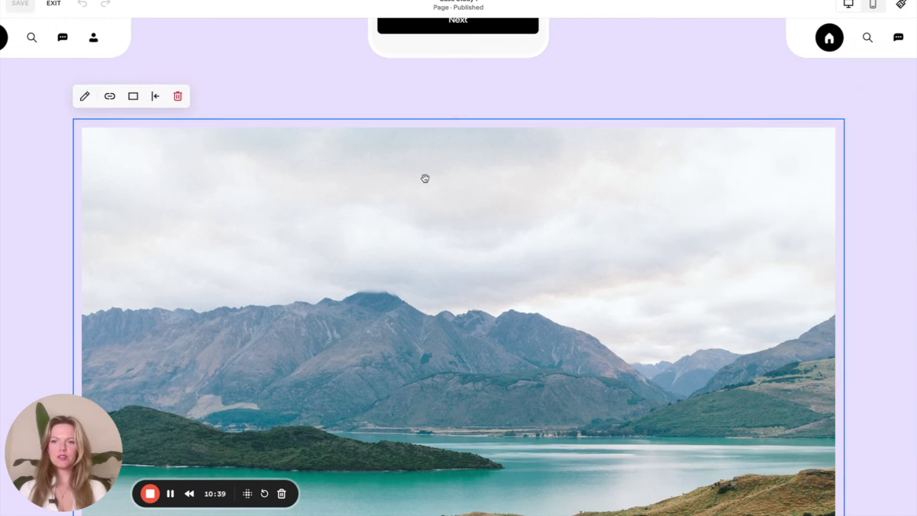
{"action": "left_click", "coordinate": [84, 96]}
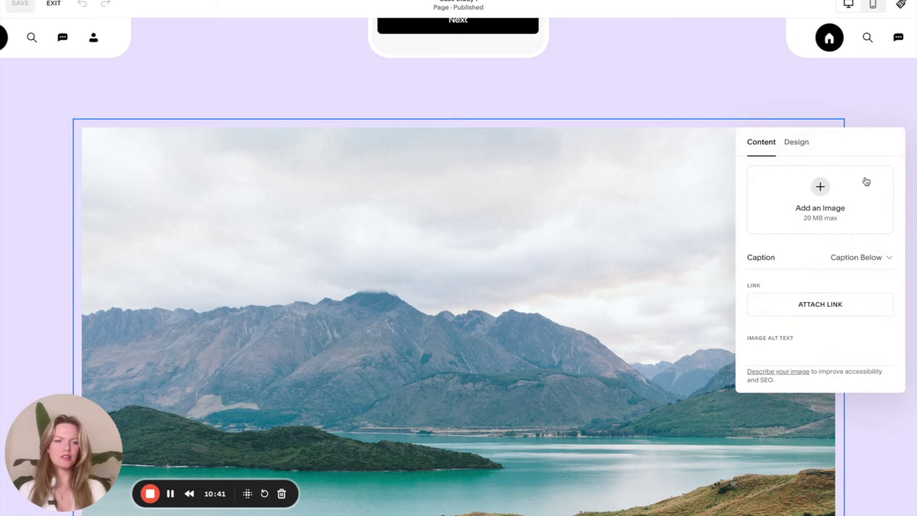
{"action": "left_click", "coordinate": [812, 213]}
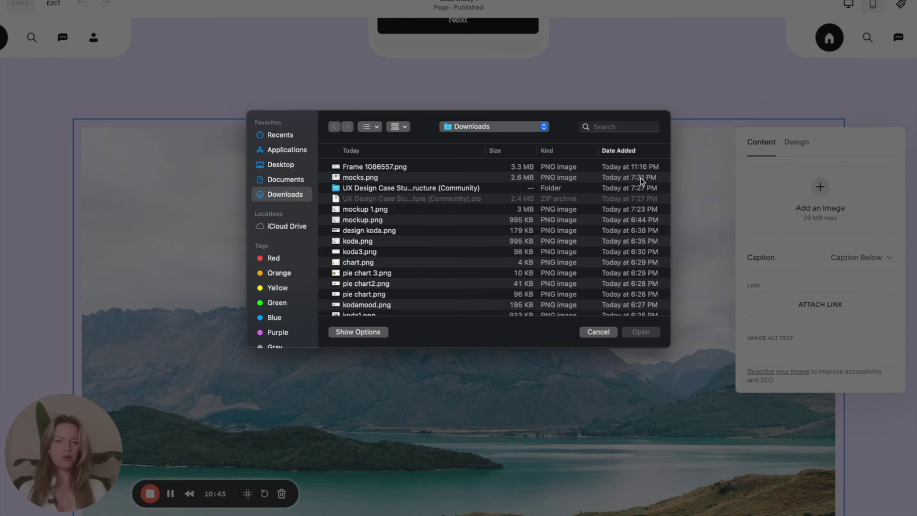
{"action": "left_click", "coordinate": [385, 168]}
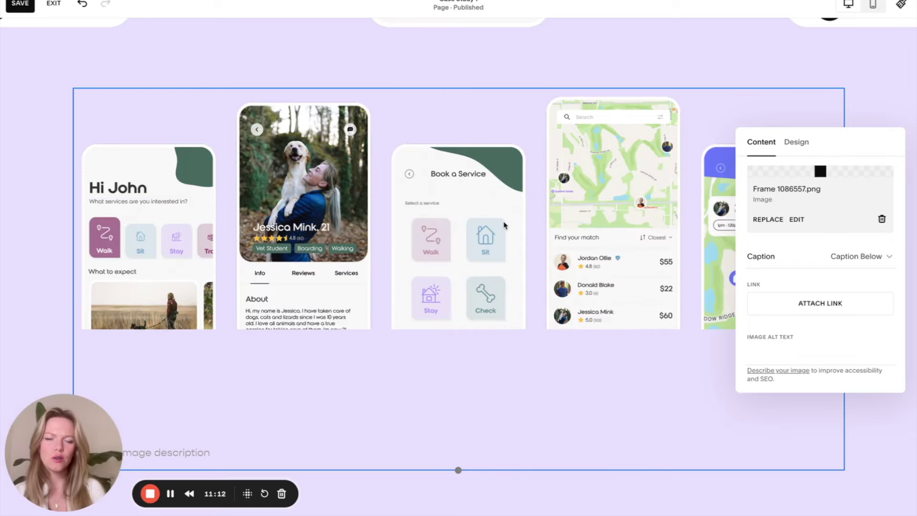
Set the mockup image's caption to Off and close the image settings
{"action": "scroll", "coordinate": [516, 271], "scroll_direction": "down", "scroll_amount": 2}
{"action": "scroll", "coordinate": [516, 271], "scroll_direction": "down", "scroll_amount": 2}
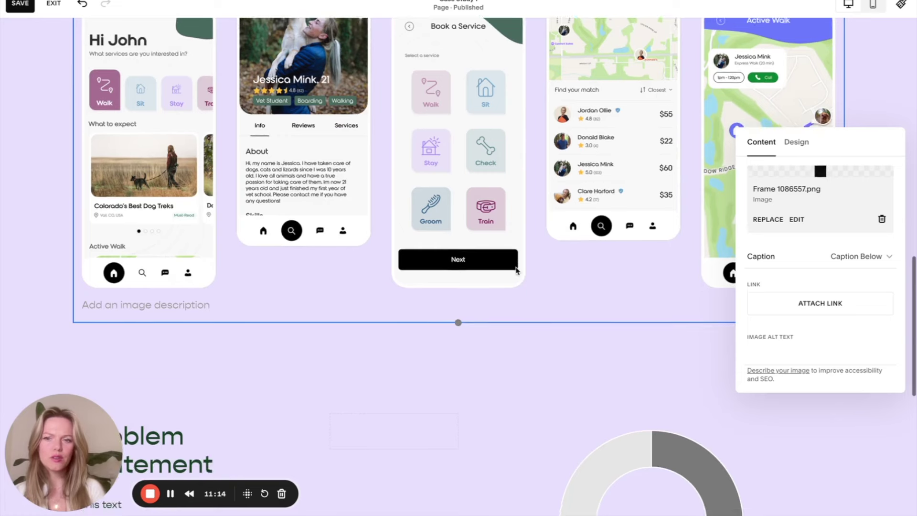
{"action": "left_click", "coordinate": [881, 256]}
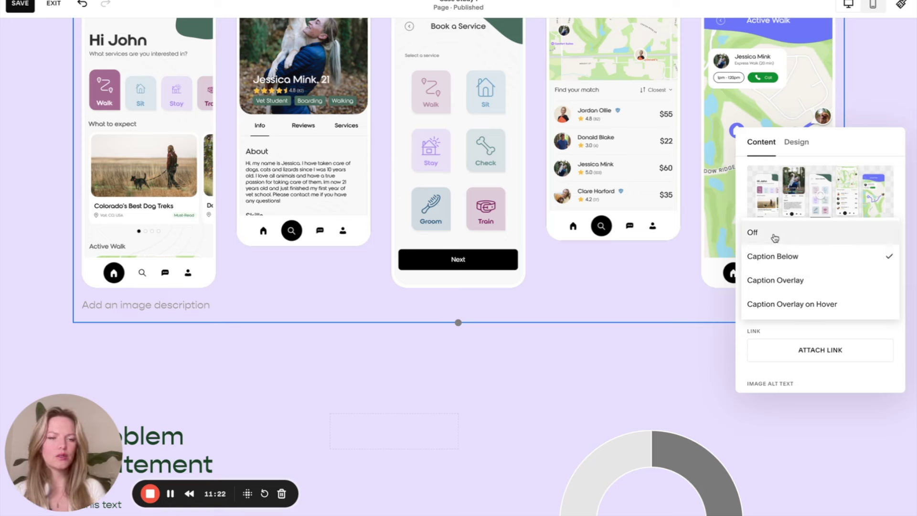
{"action": "left_click", "coordinate": [771, 238]}
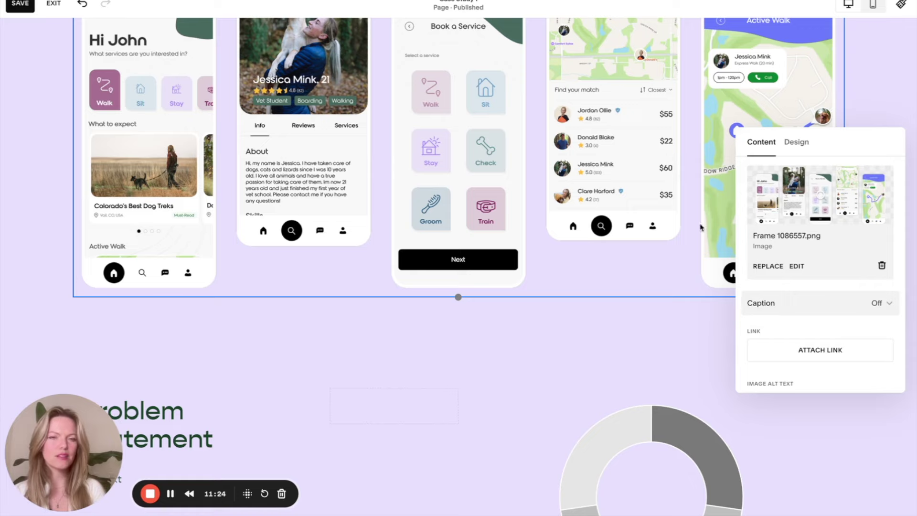
{"action": "left_click", "coordinate": [639, 354]}
Delete the original full-width mockup image block under the Koda subtitle
{"action": "scroll", "coordinate": [639, 354], "scroll_direction": "up", "scroll_amount": 4}
{"action": "scroll", "coordinate": [639, 352], "scroll_direction": "up", "scroll_amount": 4}
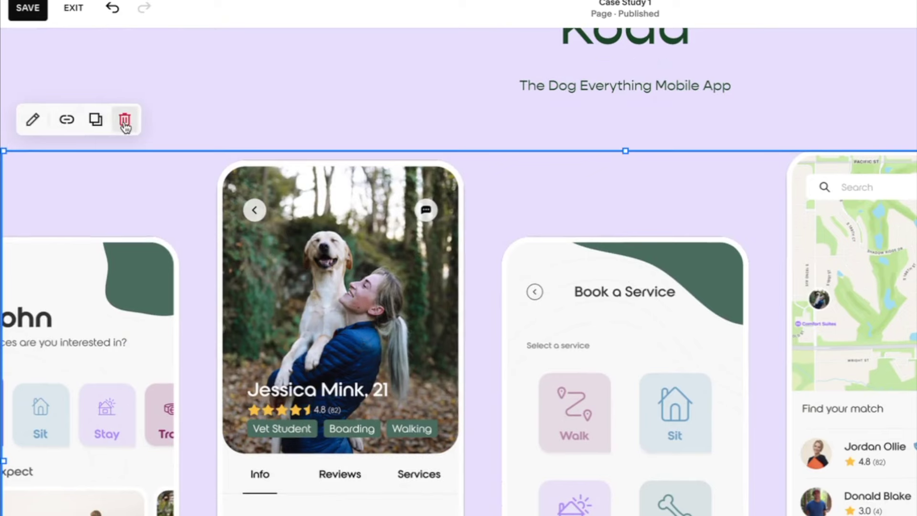
{"action": "left_click", "coordinate": [125, 120]}
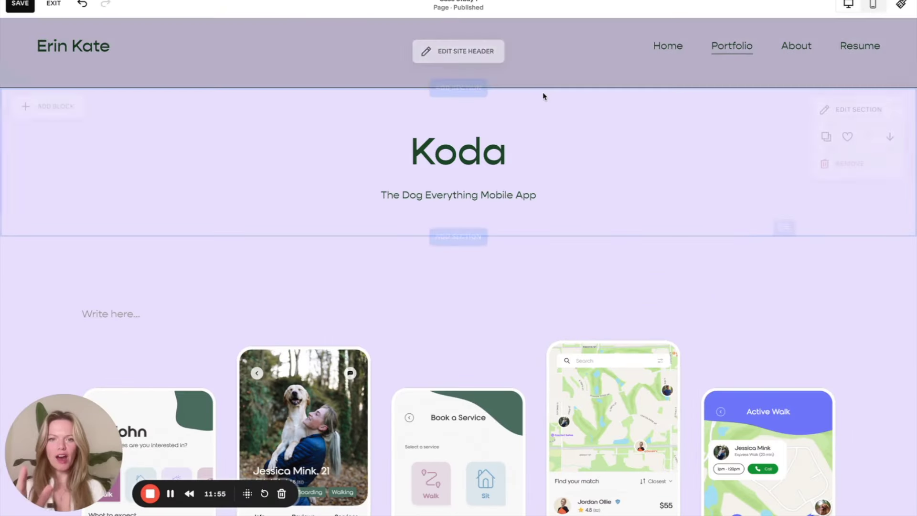
Delete the empty "Write here..." text block above the mockup image
{"action": "scroll", "coordinate": [508, 283], "scroll_direction": "down", "scroll_amount": 3}
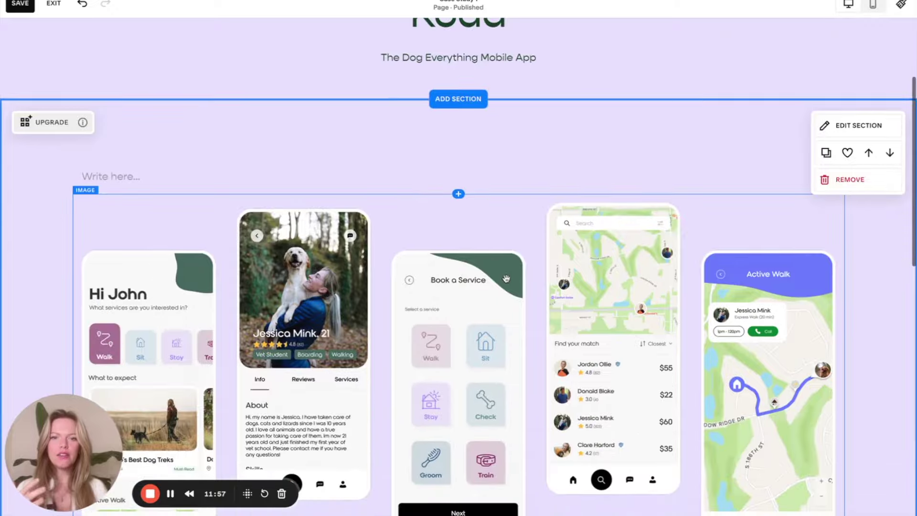
{"action": "left_click", "coordinate": [142, 164]}
{"action": "left_click", "coordinate": [547, 136]}
{"action": "left_click", "coordinate": [518, 283]}
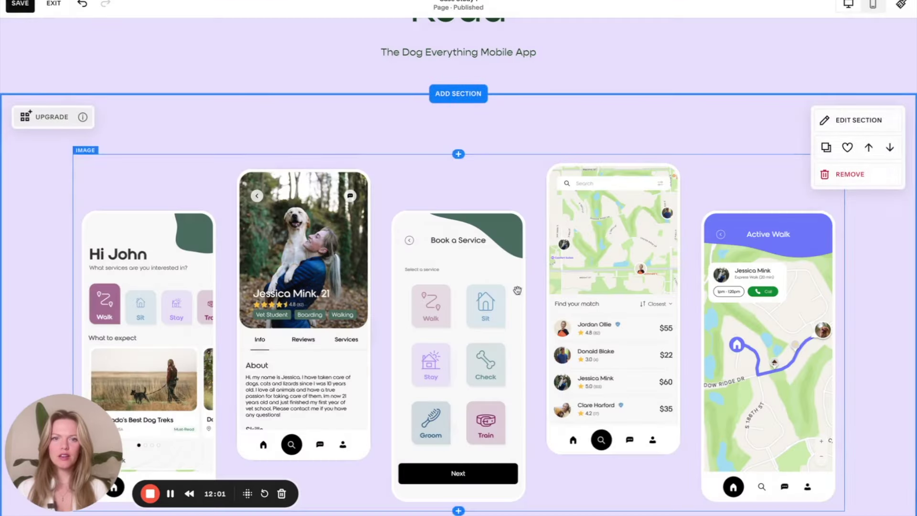
Set the mockup section's height to S and close the section settings
{"action": "left_click", "coordinate": [855, 113]}
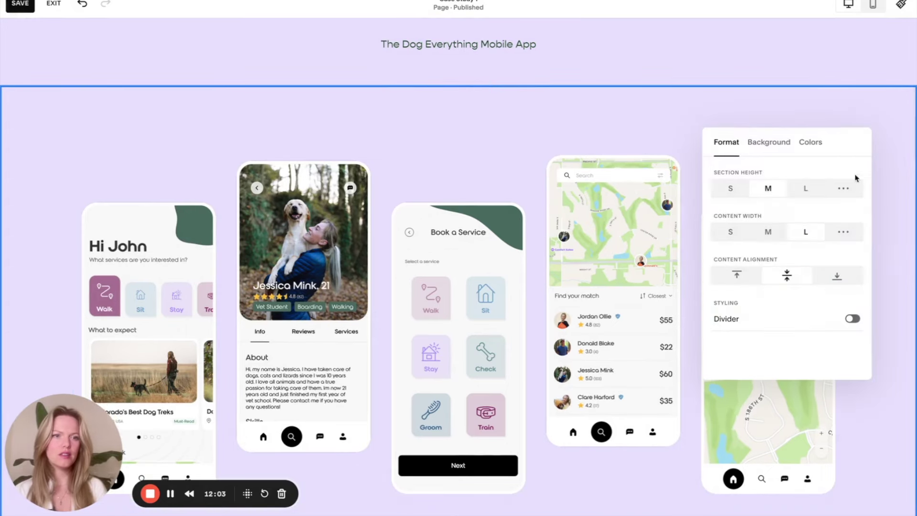
{"action": "left_click", "coordinate": [731, 189]}
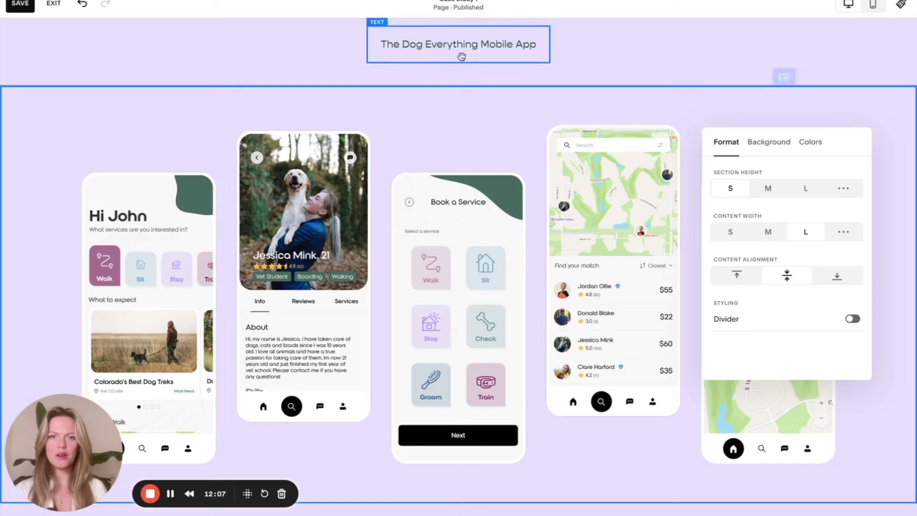
{"action": "left_click", "coordinate": [728, 101]}
Examine the spacing and layout of the page from the Koda title down to the Problem Statement section
{"action": "scroll", "coordinate": [626, 279], "scroll_direction": "down", "scroll_amount": 3}
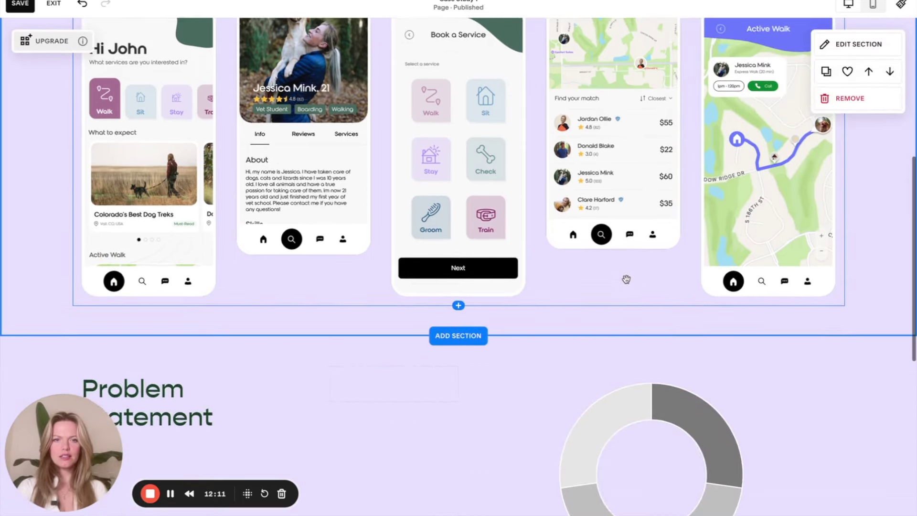
{"action": "scroll", "coordinate": [626, 278], "scroll_direction": "up", "scroll_amount": 6}
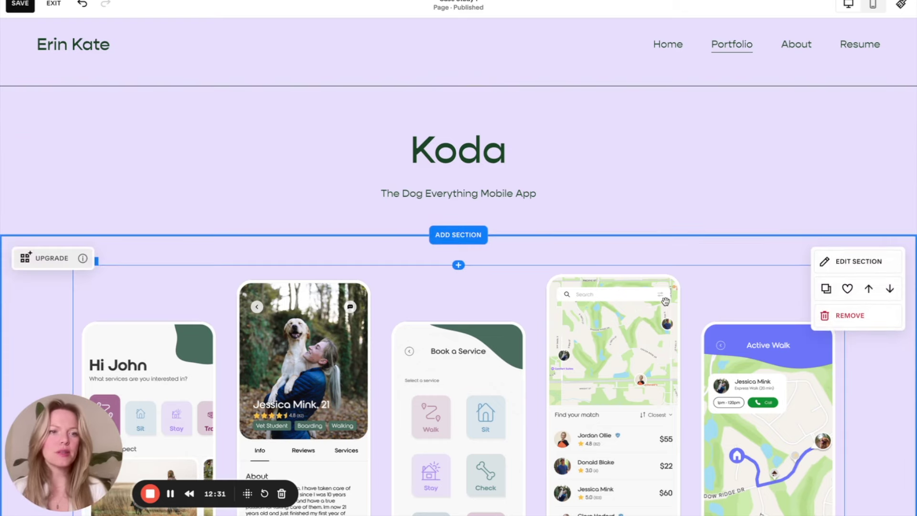
{"action": "scroll", "coordinate": [560, 172], "scroll_direction": "down", "scroll_amount": 1}
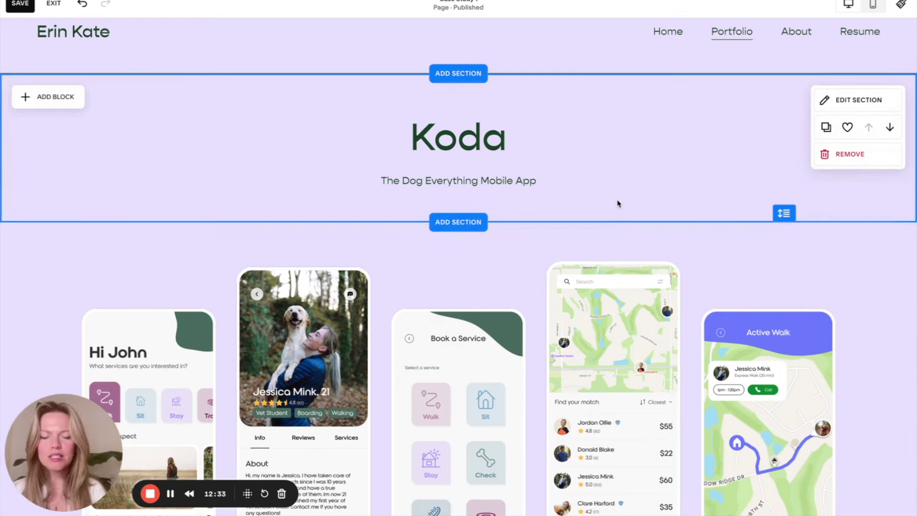
{"action": "scroll", "coordinate": [621, 215], "scroll_direction": "down", "scroll_amount": 4}
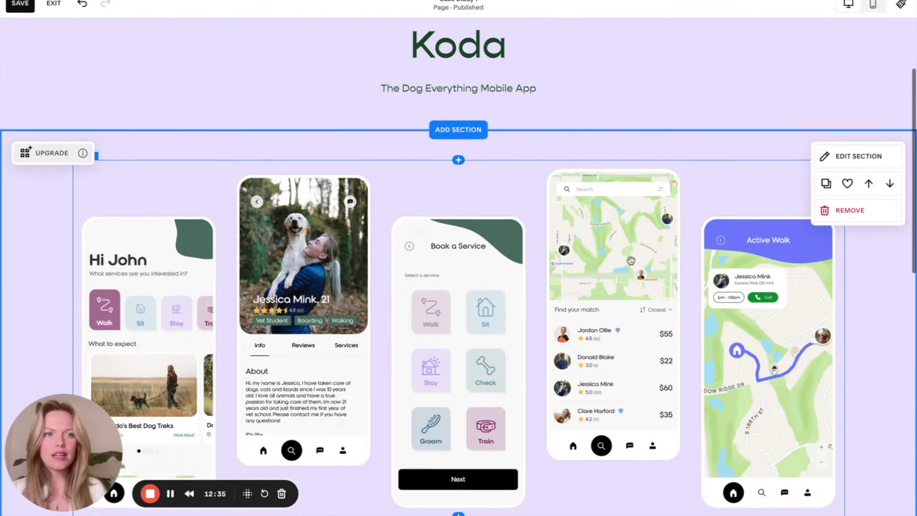
{"action": "scroll", "coordinate": [632, 260], "scroll_direction": "down", "scroll_amount": 1}
{"action": "scroll", "coordinate": [631, 260], "scroll_direction": "down", "scroll_amount": 2}
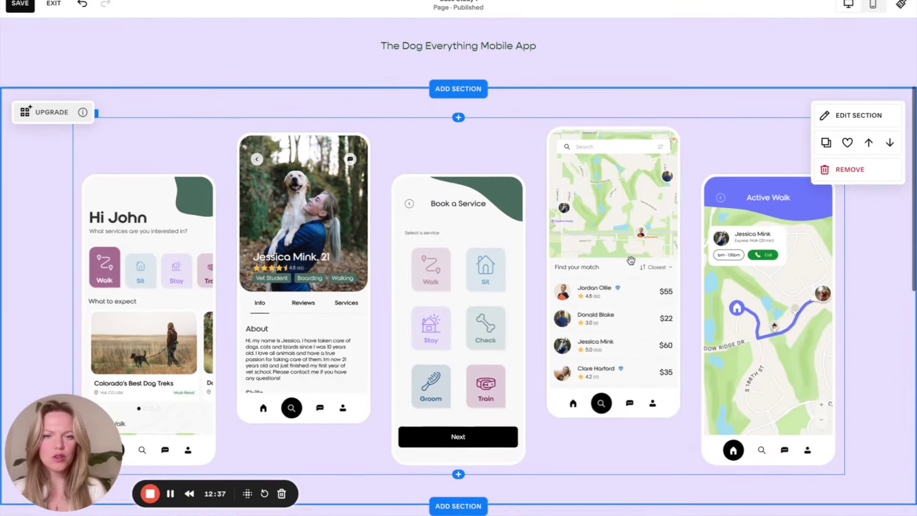
{"action": "scroll", "coordinate": [631, 260], "scroll_direction": "down", "scroll_amount": 10}
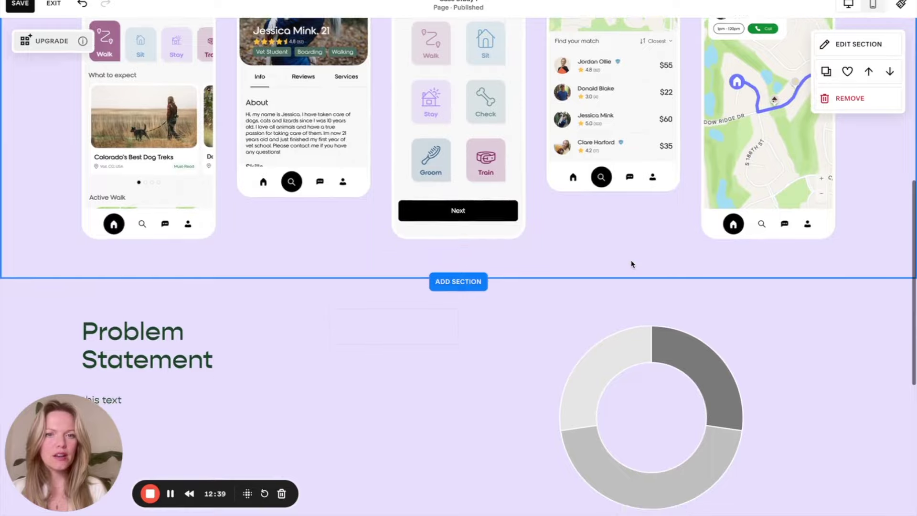
{"action": "scroll", "coordinate": [632, 264], "scroll_direction": "down", "scroll_amount": 8}
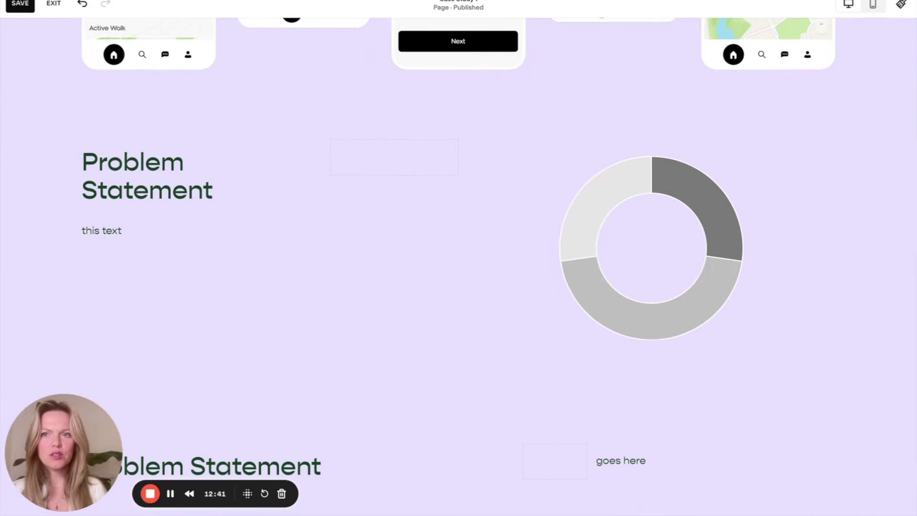
Switch to Figma and copy the heading "A little bit about Koda..." from the Template page
{"action": "key", "text": "ctrl+Tab"}
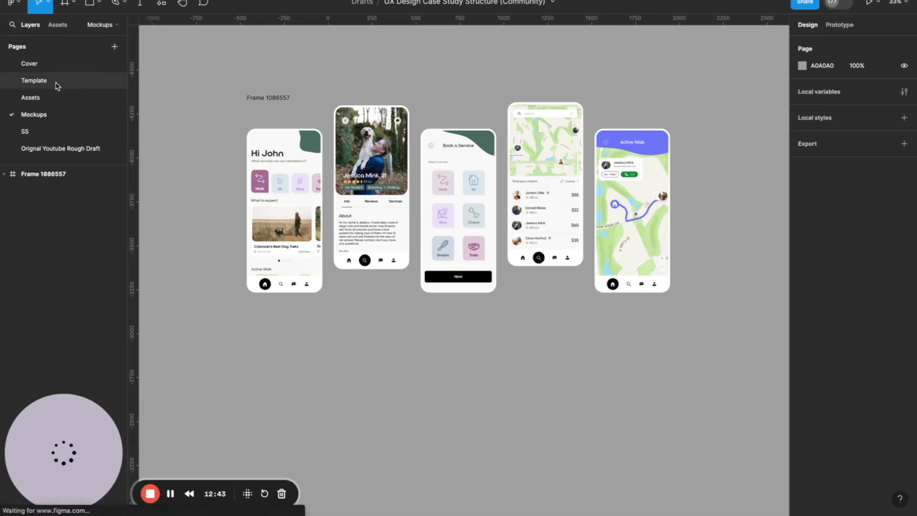
{"action": "left_click", "coordinate": [55, 86]}
{"action": "scroll", "coordinate": [372, 185], "scroll_direction": "down", "scroll_amount": 5}
{"action": "double_click", "coordinate": [268, 267]}
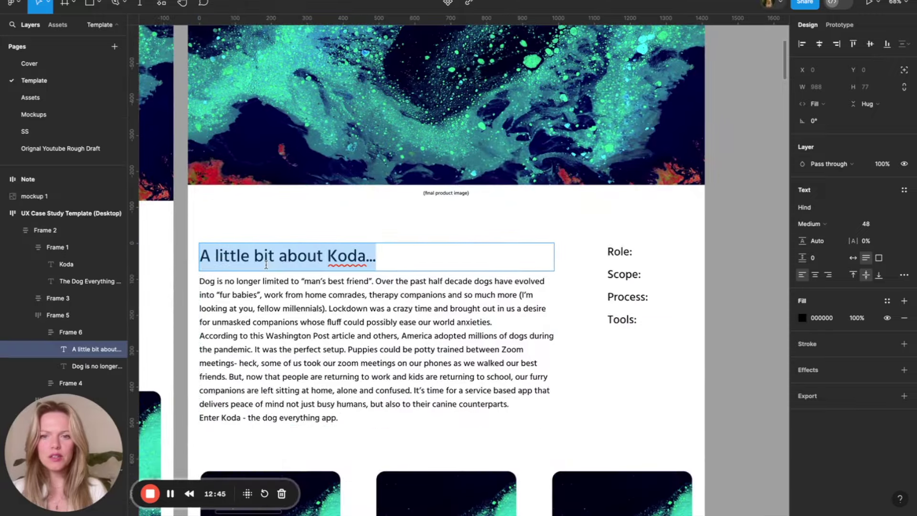
{"action": "key", "text": "ctrl+c"}
Return to Squarespace and replace the Problem Statement heading beside the donut chart with "A little bit about Koda..."
{"action": "key", "text": "ctrl+Tab"}
{"action": "triple_click", "coordinate": [177, 186]}
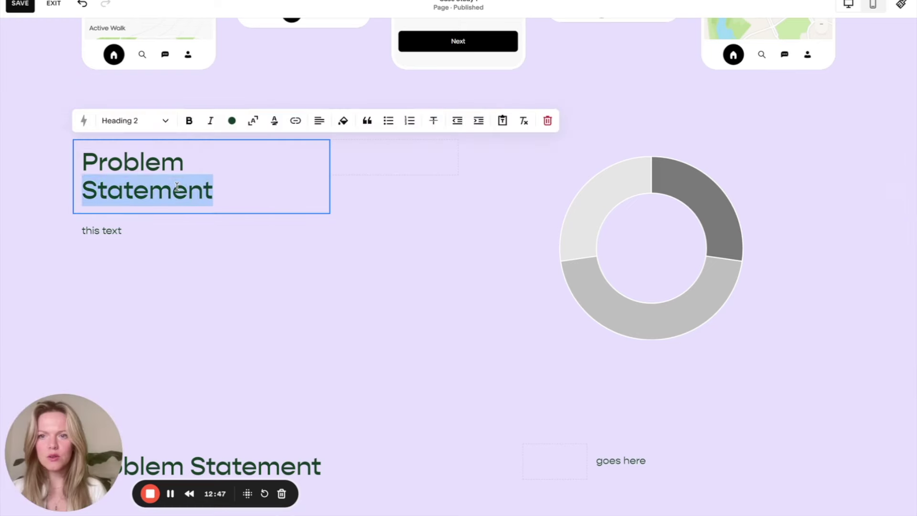
{"action": "key", "text": "ctrl+v"}
{"action": "left_click", "coordinate": [356, 186]}
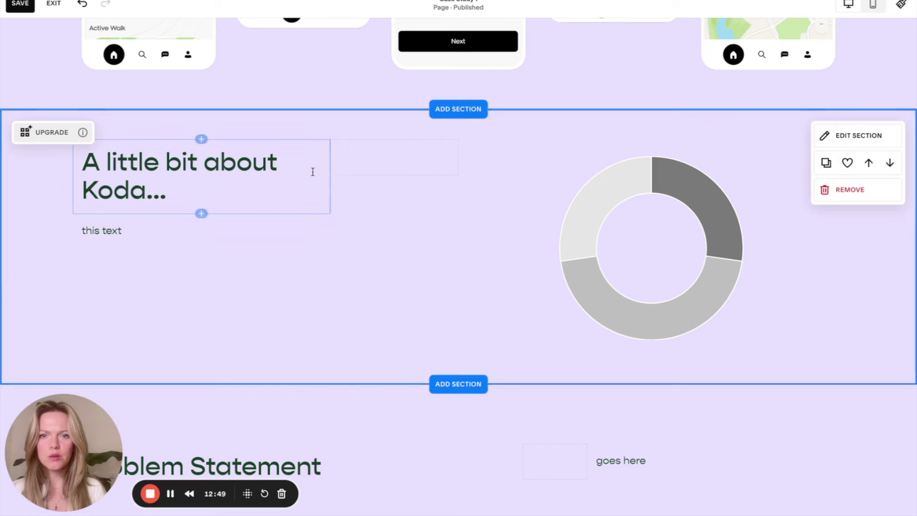
Narrow the spacer beside the "A little bit about Koda..." heading so the heading fits on one line
{"action": "left_click", "coordinate": [312, 172]}
{"action": "left_click", "coordinate": [348, 166]}
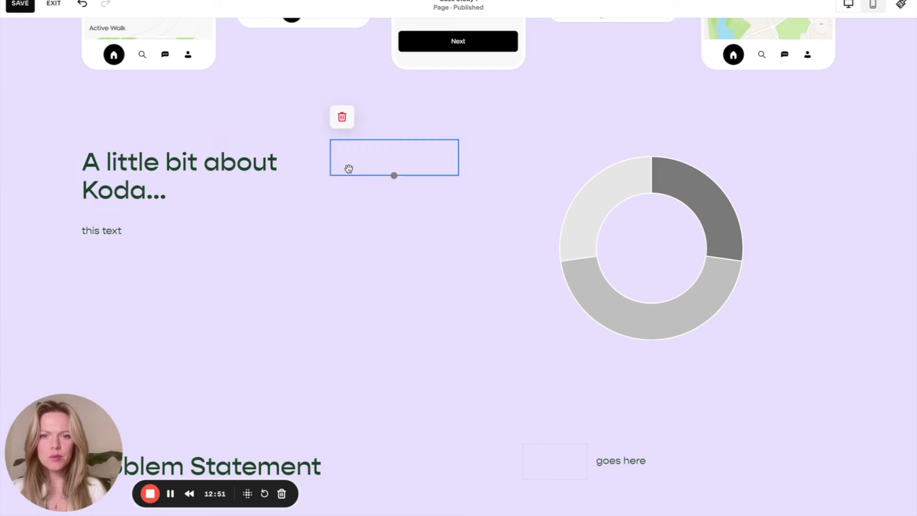
{"action": "left_click_drag", "start_coordinate": [358, 167], "coordinate": [377, 167]}
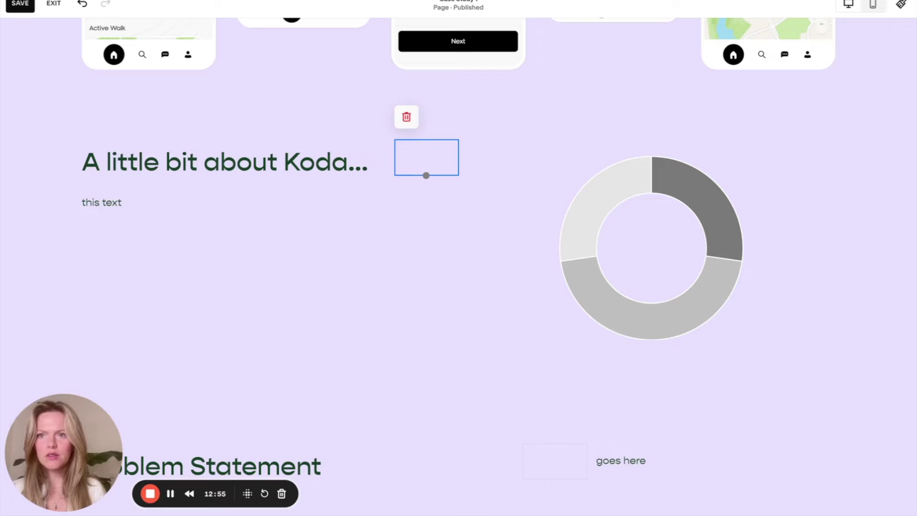
Copy the Koda description paragraph from the Figma template and replace the placeholder "this text" below the Squarespace heading with it
{"action": "key", "text": "ctrl+Tab"}
{"action": "triple_click", "coordinate": [289, 338]}
{"action": "key", "text": "super+a"}
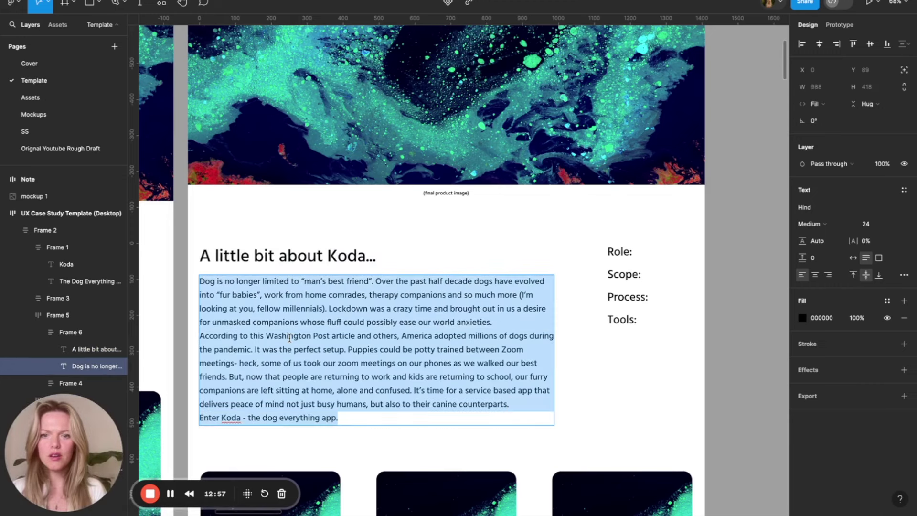
{"action": "key", "text": "ctrl+shift+Tab"}
{"action": "triple_click", "coordinate": [110, 199]}
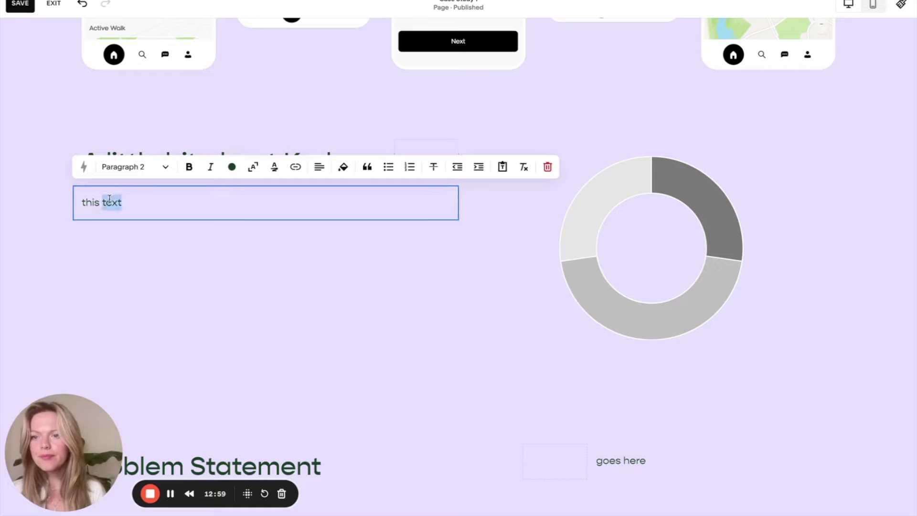
{"action": "key", "text": "ctrl+v"}
{"action": "scroll", "coordinate": [215, 272], "scroll_direction": "down", "scroll_amount": 2}
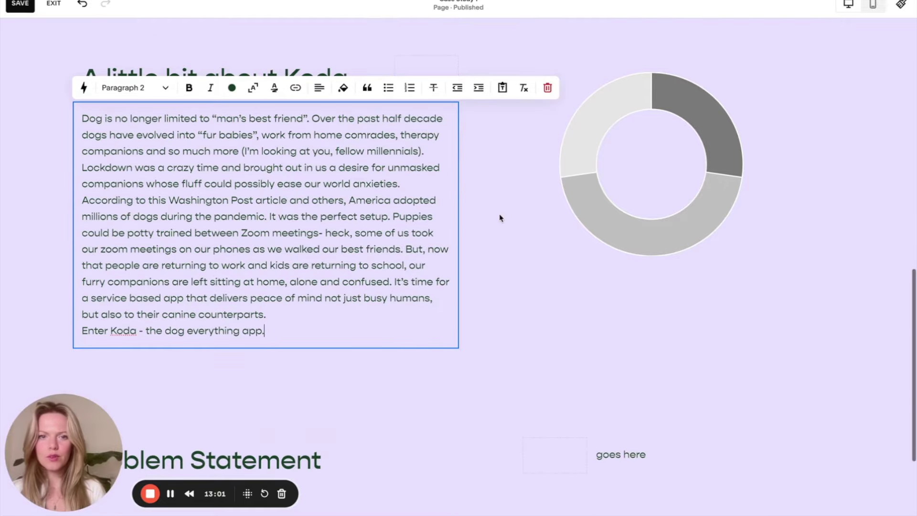
Check the section's layout in the Figma template and delete the donut chart beside the Koda paragraph in Squarespace
{"action": "key", "text": "ctrl+Tab"}
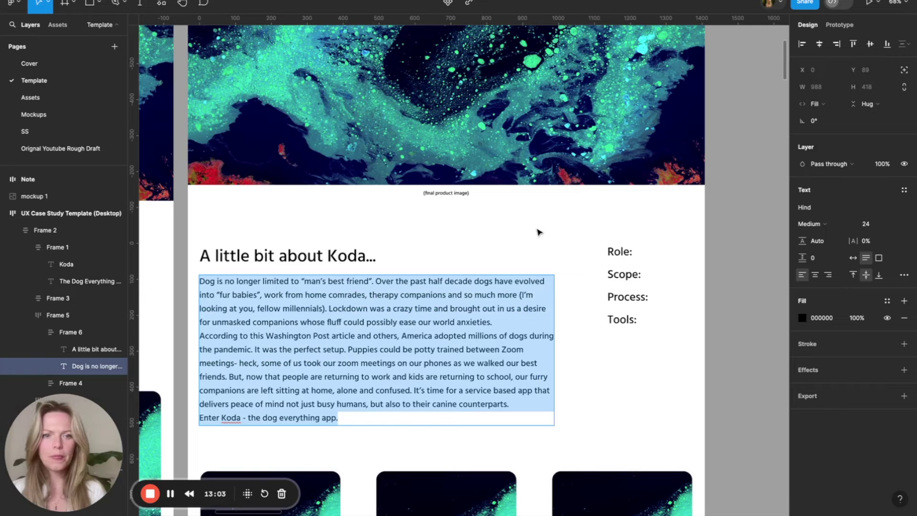
{"action": "scroll", "coordinate": [538, 234], "scroll_direction": "down", "scroll_amount": 5}
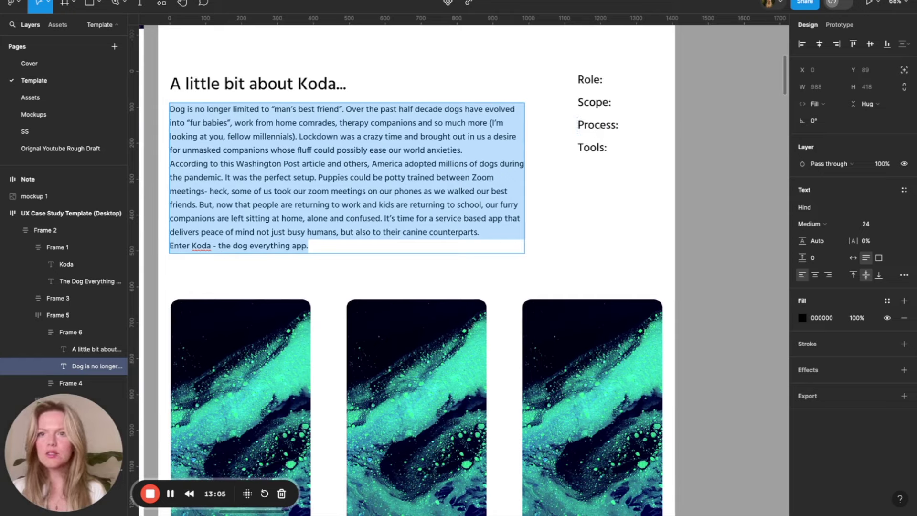
{"action": "key", "text": "ctrl+Tab"}
{"action": "left_click", "coordinate": [641, 167]}
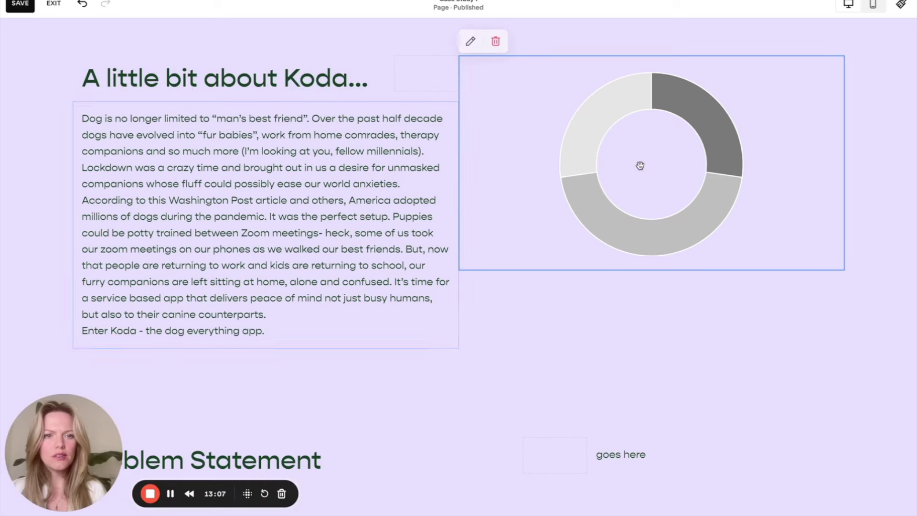
{"action": "scroll", "coordinate": [601, 173], "scroll_direction": "up", "scroll_amount": 2}
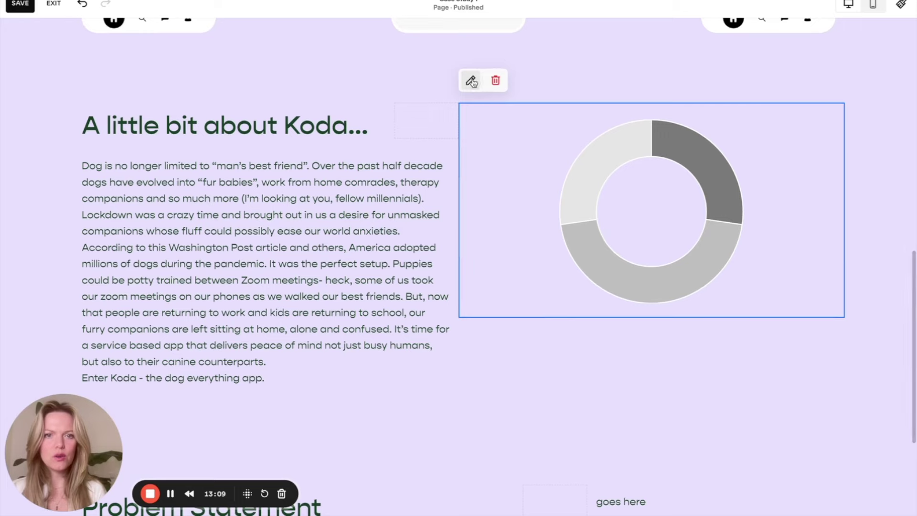
{"action": "left_click", "coordinate": [495, 82]}
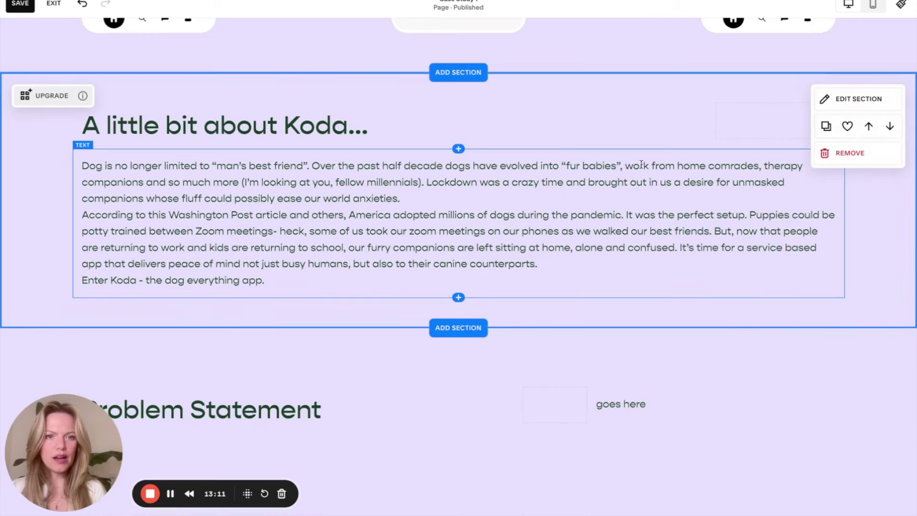
Try to resize the full-width Koda paragraph block from its outer edge and undo the resulting layout change
{"action": "left_click", "coordinate": [751, 181]}
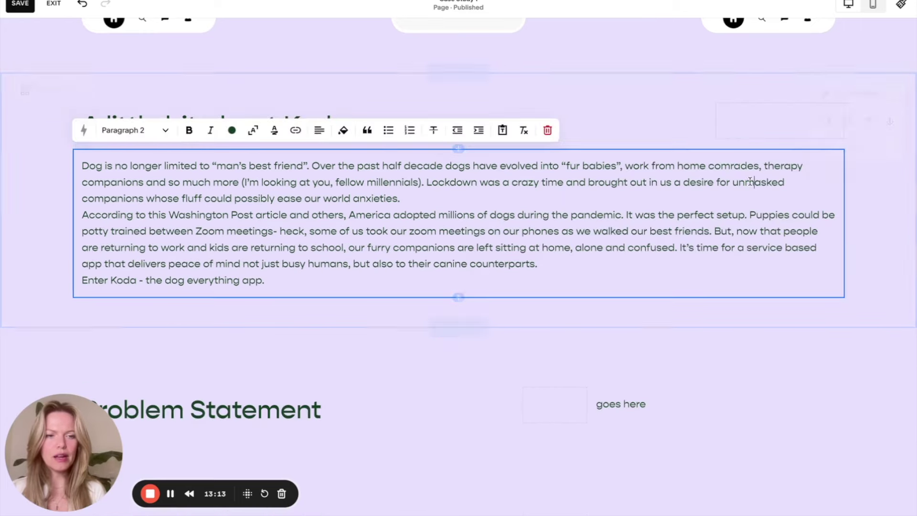
{"action": "left_click", "coordinate": [857, 211]}
{"action": "left_click", "coordinate": [837, 214]}
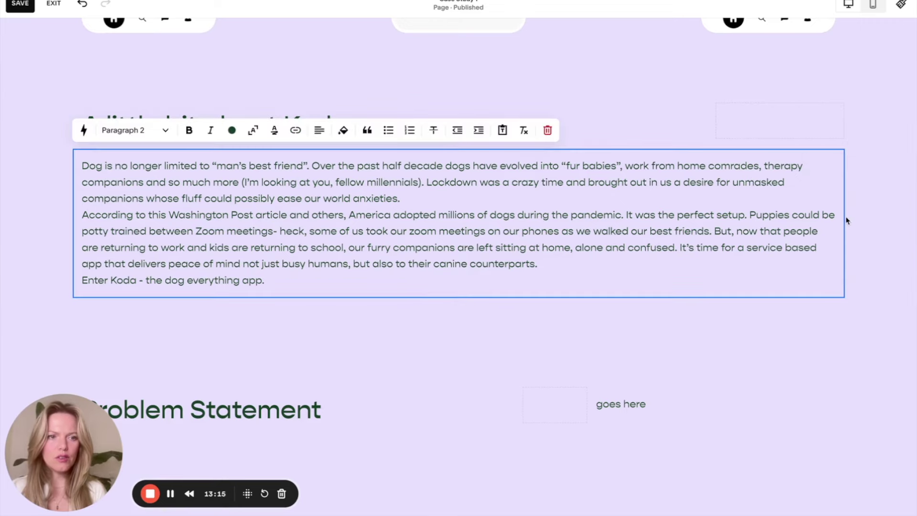
{"action": "left_click", "coordinate": [846, 221]}
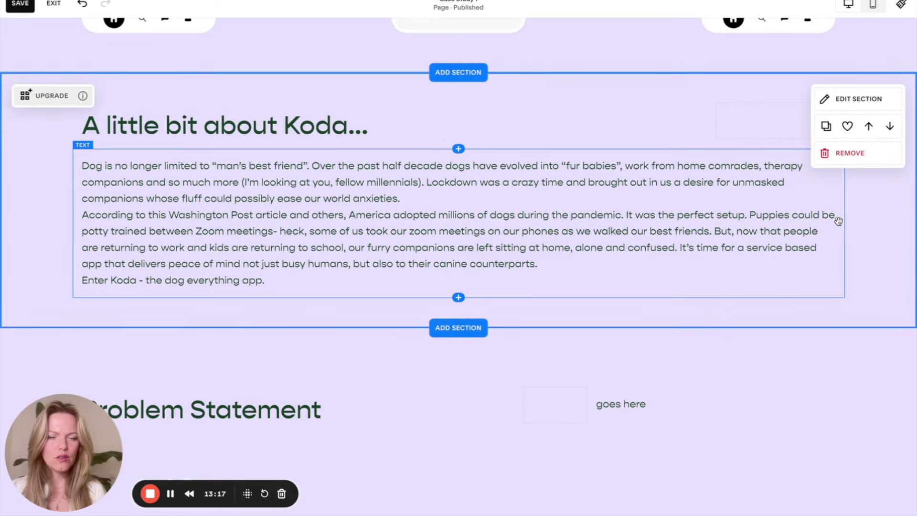
{"action": "left_click", "coordinate": [839, 221]}
{"action": "mouse_move", "coordinate": [844, 219]}
{"action": "left_mouse_down"}
{"action": "mouse_move", "coordinate": [799, 213]}
{"action": "mouse_move", "coordinate": [855, 216]}
{"action": "left_mouse_up"}
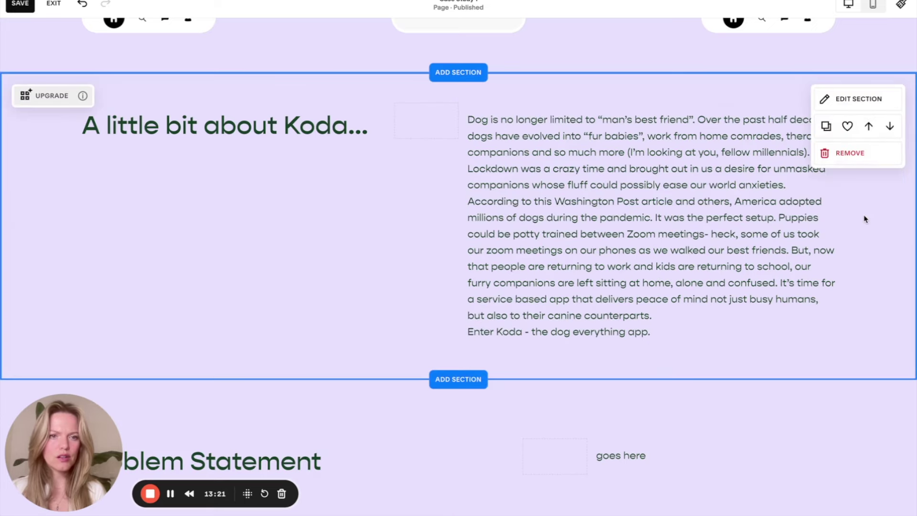
{"action": "key", "text": "ctrl+z"}
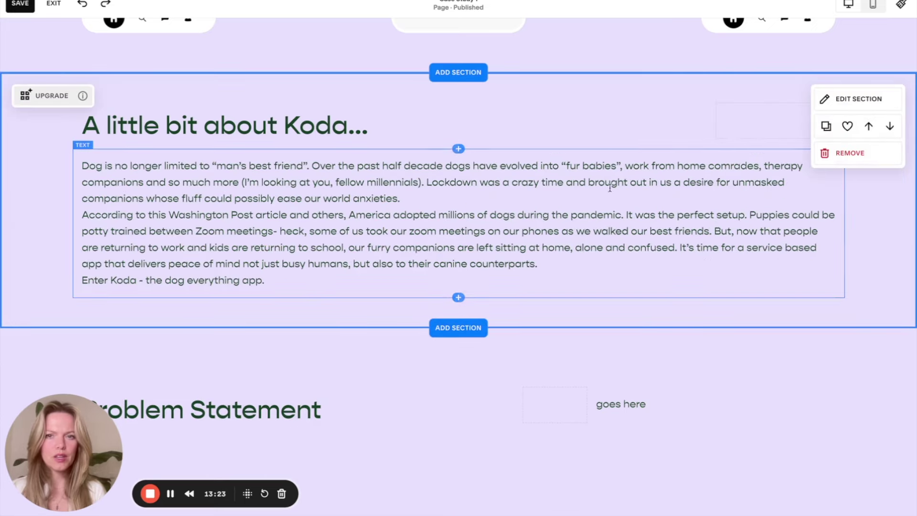
{"action": "left_click", "coordinate": [731, 115]}
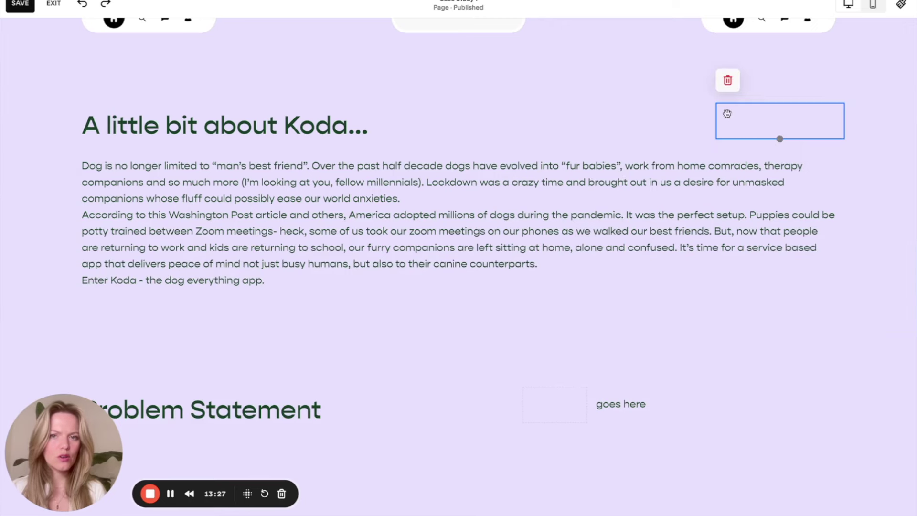
{"action": "left_click", "coordinate": [277, 125]}
{"action": "left_click", "coordinate": [480, 232]}
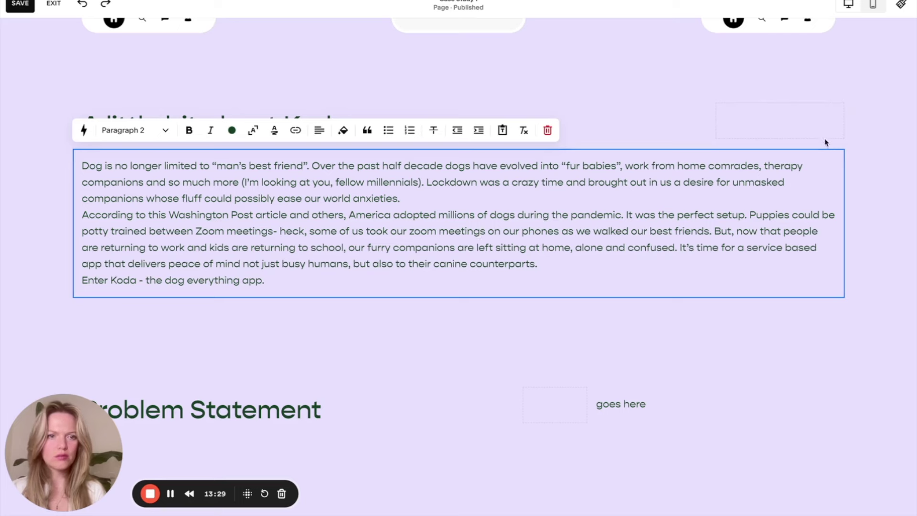
{"action": "left_click", "coordinate": [765, 98]}
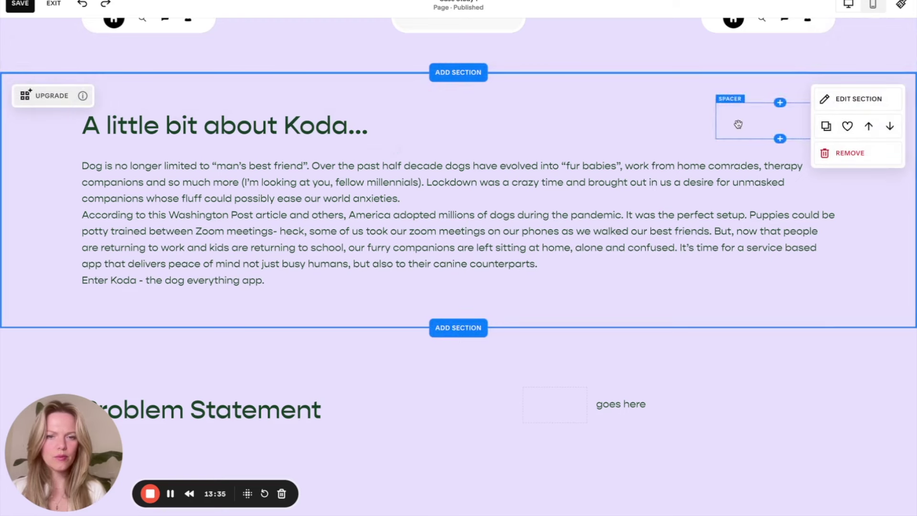
Add a text block below the spacer beside the Koda heading and enter "Role: UX Designer" as its first line
{"action": "left_click", "coordinate": [782, 105]}
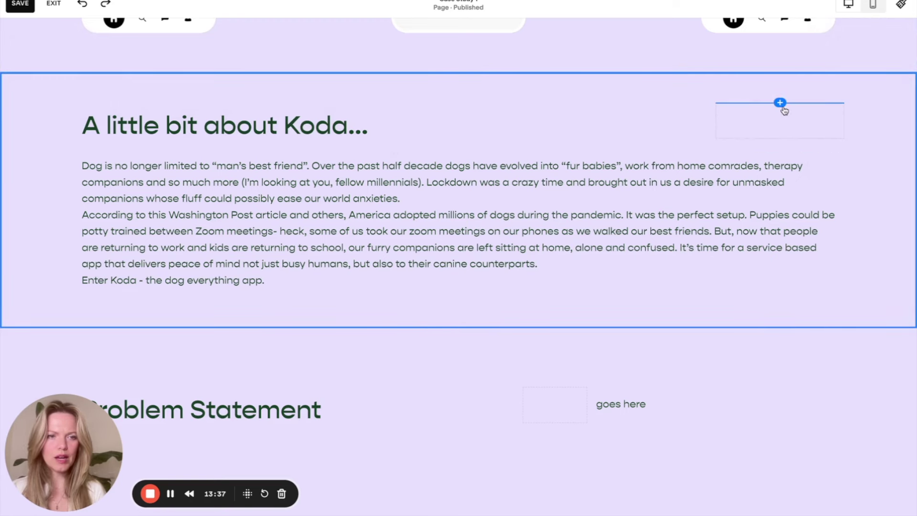
{"action": "left_click", "coordinate": [780, 139]}
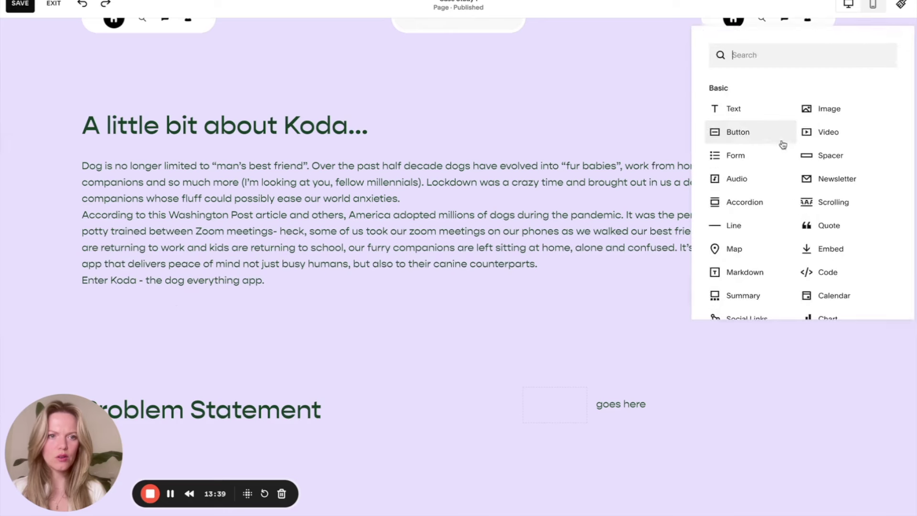
{"action": "left_click", "coordinate": [731, 76]}
{"action": "left_click", "coordinate": [756, 153]}
{"action": "type", "text": "Role: UX Designer"}
{"action": "key", "text": "Return"}
Add the lines "Scope: 8 weeks" and "Tools: Figma" below the role in the project details block
{"action": "type", "text": "So"}
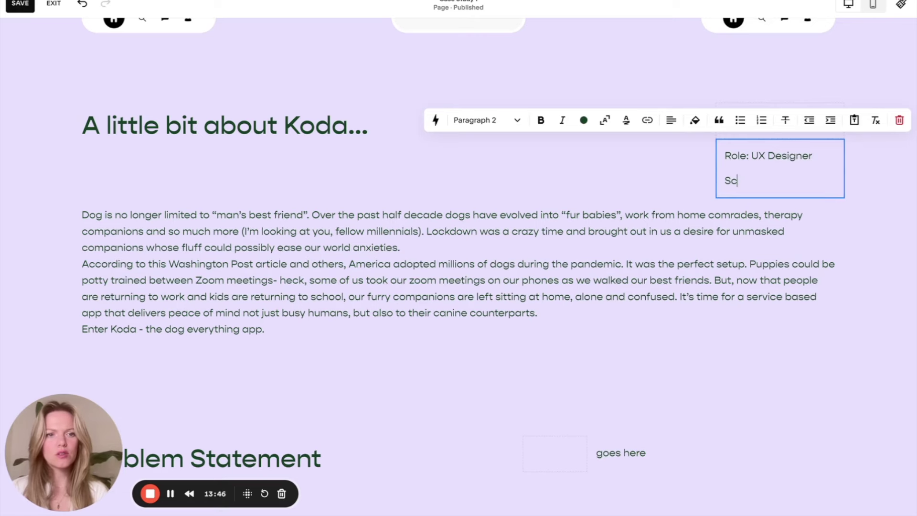
{"action": "type", "text": "cope: 8 weeks"}
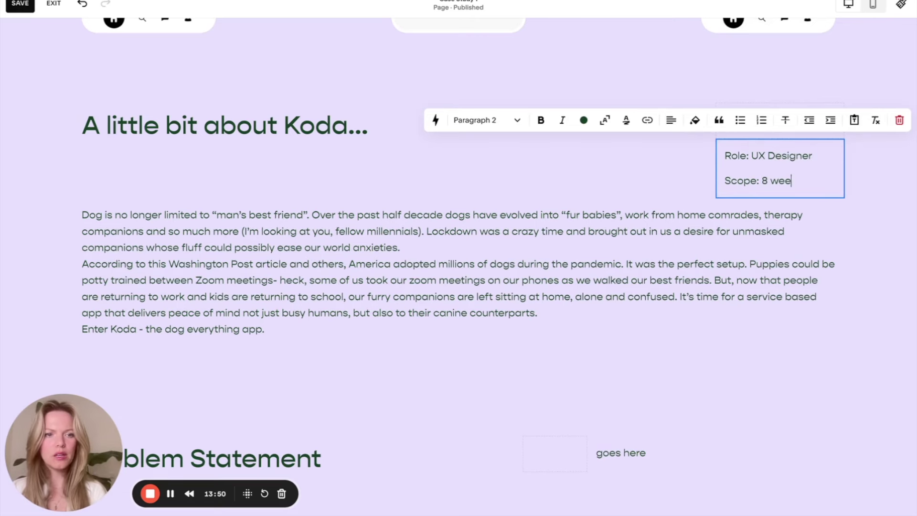
{"action": "key", "text": "Return"}
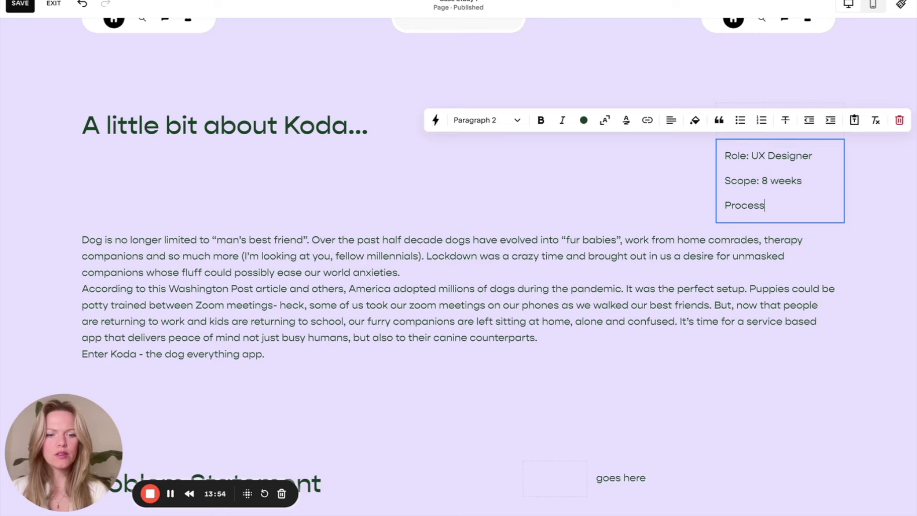
{"action": "type", "text": "Tools: Figma"}
{"action": "left_click", "coordinate": [798, 221]}
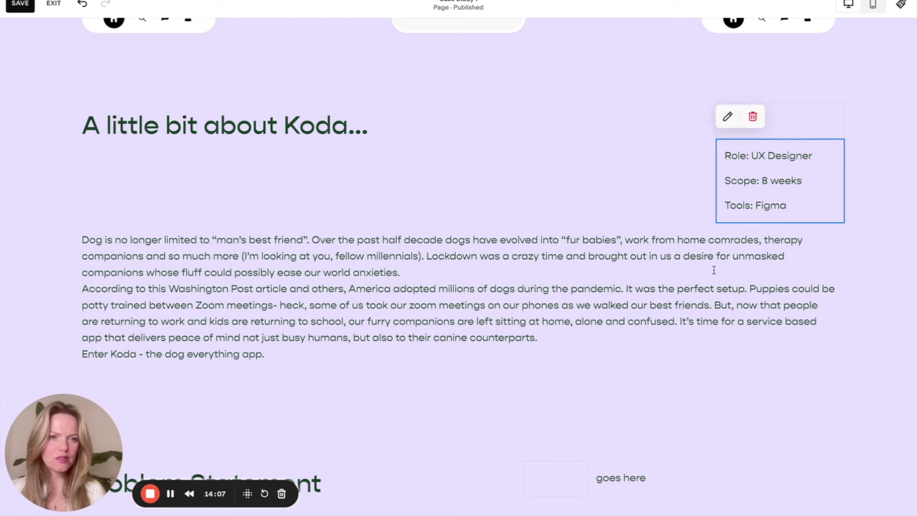
{"action": "left_click", "coordinate": [645, 270]}
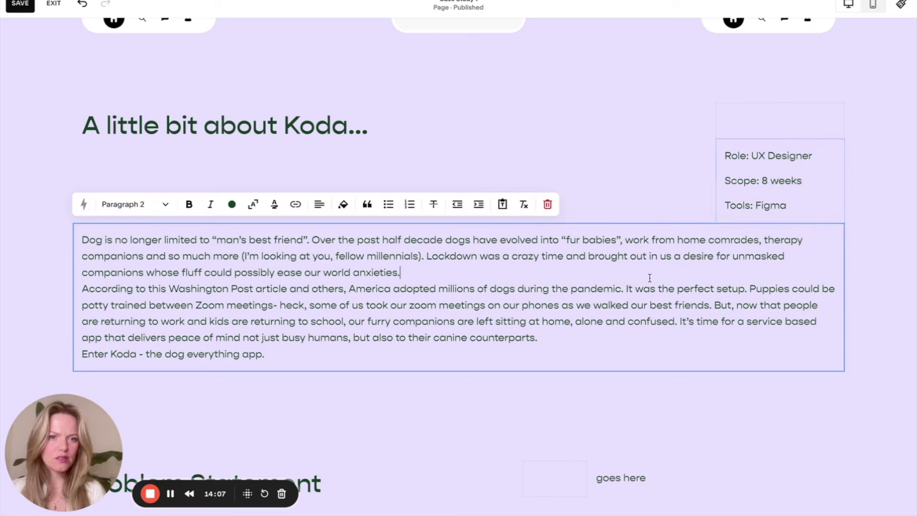
{"action": "left_click", "coordinate": [688, 165]}
{"action": "left_click", "coordinate": [765, 182]}
{"action": "left_click", "coordinate": [686, 171]}
{"action": "left_click", "coordinate": [744, 176]}
{"action": "key", "text": "Escape"}
Insert a text block directly below the Koda heading, beside the project details, and copy the full-width description into it
{"action": "left_click", "coordinate": [395, 149]}
{"action": "left_click", "coordinate": [394, 150]}
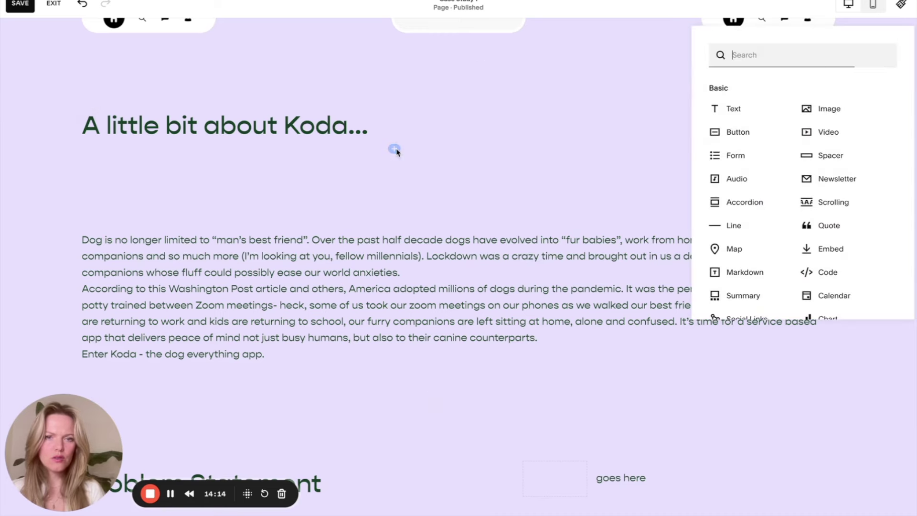
{"action": "left_click", "coordinate": [733, 112]}
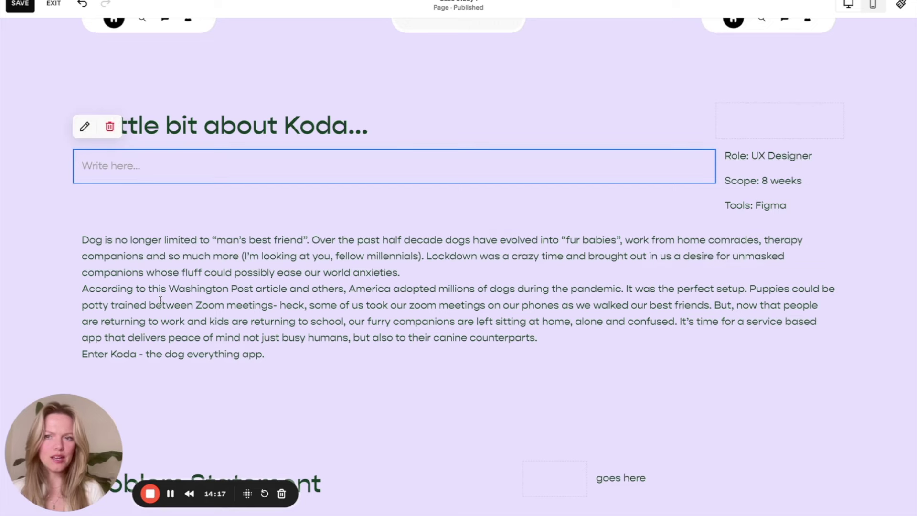
{"action": "triple_click", "coordinate": [160, 297]}
{"action": "key", "text": "ctrl+a"}
{"action": "key", "text": "ctrl+c"}
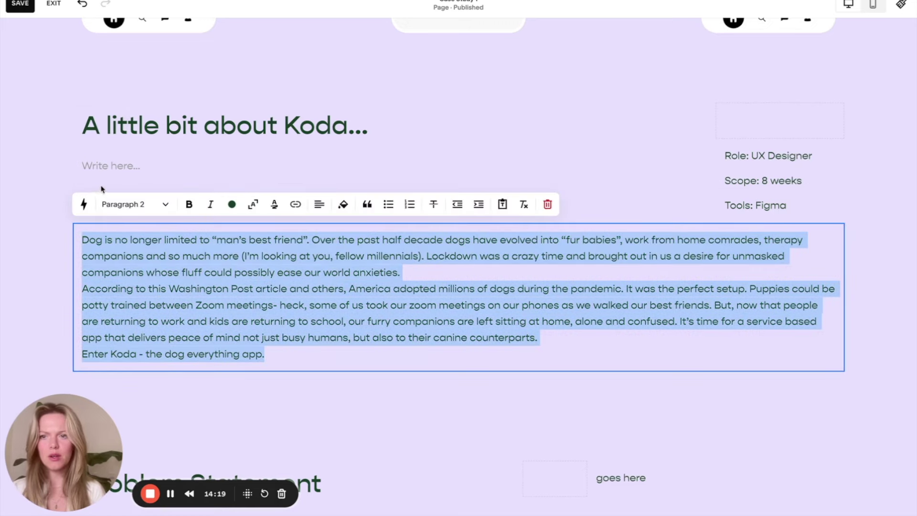
{"action": "left_click", "coordinate": [108, 165]}
{"action": "key", "text": "ctrl+v"}
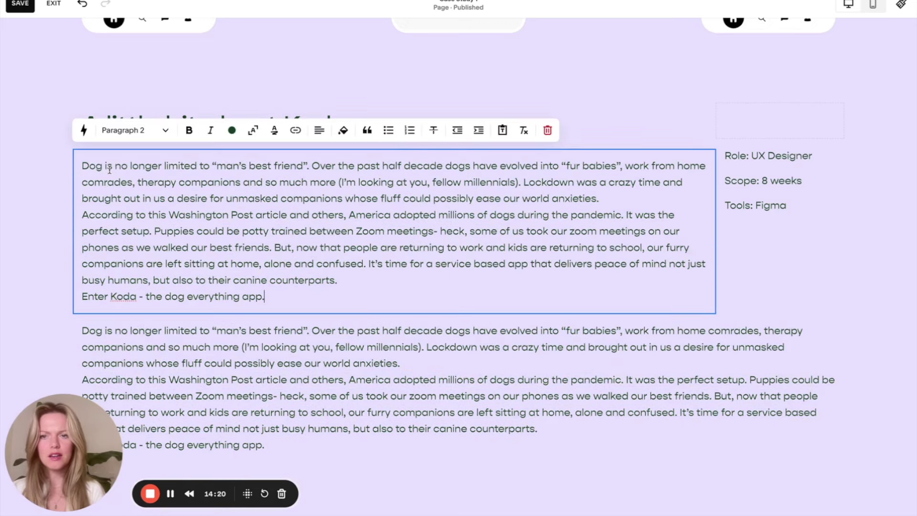
Delete the duplicate full-width Koda description block underneath the two columns
{"action": "left_click", "coordinate": [361, 404]}
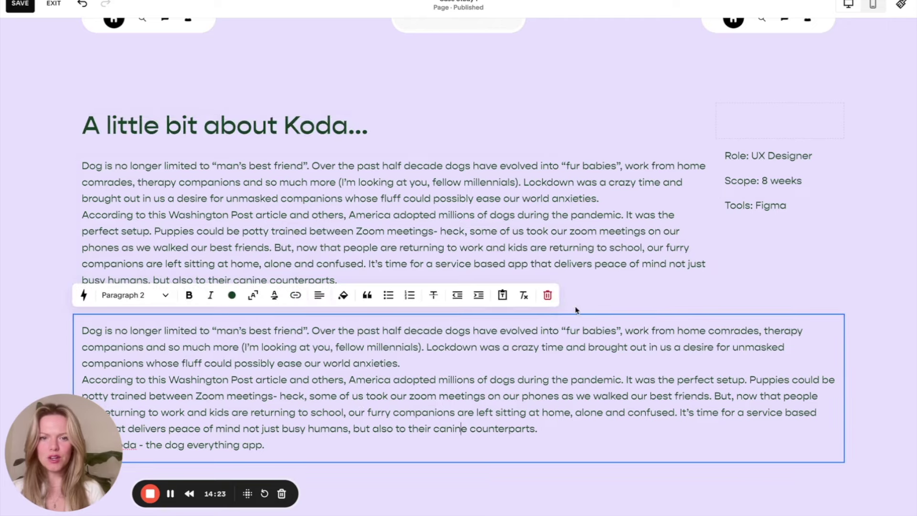
{"action": "left_click", "coordinate": [549, 299]}
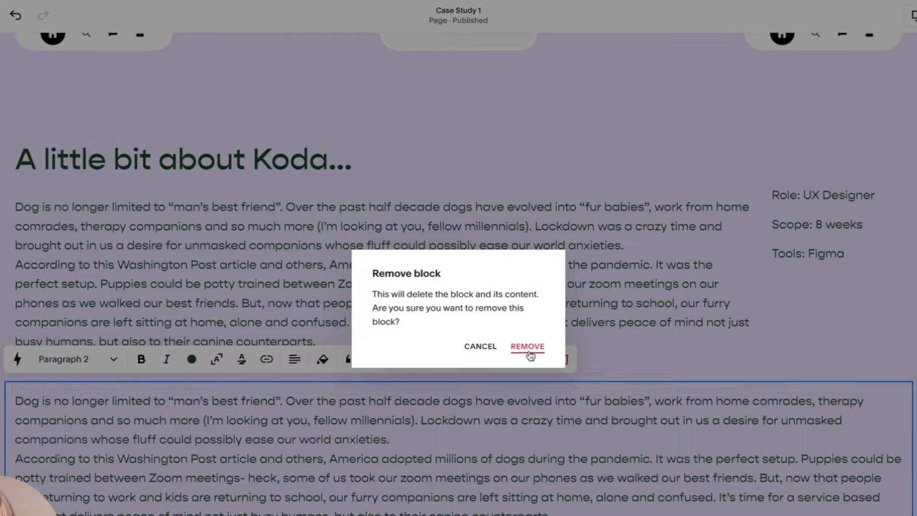
{"action": "left_click", "coordinate": [519, 285]}
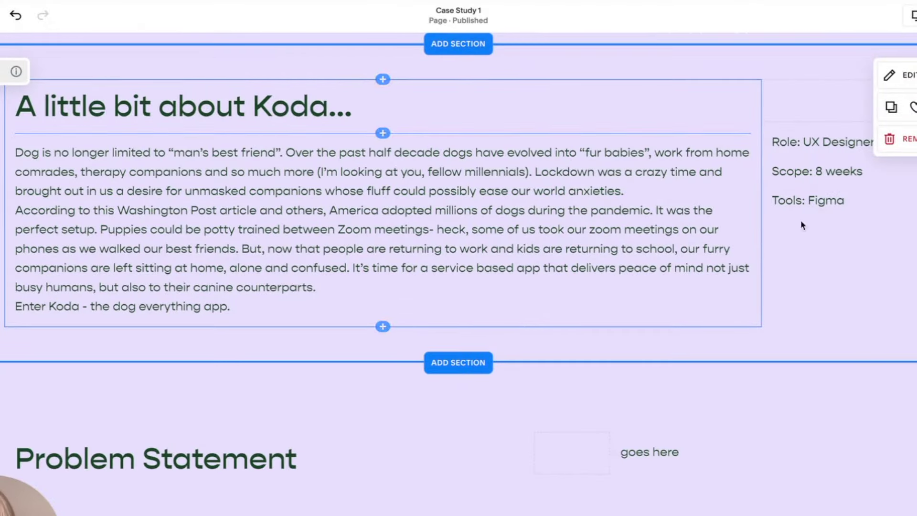
Widen the project details column by moving its boundary with the Koda description column toward the description
{"action": "left_click", "coordinate": [706, 212]}
{"action": "left_click", "coordinate": [846, 239]}
{"action": "left_click", "coordinate": [771, 98]}
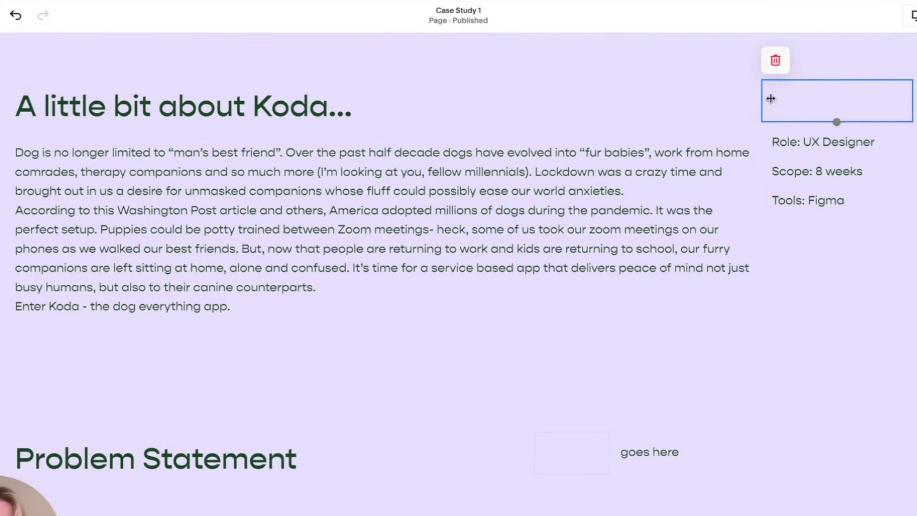
{"action": "left_click_drag", "start_coordinate": [761, 105], "coordinate": [620, 110]}
Make the Role, Scope and Tools labels in the project details block bold
{"action": "double_click", "coordinate": [633, 142]}
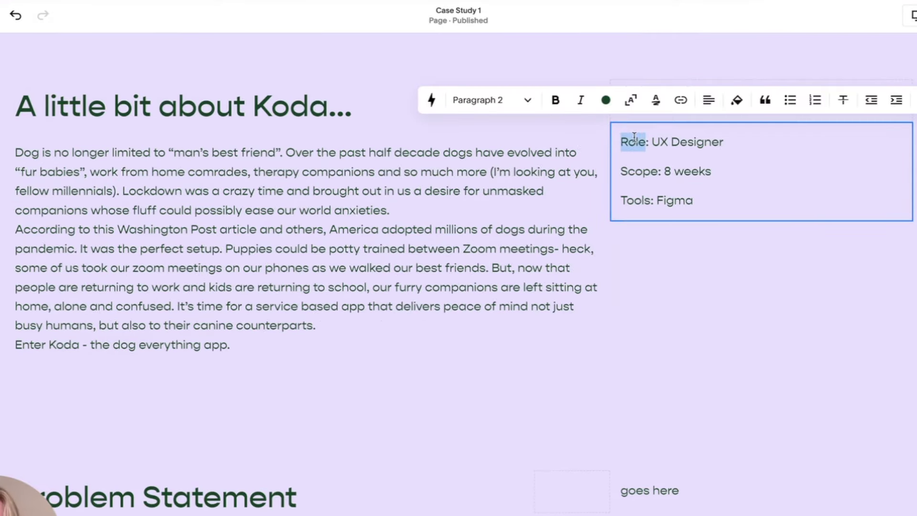
{"action": "left_click", "coordinate": [555, 100]}
{"action": "double_click", "coordinate": [632, 171]}
{"action": "left_click", "coordinate": [555, 100]}
{"action": "double_click", "coordinate": [636, 200]}
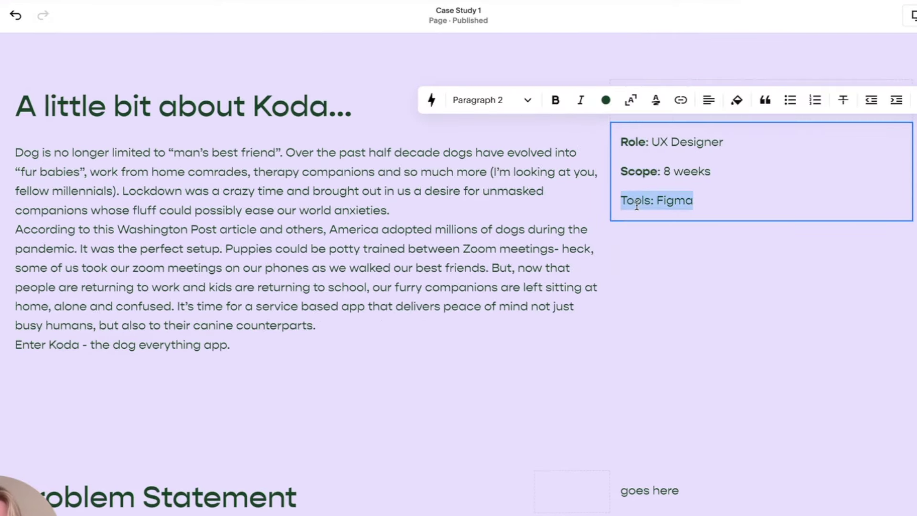
{"action": "double_click", "coordinate": [635, 201]}
{"action": "left_click", "coordinate": [556, 100]}
{"action": "left_click", "coordinate": [711, 172]}
{"action": "left_click", "coordinate": [701, 251]}
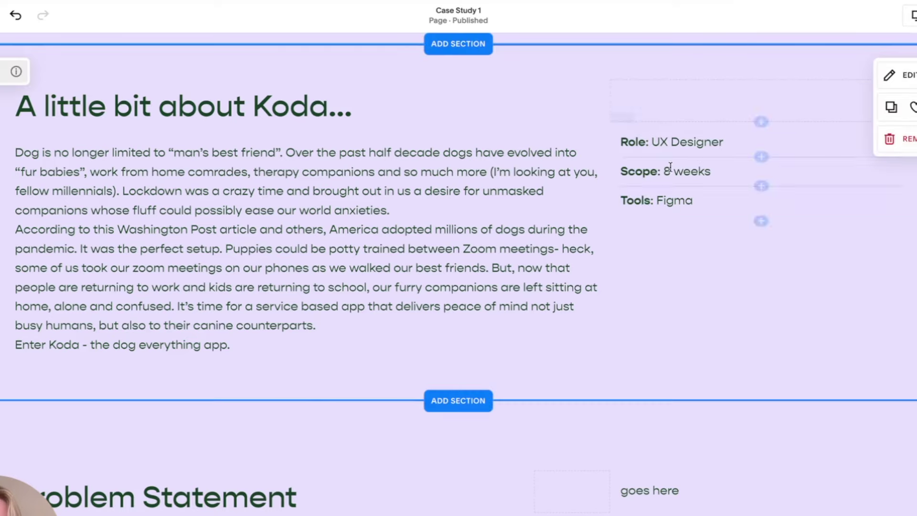
{"action": "left_click", "coordinate": [677, 171]}
{"action": "left_click", "coordinate": [736, 261]}
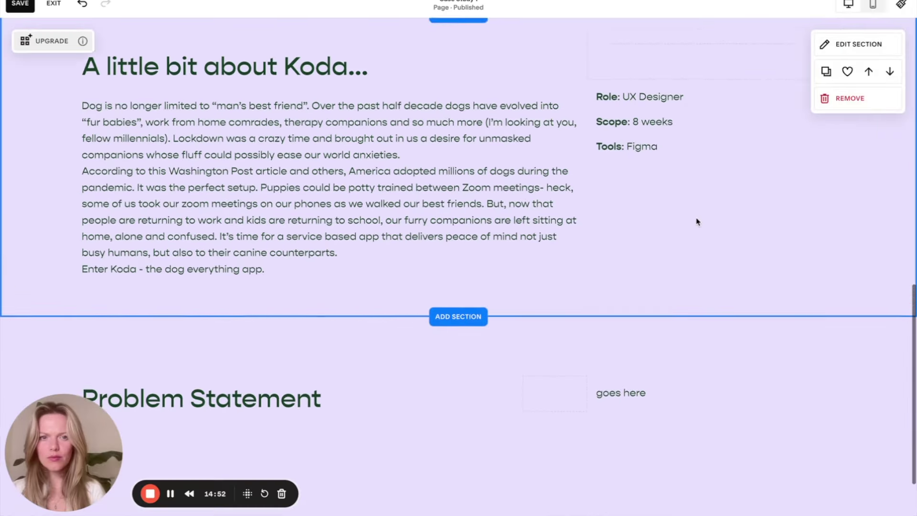
{"action": "left_click", "coordinate": [349, 175]}
{"action": "left_click", "coordinate": [688, 172]}
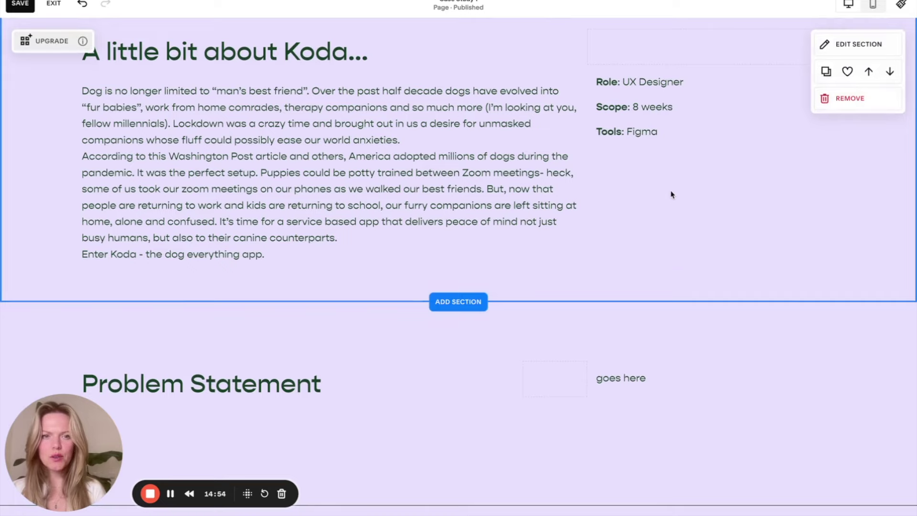
Duplicate the Koda section and copy the description paragraphs under the heading of the duplicate
{"action": "scroll", "coordinate": [688, 167], "scroll_direction": "up", "scroll_amount": 2}
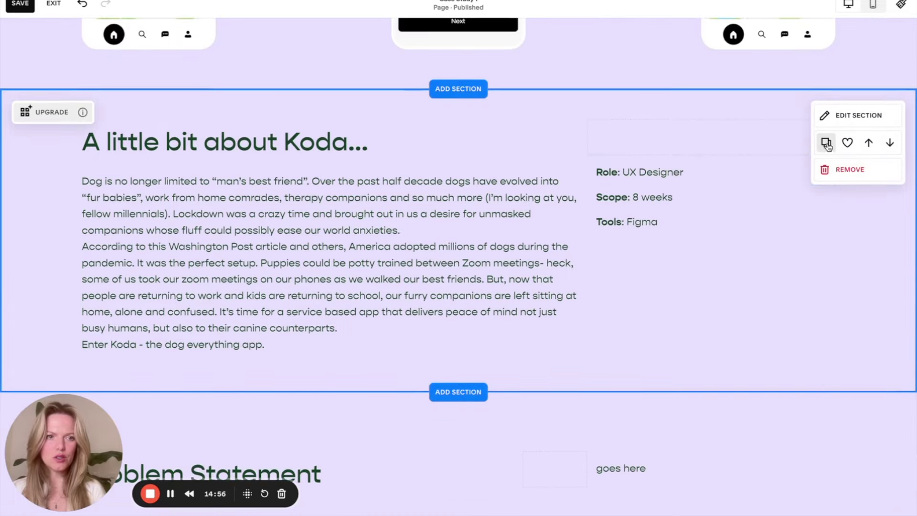
{"action": "left_click", "coordinate": [826, 142]}
{"action": "left_click", "coordinate": [479, 225]}
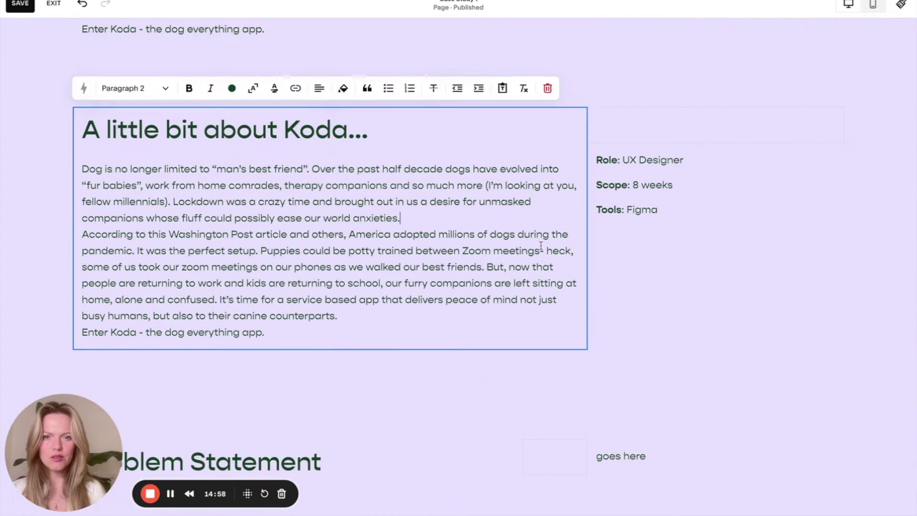
{"action": "left_click_drag", "start_coordinate": [327, 340], "coordinate": [65, 142]}
{"action": "left_click", "coordinate": [308, 286]}
{"action": "left_click_drag", "start_coordinate": [273, 338], "coordinate": [54, 180]}
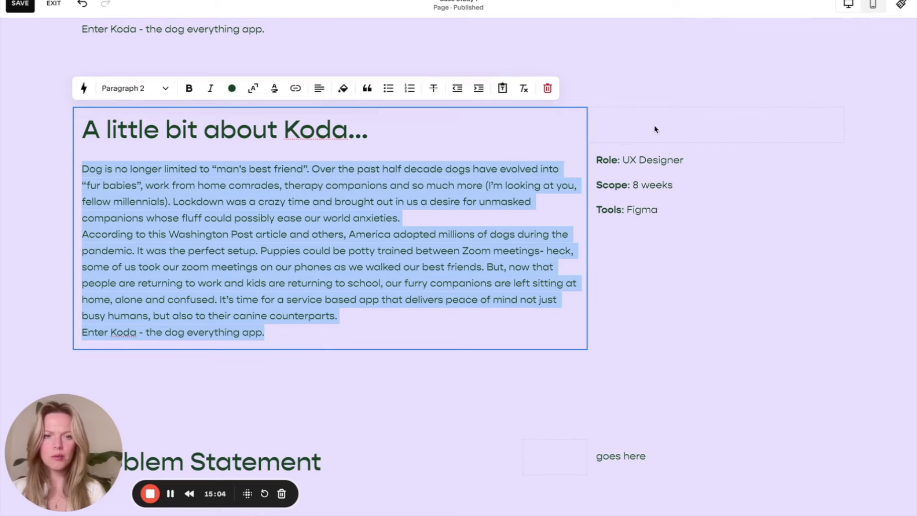
Replace the description in the duplicated section with the lines "Role: UX Designer", "Scope: 8 weeks" and "Tools: Figma"
{"action": "left_click", "coordinate": [412, 201]}
{"action": "triple_click", "coordinate": [344, 186]}
{"action": "key", "text": "ctrl+c"}
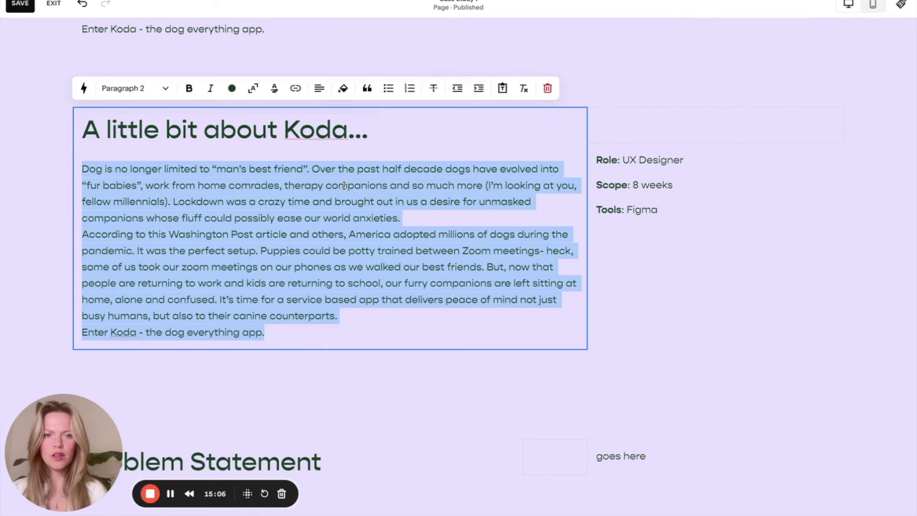
{"action": "type", "text": "Role: UX"}
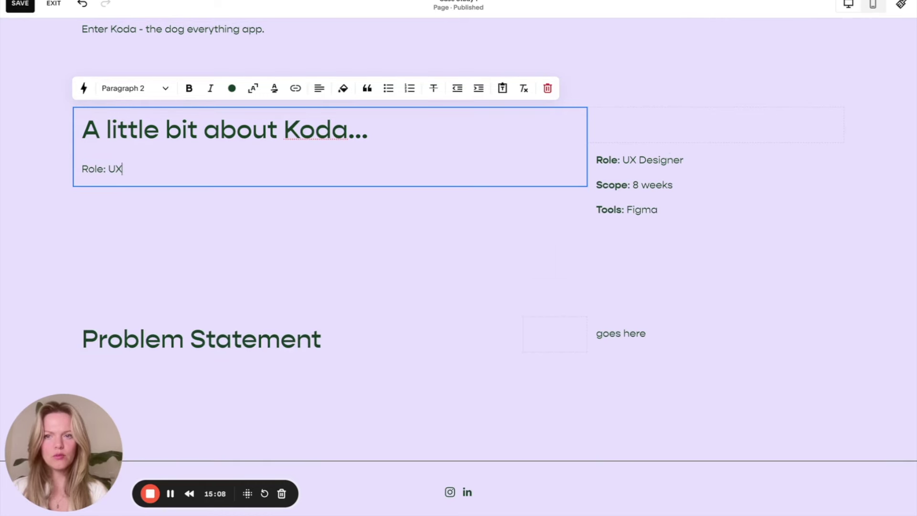
{"action": "type", "text": " Designer"}
{"action": "key", "text": "Return"}
{"action": "type", "text": "Scope:"}
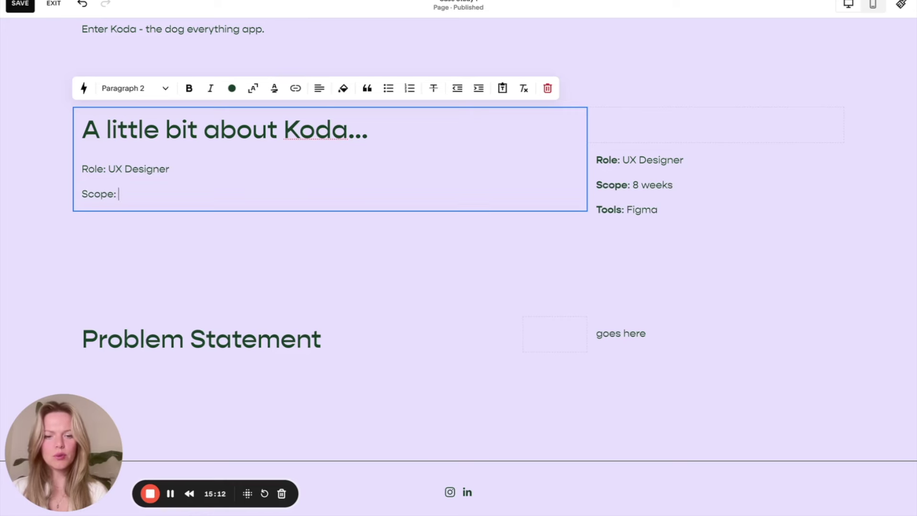
{"action": "type", "text": " 8 weeks"}
{"action": "key", "text": "Return"}
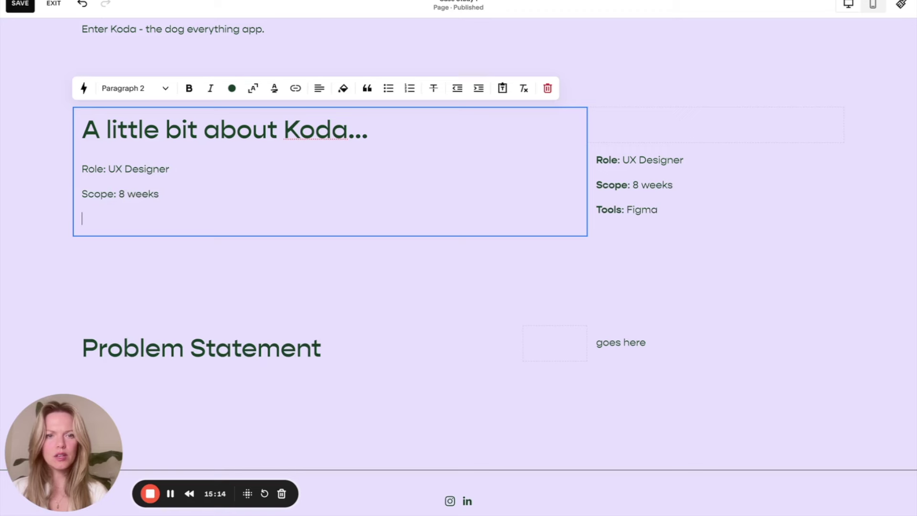
{"action": "type", "text": "Tools: Figma"}
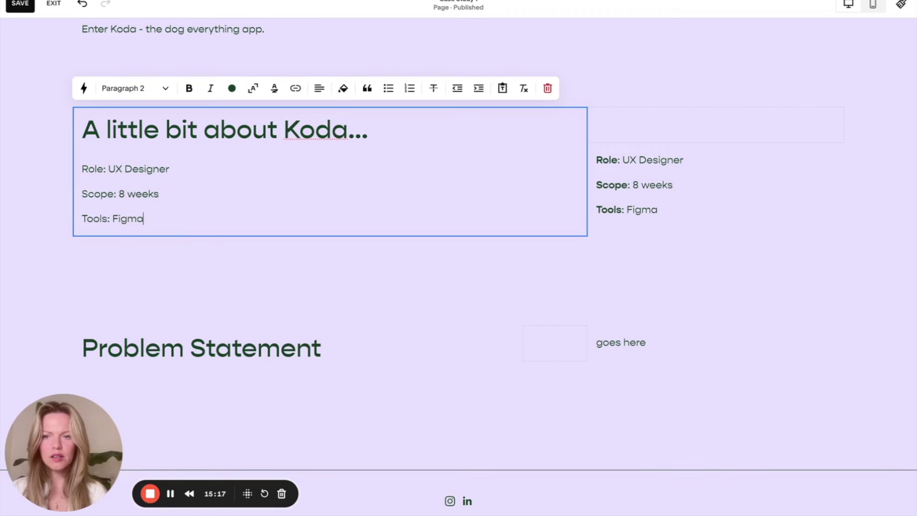
Replace the old project details text beside the heading in the duplicate with the copied Koda description
{"action": "triple_click", "coordinate": [655, 173]}
{"action": "triple_click", "coordinate": [655, 162]}
{"action": "left_click", "coordinate": [669, 217]}
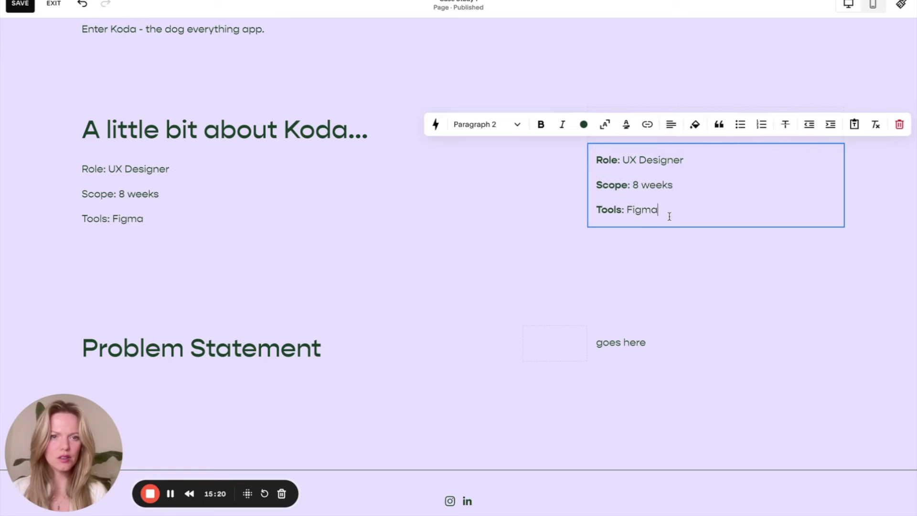
{"action": "left_click_drag", "start_coordinate": [670, 216], "coordinate": [555, 135]}
{"action": "key", "text": "ctrl+v"}
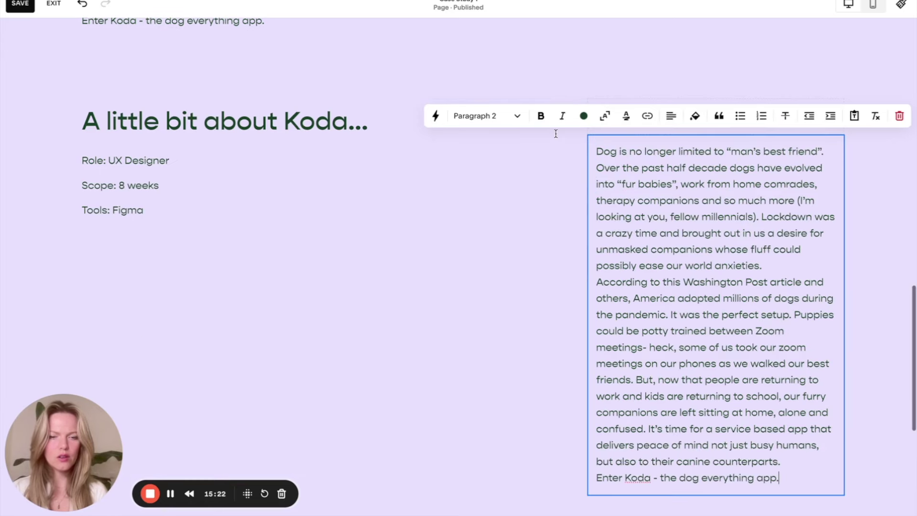
Widen the description column in the duplicated section by moving its boundary toward the Koda heading
{"action": "left_click", "coordinate": [502, 219]}
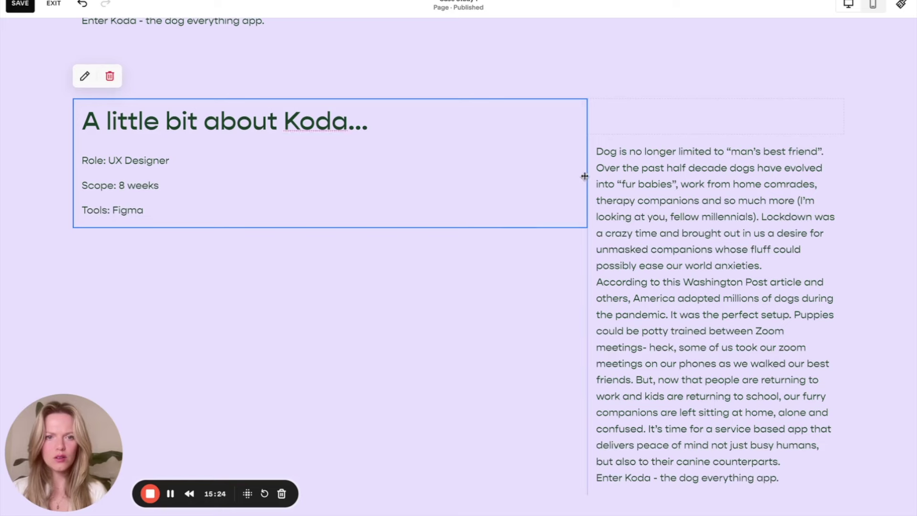
{"action": "left_click_drag", "start_coordinate": [589, 174], "coordinate": [425, 176]}
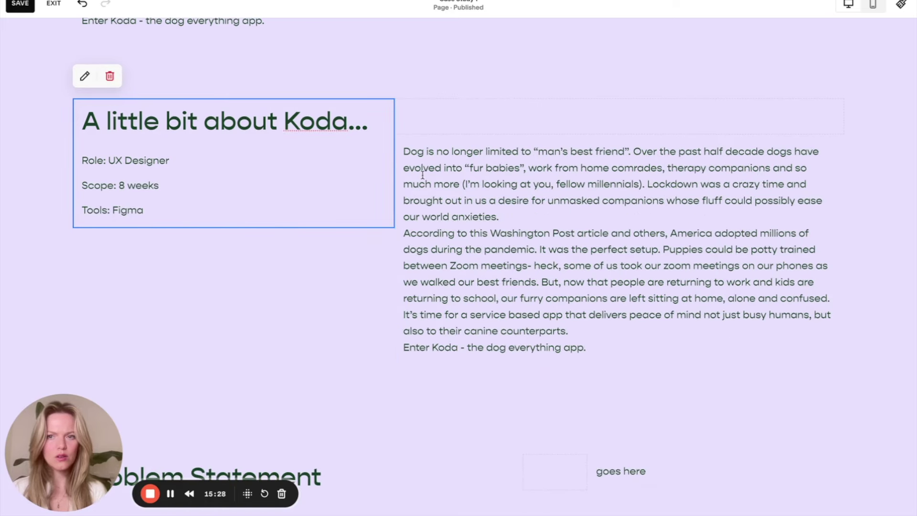
{"action": "left_click", "coordinate": [358, 311]}
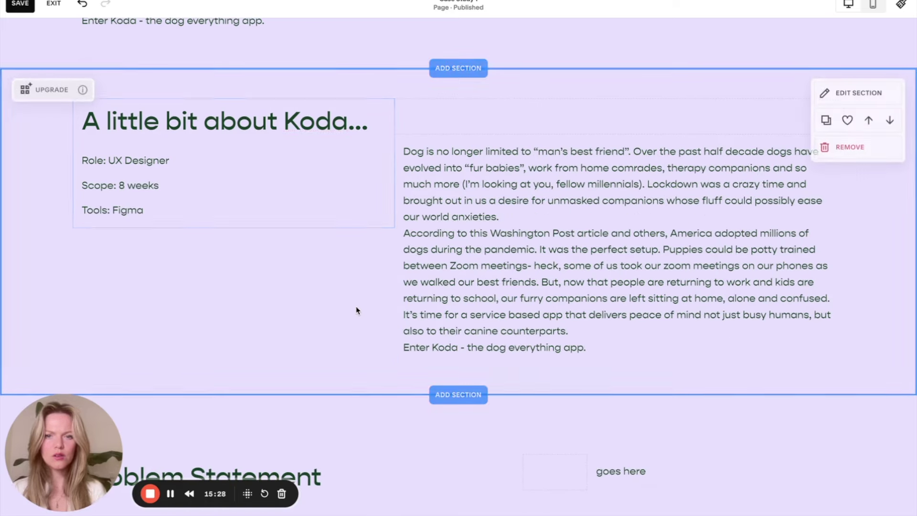
Compare the layouts of the original and duplicated Koda sections and how each leads into the Problem Statement
{"action": "left_click", "coordinate": [521, 124]}
{"action": "left_click", "coordinate": [516, 444]}
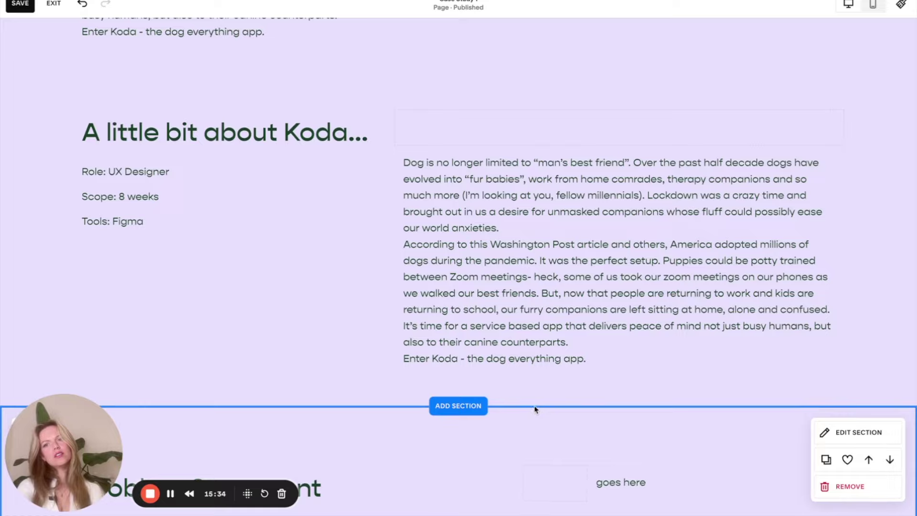
{"action": "scroll", "coordinate": [536, 410], "scroll_direction": "up", "scroll_amount": 2}
{"action": "scroll", "coordinate": [532, 358], "scroll_direction": "up", "scroll_amount": 4}
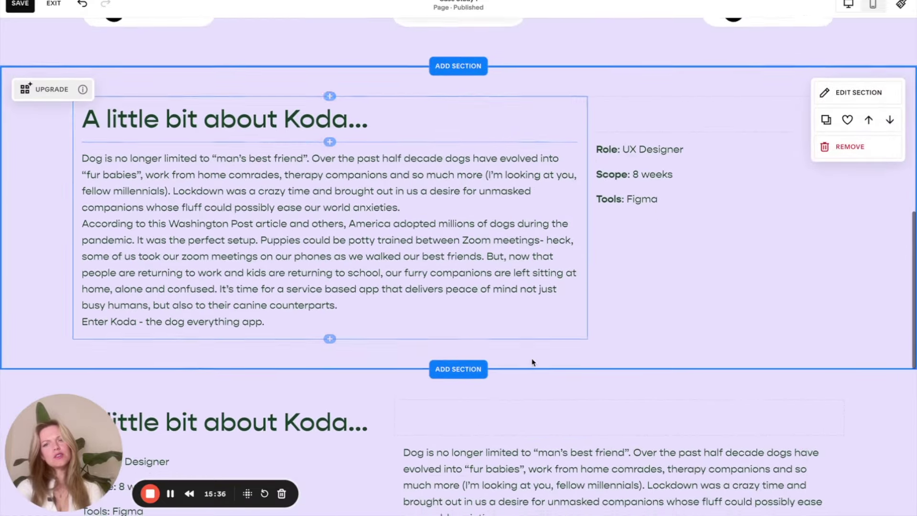
{"action": "scroll", "coordinate": [533, 362], "scroll_direction": "down", "scroll_amount": 6}
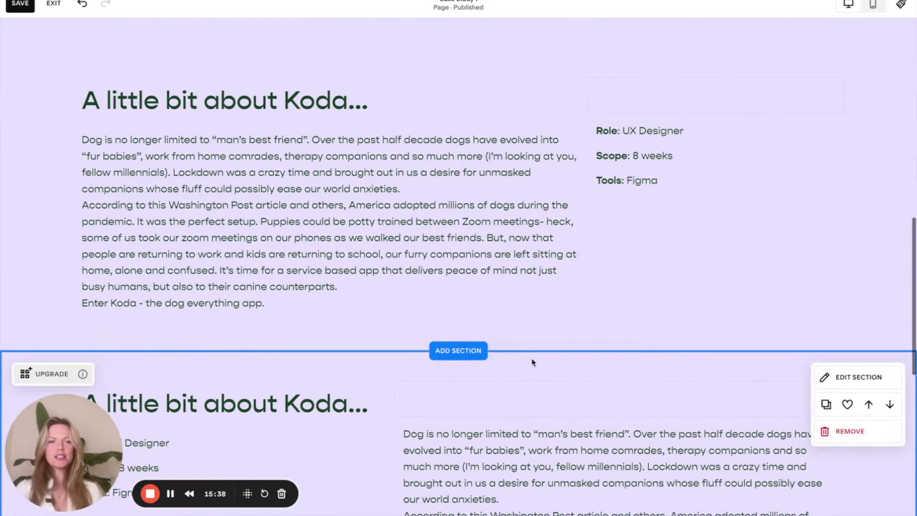
{"action": "scroll", "coordinate": [532, 359], "scroll_direction": "down", "scroll_amount": 3}
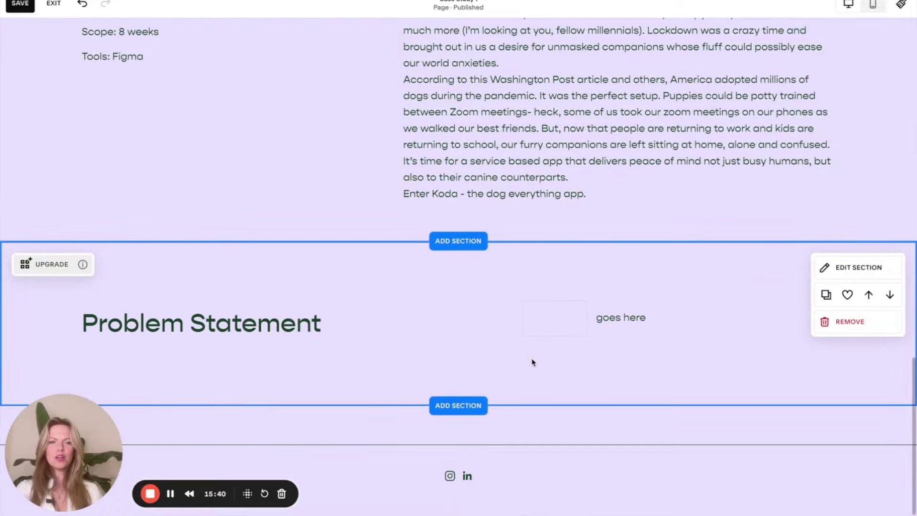
{"action": "scroll", "coordinate": [579, 260], "scroll_direction": "up", "scroll_amount": 6}
{"action": "scroll", "coordinate": [579, 260], "scroll_direction": "down", "scroll_amount": 3}
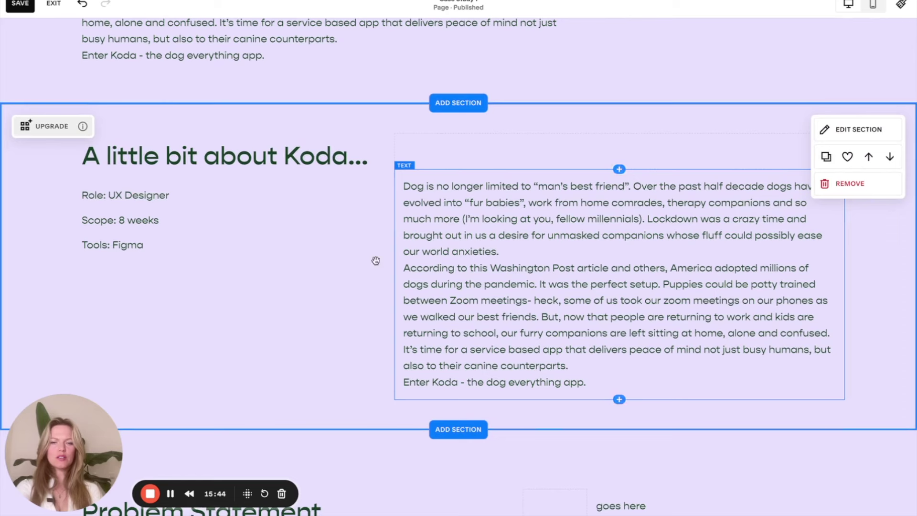
Add the line "Process: Branding, Wireframing, Prototyping, User Testing, Mockups" below Tools in the duplicated section
{"action": "double_click", "coordinate": [115, 241]}
{"action": "left_click", "coordinate": [163, 245]}
{"action": "key", "text": "Return"}
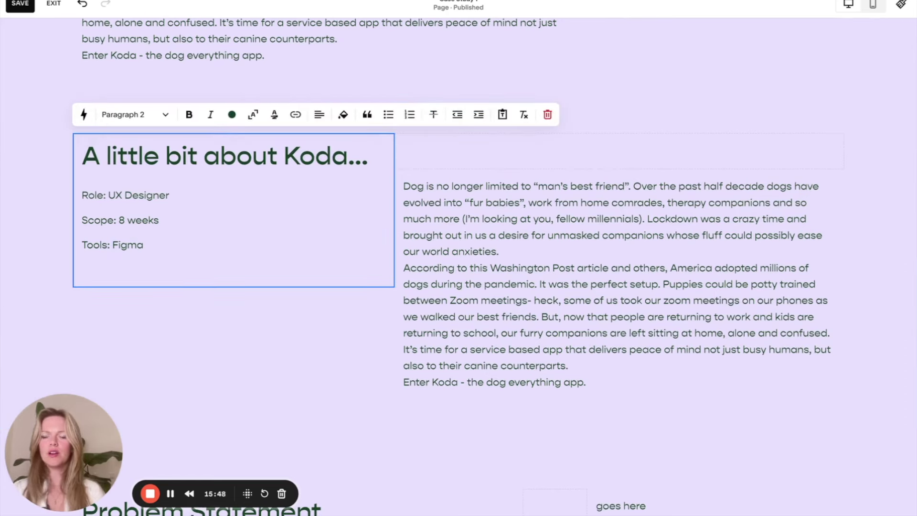
{"action": "type", "text": "Process"}
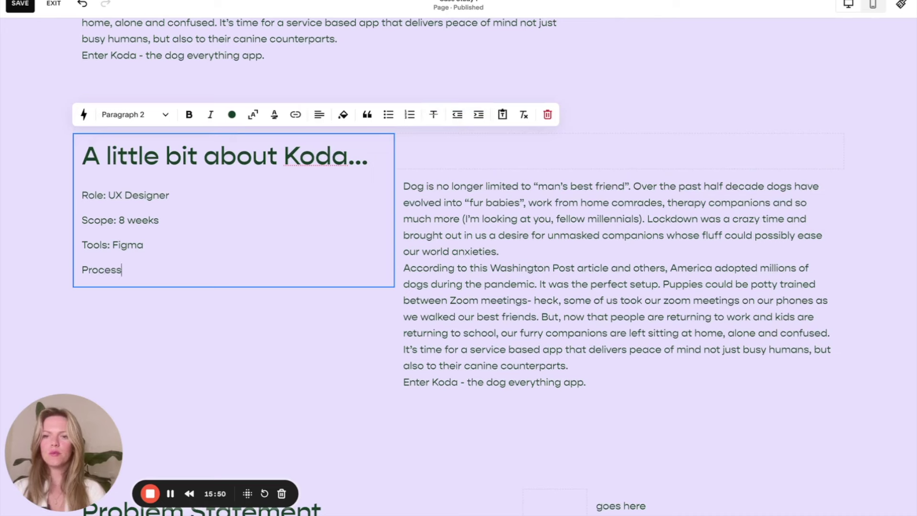
{"action": "type", "text": ": Wireframing, Prototyping, Mockups"}
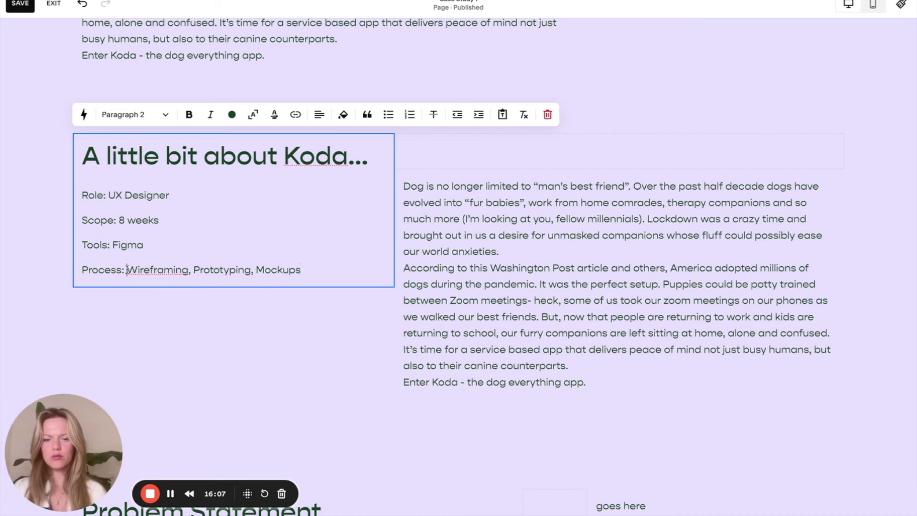
{"action": "left_click", "coordinate": [127, 270]}
{"action": "type", "text": "Branding, "}
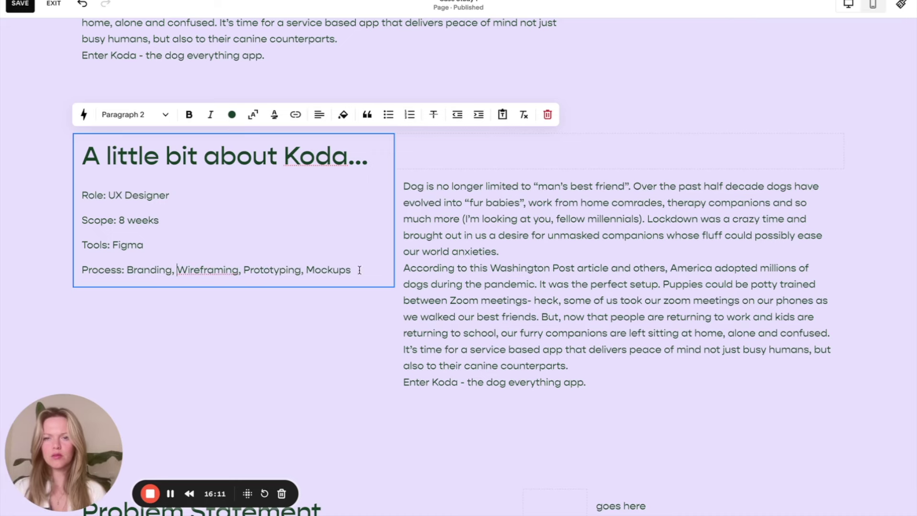
{"action": "type", "text": "ser Testing,"}
Make the Process, Tools, Scope and Role labels in the duplicated section bold
{"action": "double_click", "coordinate": [97, 270]}
{"action": "key", "text": "ctrl+b"}
{"action": "double_click", "coordinate": [95, 245]}
{"action": "key", "text": "ctrl+b"}
{"action": "double_click", "coordinate": [98, 221]}
{"action": "key", "text": "ctrl+b"}
{"action": "double_click", "coordinate": [92, 195]}
{"action": "key", "text": "ctrl+b"}
{"action": "left_click", "coordinate": [277, 370]}
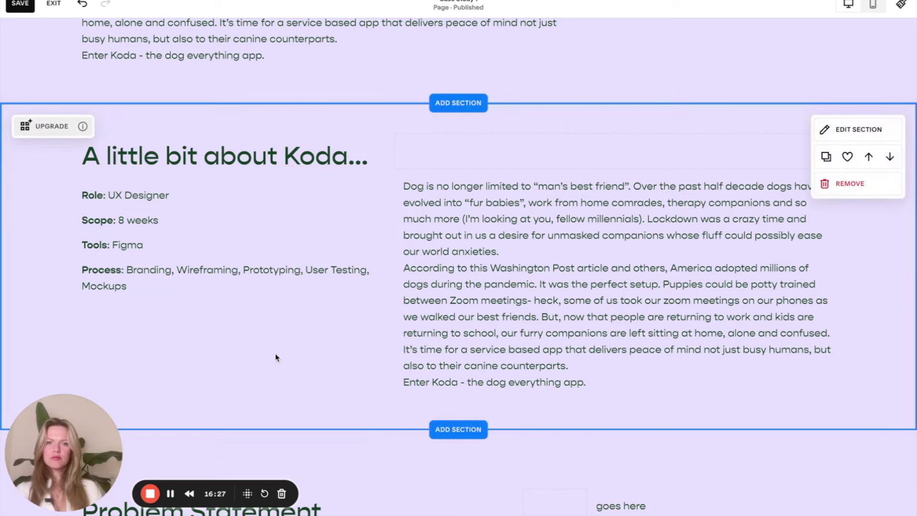
Switch to the Figma template and examine the product images and video placeholder that follow the Koda description
{"action": "scroll", "coordinate": [275, 357], "scroll_direction": "down", "scroll_amount": 4}
{"action": "scroll", "coordinate": [263, 294], "scroll_direction": "up", "scroll_amount": 3}
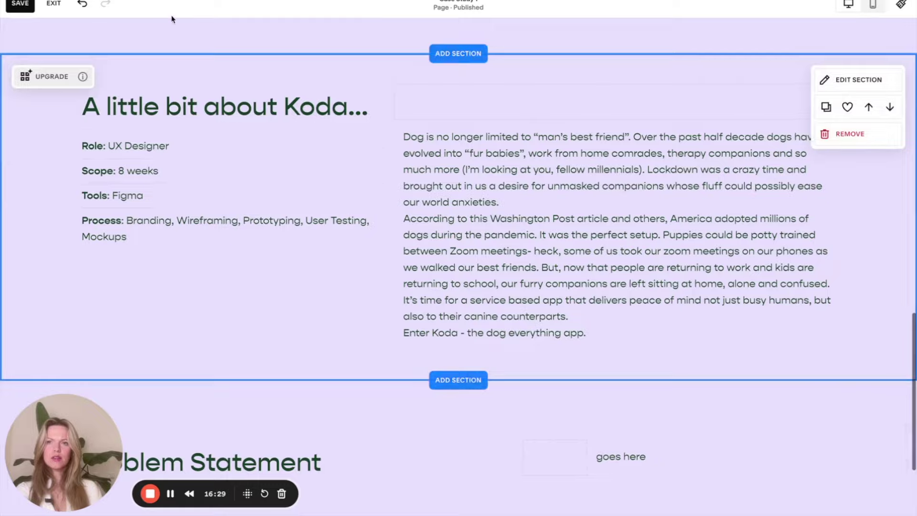
{"action": "key", "text": "alt+Tab"}
{"action": "scroll", "coordinate": [371, 260], "scroll_direction": "up", "scroll_amount": 10}
{"action": "scroll", "coordinate": [371, 262], "scroll_direction": "down", "scroll_amount": 15}
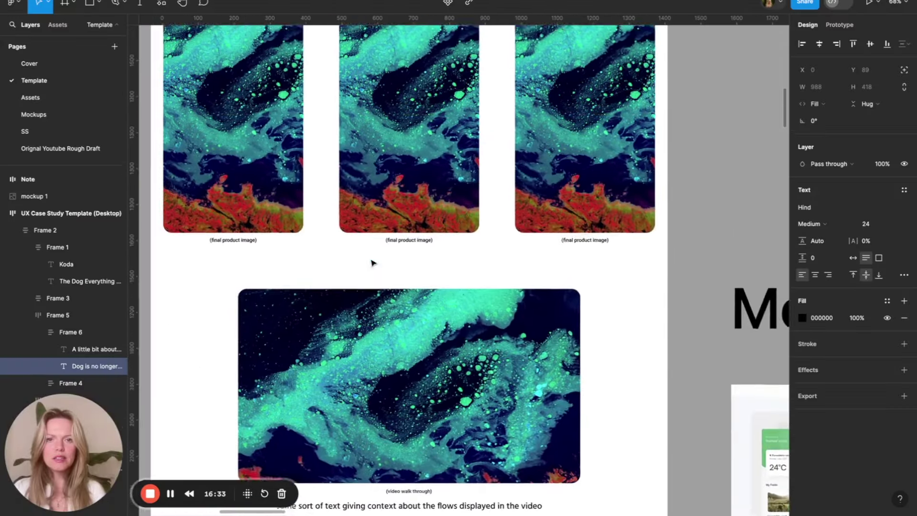
{"action": "scroll", "coordinate": [372, 262], "scroll_direction": "up", "scroll_amount": 2}
{"action": "scroll", "coordinate": [373, 262], "scroll_direction": "down", "scroll_amount": 5}
{"action": "scroll", "coordinate": [364, 252], "scroll_direction": "up", "scroll_amount": 5}
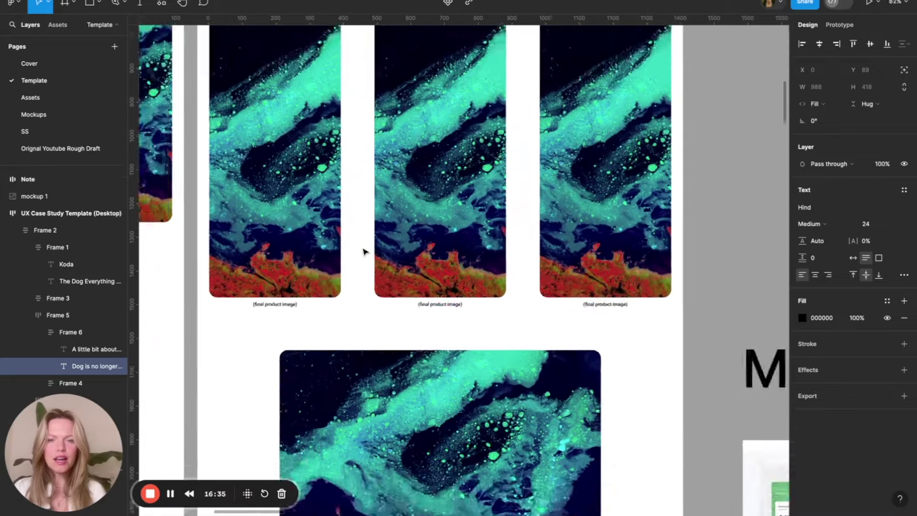
{"action": "scroll", "coordinate": [363, 252], "scroll_direction": "down", "scroll_amount": 6}
{"action": "scroll", "coordinate": [330, 284], "scroll_direction": "up", "scroll_amount": 3}
{"action": "scroll", "coordinate": [329, 284], "scroll_direction": "up", "scroll_amount": 1}
{"action": "scroll", "coordinate": [392, 176], "scroll_direction": "down", "scroll_amount": 5}
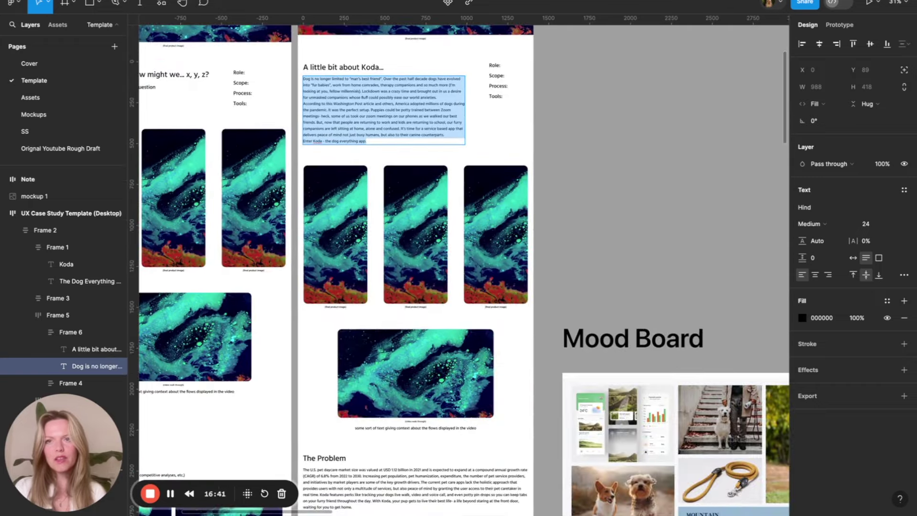
Check the duplicated Koda section in Squarespace, and return to Figma to examine the video walk-through placeholder and its caption
{"action": "key", "text": "ctrl+Tab"}
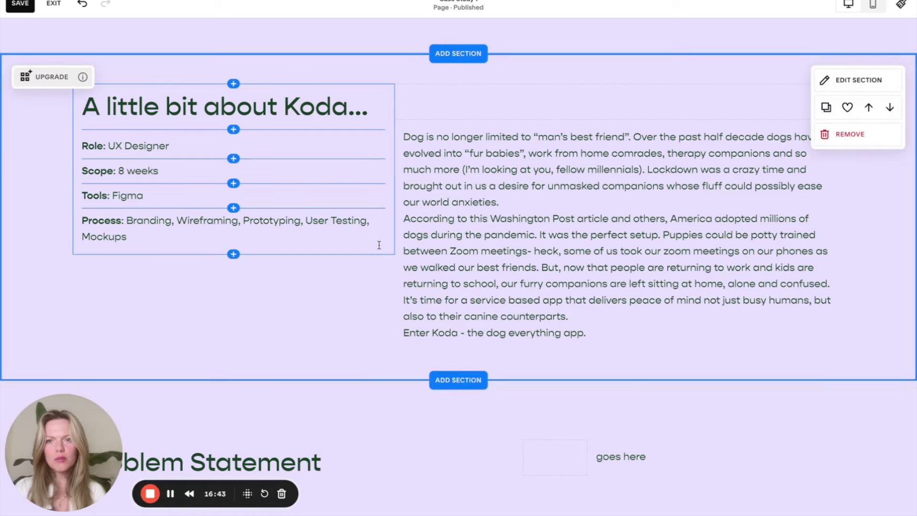
{"action": "scroll", "coordinate": [381, 250], "scroll_direction": "down", "scroll_amount": 1}
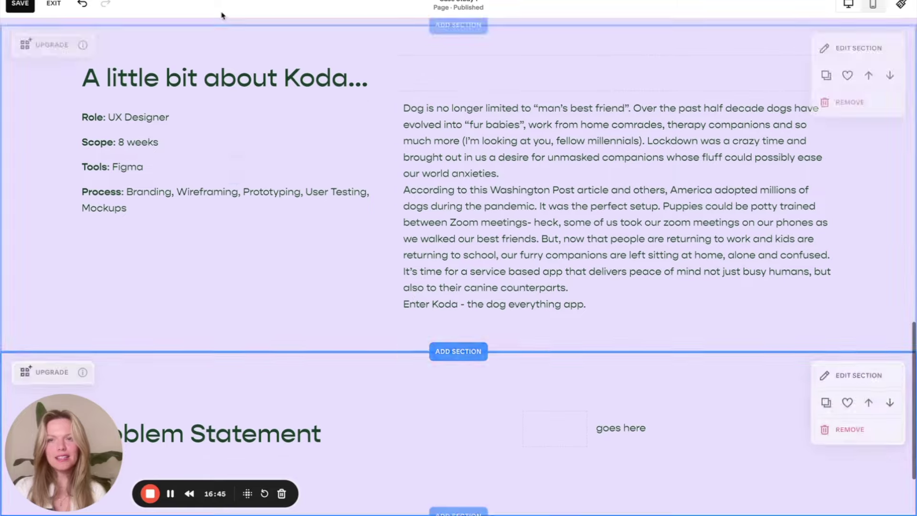
{"action": "key", "text": "super+Tab"}
{"action": "scroll", "coordinate": [369, 263], "scroll_direction": "down", "scroll_amount": 2}
{"action": "scroll", "coordinate": [410, 291], "scroll_direction": "up", "scroll_amount": 5}
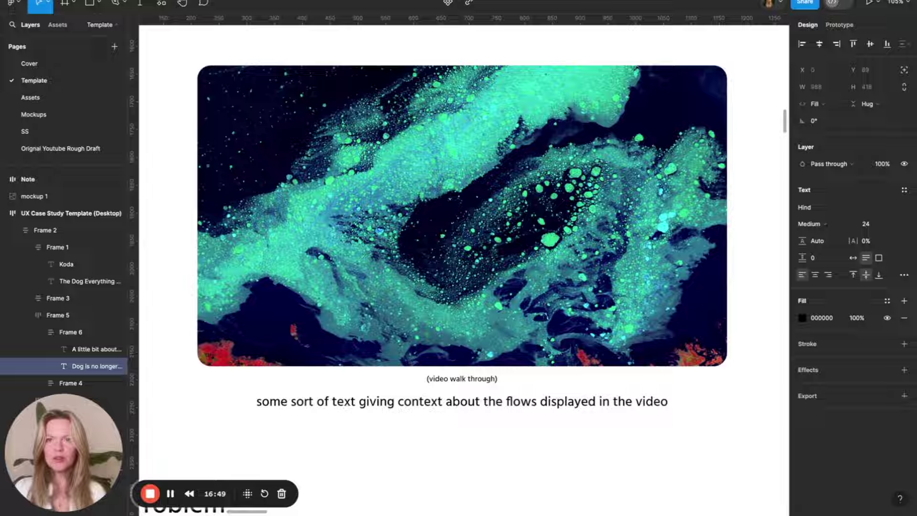
Switch to Squarespace and move the original Koda section, the one with the description before the Role, Scope and Tools details, below the Problem Statement section
{"action": "key", "text": "super+Tab"}
{"action": "scroll", "coordinate": [468, 237], "scroll_direction": "down", "scroll_amount": 2}
{"action": "scroll", "coordinate": [467, 240], "scroll_direction": "up", "scroll_amount": 6}
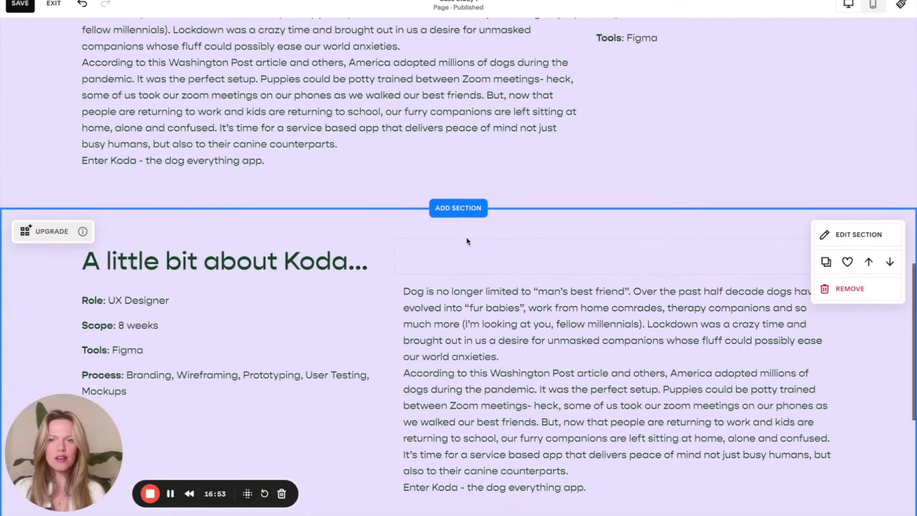
{"action": "scroll", "coordinate": [467, 239], "scroll_direction": "down", "scroll_amount": 2}
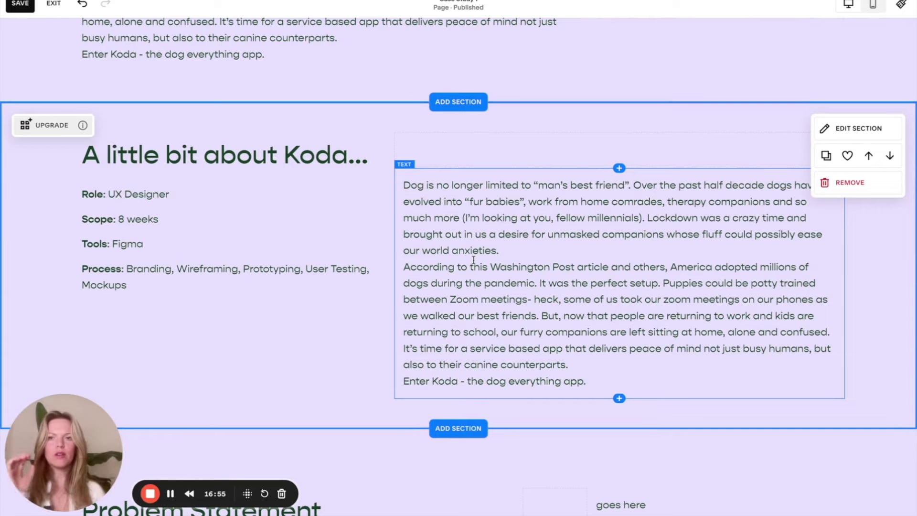
{"action": "scroll", "coordinate": [474, 260], "scroll_direction": "up", "scroll_amount": 5}
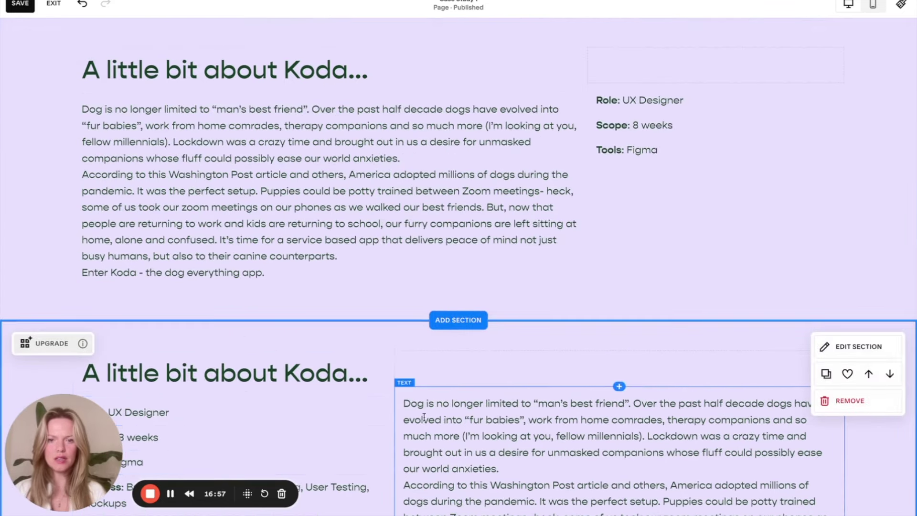
{"action": "scroll", "coordinate": [423, 417], "scroll_direction": "up", "scroll_amount": 3}
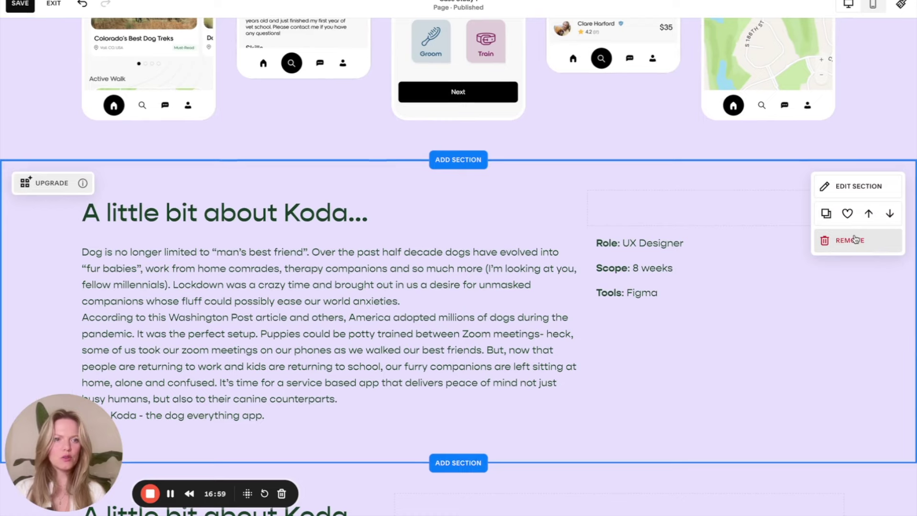
{"action": "left_click", "coordinate": [853, 241]}
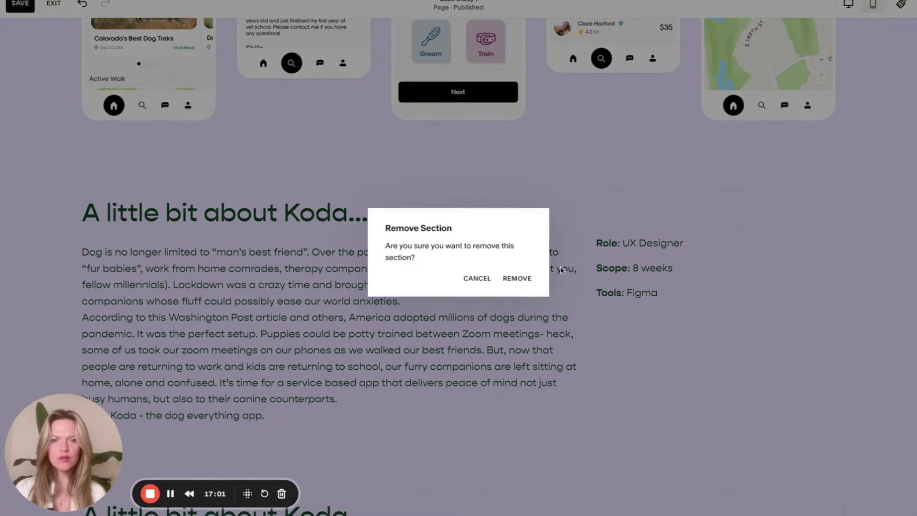
{"action": "left_click", "coordinate": [472, 276]}
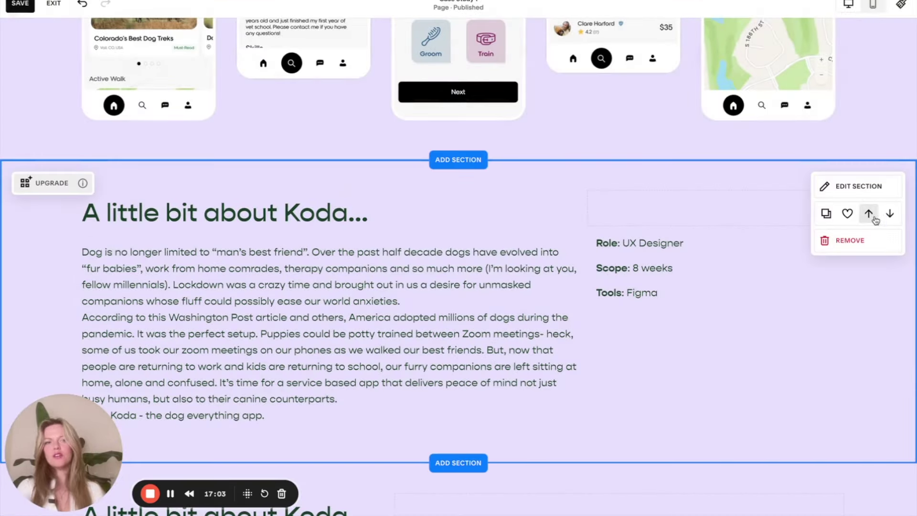
{"action": "left_click", "coordinate": [890, 215]}
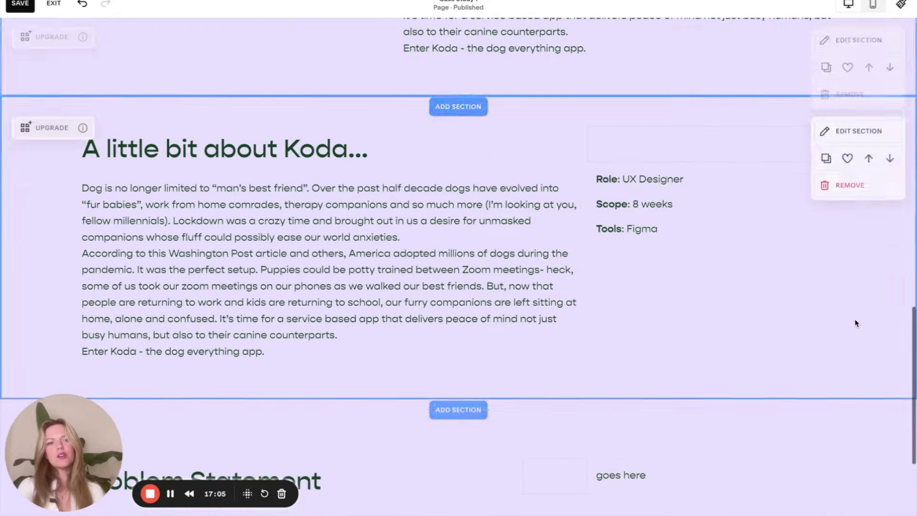
{"action": "left_click", "coordinate": [890, 149]}
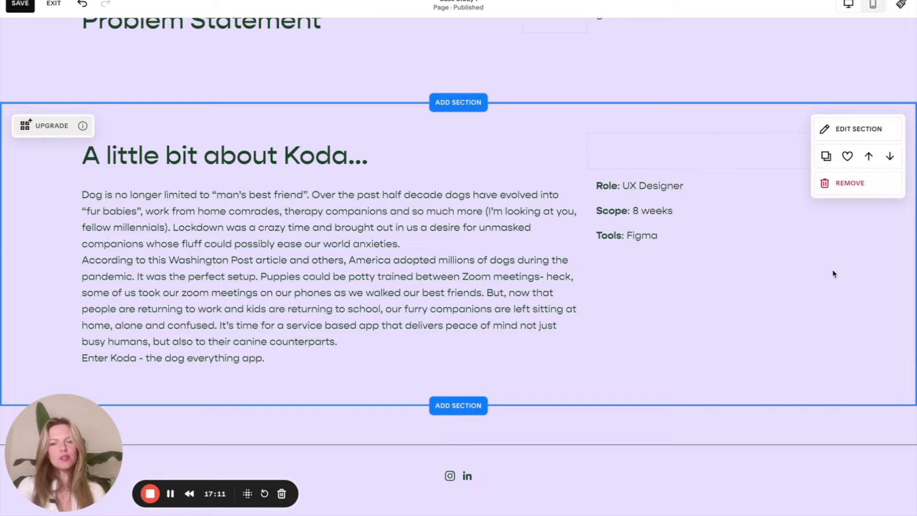
Review how the row of product screens leads into the remaining Koda description section on the page
{"action": "scroll", "coordinate": [833, 273], "scroll_direction": "up", "scroll_amount": 10}
{"action": "scroll", "coordinate": [833, 271], "scroll_direction": "down", "scroll_amount": 1}
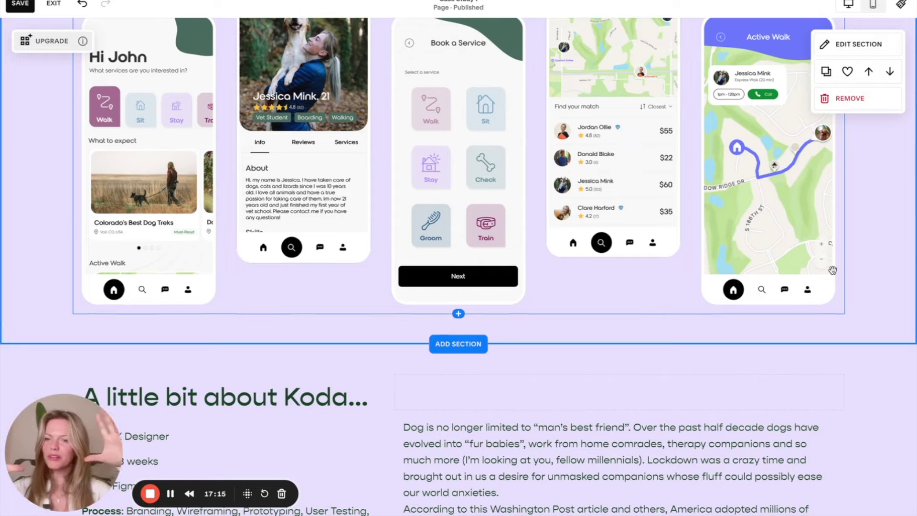
{"action": "scroll", "coordinate": [833, 271], "scroll_direction": "up", "scroll_amount": 3}
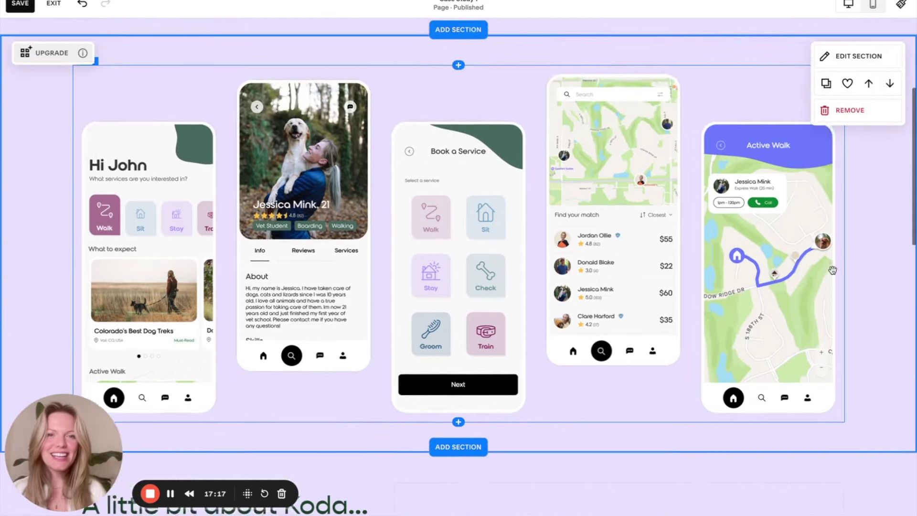
{"action": "scroll", "coordinate": [833, 270], "scroll_direction": "down", "scroll_amount": 2}
{"action": "scroll", "coordinate": [833, 270], "scroll_direction": "up", "scroll_amount": 1}
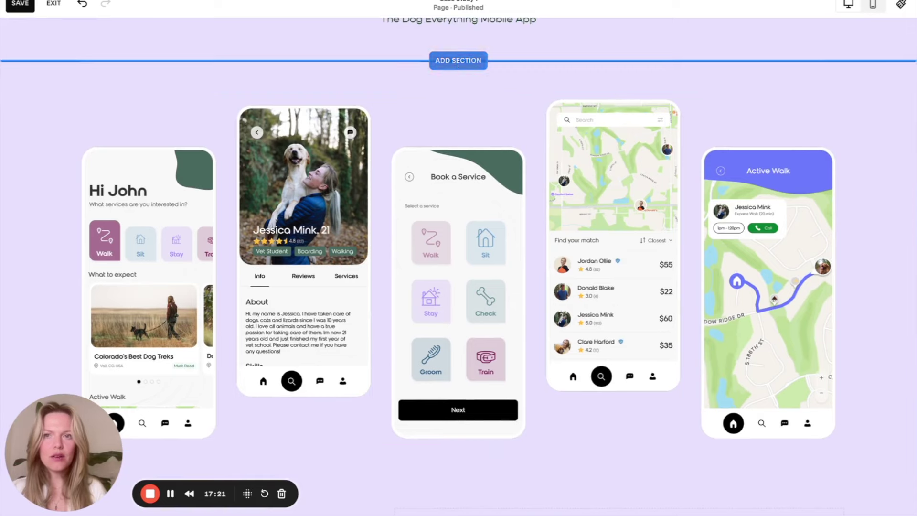
Switch to Figma and look through the Template, Assets, Mockups, SS and rough draft pages for a Koda mockup image
{"action": "key", "text": "ctrl+Tab"}
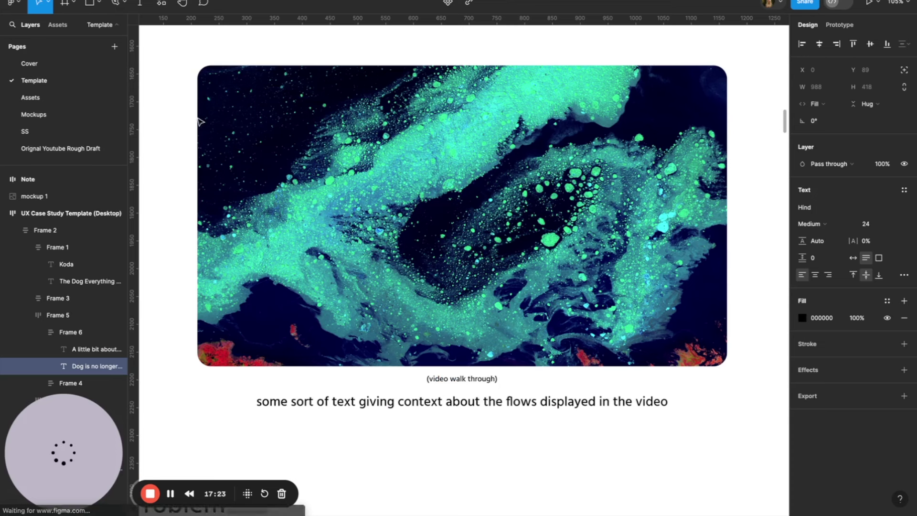
{"action": "scroll", "coordinate": [237, 155], "scroll_direction": "down", "scroll_amount": 2}
{"action": "scroll", "coordinate": [238, 155], "scroll_direction": "down", "scroll_amount": 5}
{"action": "scroll", "coordinate": [238, 157], "scroll_direction": "down", "scroll_amount": 10}
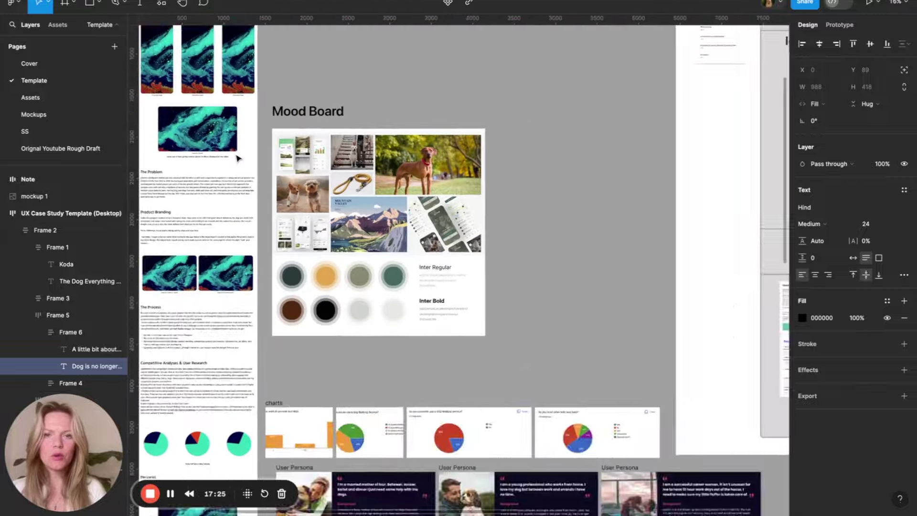
{"action": "scroll", "coordinate": [238, 157], "scroll_direction": "down", "scroll_amount": 4}
{"action": "scroll", "coordinate": [238, 158], "scroll_direction": "right", "scroll_amount": 3}
{"action": "scroll", "coordinate": [237, 158], "scroll_direction": "up", "scroll_amount": 2}
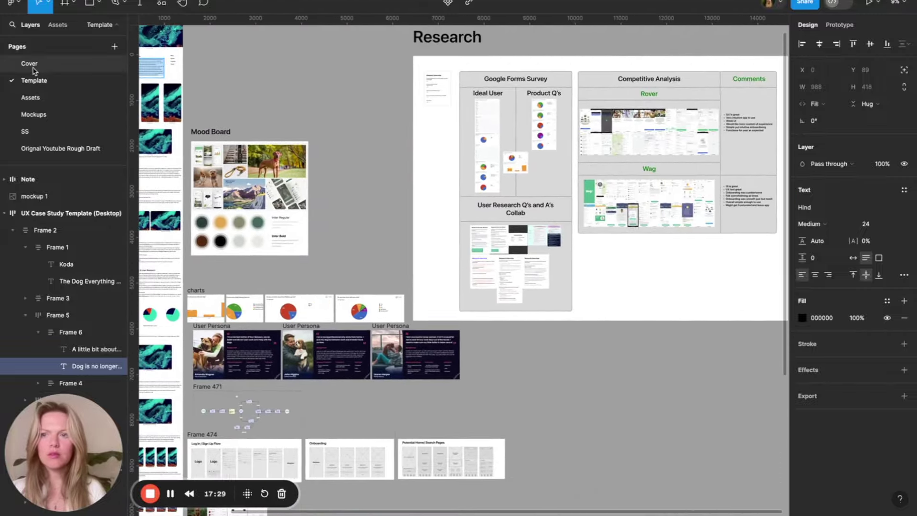
{"action": "left_click", "coordinate": [34, 97]}
{"action": "scroll", "coordinate": [275, 223], "scroll_direction": "down", "scroll_amount": 10}
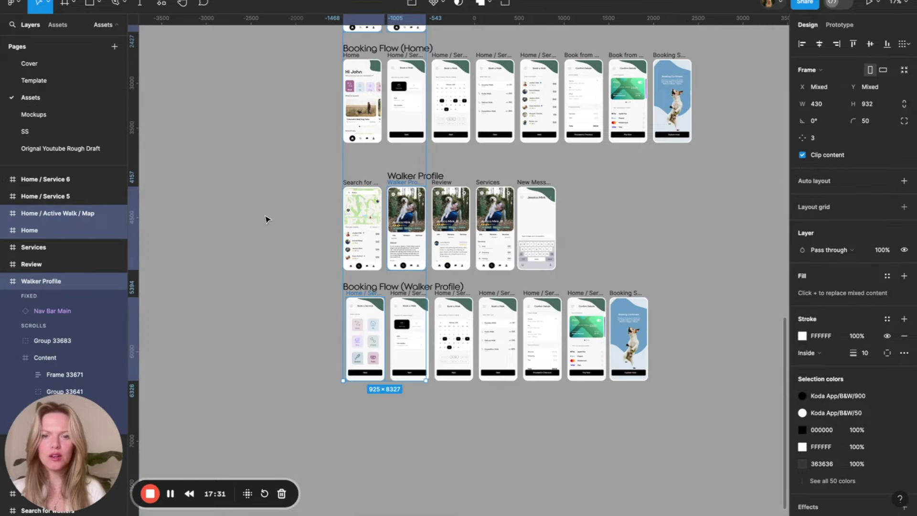
{"action": "left_click", "coordinate": [74, 114]}
{"action": "left_click", "coordinate": [49, 137]}
{"action": "left_click", "coordinate": [47, 149]}
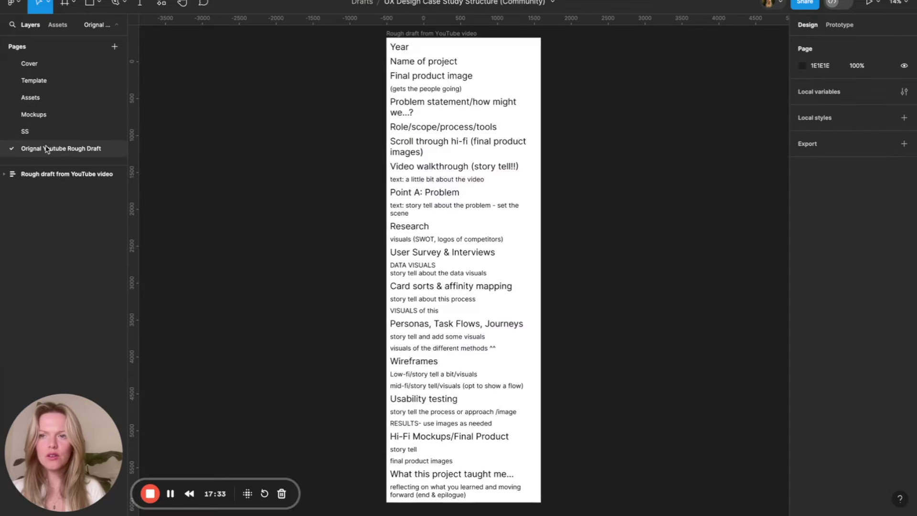
{"action": "left_click", "coordinate": [54, 69]}
{"action": "left_click", "coordinate": [55, 82]}
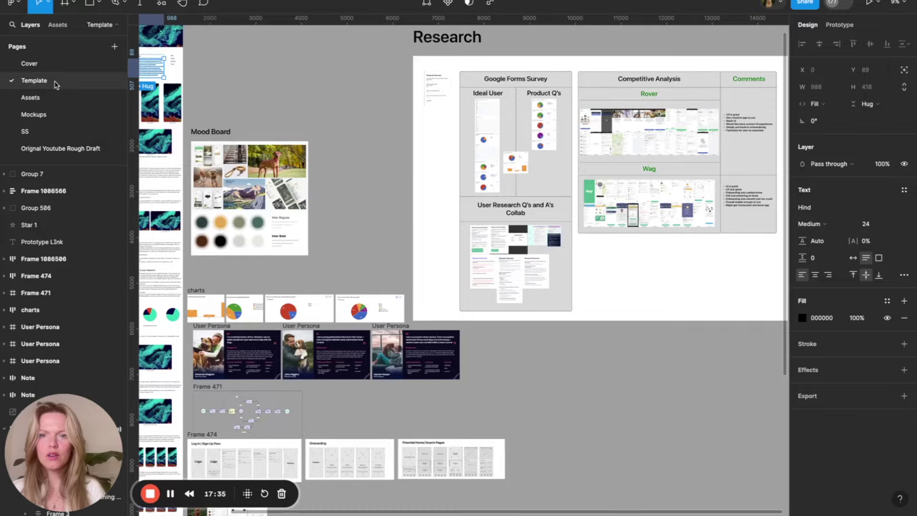
Narrow the diagonal Koda mockup image beside the Prototype Link text to a width of 1501, trimming the empty area beside the screens
{"action": "scroll", "coordinate": [323, 216], "scroll_direction": "down", "scroll_amount": 3}
{"action": "scroll", "coordinate": [357, 326], "scroll_direction": "down", "scroll_amount": 3}
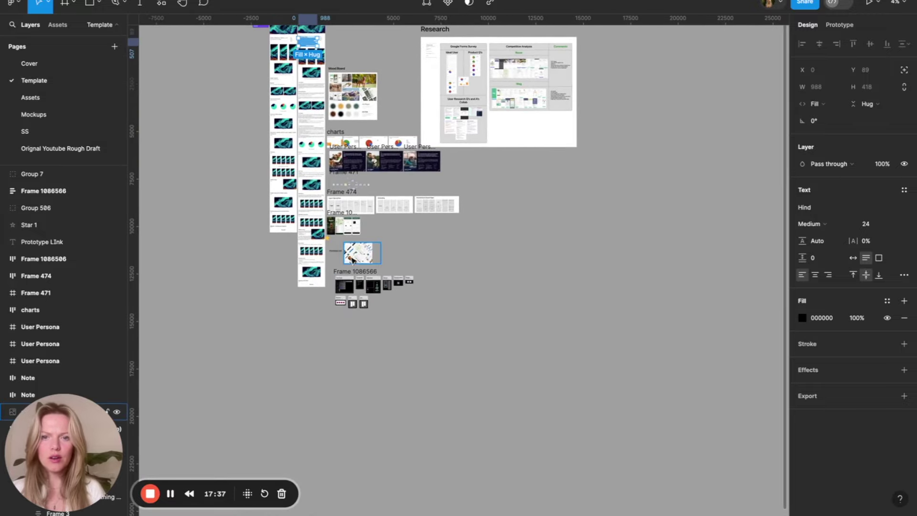
{"action": "scroll", "coordinate": [354, 248], "scroll_direction": "up", "scroll_amount": 5}
{"action": "scroll", "coordinate": [356, 248], "scroll_direction": "up", "scroll_amount": 3}
{"action": "left_click", "coordinate": [369, 260]}
{"action": "scroll", "coordinate": [370, 260], "scroll_direction": "up", "scroll_amount": 3}
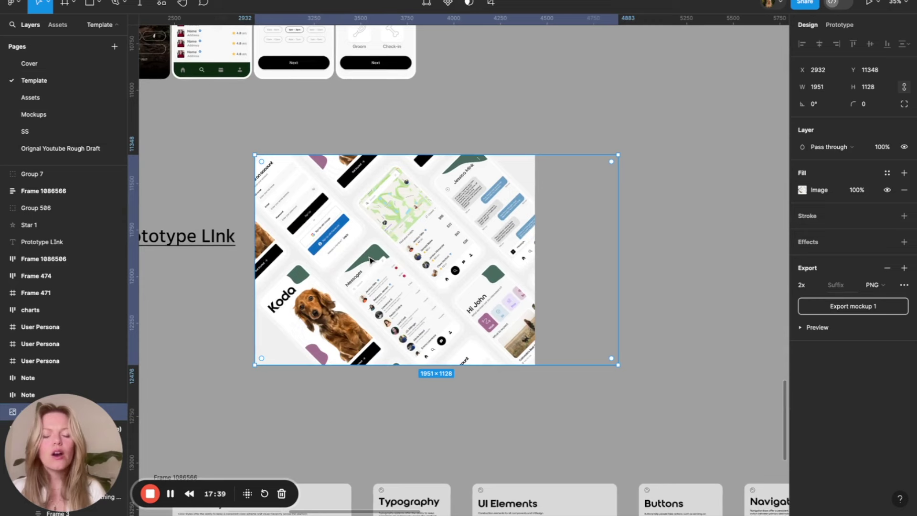
{"action": "double_click", "coordinate": [391, 274]}
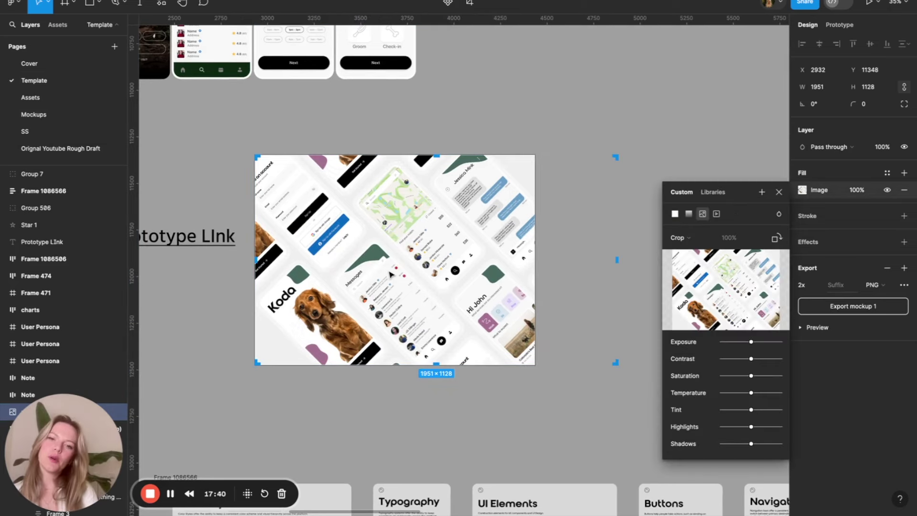
{"action": "left_click", "coordinate": [779, 191]}
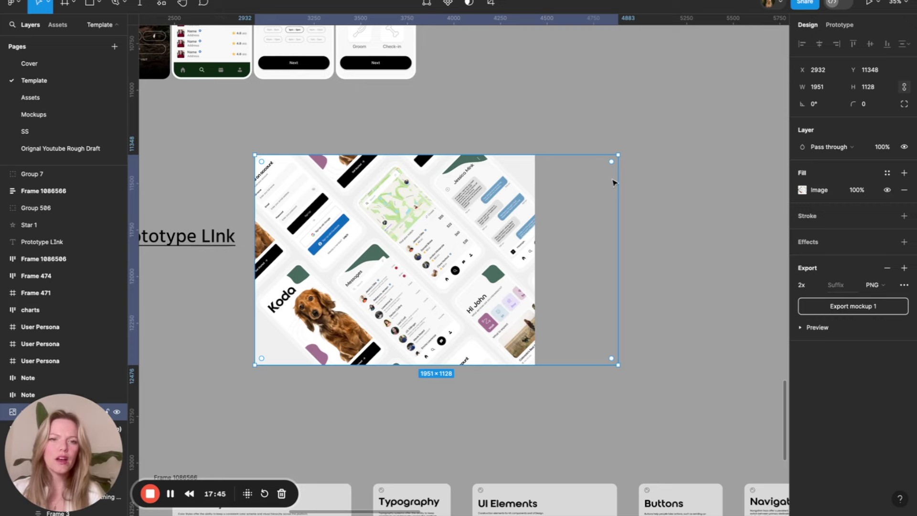
{"action": "left_click_drag", "start_coordinate": [621, 205], "coordinate": [535, 206]}
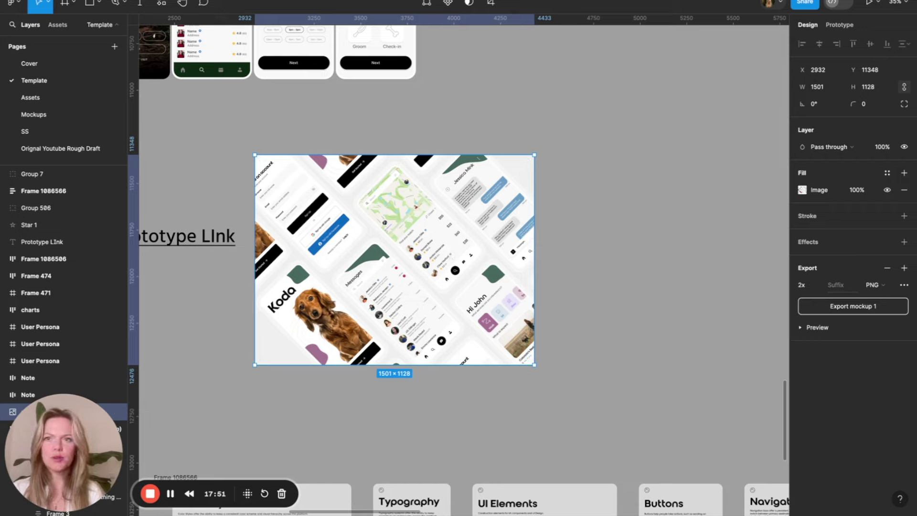
Switch back to Squarespace, browse the Images section layouts for the spot below the Koda title, and save the page
{"action": "key", "text": "ctrl+Tab"}
{"action": "scroll", "coordinate": [414, 165], "scroll_direction": "up", "scroll_amount": 2}
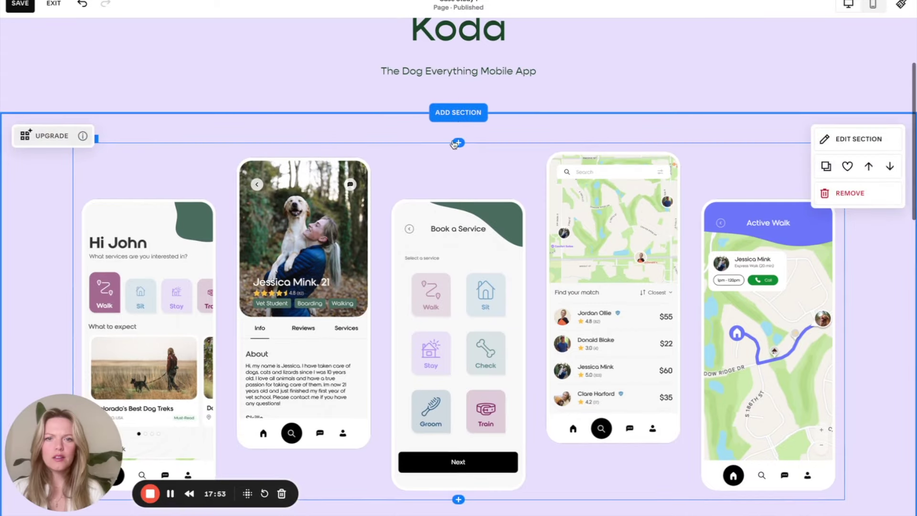
{"action": "left_click", "coordinate": [462, 119]}
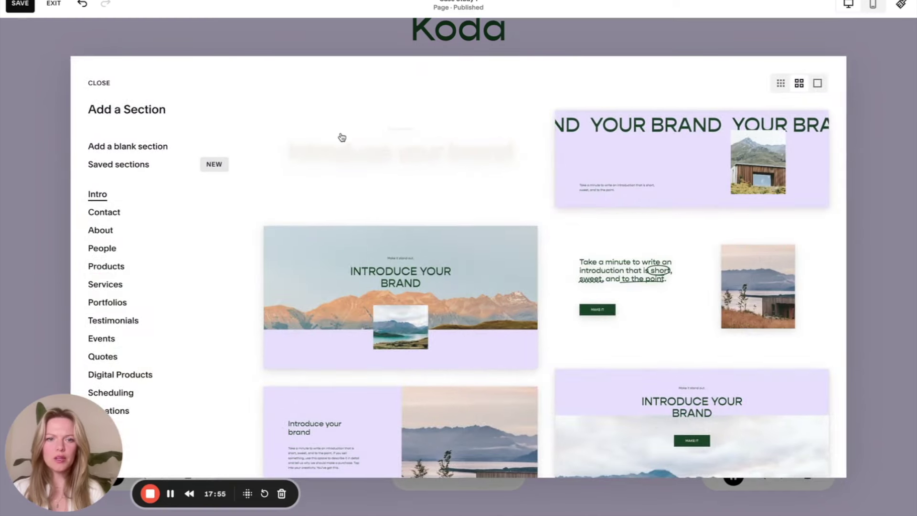
{"action": "scroll", "coordinate": [112, 321], "scroll_direction": "down", "scroll_amount": 2}
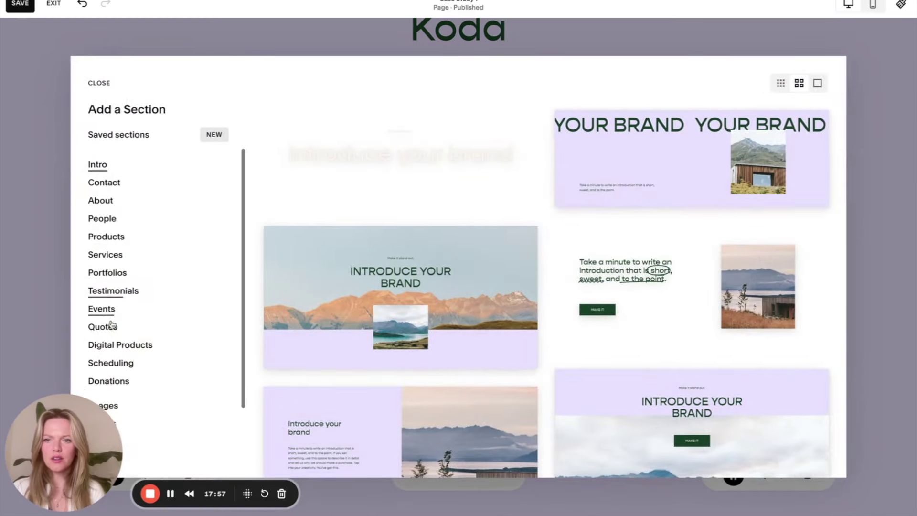
{"action": "left_click", "coordinate": [103, 375]}
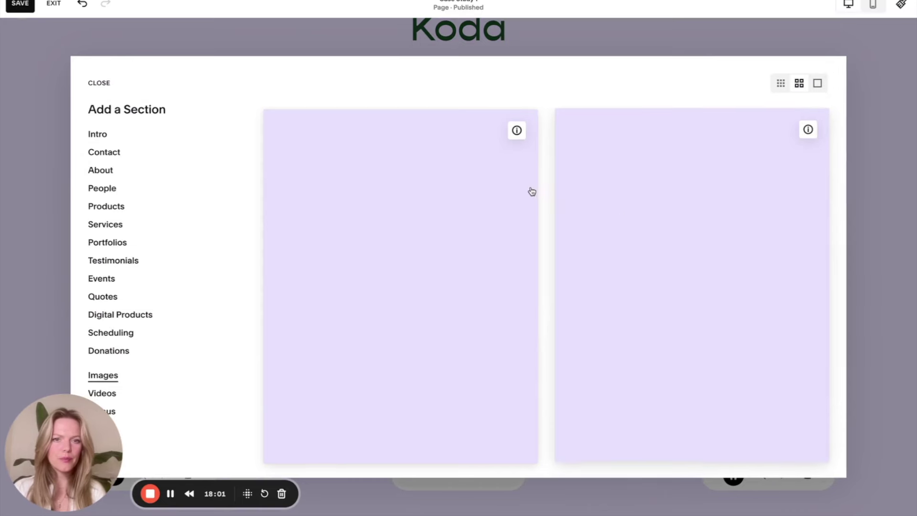
{"action": "scroll", "coordinate": [186, 354], "scroll_direction": "down", "scroll_amount": 2}
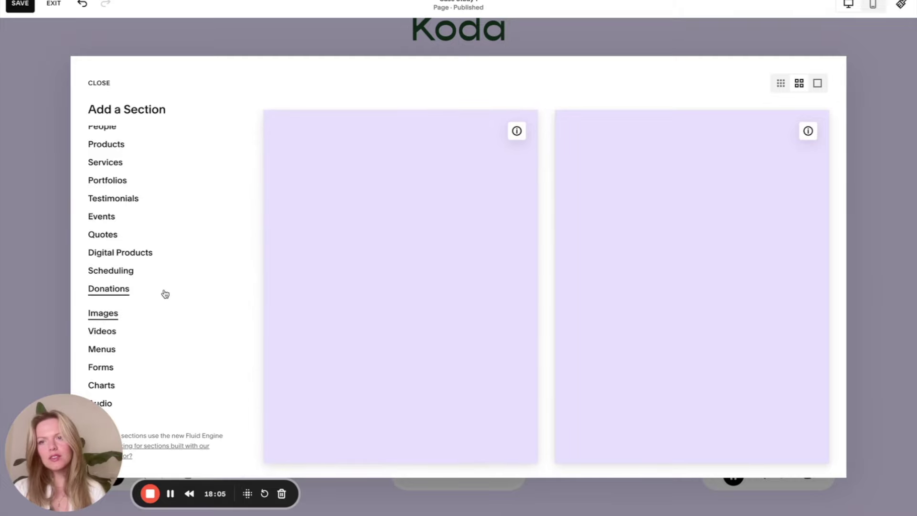
{"action": "scroll", "coordinate": [144, 267], "scroll_direction": "up", "scroll_amount": 4}
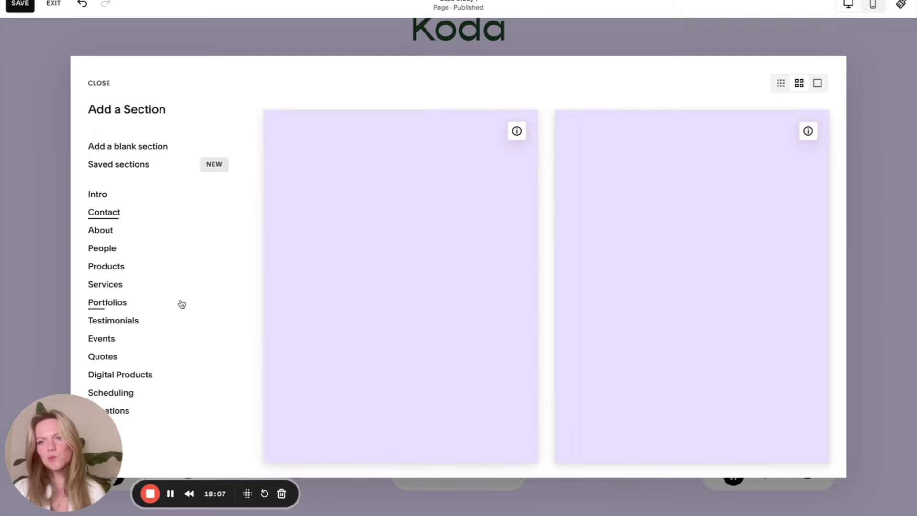
{"action": "left_click", "coordinate": [110, 86]}
{"action": "left_click", "coordinate": [20, 5]}
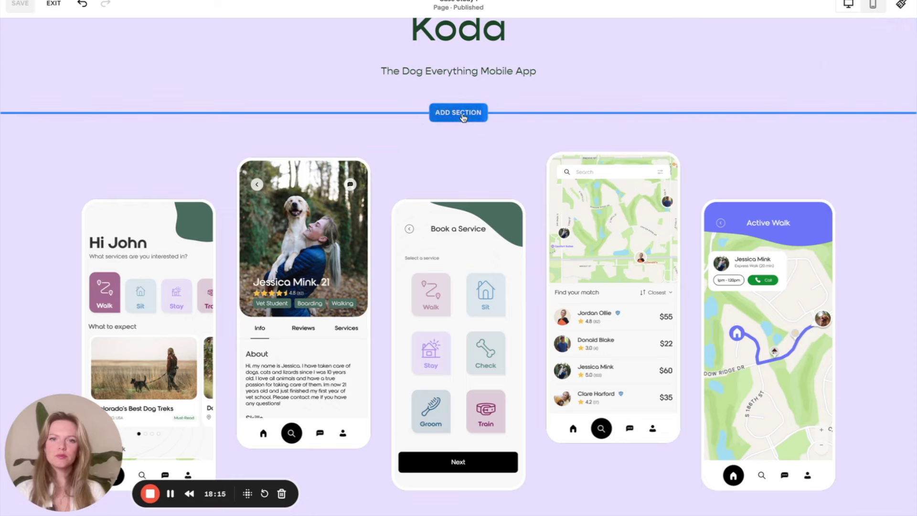
Try a full-width slideshow gallery section from the Images layouts directly below the Koda title section
{"action": "left_click", "coordinate": [459, 110]}
{"action": "scroll", "coordinate": [626, 271], "scroll_direction": "down", "scroll_amount": 1}
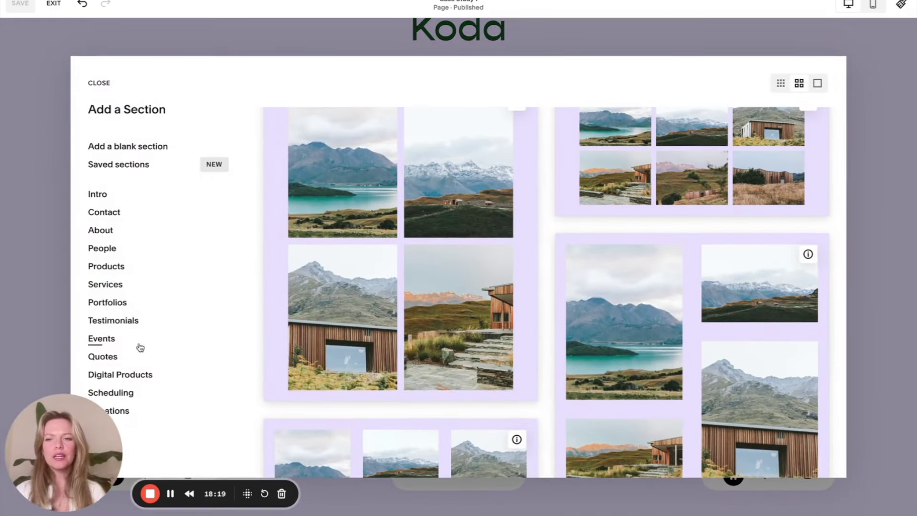
{"action": "scroll", "coordinate": [109, 300], "scroll_direction": "down", "scroll_amount": 1}
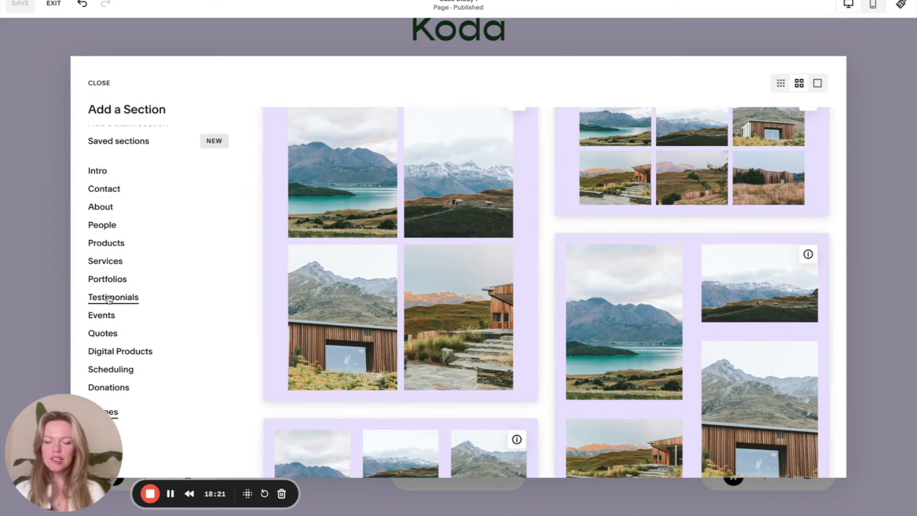
{"action": "scroll", "coordinate": [110, 299], "scroll_direction": "down", "scroll_amount": 4}
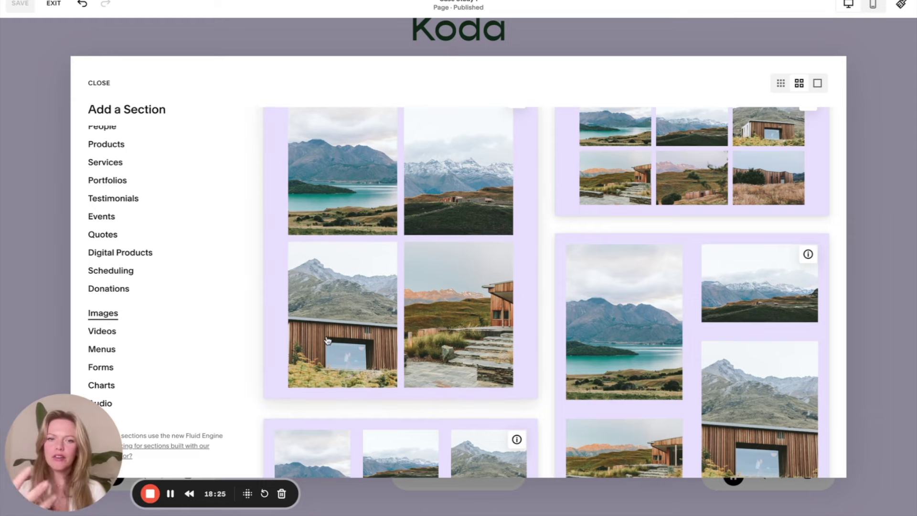
{"action": "scroll", "coordinate": [327, 342], "scroll_direction": "down", "scroll_amount": 8}
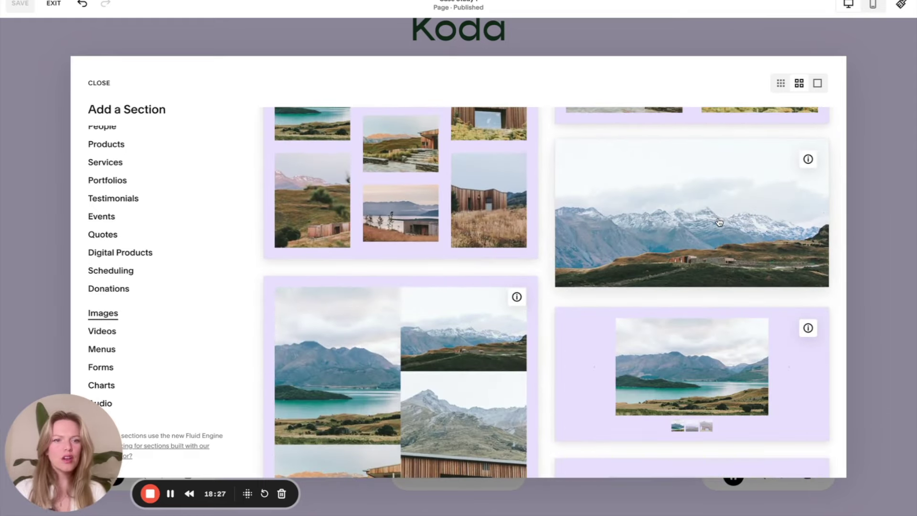
{"action": "left_click", "coordinate": [719, 222]}
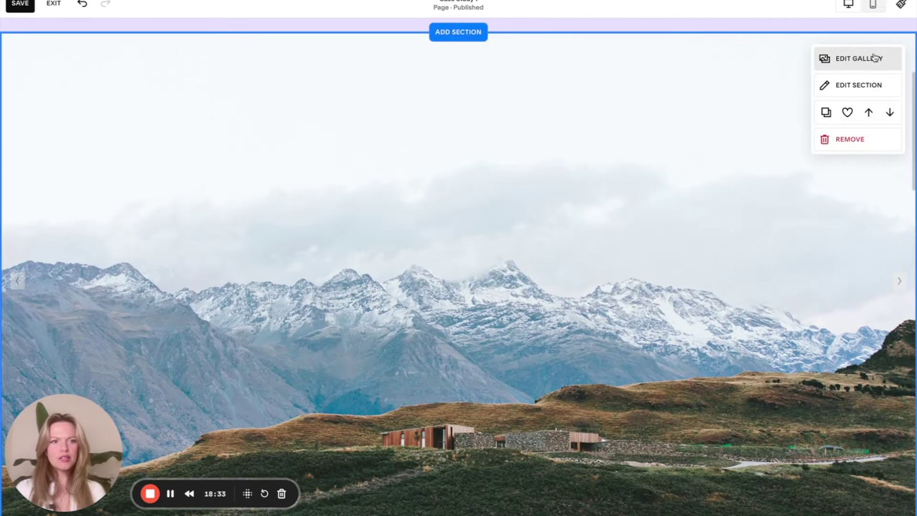
Check the placeholder images inside the new gallery section, and remove that section from the page
{"action": "left_click", "coordinate": [875, 58]}
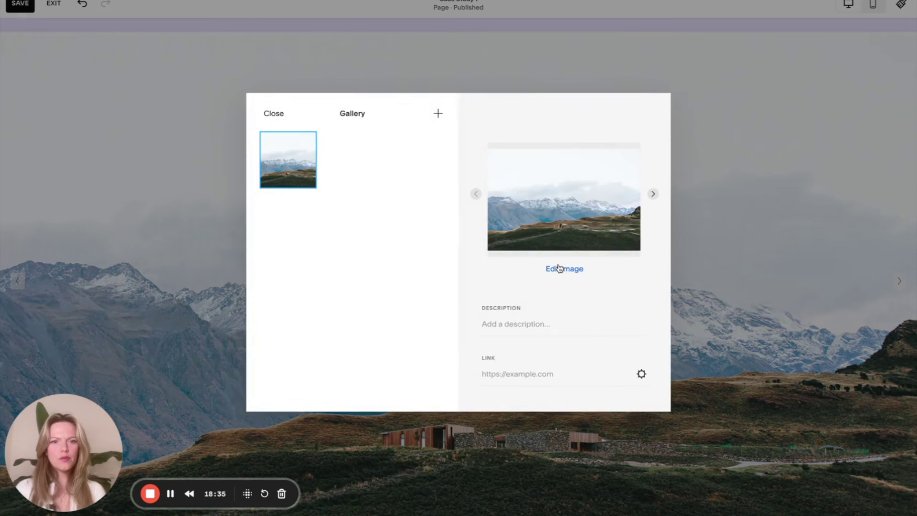
{"action": "left_click_drag", "start_coordinate": [368, 146], "coordinate": [377, 168]}
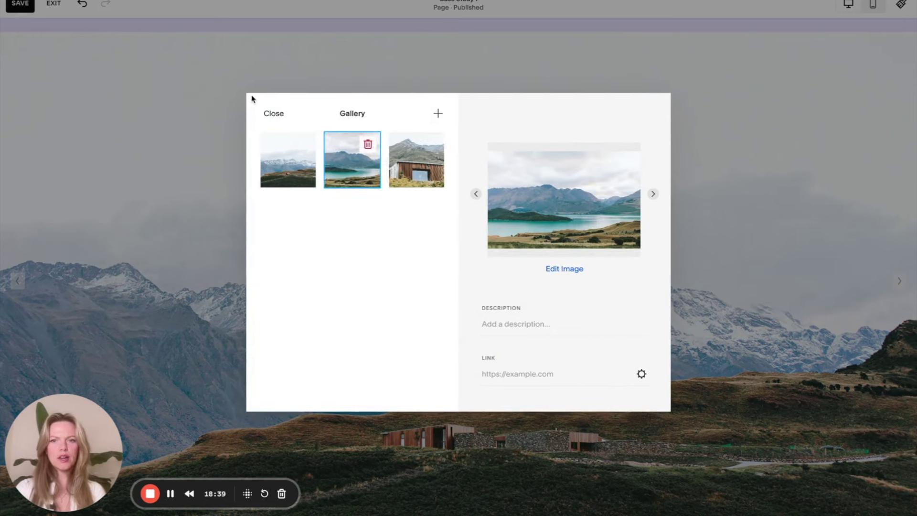
{"action": "left_click", "coordinate": [270, 115]}
{"action": "left_click", "coordinate": [850, 137]}
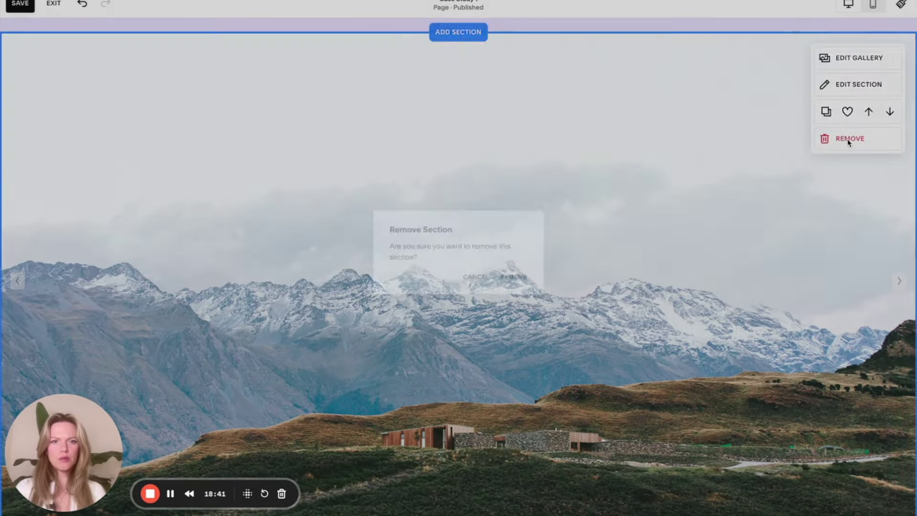
{"action": "left_click", "coordinate": [513, 280]}
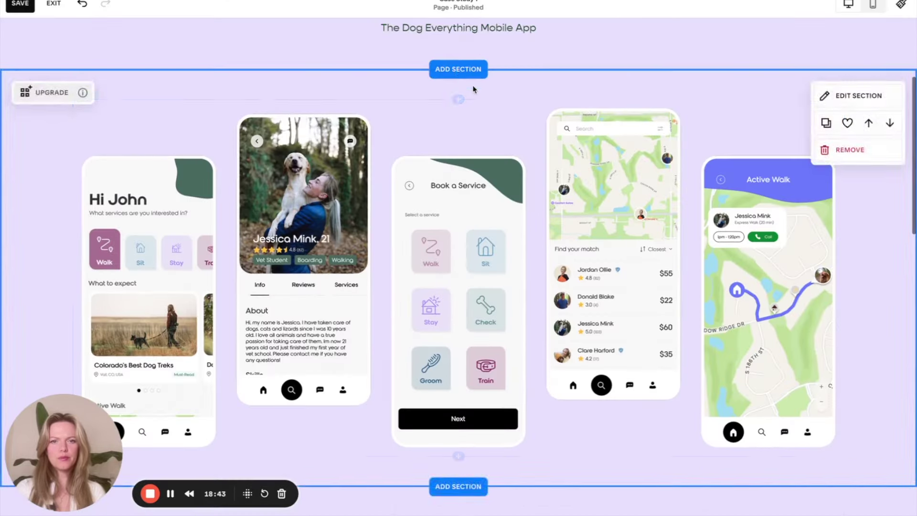
Add the full-width single landscape image section from the Images layouts between the Koda title and the product screens
{"action": "left_click", "coordinate": [456, 67]}
{"action": "scroll", "coordinate": [152, 266], "scroll_direction": "down", "scroll_amount": 5}
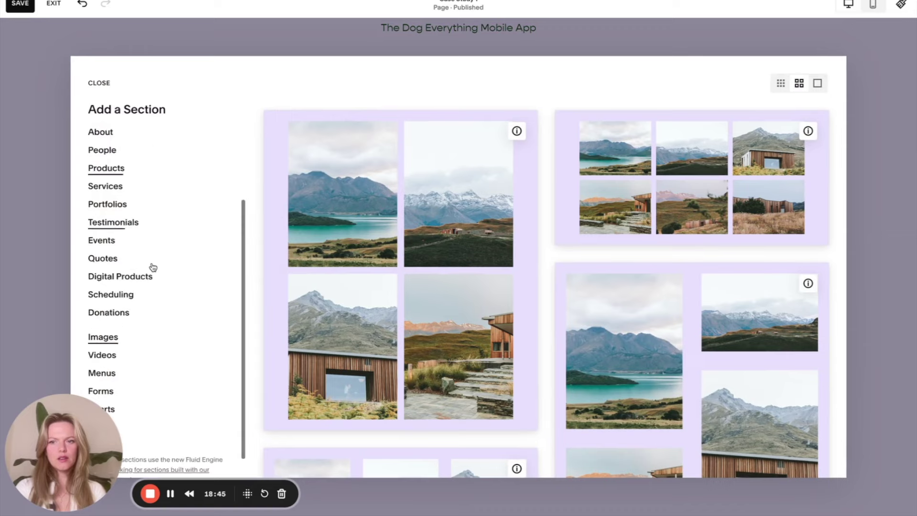
{"action": "scroll", "coordinate": [508, 303], "scroll_direction": "down", "scroll_amount": 9}
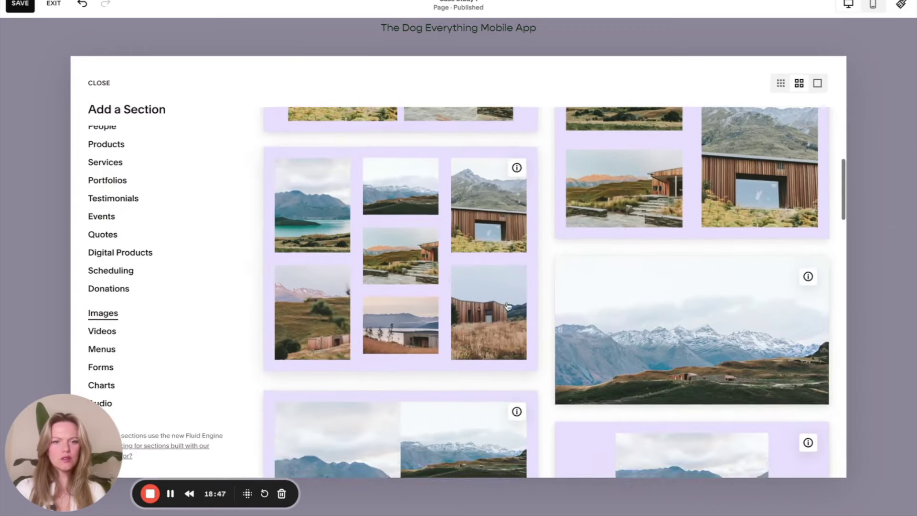
{"action": "scroll", "coordinate": [739, 198], "scroll_direction": "down", "scroll_amount": 10}
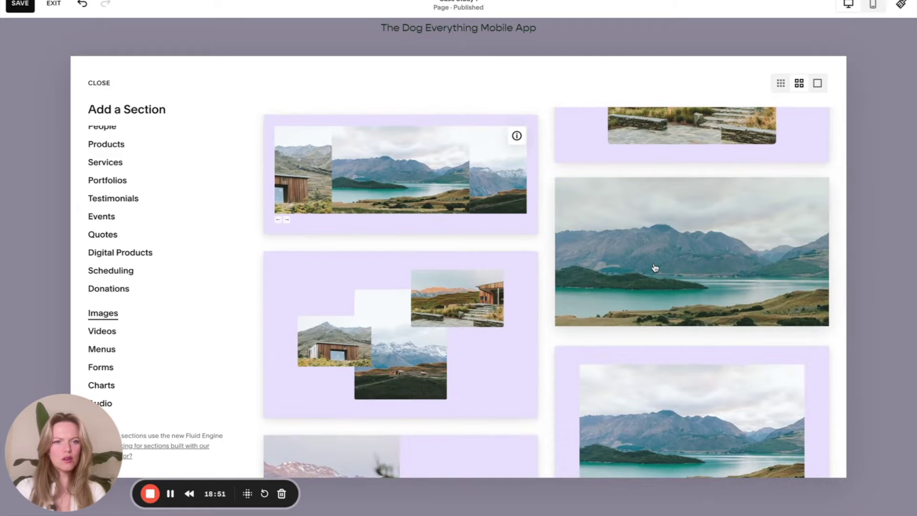
{"action": "left_click", "coordinate": [655, 267]}
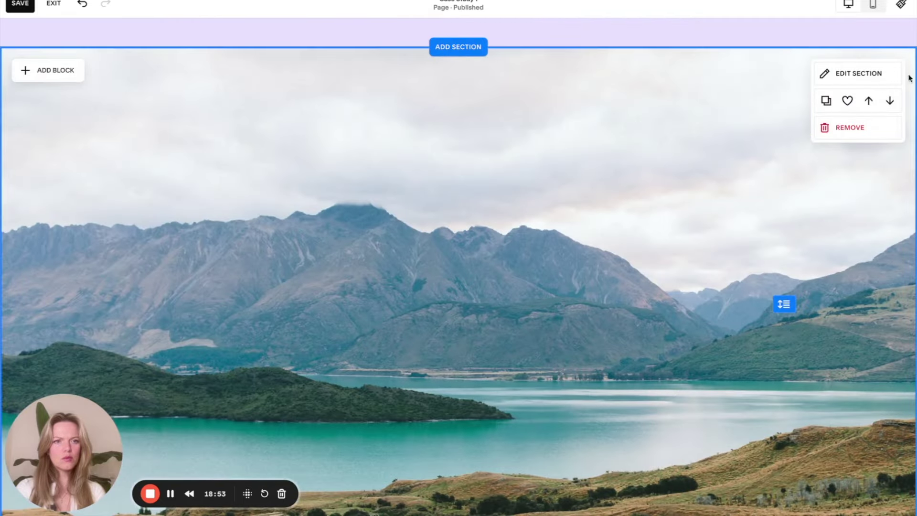
Replace the new section's background image with mockup 1.png uploaded from the Downloads folder
{"action": "left_click", "coordinate": [867, 74]}
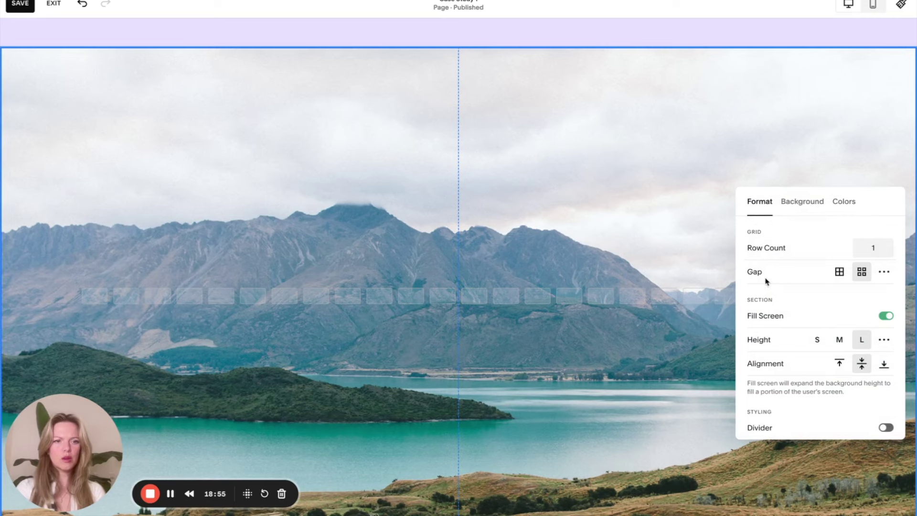
{"action": "left_click", "coordinate": [805, 205]}
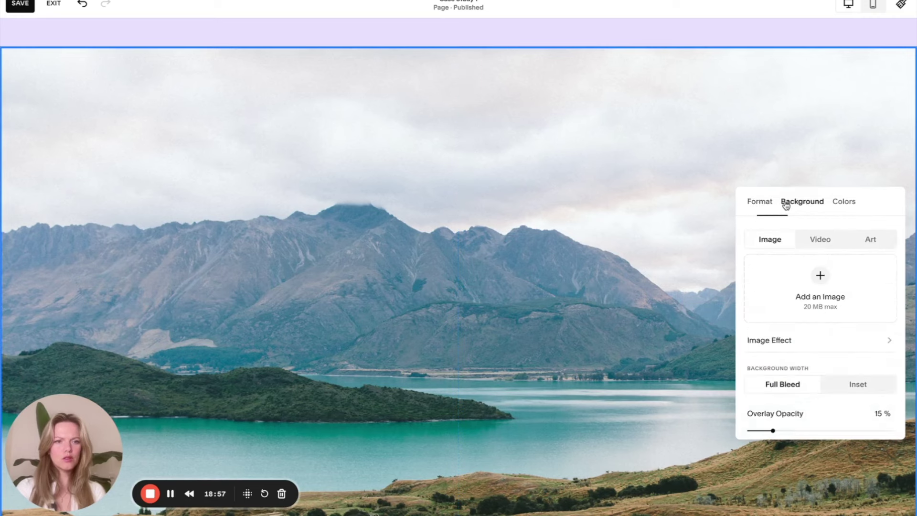
{"action": "left_click", "coordinate": [606, 209]}
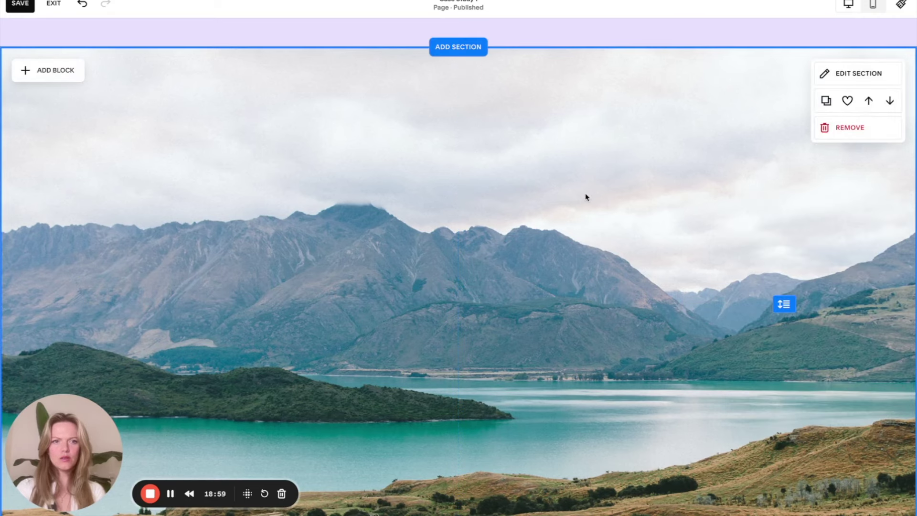
{"action": "left_click", "coordinate": [833, 82]}
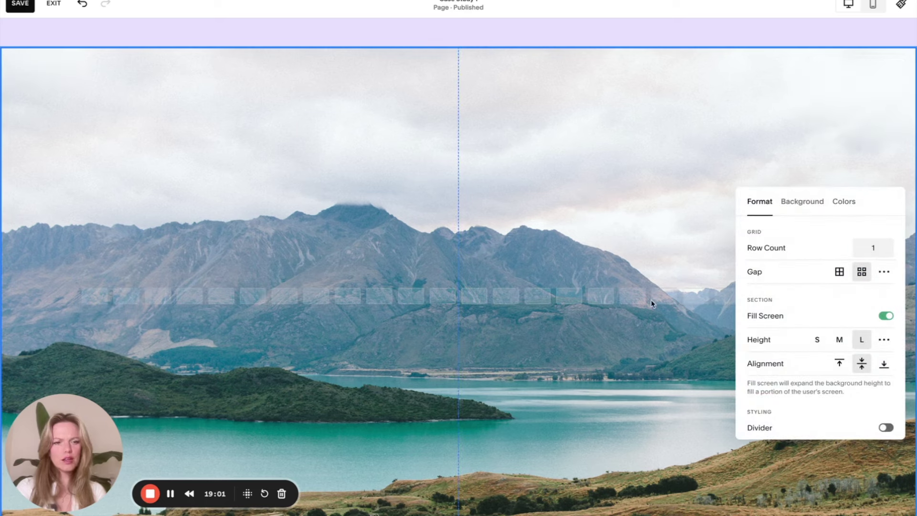
{"action": "left_click", "coordinate": [802, 203]}
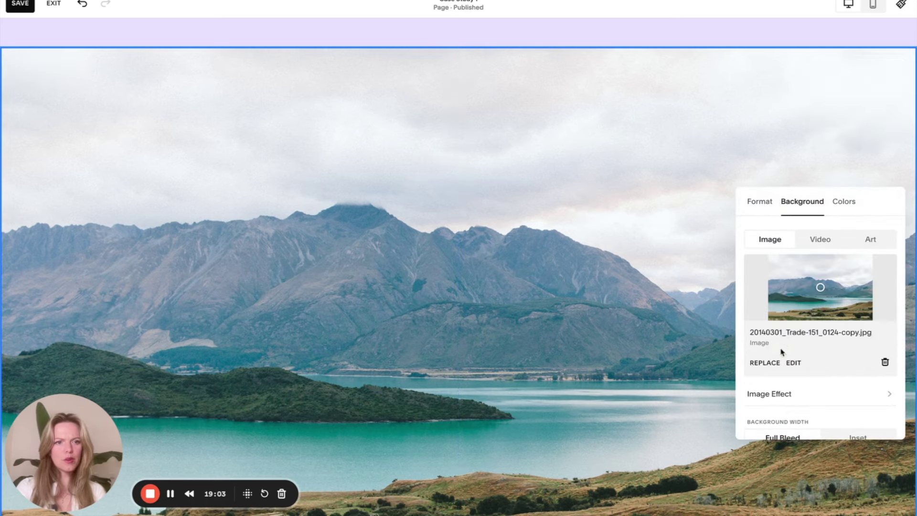
{"action": "left_click", "coordinate": [760, 364]}
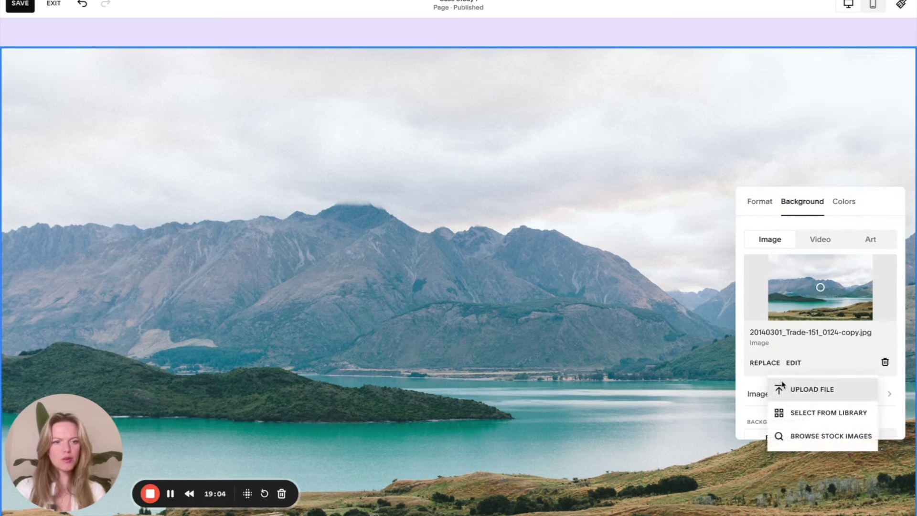
{"action": "left_click", "coordinate": [802, 390]}
{"action": "left_click", "coordinate": [373, 212]}
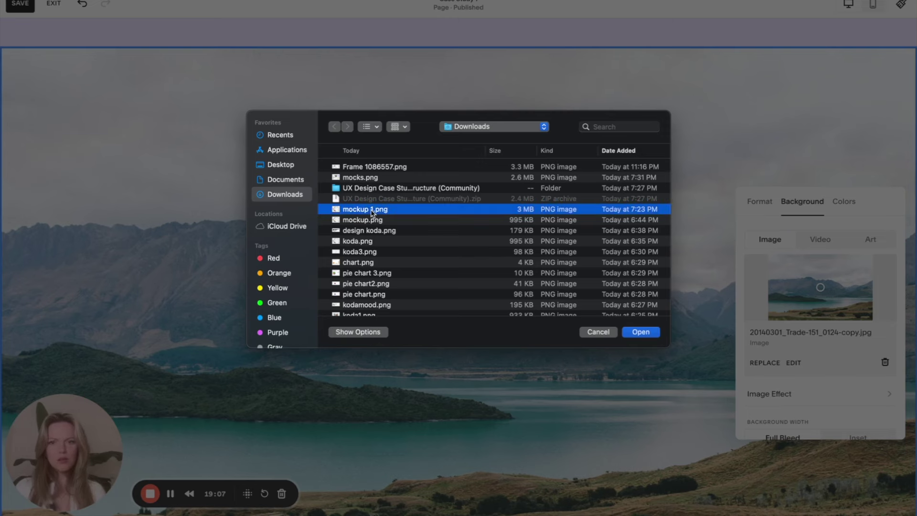
{"action": "left_click", "coordinate": [641, 333]}
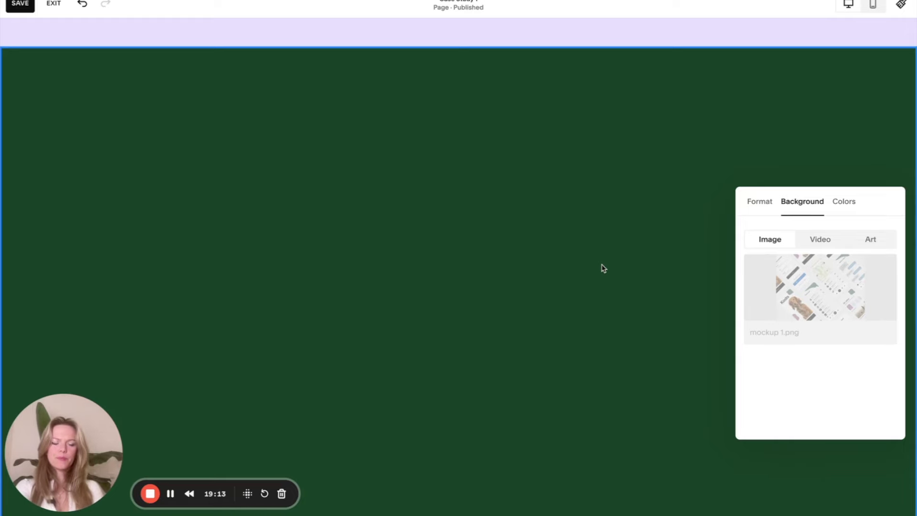
Switch to Figma, duplicate the diagonal Koda mockup image, and place the copy beside the original with a gap between them
{"action": "key", "text": "ctrl+Tab"}
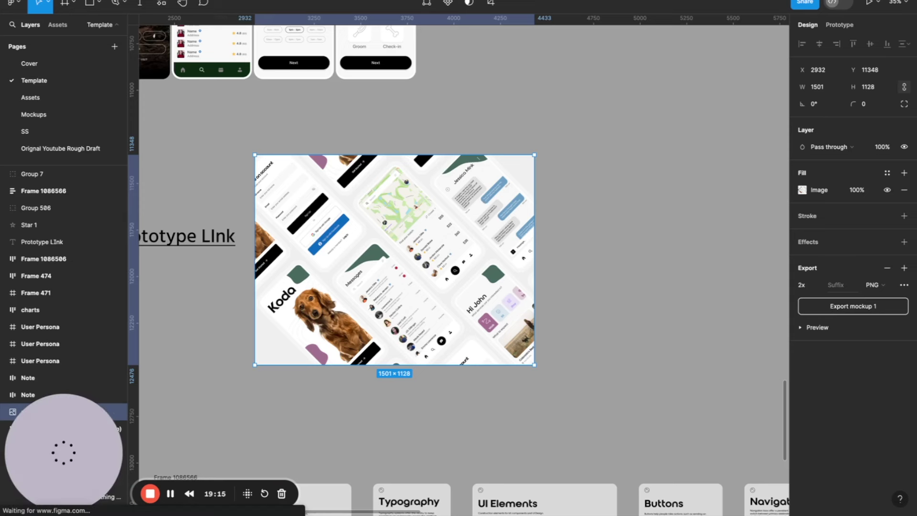
{"action": "key", "text": "super+d"}
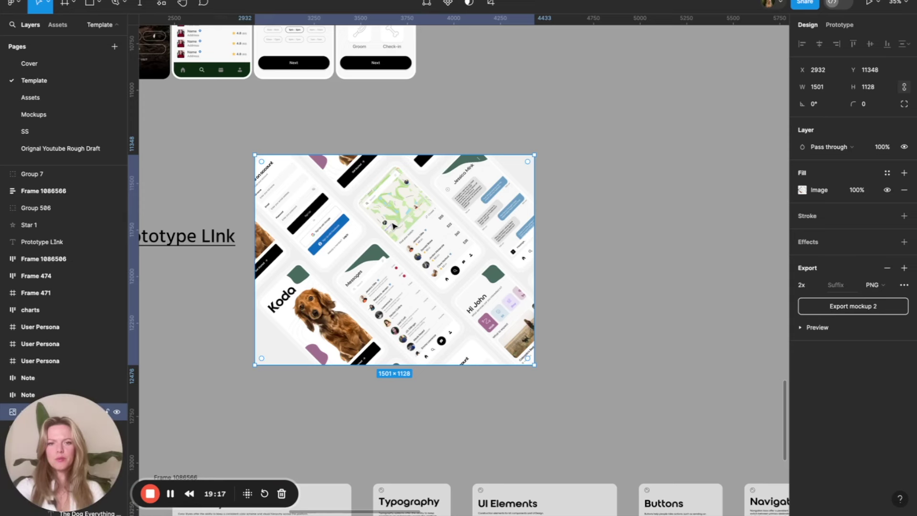
{"action": "left_click_drag", "start_coordinate": [405, 226], "coordinate": [566, 222]}
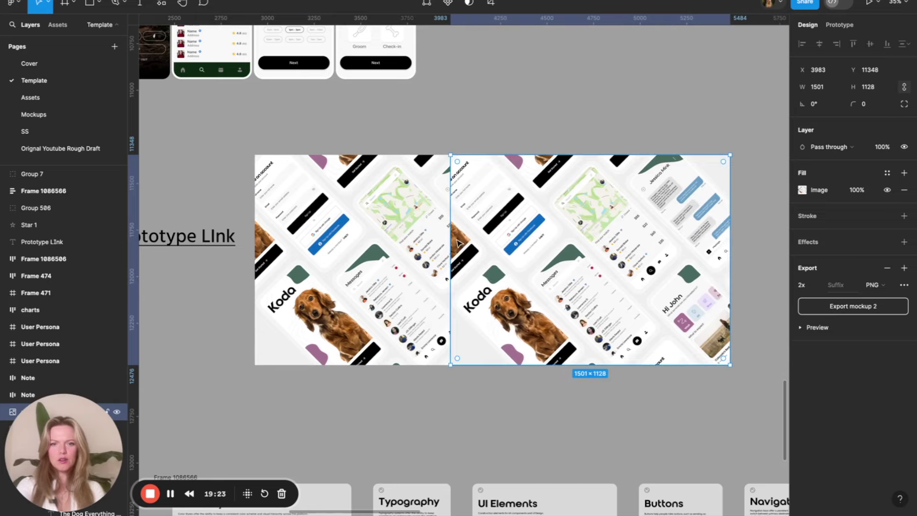
{"action": "left_click_drag", "start_coordinate": [510, 216], "coordinate": [633, 209]}
{"action": "left_click", "coordinate": [363, 207]}
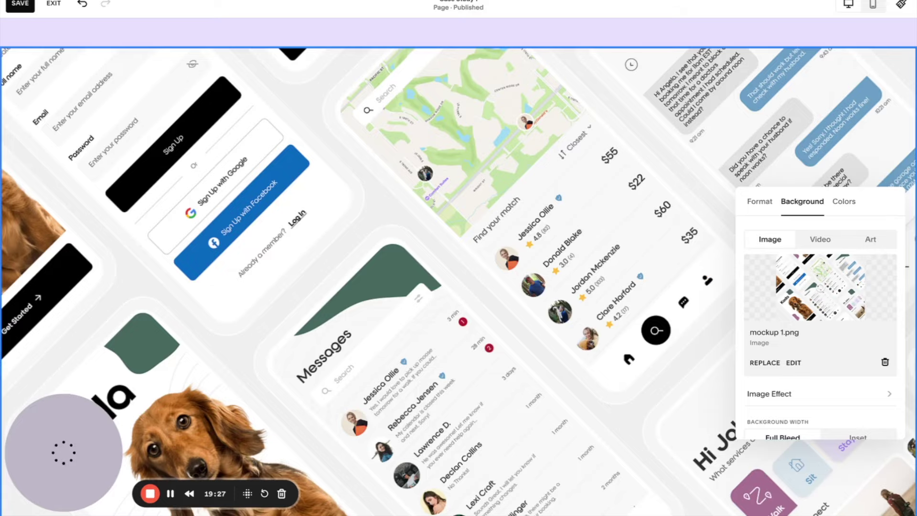
Switch back to Squarespace, compare the mockup section with the Figma image, and review how it sits between the title and product screens
{"action": "scroll", "coordinate": [457, 223], "scroll_direction": "down", "scroll_amount": 3}
{"action": "scroll", "coordinate": [457, 224], "scroll_direction": "up", "scroll_amount": 1}
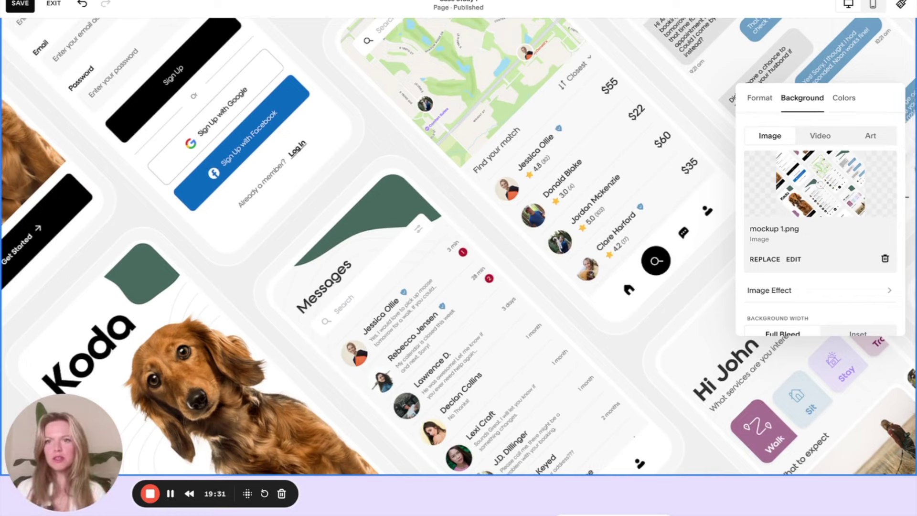
{"action": "key", "text": "ctrl+Tab"}
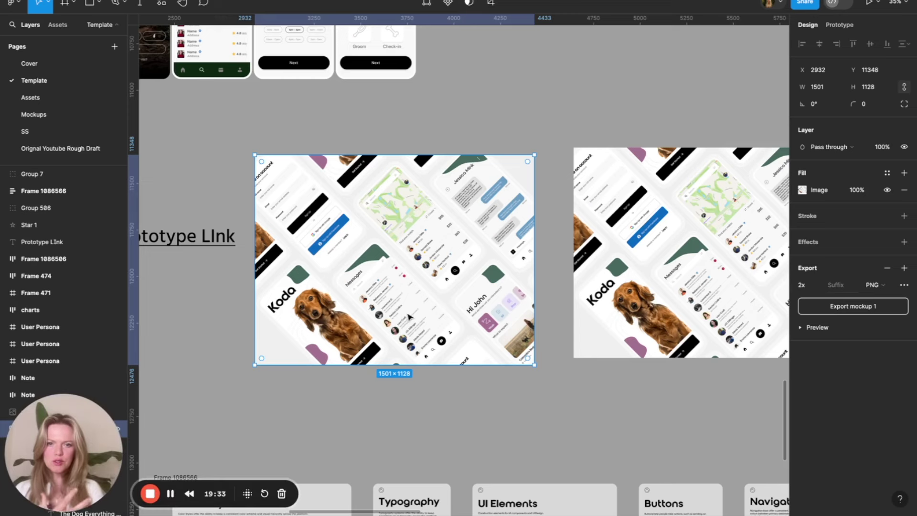
{"action": "key", "text": "super+Tab"}
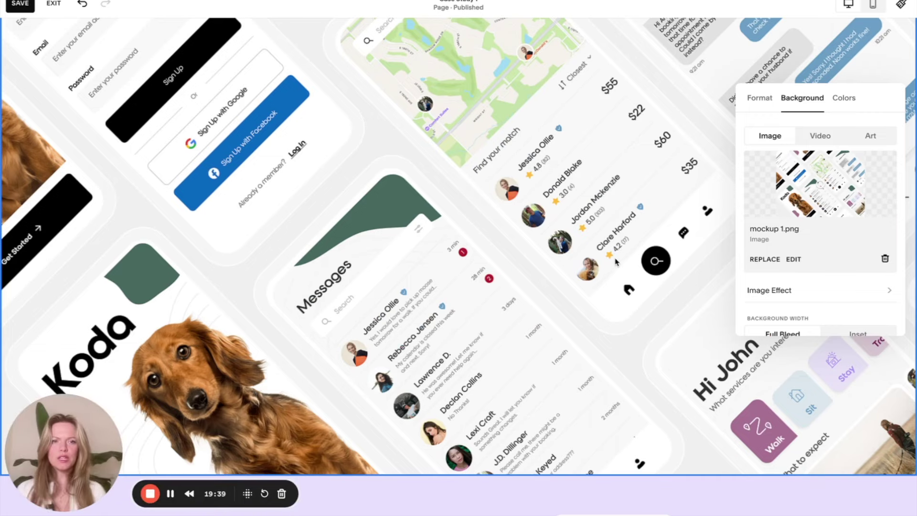
{"action": "left_click", "coordinate": [511, 245]}
{"action": "scroll", "coordinate": [511, 244], "scroll_direction": "down", "scroll_amount": 1}
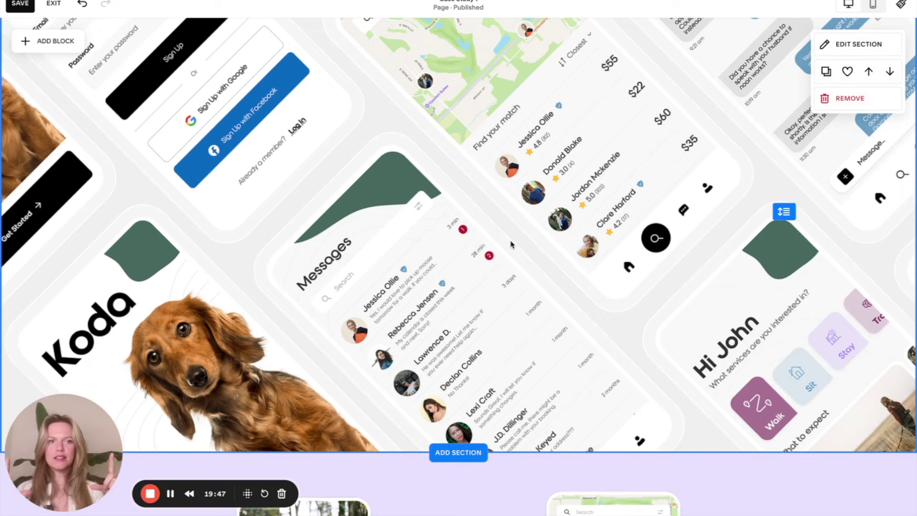
{"action": "scroll", "coordinate": [569, 279], "scroll_direction": "down", "scroll_amount": 4}
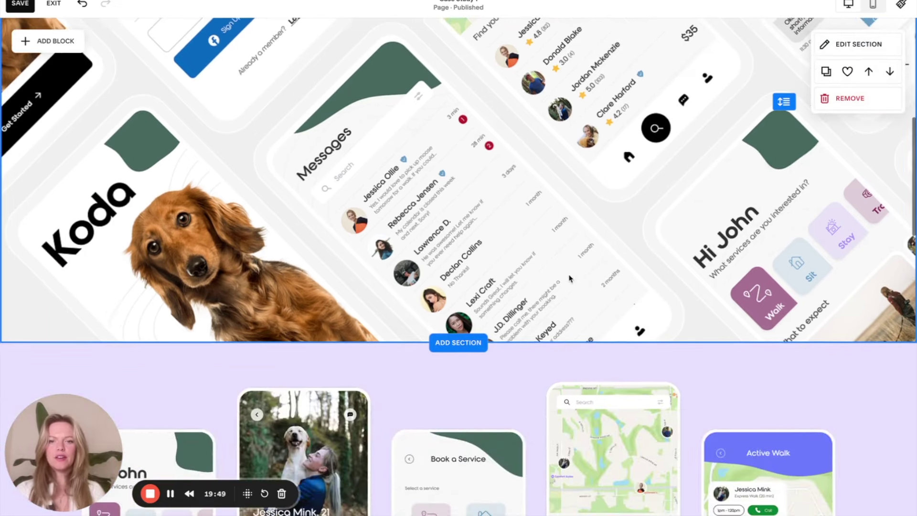
{"action": "scroll", "coordinate": [569, 279], "scroll_direction": "up", "scroll_amount": 6}
{"action": "scroll", "coordinate": [569, 278], "scroll_direction": "up", "scroll_amount": 3}
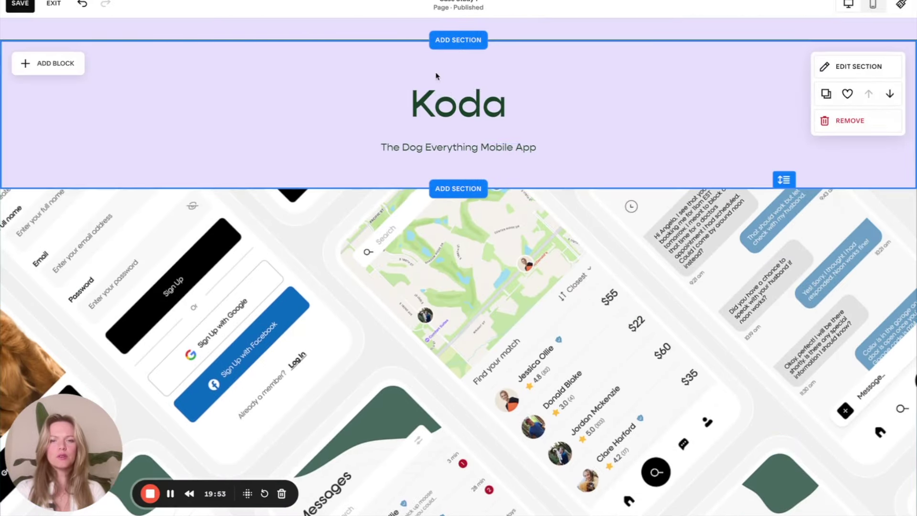
Move the "A little bit about Koda..." section up so it sits directly below the full-width mockup, above the product screens
{"action": "scroll", "coordinate": [438, 217], "scroll_direction": "down", "scroll_amount": 2}
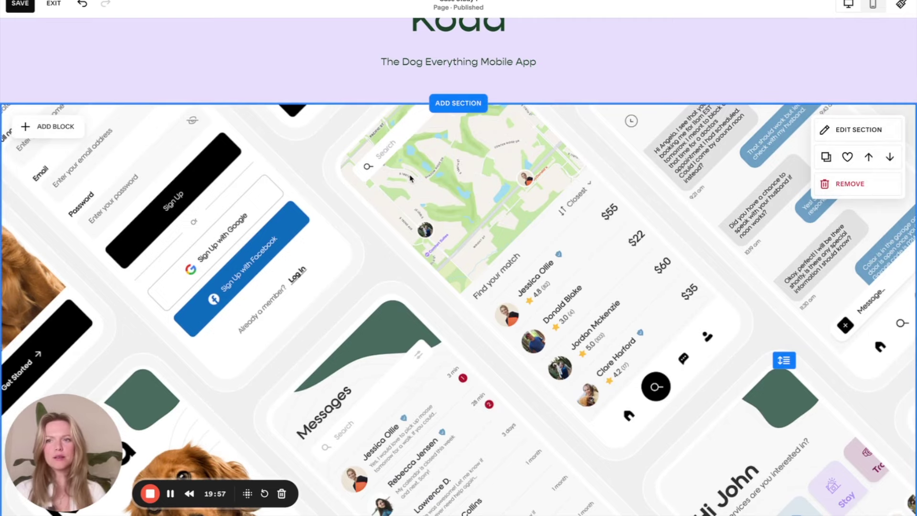
{"action": "scroll", "coordinate": [448, 225], "scroll_direction": "down", "scroll_amount": 10}
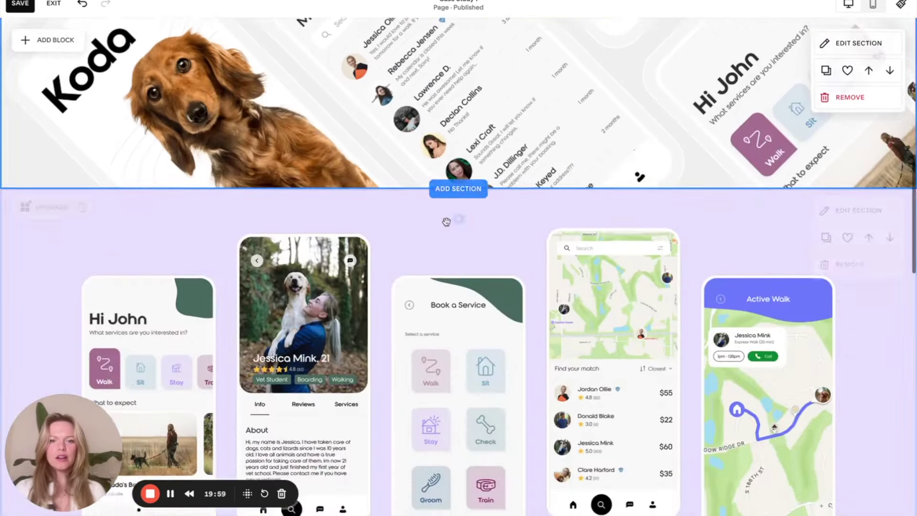
{"action": "scroll", "coordinate": [446, 221], "scroll_direction": "down", "scroll_amount": 4}
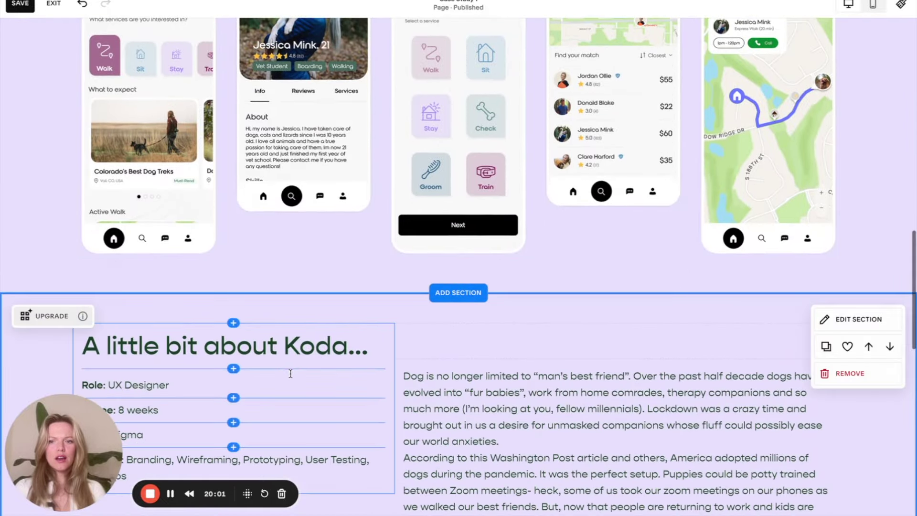
{"action": "left_click", "coordinate": [871, 348]}
{"action": "scroll", "coordinate": [673, 262], "scroll_direction": "up", "scroll_amount": 10}
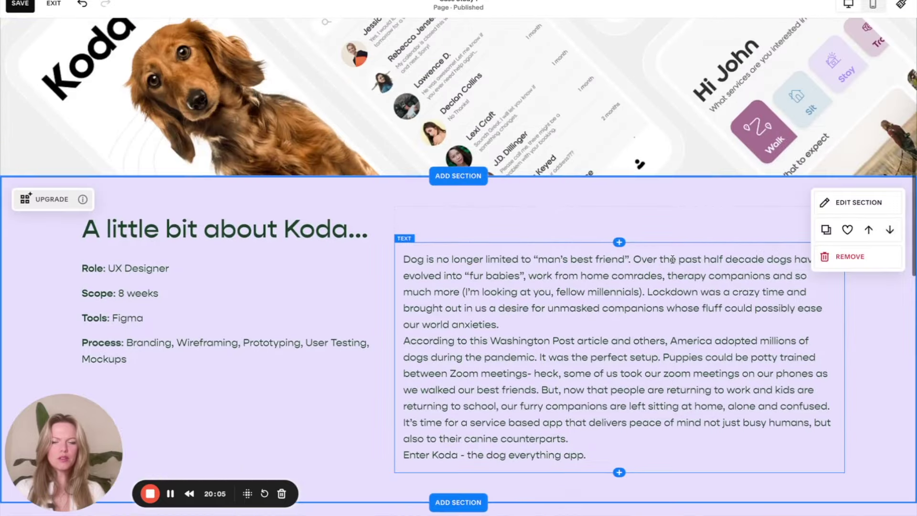
{"action": "scroll", "coordinate": [674, 263], "scroll_direction": "down", "scroll_amount": 10}
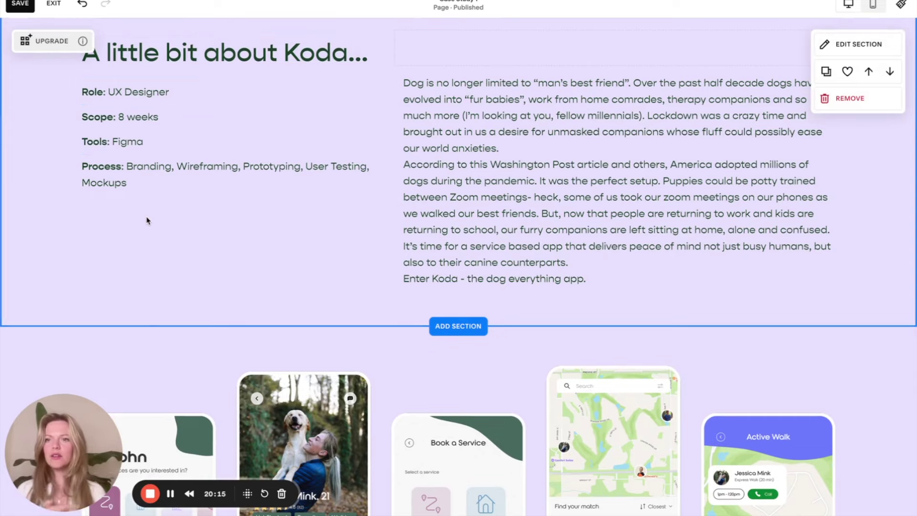
Copy the "The Problem" heading from the Figma case study template and paste it over the "Problem Statement" heading in Squarespace
{"action": "scroll", "coordinate": [147, 217], "scroll_direction": "down", "scroll_amount": 6}
{"action": "scroll", "coordinate": [146, 218], "scroll_direction": "down", "scroll_amount": 1}
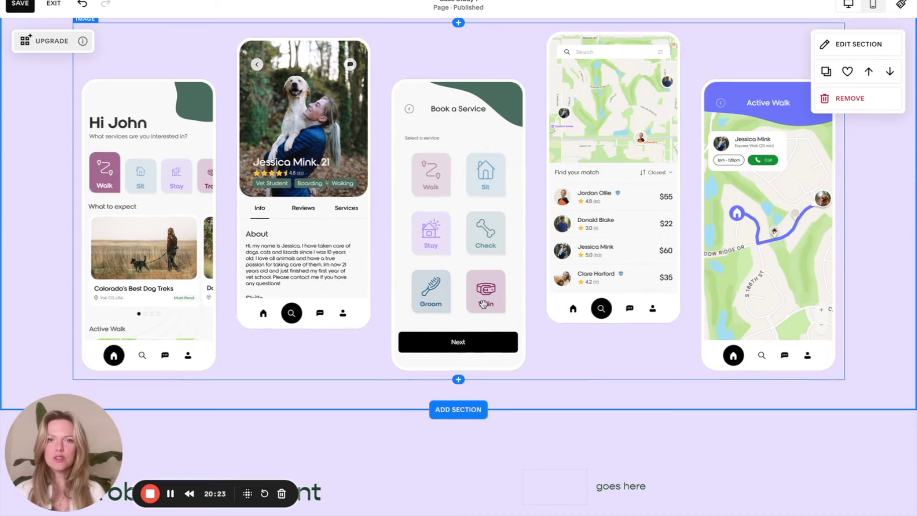
{"action": "scroll", "coordinate": [518, 346], "scroll_direction": "down", "scroll_amount": 1}
{"action": "scroll", "coordinate": [518, 346], "scroll_direction": "down", "scroll_amount": 2}
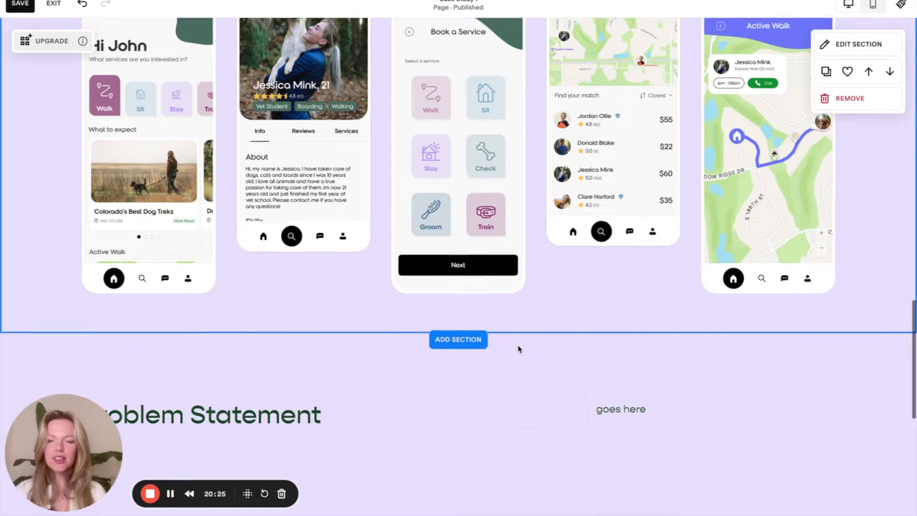
{"action": "key", "text": "super+Tab"}
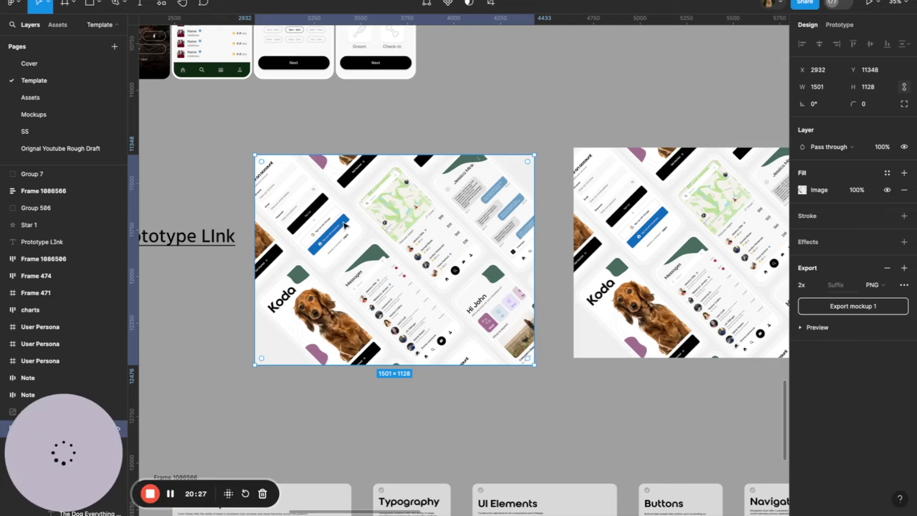
{"action": "scroll", "coordinate": [252, 131], "scroll_direction": "down", "scroll_amount": 5}
{"action": "scroll", "coordinate": [252, 131], "scroll_direction": "up", "scroll_amount": 8}
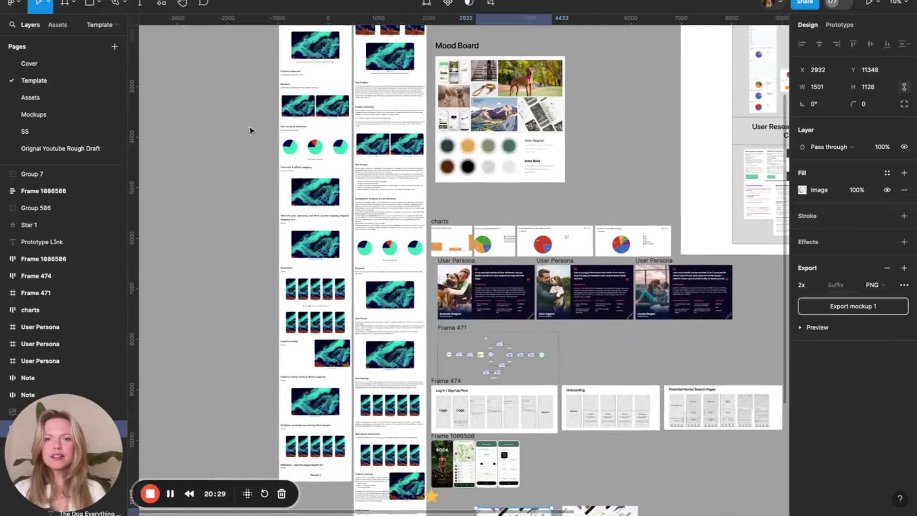
{"action": "scroll", "coordinate": [322, 166], "scroll_direction": "up", "scroll_amount": 5}
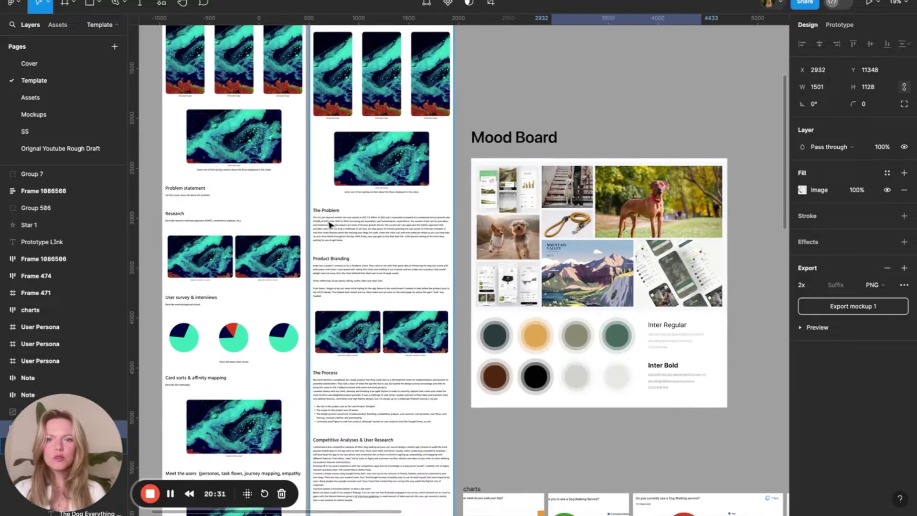
{"action": "scroll", "coordinate": [329, 225], "scroll_direction": "up", "scroll_amount": 6}
{"action": "double_click", "coordinate": [335, 184]}
{"action": "double_click", "coordinate": [335, 183]}
{"action": "key", "text": "ctrl+c"}
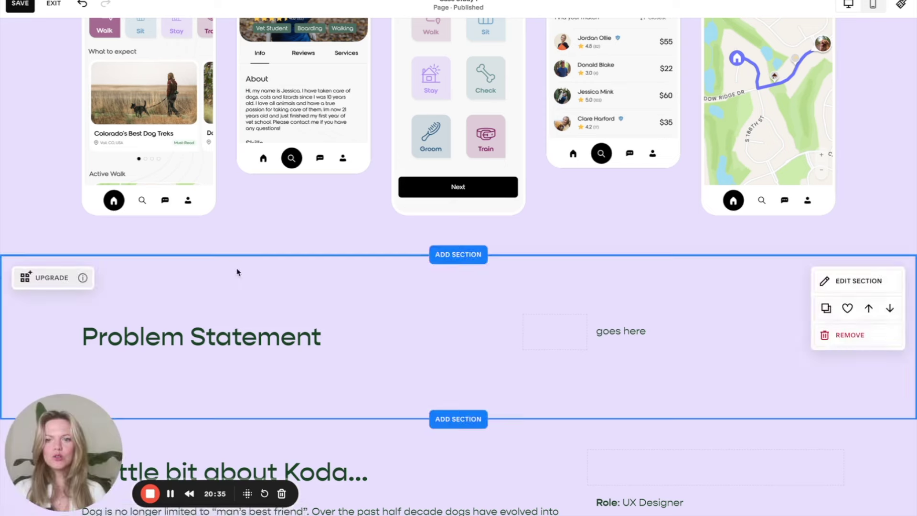
{"action": "triple_click", "coordinate": [239, 335]}
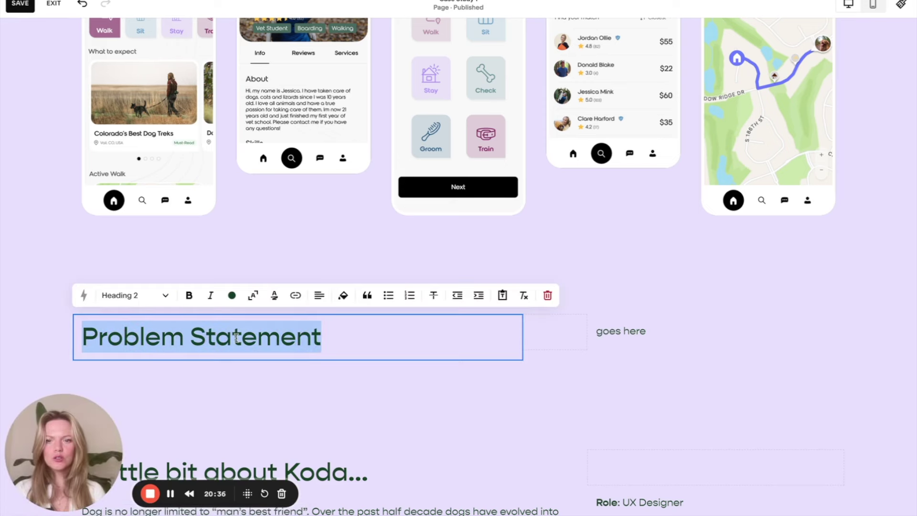
{"action": "key", "text": "ctrl+v"}
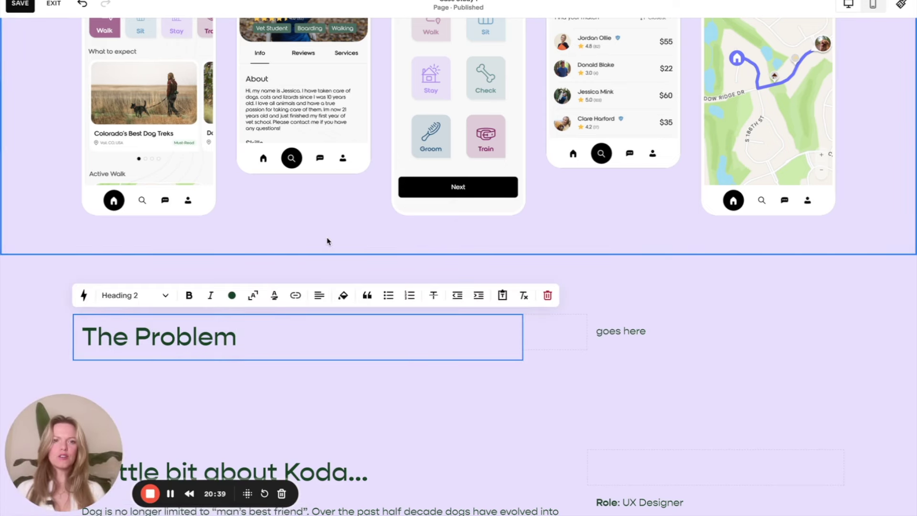
Review the page flow from the full-width mockup through the "A little bit about Koda..." text and product screens to The Problem section
{"action": "scroll", "coordinate": [328, 242], "scroll_direction": "up", "scroll_amount": 3}
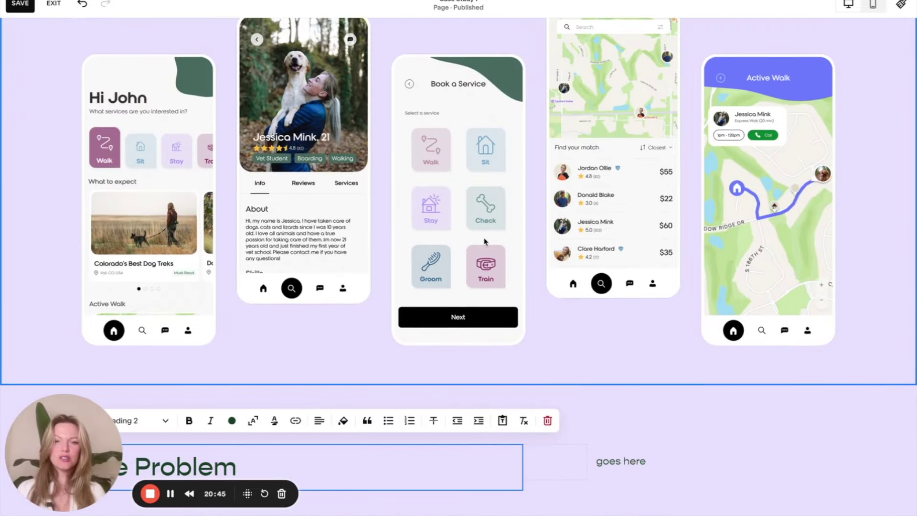
{"action": "scroll", "coordinate": [484, 237], "scroll_direction": "up", "scroll_amount": 5}
{"action": "scroll", "coordinate": [484, 238], "scroll_direction": "down", "scroll_amount": 2}
{"action": "scroll", "coordinate": [484, 238], "scroll_direction": "up", "scroll_amount": 5}
{"action": "scroll", "coordinate": [484, 234], "scroll_direction": "down", "scroll_amount": 4}
{"action": "scroll", "coordinate": [484, 224], "scroll_direction": "up", "scroll_amount": 6}
{"action": "scroll", "coordinate": [484, 226], "scroll_direction": "up", "scroll_amount": 3}
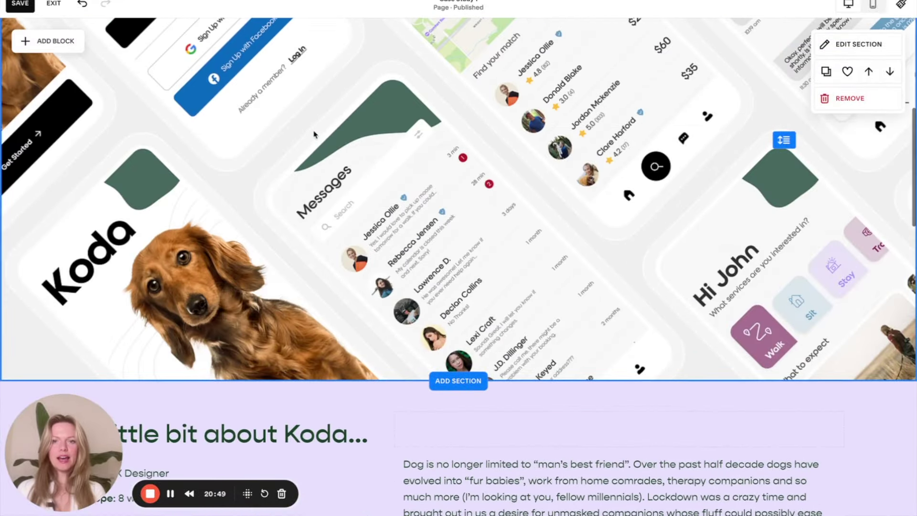
{"action": "scroll", "coordinate": [460, 224], "scroll_direction": "down", "scroll_amount": 7}
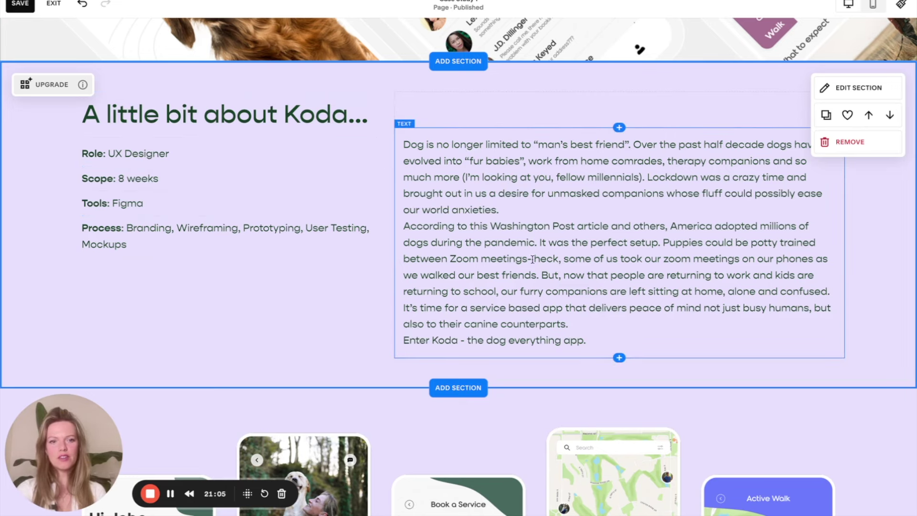
{"action": "scroll", "coordinate": [459, 272], "scroll_direction": "down", "scroll_amount": 2}
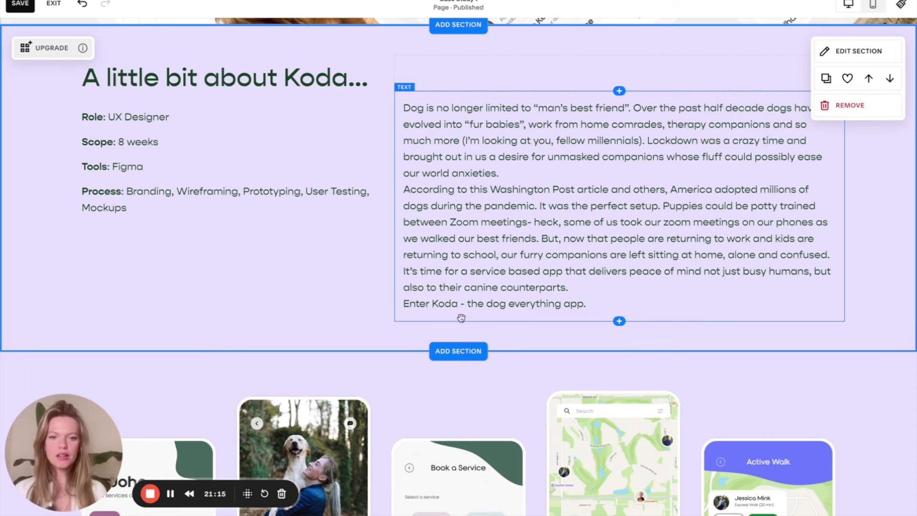
{"action": "scroll", "coordinate": [461, 311], "scroll_direction": "down", "scroll_amount": 8}
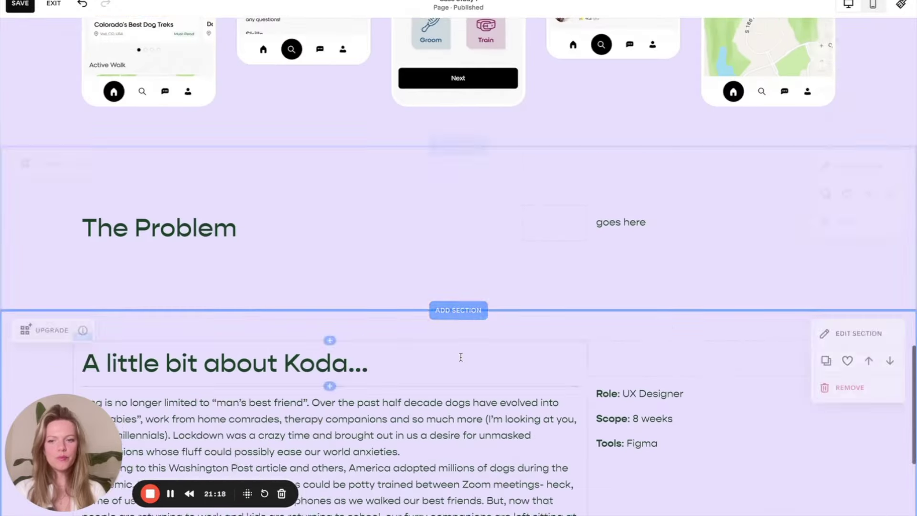
{"action": "scroll", "coordinate": [282, 94], "scroll_direction": "down", "scroll_amount": 2}
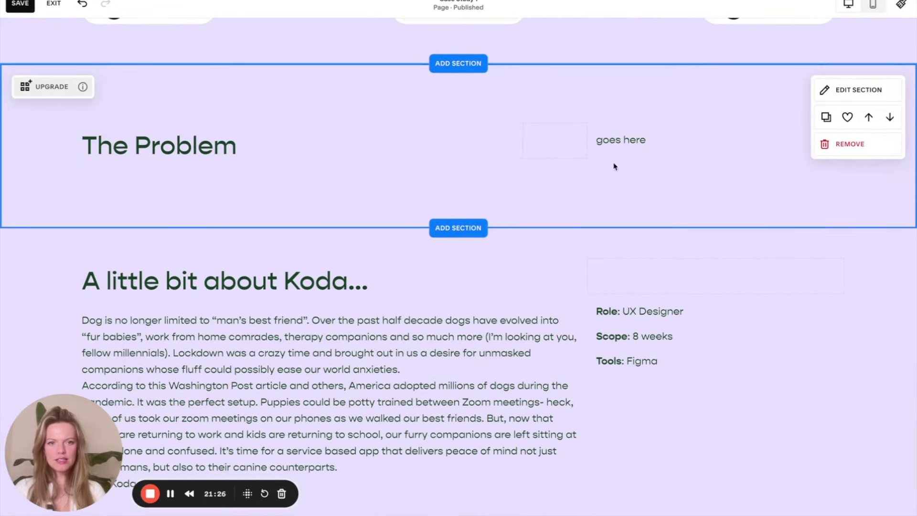
Replace the heading of the lower "A little bit about Koda..." section with "The Problem"
{"action": "scroll", "coordinate": [230, 251], "scroll_direction": "down", "scroll_amount": 1}
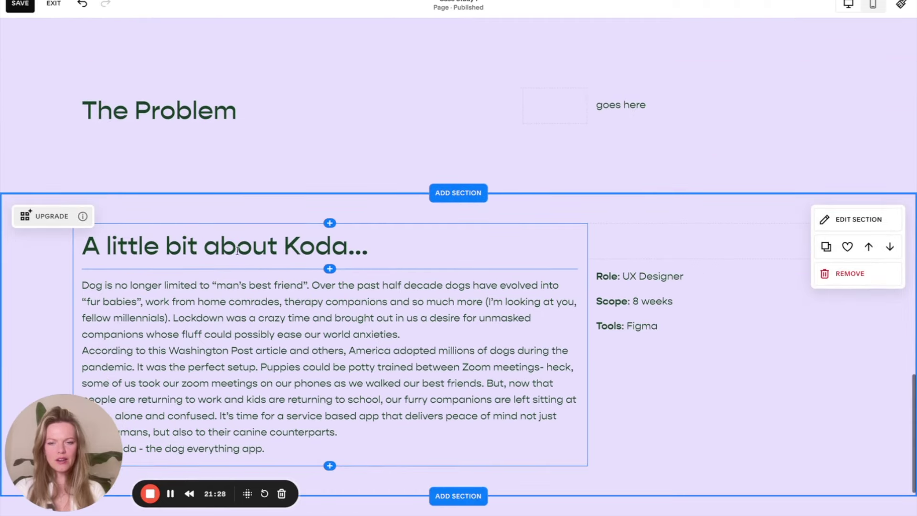
{"action": "double_click", "coordinate": [176, 118]}
{"action": "triple_click", "coordinate": [177, 118]}
{"action": "key", "text": "ctrl+c"}
{"action": "left_click", "coordinate": [211, 264]}
{"action": "left_click", "coordinate": [210, 249]}
{"action": "triple_click", "coordinate": [210, 249]}
{"action": "key", "text": "ctrl+v"}
Remove the upper "The Problem" section that holds only the heading and the "goes here" placeholder
{"action": "mouse_move", "coordinate": [788, 81]}
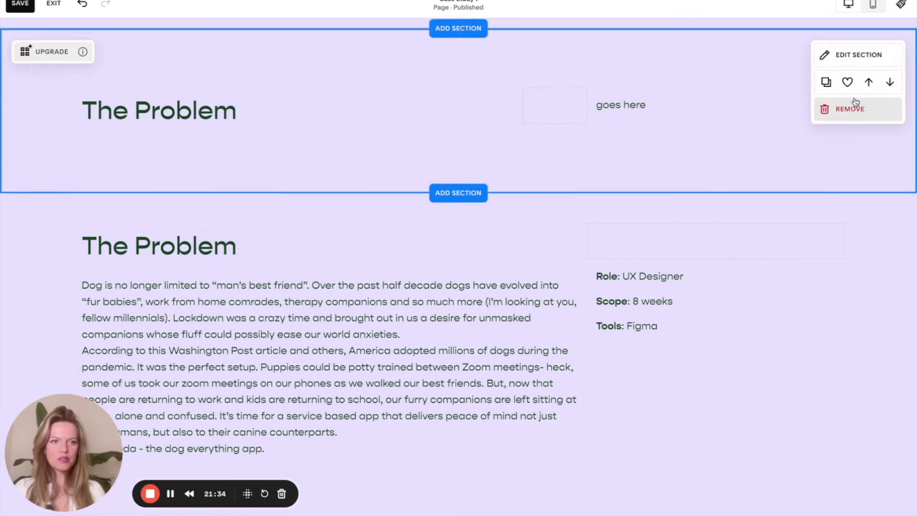
{"action": "left_click", "coordinate": [856, 111]}
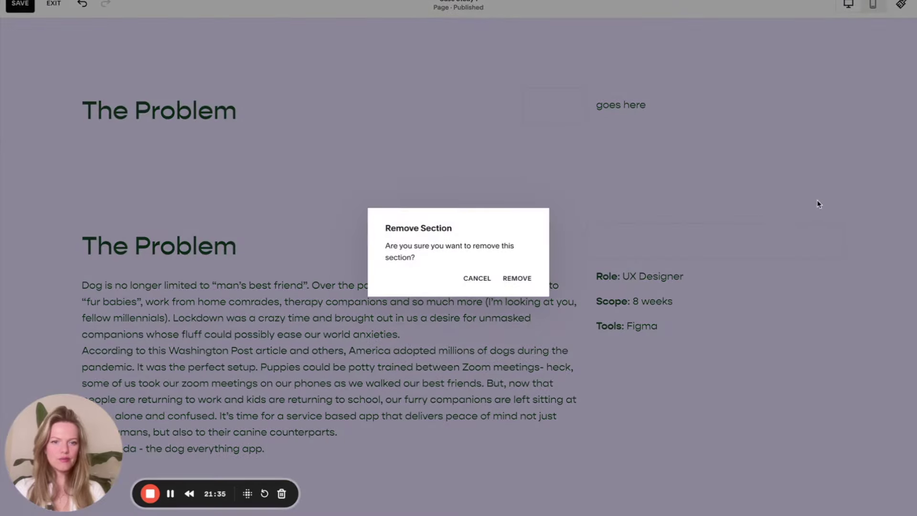
{"action": "left_click", "coordinate": [517, 278]}
Copy the U.S. pet daycare market paragraph from Figma and paste it over the body text of The Problem section in Squarespace
{"action": "key", "text": "super+Tab"}
{"action": "double_click", "coordinate": [369, 277]}
{"action": "key", "text": "ctrl+c"}
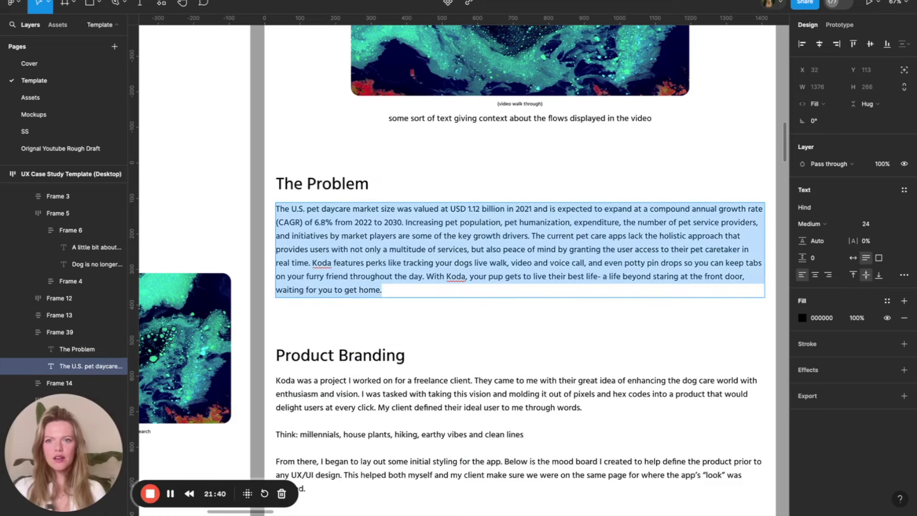
{"action": "key", "text": "super+Tab"}
{"action": "triple_click", "coordinate": [334, 273]}
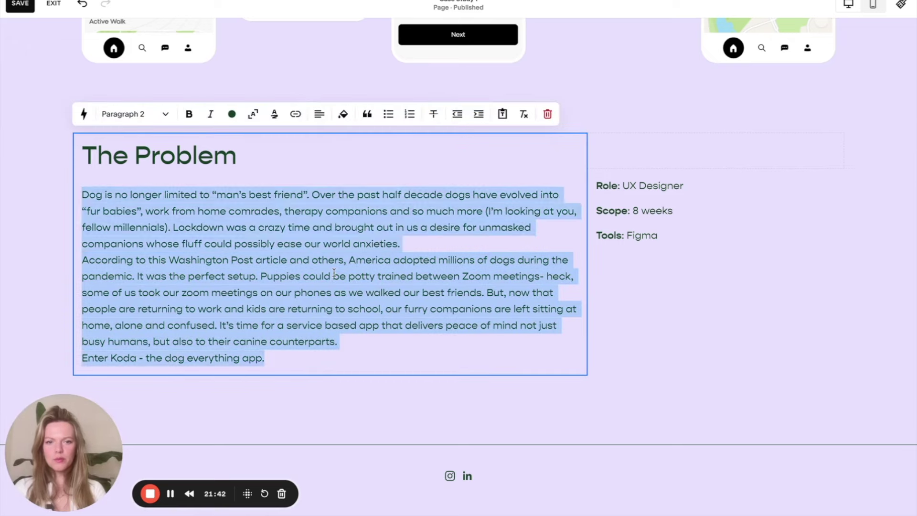
{"action": "key", "text": "ctrl+a"}
{"action": "key", "text": "ctrl+v"}
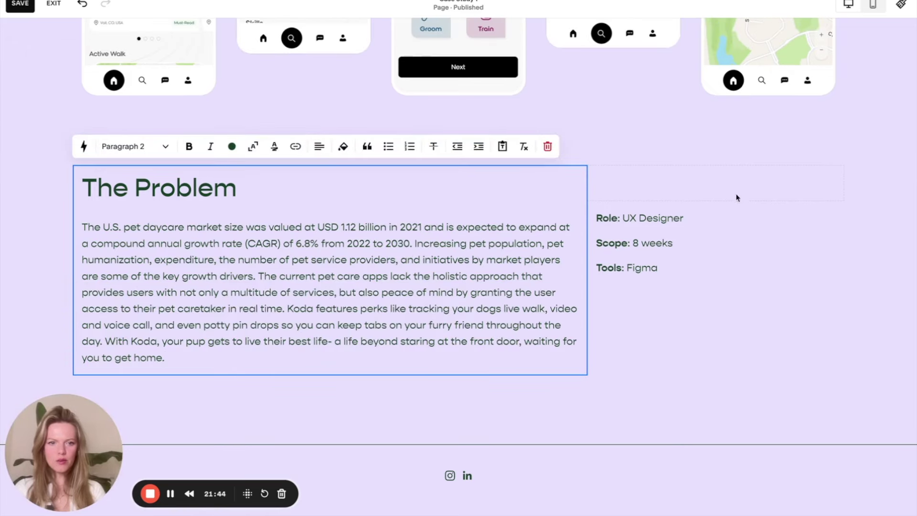
Delete the Role, Scope and Tools text block and the empty spacer beside The Problem text
{"action": "left_click", "coordinate": [720, 255]}
{"action": "left_click", "coordinate": [743, 294]}
{"action": "left_click", "coordinate": [731, 271]}
{"action": "left_click", "coordinate": [897, 184]}
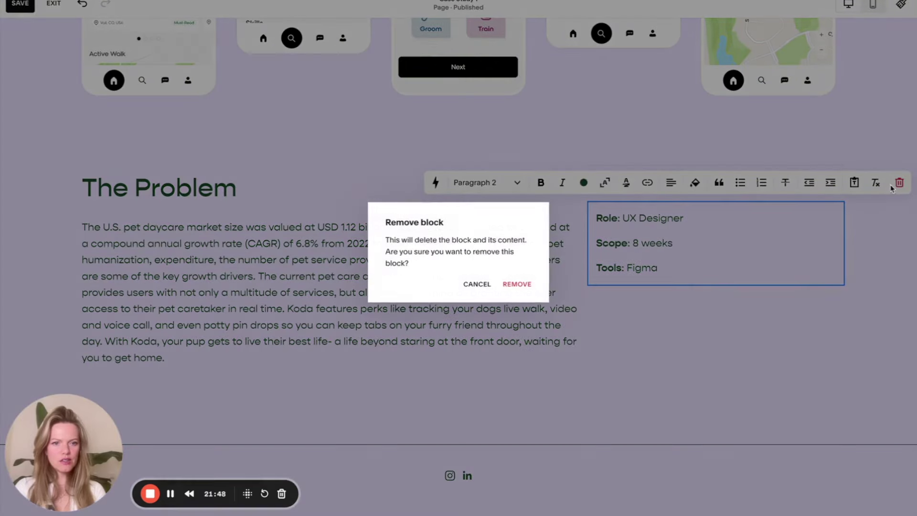
{"action": "left_click", "coordinate": [520, 288]}
{"action": "left_click", "coordinate": [673, 199]}
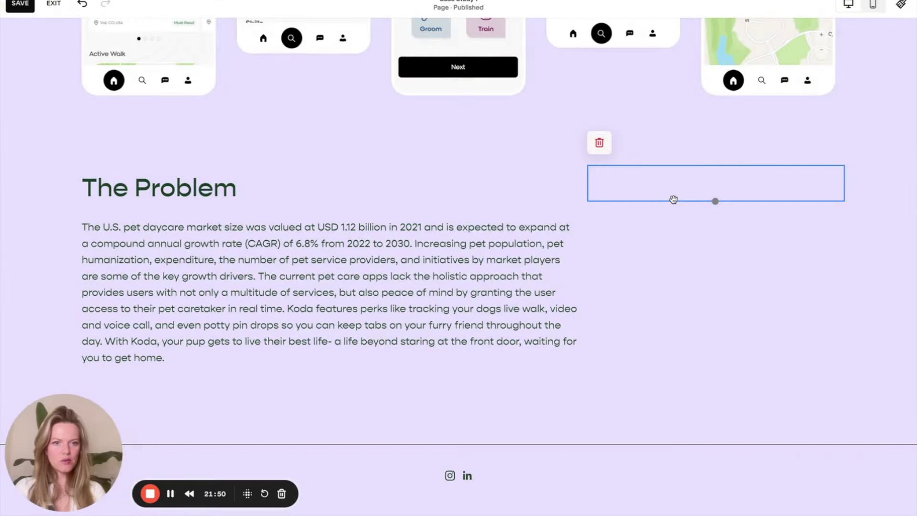
{"action": "left_click", "coordinate": [599, 142]}
{"action": "left_click", "coordinate": [541, 274]}
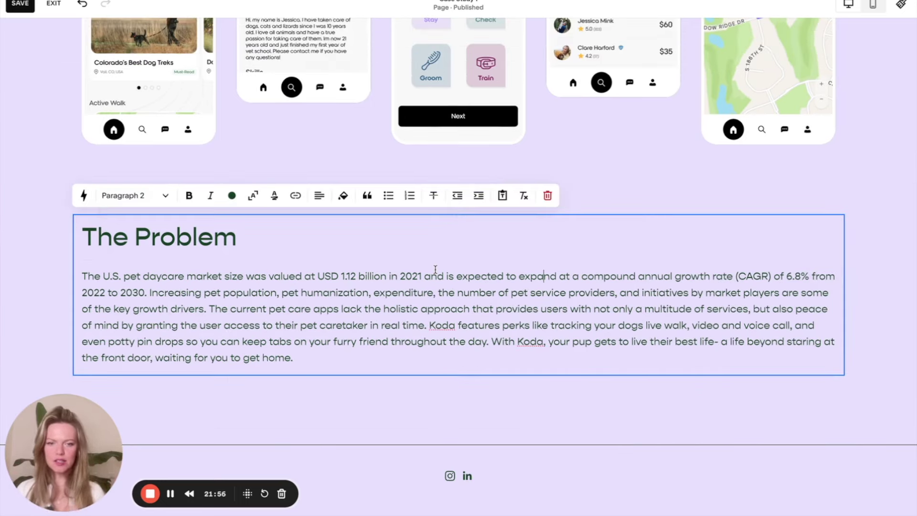
Switch to Figma and copy the "Product Branding" heading below The Problem text
{"action": "key", "text": "ctrl+Tab"}
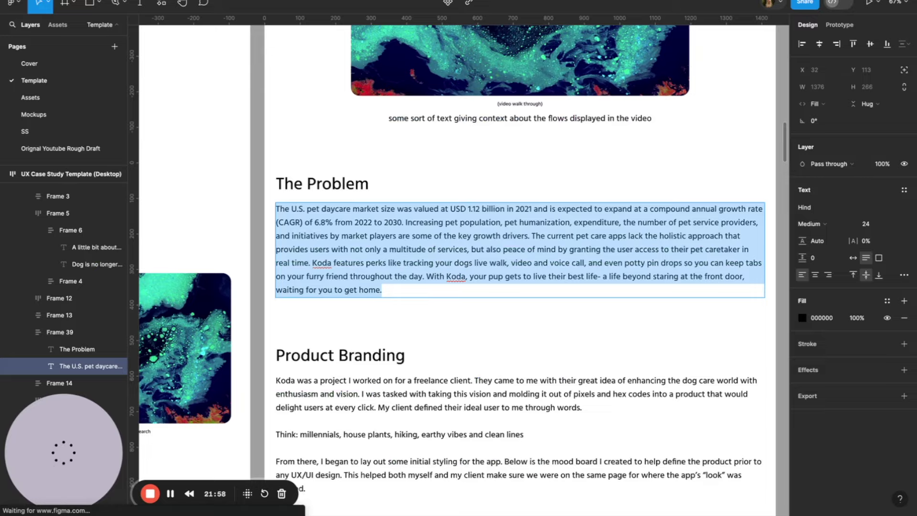
{"action": "scroll", "coordinate": [344, 328], "scroll_direction": "down", "scroll_amount": 4}
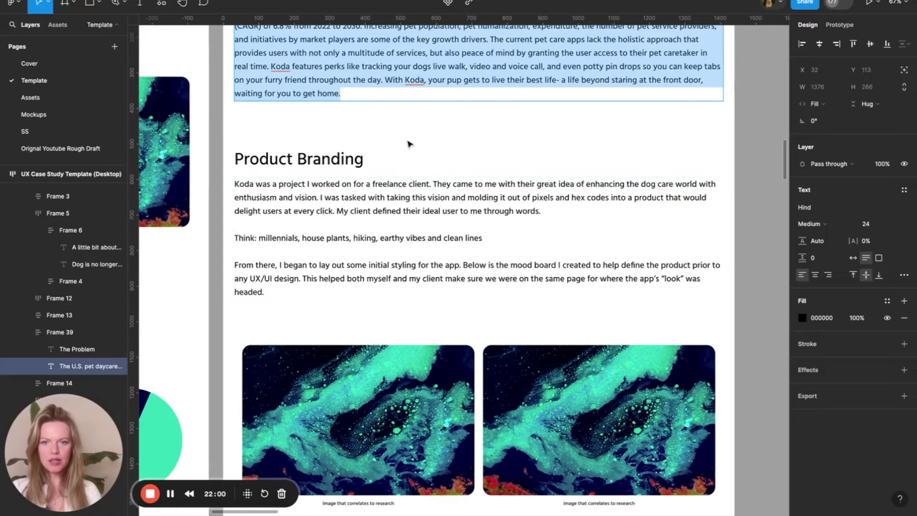
{"action": "key", "text": "Escape"}
{"action": "double_click", "coordinate": [339, 154]}
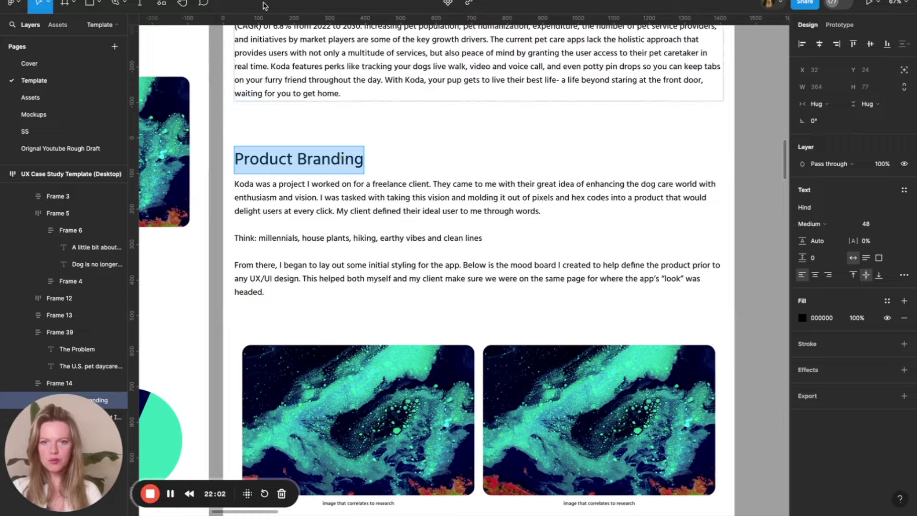
Switch back to Squarespace, duplicate The Problem section, and change the copy's heading to "Product Branding"
{"action": "key", "text": "alt+Tab"}
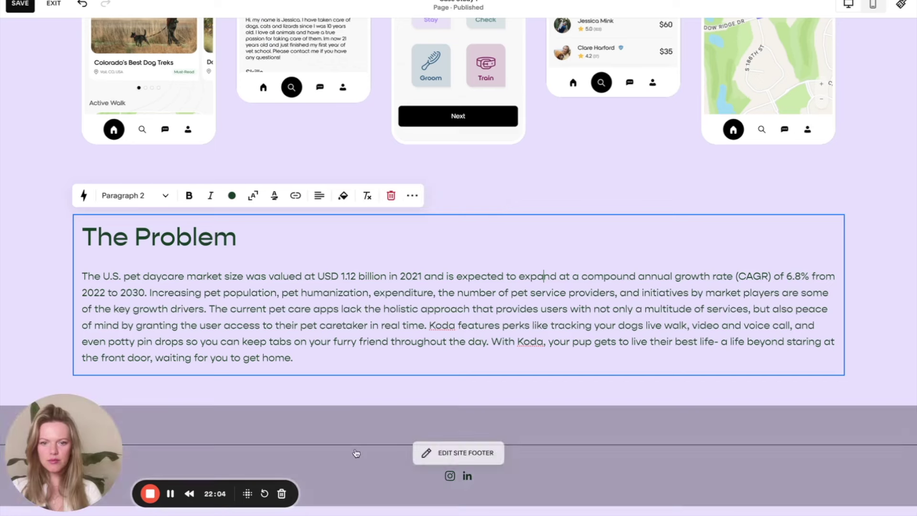
{"action": "left_click", "coordinate": [363, 400]}
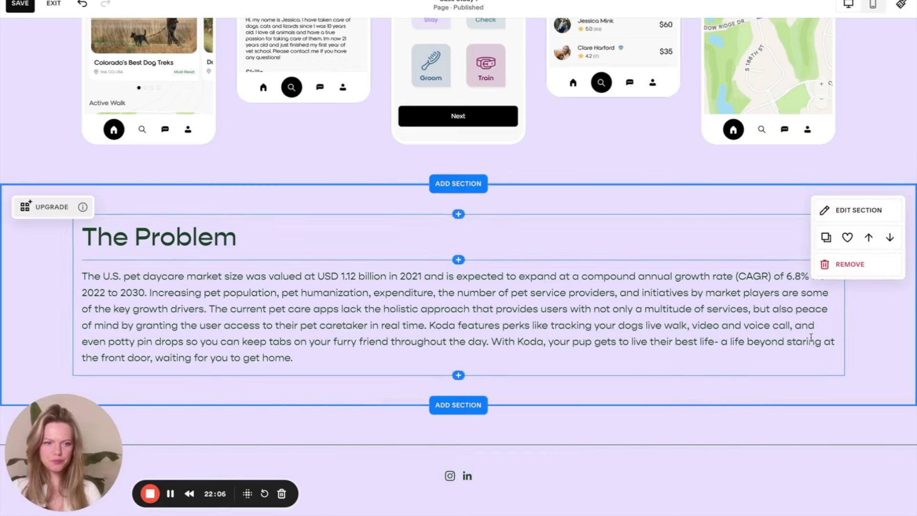
{"action": "left_click", "coordinate": [826, 238]}
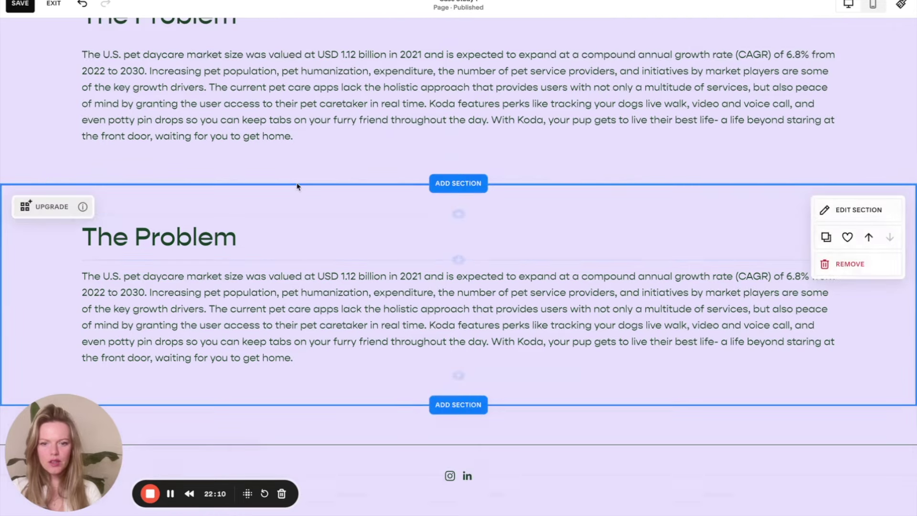
{"action": "triple_click", "coordinate": [158, 237]}
{"action": "type", "text": "Product Branding"}
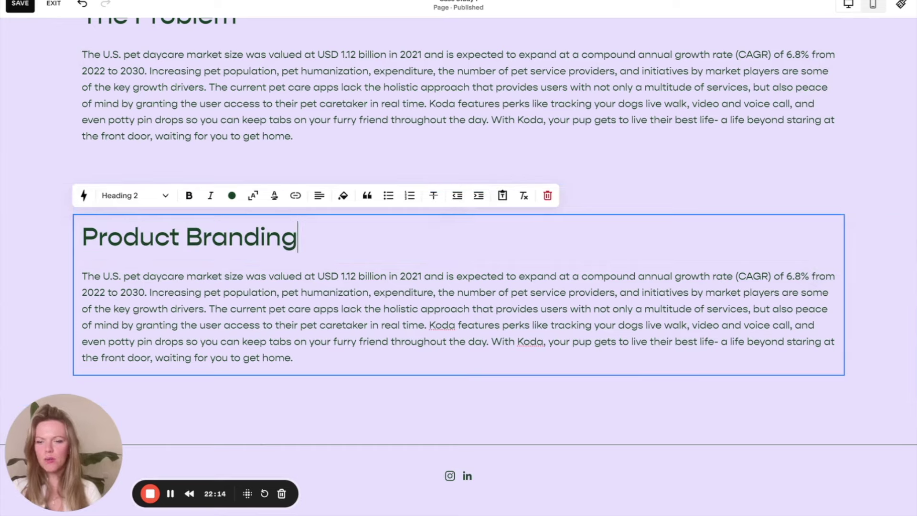
Copy the Product Branding body text from Figma, paste it over the duplicated section's paragraph in Squarespace, and leave text editing
{"action": "key", "text": "ctrl+Tab"}
{"action": "double_click", "coordinate": [369, 281]}
{"action": "key", "text": "super+a"}
{"action": "key", "text": "super+c"}
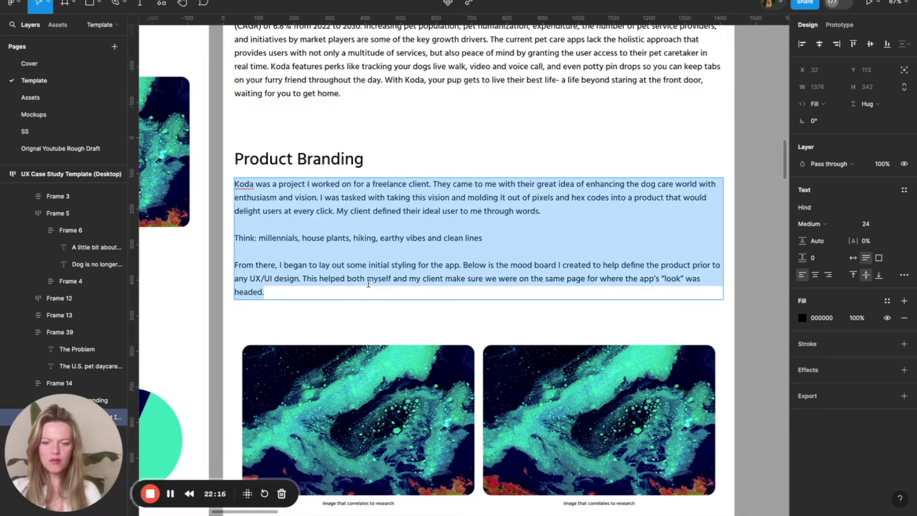
{"action": "key", "text": "ctrl+Tab"}
{"action": "triple_click", "coordinate": [283, 296]}
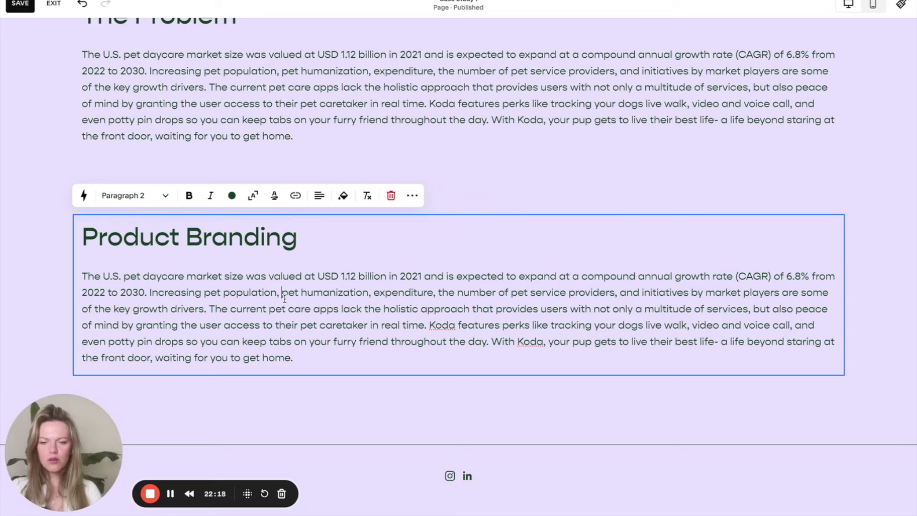
{"action": "key", "text": "super+v"}
{"action": "scroll", "coordinate": [367, 385], "scroll_direction": "down", "scroll_amount": 1}
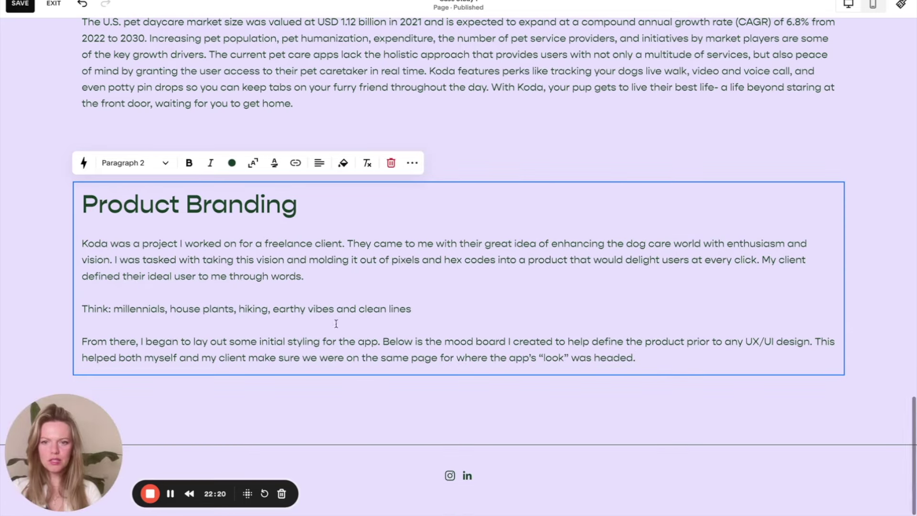
{"action": "left_click", "coordinate": [305, 415]}
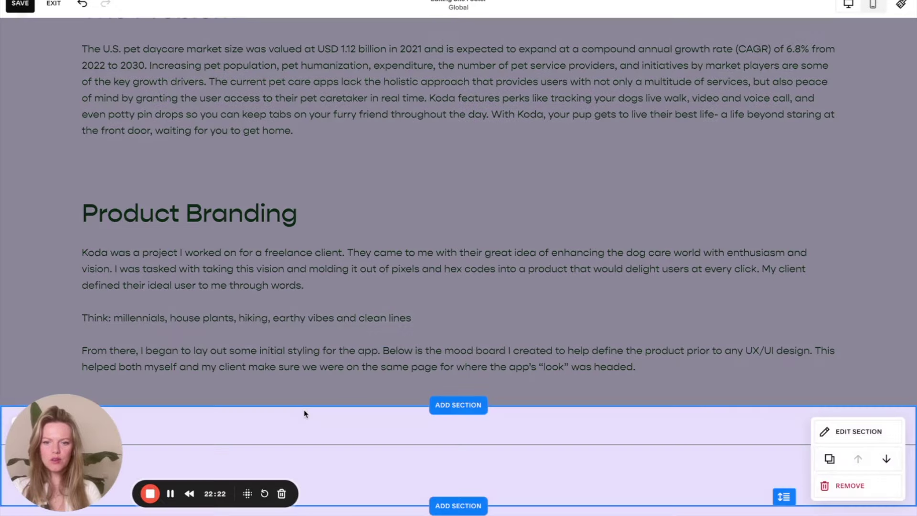
{"action": "left_click", "coordinate": [336, 334]}
{"action": "scroll", "coordinate": [323, 388], "scroll_direction": "down", "scroll_amount": 1}
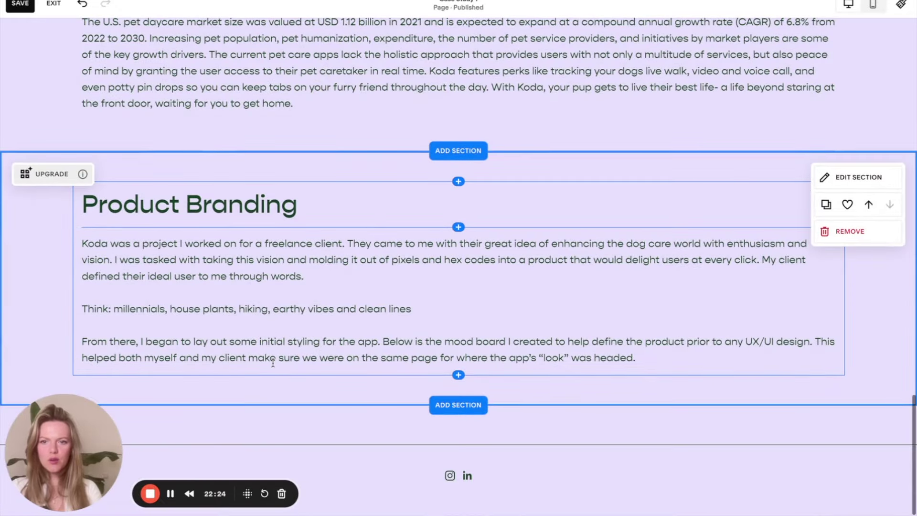
Switch to Figma and examine the Product Branding section and the two placeholder images below its text
{"action": "scroll", "coordinate": [225, 207], "scroll_direction": "up", "scroll_amount": 5}
{"action": "scroll", "coordinate": [225, 207], "scroll_direction": "down", "scroll_amount": 5}
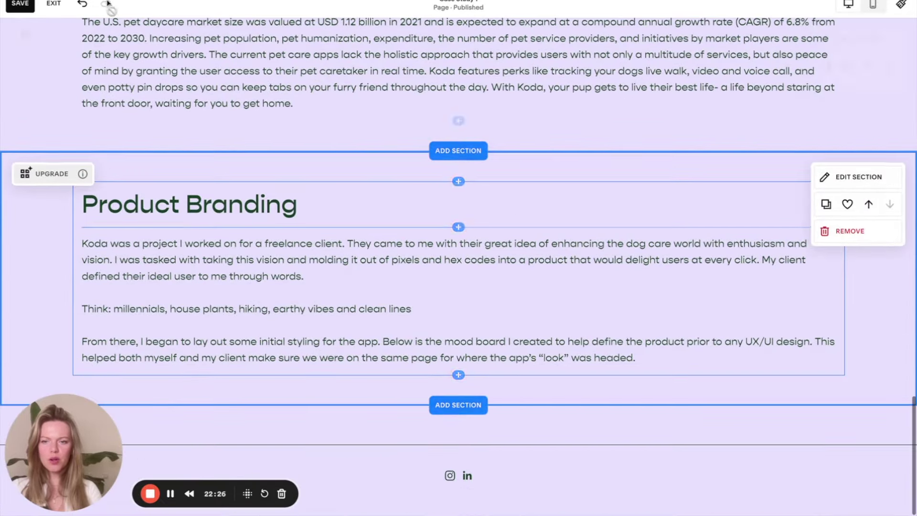
{"action": "key", "text": "super+Tab"}
{"action": "scroll", "coordinate": [347, 262], "scroll_direction": "down", "scroll_amount": 8}
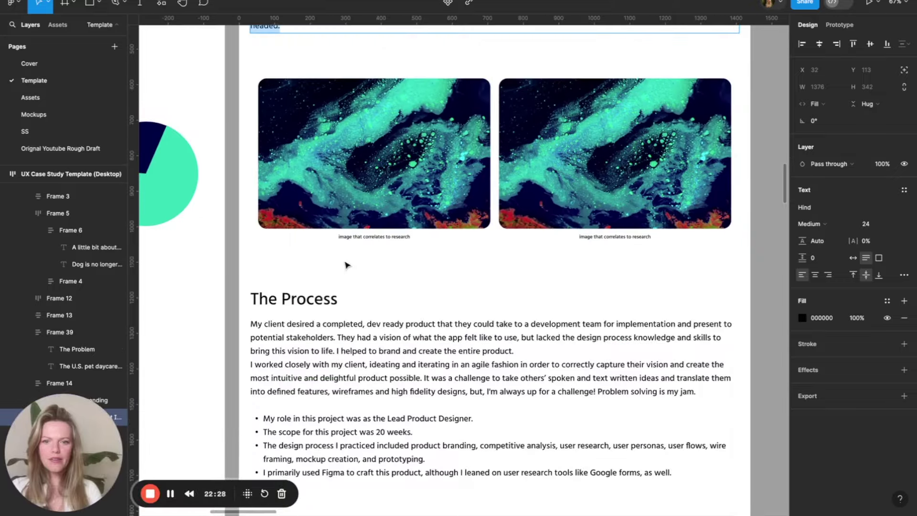
{"action": "scroll", "coordinate": [393, 239], "scroll_direction": "up", "scroll_amount": 5}
{"action": "scroll", "coordinate": [393, 236], "scroll_direction": "down", "scroll_amount": 5}
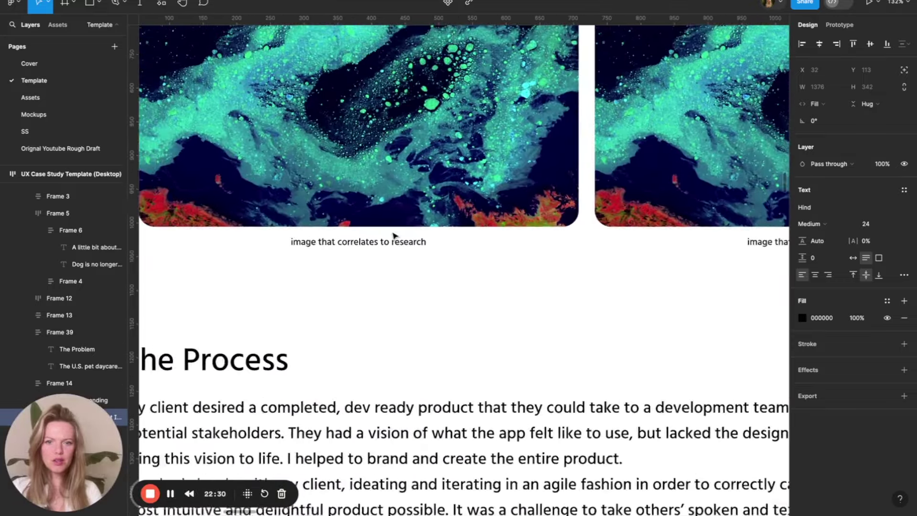
{"action": "scroll", "coordinate": [393, 236], "scroll_direction": "up", "scroll_amount": 6}
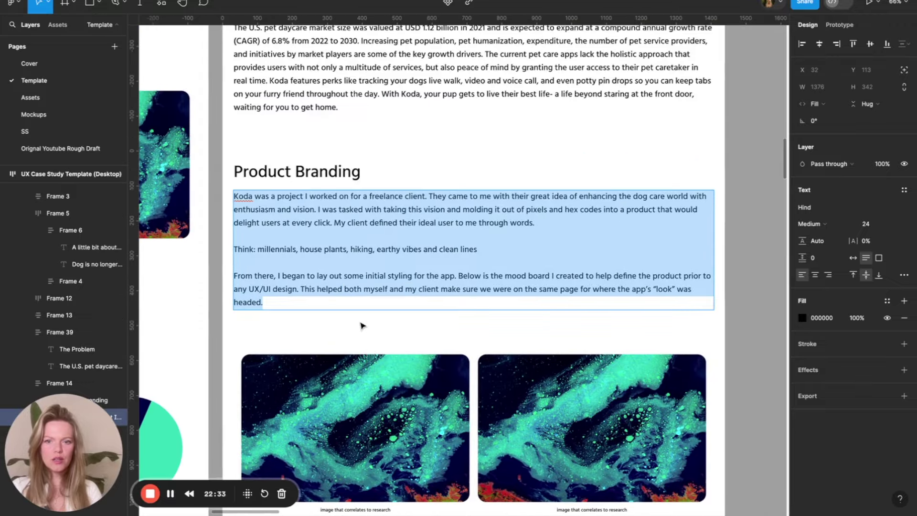
{"action": "left_click", "coordinate": [361, 326]}
{"action": "scroll", "coordinate": [361, 326], "scroll_direction": "down", "scroll_amount": 3}
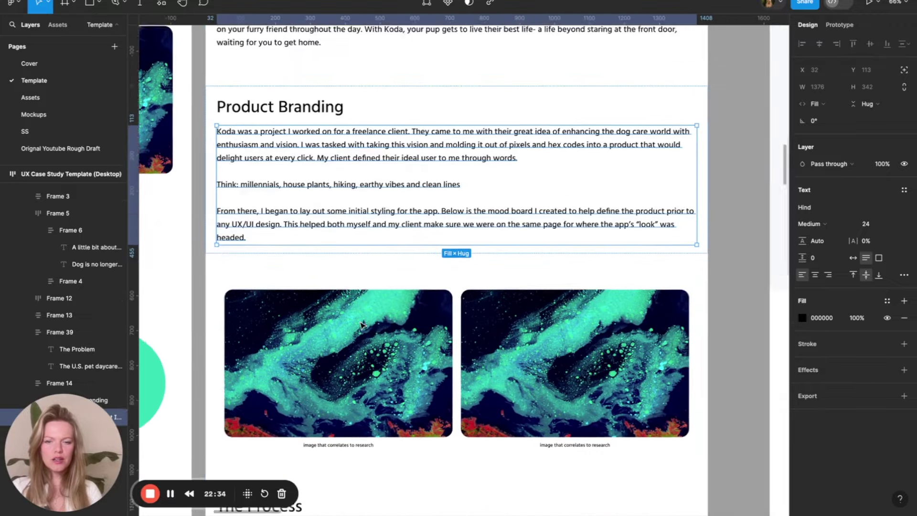
{"action": "left_click", "coordinate": [349, 341]}
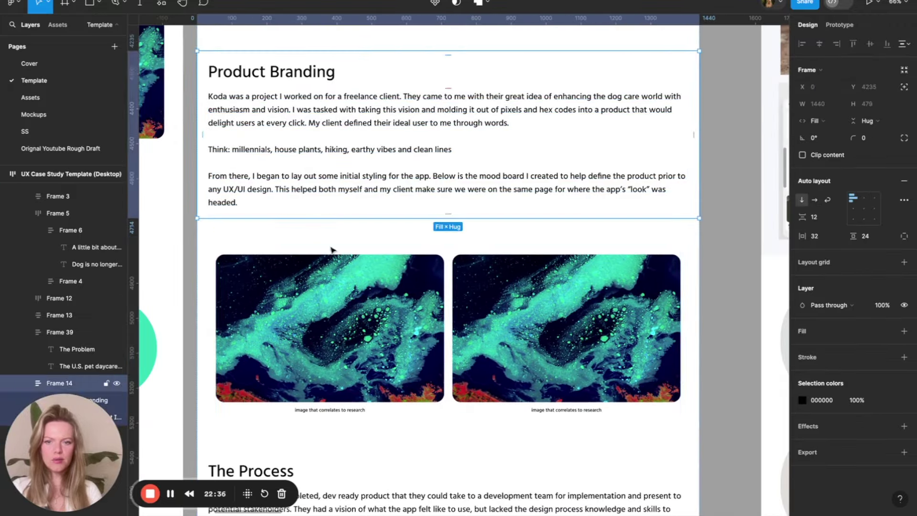
{"action": "left_click", "coordinate": [313, 117]}
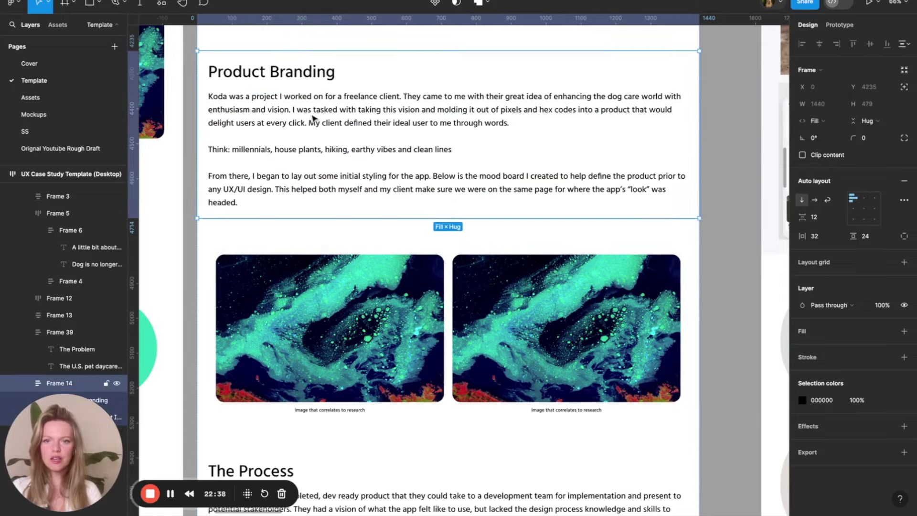
Select the Mood Board frame beside the case study template and review it against the Product Branding text
{"action": "scroll", "coordinate": [313, 117], "scroll_direction": "down", "scroll_amount": 5}
{"action": "scroll", "coordinate": [312, 117], "scroll_direction": "up", "scroll_amount": 3}
{"action": "scroll", "coordinate": [312, 118], "scroll_direction": "right", "scroll_amount": 3}
{"action": "scroll", "coordinate": [310, 118], "scroll_direction": "down", "scroll_amount": 2}
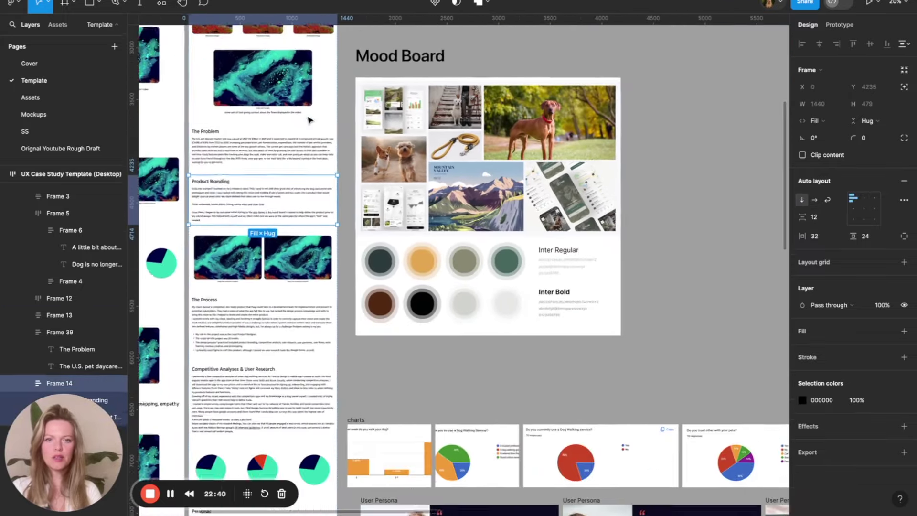
{"action": "double_click", "coordinate": [444, 127]}
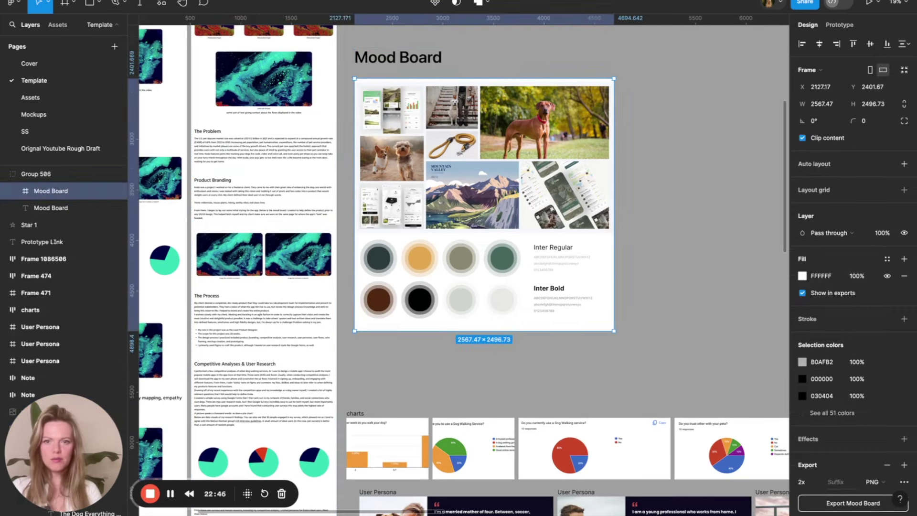
{"action": "scroll", "coordinate": [216, 214], "scroll_direction": "up", "scroll_amount": 5}
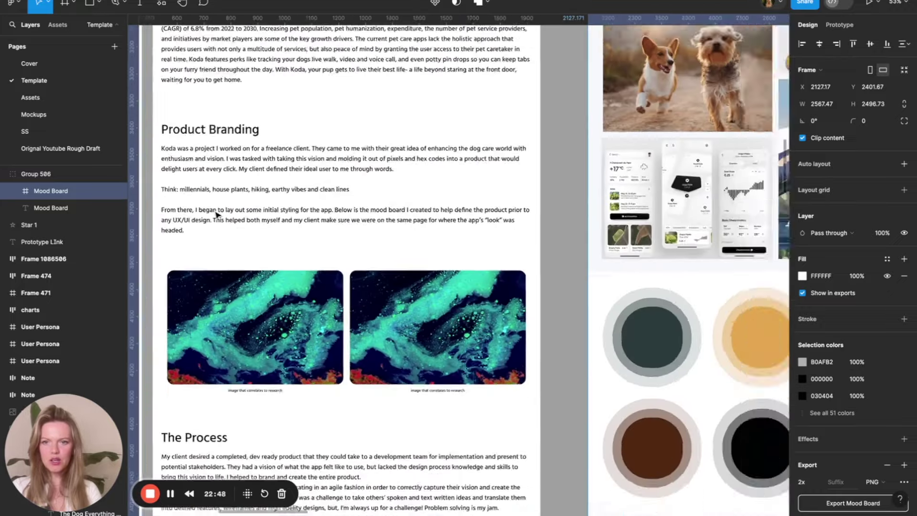
{"action": "scroll", "coordinate": [216, 213], "scroll_direction": "down", "scroll_amount": 5}
{"action": "scroll", "coordinate": [193, 195], "scroll_direction": "up", "scroll_amount": 3}
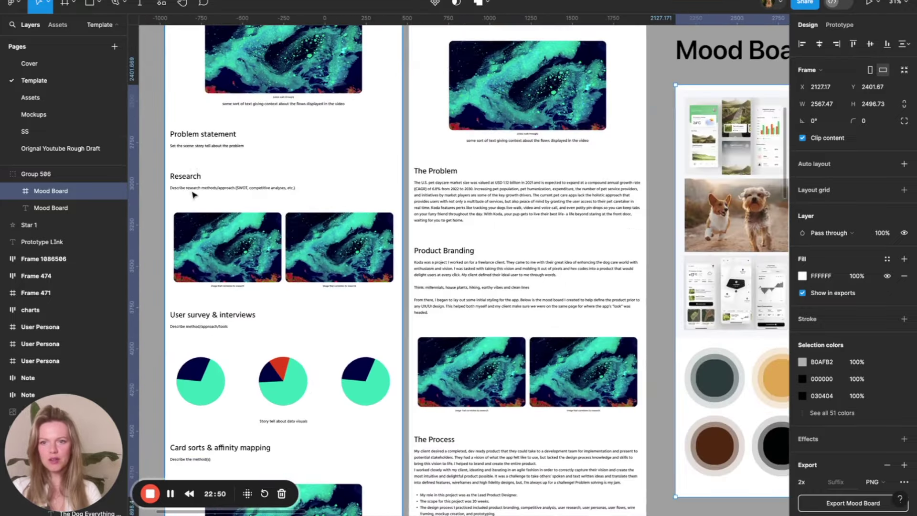
{"action": "scroll", "coordinate": [439, 260], "scroll_direction": "right", "scroll_amount": 4}
{"action": "scroll", "coordinate": [438, 260], "scroll_direction": "down", "scroll_amount": 2}
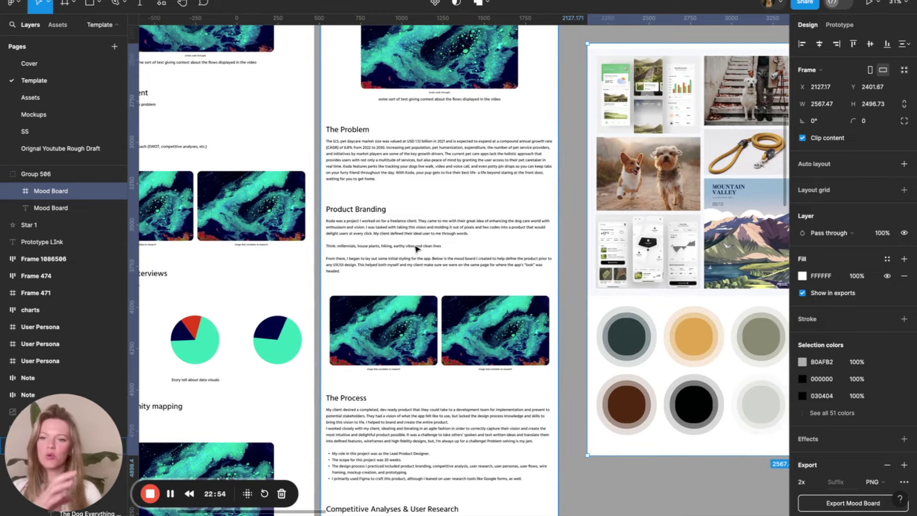
Switch back to Squarespace and add a single centred image section from the Images layouts below Product Branding
{"action": "key", "text": "super+Tab"}
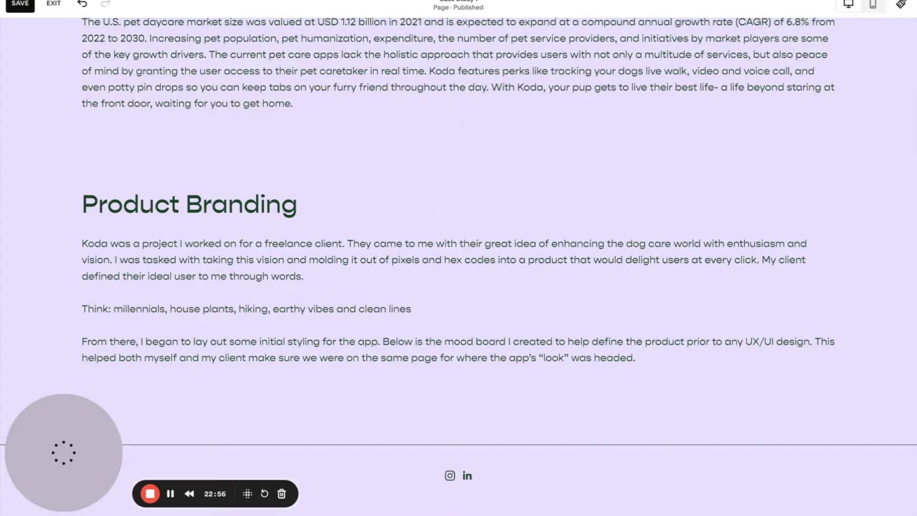
{"action": "mouse_move", "coordinate": [461, 405]}
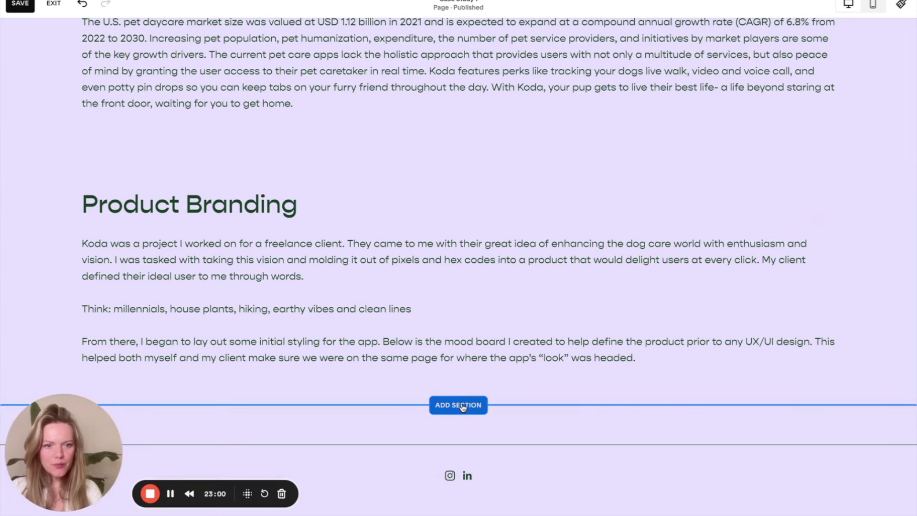
{"action": "left_click", "coordinate": [463, 407]}
{"action": "scroll", "coordinate": [659, 356], "scroll_direction": "down", "scroll_amount": 3}
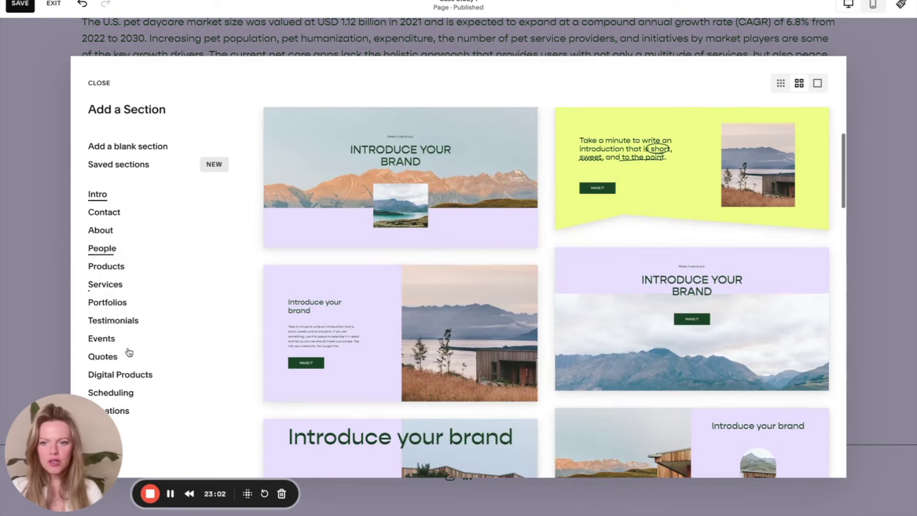
{"action": "scroll", "coordinate": [129, 334], "scroll_direction": "down", "scroll_amount": 3}
{"action": "left_click", "coordinate": [103, 322]}
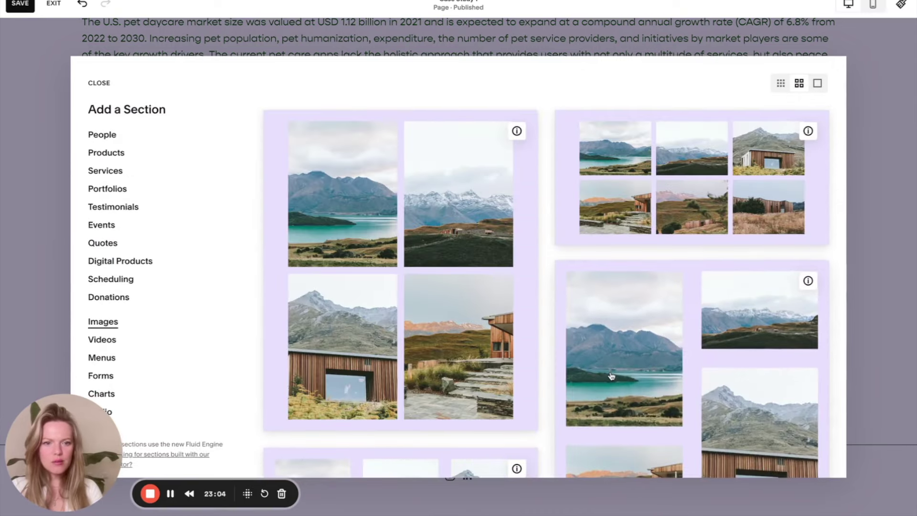
{"action": "scroll", "coordinate": [612, 377], "scroll_direction": "down", "scroll_amount": 10}
{"action": "scroll", "coordinate": [694, 368], "scroll_direction": "down", "scroll_amount": 3}
{"action": "scroll", "coordinate": [684, 315], "scroll_direction": "down", "scroll_amount": 1}
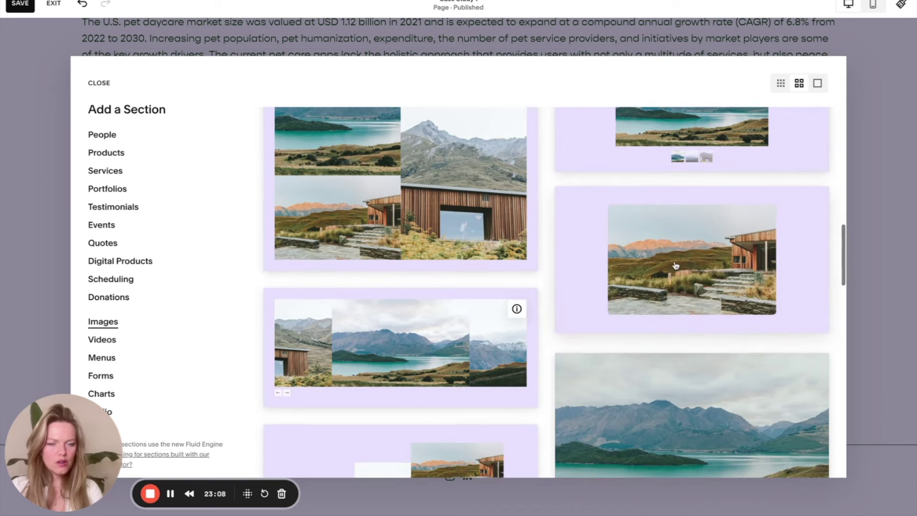
{"action": "scroll", "coordinate": [678, 266], "scroll_direction": "down", "scroll_amount": 1}
{"action": "scroll", "coordinate": [675, 266], "scroll_direction": "up", "scroll_amount": 8}
{"action": "scroll", "coordinate": [674, 266], "scroll_direction": "down", "scroll_amount": 6}
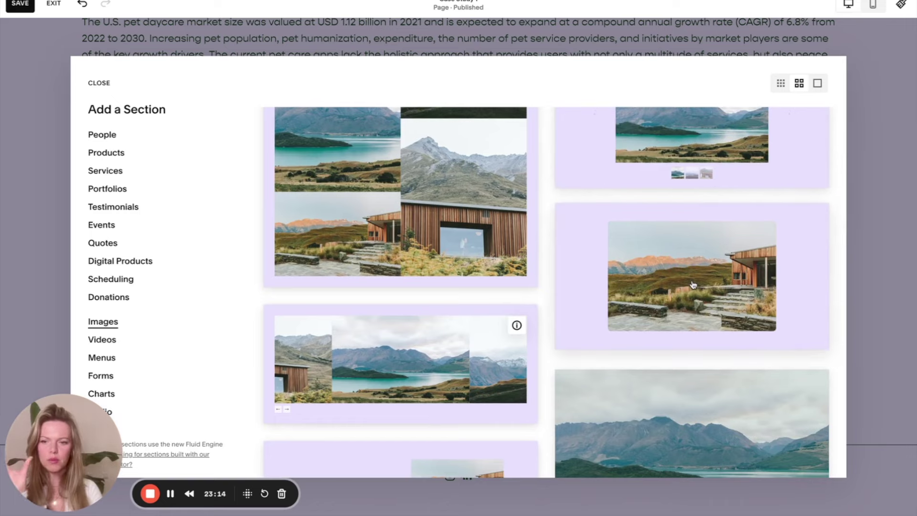
{"action": "left_click", "coordinate": [693, 285]}
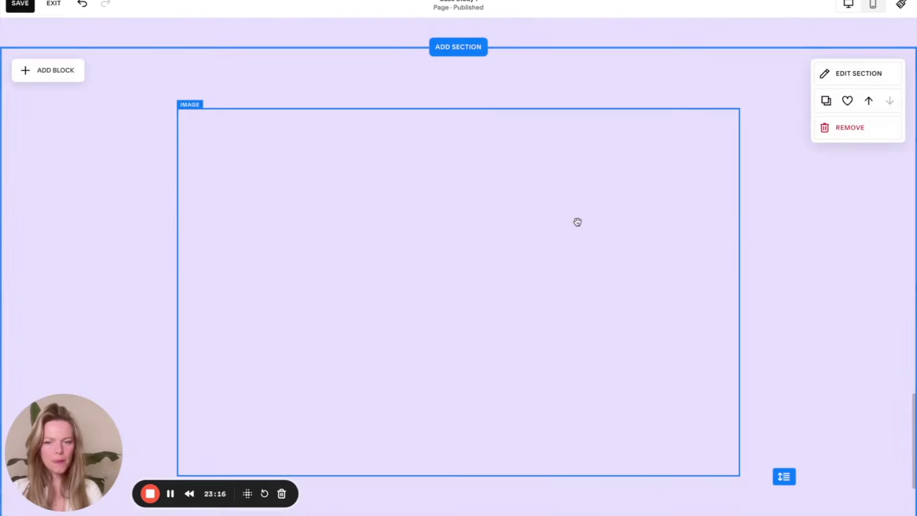
Set the new image section's height to S and view its background options
{"action": "left_click", "coordinate": [849, 81]}
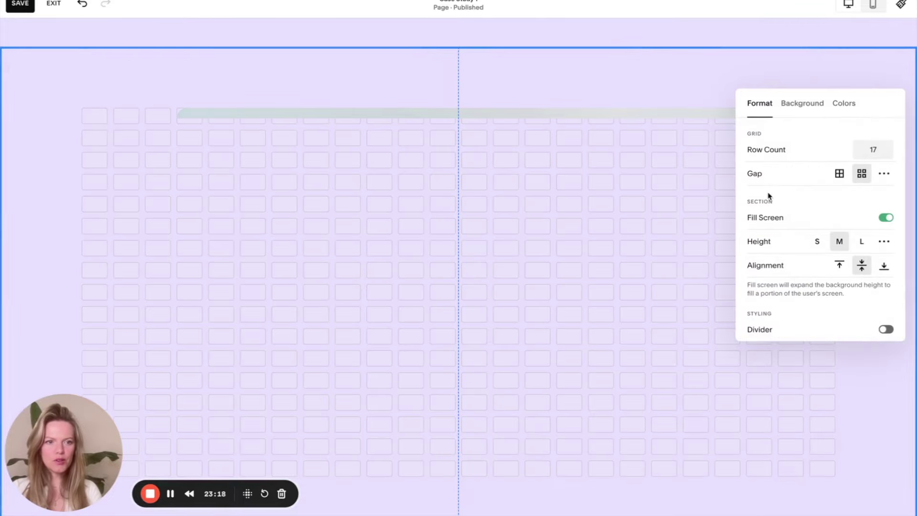
{"action": "left_click", "coordinate": [817, 241]}
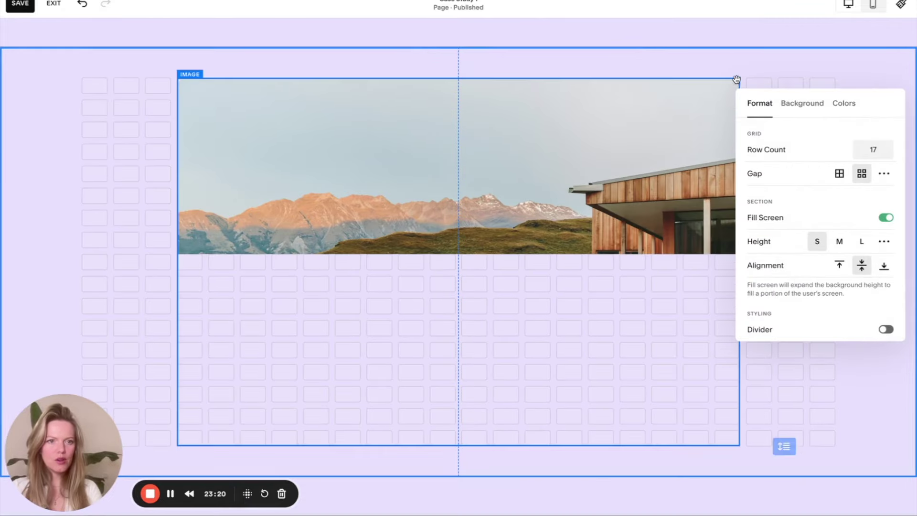
{"action": "left_click", "coordinate": [803, 103]}
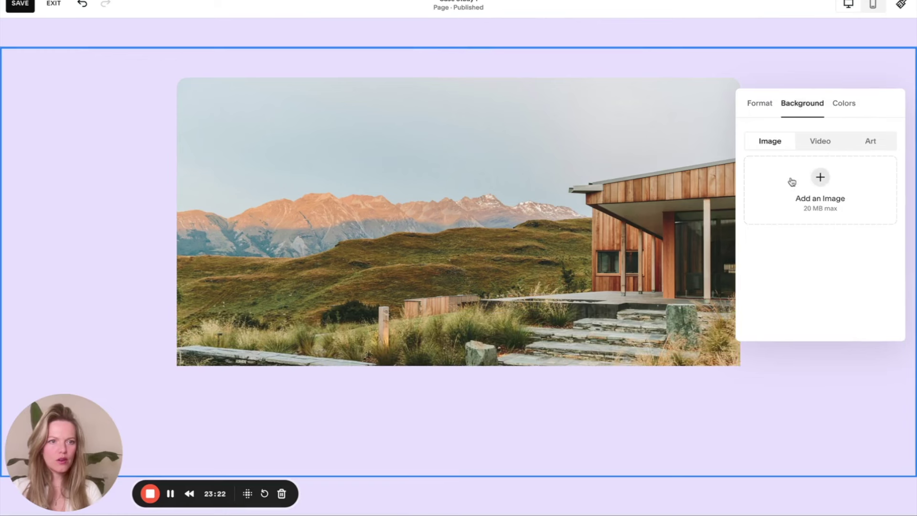
Replace the section's placeholder photo with the mood board image and save the page
{"action": "left_click", "coordinate": [259, 129]}
{"action": "left_click", "coordinate": [190, 57]}
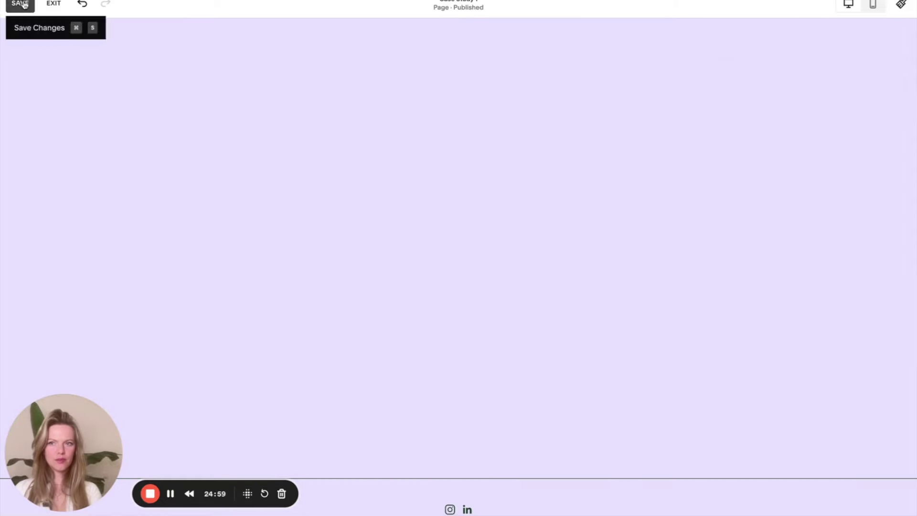
{"action": "left_click", "coordinate": [20, 4]}
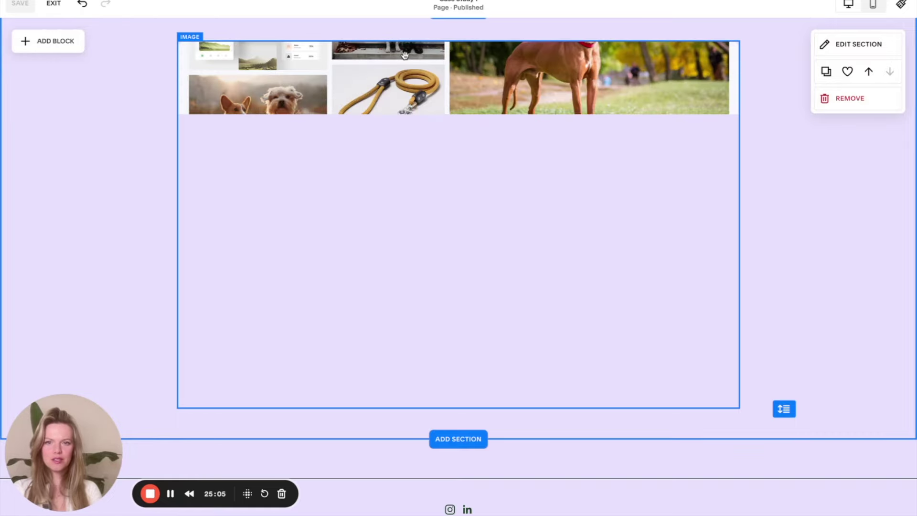
Try to resize the mood board image block vertically to fit more of the picture
{"action": "scroll", "coordinate": [406, 57], "scroll_direction": "up", "scroll_amount": 1}
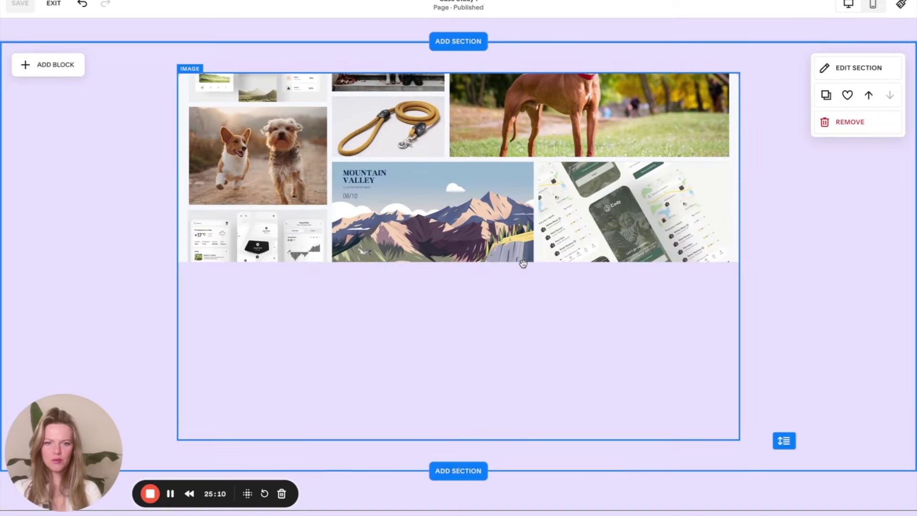
{"action": "scroll", "coordinate": [520, 260], "scroll_direction": "down", "scroll_amount": 1}
{"action": "scroll", "coordinate": [495, 340], "scroll_direction": "down", "scroll_amount": 1}
{"action": "left_click", "coordinate": [481, 272]}
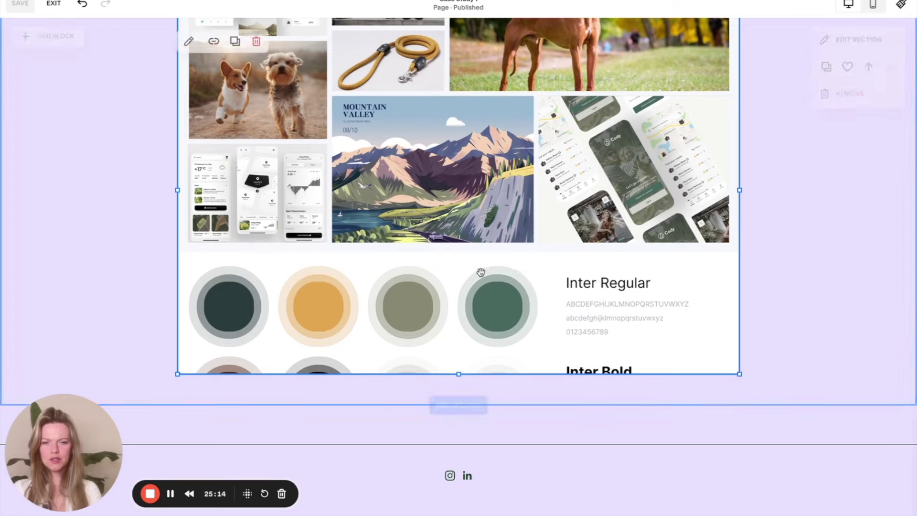
{"action": "scroll", "coordinate": [481, 271], "scroll_direction": "up", "scroll_amount": 5}
{"action": "left_click_drag", "start_coordinate": [458, 180], "coordinate": [461, 149]}
{"action": "scroll", "coordinate": [468, 243], "scroll_direction": "down", "scroll_amount": 5}
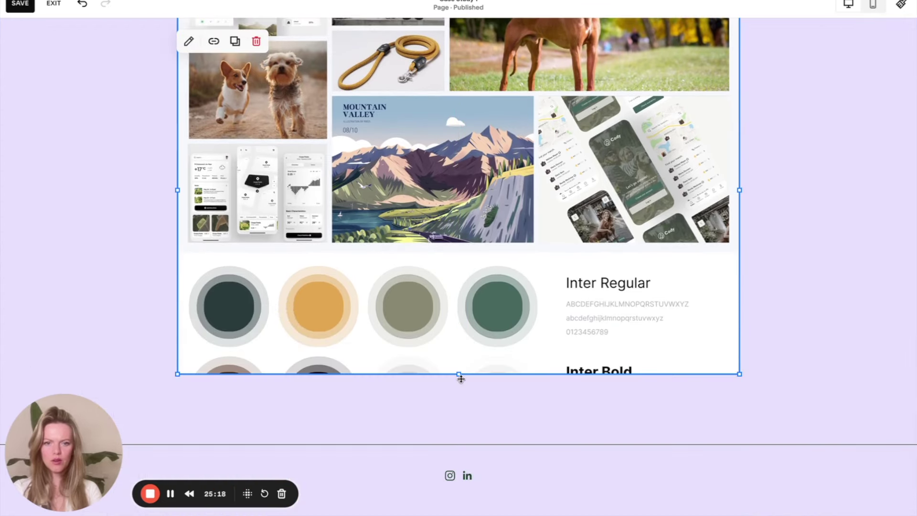
{"action": "mouse_move", "coordinate": [460, 375]}
{"action": "left_mouse_down"}
{"action": "mouse_move", "coordinate": [463, 425]}
{"action": "mouse_move", "coordinate": [464, 376]}
{"action": "left_mouse_up"}
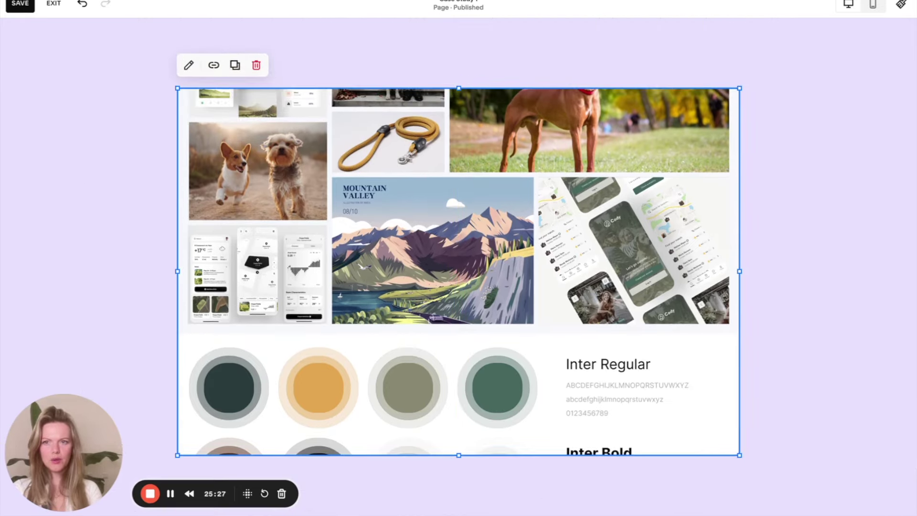
Compare with the Mood Board in Figma, capture a screenshot of the cropped image block in Squarespace, and return to Figma
{"action": "key", "text": "ctrl+Tab"}
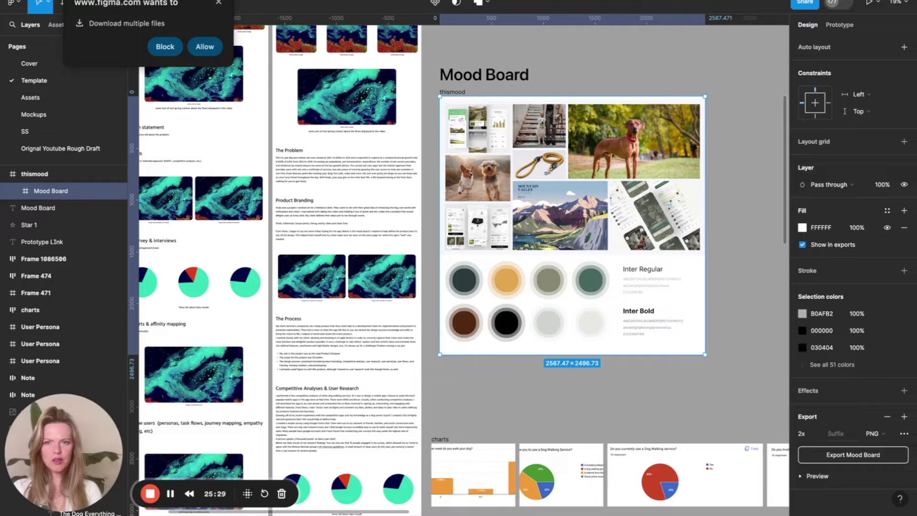
{"action": "key", "text": "alt+Tab"}
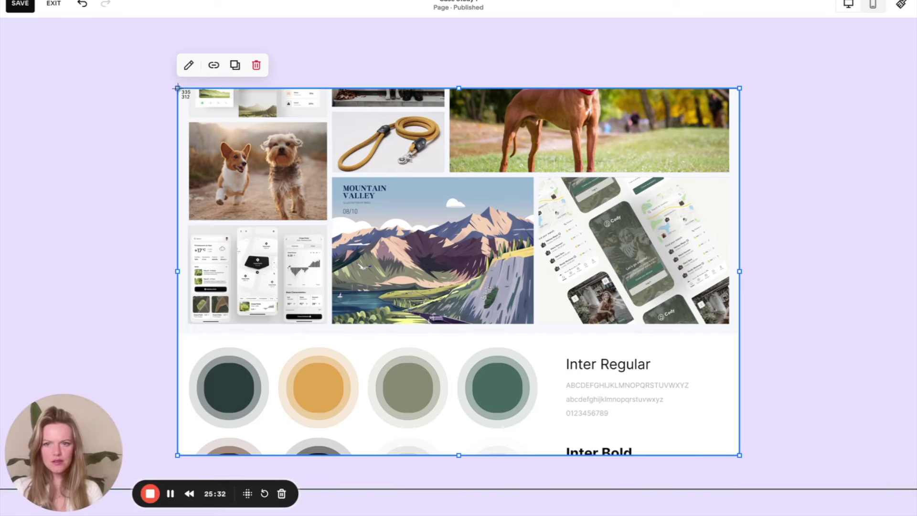
{"action": "left_click_drag", "start_coordinate": [177, 88], "coordinate": [740, 457]}
{"action": "key", "text": "alt+Tab"}
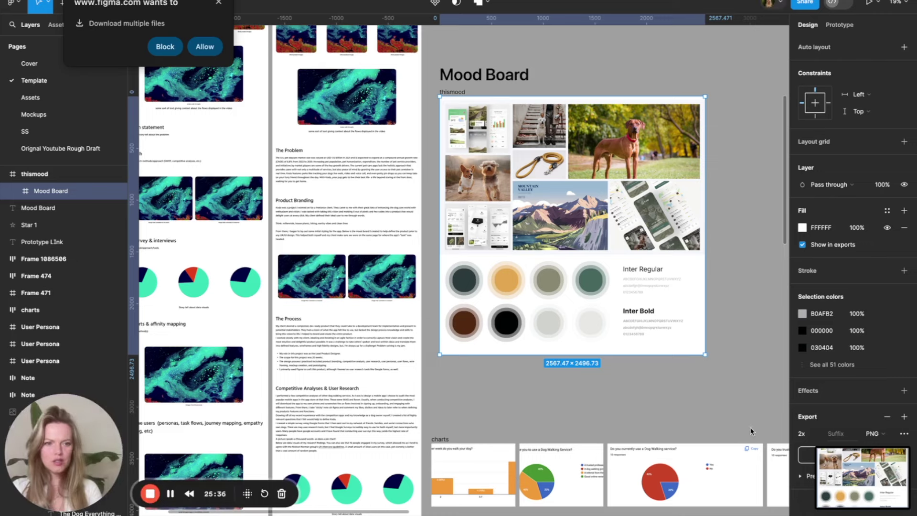
Place the captured screenshot on the Figma canvas beside the thismood frame, with their upper edges aligned
{"action": "left_click_drag", "start_coordinate": [751, 432], "coordinate": [627, 377]}
{"action": "left_click_drag", "start_coordinate": [469, 324], "coordinate": [621, 82]}
{"action": "scroll", "coordinate": [621, 82], "scroll_direction": "down", "scroll_amount": 5}
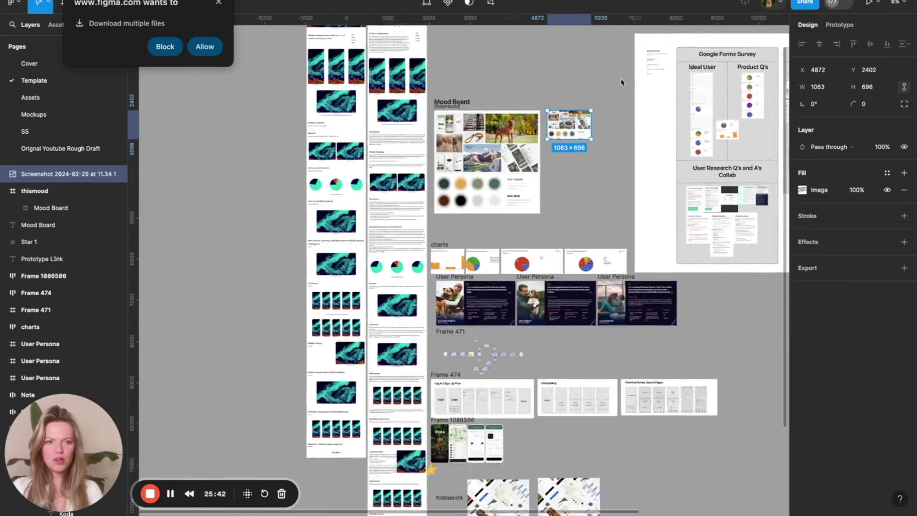
{"action": "scroll", "coordinate": [621, 82], "scroll_direction": "down", "scroll_amount": 3}
{"action": "left_click_drag", "start_coordinate": [604, 72], "coordinate": [739, 80]}
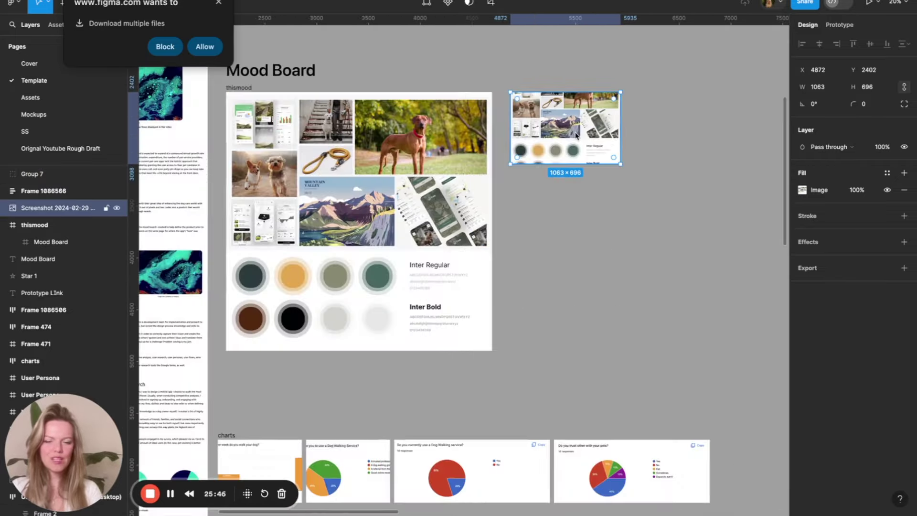
Scale the screenshot proportionally to about 3812 × 2496 to match the thismood frame's height
{"action": "key", "text": "k"}
{"action": "left_click", "coordinate": [590, 163]}
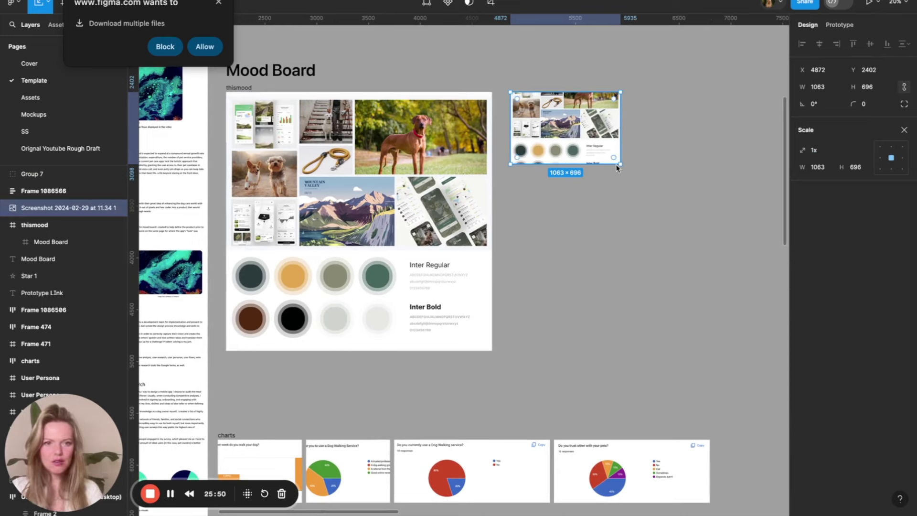
{"action": "left_click_drag", "start_coordinate": [617, 163], "coordinate": [767, 323]}
{"action": "scroll", "coordinate": [682, 277], "scroll_direction": "down", "scroll_amount": 3}
{"action": "scroll", "coordinate": [682, 277], "scroll_direction": "right", "scroll_amount": 3}
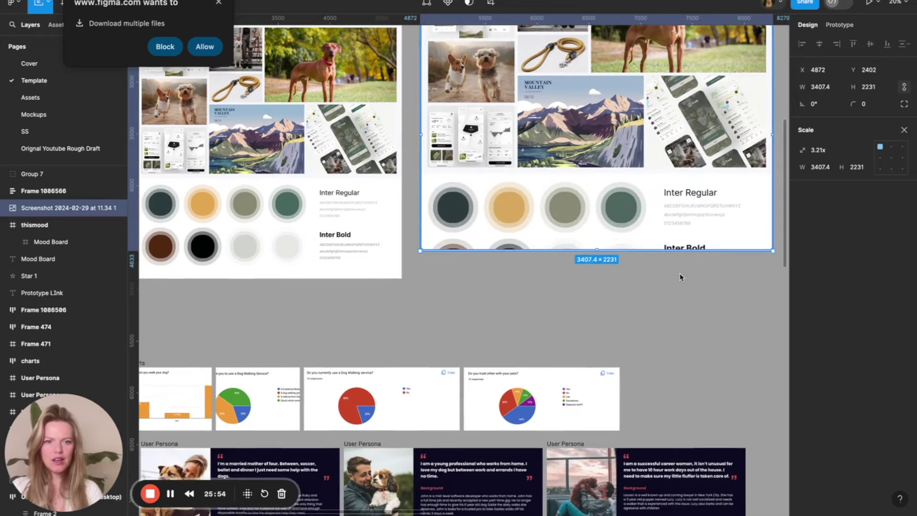
{"action": "scroll", "coordinate": [682, 277], "scroll_direction": "up", "scroll_amount": 2}
{"action": "scroll", "coordinate": [682, 278], "scroll_direction": "right", "scroll_amount": 1}
{"action": "left_click_drag", "start_coordinate": [748, 299], "coordinate": [787, 322]}
{"action": "scroll", "coordinate": [610, 224], "scroll_direction": "down", "scroll_amount": 5}
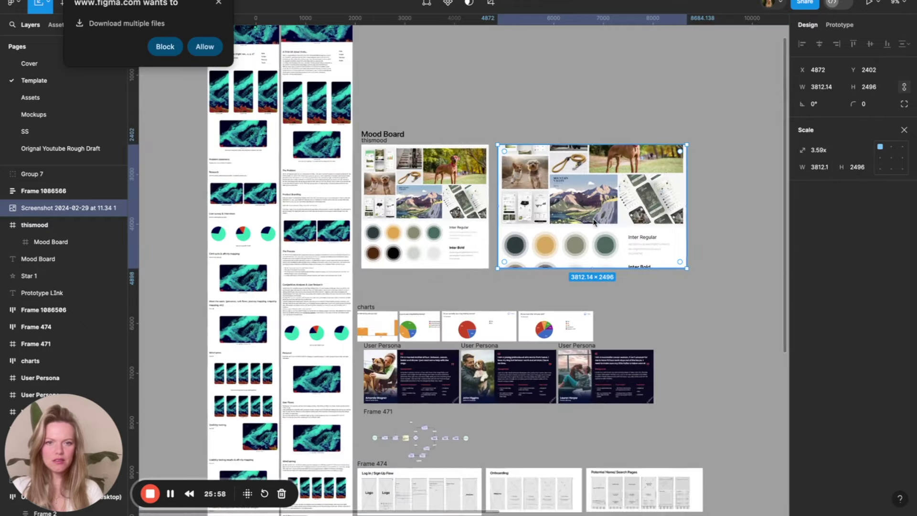
Move the thismood frame above the scaled screenshot, aligning their left edges at X 4872, Y 35
{"action": "left_click_drag", "start_coordinate": [377, 142], "coordinate": [513, 24]}
{"action": "scroll", "coordinate": [527, 118], "scroll_direction": "up", "scroll_amount": 2}
{"action": "scroll", "coordinate": [527, 118], "scroll_direction": "right", "scroll_amount": 2}
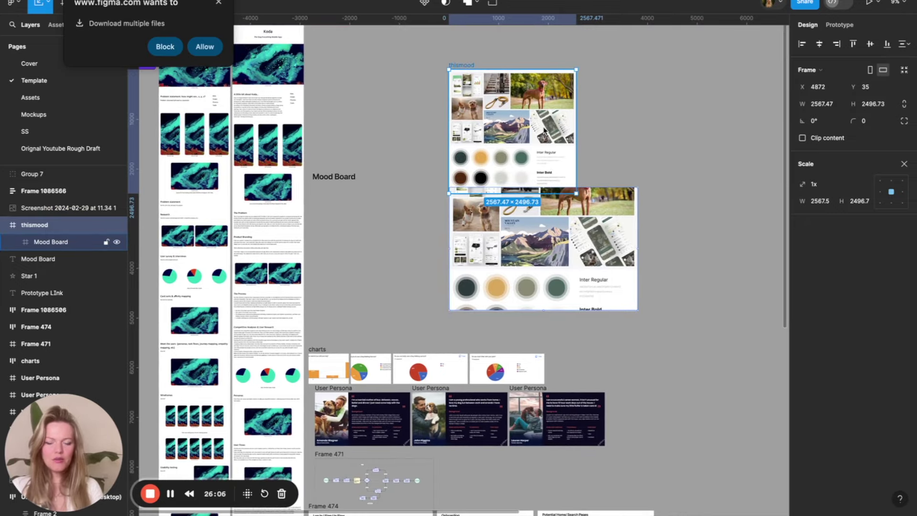
Ungroup the thismood frame and wrap the mood board in a new frame
{"action": "scroll", "coordinate": [544, 130], "scroll_direction": "up", "scroll_amount": 3}
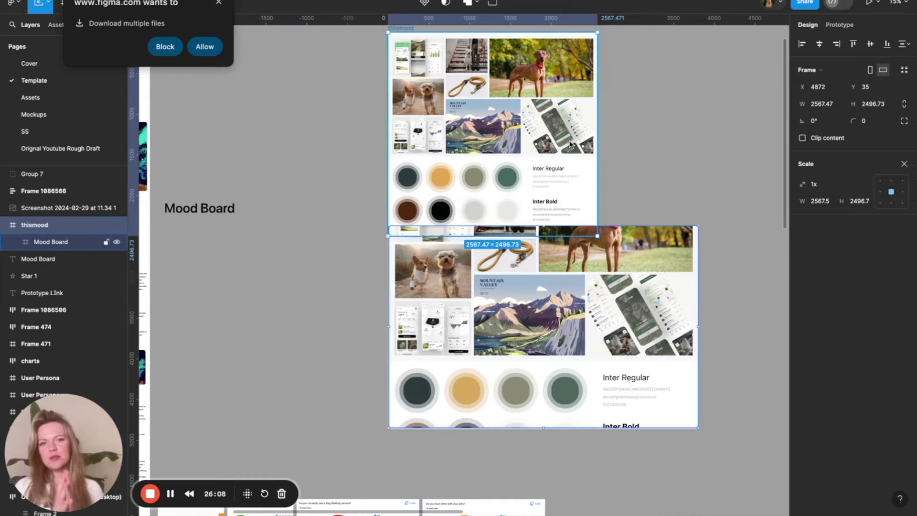
{"action": "scroll", "coordinate": [570, 144], "scroll_direction": "up", "scroll_amount": 1}
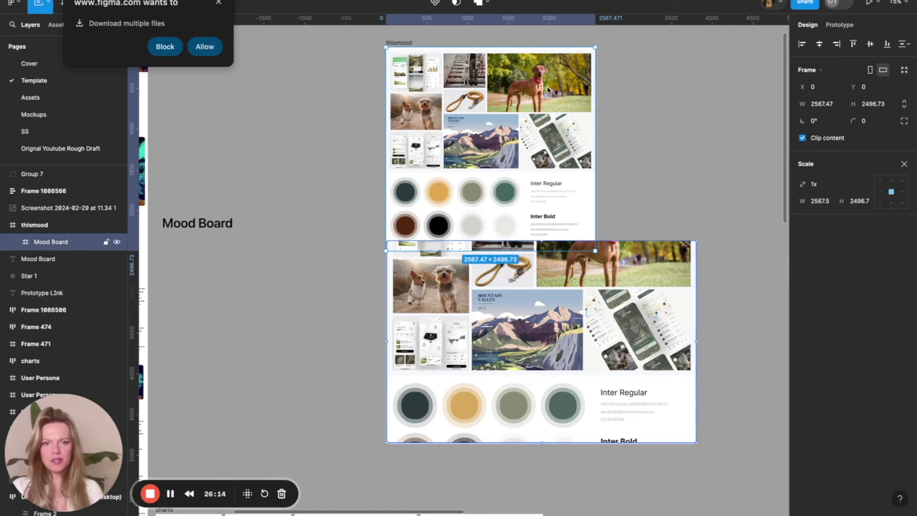
{"action": "right_click", "coordinate": [403, 44]}
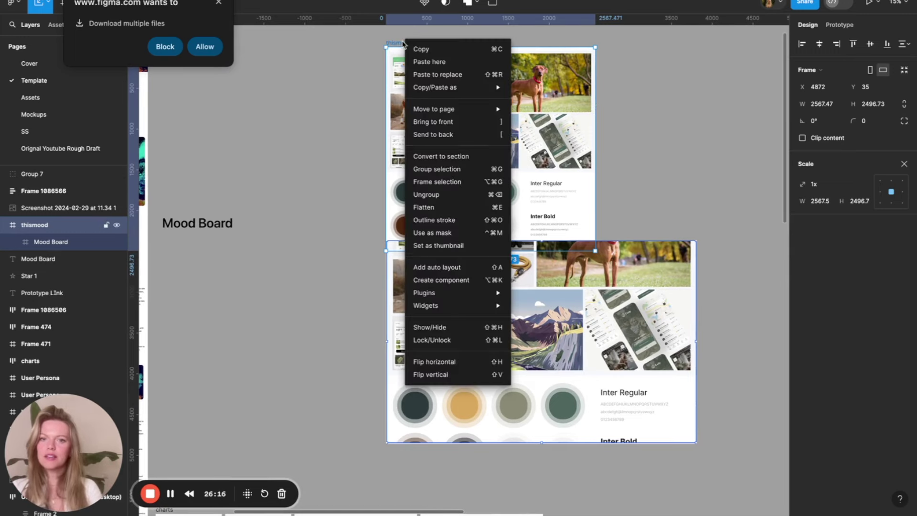
{"action": "left_click", "coordinate": [444, 195]}
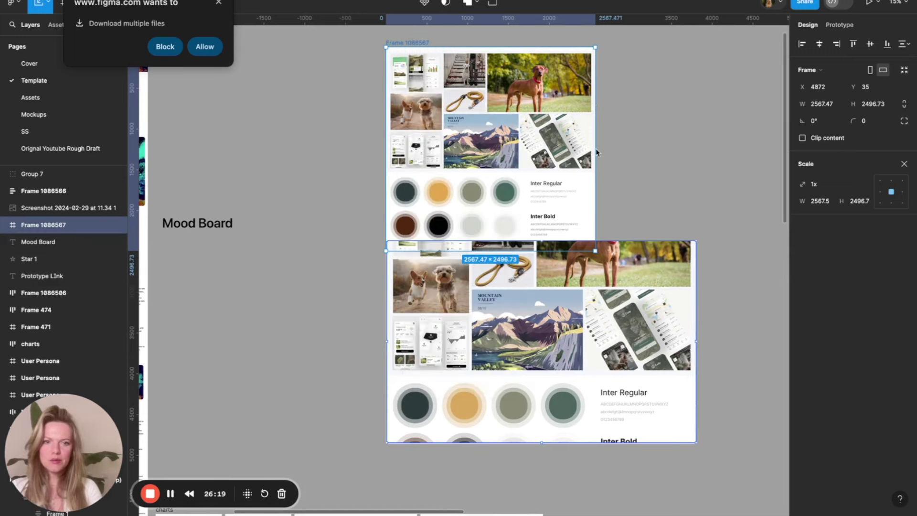
Move the new mood board frame up to Y -212, clear of the screenshot below it
{"action": "scroll", "coordinate": [414, 109], "scroll_direction": "up", "scroll_amount": 2}
{"action": "left_click_drag", "start_coordinate": [414, 109], "coordinate": [413, 89]}
{"action": "right_click", "coordinate": [500, 136]}
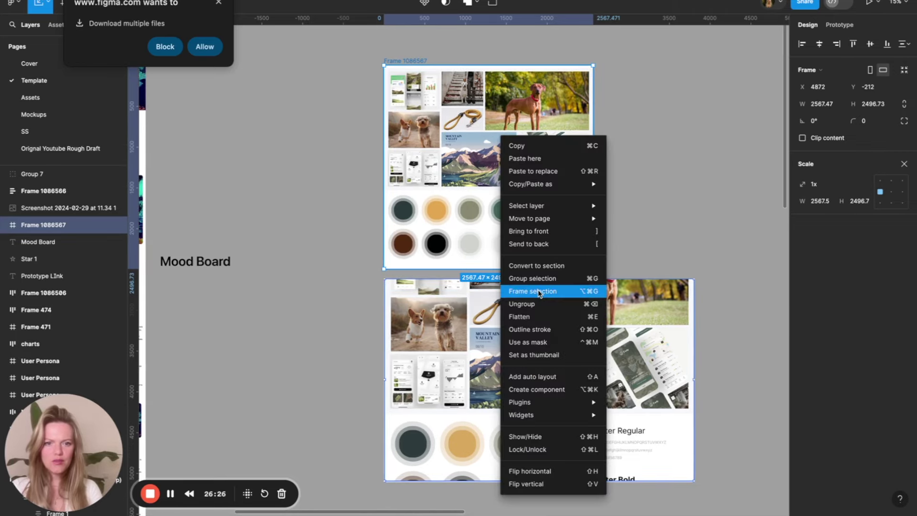
{"action": "left_click", "coordinate": [296, 199]}
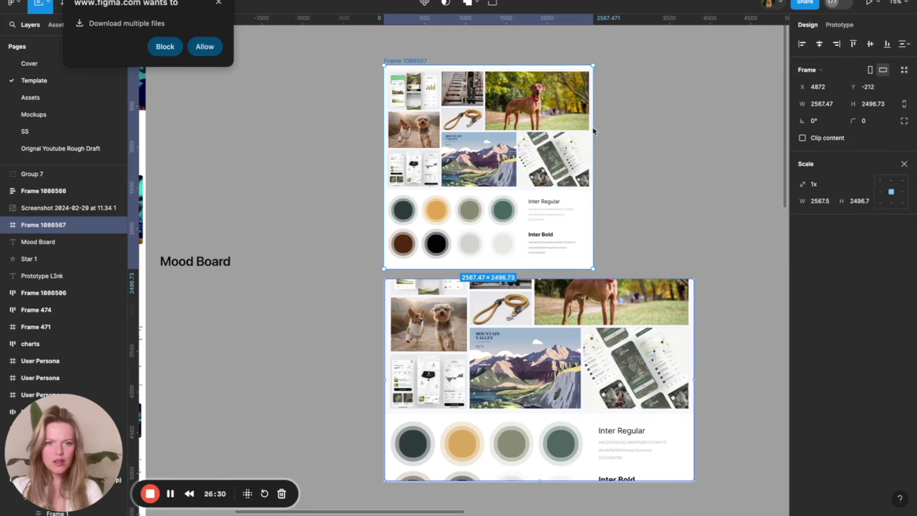
Add vertical auto layout to the mood board frame with top-centre alignment and 153 horizontal padding
{"action": "scroll", "coordinate": [594, 132], "scroll_direction": "up", "scroll_amount": 6}
{"action": "scroll", "coordinate": [596, 139], "scroll_direction": "down", "scroll_amount": 6}
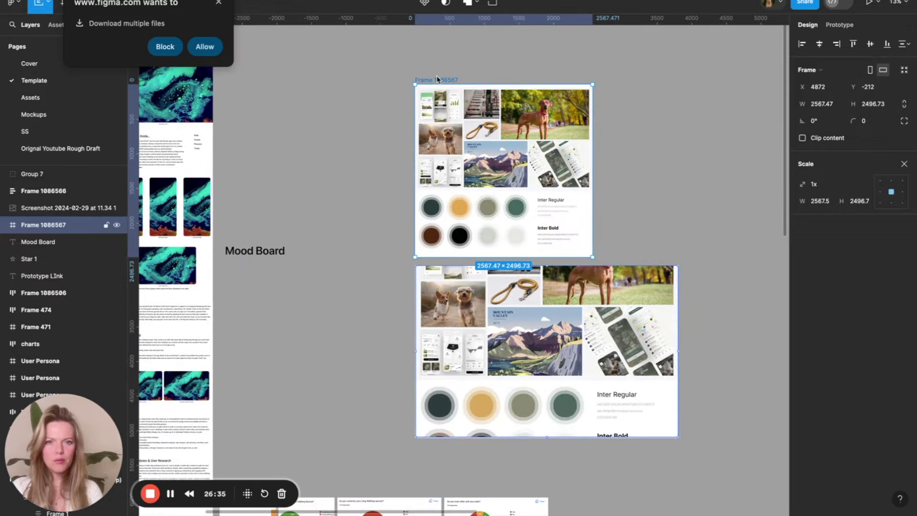
{"action": "key", "text": "shift+a"}
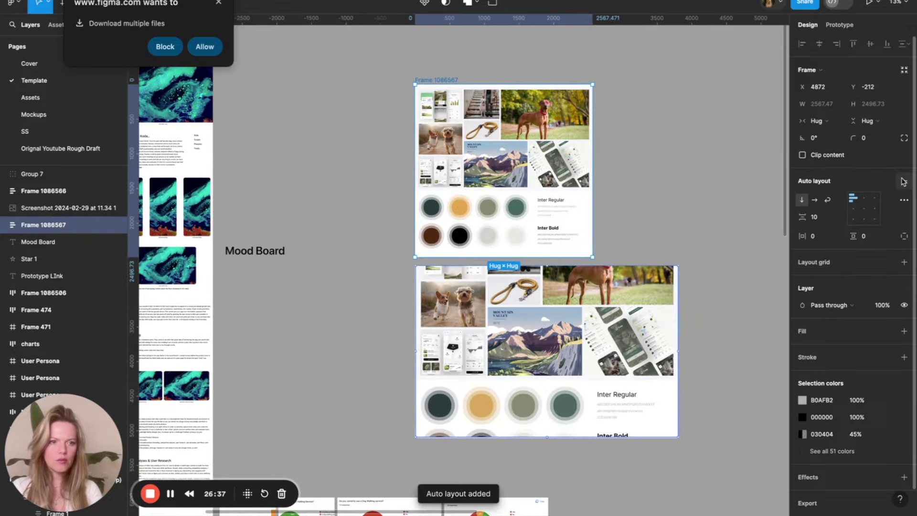
{"action": "left_click", "coordinate": [866, 199]}
{"action": "left_click_drag", "start_coordinate": [805, 238], "coordinate": [846, 237]}
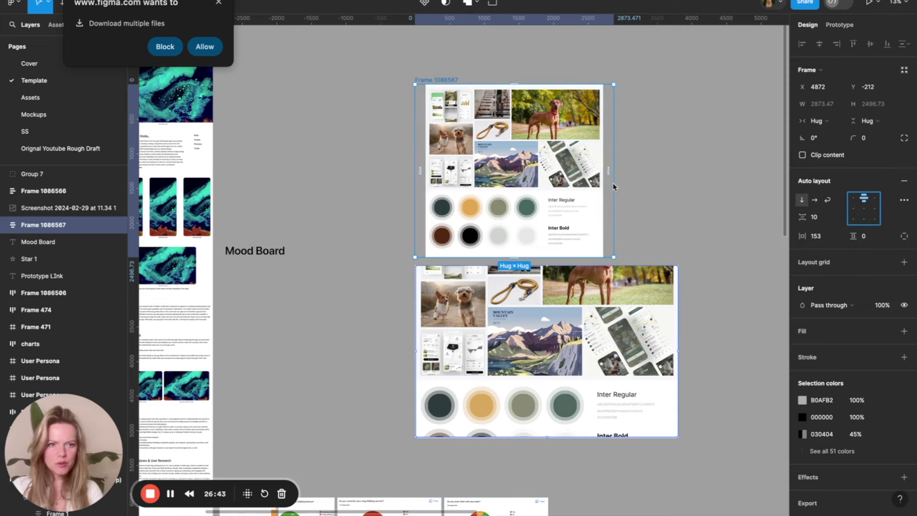
Make the mood board frame's width fixed and widen it to 3812 to match the screenshot below
{"action": "left_click", "coordinate": [821, 121]}
{"action": "left_click", "coordinate": [829, 108]}
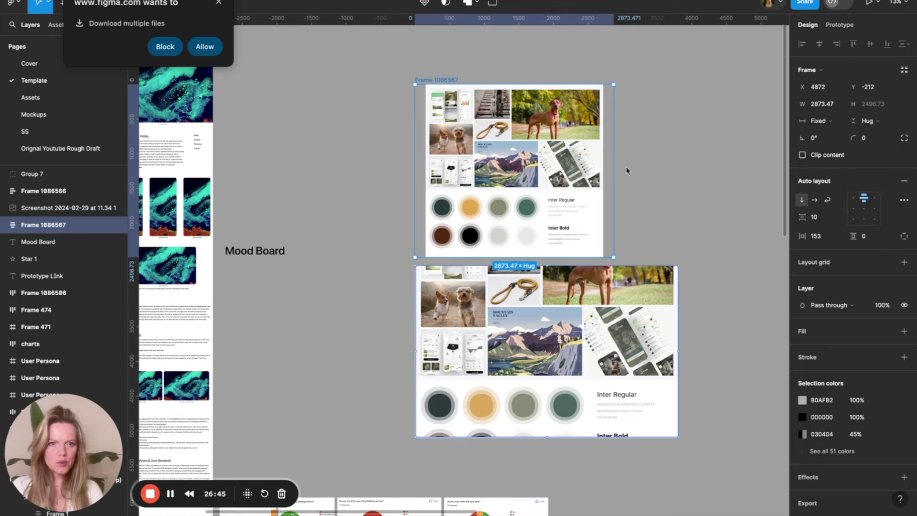
{"action": "left_click_drag", "start_coordinate": [615, 176], "coordinate": [679, 175]}
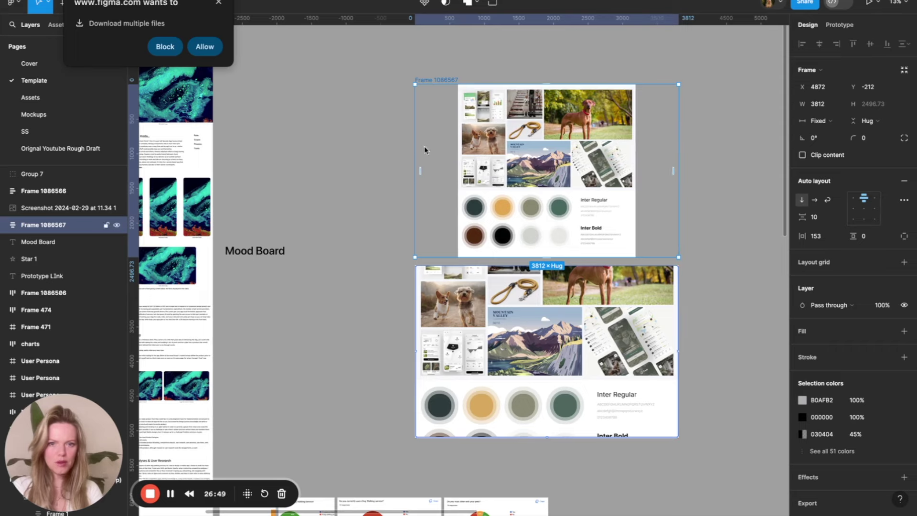
{"action": "scroll", "coordinate": [452, 208], "scroll_direction": "up", "scroll_amount": 3}
{"action": "scroll", "coordinate": [460, 209], "scroll_direction": "up", "scroll_amount": 3}
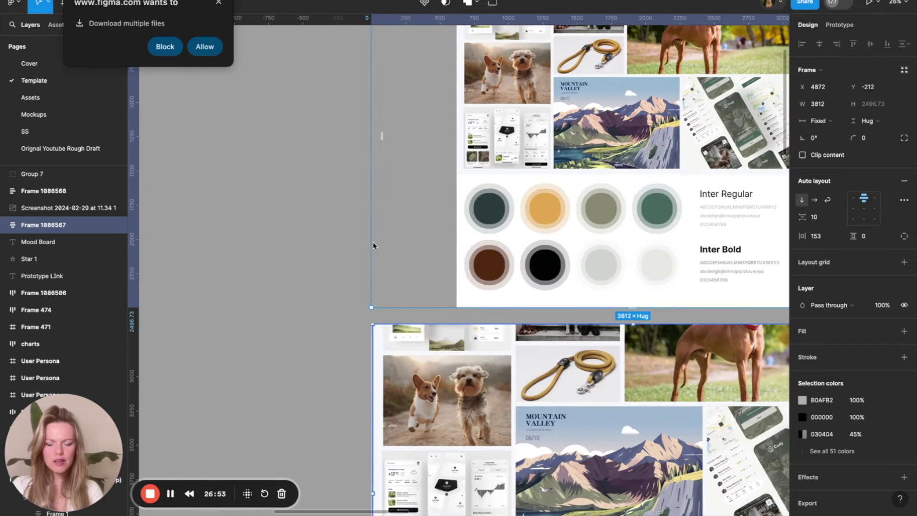
{"action": "scroll", "coordinate": [470, 319], "scroll_direction": "down", "scroll_amount": 5}
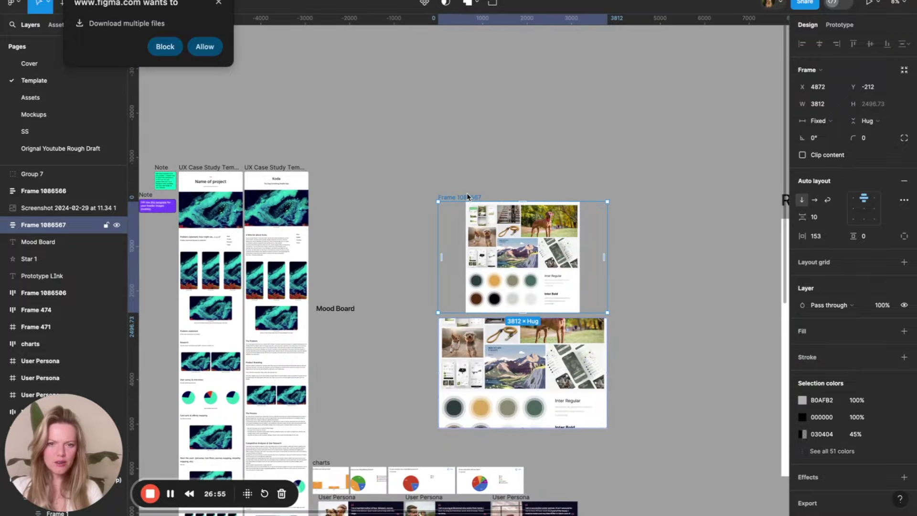
Rename the widened mood board frame as moodframe
{"action": "scroll", "coordinate": [465, 193], "scroll_direction": "up", "scroll_amount": 3}
{"action": "scroll", "coordinate": [466, 195], "scroll_direction": "up", "scroll_amount": 1}
{"action": "double_click", "coordinate": [442, 205]}
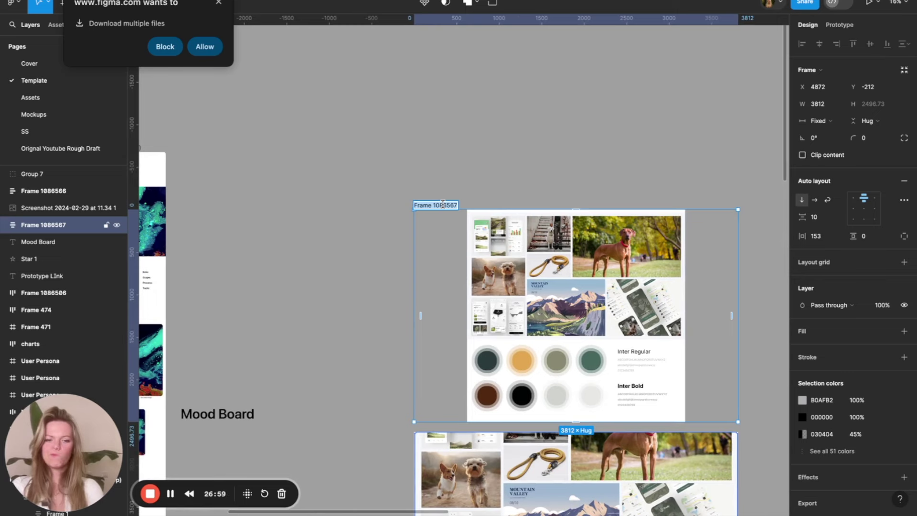
{"action": "type", "text": "moodframe"}
{"action": "key", "text": "Return"}
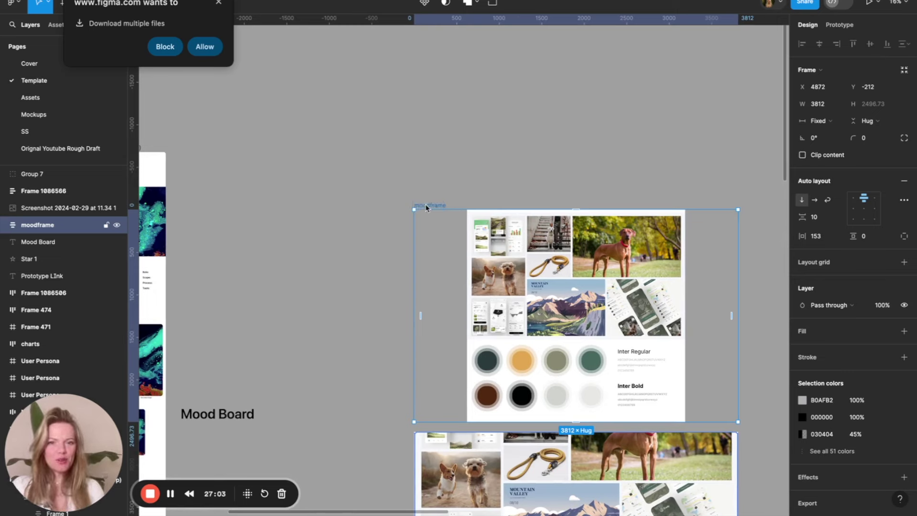
Export moodframe as a PNG at 2x and allow Figma to download multiple files
{"action": "scroll", "coordinate": [471, 203], "scroll_direction": "down", "scroll_amount": 4}
{"action": "scroll", "coordinate": [470, 203], "scroll_direction": "right", "scroll_amount": 1}
{"action": "scroll", "coordinate": [816, 459], "scroll_direction": "down", "scroll_amount": 1}
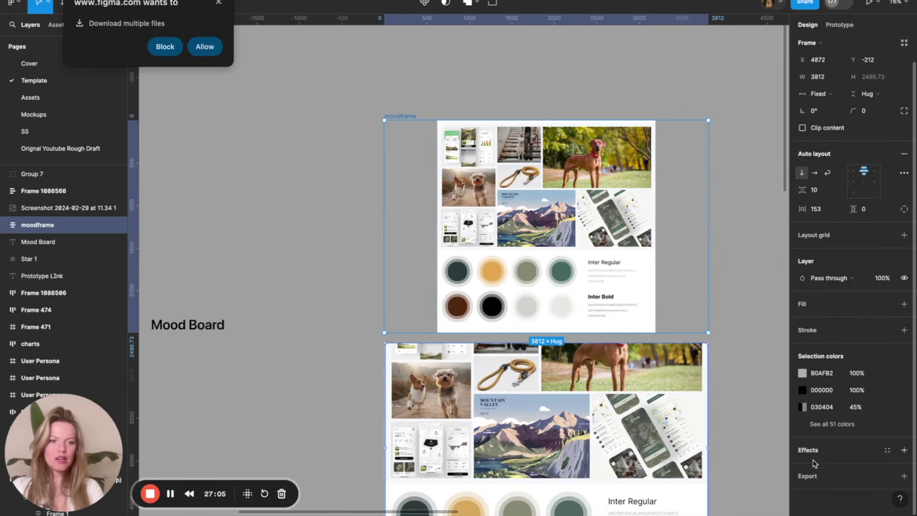
{"action": "left_click", "coordinate": [812, 476]}
{"action": "scroll", "coordinate": [815, 478], "scroll_direction": "down", "scroll_amount": 2}
{"action": "left_click", "coordinate": [802, 448]}
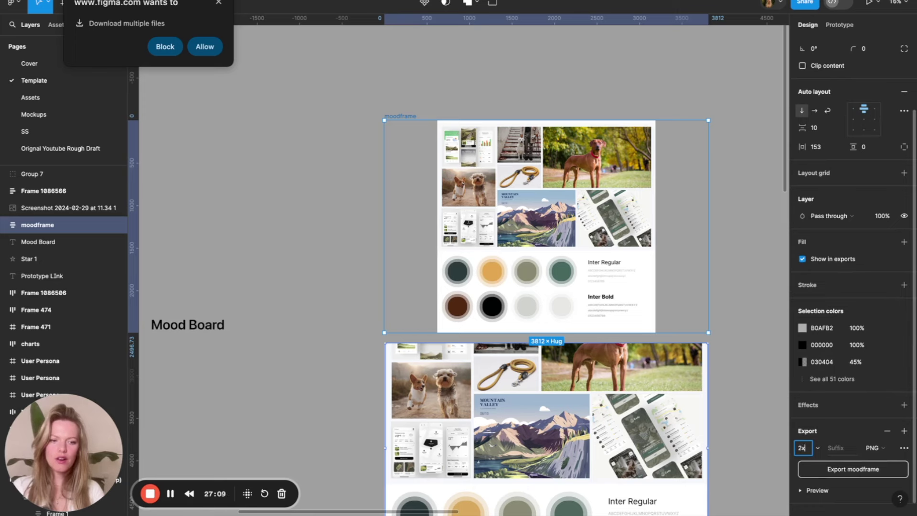
{"action": "left_click", "coordinate": [851, 474]}
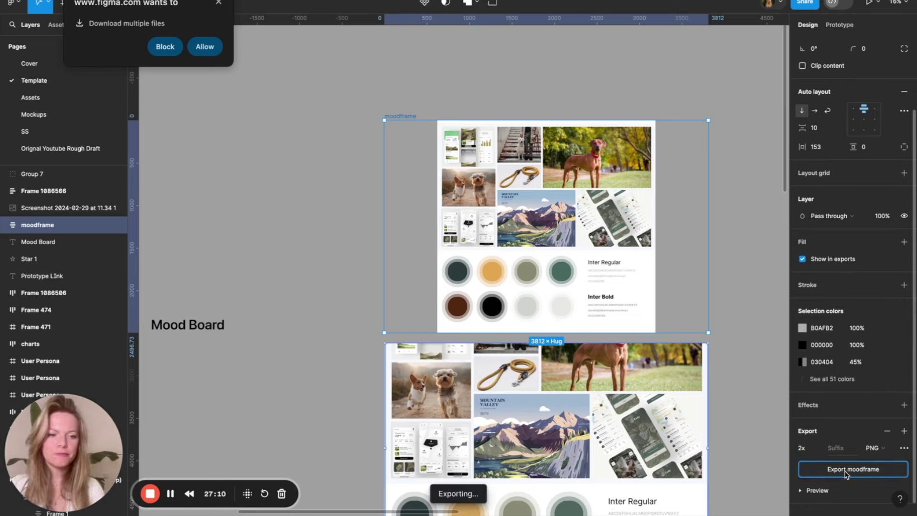
{"action": "left_click", "coordinate": [205, 47]}
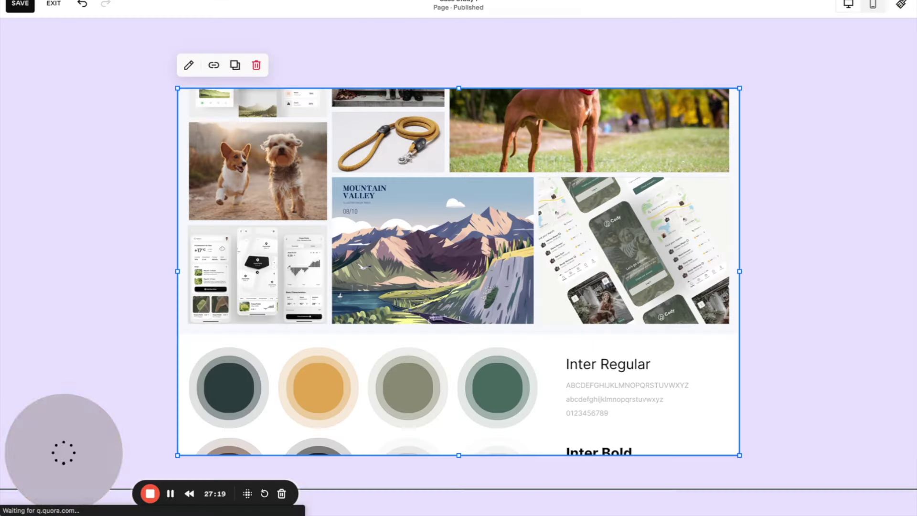
Switch to Squarespace and replace the Mood Board.png image with moodframe (1).png from the Downloads folder
{"action": "left_click", "coordinate": [190, 72]}
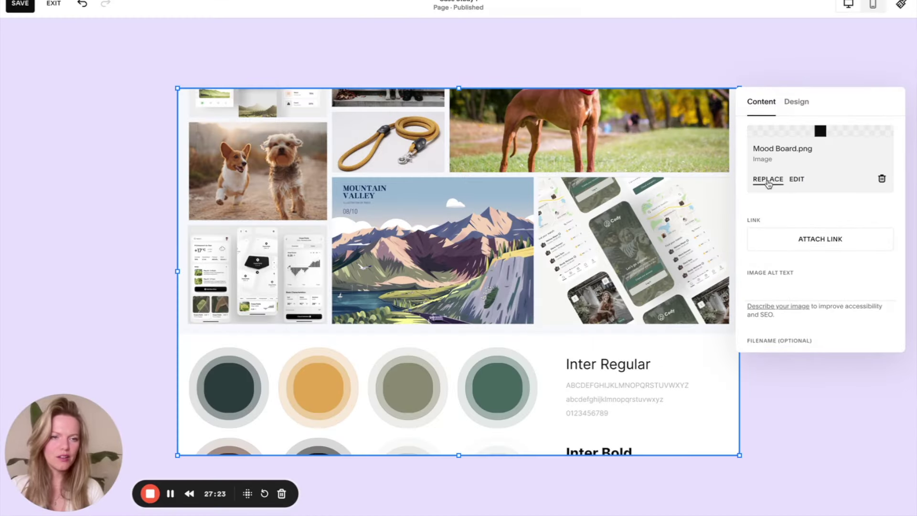
{"action": "left_click", "coordinate": [768, 181]}
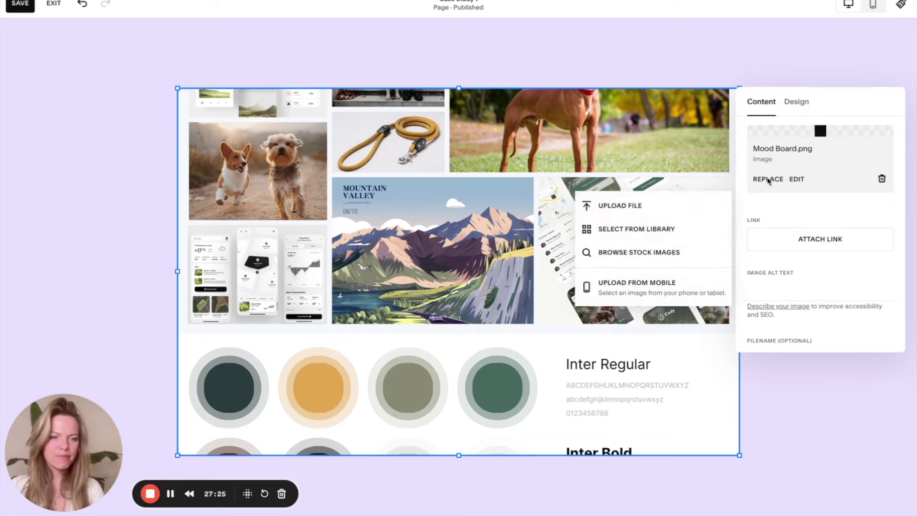
{"action": "left_click", "coordinate": [638, 213]}
{"action": "left_click", "coordinate": [393, 168]}
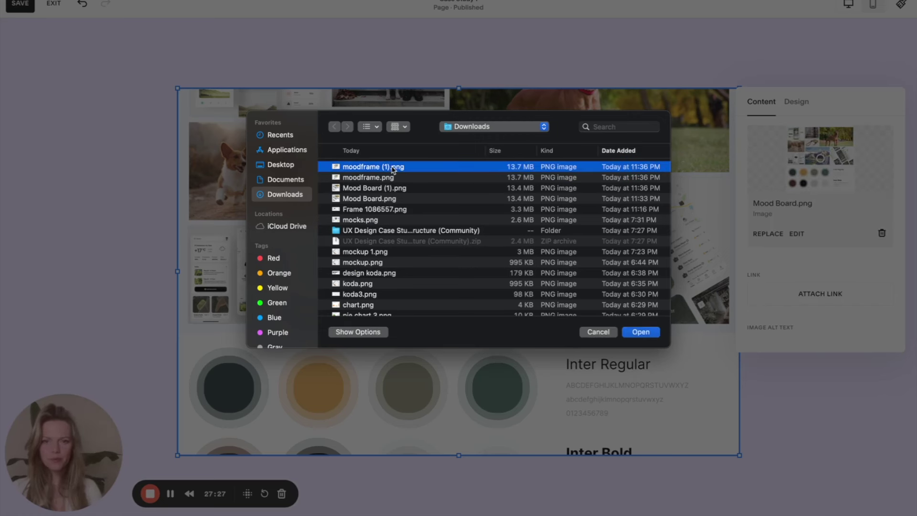
{"action": "left_click", "coordinate": [642, 332]}
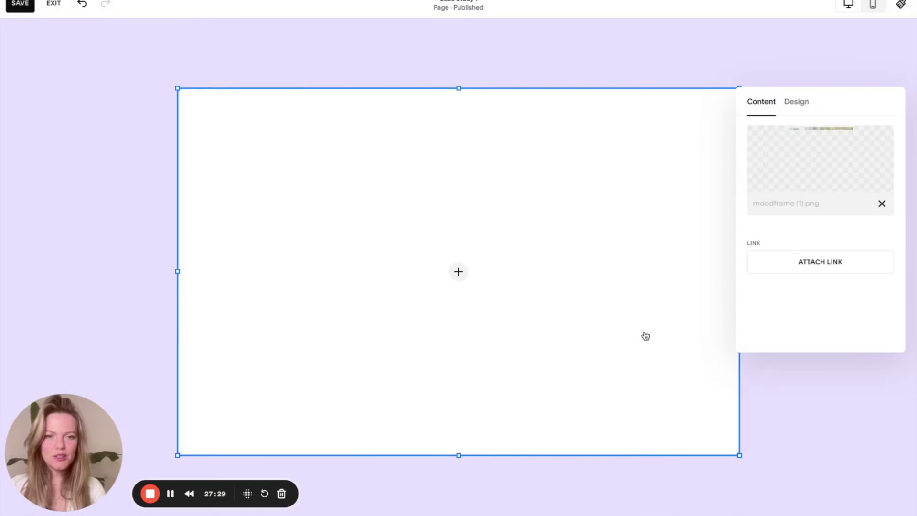
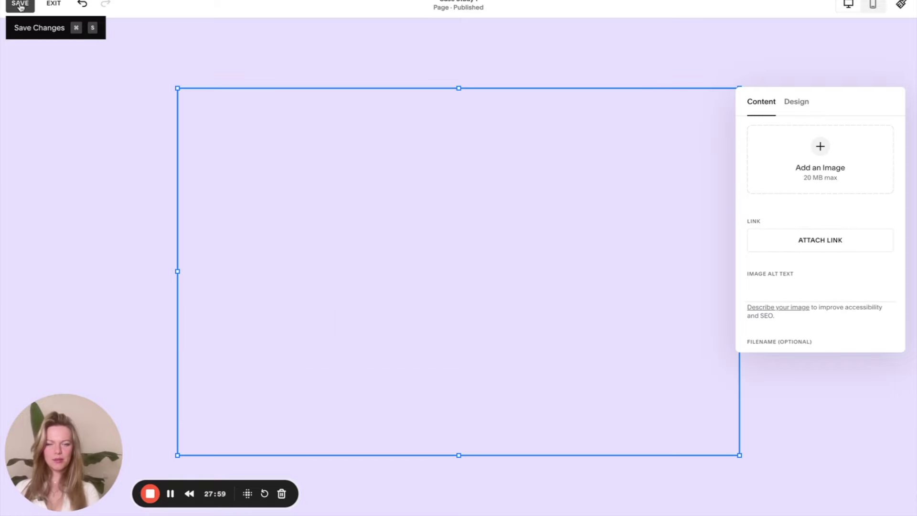
Save the page and check how the replaced mood board image fits within its section
{"action": "left_click", "coordinate": [20, 5]}
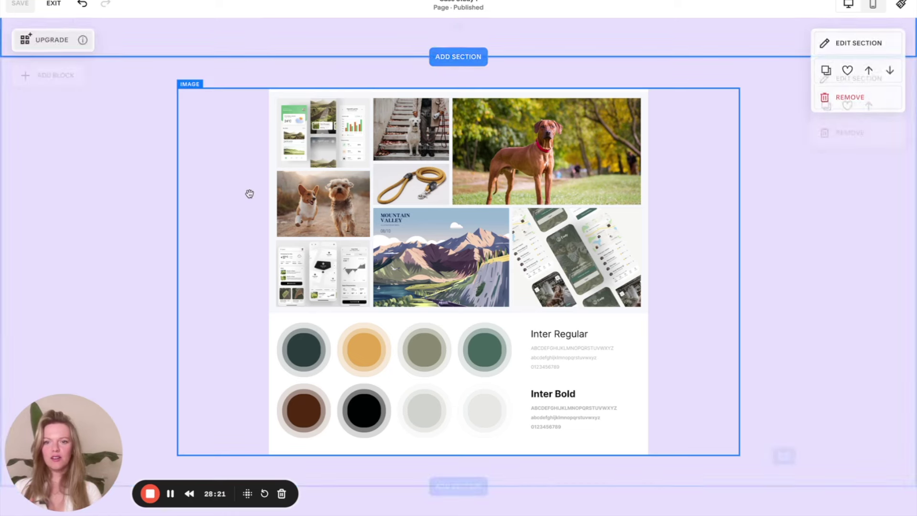
{"action": "left_click", "coordinate": [241, 260]}
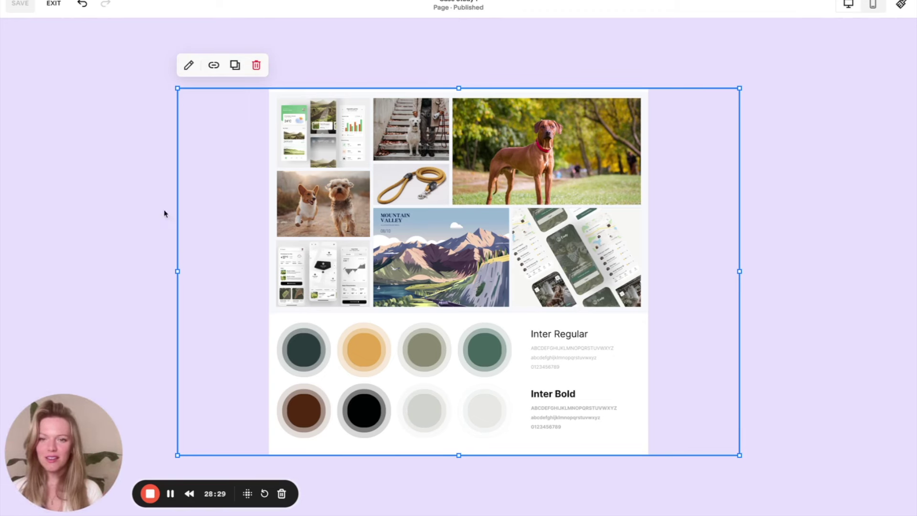
{"action": "left_click", "coordinate": [121, 223]}
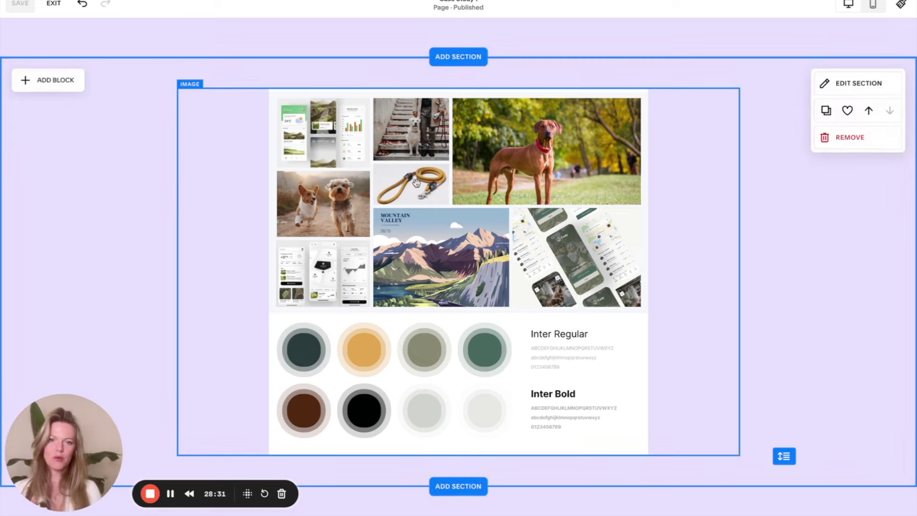
{"action": "scroll", "coordinate": [666, 266], "scroll_direction": "up", "scroll_amount": 5}
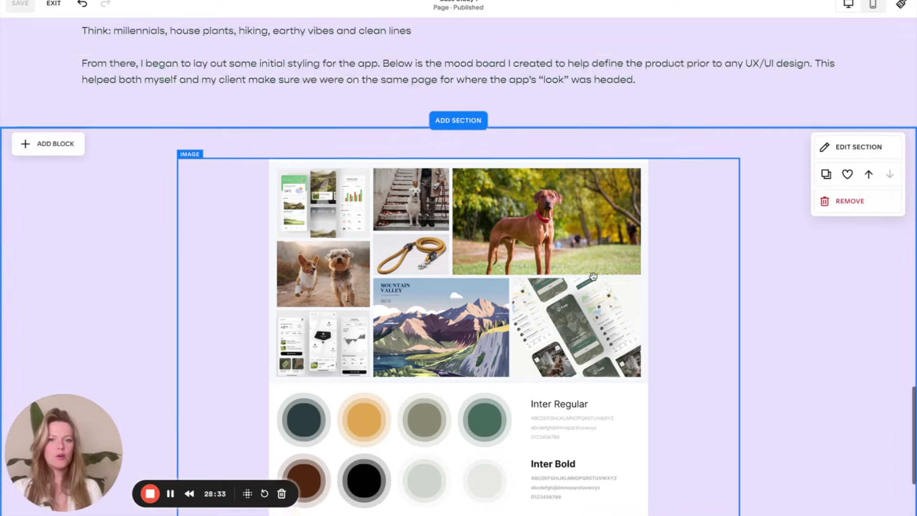
{"action": "scroll", "coordinate": [593, 277], "scroll_direction": "down", "scroll_amount": 6}
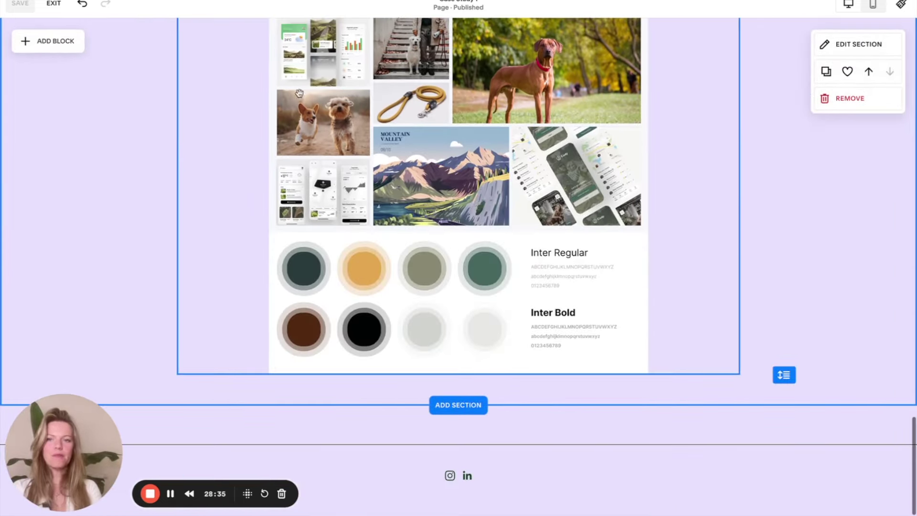
Switch to Figma and select the heading text "The Process" in the Koda case study for copying
{"action": "key", "text": "super+Tab"}
{"action": "scroll", "coordinate": [447, 261], "scroll_direction": "down", "scroll_amount": 3}
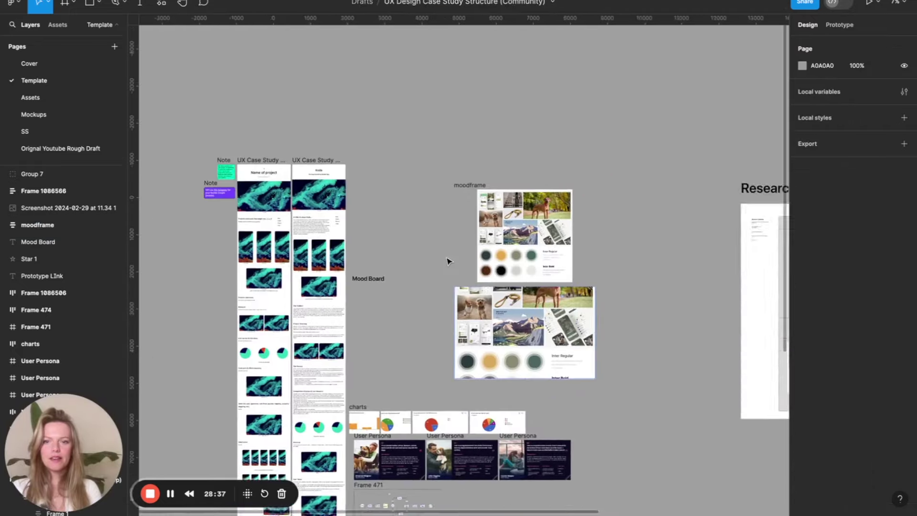
{"action": "scroll", "coordinate": [405, 312], "scroll_direction": "up", "scroll_amount": 6}
{"action": "scroll", "coordinate": [405, 311], "scroll_direction": "up", "scroll_amount": 2}
{"action": "scroll", "coordinate": [405, 311], "scroll_direction": "down", "scroll_amount": 3}
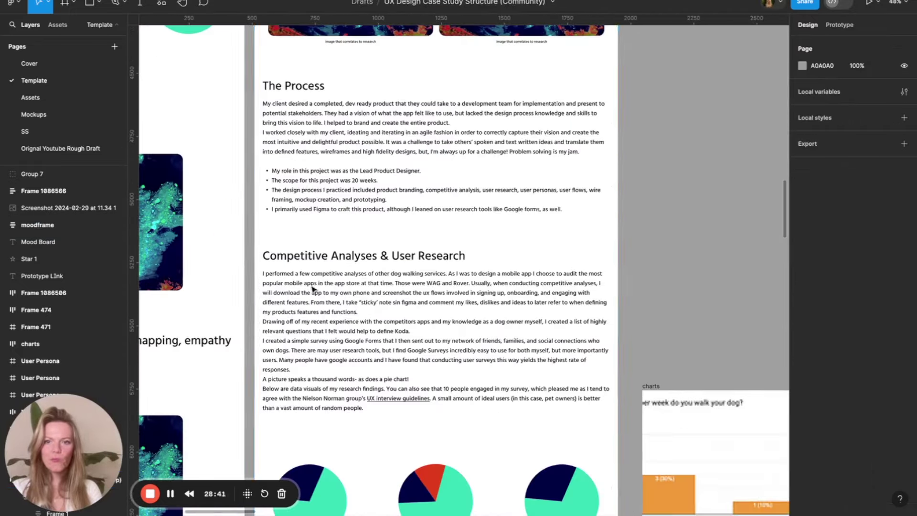
{"action": "double_click", "coordinate": [294, 82]}
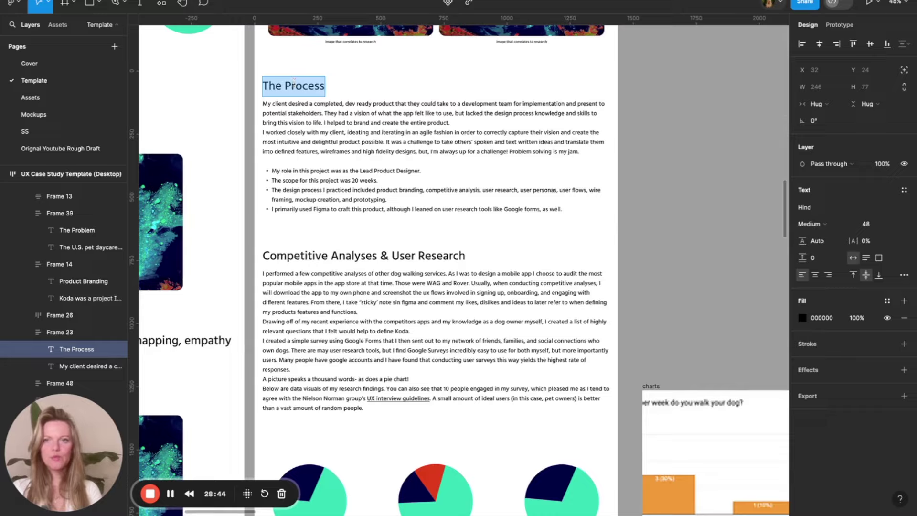
Switch to Squarespace, duplicate the Product Branding section and move the copy below the mood board image
{"action": "key", "text": "super+Tab"}
{"action": "scroll", "coordinate": [377, 268], "scroll_direction": "up", "scroll_amount": 5}
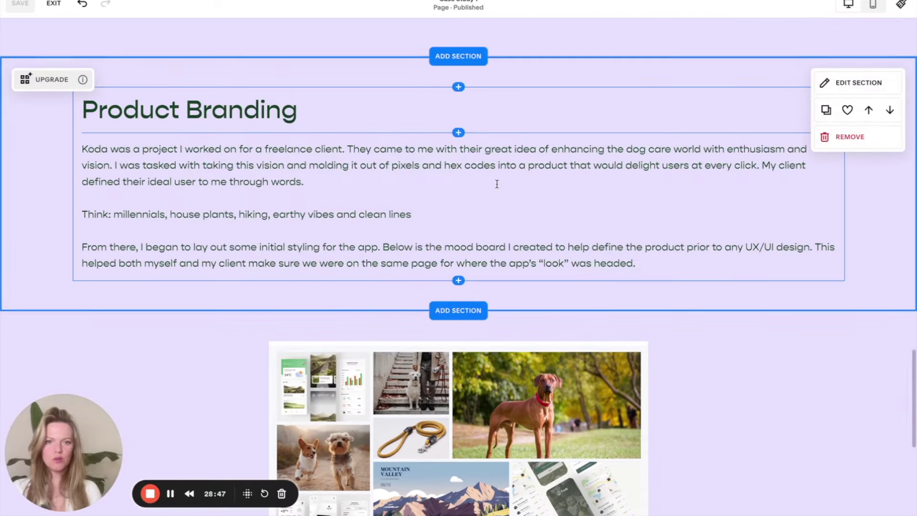
{"action": "left_click", "coordinate": [826, 110]}
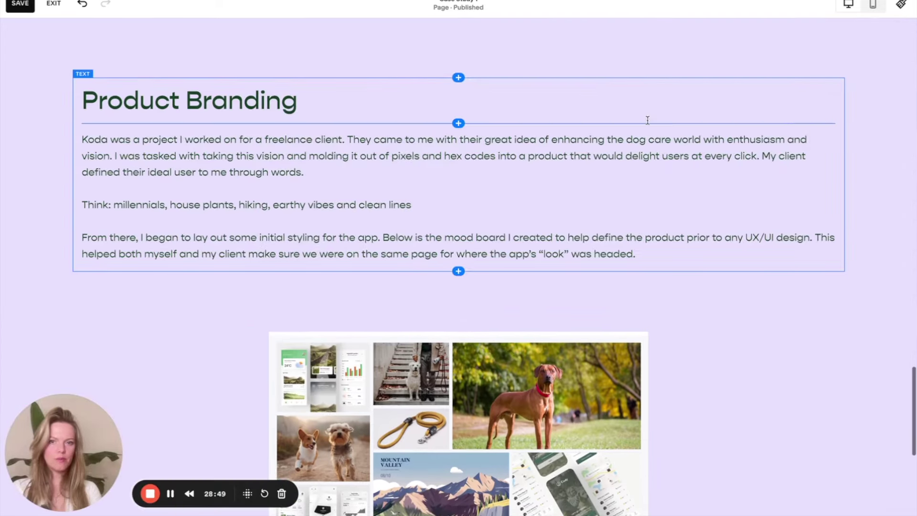
{"action": "left_click", "coordinate": [888, 99]}
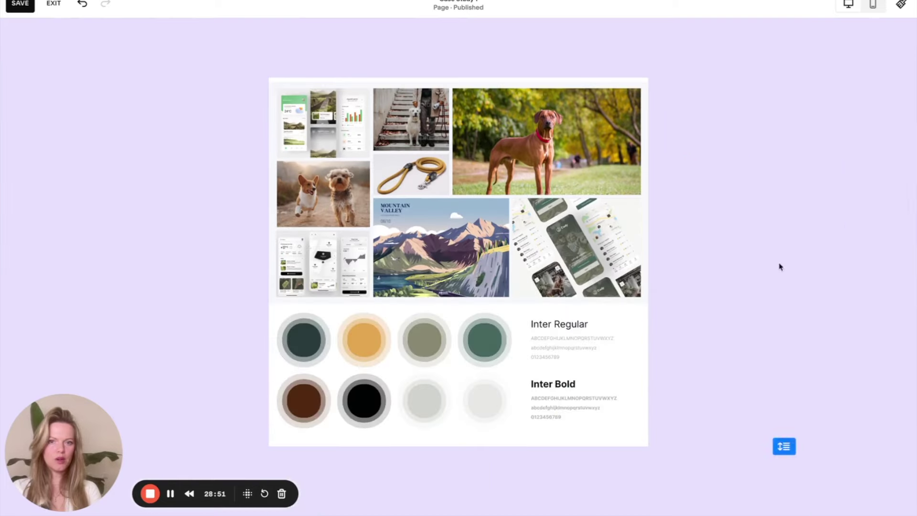
Replace the duplicated section's heading with "The Process"
{"action": "scroll", "coordinate": [781, 267], "scroll_direction": "down", "scroll_amount": 6}
{"action": "left_click_drag", "start_coordinate": [294, 204], "coordinate": [85, 202]}
{"action": "type", "text": "The Process"}
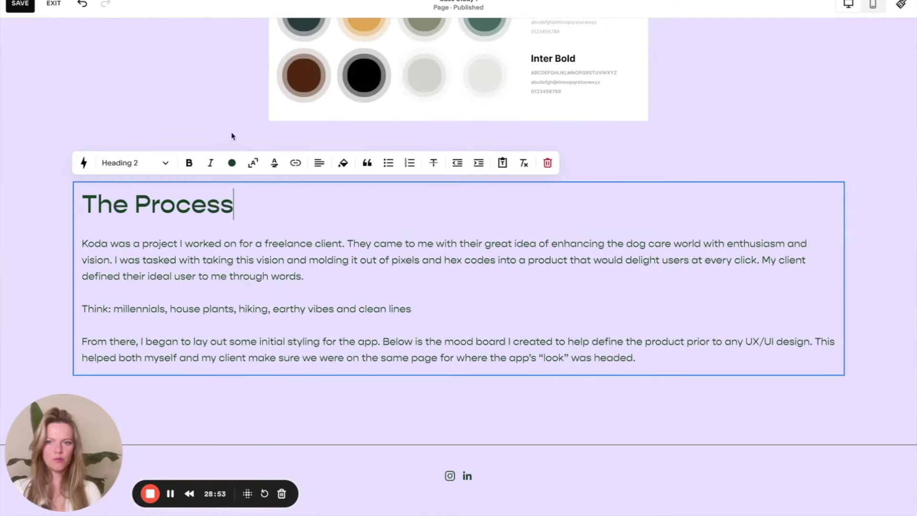
Copy The Process body text from Figma and paste it over the duplicated section's paragraphs in Squarespace
{"action": "key", "text": "ctrl+Tab"}
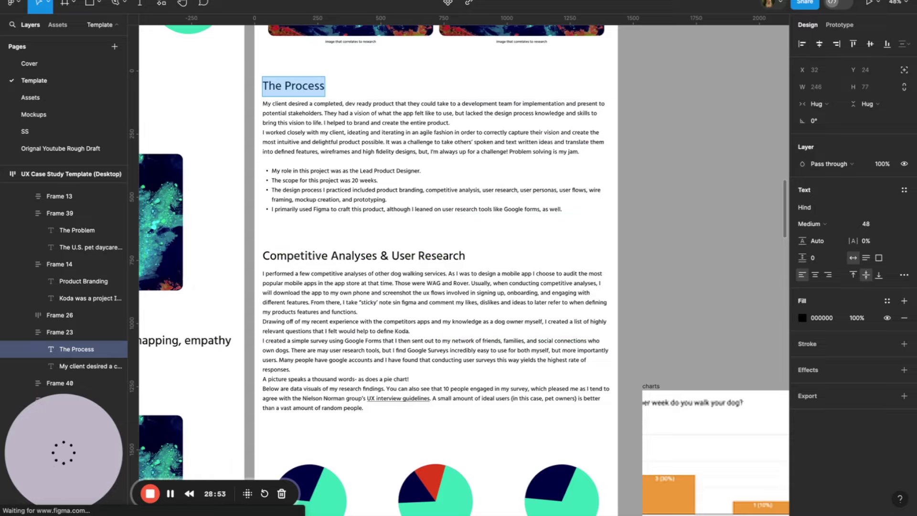
{"action": "left_click", "coordinate": [572, 210]}
{"action": "left_click_drag", "start_coordinate": [572, 210], "coordinate": [249, 66]}
{"action": "key", "text": "ctrl+c"}
{"action": "key", "text": "ctrl+shift+Tab"}
{"action": "triple_click", "coordinate": [242, 260]}
{"action": "key", "text": "super+shift+Down"}
{"action": "key", "text": "ctrl+v"}
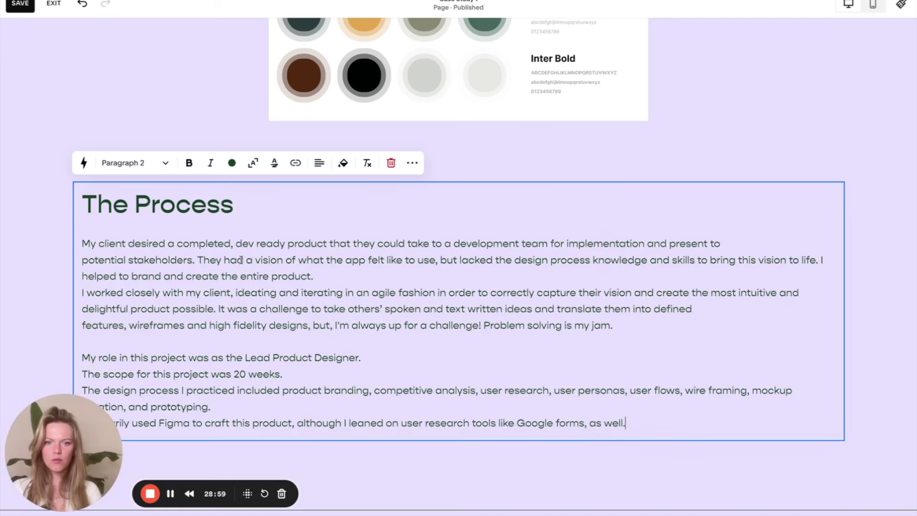
{"action": "scroll", "coordinate": [307, 361], "scroll_direction": "down", "scroll_amount": 2}
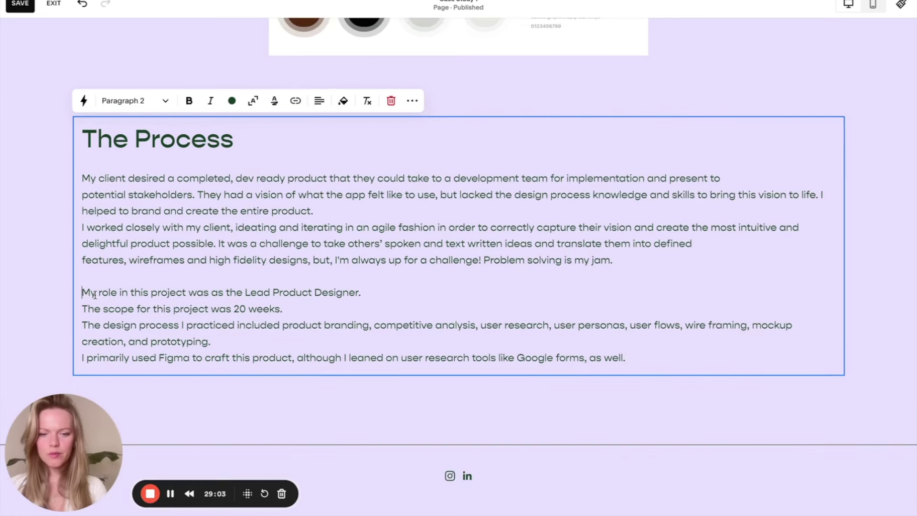
Add a bullet character and a space before each of the four role, scope, design process and Figma lines
{"action": "type", "text": "• "}
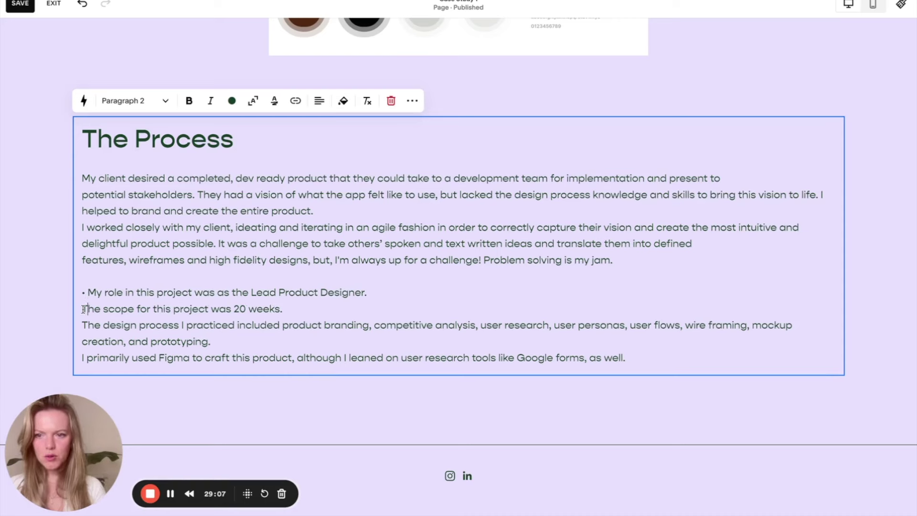
{"action": "type", "text": "•"}
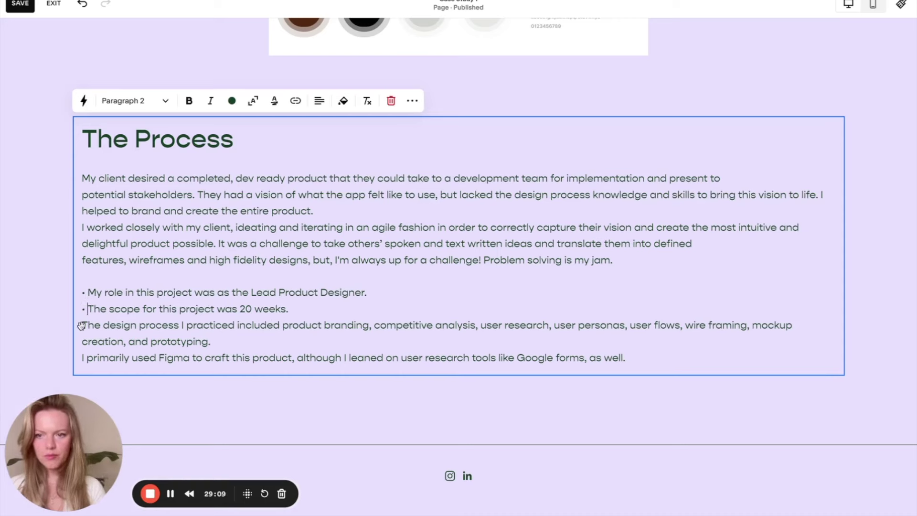
{"action": "left_click", "coordinate": [83, 326]}
{"action": "type", "text": "•"}
{"action": "type", "text": "•"}
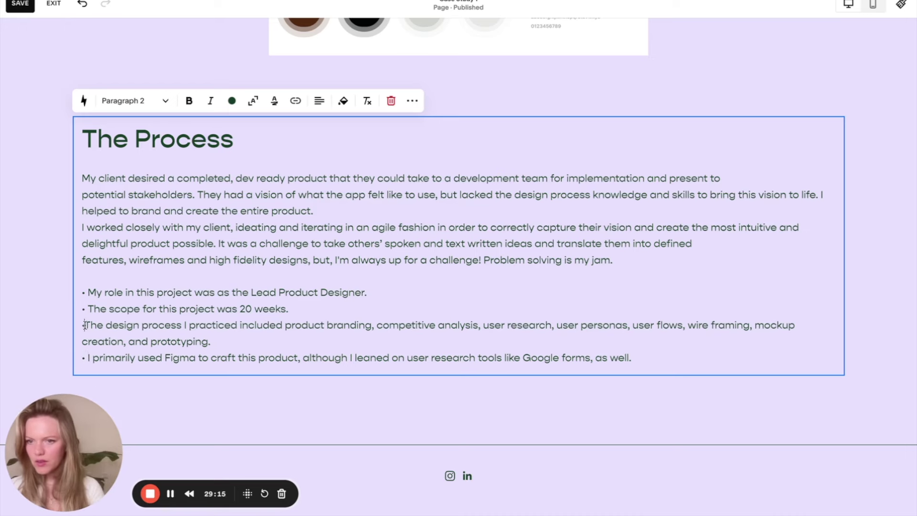
{"action": "left_click", "coordinate": [85, 326]}
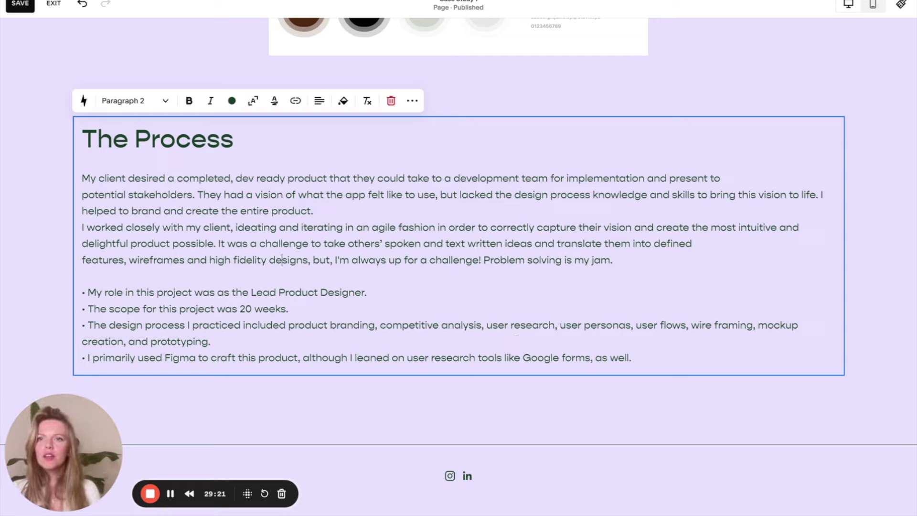
Switch to Figma and draw a circle about 307 px wide on the empty canvas beside The Process section
{"action": "key", "text": "super+Tab"}
{"action": "scroll", "coordinate": [365, 229], "scroll_direction": "up", "scroll_amount": 1}
{"action": "scroll", "coordinate": [365, 229], "scroll_direction": "down", "scroll_amount": 3}
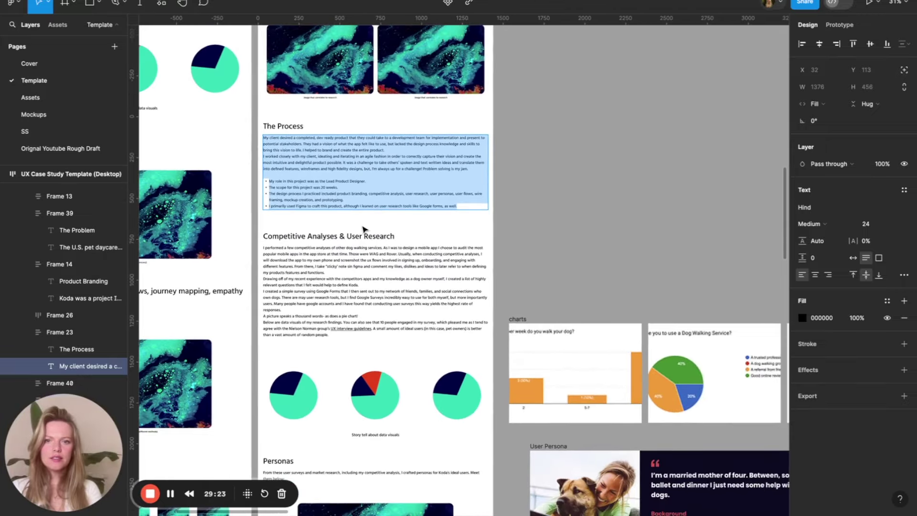
{"action": "scroll", "coordinate": [363, 229], "scroll_direction": "down", "scroll_amount": 4}
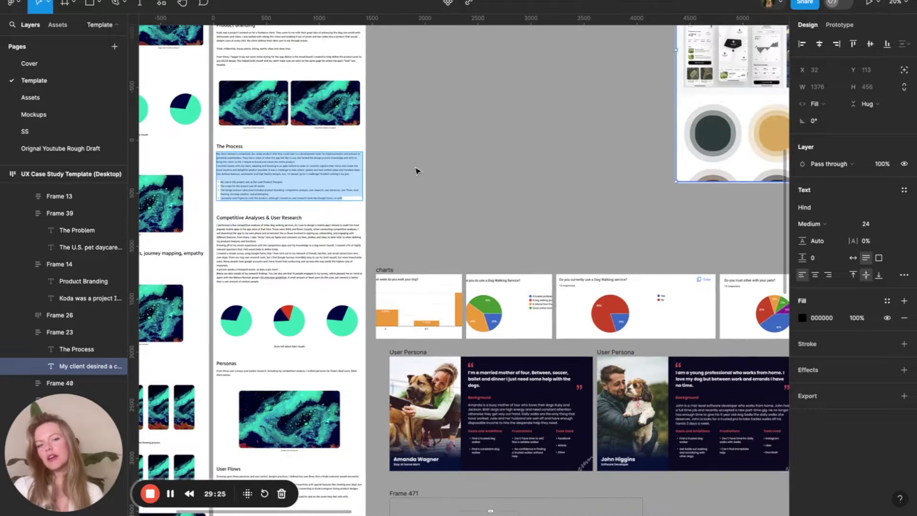
{"action": "key", "text": "Escape"}
{"action": "scroll", "coordinate": [409, 166], "scroll_direction": "up", "scroll_amount": 4}
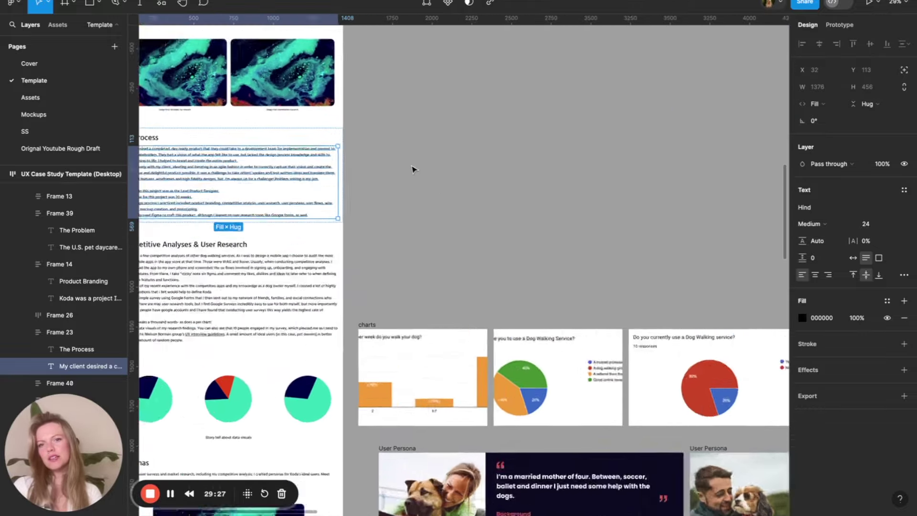
{"action": "left_click", "coordinate": [508, 201]}
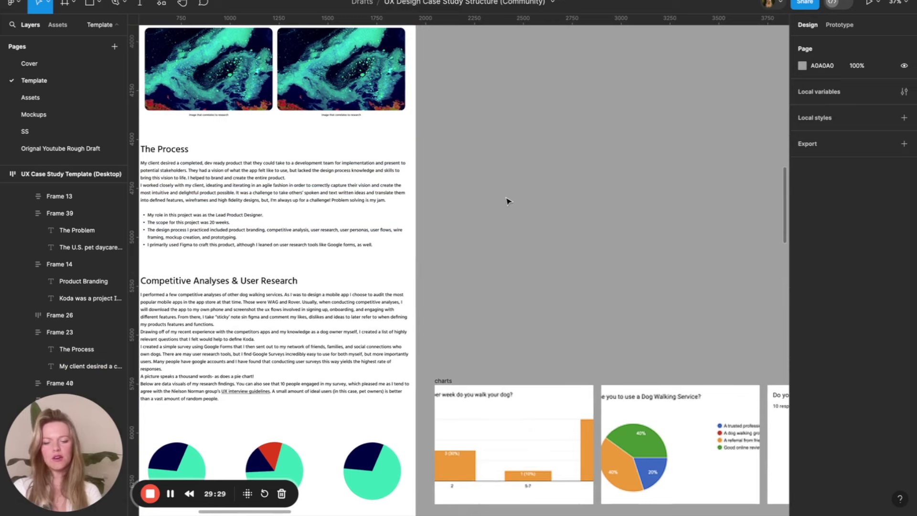
{"action": "key", "text": "o"}
{"action": "mouse_move", "coordinate": [502, 199]}
{"action": "left_mouse_down"}
{"action": "mouse_move", "coordinate": [543, 224]}
{"action": "mouse_move", "coordinate": [528, 211]}
{"action": "left_mouse_up"}
{"action": "scroll", "coordinate": [528, 211], "scroll_direction": "up", "scroll_amount": 3}
{"action": "left_click", "coordinate": [650, 201]}
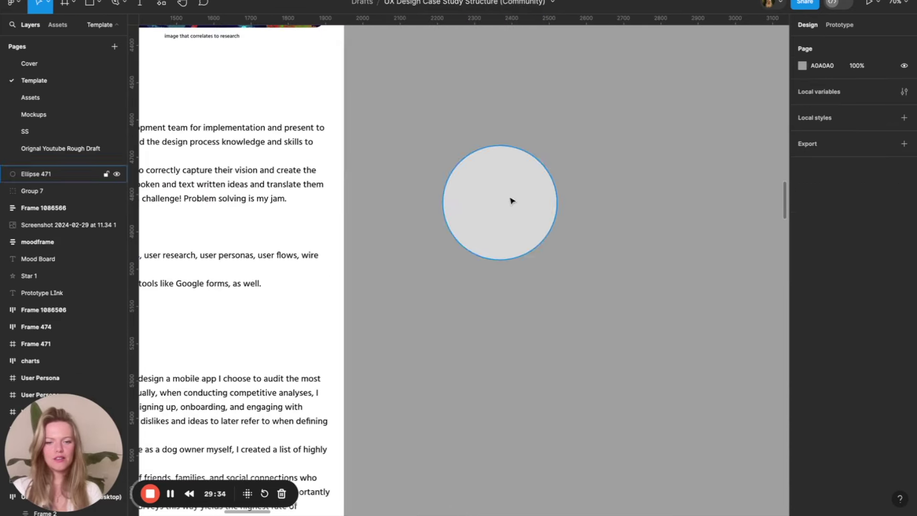
Add a text box reading "Step 1" inside the circle and center-align its text
{"action": "key", "text": "t"}
{"action": "left_click_drag", "start_coordinate": [463, 187], "coordinate": [530, 203]}
{"action": "type", "text": "Step 1"}
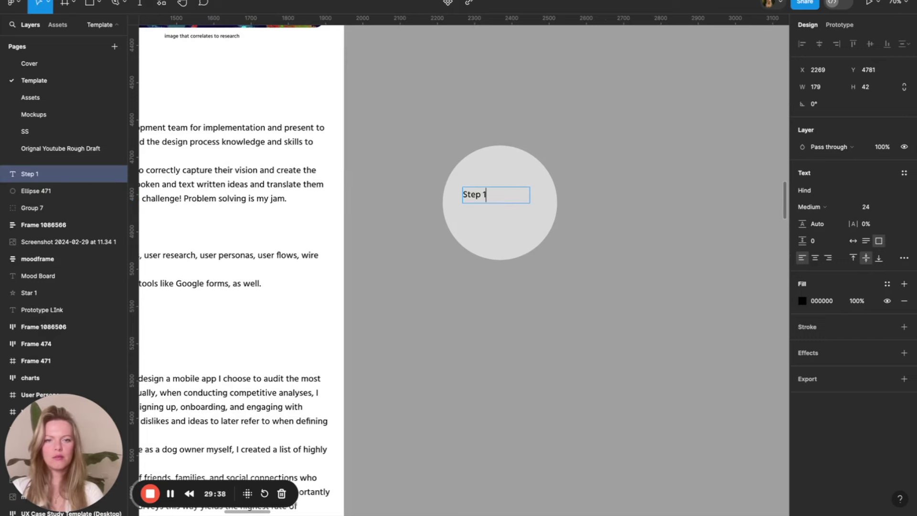
{"action": "key", "text": "Escape"}
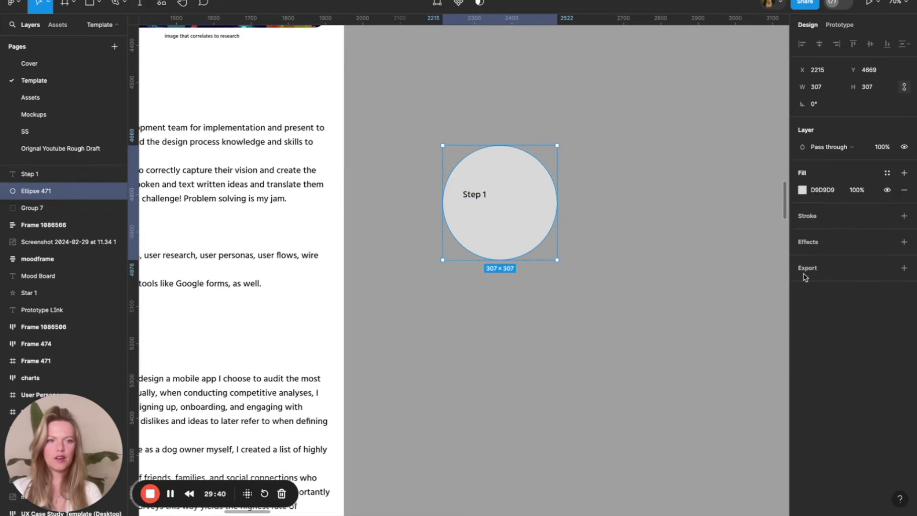
{"action": "left_click", "coordinate": [816, 257]}
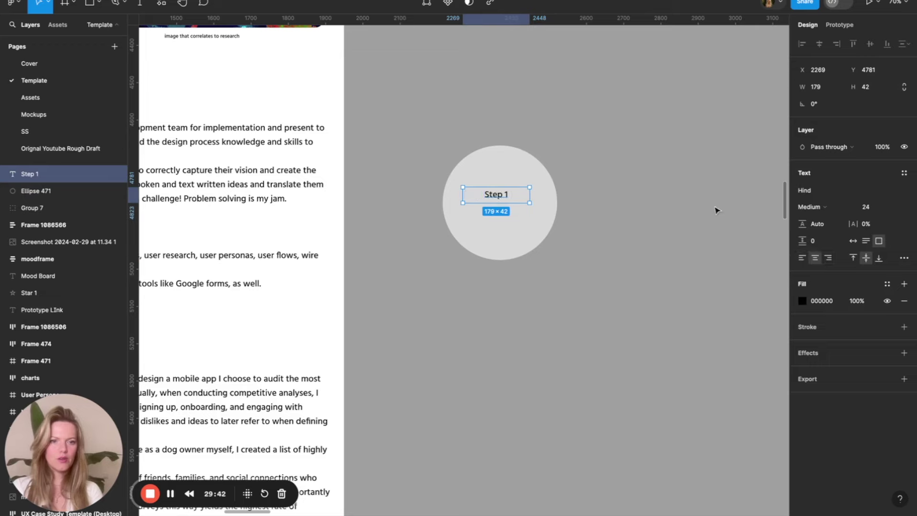
{"action": "left_click", "coordinate": [639, 165]}
Draw a horizontal arrow pointing right from the Step 1 circle using the Arrow tool
{"action": "scroll", "coordinate": [637, 164], "scroll_direction": "down", "scroll_amount": 5}
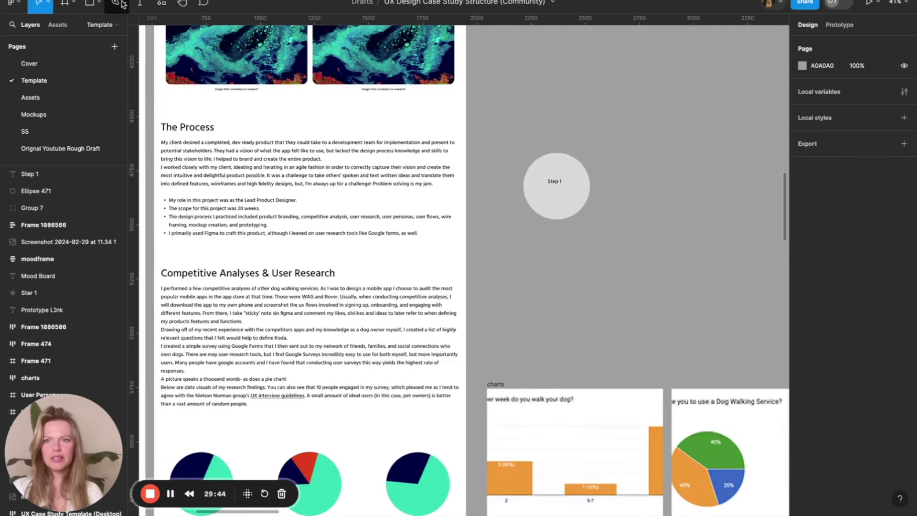
{"action": "left_click", "coordinate": [123, 4]}
{"action": "left_click", "coordinate": [98, 4]}
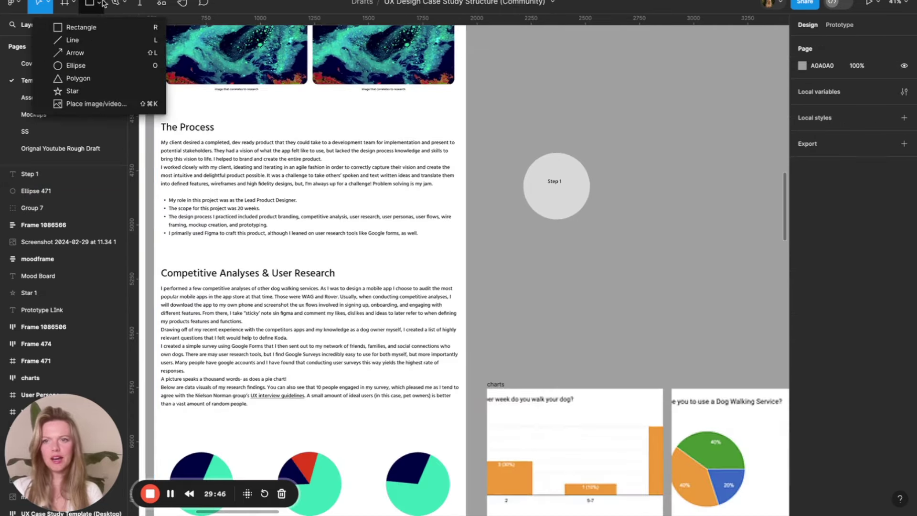
{"action": "left_click", "coordinate": [75, 53]}
{"action": "left_click_drag", "start_coordinate": [584, 183], "coordinate": [663, 197]}
{"action": "left_click", "coordinate": [663, 199]}
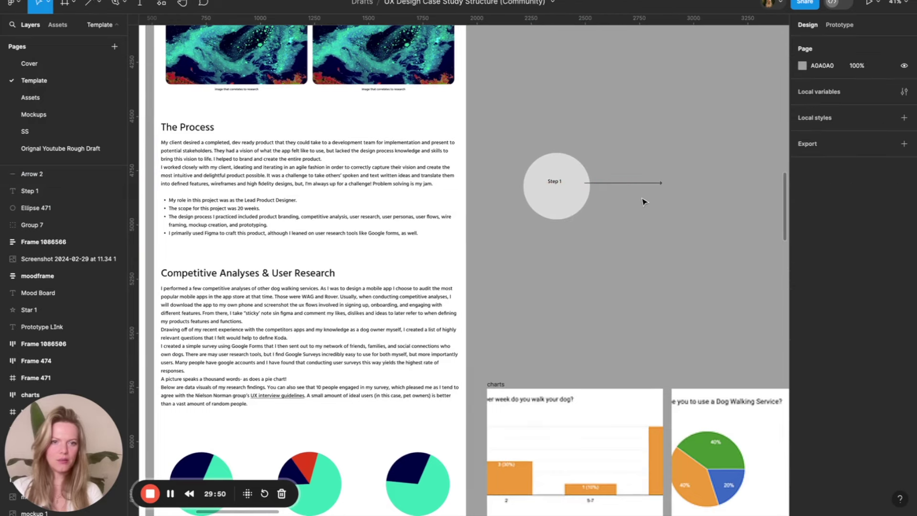
Wrap the circle and its Step 1 label in an auto layout frame and duplicate it near the arrow's tip
{"action": "scroll", "coordinate": [595, 191], "scroll_direction": "right", "scroll_amount": 3}
{"action": "left_click", "coordinate": [479, 184]}
{"action": "left_click", "coordinate": [481, 185], "text": "shift"}
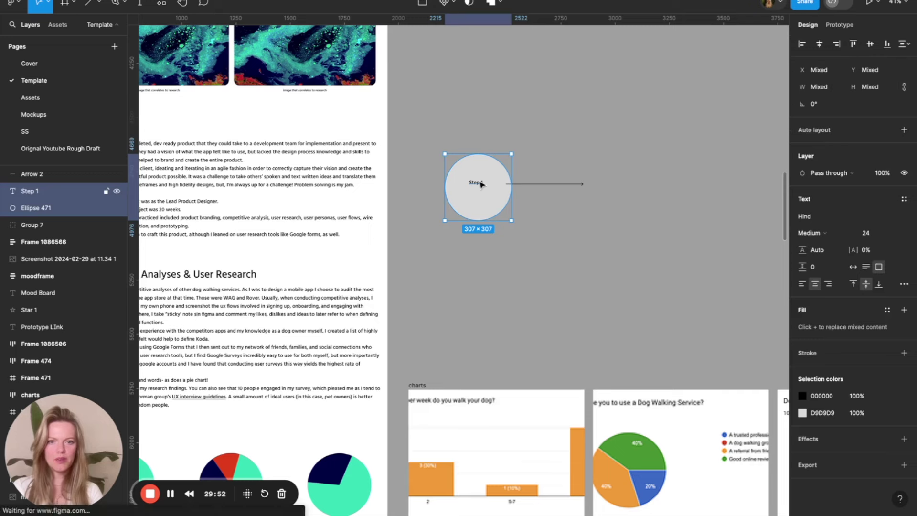
{"action": "key", "text": "shift+a"}
{"action": "key", "text": "ctrl+d"}
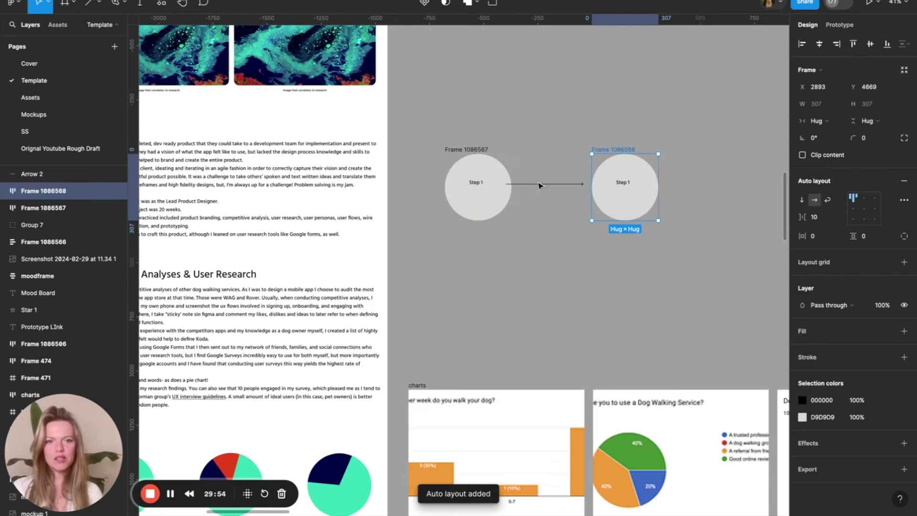
Shorten the arrow to about 166 px and move the duplicated circle against its tip
{"action": "left_click_drag", "start_coordinate": [616, 151], "coordinate": [609, 151]}
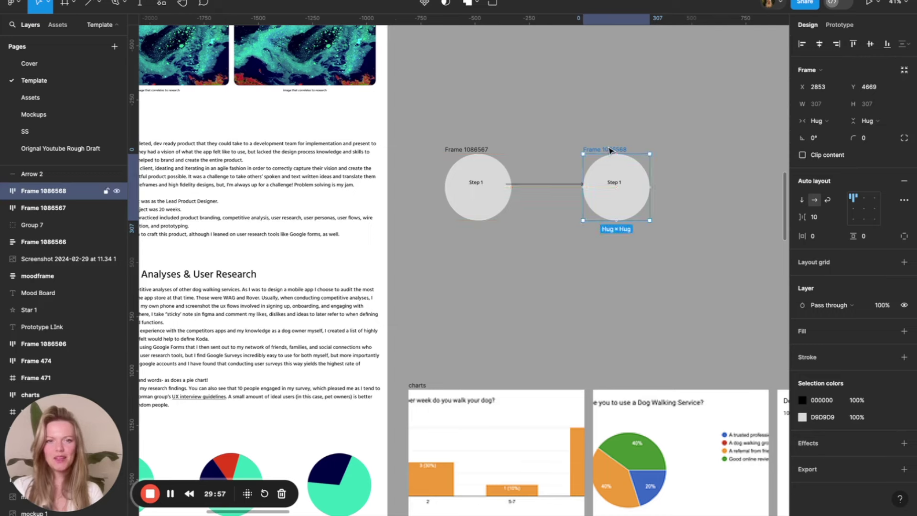
{"action": "left_click", "coordinate": [578, 184]}
{"action": "left_click_drag", "start_coordinate": [582, 185], "coordinate": [542, 184]}
{"action": "left_click_drag", "start_coordinate": [614, 156], "coordinate": [572, 155]}
Duplicate the arrow and second circle together, placing the copy directly to the right as a third step
{"action": "left_click", "coordinate": [531, 185], "text": "shift"}
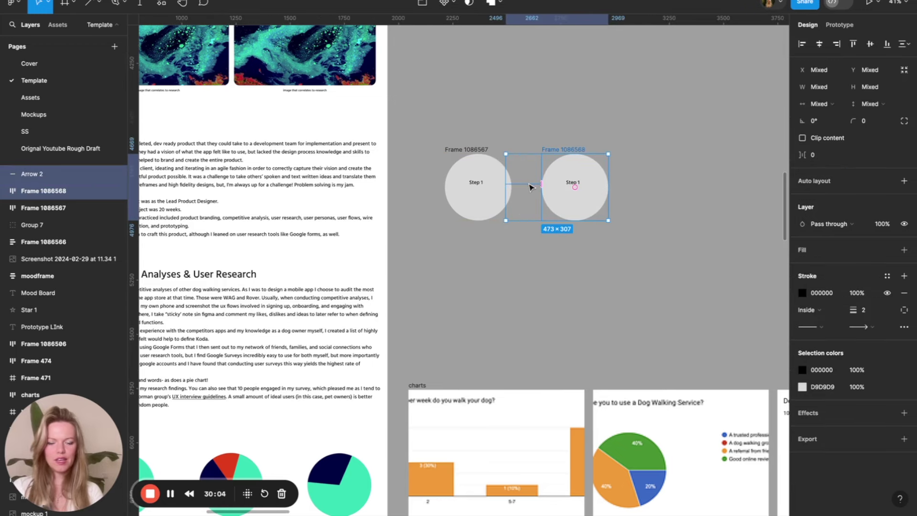
{"action": "left_click_drag", "start_coordinate": [531, 187], "coordinate": [632, 185]}
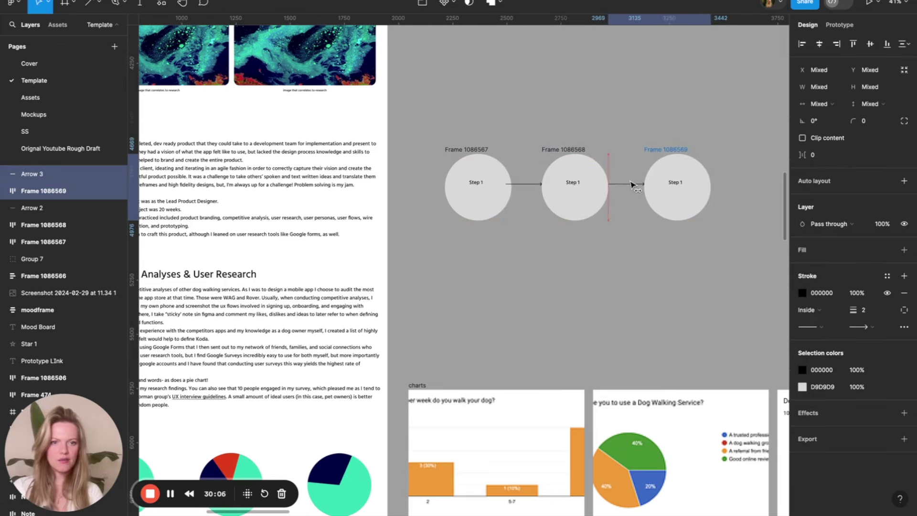
{"action": "scroll", "coordinate": [632, 184], "scroll_direction": "right", "scroll_amount": 2}
{"action": "scroll", "coordinate": [631, 184], "scroll_direction": "down", "scroll_amount": 1}
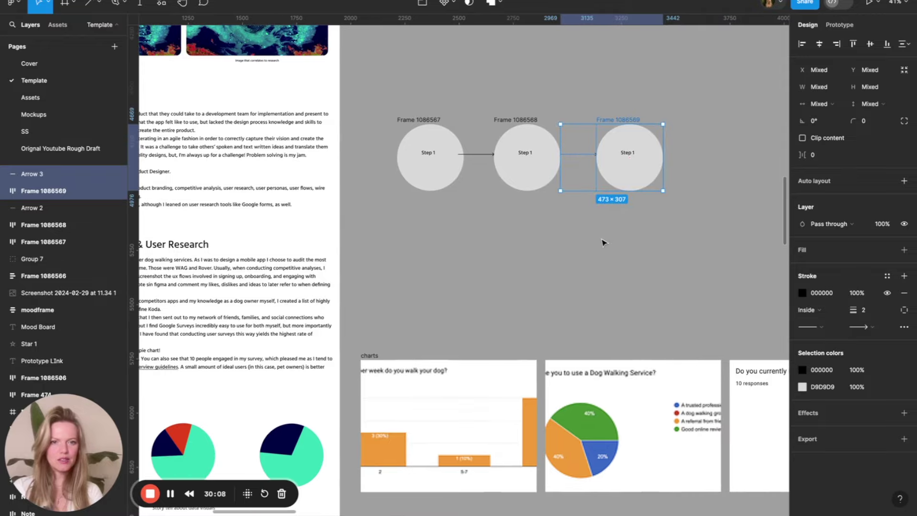
{"action": "scroll", "coordinate": [603, 243], "scroll_direction": "right", "scroll_amount": 1}
{"action": "scroll", "coordinate": [603, 242], "scroll_direction": "up", "scroll_amount": 1}
{"action": "left_click", "coordinate": [602, 242]}
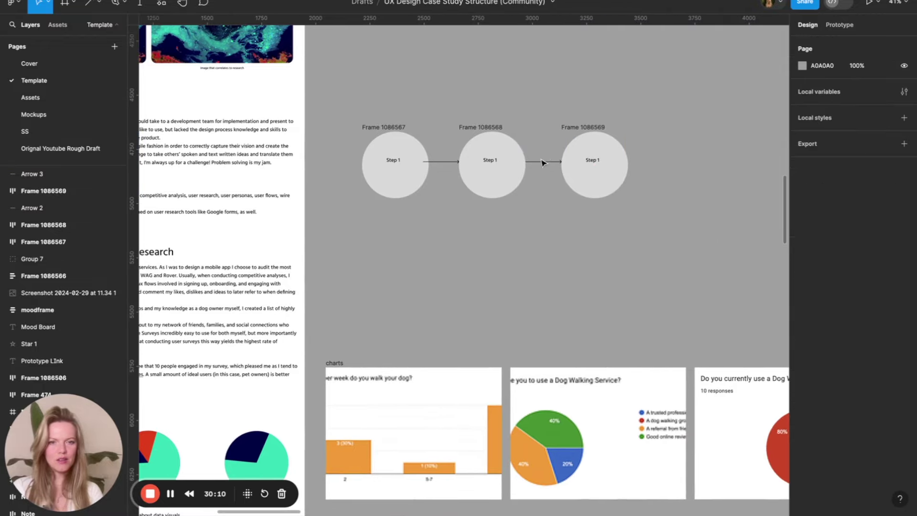
{"action": "scroll", "coordinate": [543, 156], "scroll_direction": "down", "scroll_amount": 5}
{"action": "scroll", "coordinate": [517, 147], "scroll_direction": "up", "scroll_amount": 2}
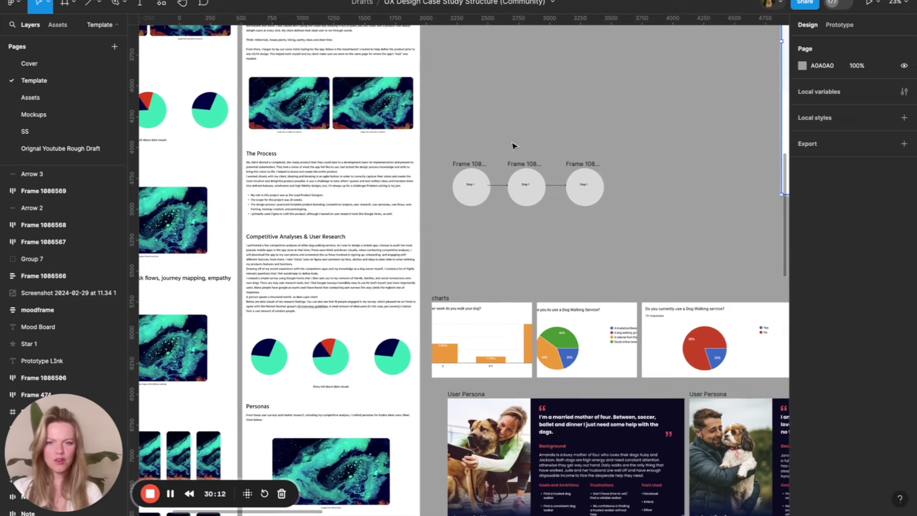
{"action": "scroll", "coordinate": [510, 150], "scroll_direction": "down", "scroll_amount": 1}
{"action": "scroll", "coordinate": [510, 150], "scroll_direction": "right", "scroll_amount": 1}
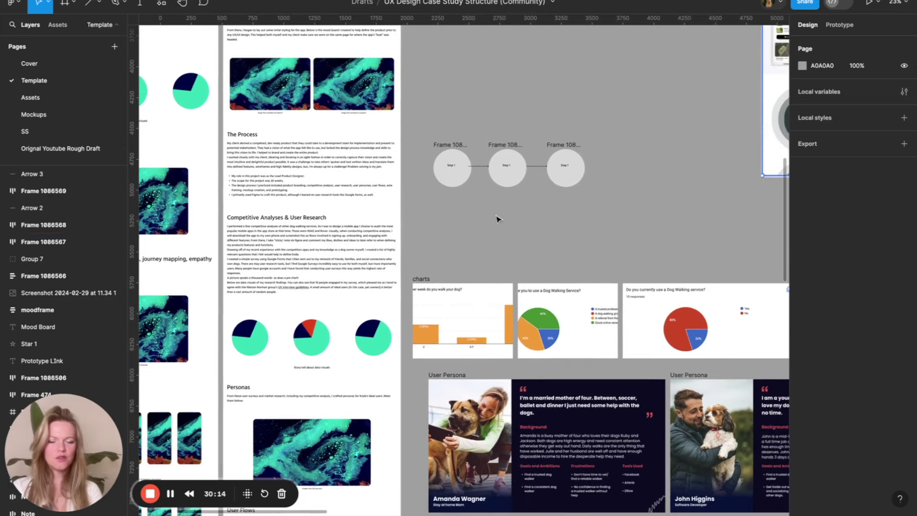
Group the three Step 1 circles and the two connecting arrows into a single group
{"action": "scroll", "coordinate": [452, 146], "scroll_direction": "up", "scroll_amount": 3}
{"action": "scroll", "coordinate": [449, 146], "scroll_direction": "up", "scroll_amount": 1}
{"action": "left_click", "coordinate": [489, 177]}
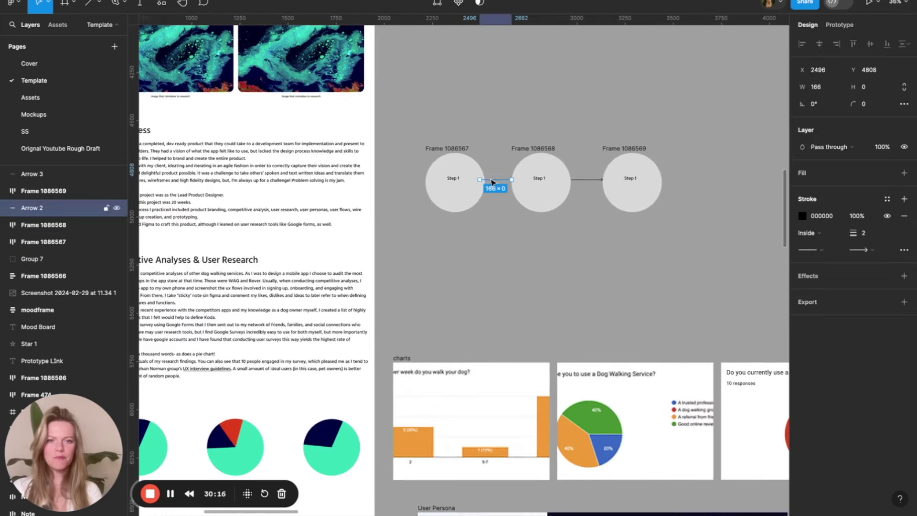
{"action": "left_click_drag", "start_coordinate": [411, 125], "coordinate": [696, 272]}
{"action": "key", "text": "ctrl+g"}
{"action": "left_click", "coordinate": [600, 266]}
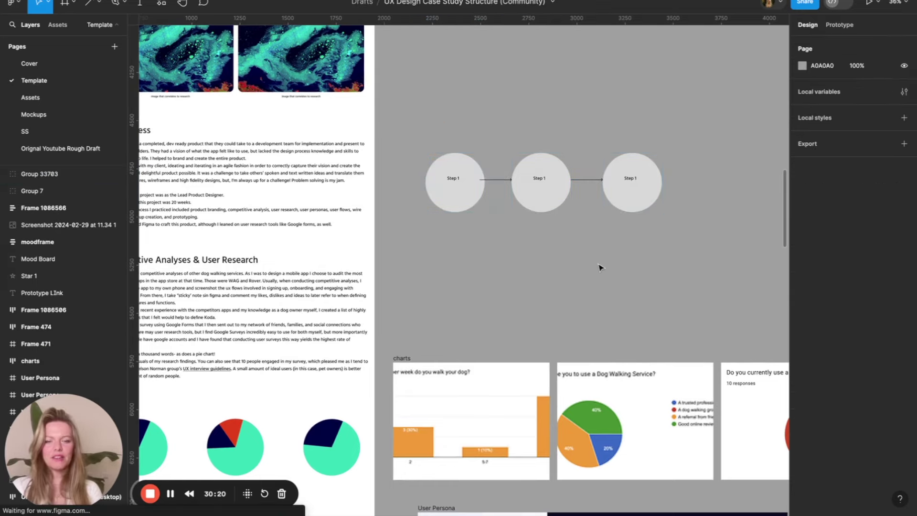
Switch to the Squarespace page editor and apply the Lightest 2 color theme to The Process section
{"action": "scroll", "coordinate": [600, 267], "scroll_direction": "left", "scroll_amount": 3}
{"action": "scroll", "coordinate": [600, 266], "scroll_direction": "down", "scroll_amount": 1}
{"action": "scroll", "coordinate": [301, 145], "scroll_direction": "down", "scroll_amount": 2}
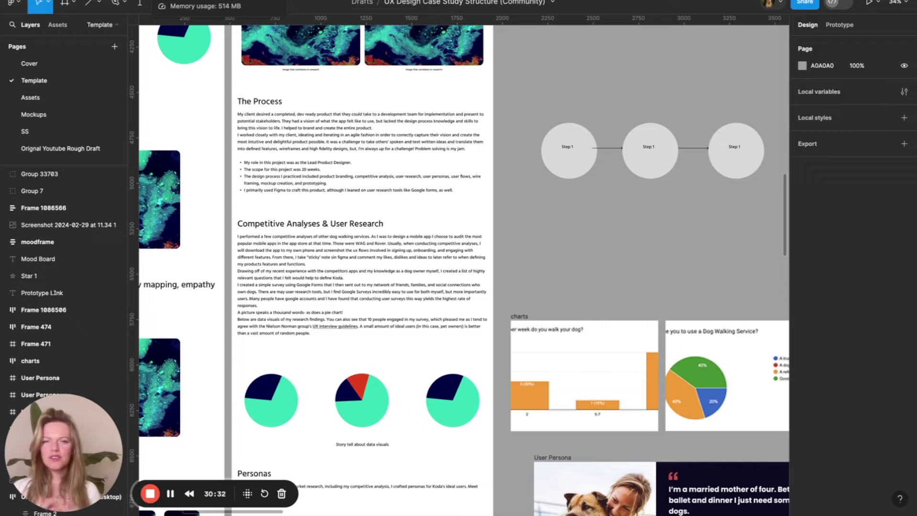
{"action": "left_click", "coordinate": [182, 1]}
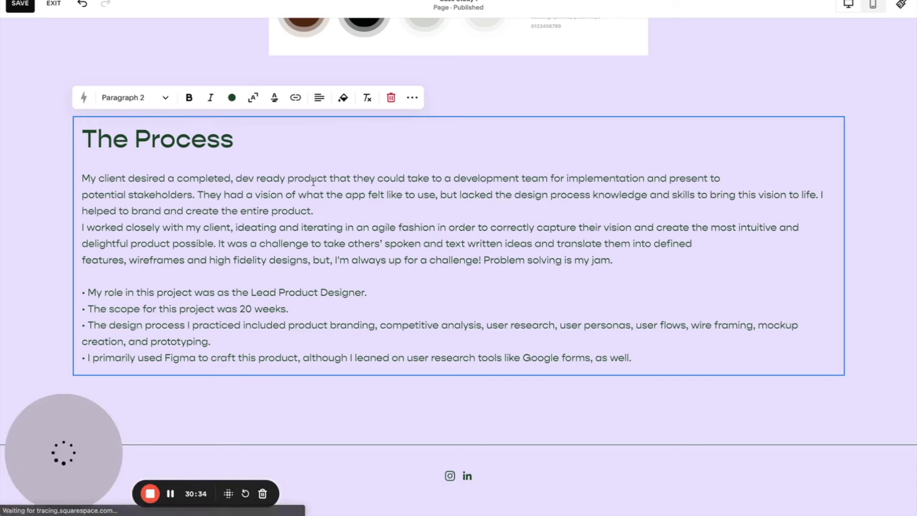
{"action": "left_click", "coordinate": [282, 260]}
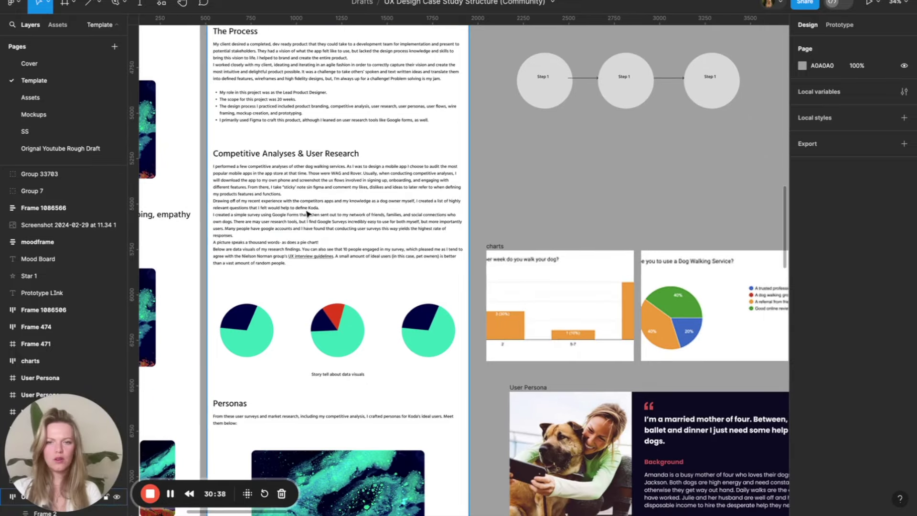
{"action": "left_click", "coordinate": [294, 158]}
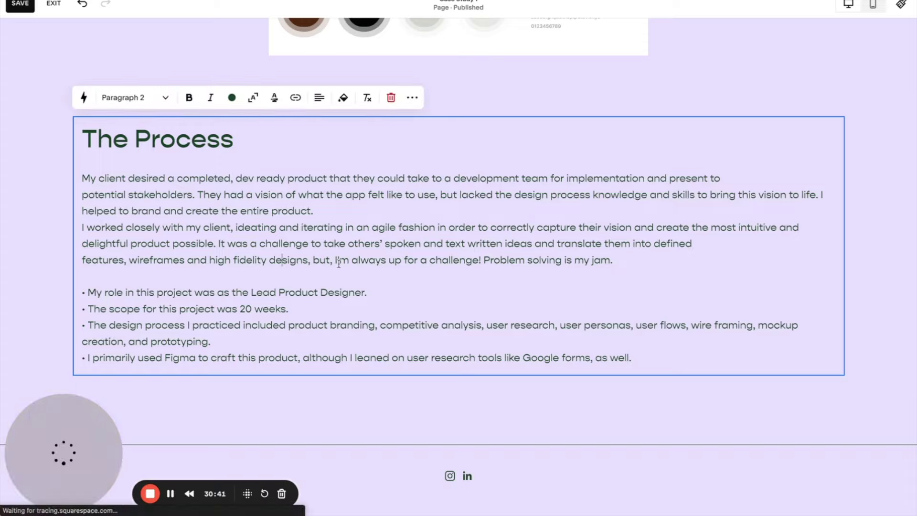
{"action": "scroll", "coordinate": [334, 287], "scroll_direction": "up", "scroll_amount": 4}
{"action": "left_click", "coordinate": [223, 312]}
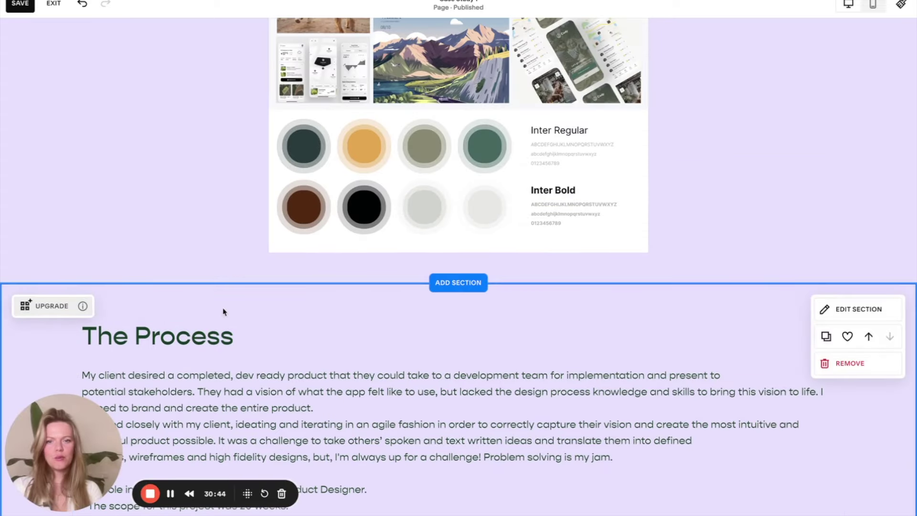
{"action": "left_click", "coordinate": [864, 312]}
{"action": "scroll", "coordinate": [556, 315], "scroll_direction": "down", "scroll_amount": 1}
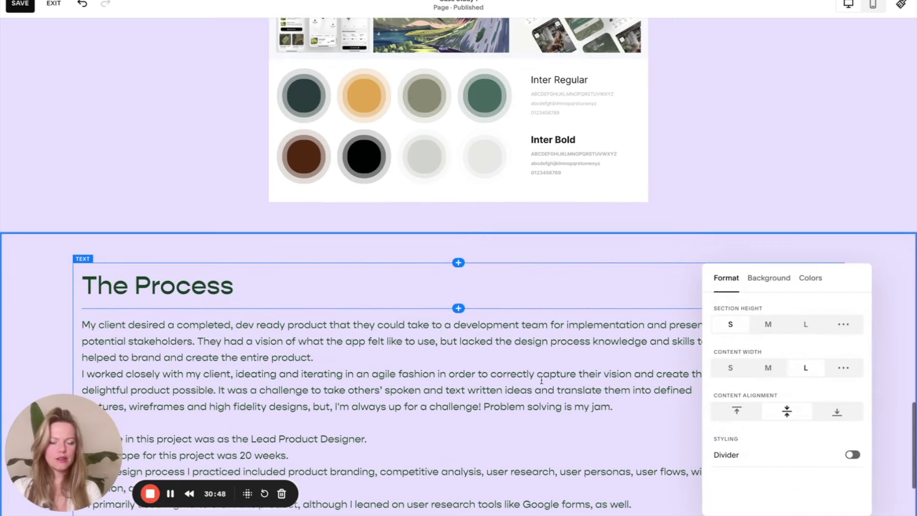
{"action": "left_click", "coordinate": [770, 279]}
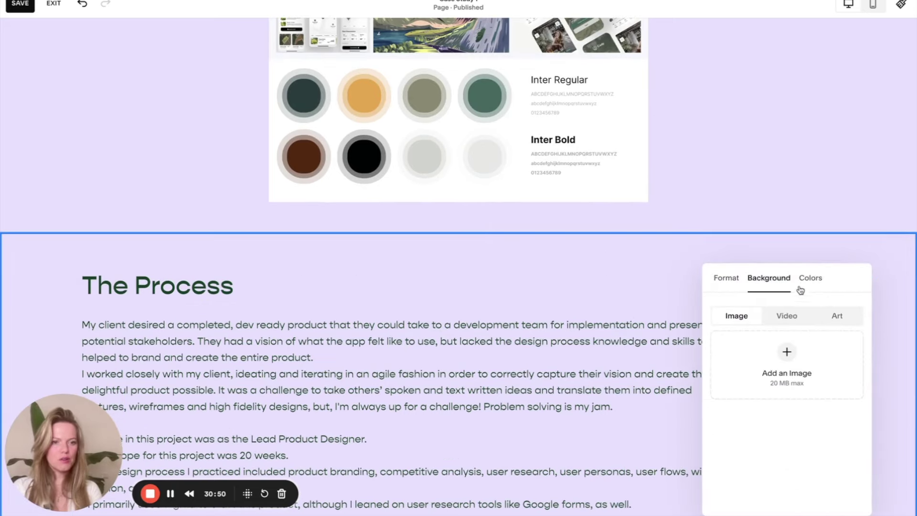
{"action": "left_click", "coordinate": [811, 278]}
{"action": "scroll", "coordinate": [798, 364], "scroll_direction": "down", "scroll_amount": 1}
{"action": "left_click", "coordinate": [797, 334]}
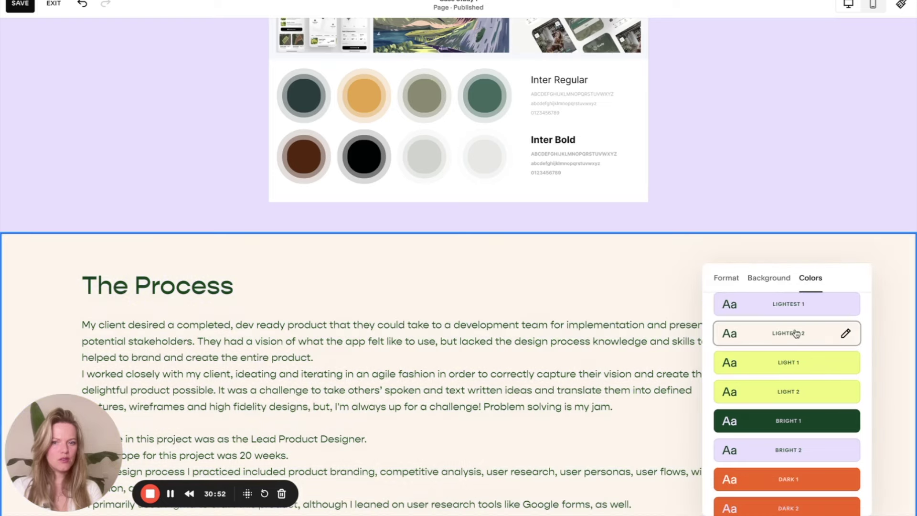
Try the Dark 1 color theme on The Process section, then return it to Lightest 2
{"action": "scroll", "coordinate": [543, 381], "scroll_direction": "down", "scroll_amount": 3}
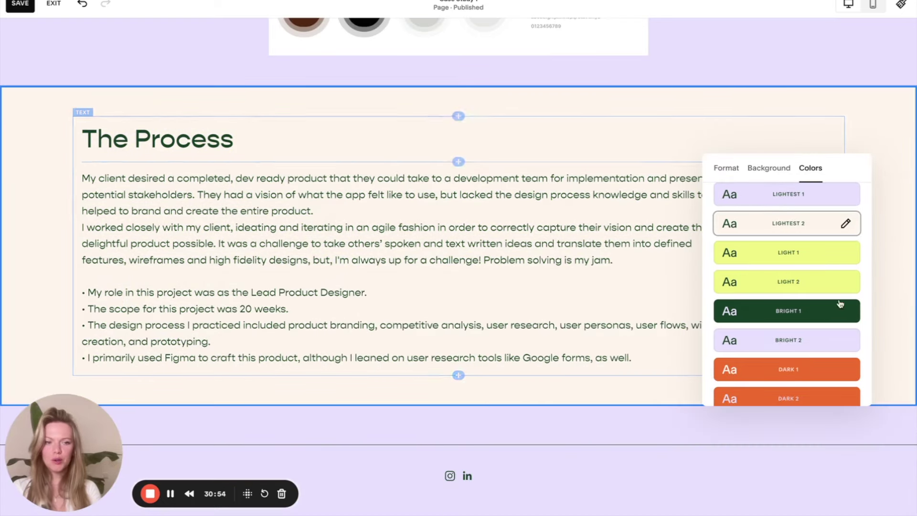
{"action": "scroll", "coordinate": [779, 309], "scroll_direction": "down", "scroll_amount": 1}
{"action": "scroll", "coordinate": [779, 310], "scroll_direction": "down", "scroll_amount": 2}
{"action": "scroll", "coordinate": [784, 297], "scroll_direction": "up", "scroll_amount": 1}
{"action": "left_click", "coordinate": [782, 330]}
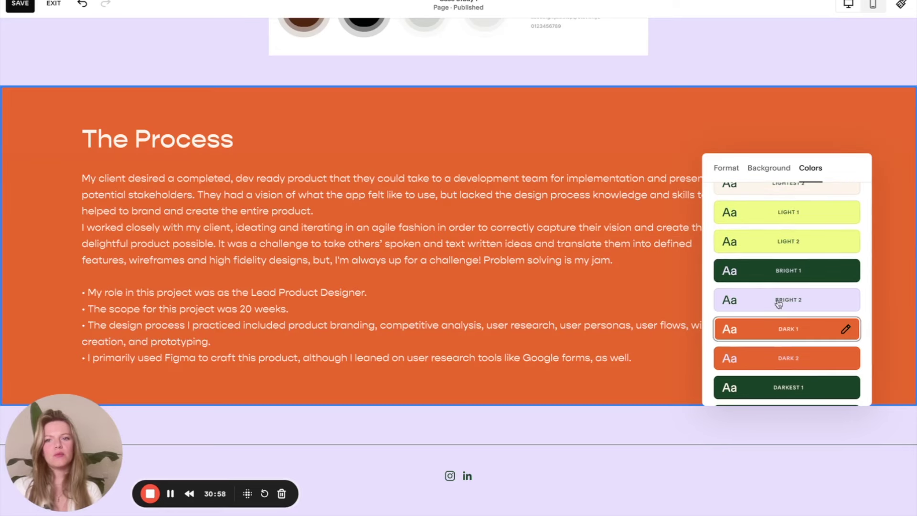
{"action": "scroll", "coordinate": [780, 311], "scroll_direction": "up", "scroll_amount": 2}
{"action": "scroll", "coordinate": [778, 290], "scroll_direction": "up", "scroll_amount": 1}
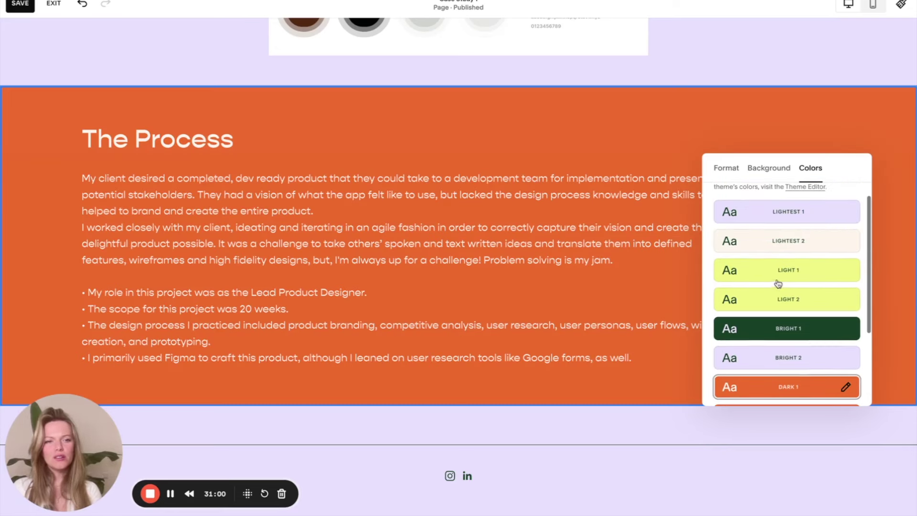
{"action": "left_click", "coordinate": [777, 244]}
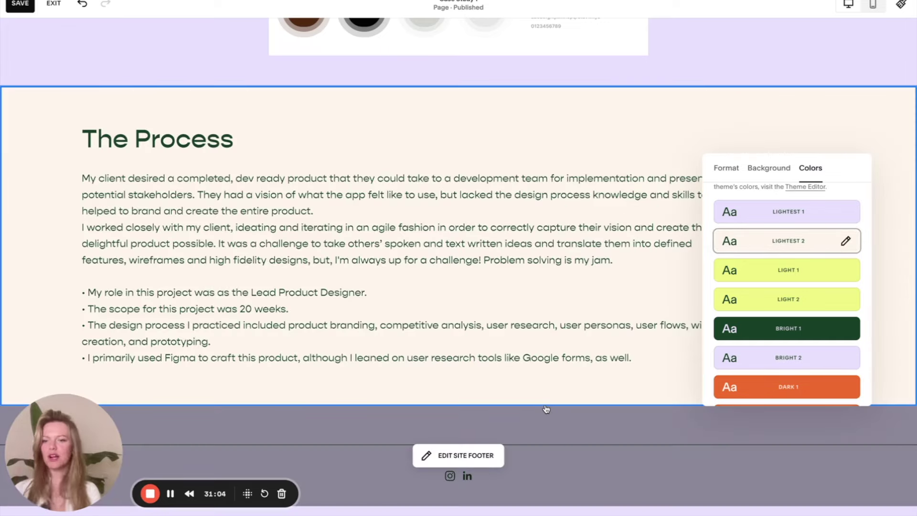
Preview Dark 1 on The Process section once more against the mood board above and restore Lightest 2
{"action": "left_click", "coordinate": [743, 386]}
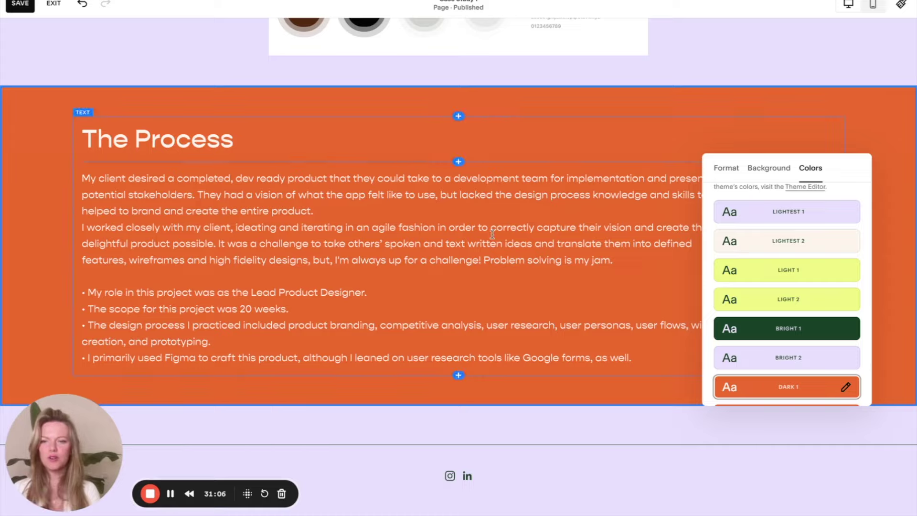
{"action": "scroll", "coordinate": [493, 234], "scroll_direction": "up", "scroll_amount": 5}
{"action": "scroll", "coordinate": [492, 234], "scroll_direction": "up", "scroll_amount": 3}
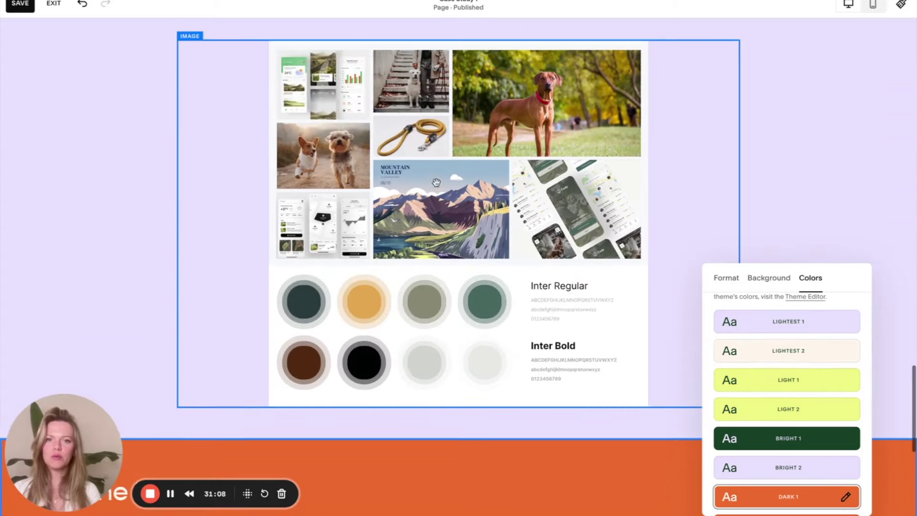
{"action": "scroll", "coordinate": [436, 182], "scroll_direction": "down", "scroll_amount": 6}
{"action": "scroll", "coordinate": [436, 182], "scroll_direction": "down", "scroll_amount": 2}
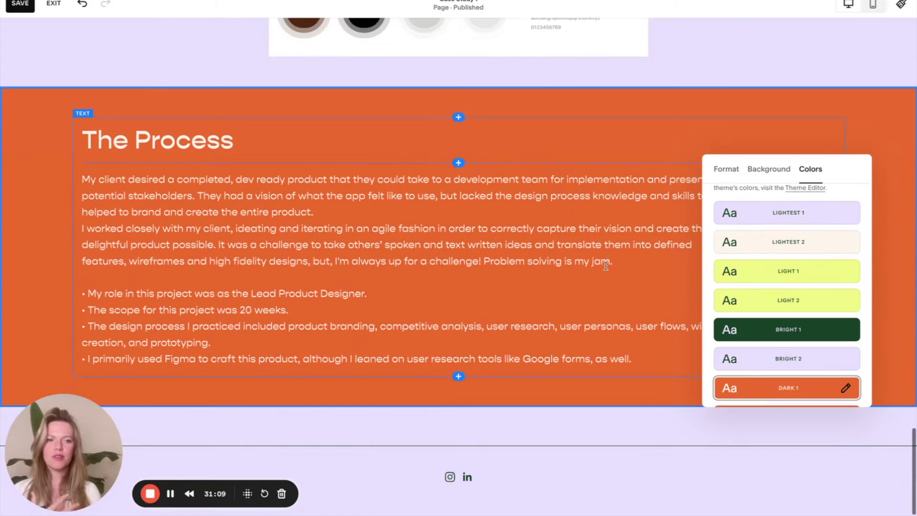
{"action": "left_click", "coordinate": [772, 241]}
Duplicate The Process section and apply the Lightest 1 color theme to the copy
{"action": "left_click", "coordinate": [510, 435]}
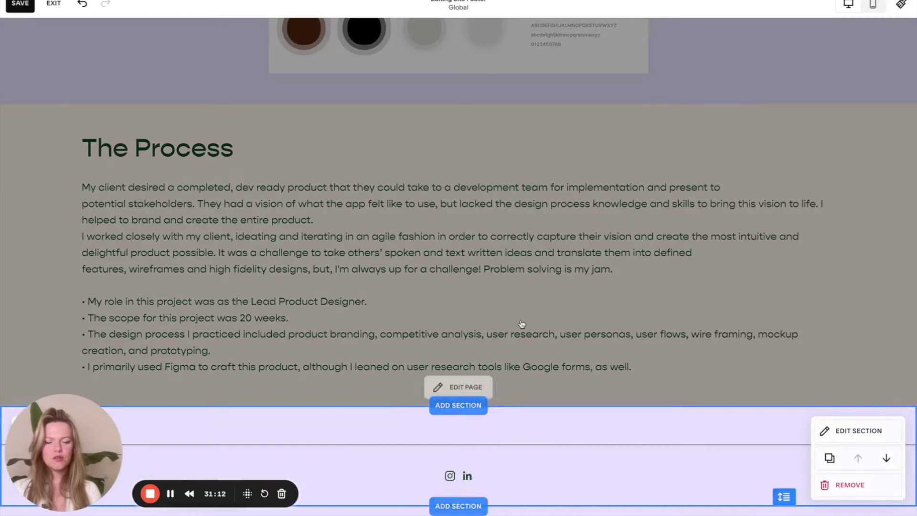
{"action": "left_click", "coordinate": [525, 322]}
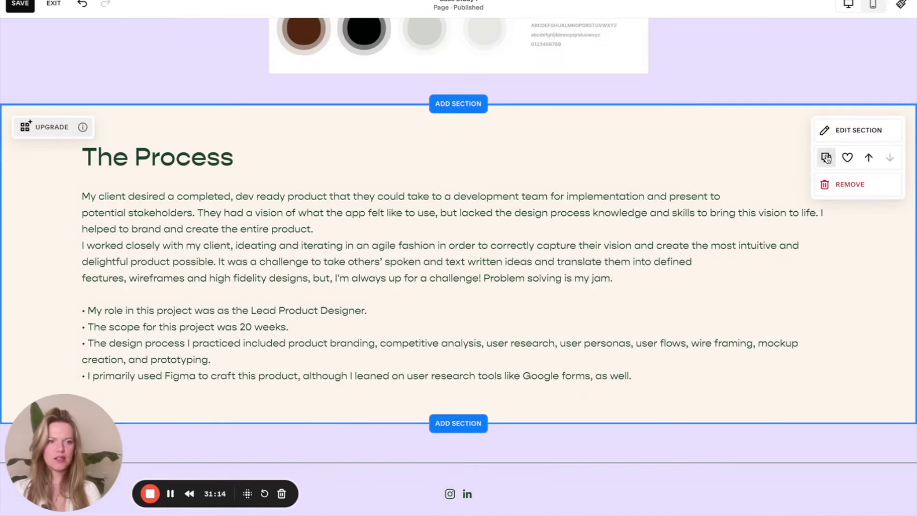
{"action": "left_click", "coordinate": [826, 157]}
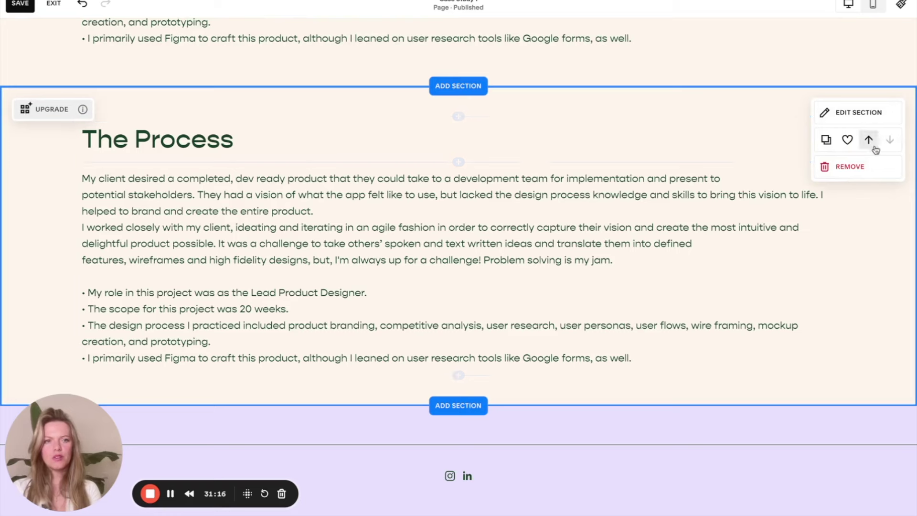
{"action": "left_click", "coordinate": [850, 118]}
{"action": "left_click", "coordinate": [820, 146]}
{"action": "left_click", "coordinate": [782, 207]}
Replace the duplicated section's heading with "Competitive Analyses & User Research" from the Figma template
{"action": "left_click", "coordinate": [528, 258]}
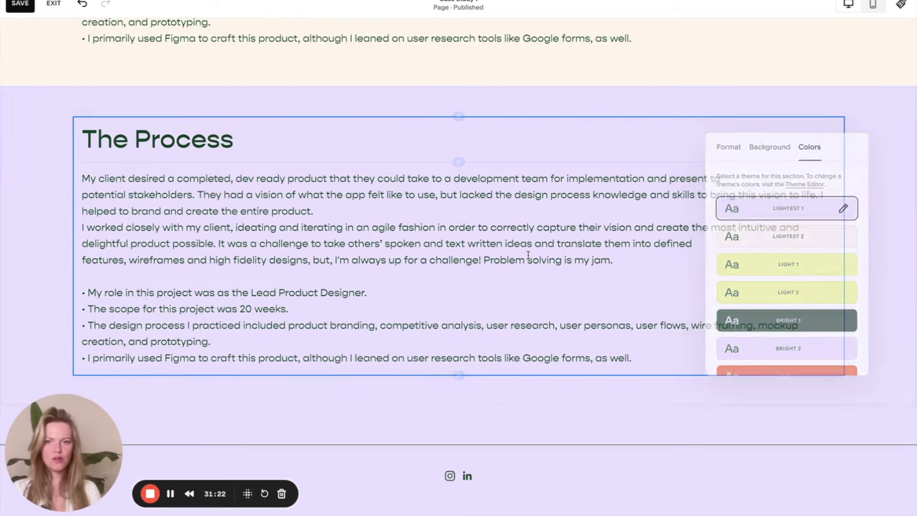
{"action": "key", "text": "ctrl+Tab"}
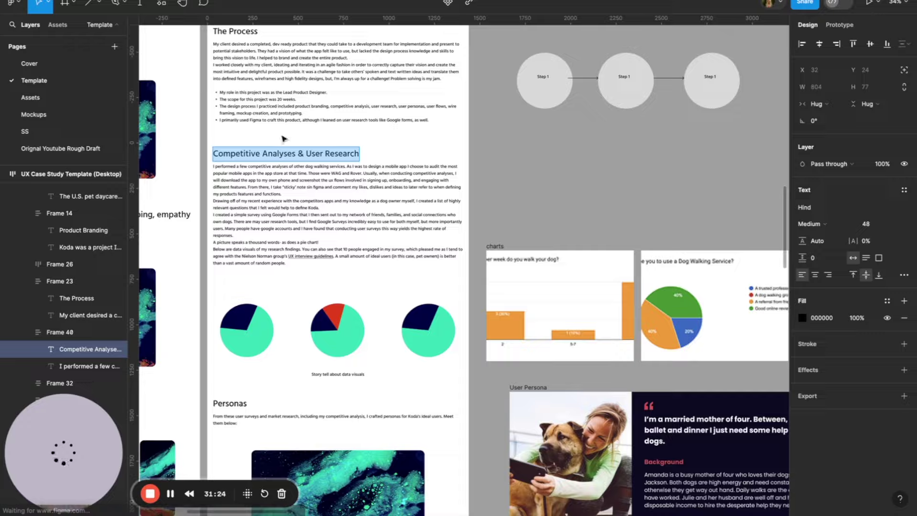
{"action": "key", "text": "ctrl+shift+Tab"}
{"action": "triple_click", "coordinate": [158, 139]}
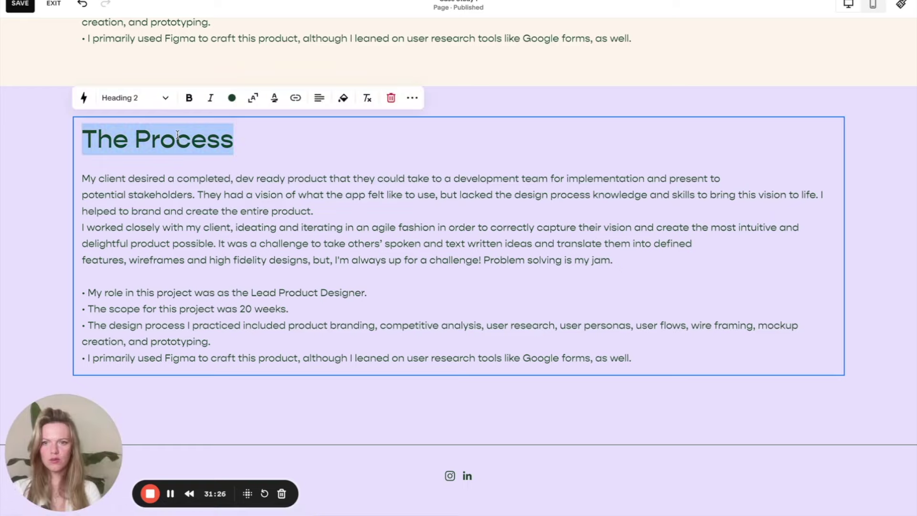
{"action": "type", "text": "Competitive Analyses & User Research"}
Copy the Competitive Analyses & User Research body text from Figma and paste it over the duplicated section's paragraphs in Squarespace
{"action": "key", "text": "ctrl+Tab"}
{"action": "double_click", "coordinate": [265, 231]}
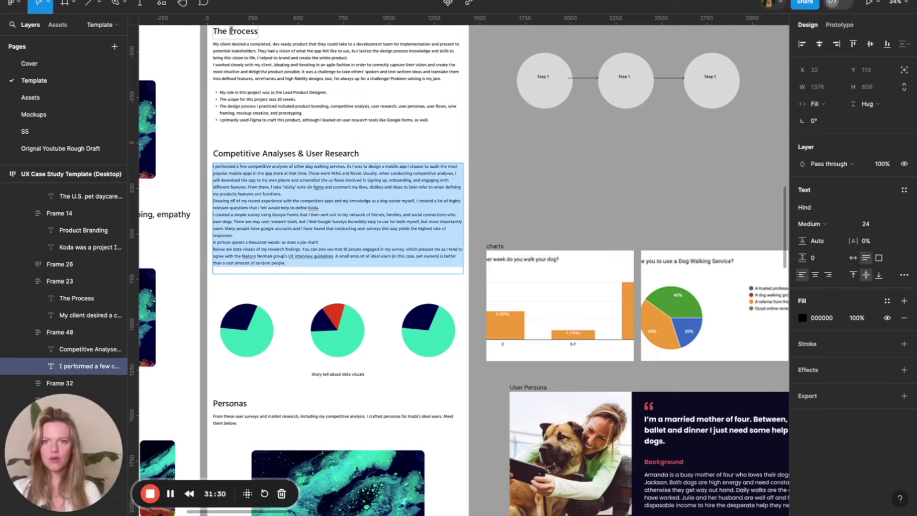
{"action": "key", "text": "ctrl+c"}
{"action": "key", "text": "alt+Tab"}
{"action": "key", "text": "ctrl+v"}
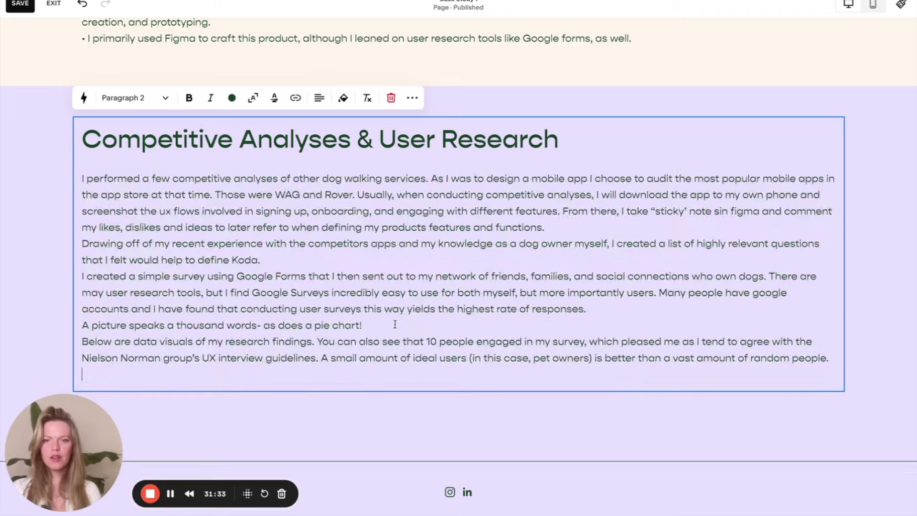
Switch to Figma and examine the Research board's Google Forms survey, user research interviews and Rover and Wag competitive analysis
{"action": "key", "text": "alt+Tab"}
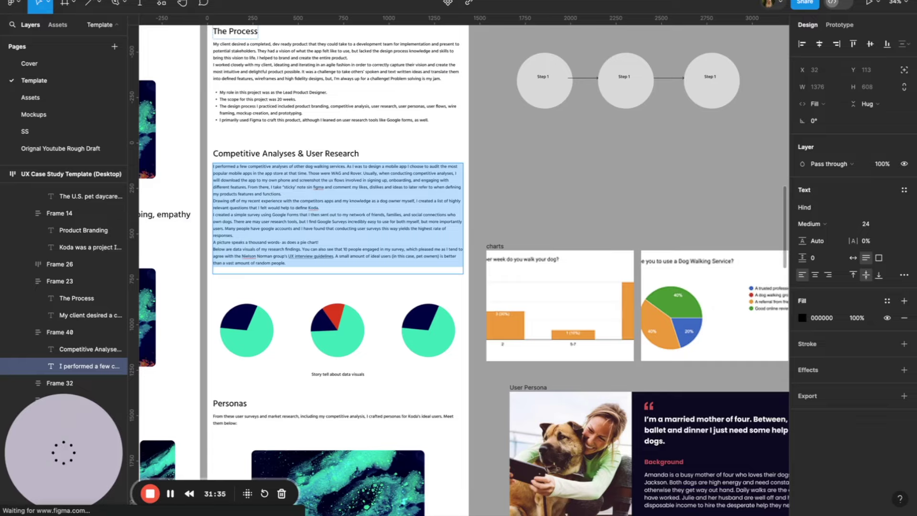
{"action": "scroll", "coordinate": [409, 211], "scroll_direction": "right", "scroll_amount": 1}
{"action": "scroll", "coordinate": [409, 210], "scroll_direction": "up", "scroll_amount": 1}
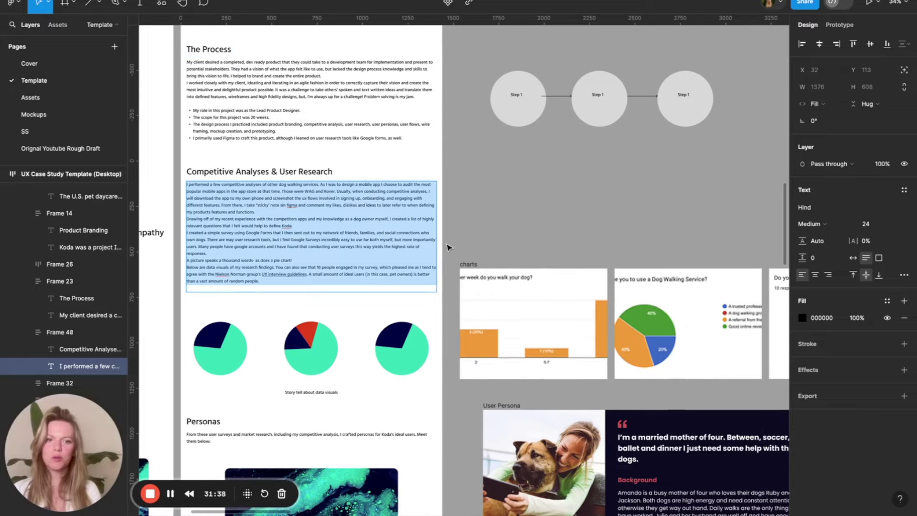
{"action": "scroll", "coordinate": [448, 247], "scroll_direction": "down", "scroll_amount": 8}
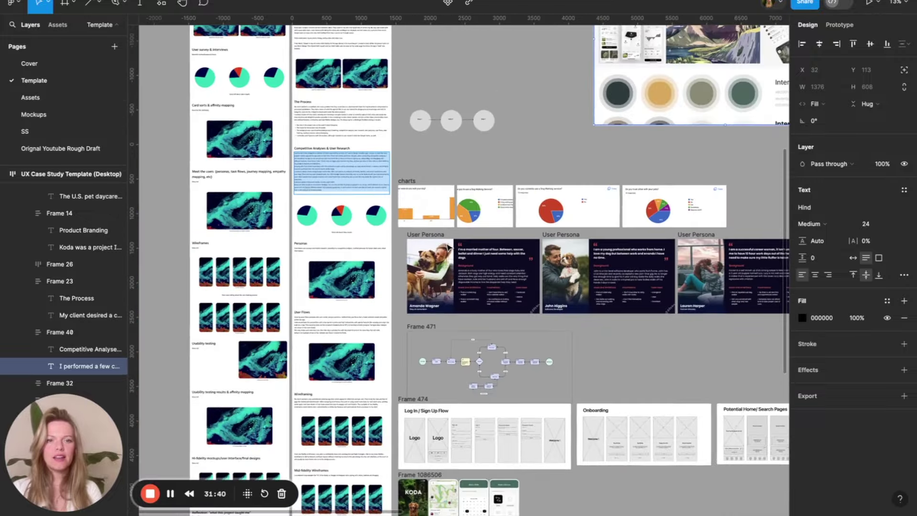
{"action": "scroll", "coordinate": [448, 247], "scroll_direction": "down", "scroll_amount": 3}
{"action": "scroll", "coordinate": [448, 247], "scroll_direction": "right", "scroll_amount": 15}
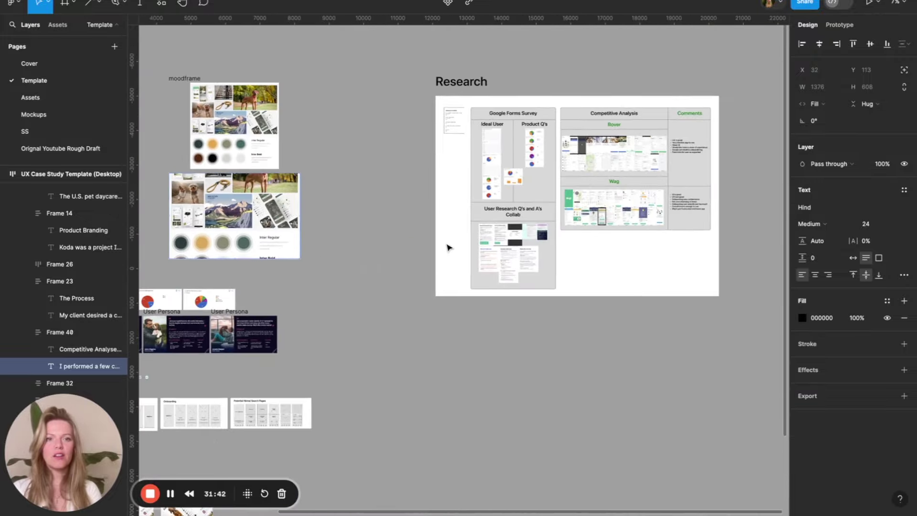
{"action": "scroll", "coordinate": [563, 152], "scroll_direction": "up", "scroll_amount": 5}
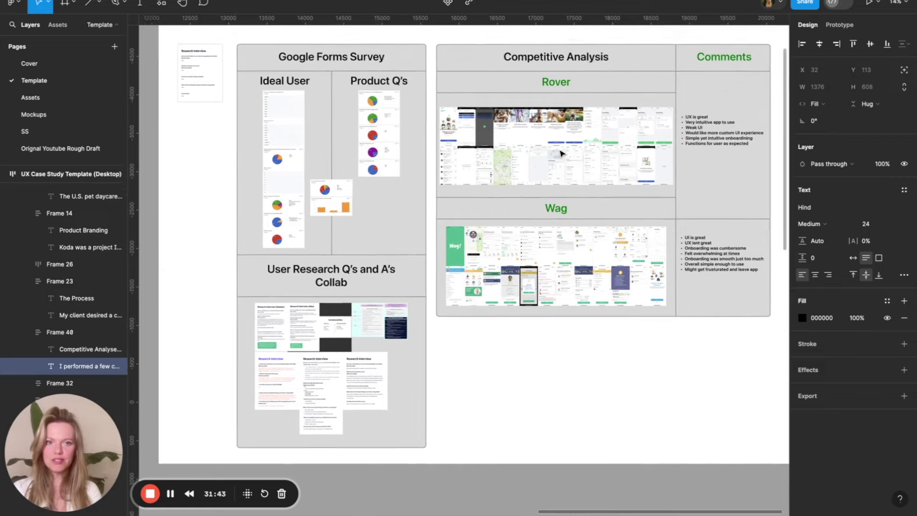
{"action": "scroll", "coordinate": [560, 152], "scroll_direction": "right", "scroll_amount": 1}
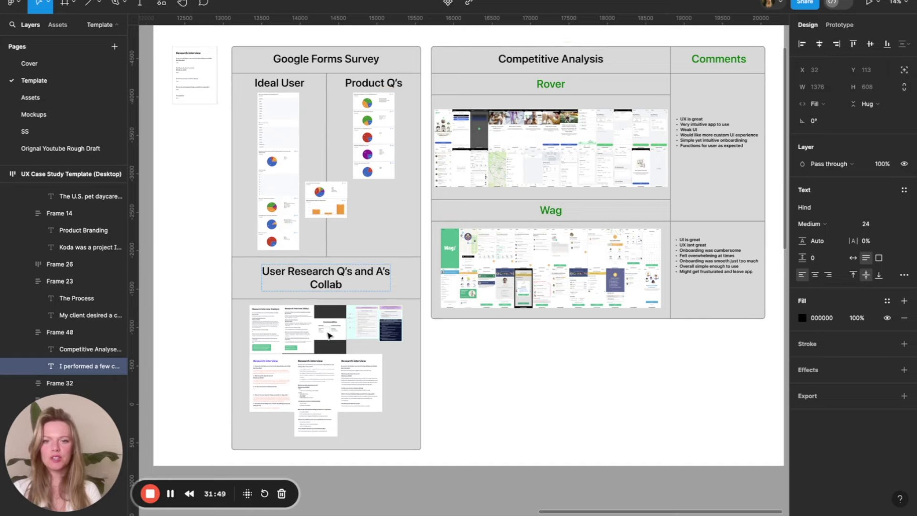
{"action": "scroll", "coordinate": [328, 336], "scroll_direction": "up", "scroll_amount": 5}
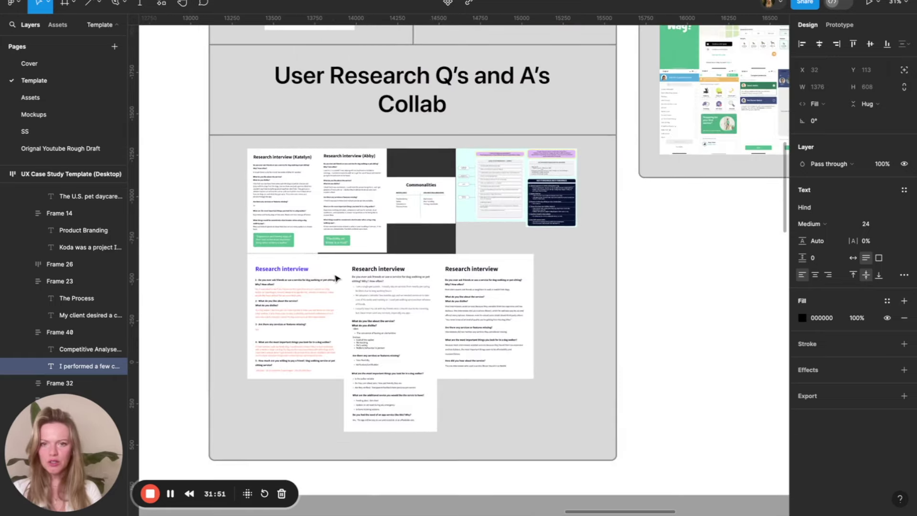
{"action": "scroll", "coordinate": [336, 278], "scroll_direction": "down", "scroll_amount": 5}
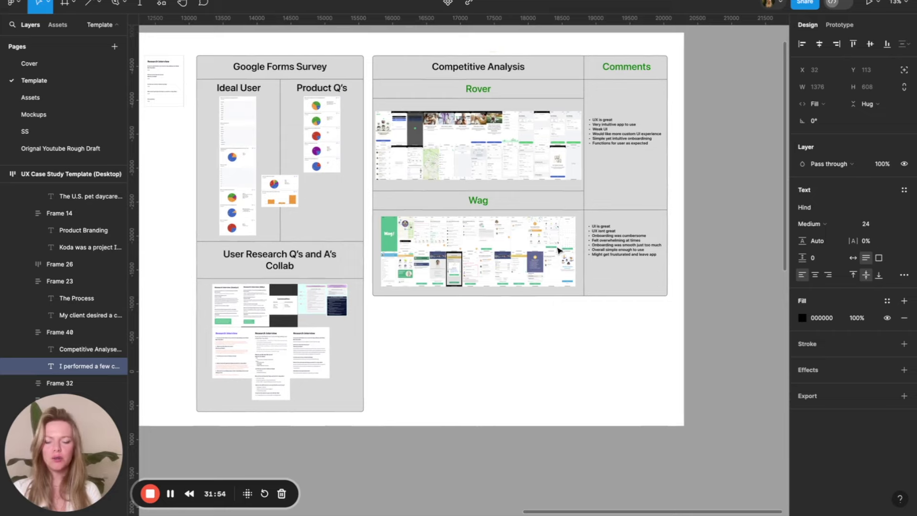
Move the Research board group closer to the other case study assets in Figma, to about X 9461, Y 2094
{"action": "scroll", "coordinate": [540, 246], "scroll_direction": "down", "scroll_amount": 5}
{"action": "scroll", "coordinate": [540, 246], "scroll_direction": "left", "scroll_amount": 5}
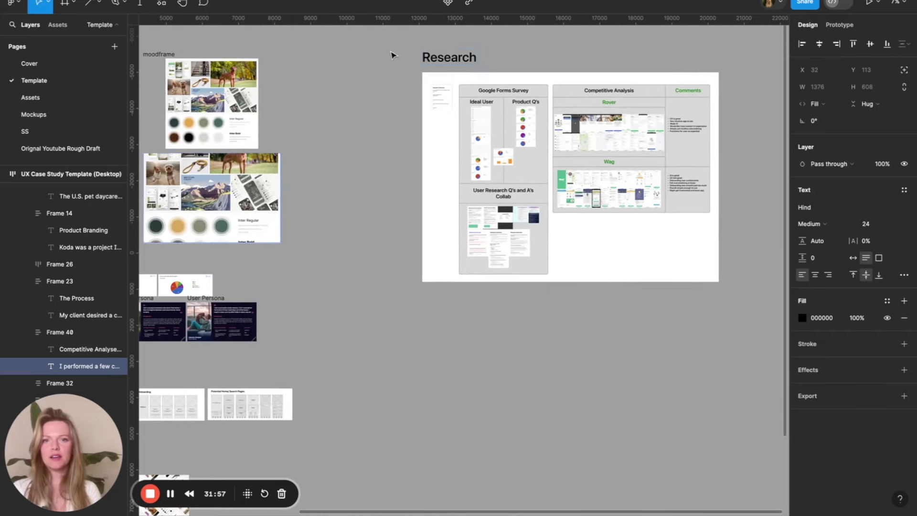
{"action": "left_click_drag", "start_coordinate": [445, 70], "coordinate": [351, 160]}
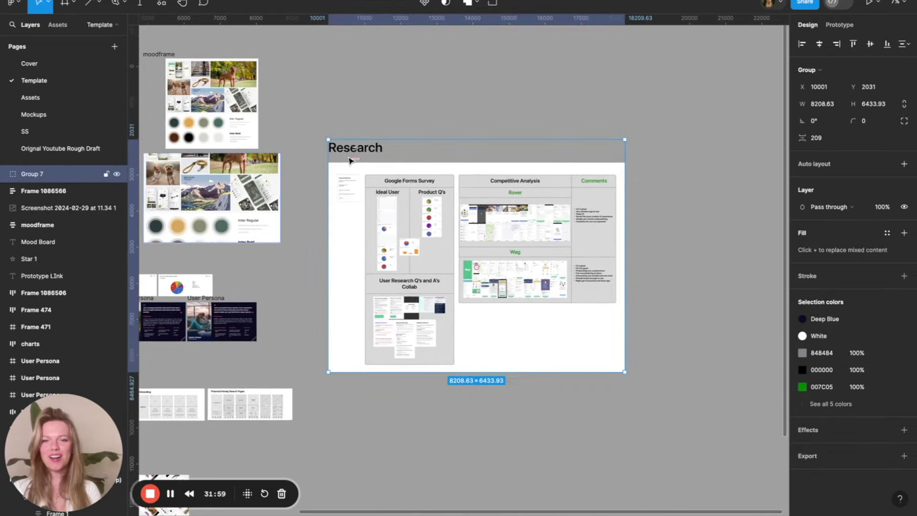
{"action": "scroll", "coordinate": [351, 160], "scroll_direction": "left", "scroll_amount": 4}
{"action": "scroll", "coordinate": [350, 161], "scroll_direction": "down", "scroll_amount": 2}
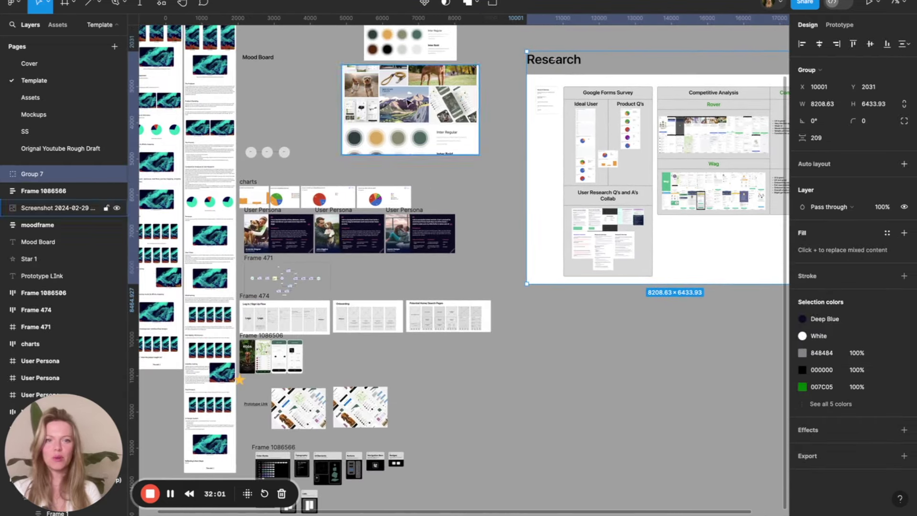
{"action": "key", "text": "ctrl+Tab"}
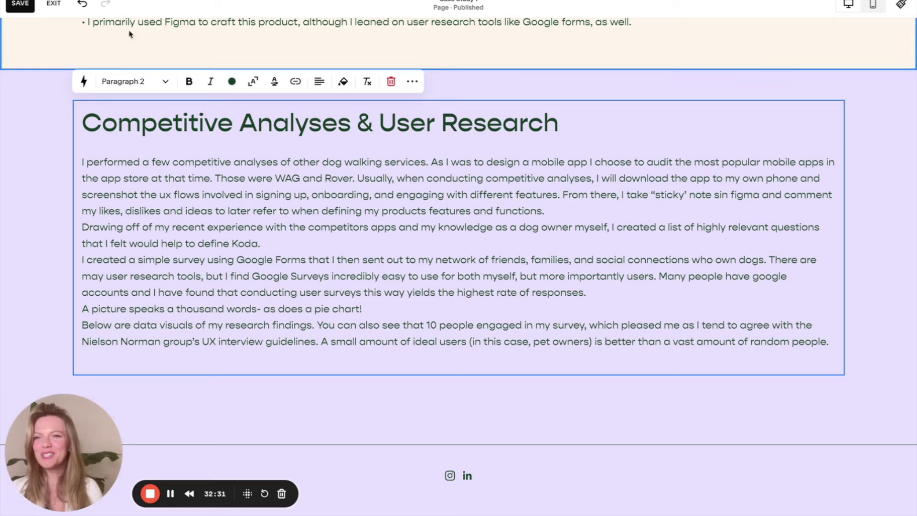
{"action": "key", "text": "ctrl+Tab"}
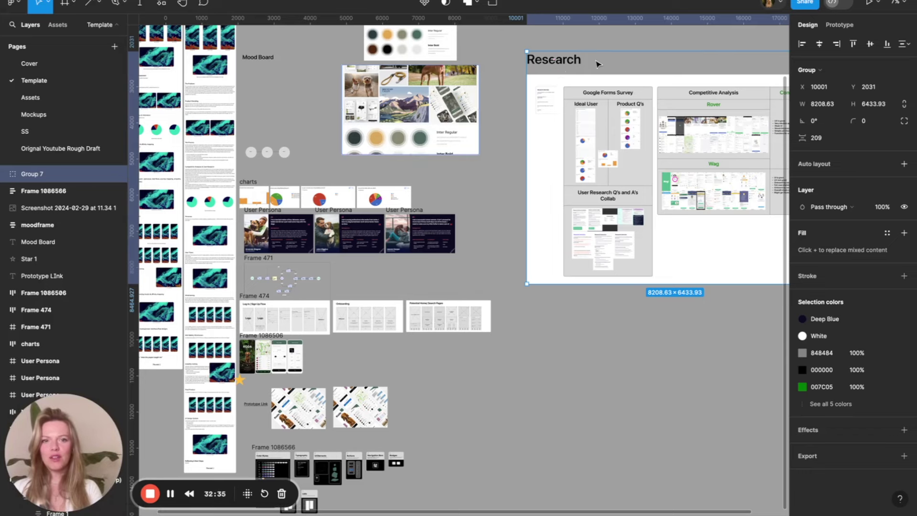
{"action": "left_click_drag", "start_coordinate": [600, 64], "coordinate": [580, 67]}
{"action": "scroll", "coordinate": [595, 209], "scroll_direction": "right", "scroll_amount": 3}
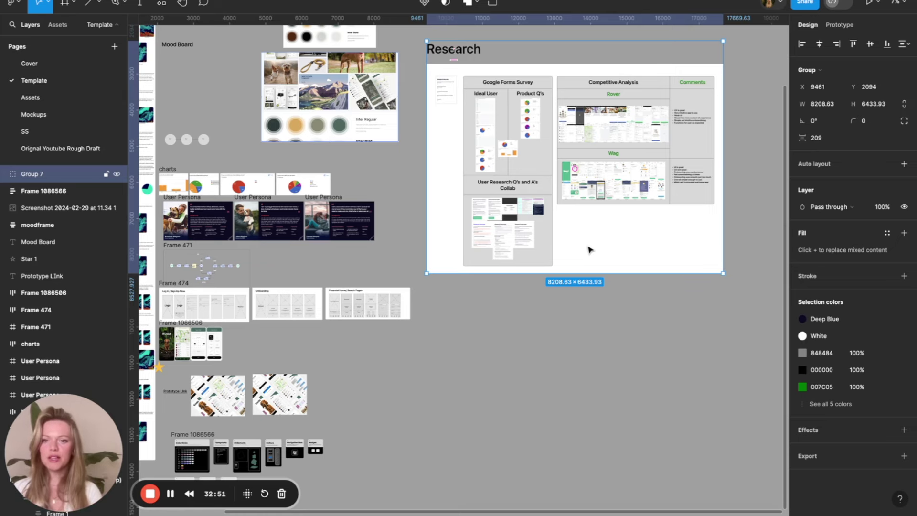
{"action": "scroll", "coordinate": [466, 220], "scroll_direction": "left", "scroll_amount": 3}
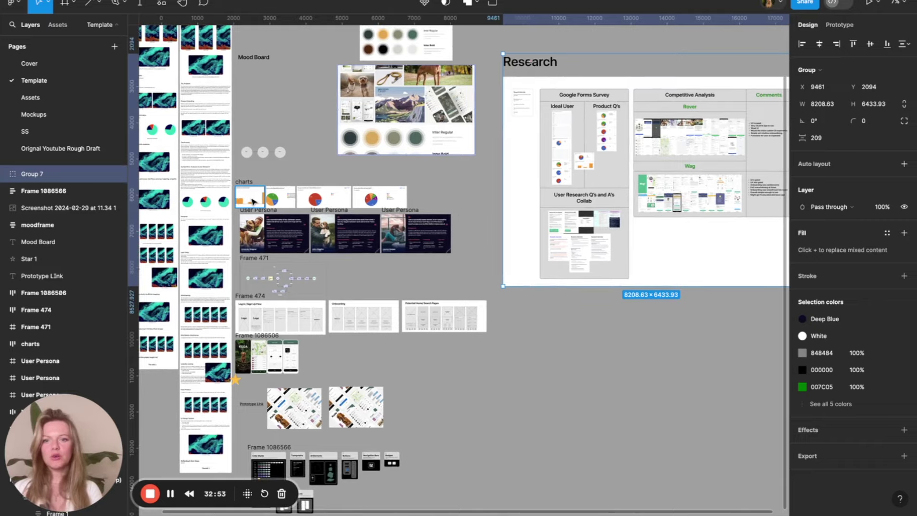
{"action": "scroll", "coordinate": [254, 202], "scroll_direction": "up", "scroll_amount": 5}
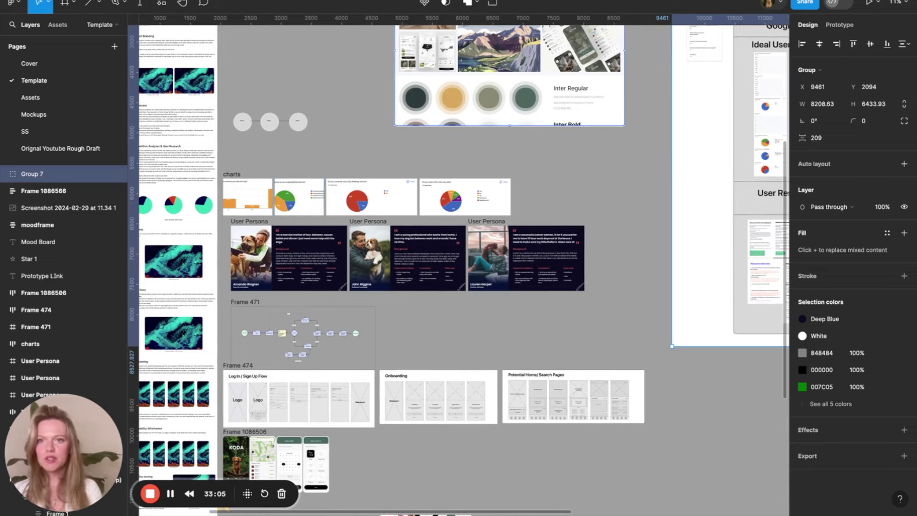
Switch to Squarespace and add a Charts section with text beside a pie chart below the Competitive Analyses & User Research section
{"action": "key", "text": "ctrl+Tab"}
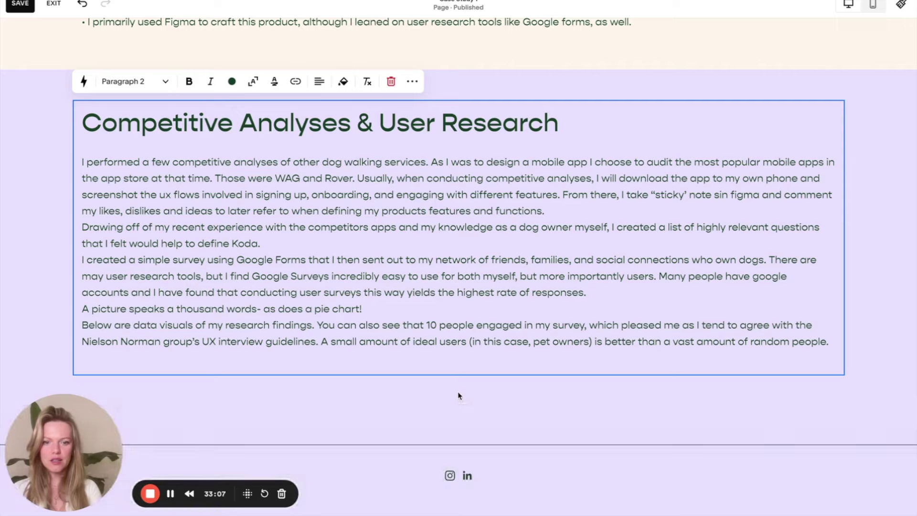
{"action": "left_click", "coordinate": [464, 405]}
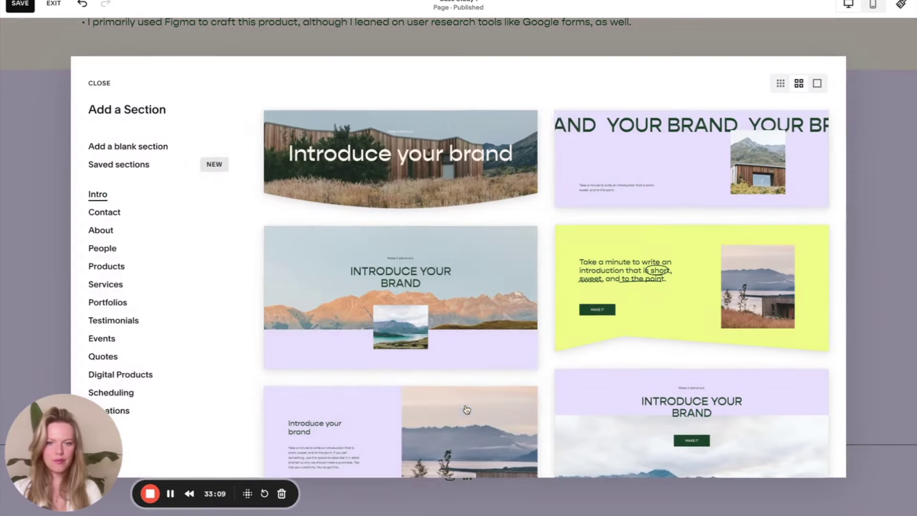
{"action": "scroll", "coordinate": [137, 294], "scroll_direction": "down", "scroll_amount": 5}
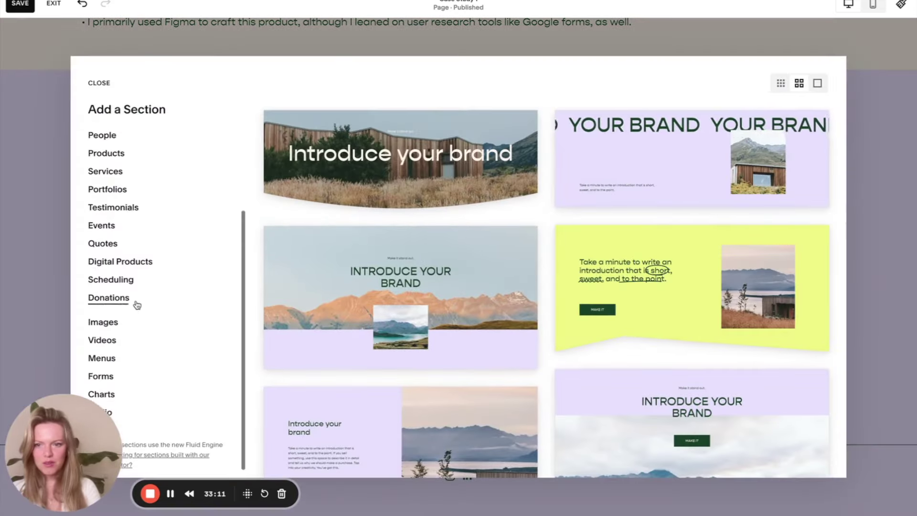
{"action": "left_click", "coordinate": [117, 386]}
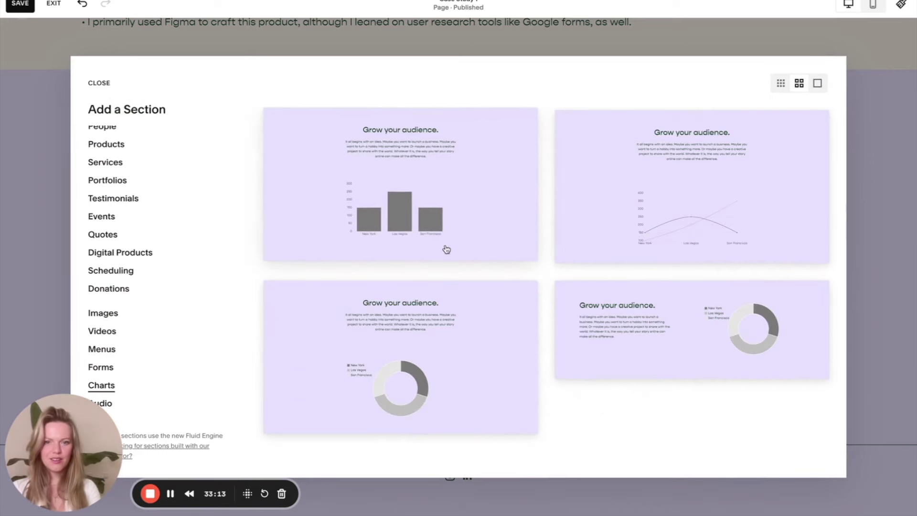
{"action": "left_click", "coordinate": [686, 333]}
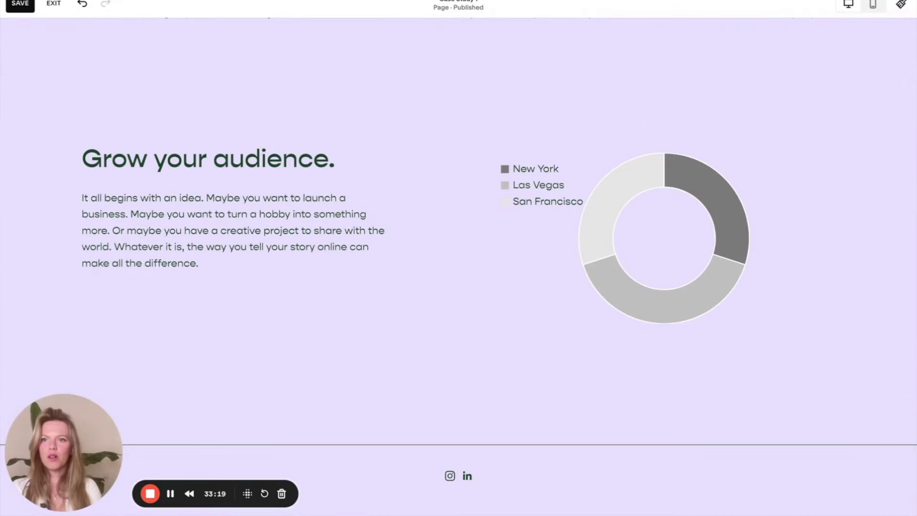
Switch to Figma and compare the survey graphs in the charts frame with the Product Q's results on the Research board
{"action": "key", "text": "super+Tab"}
{"action": "scroll", "coordinate": [350, 194], "scroll_direction": "left", "scroll_amount": 2}
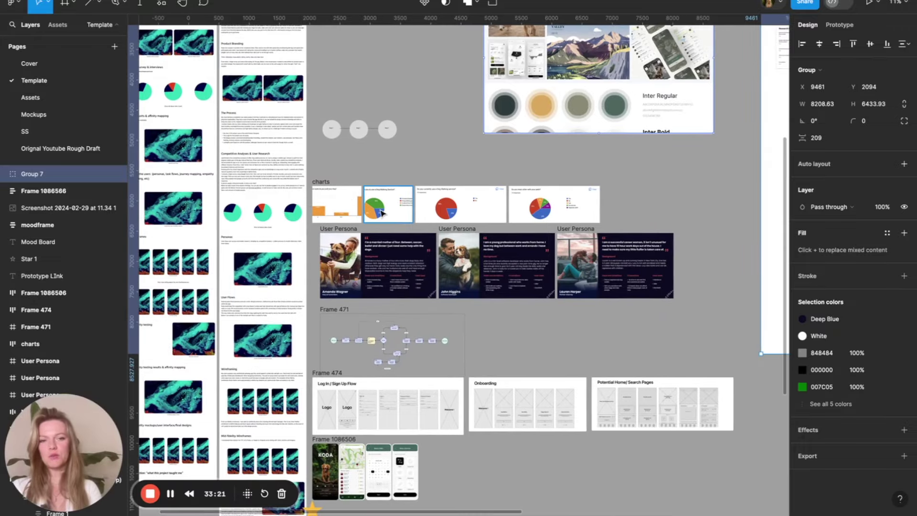
{"action": "scroll", "coordinate": [381, 212], "scroll_direction": "right", "scroll_amount": 10}
{"action": "scroll", "coordinate": [381, 211], "scroll_direction": "up", "scroll_amount": 2}
{"action": "scroll", "coordinate": [429, 159], "scroll_direction": "up", "scroll_amount": 3}
{"action": "scroll", "coordinate": [430, 158], "scroll_direction": "up", "scroll_amount": 2}
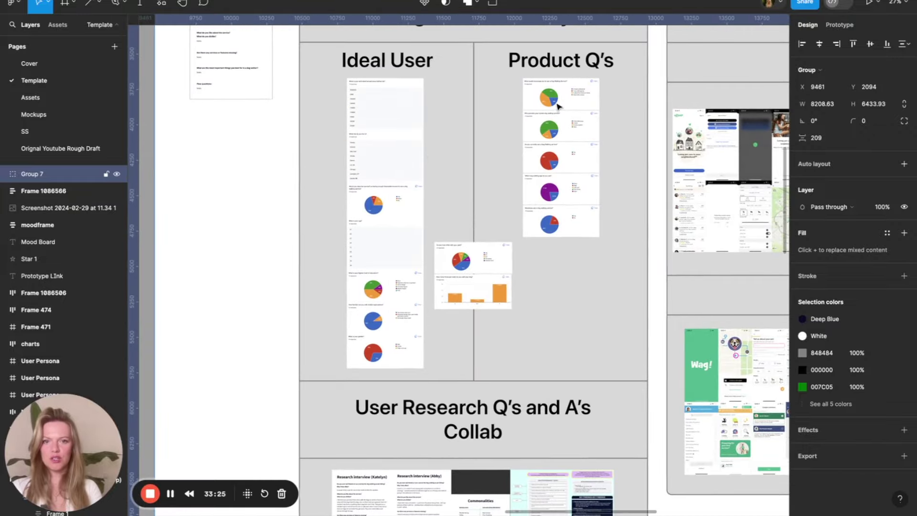
{"action": "scroll", "coordinate": [359, 194], "scroll_direction": "left", "scroll_amount": 15}
{"action": "scroll", "coordinate": [358, 193], "scroll_direction": "down", "scroll_amount": 5}
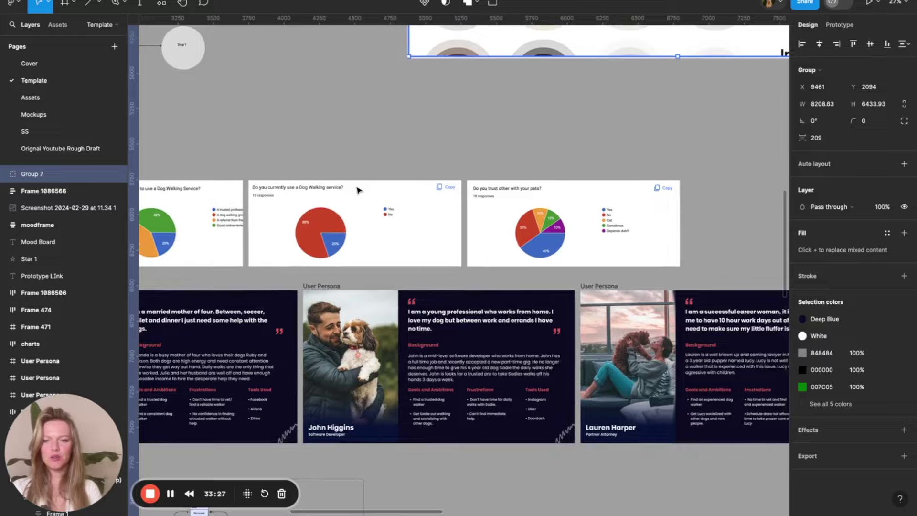
{"action": "scroll", "coordinate": [358, 190], "scroll_direction": "left", "scroll_amount": 5}
{"action": "left_click", "coordinate": [276, 216]}
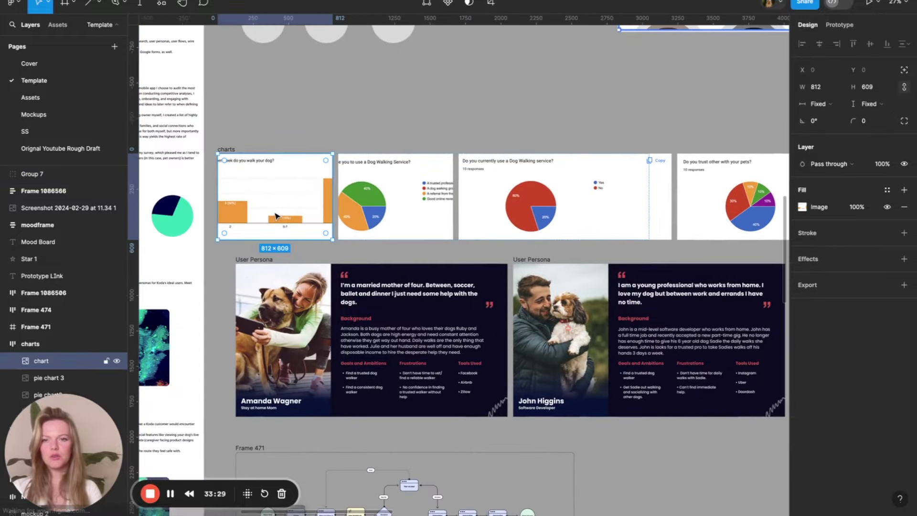
{"action": "scroll", "coordinate": [277, 216], "scroll_direction": "up", "scroll_amount": 5, "text": "ctrl"}
{"action": "left_click", "coordinate": [608, 178]}
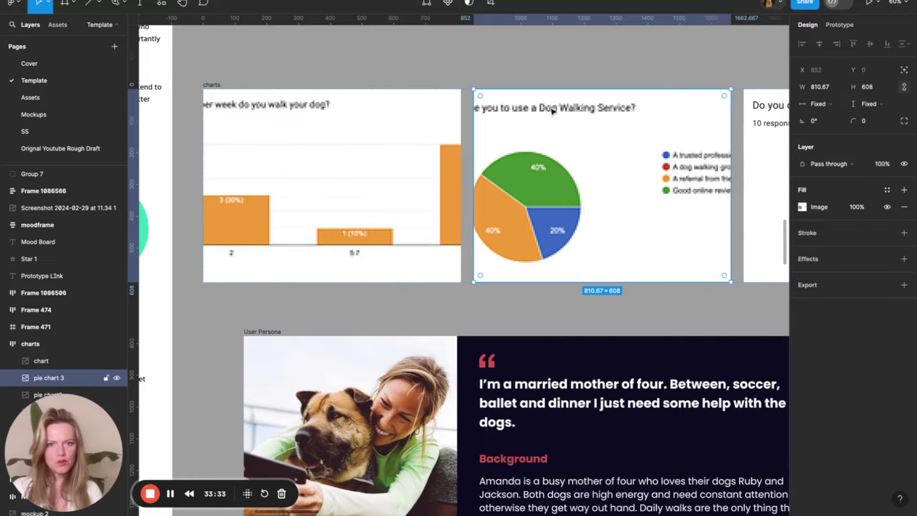
{"action": "scroll", "coordinate": [614, 221], "scroll_direction": "down", "scroll_amount": 5, "text": "ctrl"}
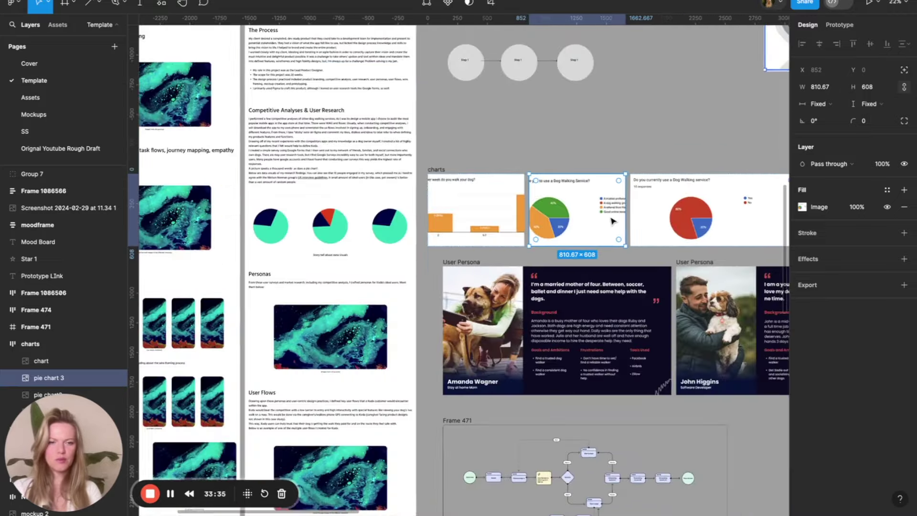
Examine the Research board's Ideal User and Product Q's survey results, focusing on the "Do you currently use a Dog Walking service?" pie chart
{"action": "scroll", "coordinate": [612, 220], "scroll_direction": "right", "scroll_amount": 10}
{"action": "scroll", "coordinate": [536, 188], "scroll_direction": "up", "scroll_amount": 10, "text": "ctrl"}
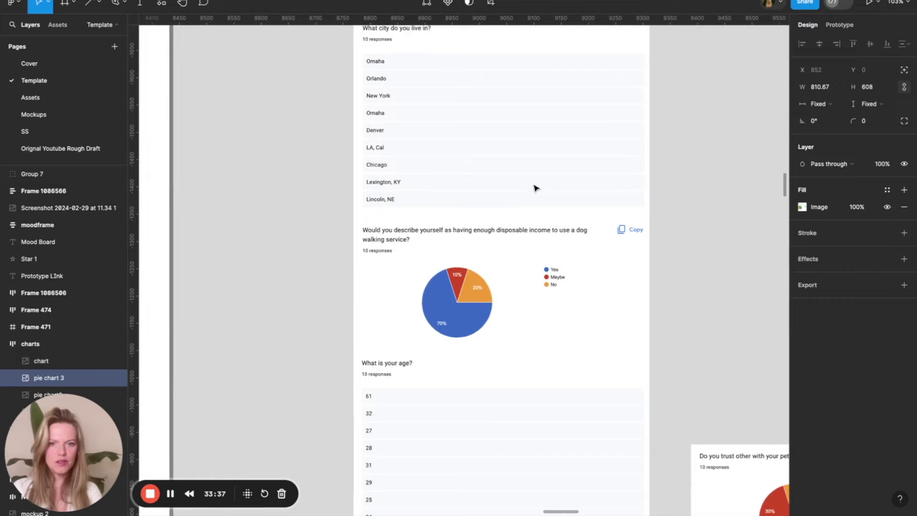
{"action": "scroll", "coordinate": [491, 286], "scroll_direction": "down", "scroll_amount": 10}
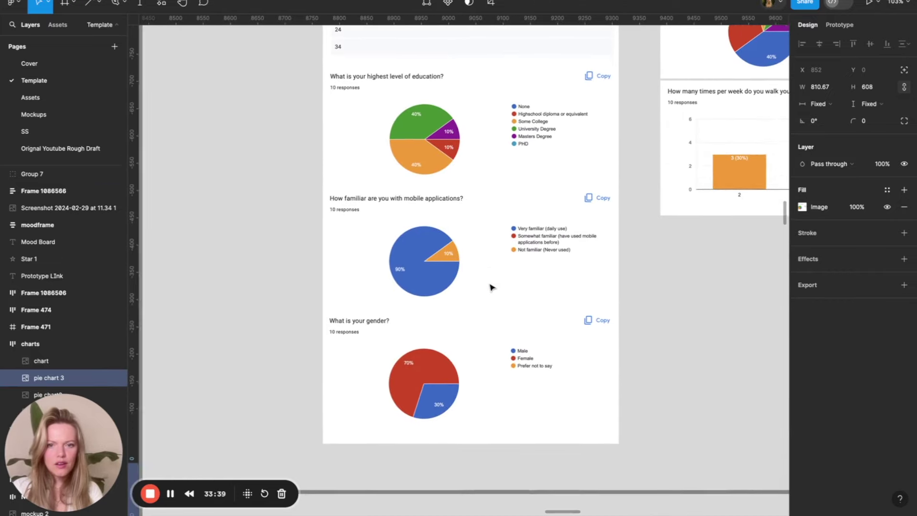
{"action": "scroll", "coordinate": [490, 286], "scroll_direction": "down", "scroll_amount": 5, "text": "ctrl"}
{"action": "scroll", "coordinate": [488, 288], "scroll_direction": "right", "scroll_amount": 10}
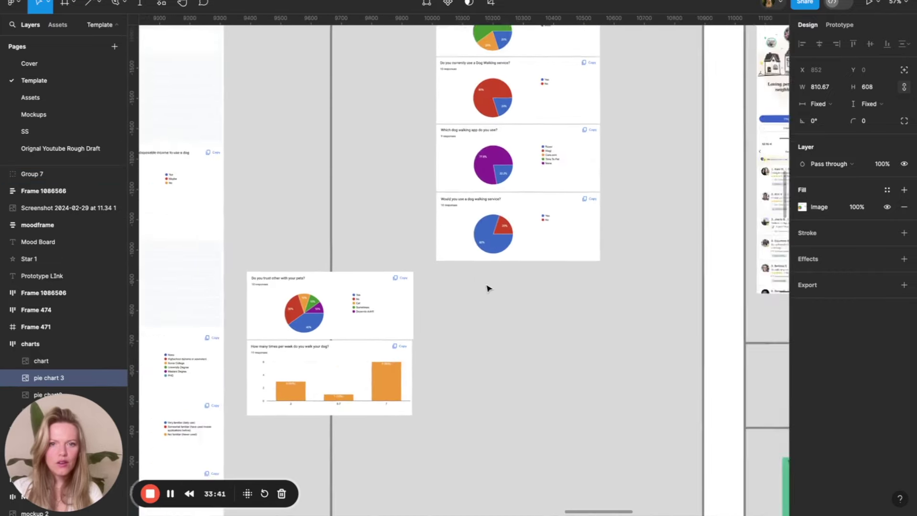
{"action": "scroll", "coordinate": [488, 289], "scroll_direction": "right", "scroll_amount": 3}
{"action": "scroll", "coordinate": [488, 289], "scroll_direction": "up", "scroll_amount": 2}
{"action": "scroll", "coordinate": [459, 168], "scroll_direction": "up", "scroll_amount": 5, "text": "ctrl"}
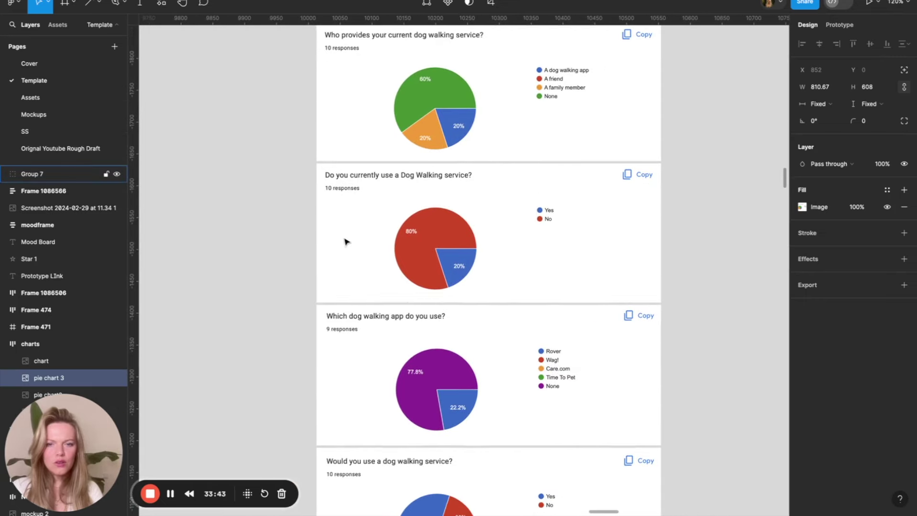
{"action": "left_click", "coordinate": [399, 179]}
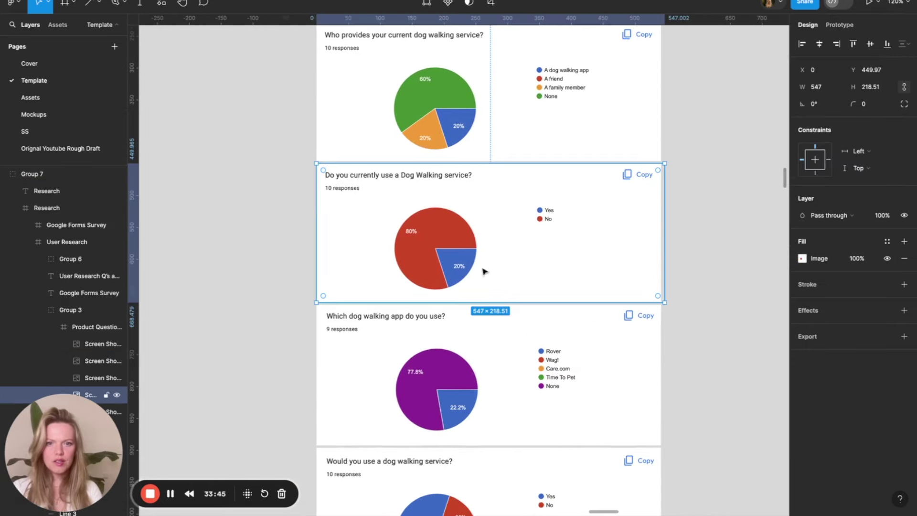
{"action": "scroll", "coordinate": [435, 270], "scroll_direction": "down", "scroll_amount": 3, "text": "ctrl"}
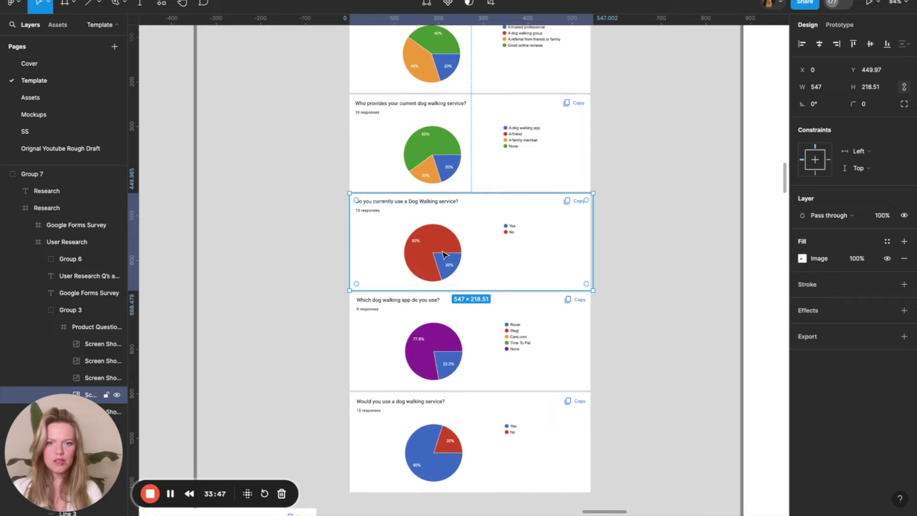
{"action": "scroll", "coordinate": [433, 249], "scroll_direction": "up", "scroll_amount": 5, "text": "ctrl"}
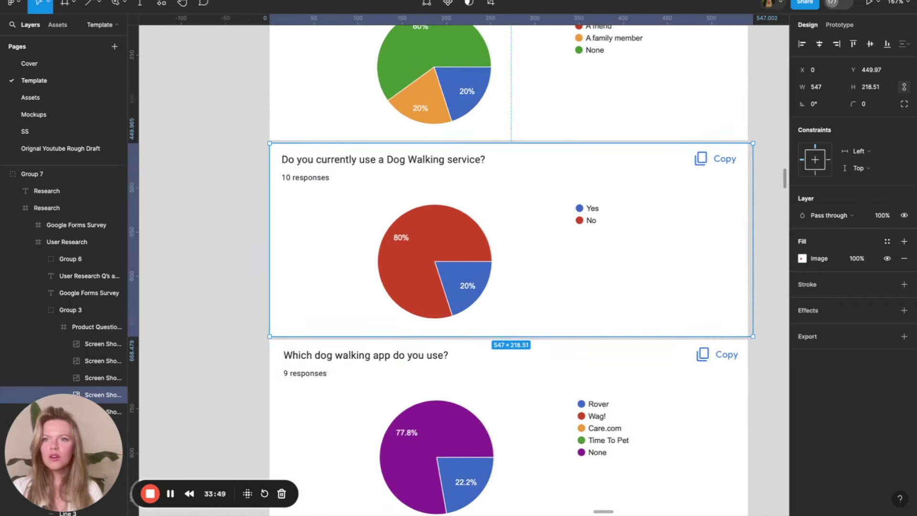
Switch to Squarespace, open the new section's chart block for editing and keep Pie Chart as the chart type
{"action": "left_click", "coordinate": [183, 1]}
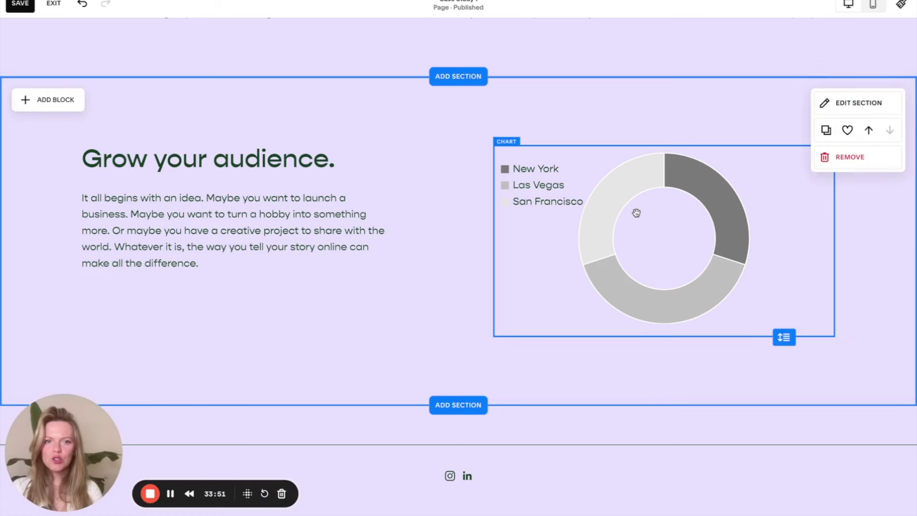
{"action": "left_click", "coordinate": [623, 212]}
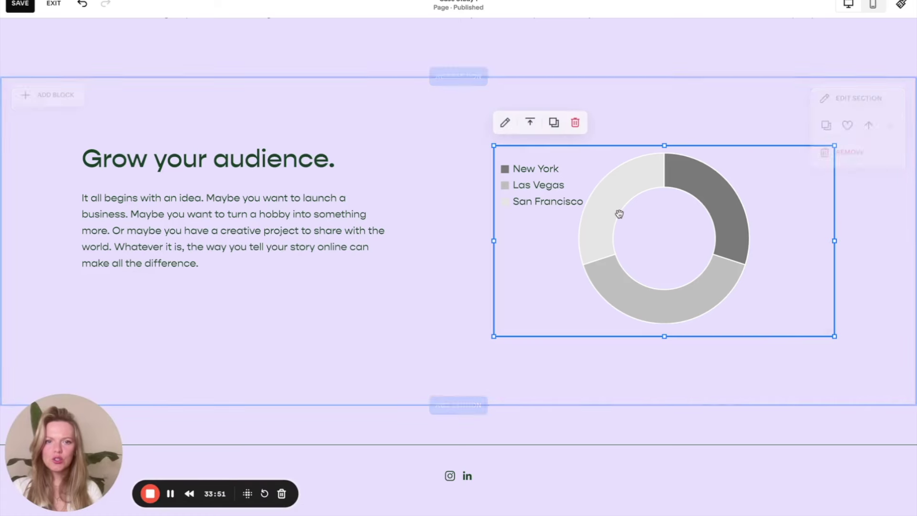
{"action": "left_click", "coordinate": [506, 123]}
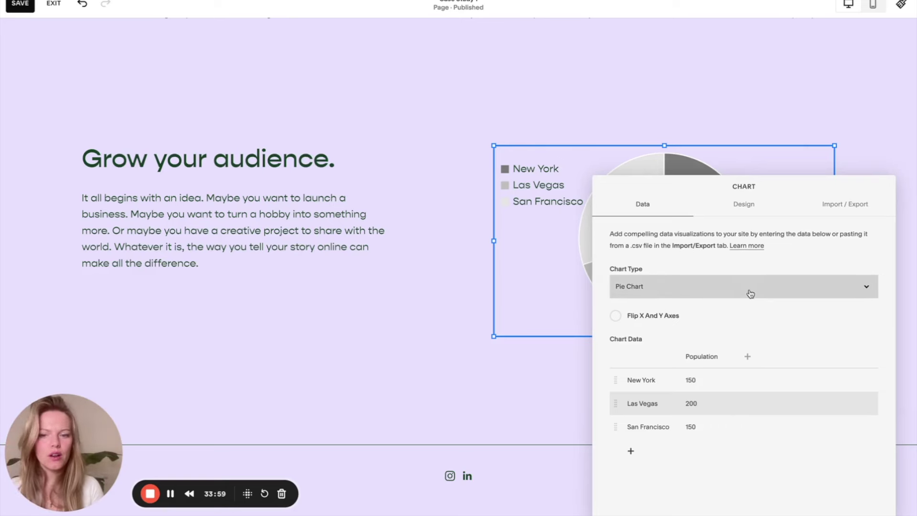
{"action": "left_click", "coordinate": [649, 292]}
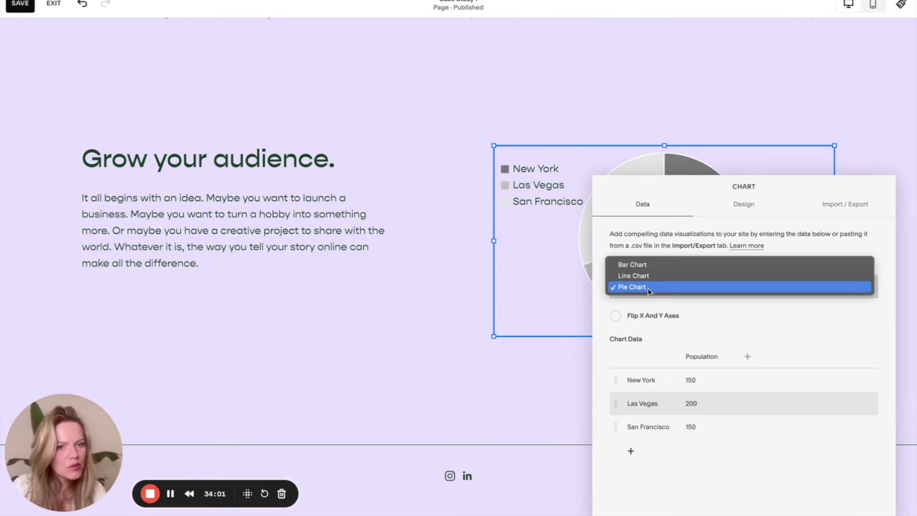
{"action": "left_click", "coordinate": [649, 289]}
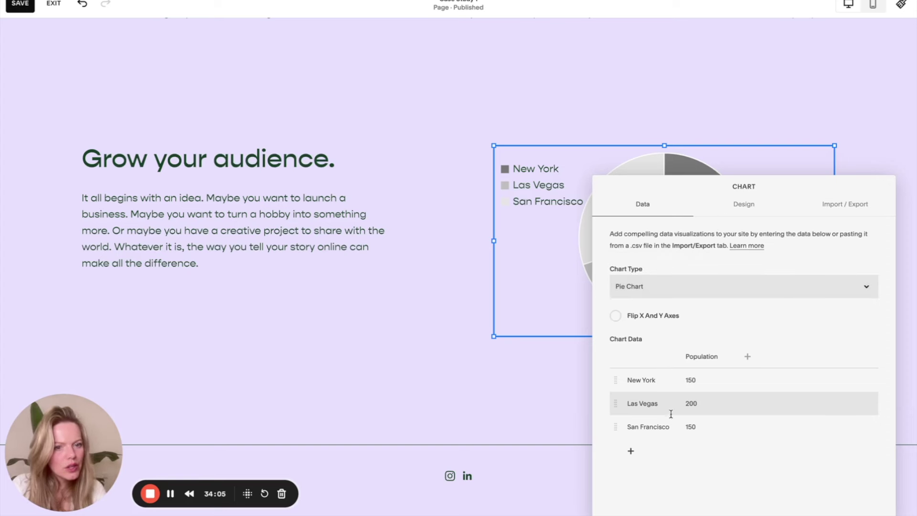
Open the San Francisco row's label and population value for editing in the chart data
{"action": "left_click", "coordinate": [651, 428]}
{"action": "left_click", "coordinate": [742, 431]}
{"action": "left_click", "coordinate": [662, 428]}
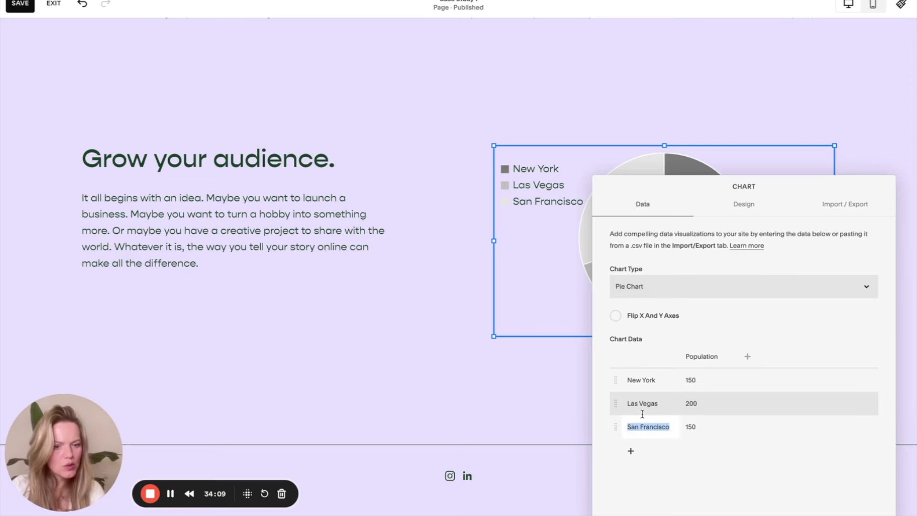
{"action": "left_click", "coordinate": [691, 427]}
{"action": "double_click", "coordinate": [691, 427]}
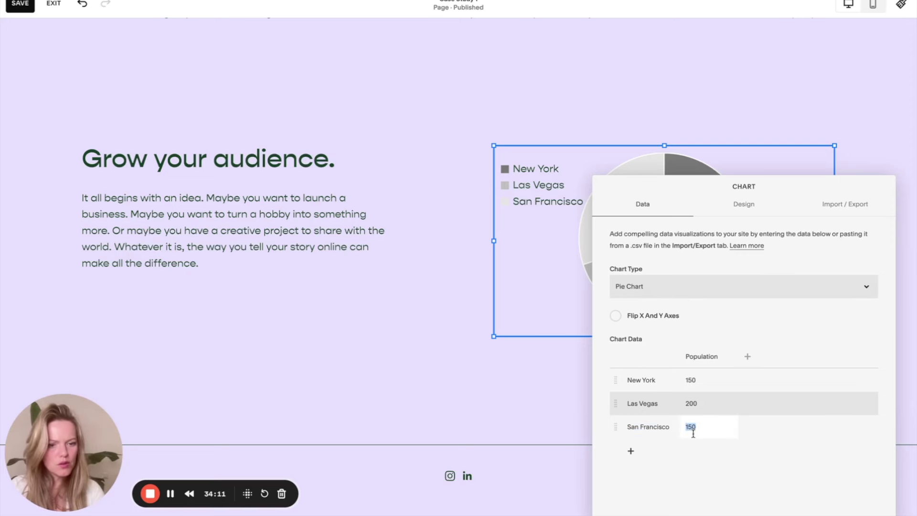
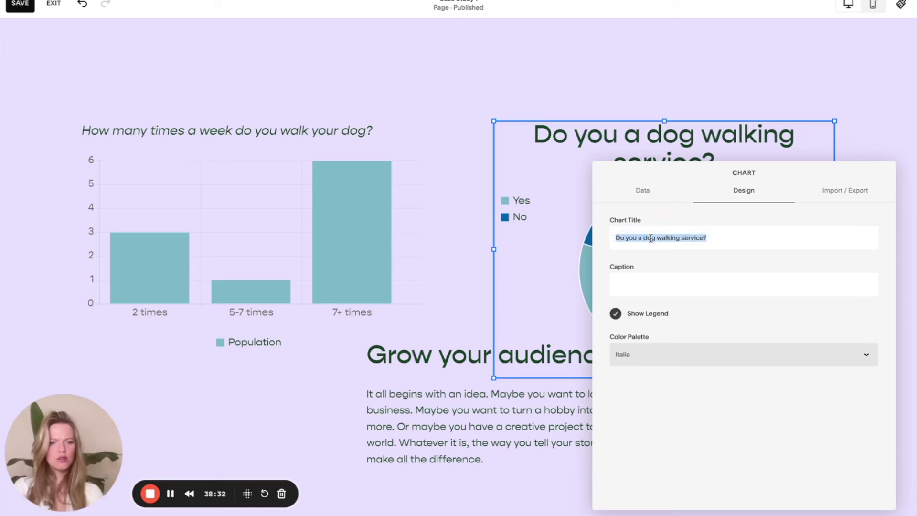
Cut the pie chart's built-in title and place a copy of the "How many times a week do you walk your dog?" caption above it
{"action": "left_click", "coordinate": [424, 94]}
{"action": "left_click_drag", "start_coordinate": [550, 141], "coordinate": [552, 184]}
{"action": "left_click", "coordinate": [322, 144]}
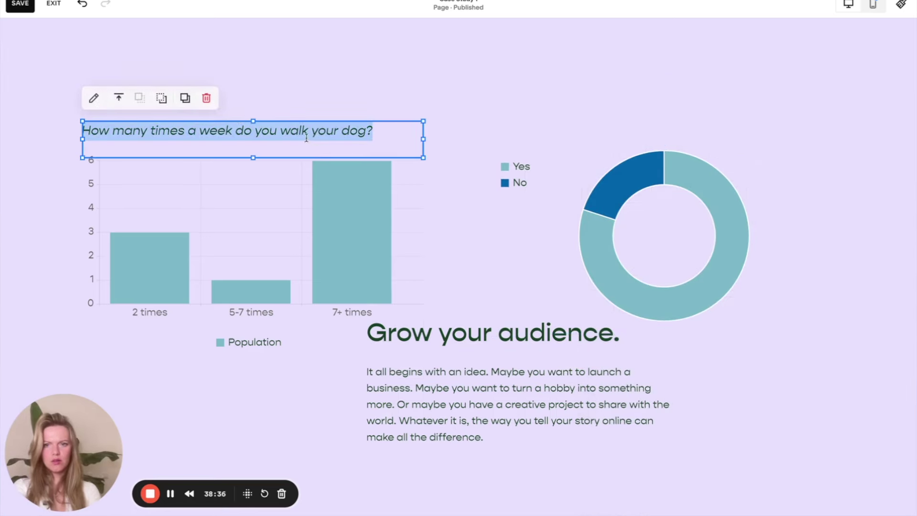
{"action": "left_click_drag", "start_coordinate": [210, 122], "coordinate": [678, 106]}
Replace the copied caption's text with "Do you use a dog walking service?"
{"action": "left_click", "coordinate": [603, 130]}
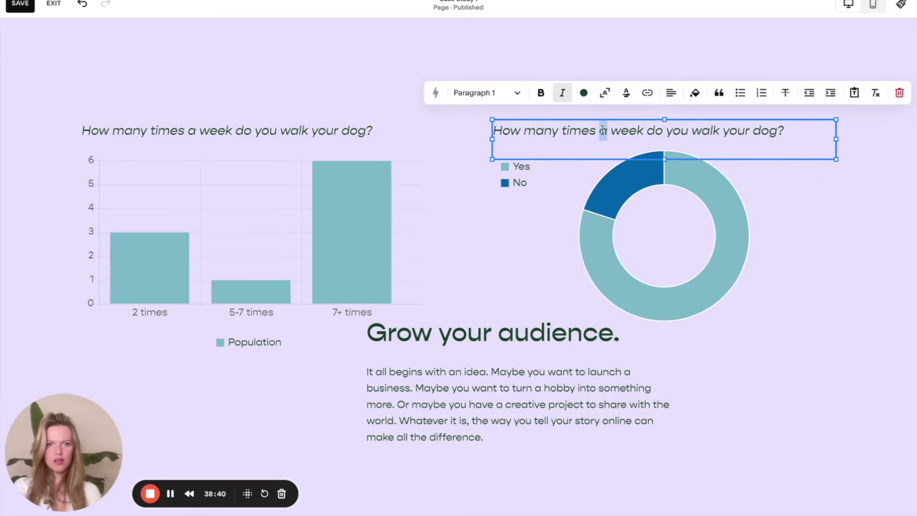
{"action": "key", "text": "ctrl+a"}
{"action": "type", "text": "Do you a dog walking service?"}
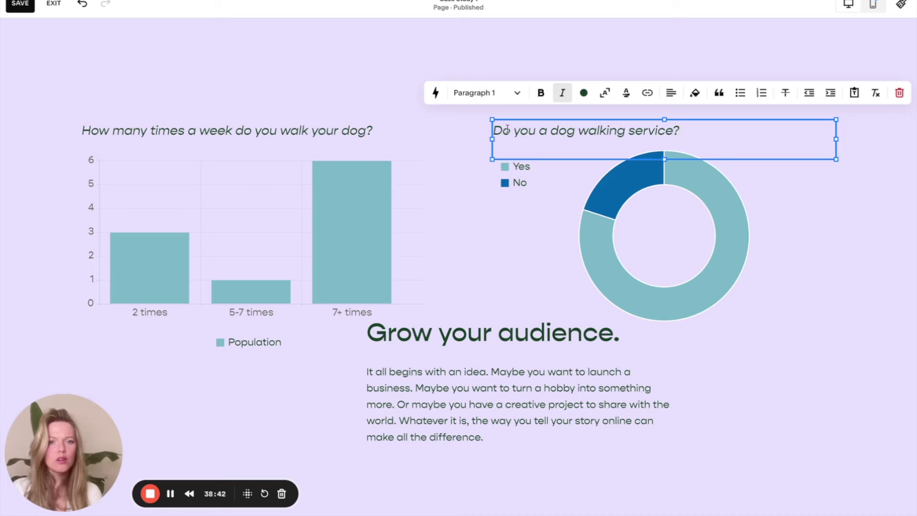
{"action": "left_click", "coordinate": [543, 145]}
{"action": "type", "text": "use"}
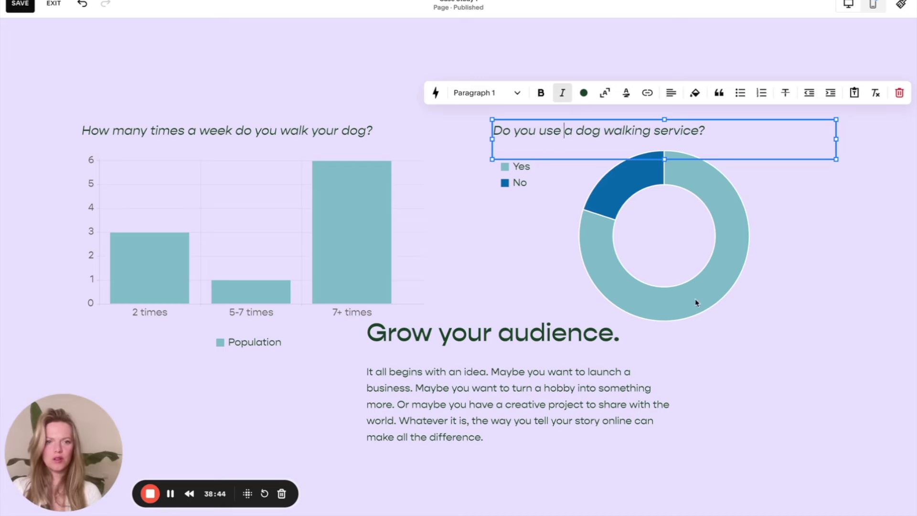
{"action": "left_click", "coordinate": [781, 392]}
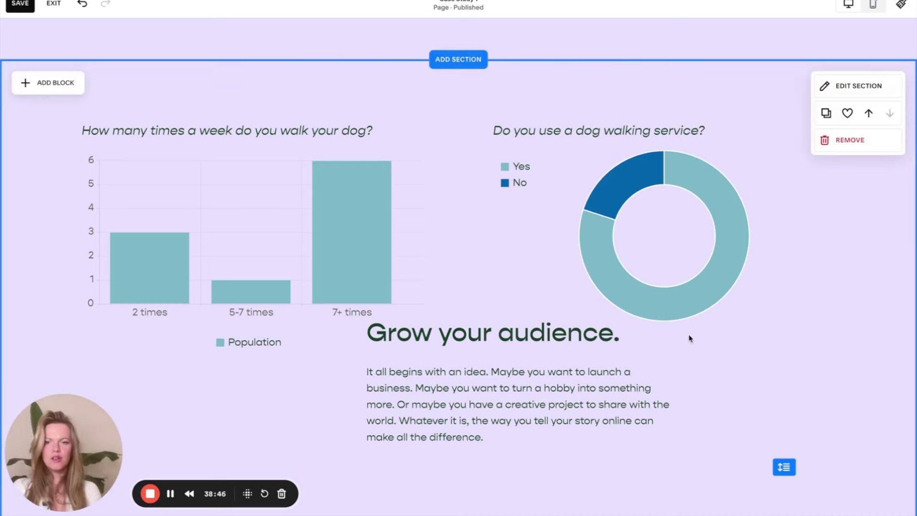
Glance at the Research board in Figma, return to Squarespace and delete the placeholder "Grow your audience." text block below the charts
{"action": "scroll", "coordinate": [675, 314], "scroll_direction": "down", "scroll_amount": 2}
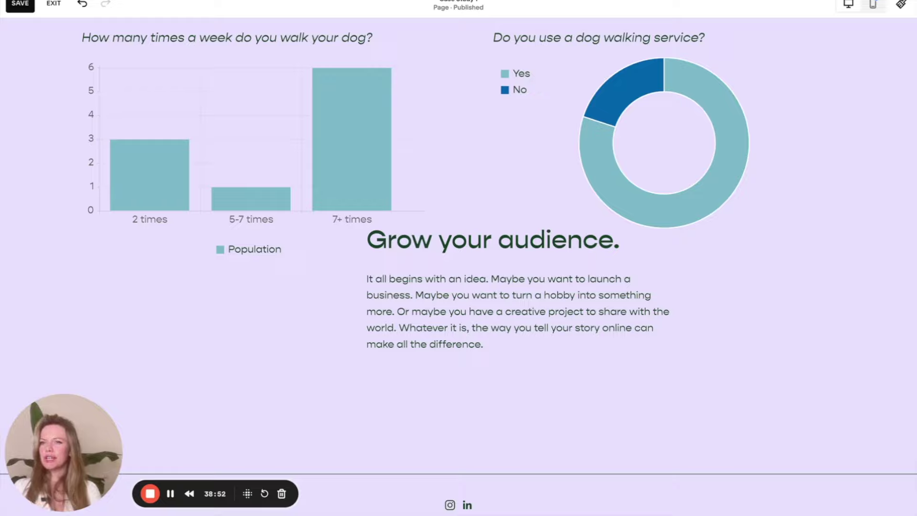
{"action": "left_click", "coordinate": [211, 1]}
{"action": "scroll", "coordinate": [396, 172], "scroll_direction": "down", "scroll_amount": 6}
{"action": "scroll", "coordinate": [396, 172], "scroll_direction": "up", "scroll_amount": 1}
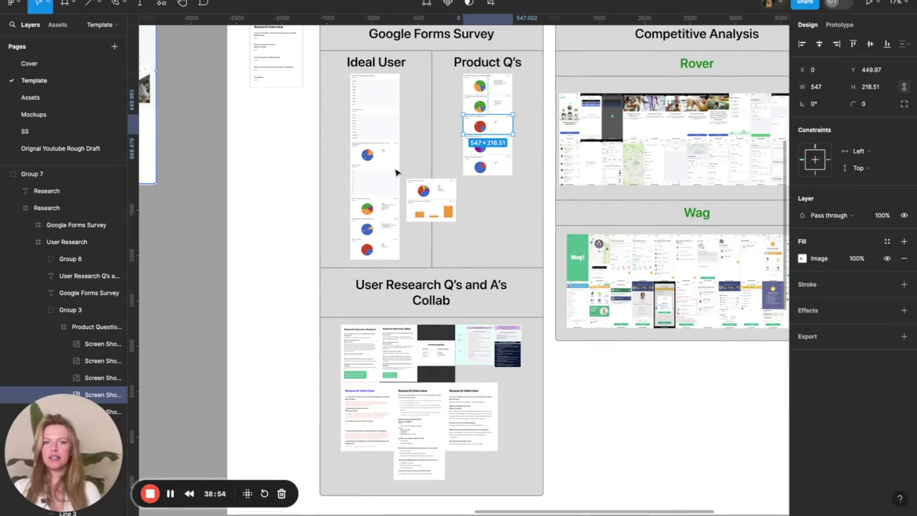
{"action": "key", "text": "alt+Tab"}
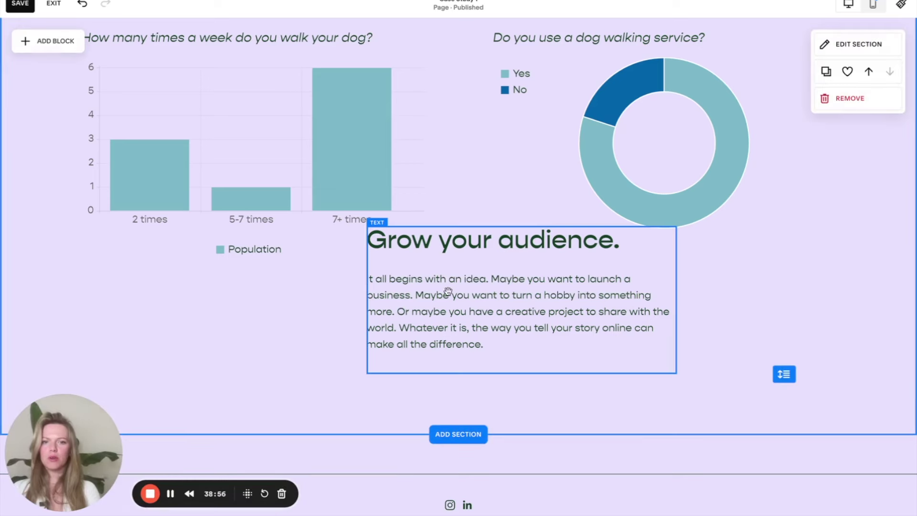
{"action": "left_click", "coordinate": [442, 232]}
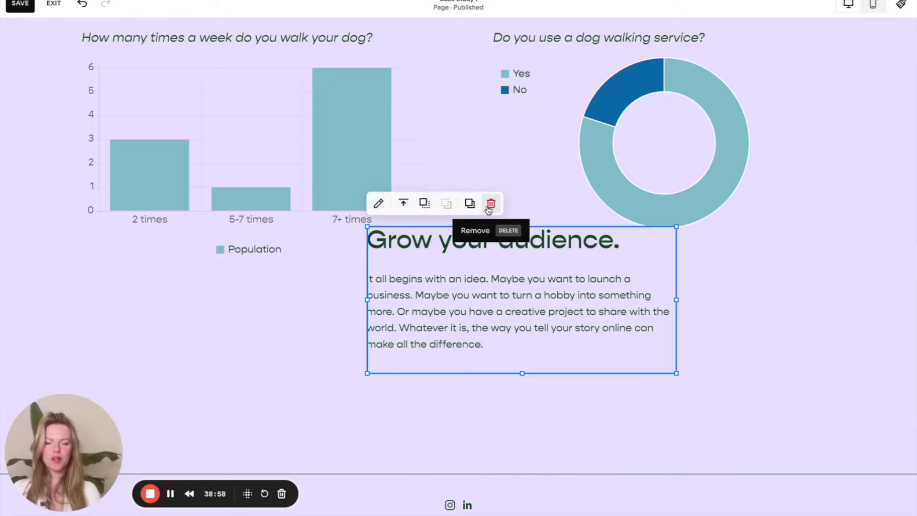
{"action": "left_click", "coordinate": [490, 204]}
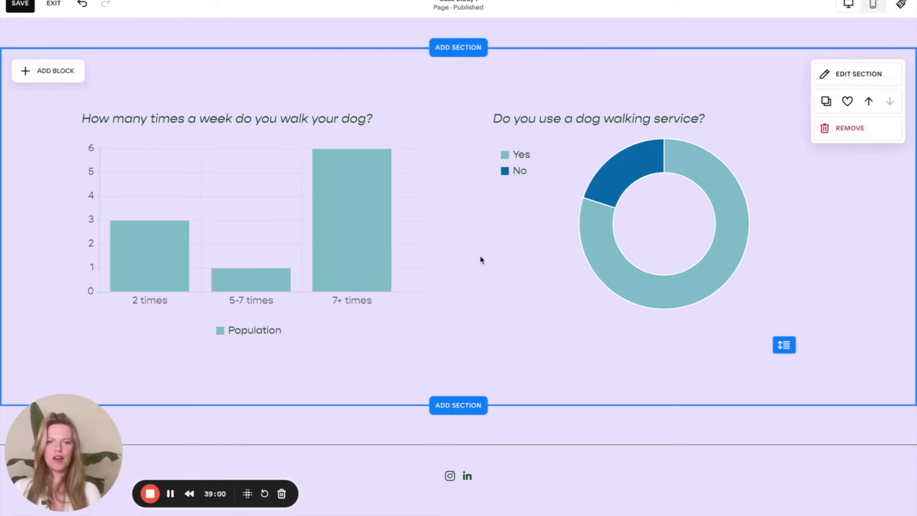
Compare the finished charts section with the Google Forms Survey and Competitive Analysis boards in Figma
{"action": "scroll", "coordinate": [481, 260], "scroll_direction": "up", "scroll_amount": 8}
{"action": "scroll", "coordinate": [481, 259], "scroll_direction": "down", "scroll_amount": 5}
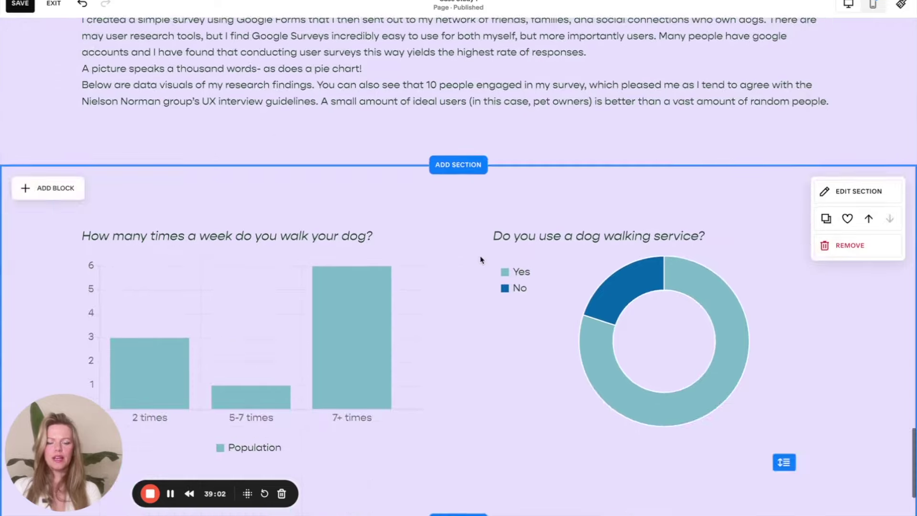
{"action": "key", "text": "ctrl+shift+Tab"}
{"action": "scroll", "coordinate": [539, 142], "scroll_direction": "right", "scroll_amount": 7}
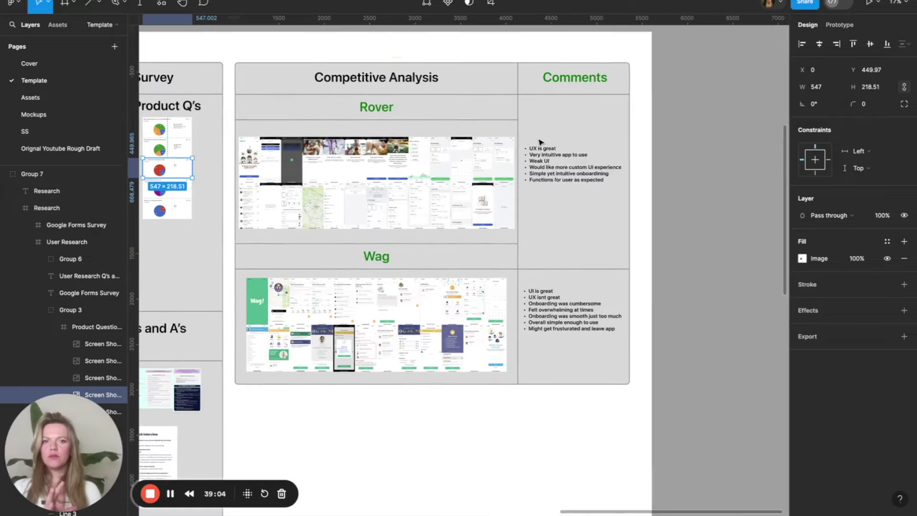
{"action": "scroll", "coordinate": [540, 143], "scroll_direction": "left", "scroll_amount": 4}
{"action": "scroll", "coordinate": [540, 143], "scroll_direction": "left", "scroll_amount": 1}
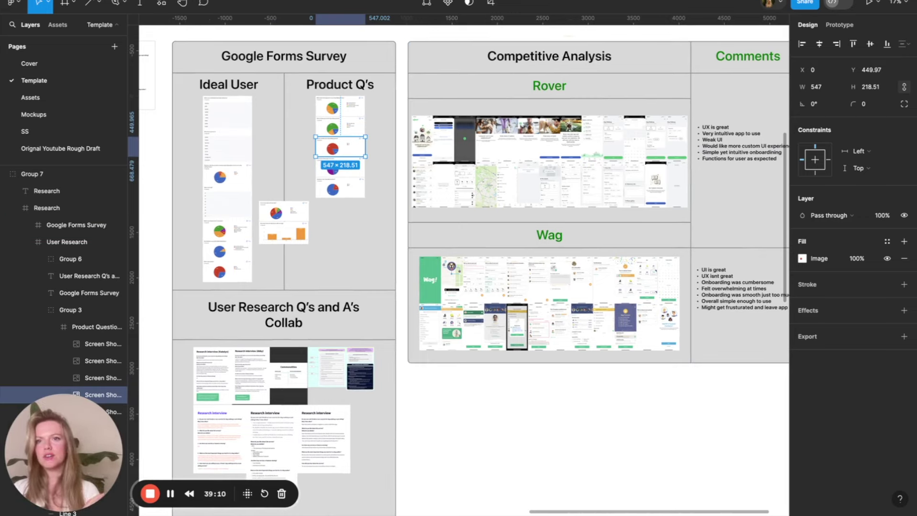
{"action": "key", "text": "ctrl+Tab"}
{"action": "scroll", "coordinate": [377, 426], "scroll_direction": "down", "scroll_amount": 3}
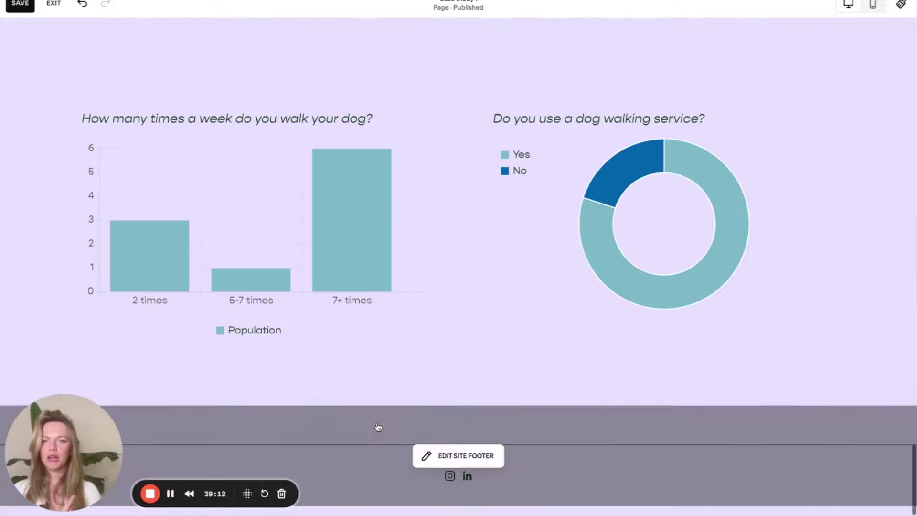
Switch to Figma and locate the Personas section below the pie charts in the case study template
{"action": "key", "text": "ctrl+Tab"}
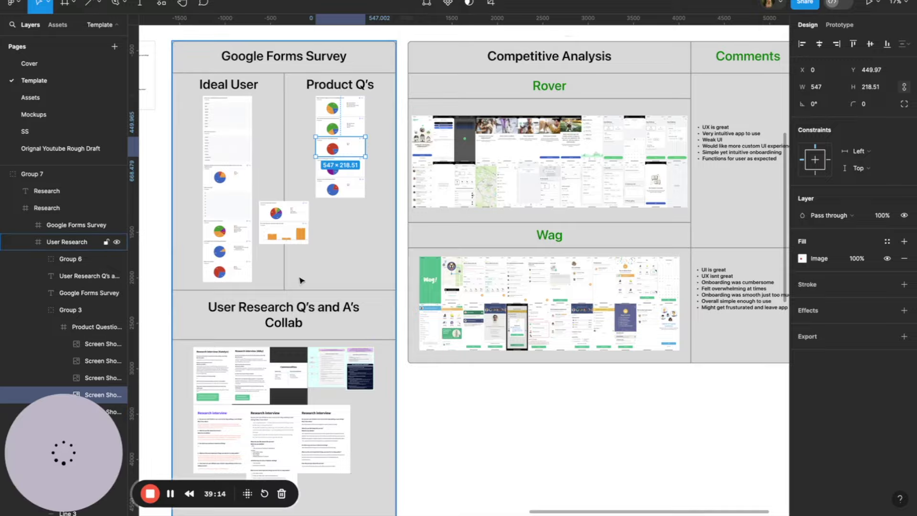
{"action": "scroll", "coordinate": [300, 279], "scroll_direction": "left", "scroll_amount": 6}
{"action": "scroll", "coordinate": [300, 280], "scroll_direction": "down", "scroll_amount": 5}
{"action": "scroll", "coordinate": [302, 281], "scroll_direction": "up", "scroll_amount": 4}
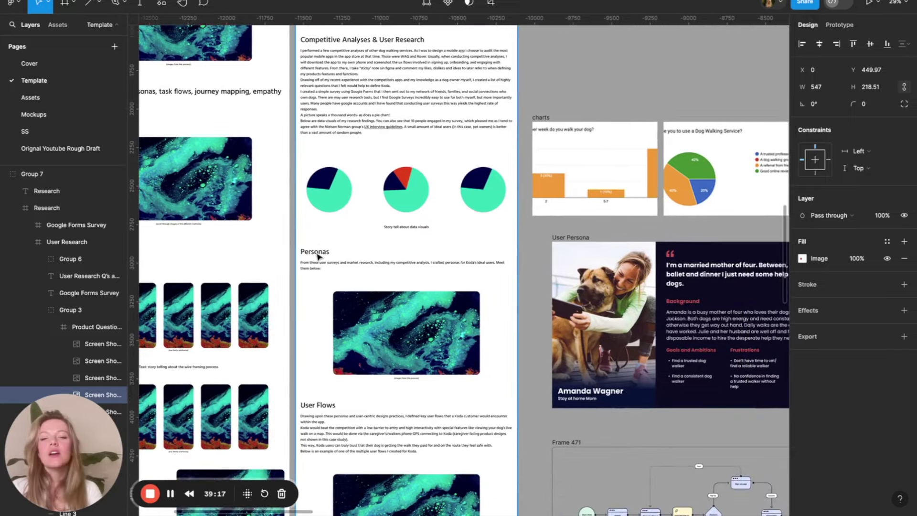
{"action": "left_click", "coordinate": [317, 257]}
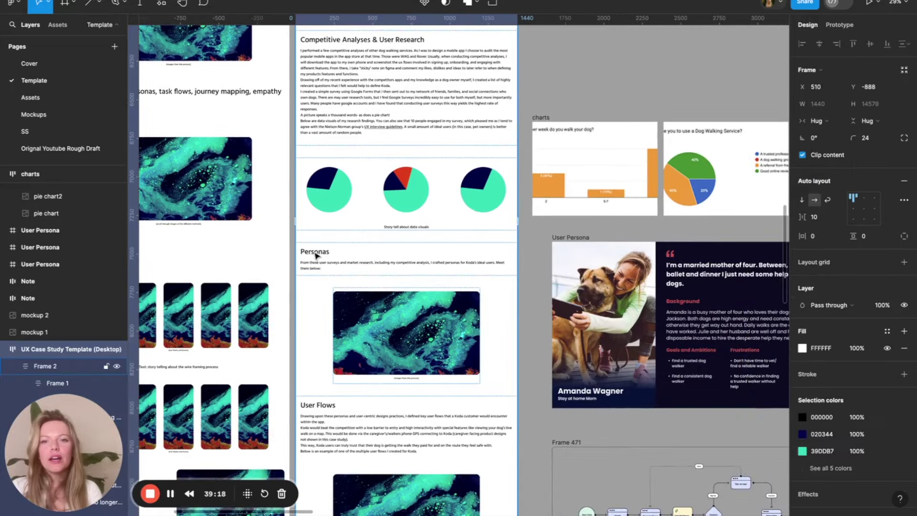
Switch to Squarespace, duplicate the Competitive Analyses & User Research section and move the copy below the charts
{"action": "key", "text": "alt+Tab"}
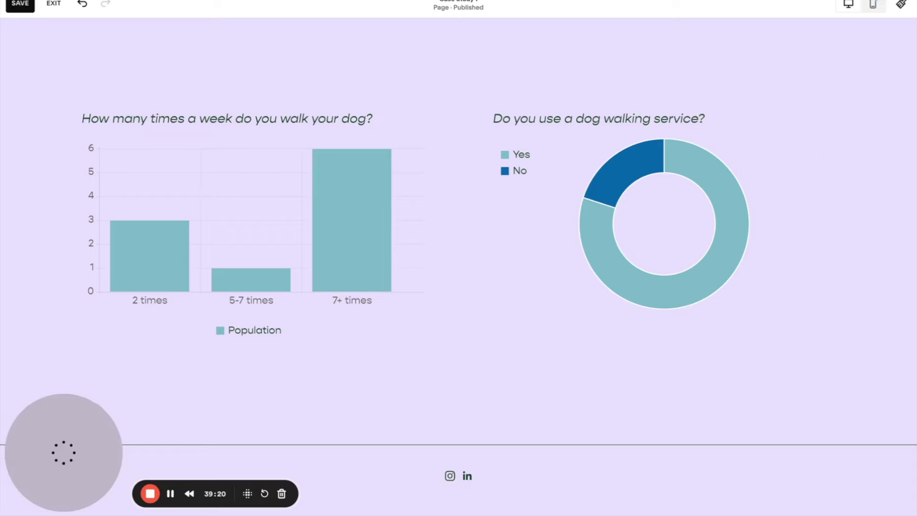
{"action": "scroll", "coordinate": [317, 195], "scroll_direction": "up", "scroll_amount": 6}
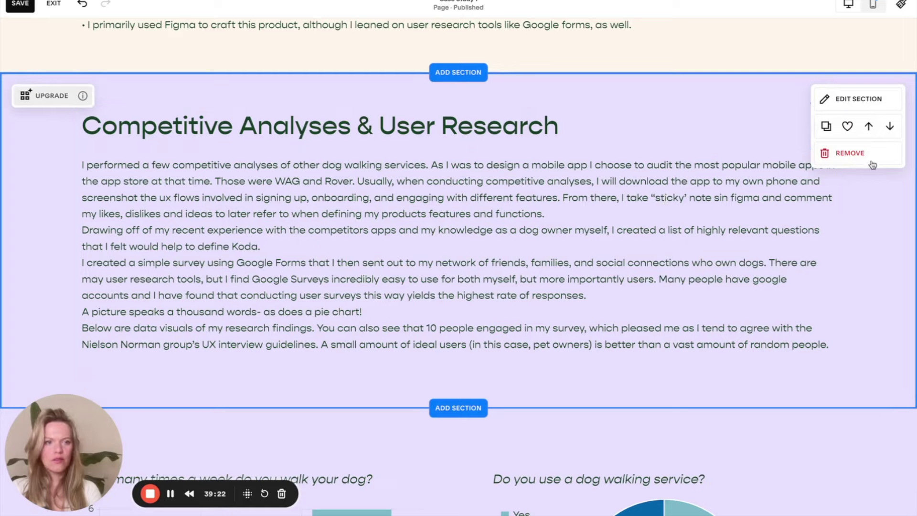
{"action": "left_click", "coordinate": [828, 129]}
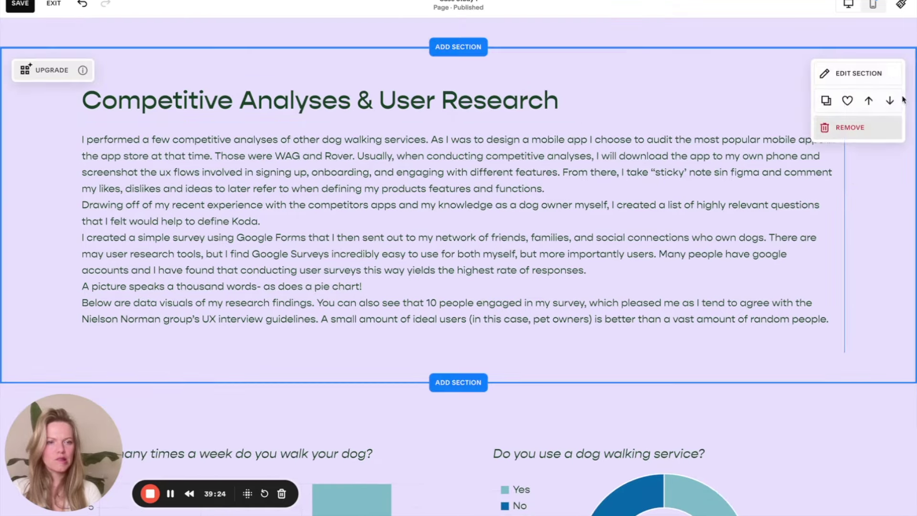
{"action": "left_click", "coordinate": [890, 105]}
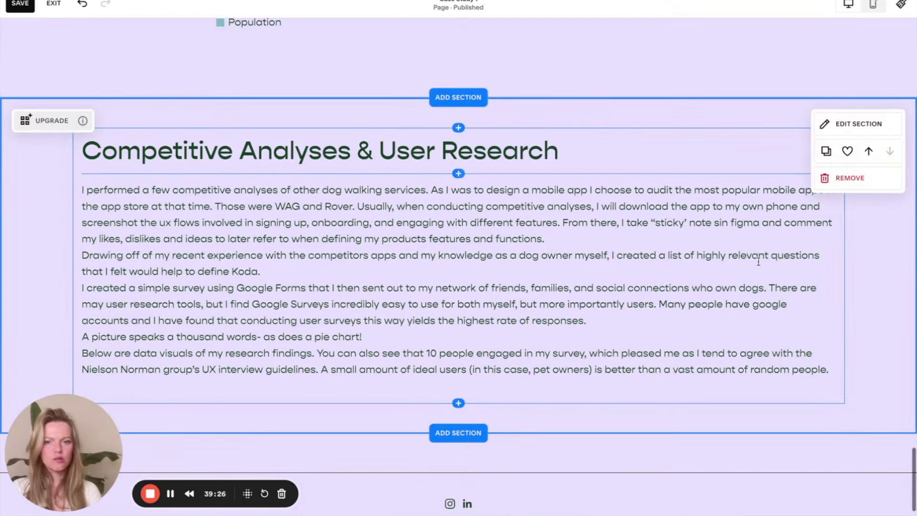
Change the duplicated section's heading to "Crafting Personas"
{"action": "triple_click", "coordinate": [340, 146]}
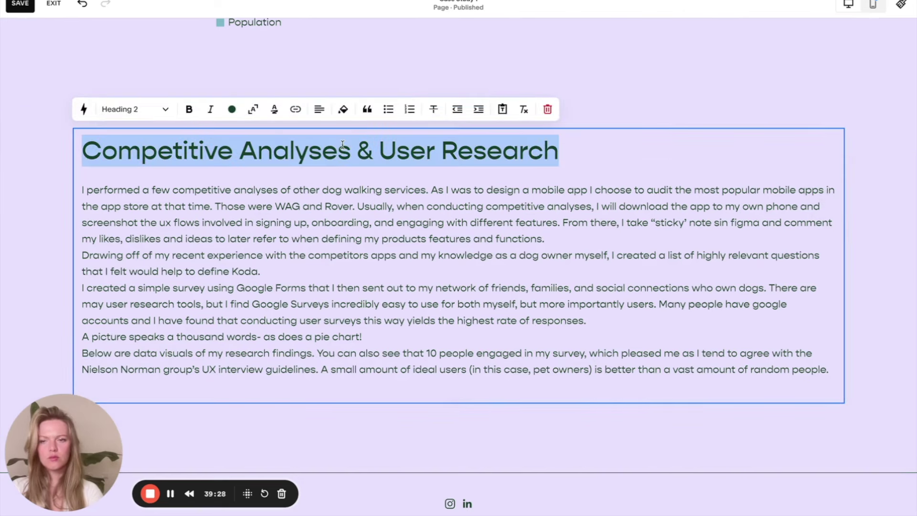
{"action": "type", "text": "Personas"}
{"action": "left_click", "coordinate": [83, 152]}
{"action": "type", "text": "Crafting"}
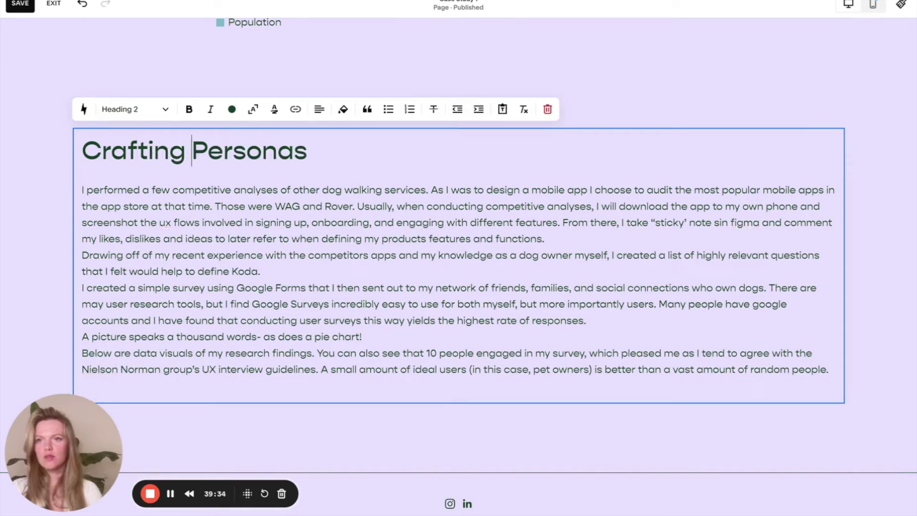
Copy the Personas paragraph from the Figma template and paste it over the Crafting Personas section's body text in Squarespace
{"action": "key", "text": "ctrl+Tab"}
{"action": "double_click", "coordinate": [314, 268]}
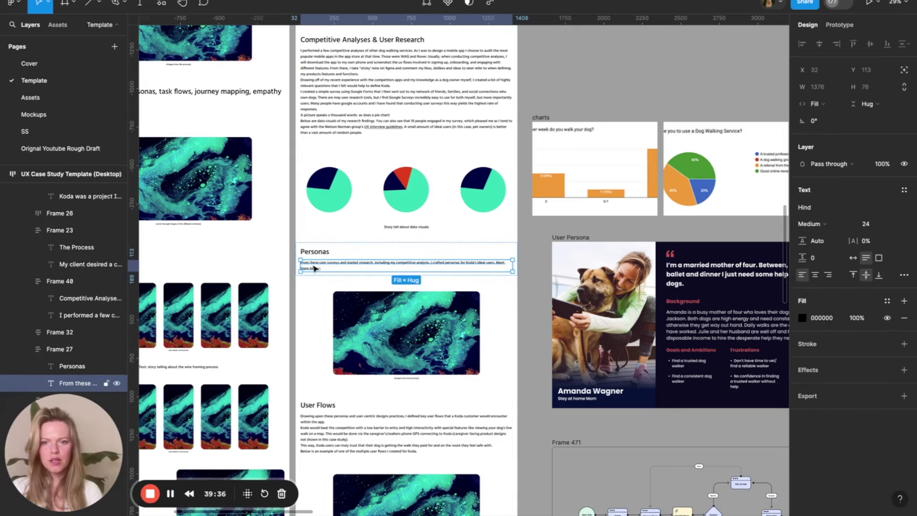
{"action": "double_click", "coordinate": [312, 264]}
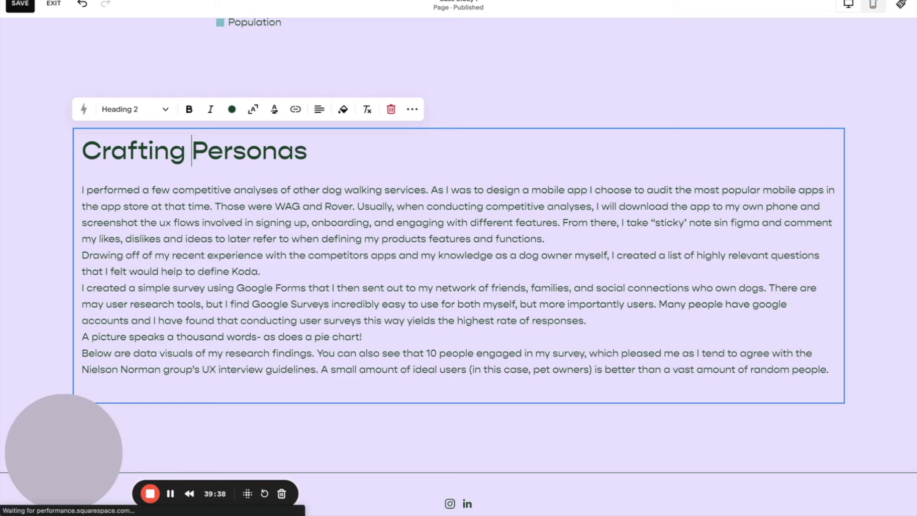
{"action": "key", "text": "alt+Tab"}
{"action": "triple_click", "coordinate": [206, 336]}
{"action": "key", "text": "ctrl+a"}
{"action": "type", "text": "From these user surveys and market research, including my competitive analysis, I crafted personas for Koda's ideal users. Meet them below:"}
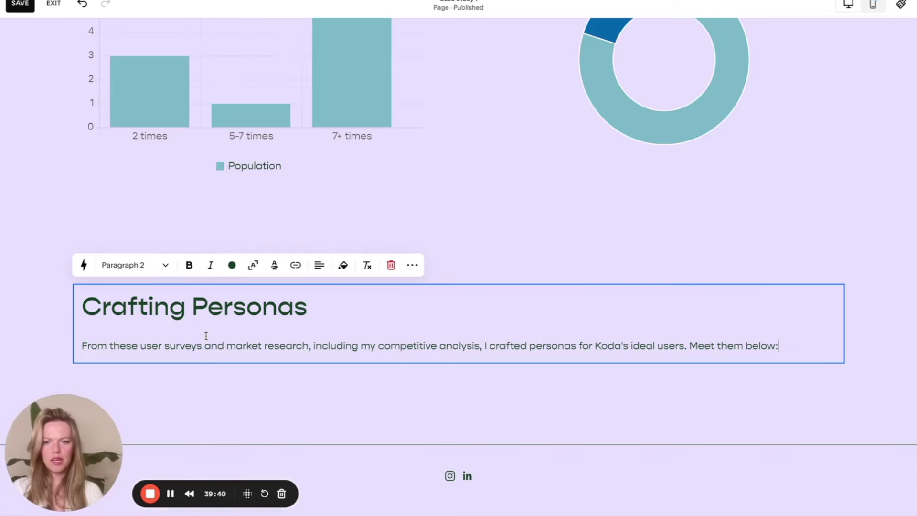
{"action": "left_click", "coordinate": [306, 386]}
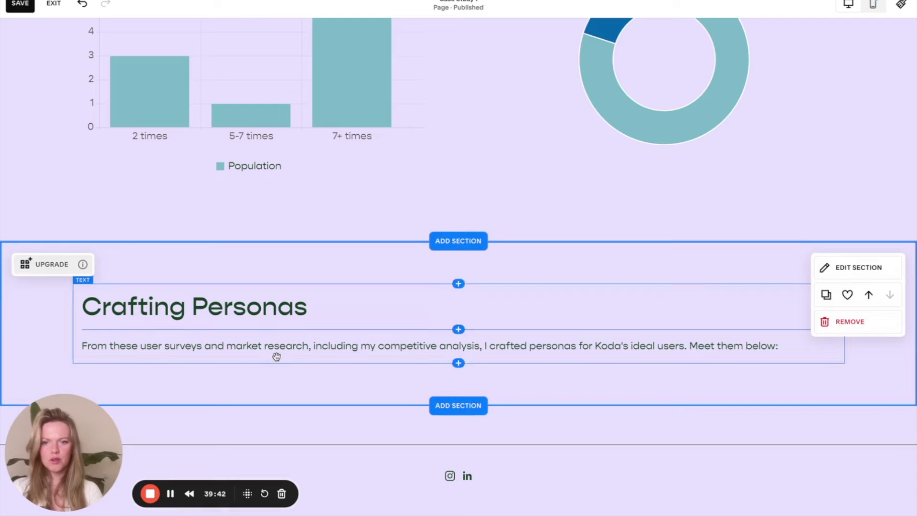
Add an Images slideshow section with small thumbnails below Crafting Personas and open its gallery for editing
{"action": "left_click", "coordinate": [453, 407]}
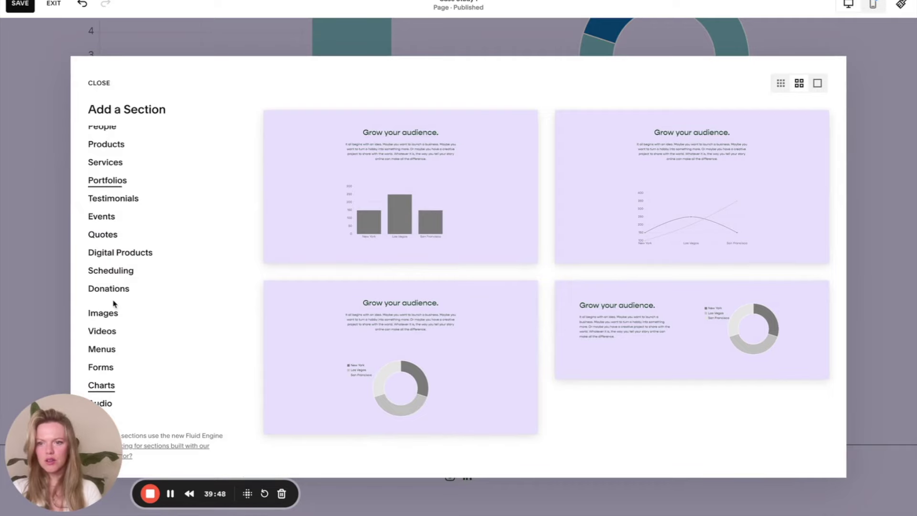
{"action": "left_click", "coordinate": [112, 315]}
{"action": "scroll", "coordinate": [536, 346], "scroll_direction": "down", "scroll_amount": 5}
{"action": "scroll", "coordinate": [536, 347], "scroll_direction": "down", "scroll_amount": 10}
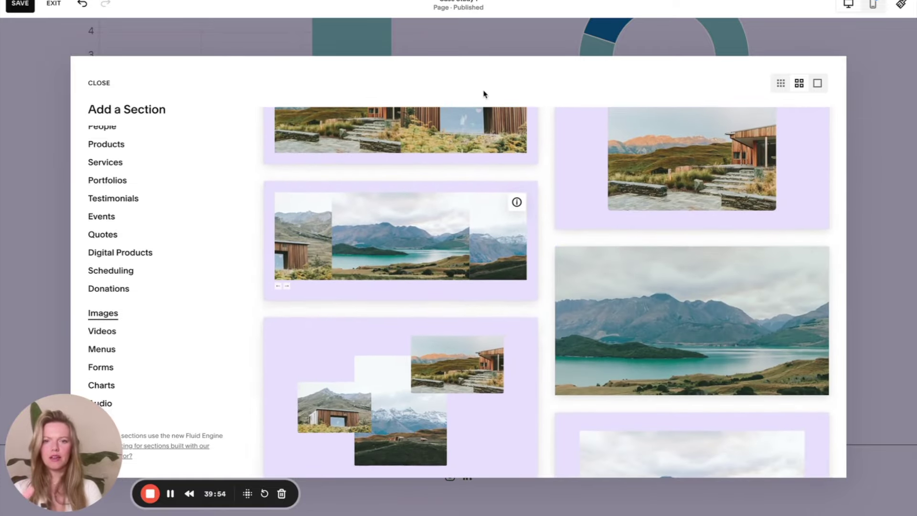
{"action": "scroll", "coordinate": [467, 381], "scroll_direction": "down", "scroll_amount": 3}
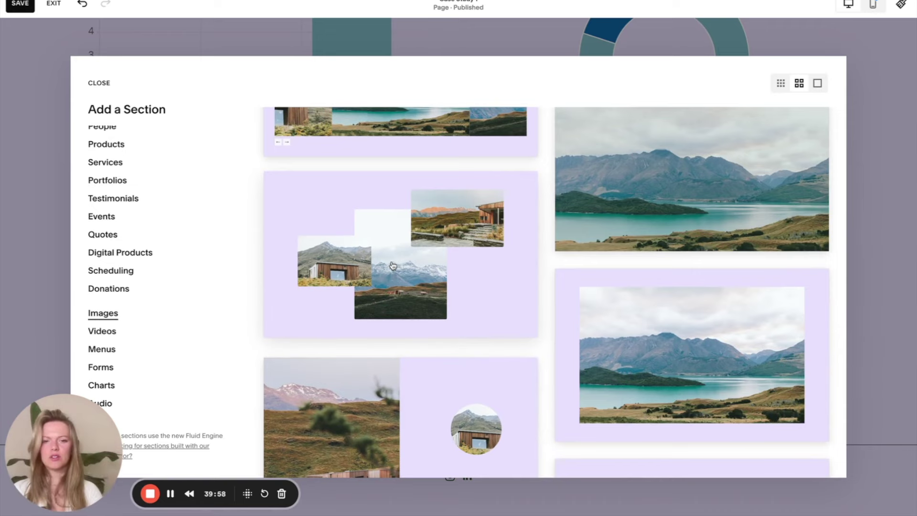
{"action": "scroll", "coordinate": [454, 311], "scroll_direction": "down", "scroll_amount": 8}
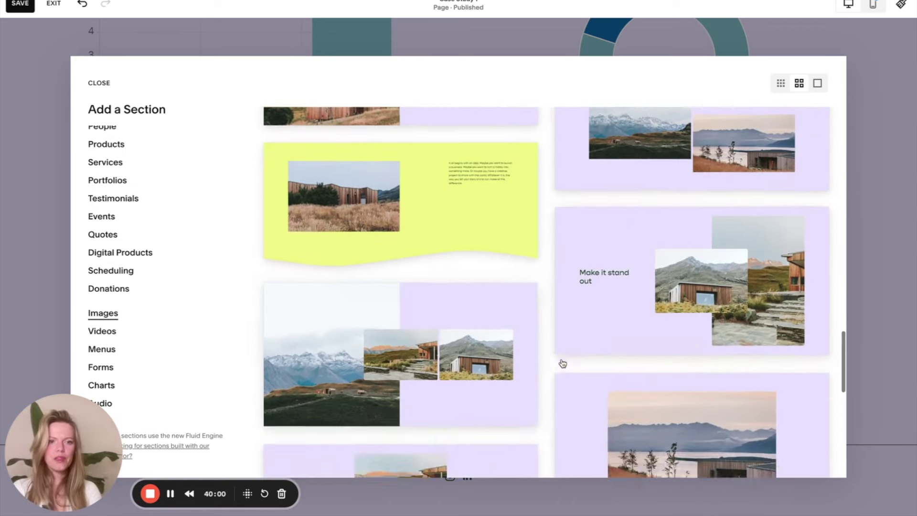
{"action": "scroll", "coordinate": [563, 363], "scroll_direction": "down", "scroll_amount": 6}
{"action": "scroll", "coordinate": [563, 363], "scroll_direction": "up", "scroll_amount": 1}
{"action": "scroll", "coordinate": [562, 363], "scroll_direction": "down", "scroll_amount": 2}
{"action": "scroll", "coordinate": [563, 364], "scroll_direction": "up", "scroll_amount": 12}
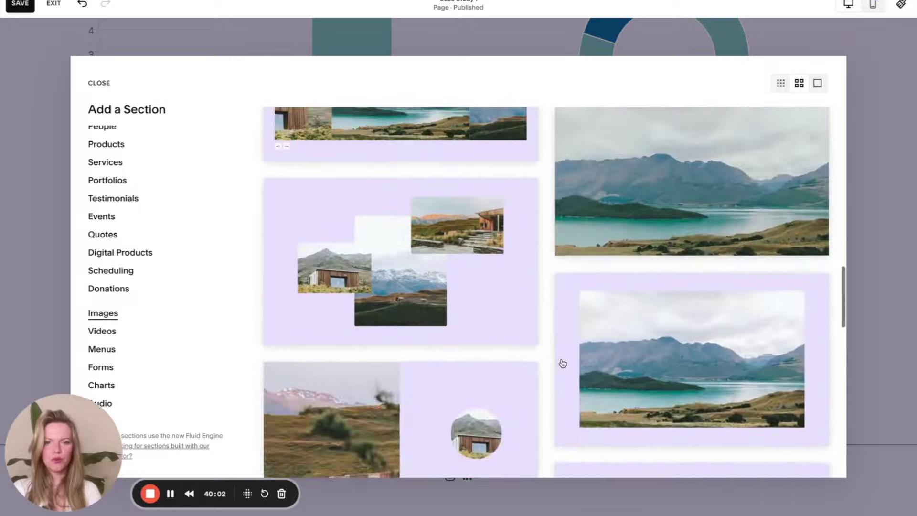
{"action": "scroll", "coordinate": [563, 364], "scroll_direction": "up", "scroll_amount": 5}
{"action": "scroll", "coordinate": [562, 364], "scroll_direction": "down", "scroll_amount": 2}
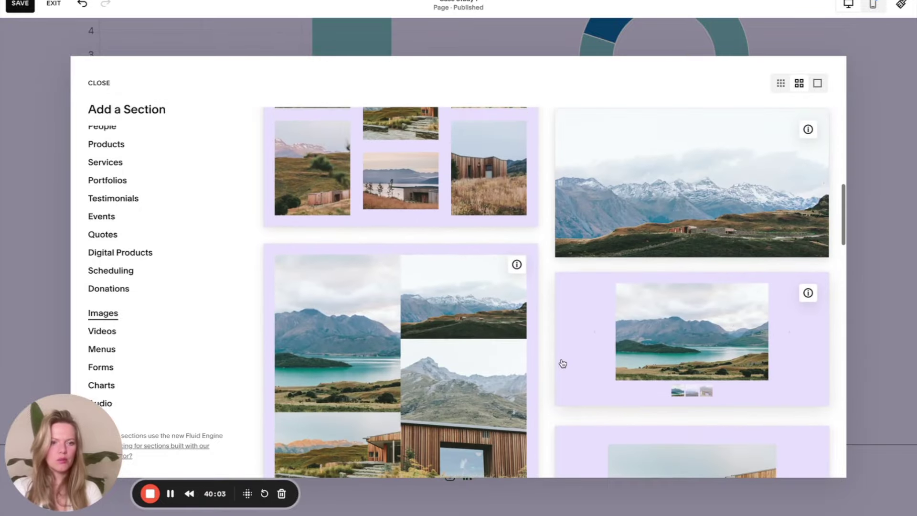
{"action": "left_click", "coordinate": [702, 339]}
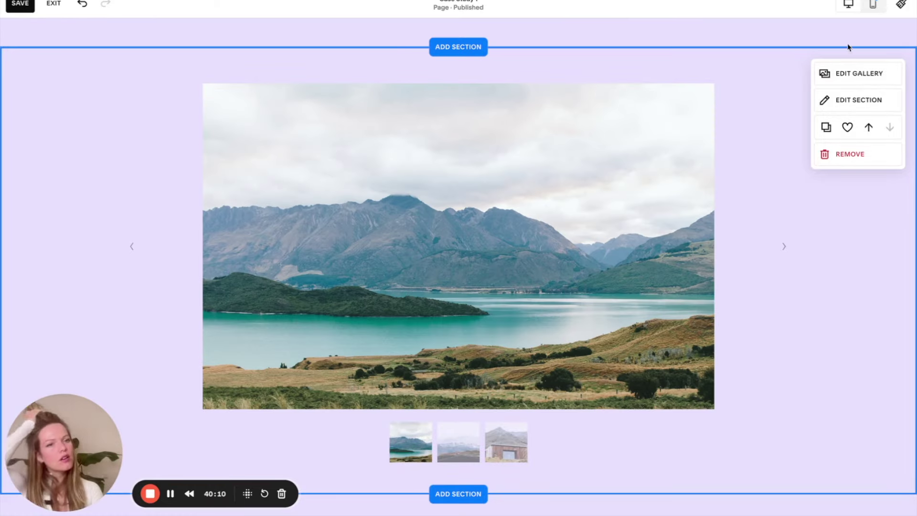
{"action": "left_click", "coordinate": [860, 74]}
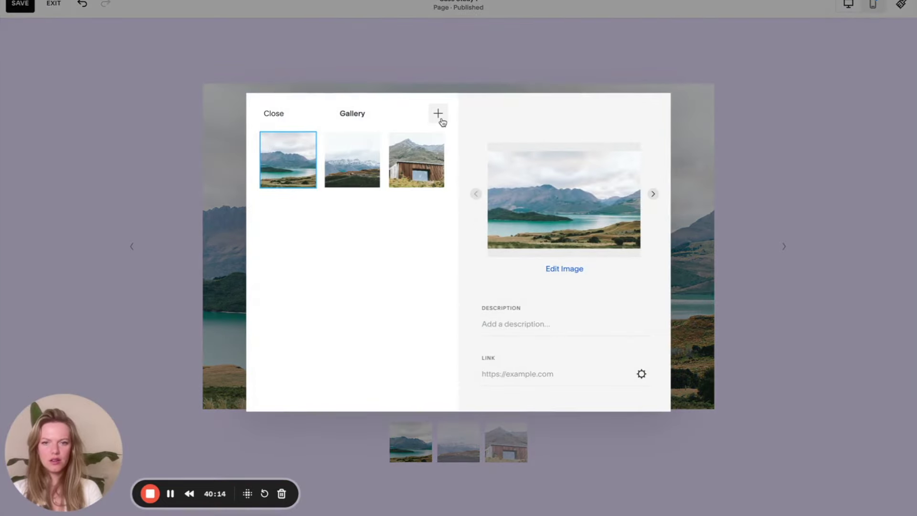
Close the gallery, switch to the Figma template and export the three User Persona frames together as 2x PNGs
{"action": "left_click", "coordinate": [442, 123]}
{"action": "left_click", "coordinate": [267, 52]}
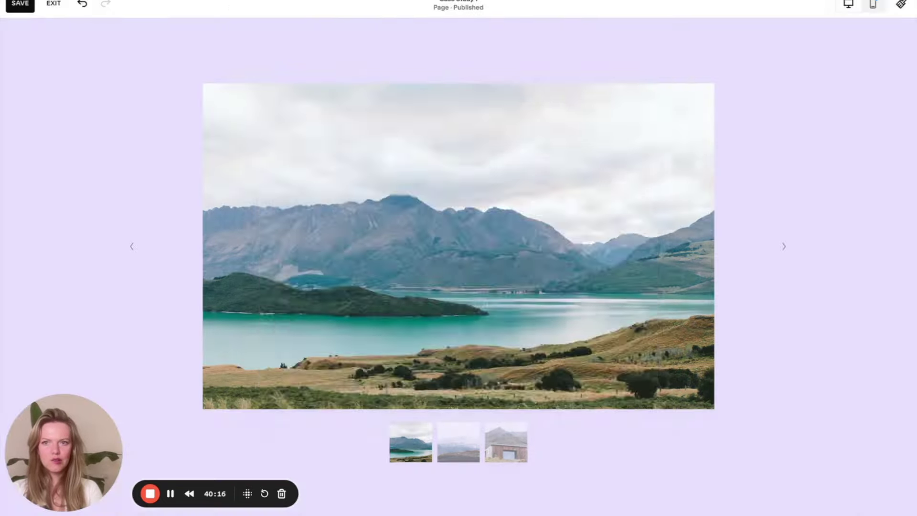
{"action": "key", "text": "ctrl+Tab"}
{"action": "scroll", "coordinate": [499, 218], "scroll_direction": "down", "scroll_amount": 5}
{"action": "scroll", "coordinate": [499, 215], "scroll_direction": "down", "scroll_amount": 2}
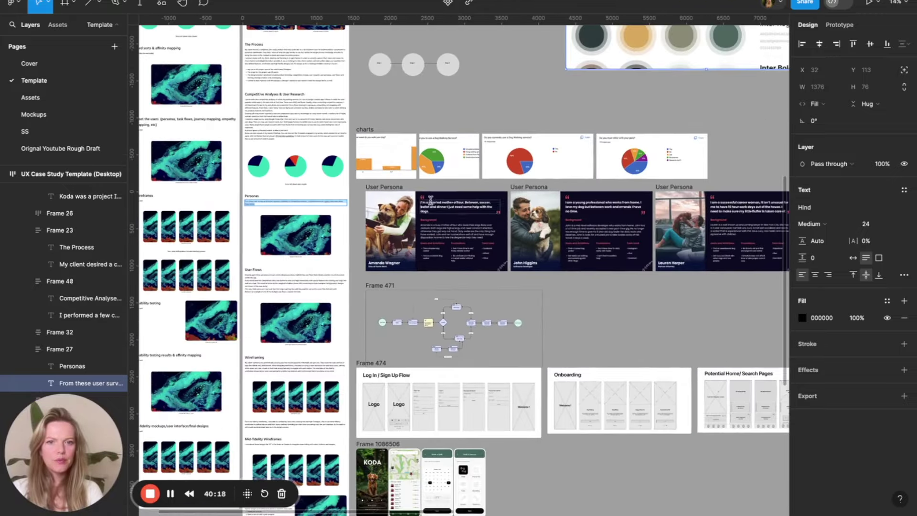
{"action": "left_click", "coordinate": [385, 187]}
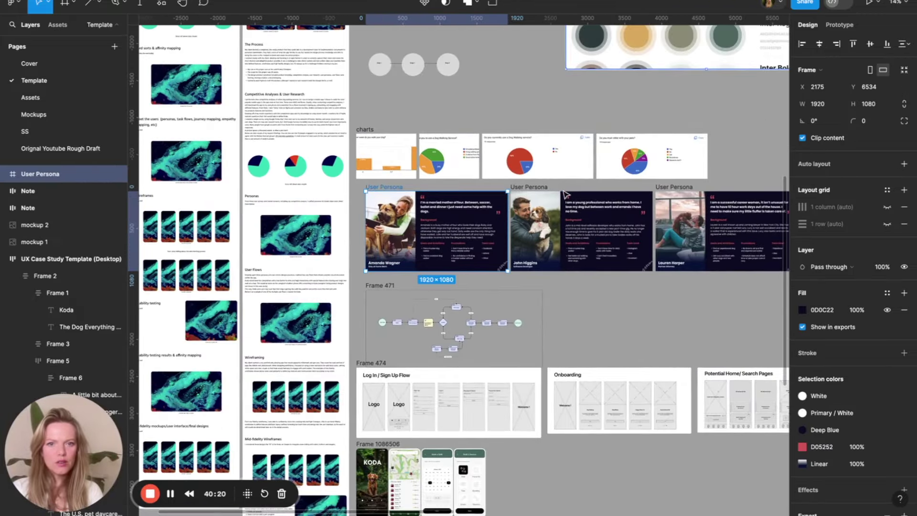
{"action": "left_click", "coordinate": [538, 188], "text": "shift"}
{"action": "left_click", "coordinate": [688, 190], "text": "shift"}
{"action": "scroll", "coordinate": [688, 191], "scroll_direction": "right", "scroll_amount": 2}
{"action": "scroll", "coordinate": [688, 191], "scroll_direction": "down", "scroll_amount": 1}
{"action": "scroll", "coordinate": [553, 207], "scroll_direction": "up", "scroll_amount": 6}
{"action": "scroll", "coordinate": [551, 208], "scroll_direction": "down", "scroll_amount": 5}
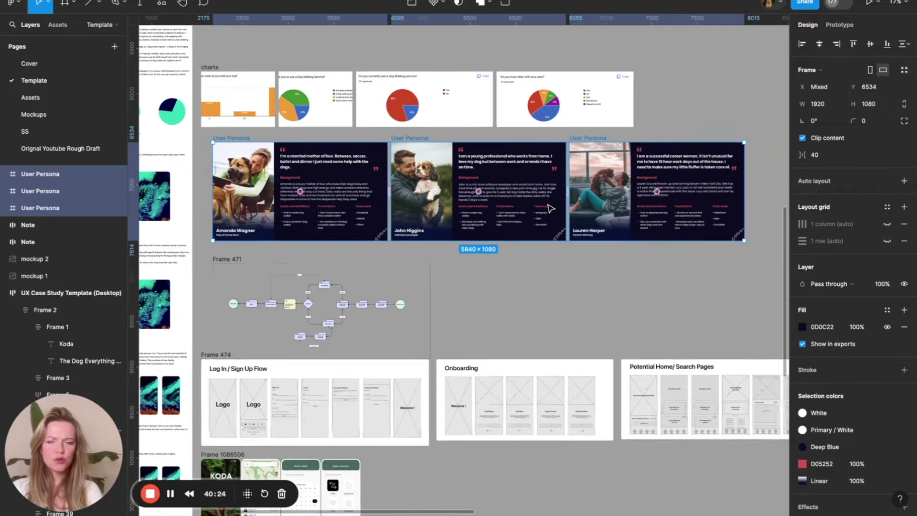
{"action": "scroll", "coordinate": [832, 506], "scroll_direction": "down", "scroll_amount": 3}
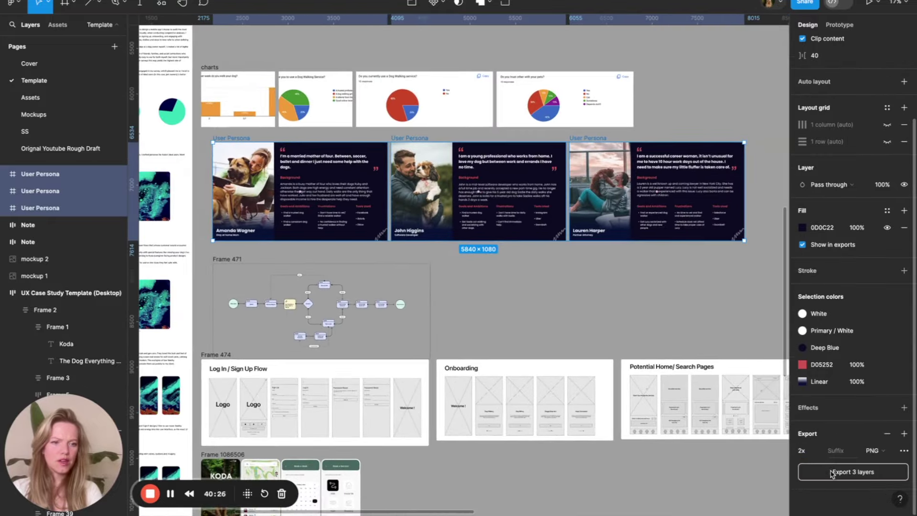
{"action": "left_click", "coordinate": [831, 473]}
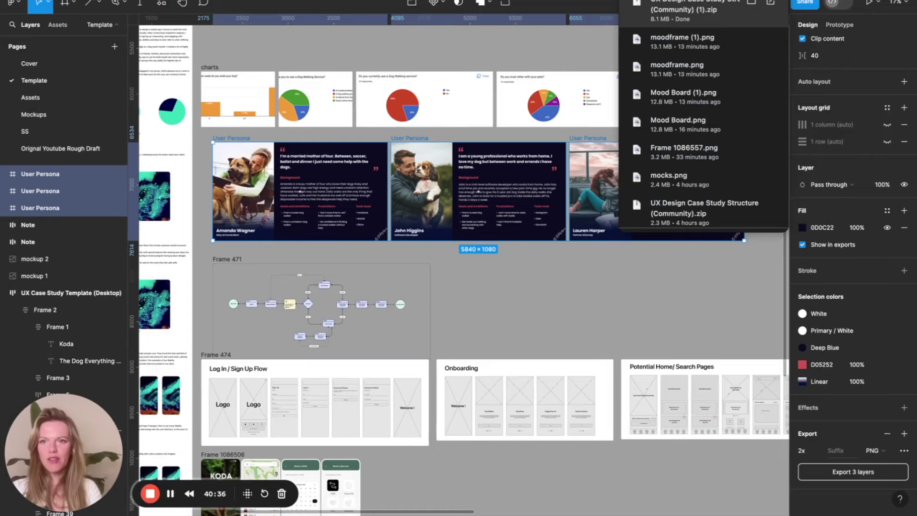
Switch back to Squarespace and upload User Persona.png, User Persona-1.png and User Persona-2.png into the slideshow's gallery
{"action": "key", "text": "ctrl+Tab"}
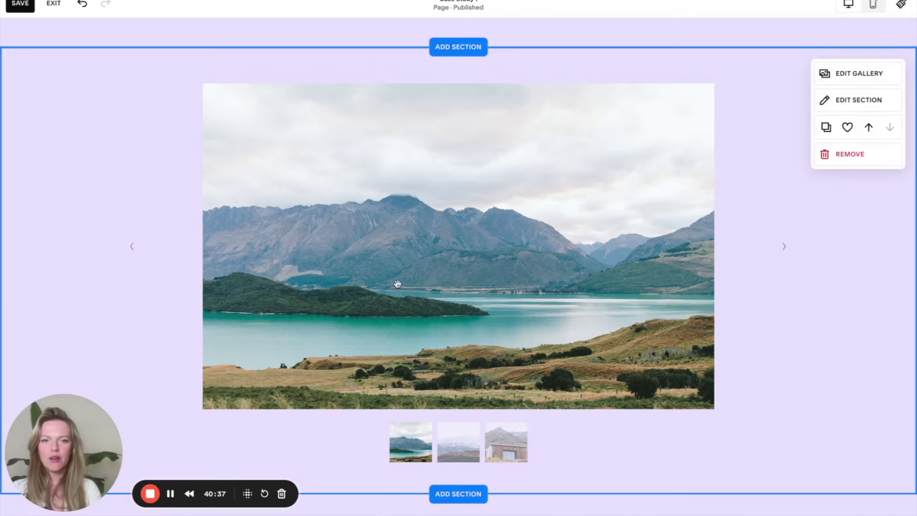
{"action": "left_click", "coordinate": [851, 79]}
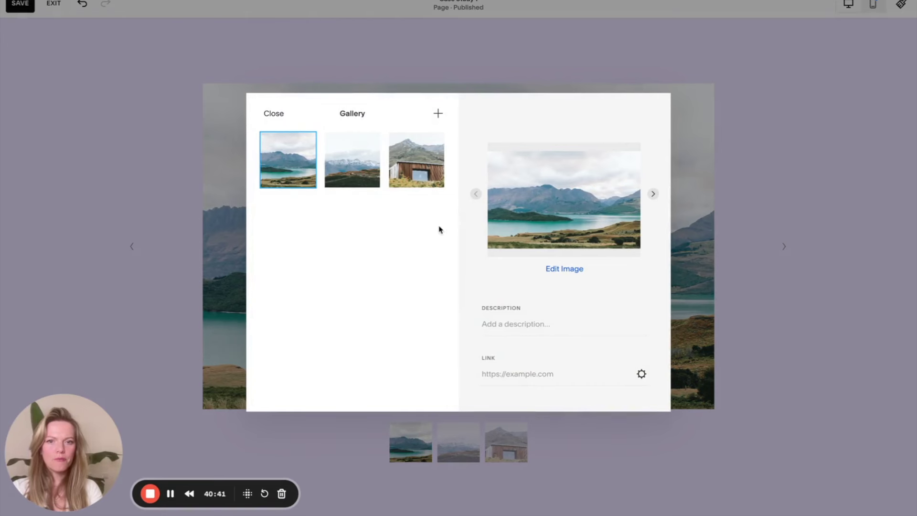
{"action": "mouse_move", "coordinate": [429, 142]}
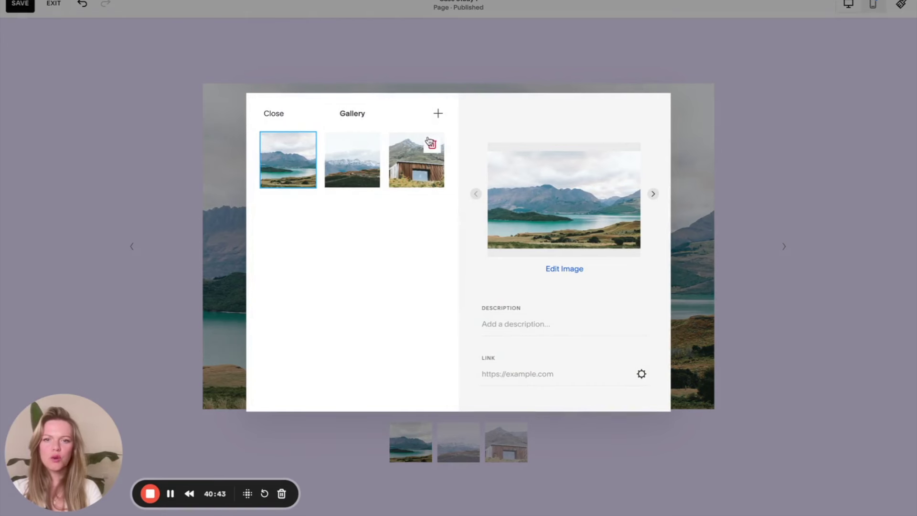
{"action": "left_click", "coordinate": [438, 114]}
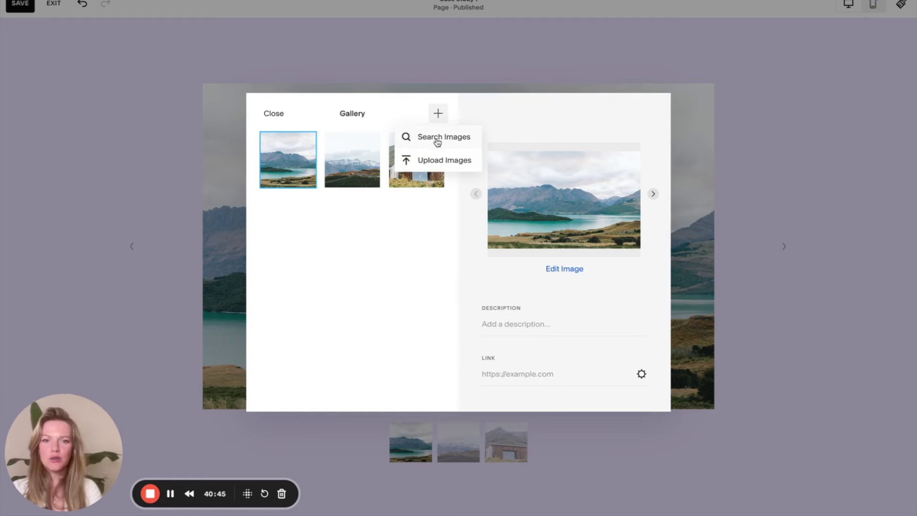
{"action": "left_click", "coordinate": [438, 160]}
{"action": "double_click", "coordinate": [387, 166]}
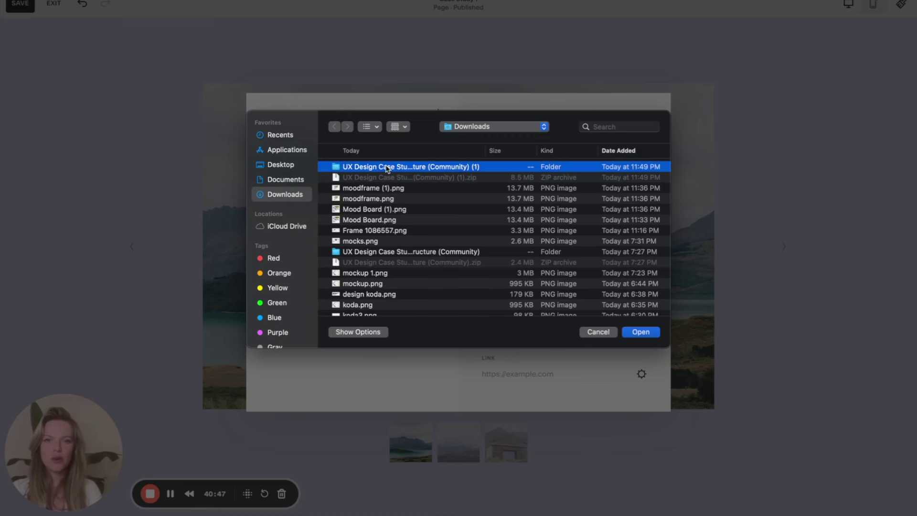
{"action": "left_click", "coordinate": [387, 167]}
{"action": "left_click", "coordinate": [382, 191], "text": "shift"}
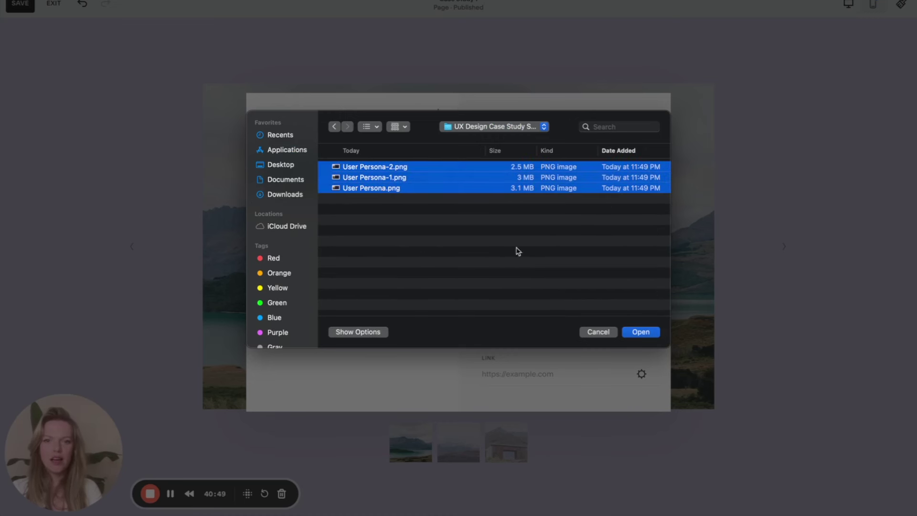
{"action": "left_click", "coordinate": [641, 332]}
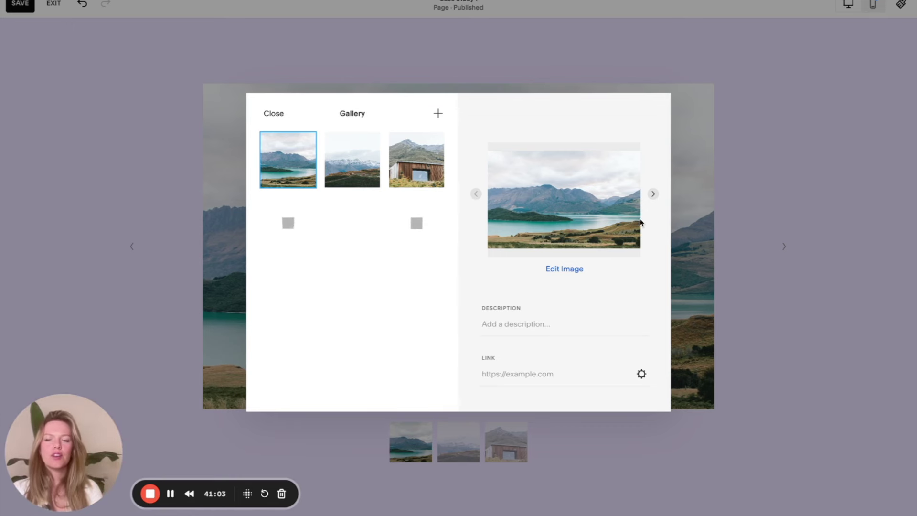
Remove the three placeholder landscape images from the gallery, close it and save the page
{"action": "left_click", "coordinate": [432, 144]}
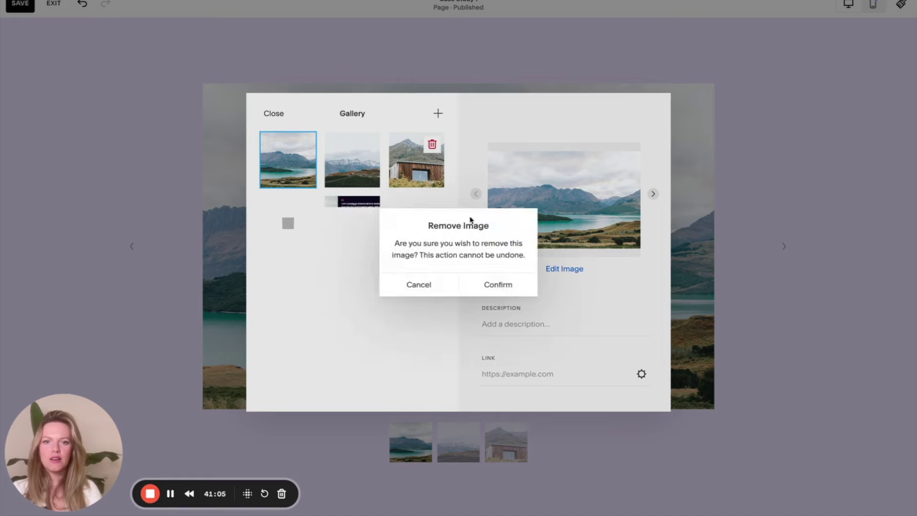
{"action": "left_click", "coordinate": [503, 290]}
{"action": "left_click", "coordinate": [368, 145]}
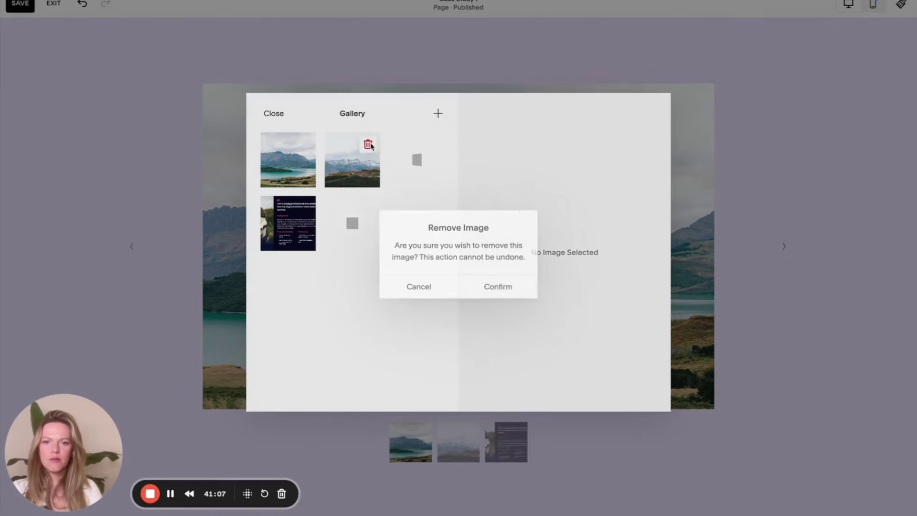
{"action": "left_click", "coordinate": [504, 291]}
{"action": "left_click", "coordinate": [304, 144]}
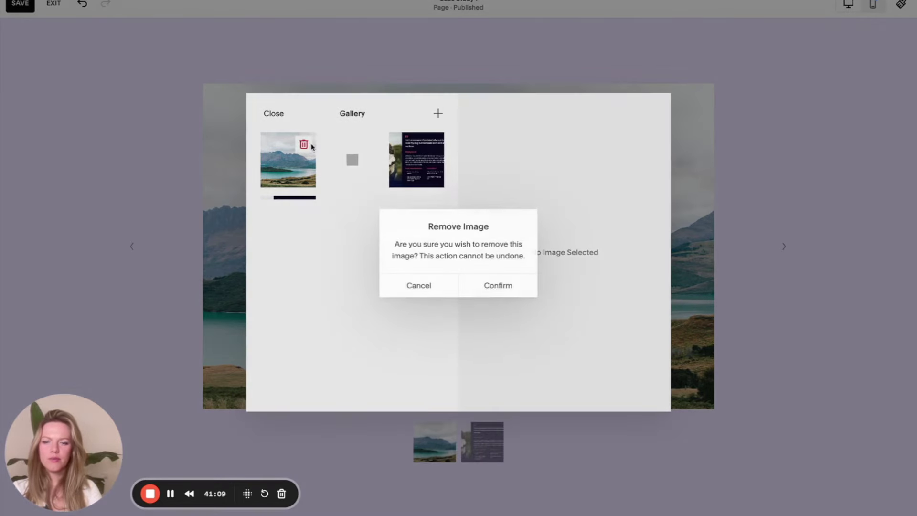
{"action": "left_click", "coordinate": [493, 285]}
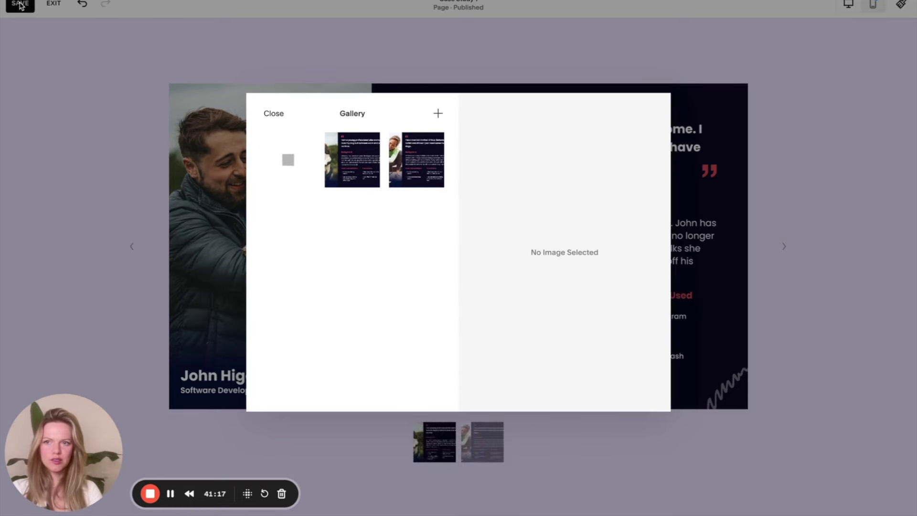
{"action": "left_click", "coordinate": [274, 113]}
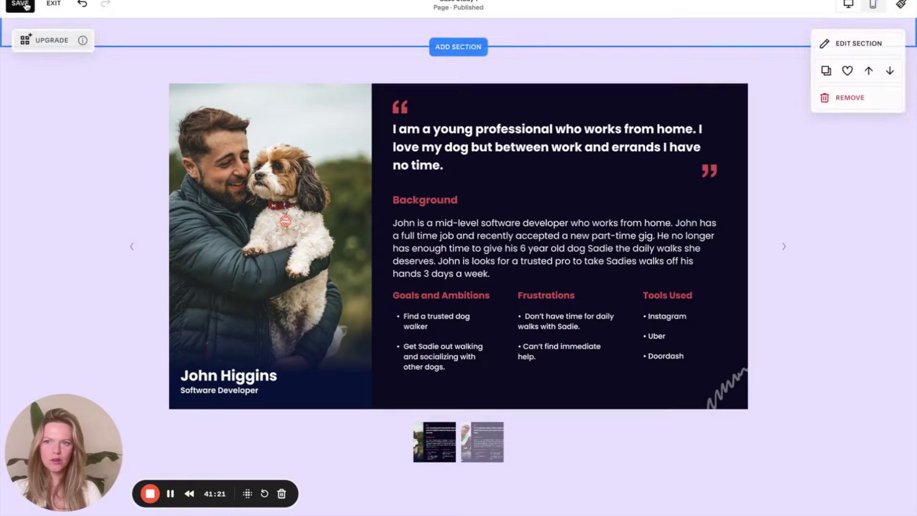
{"action": "left_click", "coordinate": [21, 4]}
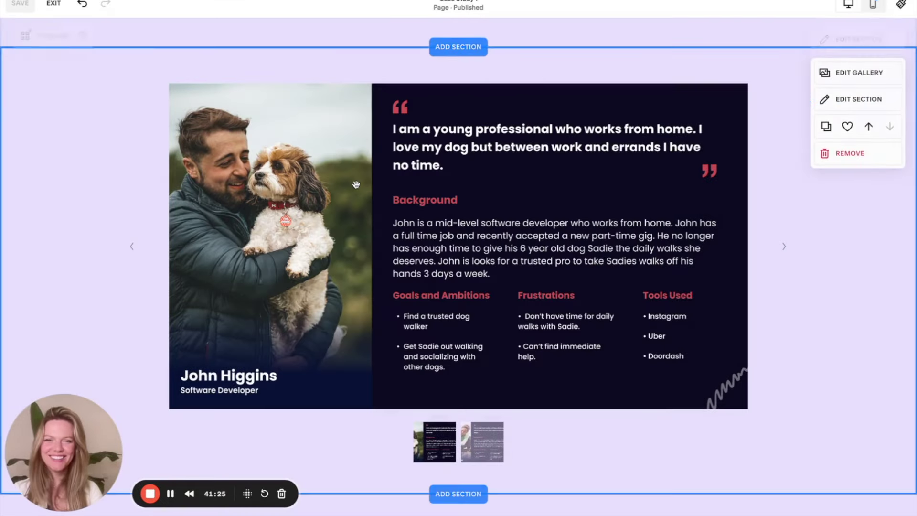
Review the Crafting Personas section and switch between the slideshow's thumbnails to check the persona images
{"action": "scroll", "coordinate": [536, 180], "scroll_direction": "up", "scroll_amount": 3}
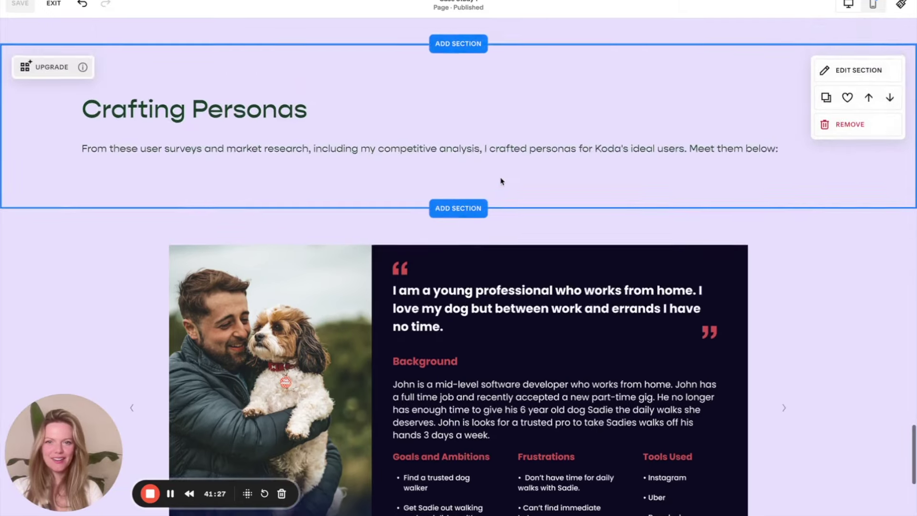
{"action": "scroll", "coordinate": [502, 180], "scroll_direction": "down", "scroll_amount": 4}
{"action": "left_click", "coordinate": [479, 432]}
{"action": "left_click", "coordinate": [412, 424]}
{"action": "left_click", "coordinate": [499, 432]}
{"action": "left_click", "coordinate": [416, 421]}
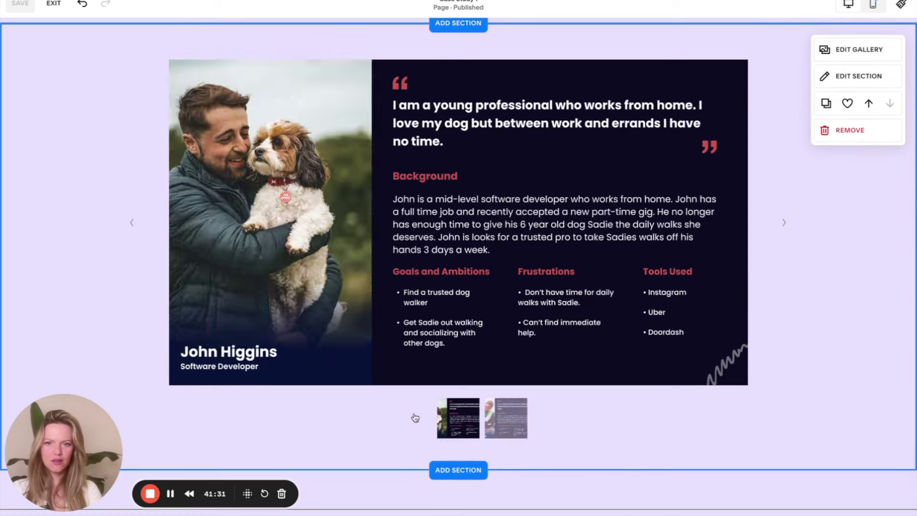
Open the persona slideshow's gallery, browse its uploaded images to check them, and close it
{"action": "left_click", "coordinate": [859, 49]}
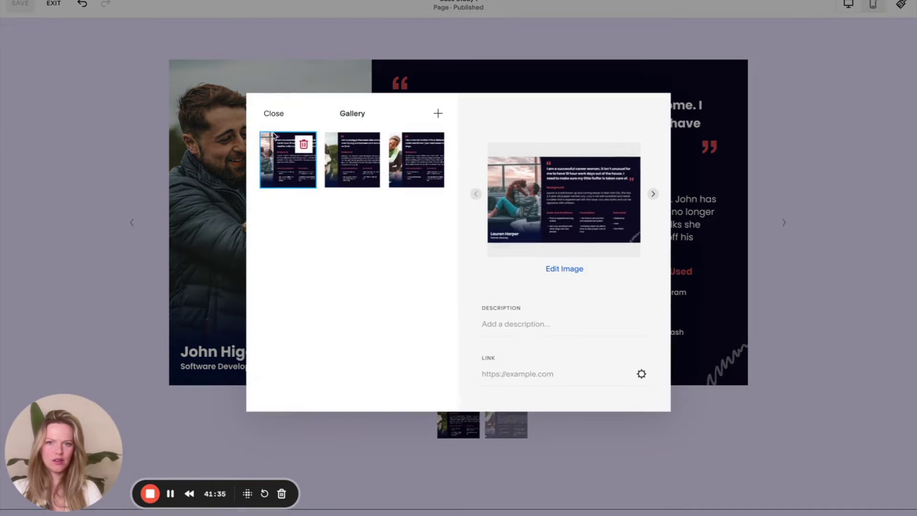
{"action": "left_click", "coordinate": [655, 196]}
{"action": "left_click", "coordinate": [654, 196]}
{"action": "left_click", "coordinate": [296, 269]}
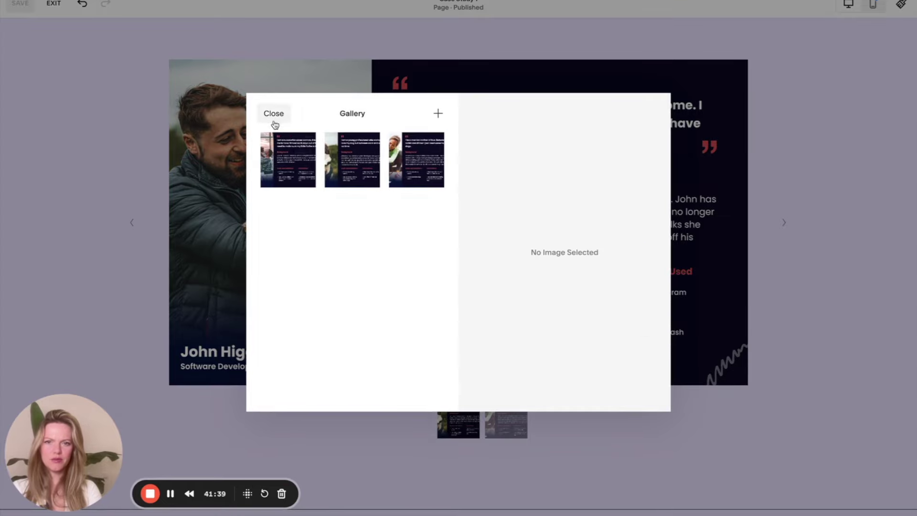
{"action": "left_click", "coordinate": [274, 114]}
Exit page editing and check each persona slide in the preview of the Case Study 1 page
{"action": "scroll", "coordinate": [159, 112], "scroll_direction": "down", "scroll_amount": 2}
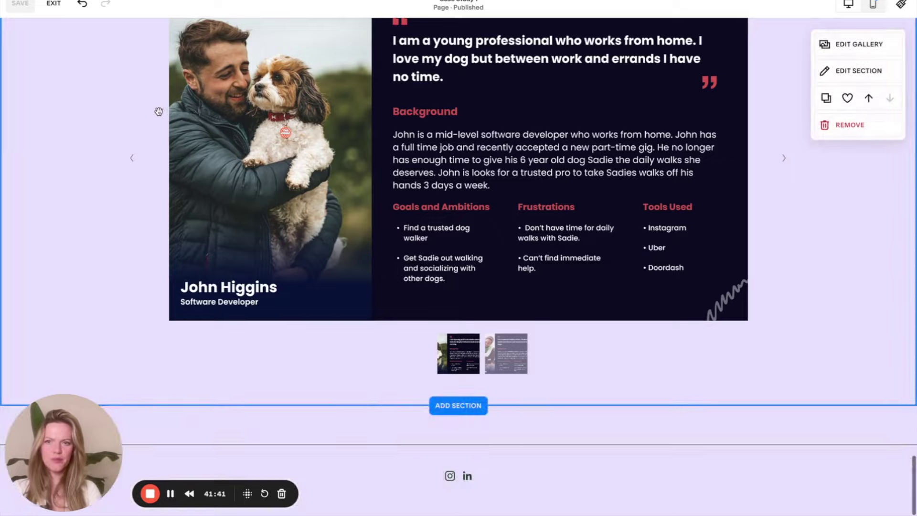
{"action": "left_click", "coordinate": [61, 7]}
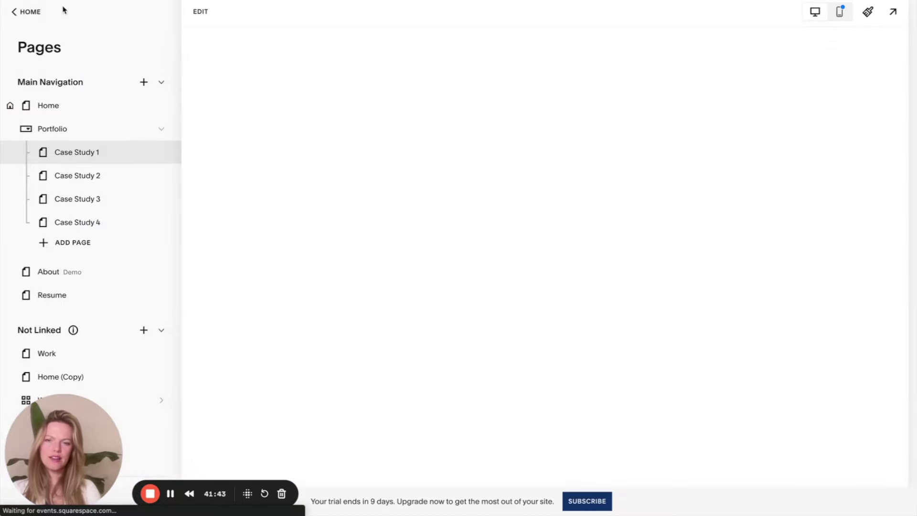
{"action": "scroll", "coordinate": [417, 345], "scroll_direction": "down", "scroll_amount": 20}
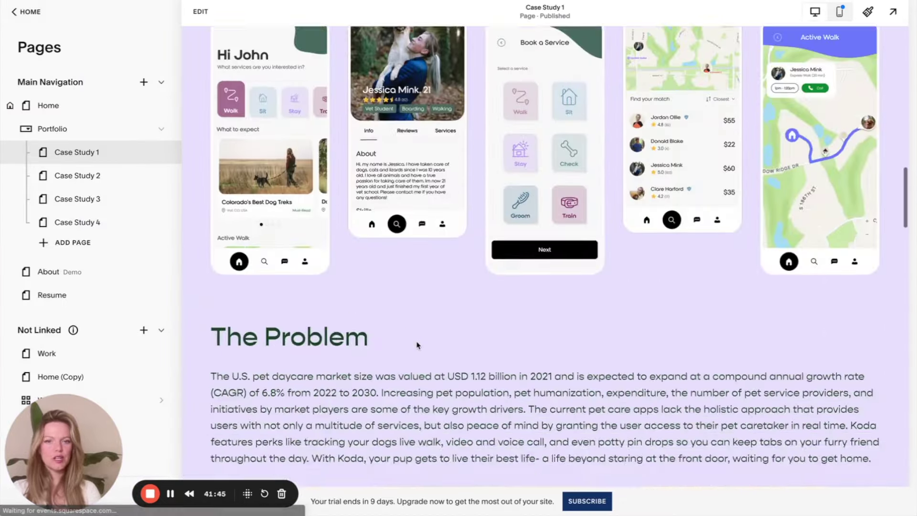
{"action": "scroll", "coordinate": [417, 345], "scroll_direction": "down", "scroll_amount": 10}
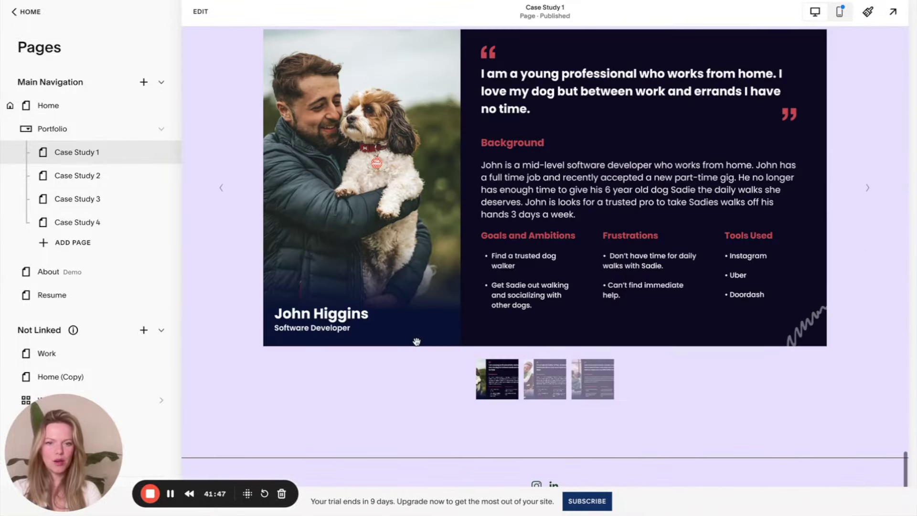
{"action": "left_click", "coordinate": [545, 393]}
{"action": "left_click", "coordinate": [593, 394]}
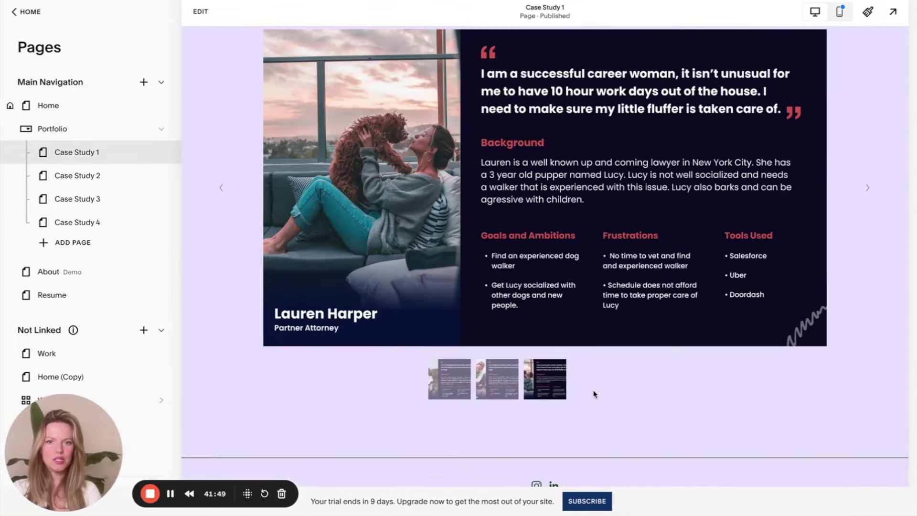
{"action": "left_click", "coordinate": [466, 380]}
Resume editing the Case Study 1 page, check the image order in the persona gallery and close it
{"action": "left_click", "coordinate": [200, 11]}
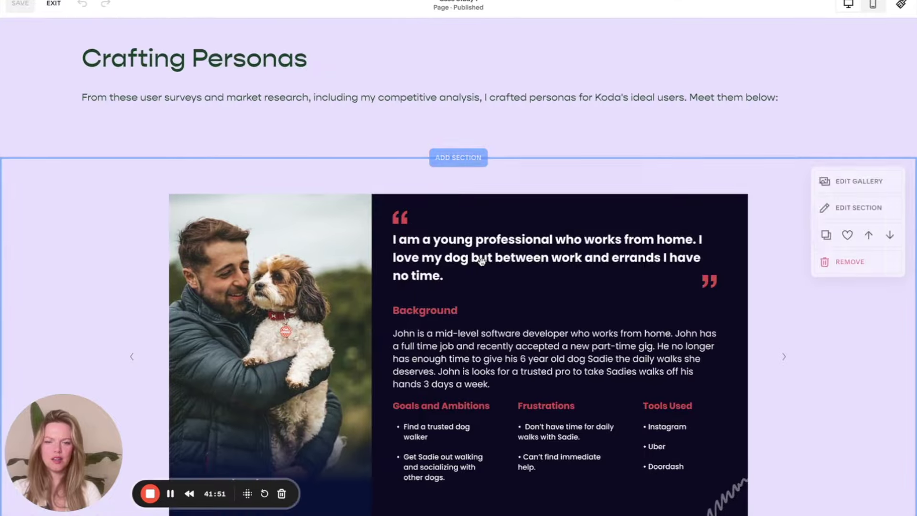
{"action": "left_click", "coordinate": [827, 184]}
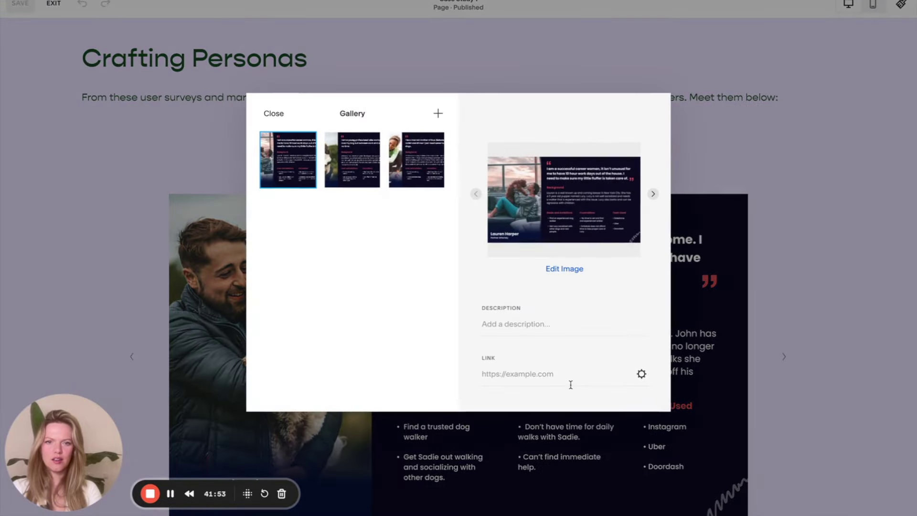
{"action": "left_click", "coordinate": [273, 114]}
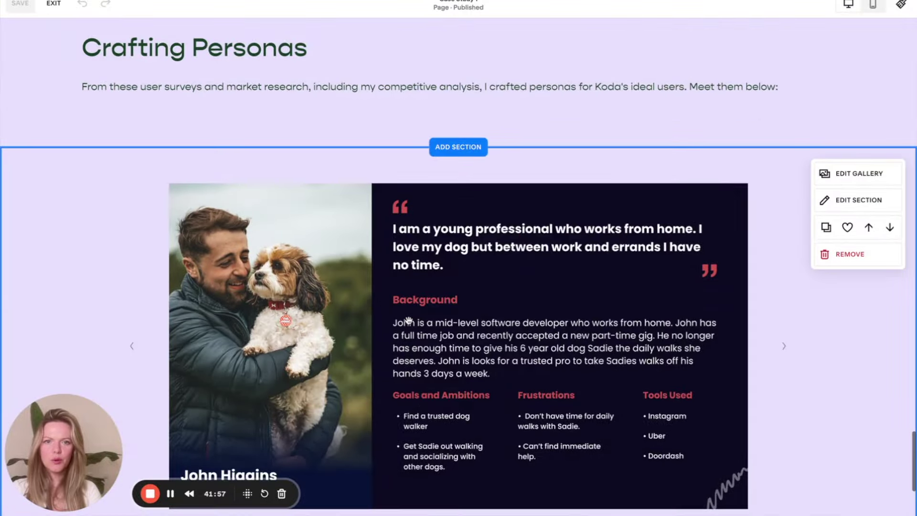
{"action": "scroll", "coordinate": [408, 320], "scroll_direction": "down", "scroll_amount": 2}
{"action": "scroll", "coordinate": [408, 320], "scroll_direction": "down", "scroll_amount": 3}
Switch to Figma and examine the User Flows section's heading and text in the case study template
{"action": "key", "text": "ctrl+Tab"}
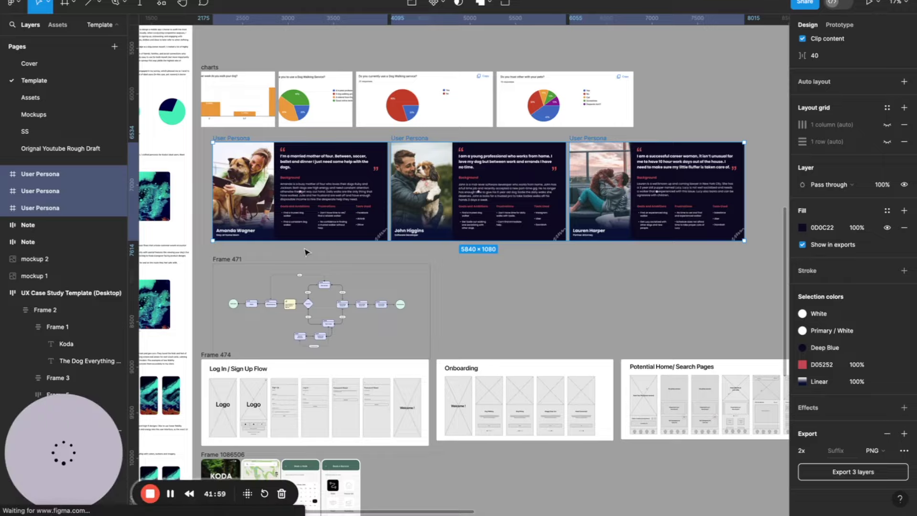
{"action": "scroll", "coordinate": [305, 252], "scroll_direction": "down", "scroll_amount": 3}
{"action": "scroll", "coordinate": [306, 252], "scroll_direction": "left", "scroll_amount": 5}
{"action": "scroll", "coordinate": [380, 184], "scroll_direction": "down", "scroll_amount": 2}
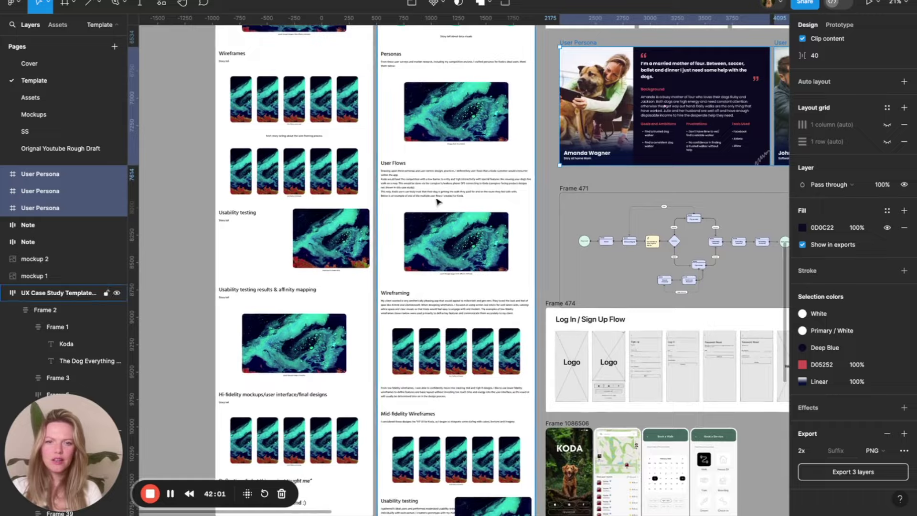
{"action": "scroll", "coordinate": [436, 201], "scroll_direction": "up", "scroll_amount": 5}
{"action": "scroll", "coordinate": [436, 201], "scroll_direction": "down", "scroll_amount": 4}
{"action": "scroll", "coordinate": [436, 203], "scroll_direction": "down", "scroll_amount": 2}
{"action": "scroll", "coordinate": [436, 203], "scroll_direction": "down", "scroll_amount": 1}
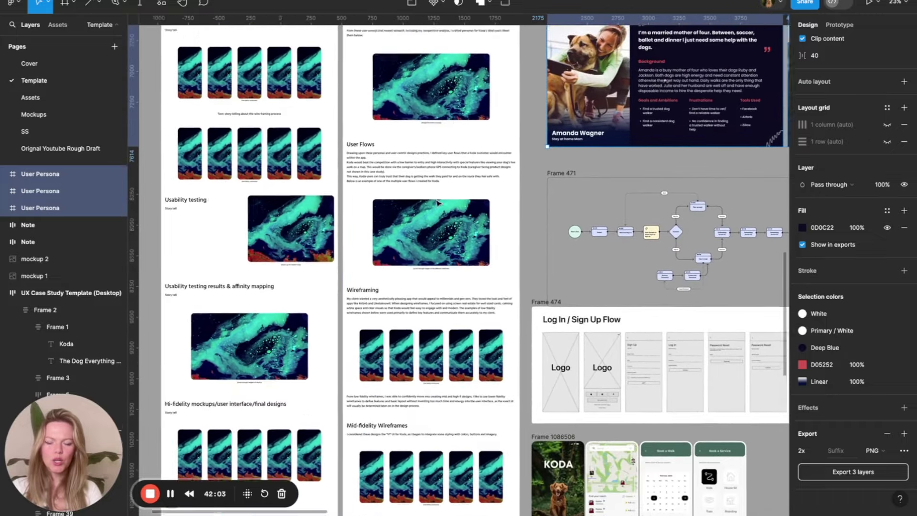
{"action": "scroll", "coordinate": [437, 203], "scroll_direction": "up", "scroll_amount": 3}
{"action": "scroll", "coordinate": [387, 154], "scroll_direction": "down", "scroll_amount": 4}
{"action": "scroll", "coordinate": [372, 138], "scroll_direction": "up", "scroll_amount": 5}
{"action": "scroll", "coordinate": [360, 79], "scroll_direction": "up", "scroll_amount": 2}
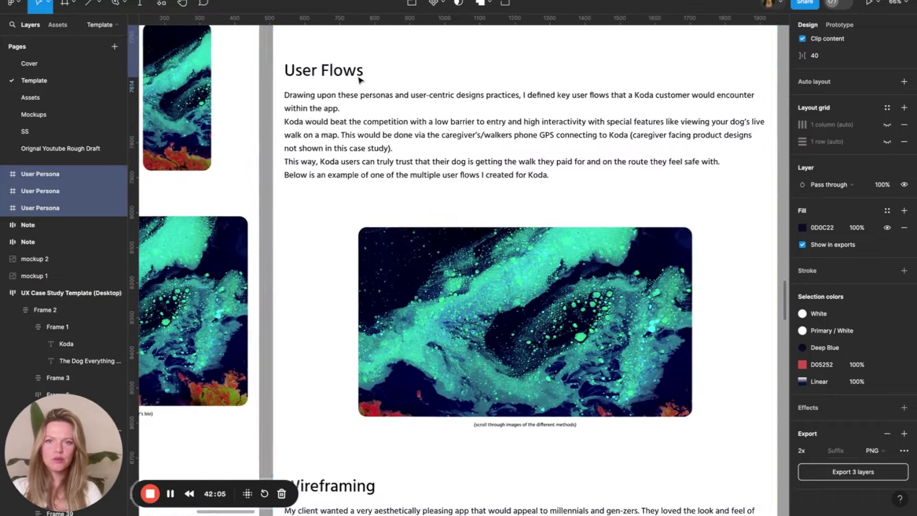
Switch to Squarespace, duplicate the Crafting Personas text section and move the copy below the persona gallery
{"action": "double_click", "coordinate": [327, 77]}
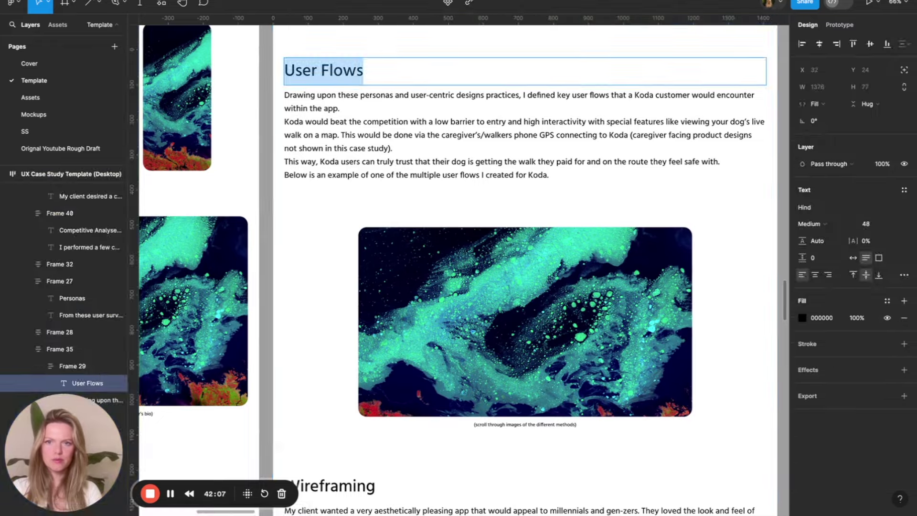
{"action": "key", "text": "ctrl+Tab"}
{"action": "scroll", "coordinate": [397, 295], "scroll_direction": "up", "scroll_amount": 5}
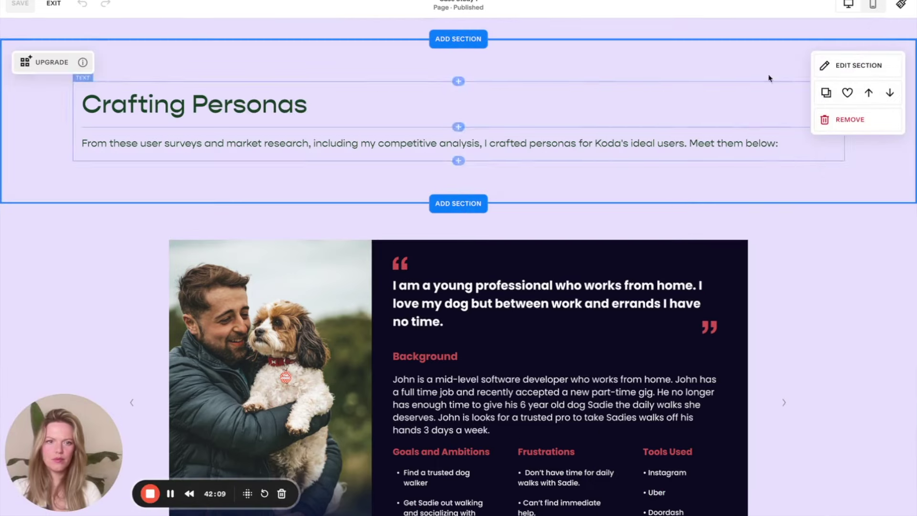
{"action": "left_click", "coordinate": [827, 93]}
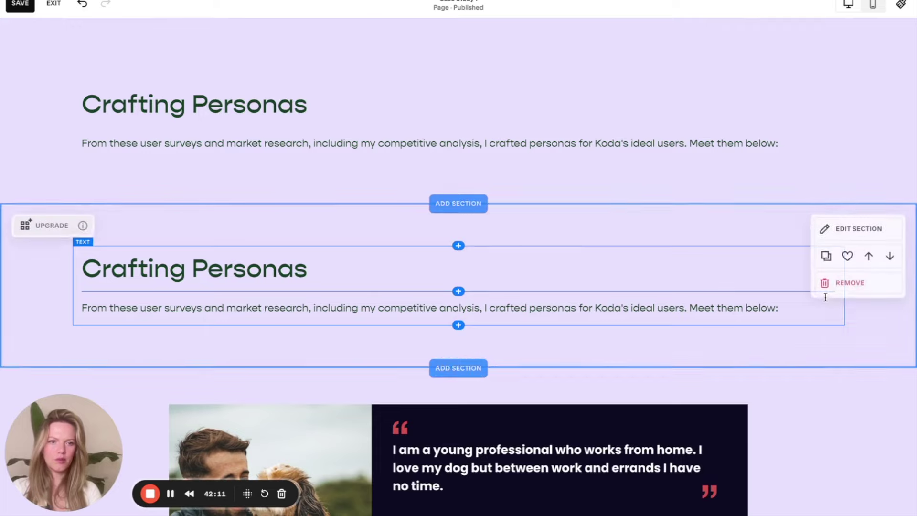
{"action": "left_click", "coordinate": [890, 258]}
{"action": "scroll", "coordinate": [727, 311], "scroll_direction": "down", "scroll_amount": 5}
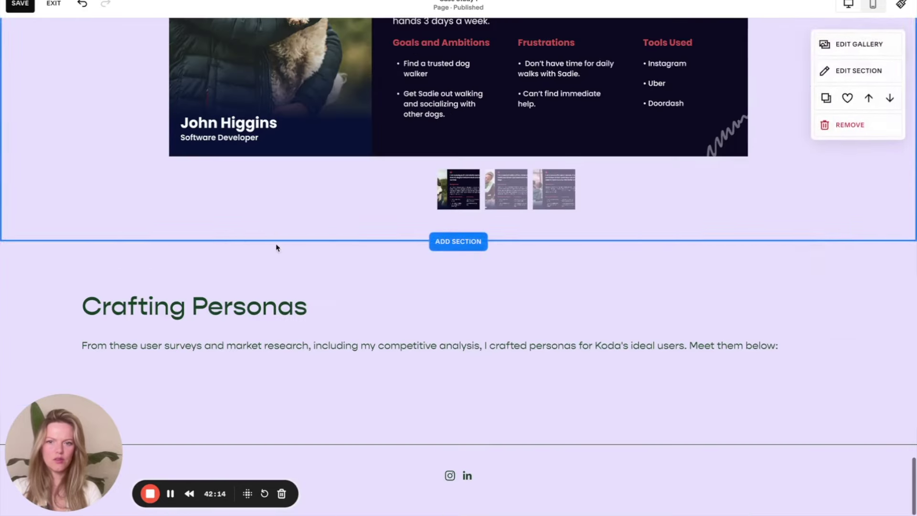
Change the duplicated section's heading to User Flows and replace its paragraph with the User Flows body text from the Figma template
{"action": "triple_click", "coordinate": [252, 307]}
{"action": "type", "text": "User Flows"}
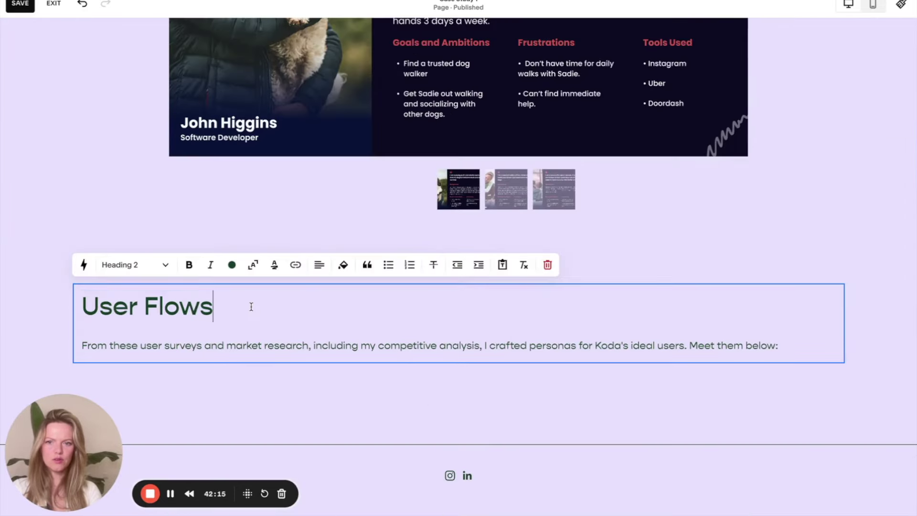
{"action": "key", "text": "ctrl+Tab"}
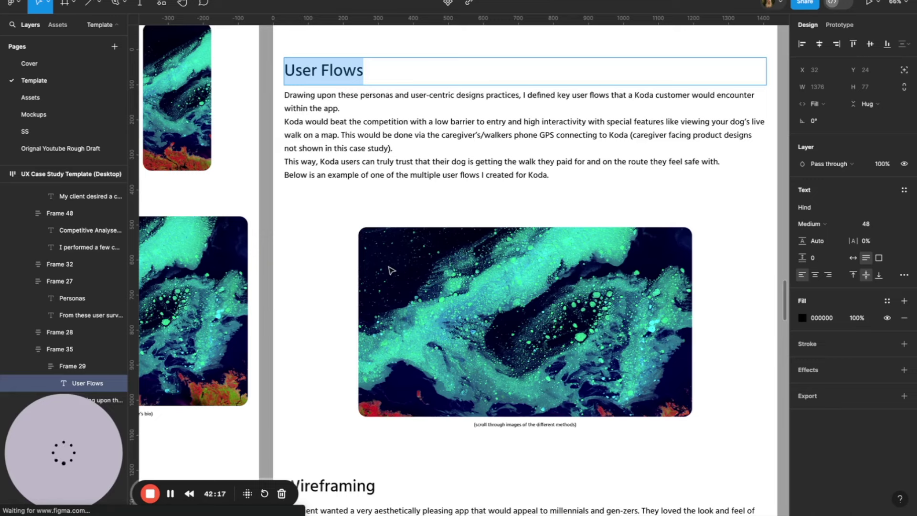
{"action": "triple_click", "coordinate": [369, 134]}
{"action": "key", "text": "super+a"}
{"action": "key", "text": "ctrl+c"}
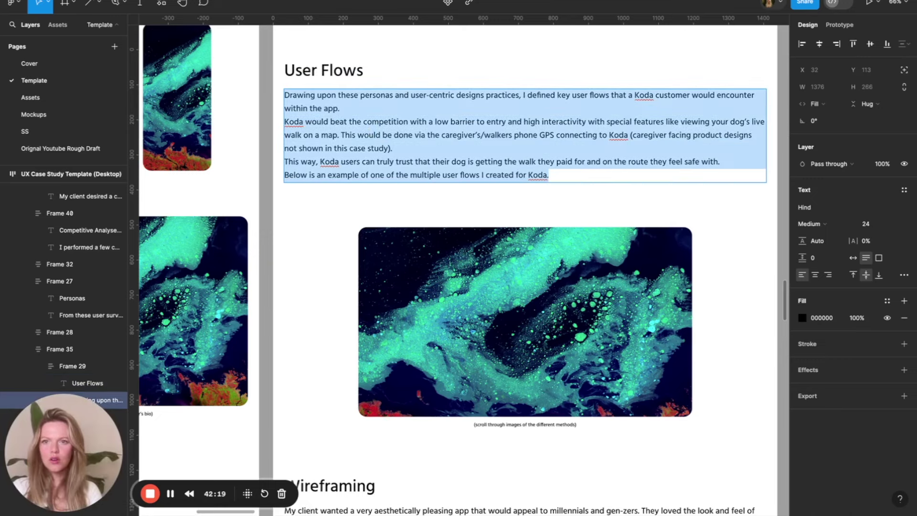
{"action": "key", "text": "ctrl+Tab"}
{"action": "triple_click", "coordinate": [261, 341]}
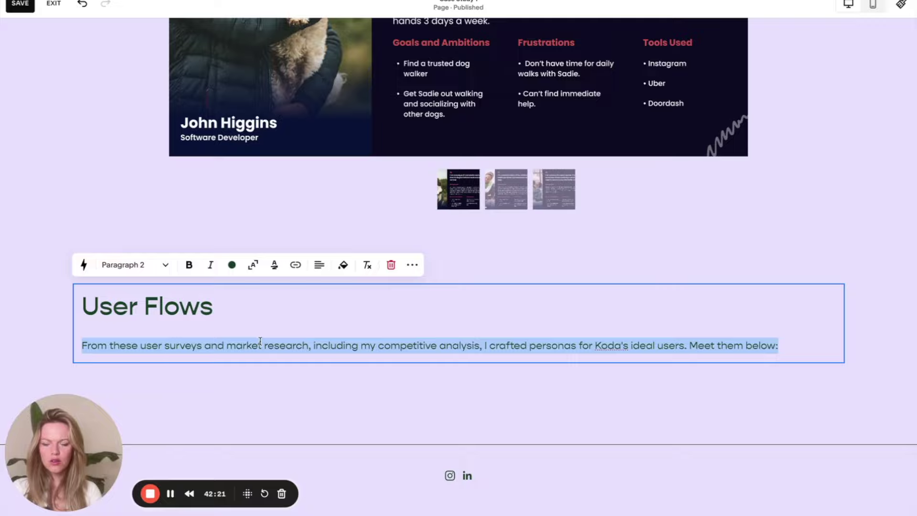
{"action": "key", "text": "ctrl+v"}
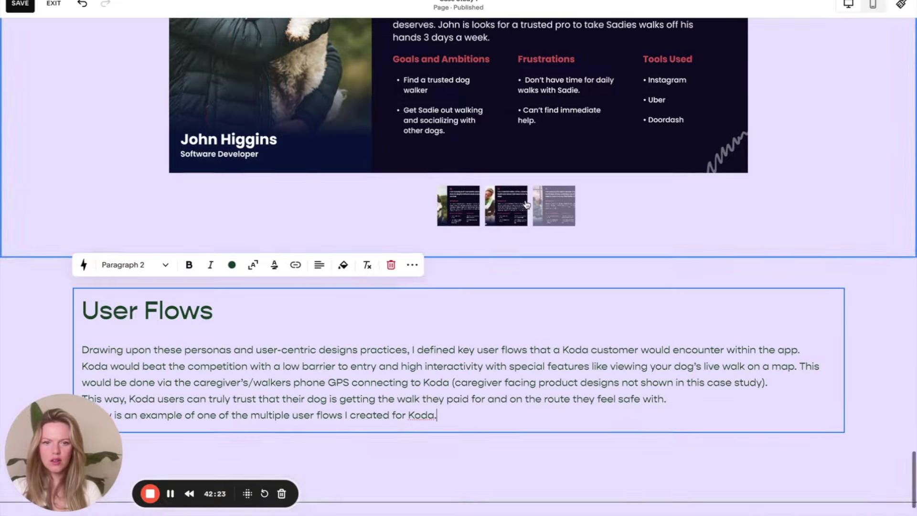
Duplicate the mood board image section and move the copy down to directly below the User Flows text section
{"action": "scroll", "coordinate": [526, 202], "scroll_direction": "up", "scroll_amount": 20}
{"action": "scroll", "coordinate": [526, 202], "scroll_direction": "up", "scroll_amount": 8}
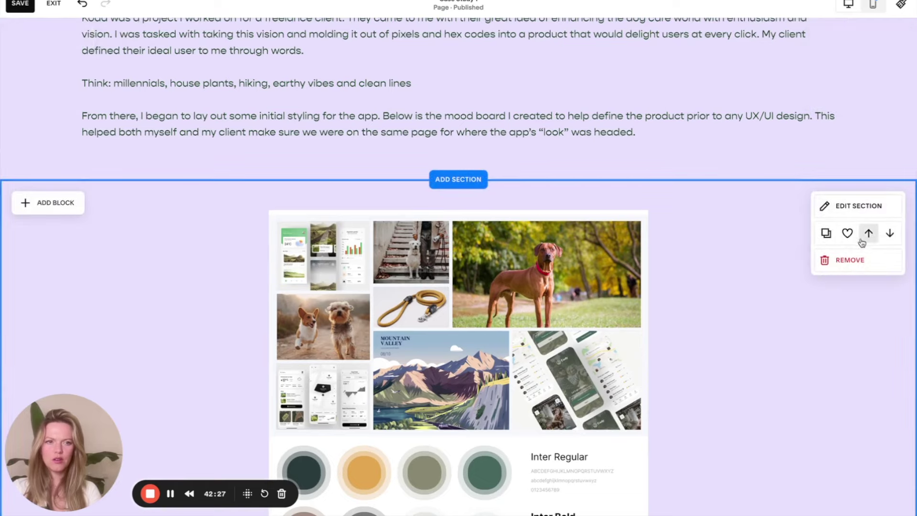
{"action": "left_click", "coordinate": [826, 233]}
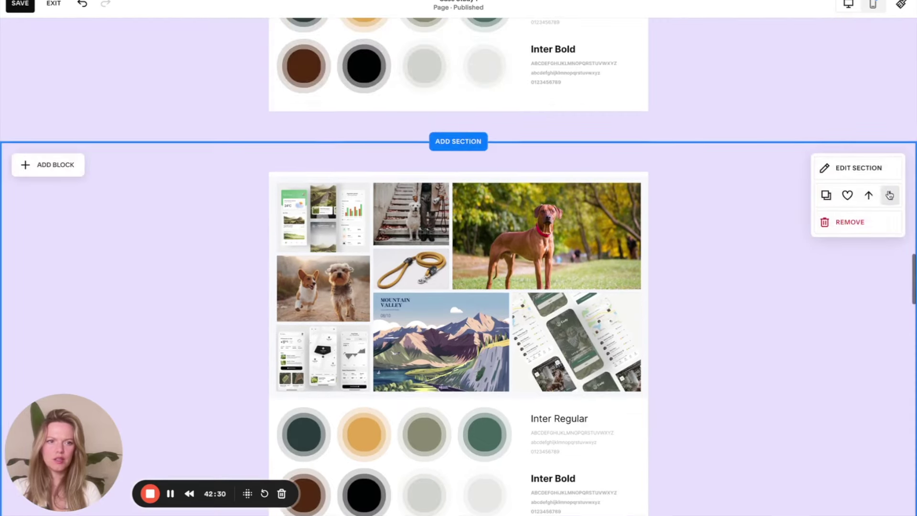
{"action": "left_click", "coordinate": [890, 195]}
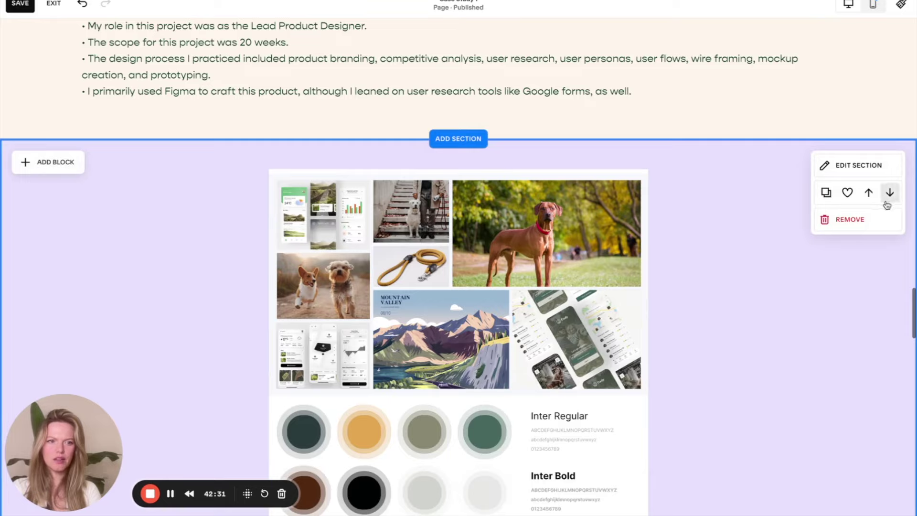
{"action": "left_click", "coordinate": [890, 197]}
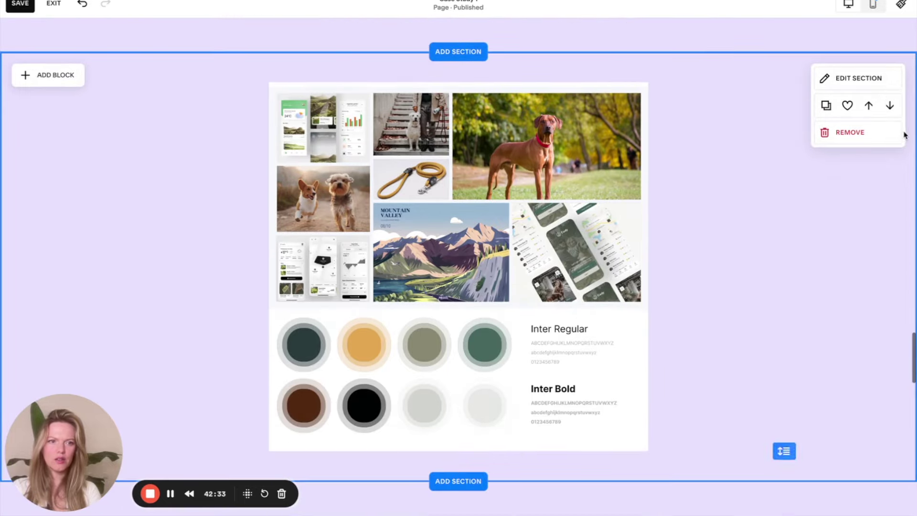
{"action": "left_click", "coordinate": [890, 109]}
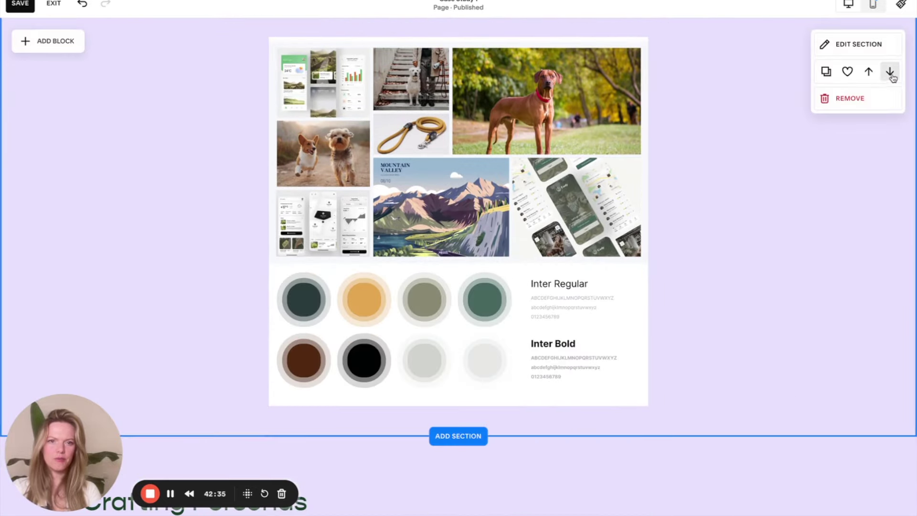
{"action": "left_click", "coordinate": [890, 72]}
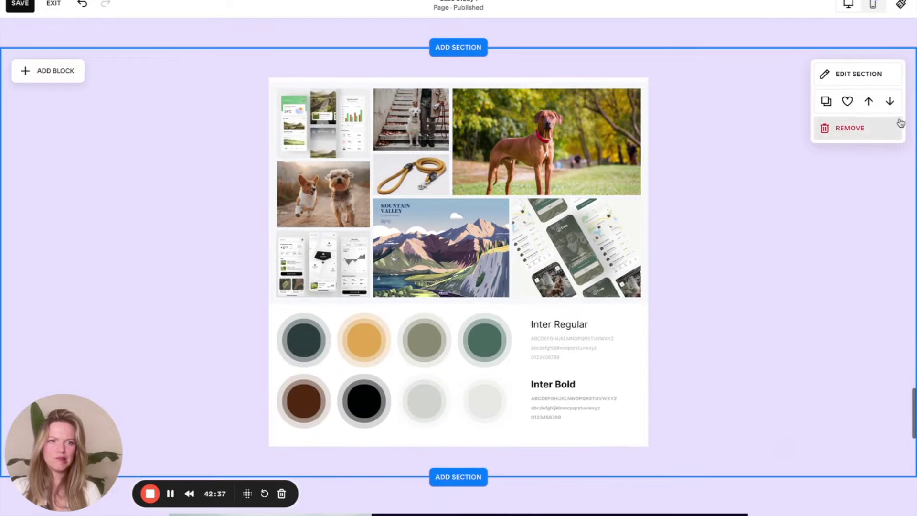
{"action": "left_click", "coordinate": [890, 101]}
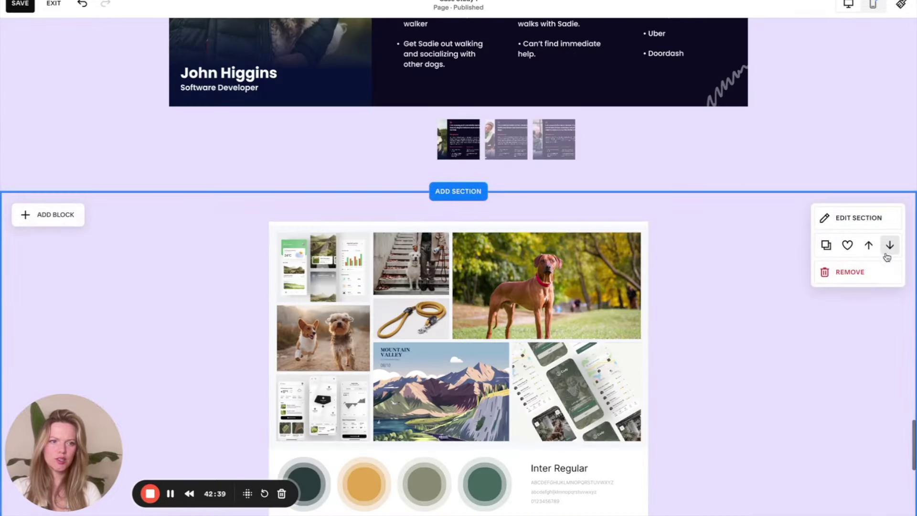
{"action": "left_click", "coordinate": [888, 253]}
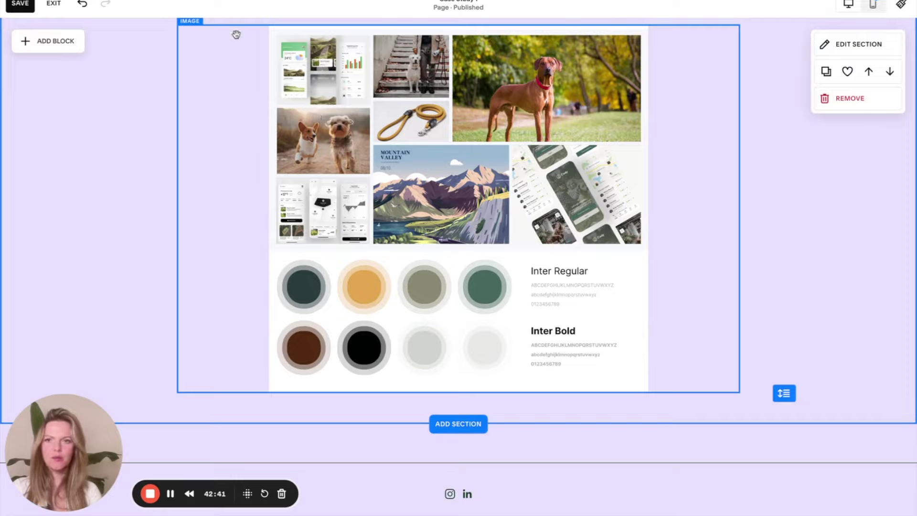
Switch to Figma and remove the stroke from Frame 471, which holds the user flow diagram
{"action": "key", "text": "ctrl+Tab"}
{"action": "scroll", "coordinate": [416, 252], "scroll_direction": "down", "scroll_amount": 5}
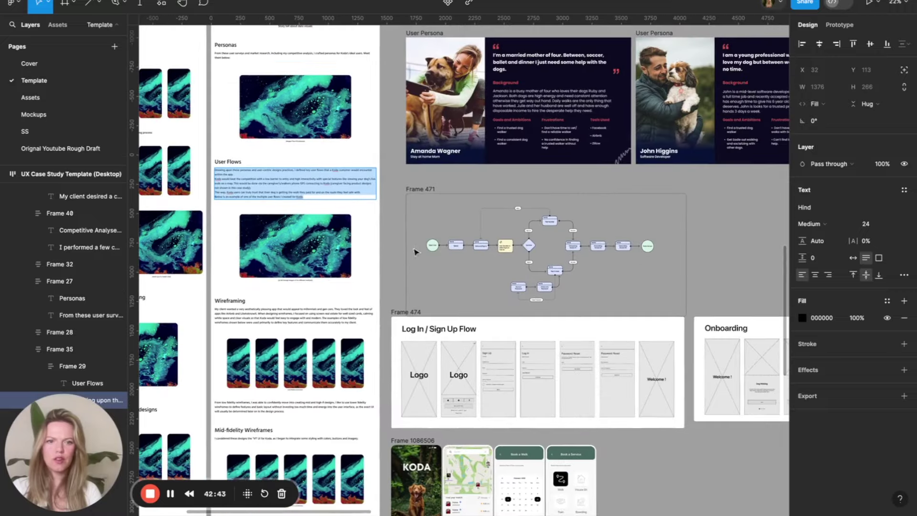
{"action": "left_click", "coordinate": [414, 190]}
{"action": "scroll", "coordinate": [413, 192], "scroll_direction": "up", "scroll_amount": 3}
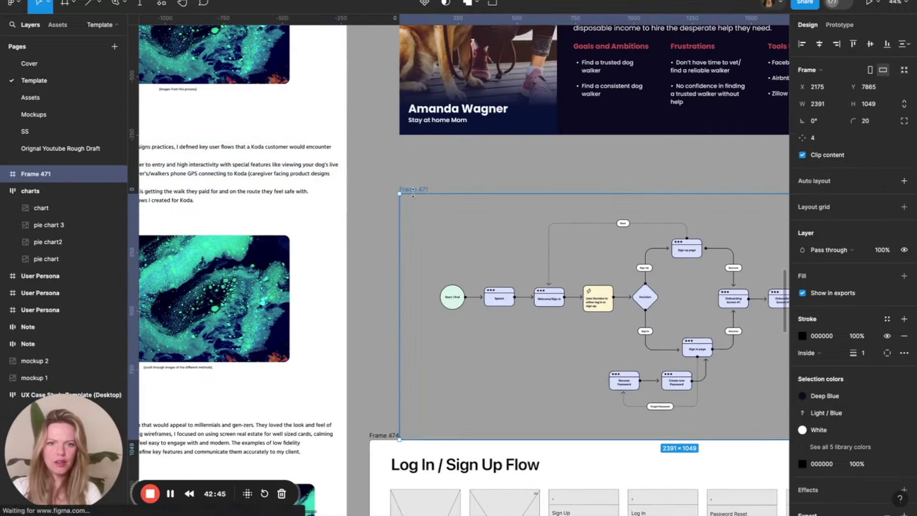
{"action": "left_click", "coordinate": [903, 337]}
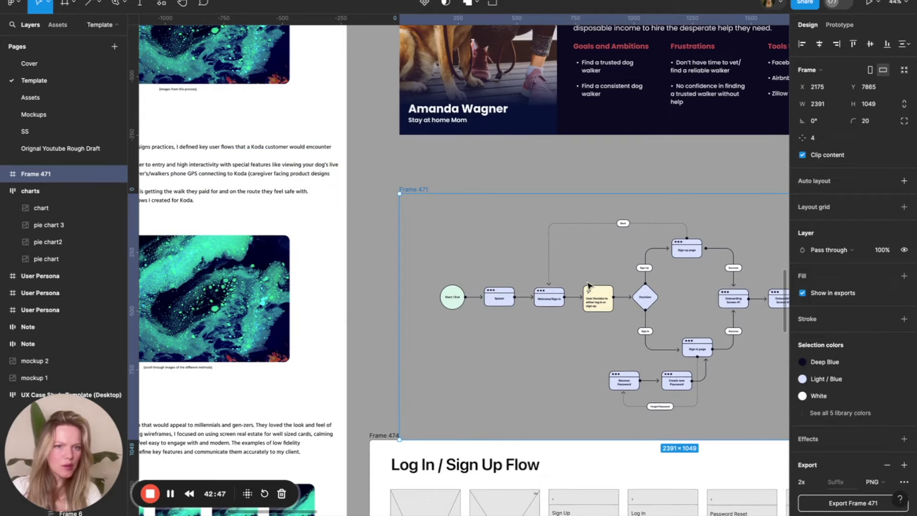
Move the user flow diagram frame up the canvas to just below the Mood Board label
{"action": "scroll", "coordinate": [590, 287], "scroll_direction": "right", "scroll_amount": 5}
{"action": "scroll", "coordinate": [589, 287], "scroll_direction": "down", "scroll_amount": 2}
{"action": "scroll", "coordinate": [511, 265], "scroll_direction": "down", "scroll_amount": 2}
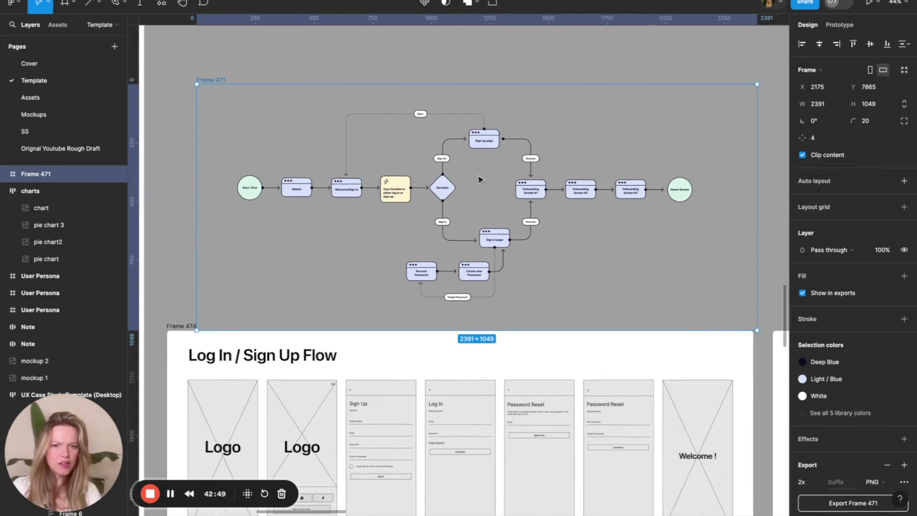
{"action": "scroll", "coordinate": [483, 199], "scroll_direction": "down", "scroll_amount": 8}
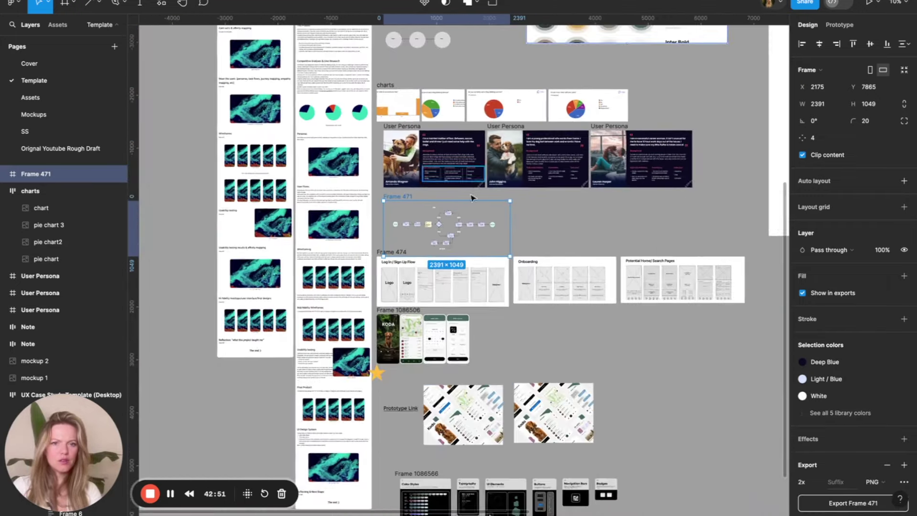
{"action": "left_click_drag", "start_coordinate": [501, 219], "coordinate": [681, 58]}
{"action": "scroll", "coordinate": [641, 71], "scroll_direction": "up", "scroll_amount": 3}
{"action": "scroll", "coordinate": [641, 71], "scroll_direction": "right", "scroll_amount": 1}
{"action": "left_click_drag", "start_coordinate": [573, 237], "coordinate": [421, 113]}
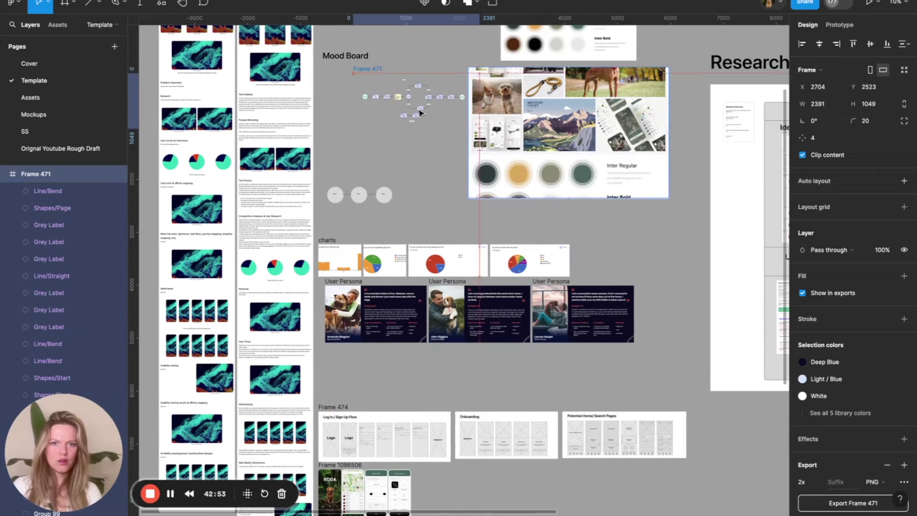
Scale the mood board screenshot beside the flow diagram down to about 2248 × 1472
{"action": "left_click", "coordinate": [522, 155]}
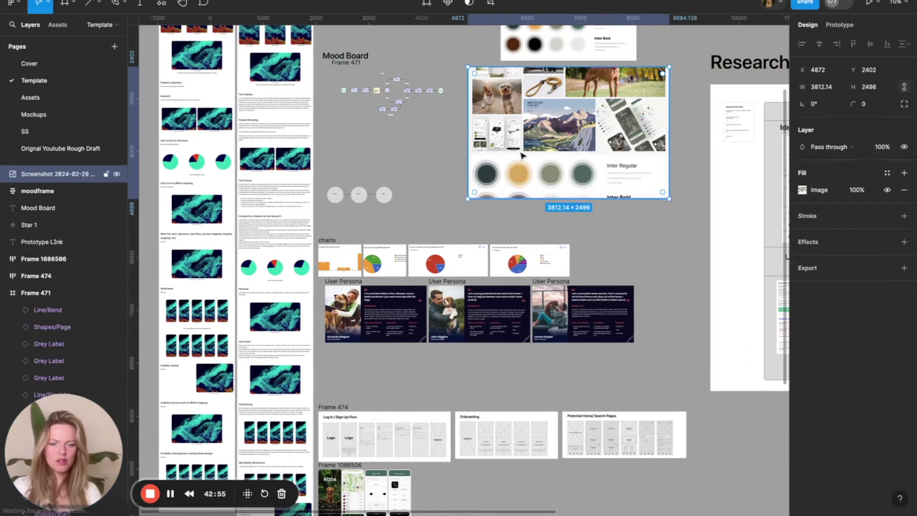
{"action": "left_click_drag", "start_coordinate": [534, 197], "coordinate": [534, 145]}
{"action": "left_click_drag", "start_coordinate": [546, 102], "coordinate": [533, 134]}
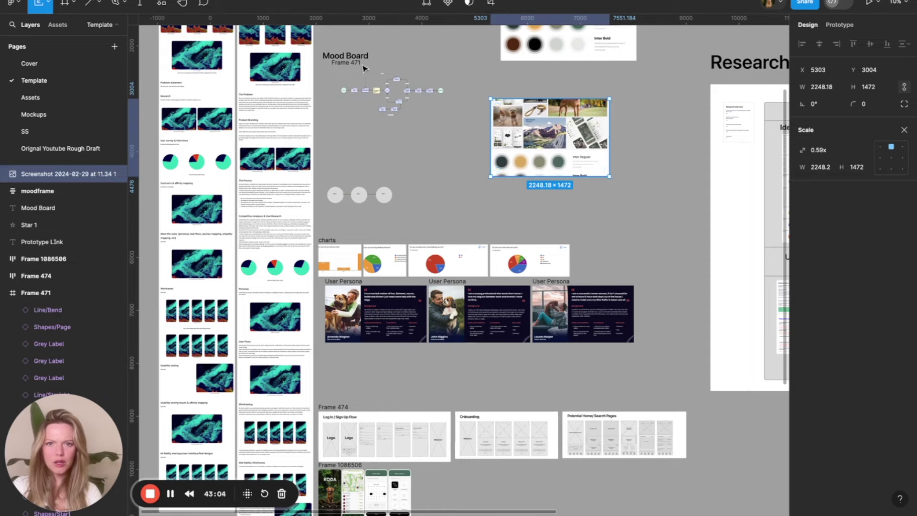
Rename the user flow diagram frame to flow and export it as a 2x PNG
{"action": "left_click", "coordinate": [347, 63]}
{"action": "left_click", "coordinate": [428, 171]}
{"action": "left_click", "coordinate": [339, 63]}
{"action": "left_click", "coordinate": [904, 181]}
{"action": "left_click", "coordinate": [853, 503]}
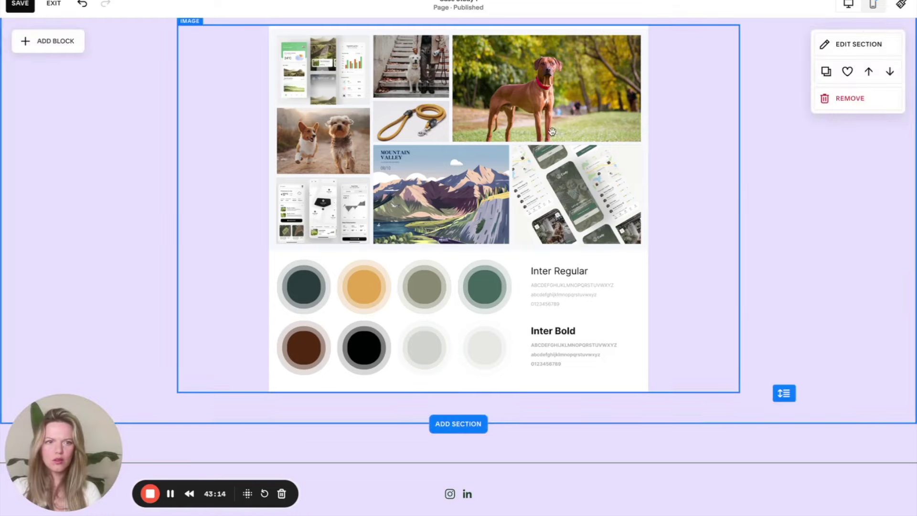
Switch to Squarespace and replace the duplicated mood board image below User Flows with flow.png from Downloads
{"action": "left_click", "coordinate": [552, 132]}
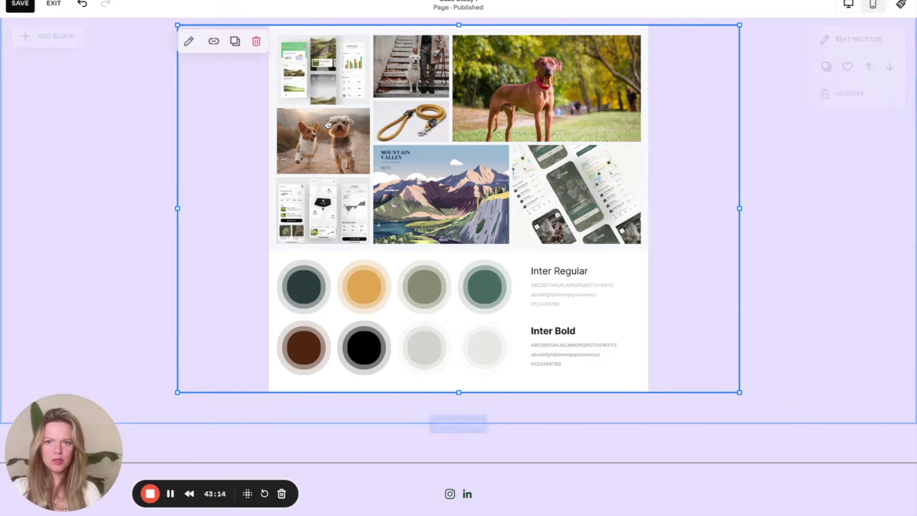
{"action": "left_click", "coordinate": [188, 38]}
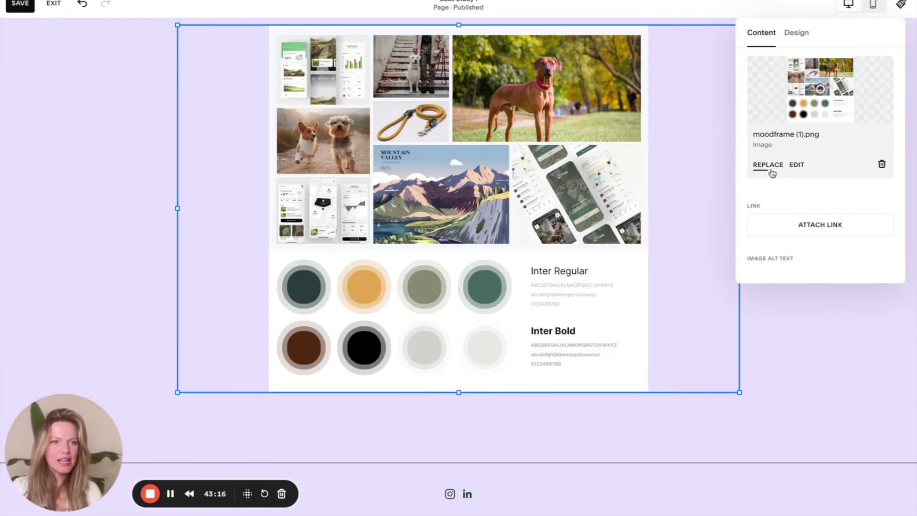
{"action": "left_click", "coordinate": [761, 163]}
{"action": "left_click", "coordinate": [618, 202]}
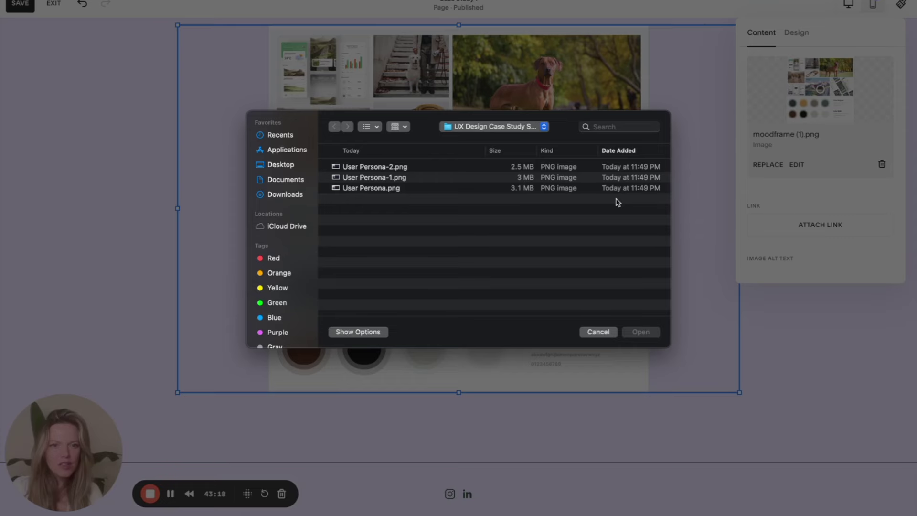
{"action": "left_click", "coordinate": [282, 194]}
{"action": "left_click", "coordinate": [379, 167]}
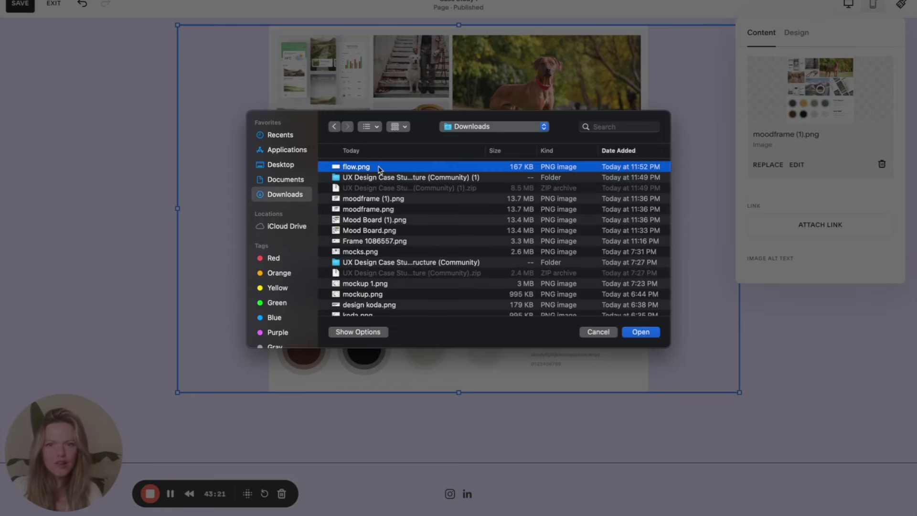
{"action": "left_click", "coordinate": [641, 330]}
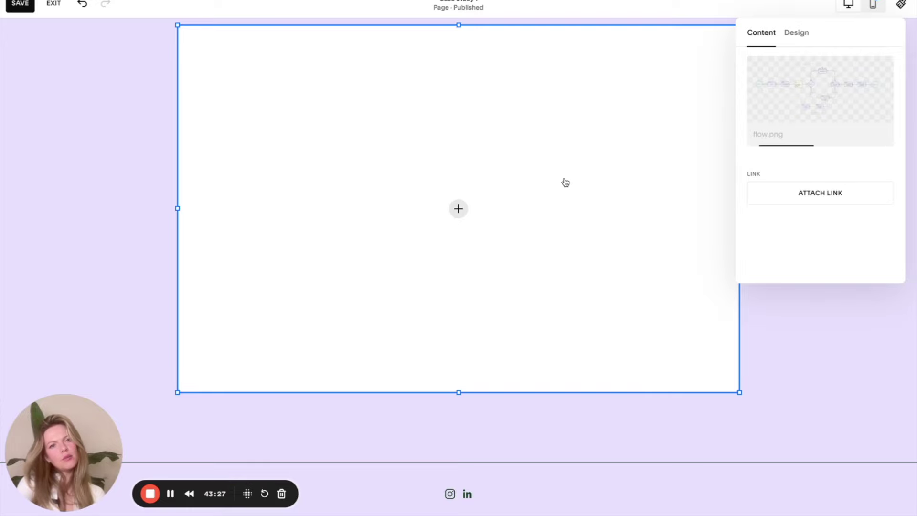
Add an Images section below the User Flows text, using the layout with one large inset landscape image
{"action": "scroll", "coordinate": [558, 146], "scroll_direction": "up", "scroll_amount": 4}
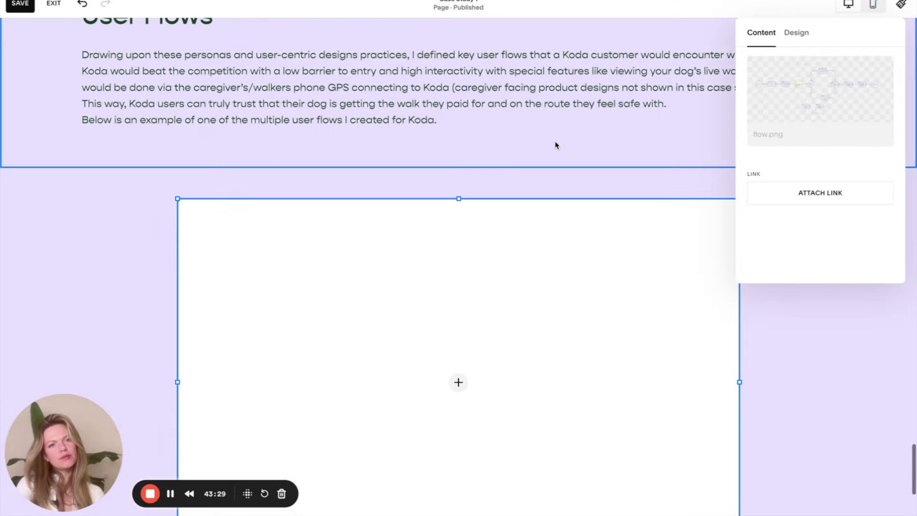
{"action": "left_click", "coordinate": [425, 180]}
{"action": "left_click", "coordinate": [459, 168]}
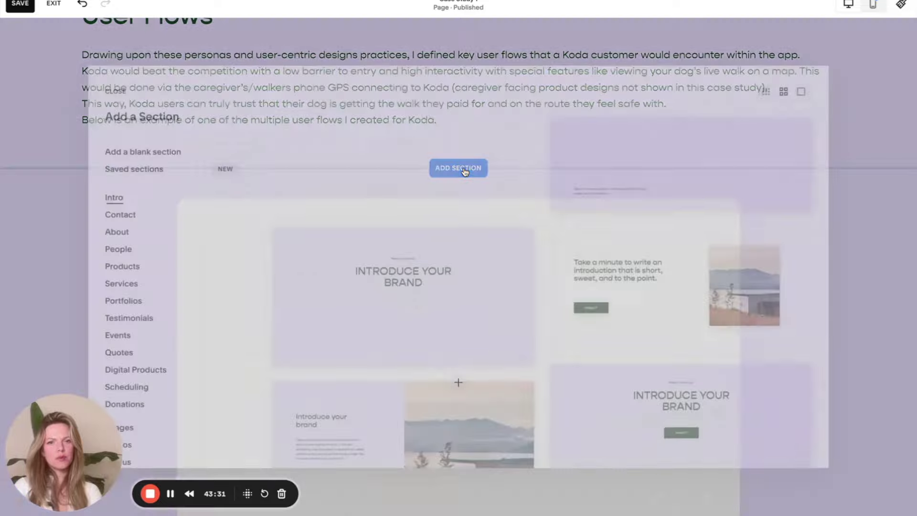
{"action": "scroll", "coordinate": [134, 360], "scroll_direction": "down", "scroll_amount": 2}
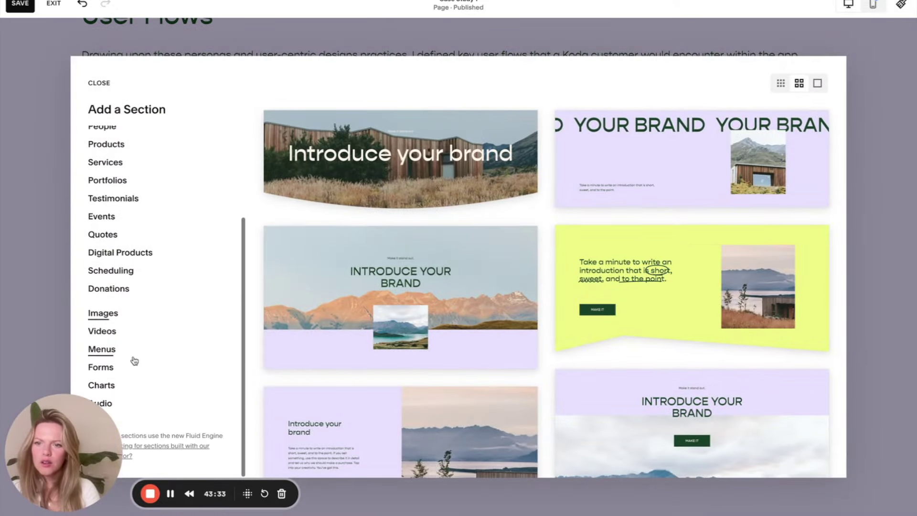
{"action": "left_click", "coordinate": [108, 319]}
{"action": "scroll", "coordinate": [430, 343], "scroll_direction": "down", "scroll_amount": 10}
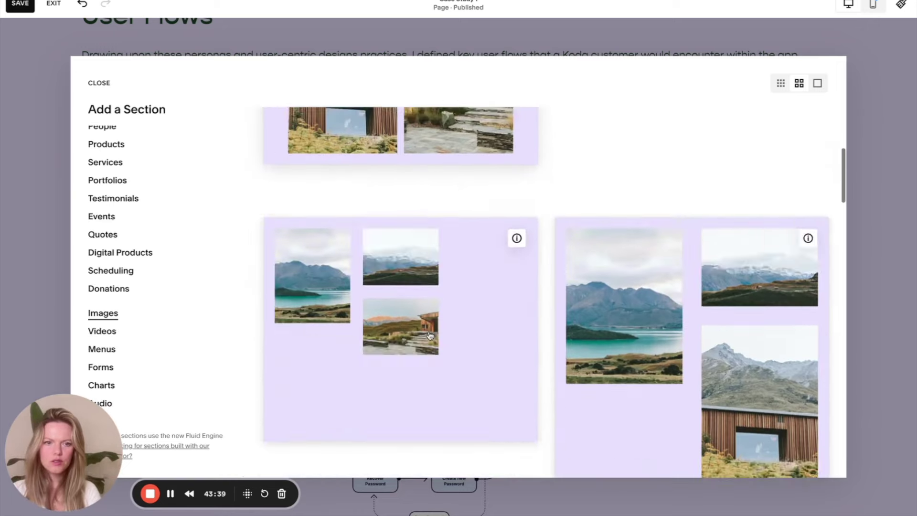
{"action": "scroll", "coordinate": [430, 344], "scroll_direction": "down", "scroll_amount": 5}
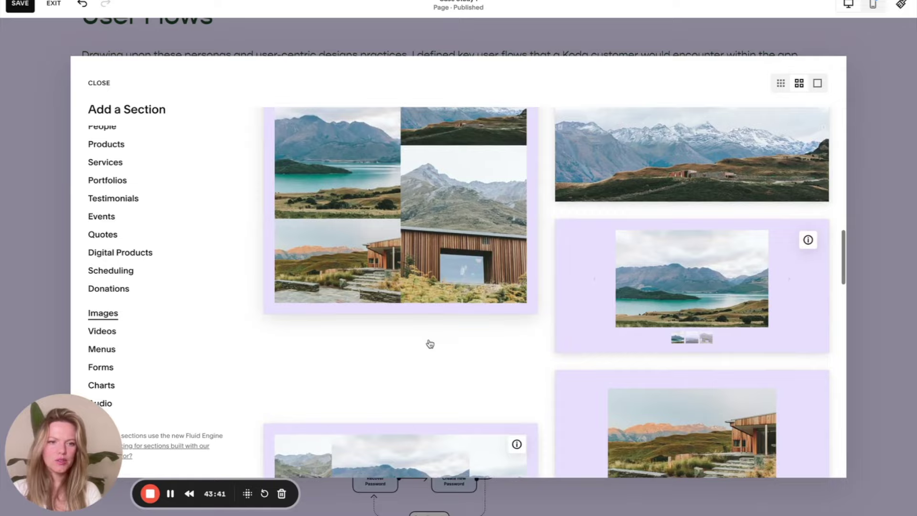
{"action": "scroll", "coordinate": [430, 343], "scroll_direction": "down", "scroll_amount": 4}
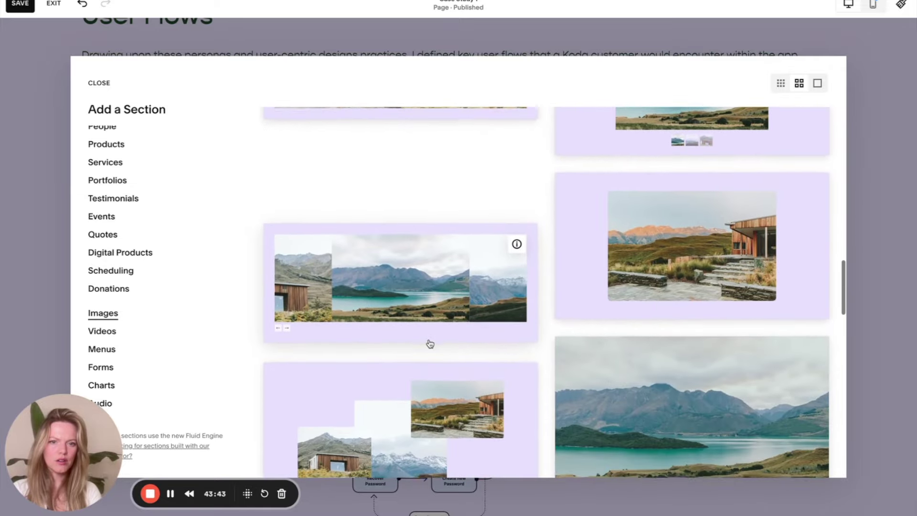
{"action": "scroll", "coordinate": [430, 343], "scroll_direction": "down", "scroll_amount": 3}
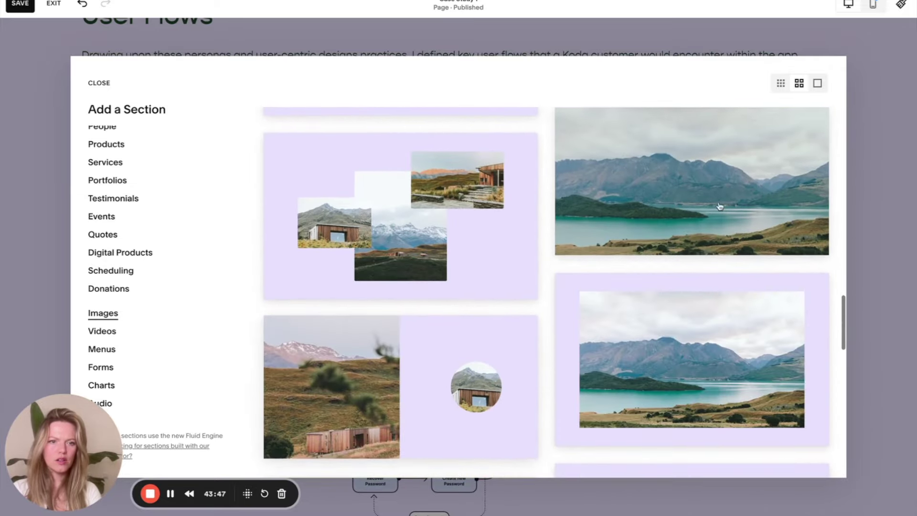
{"action": "left_click", "coordinate": [689, 359]}
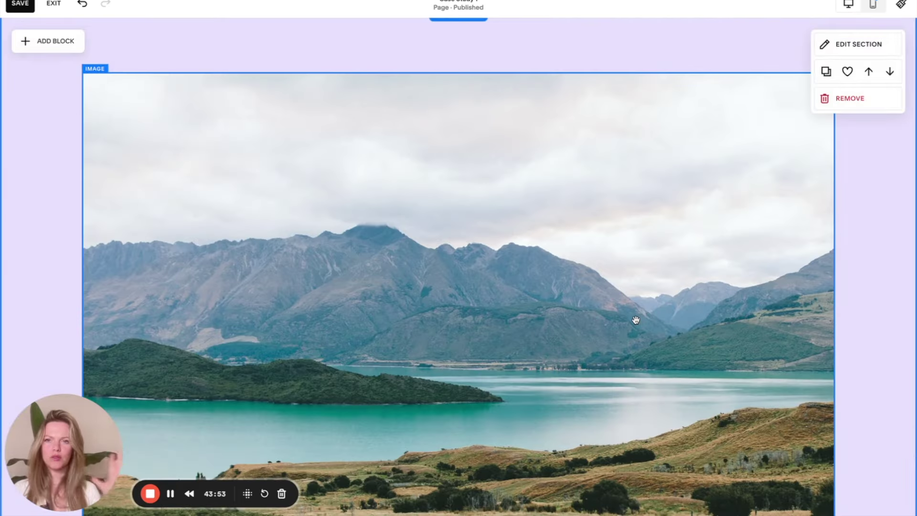
Replace the new section's placeholder image with flow.png from the image library
{"action": "left_click", "coordinate": [858, 44]}
{"action": "left_click", "coordinate": [483, 221]}
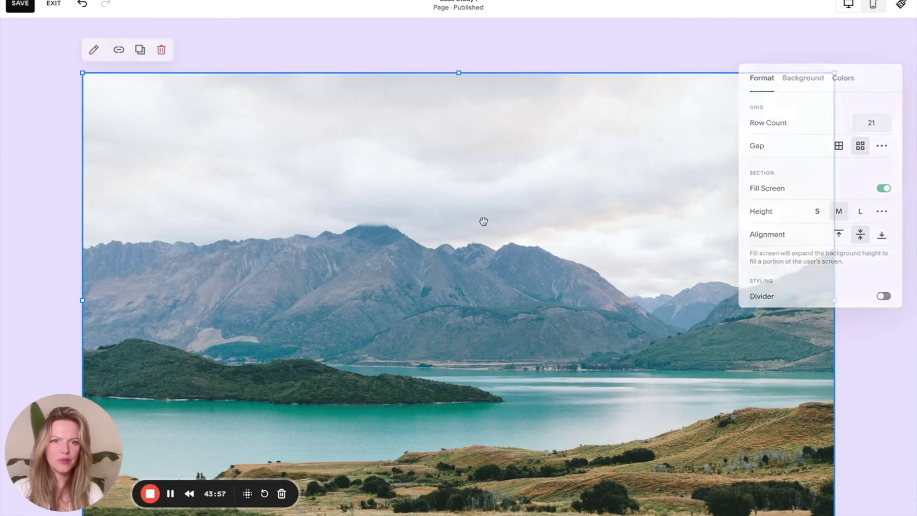
{"action": "left_click", "coordinate": [93, 51]}
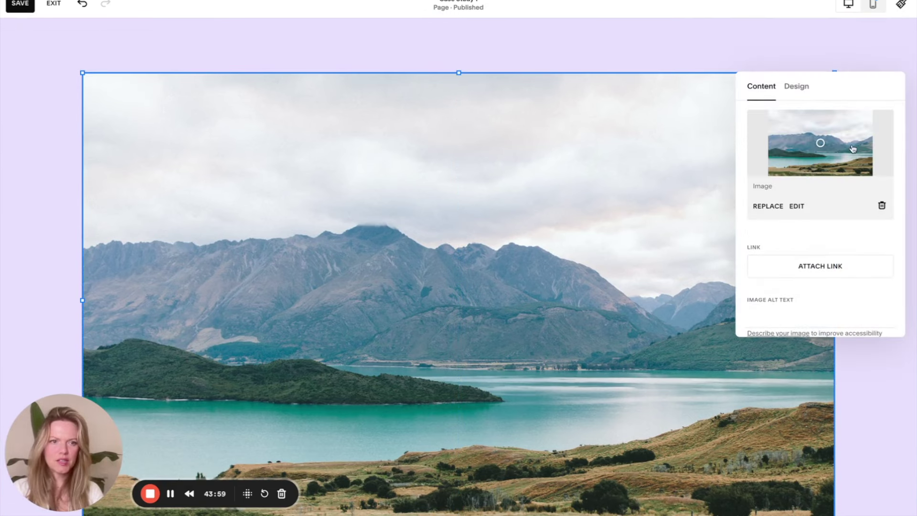
{"action": "left_click", "coordinate": [767, 205]}
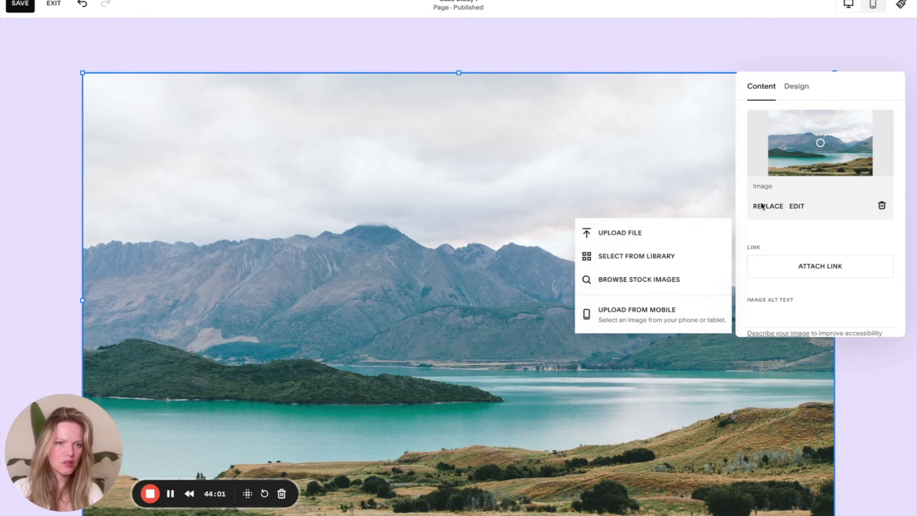
{"action": "left_click", "coordinate": [632, 265]}
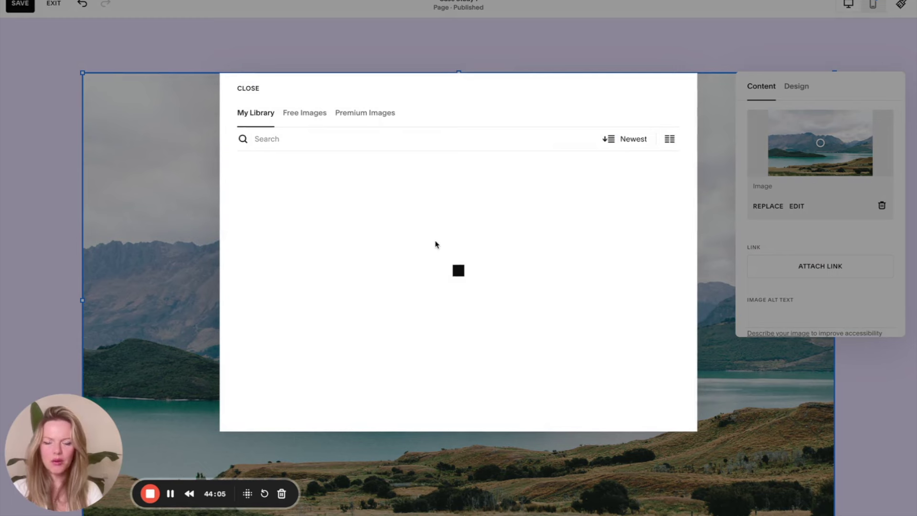
{"action": "left_click", "coordinate": [341, 236]}
{"action": "left_click", "coordinate": [663, 411]}
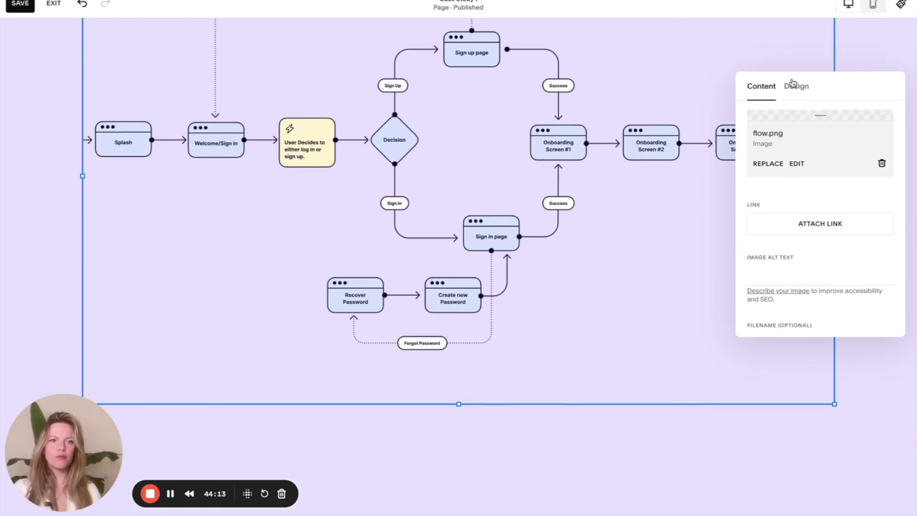
Set the flow diagram image's display mode to Fit so the whole diagram shows uncropped
{"action": "left_click", "coordinate": [794, 86]}
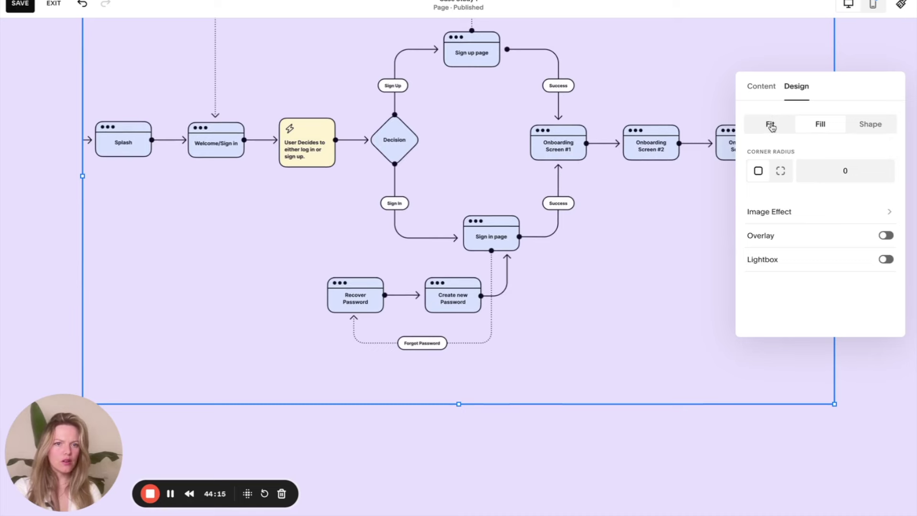
{"action": "left_click", "coordinate": [762, 87]}
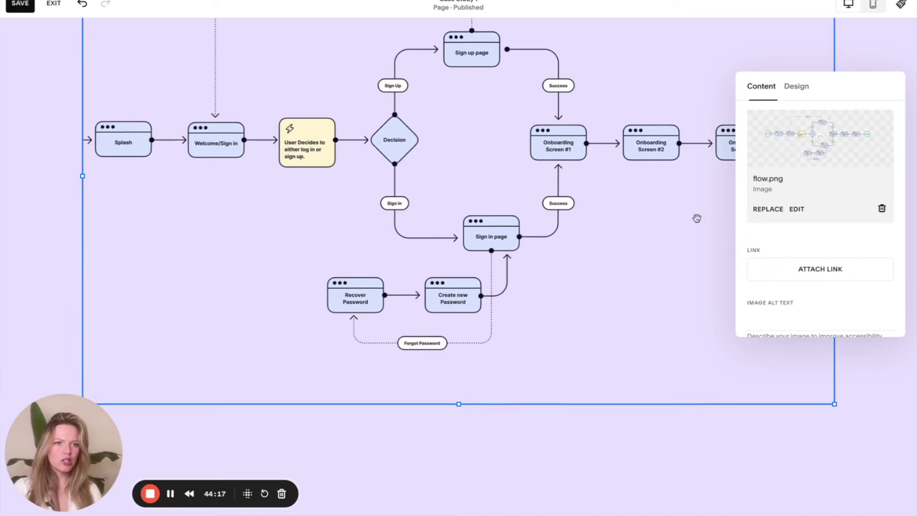
{"action": "left_click", "coordinate": [768, 461]}
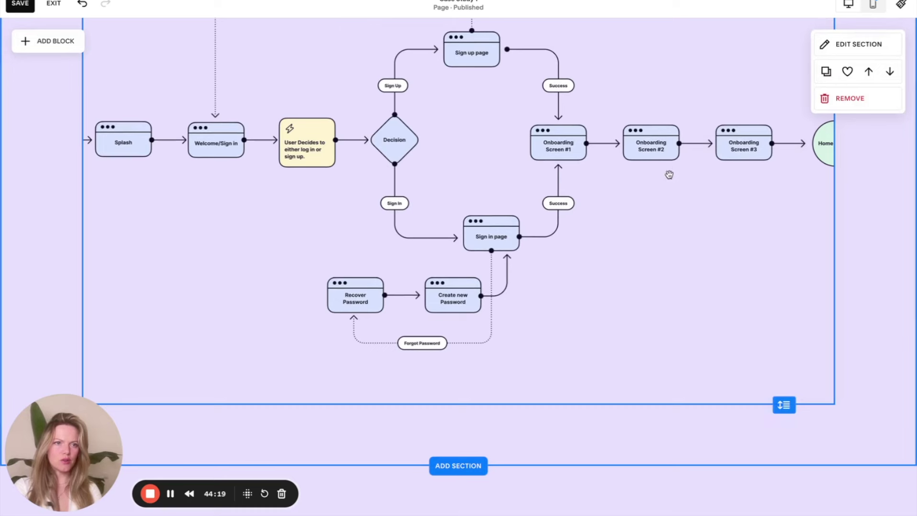
{"action": "left_click", "coordinate": [610, 134]}
{"action": "scroll", "coordinate": [528, 204], "scroll_direction": "up", "scroll_amount": 2}
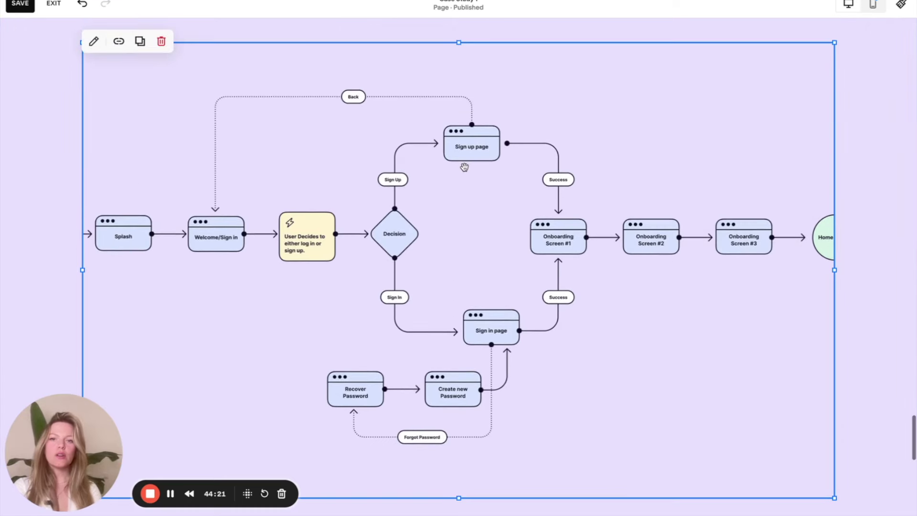
{"action": "left_click", "coordinate": [94, 42]}
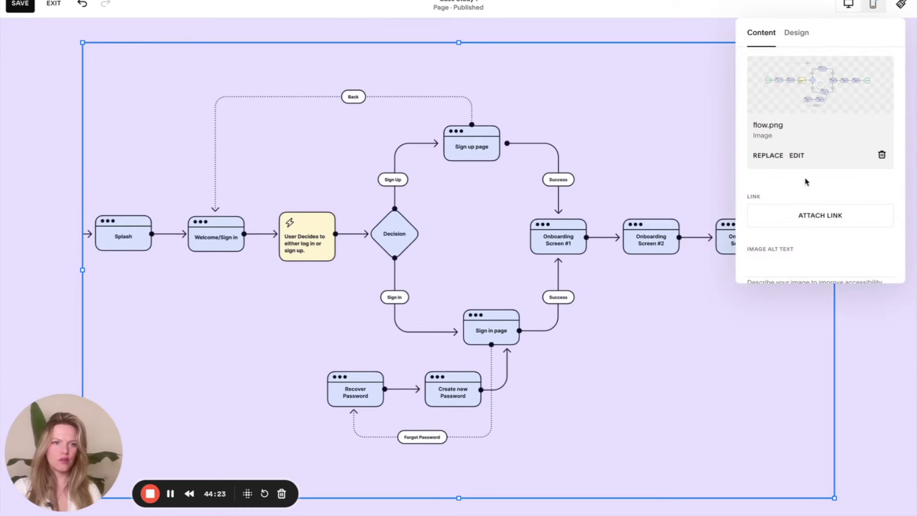
{"action": "left_click", "coordinate": [797, 33]}
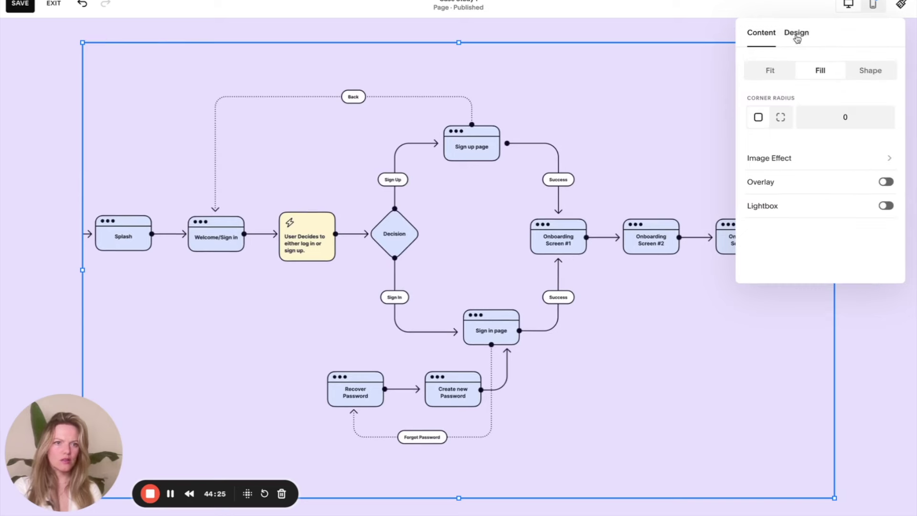
{"action": "left_click", "coordinate": [770, 72]}
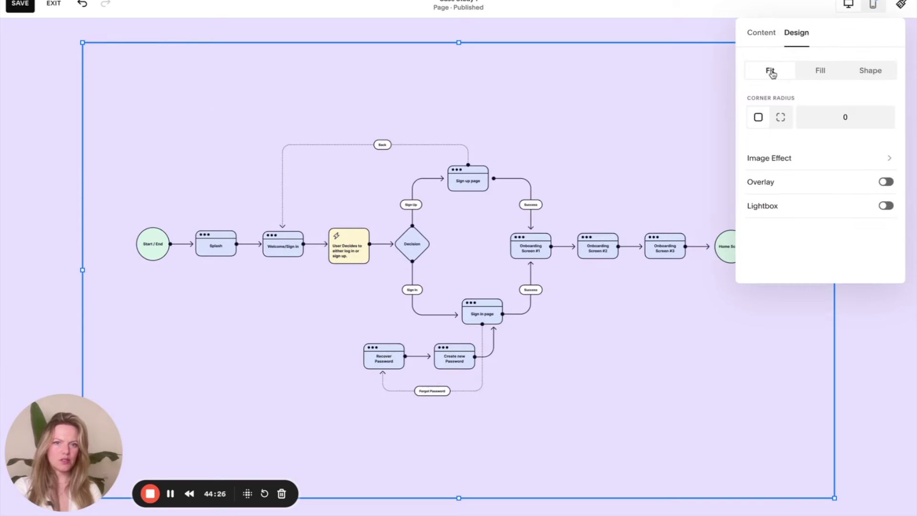
{"action": "left_click", "coordinate": [26, 179]}
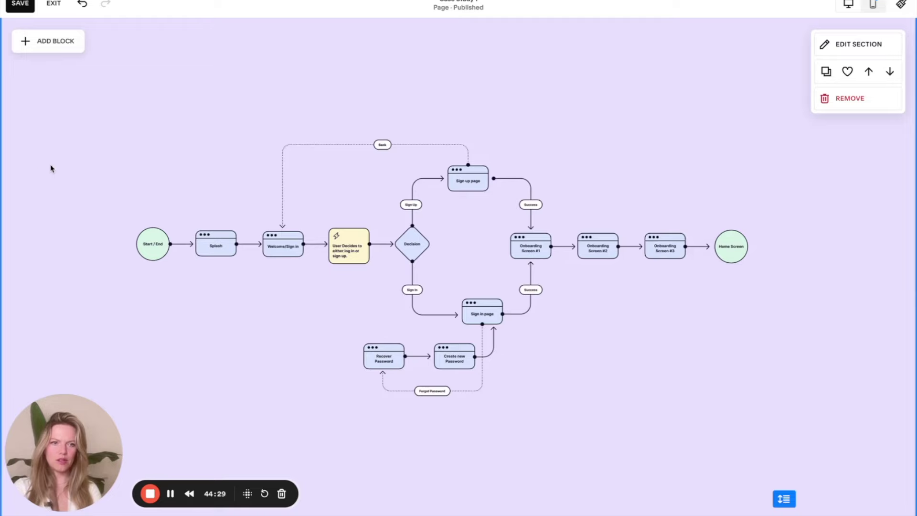
Set the flow diagram section's height to S
{"action": "scroll", "coordinate": [277, 166], "scroll_direction": "up", "scroll_amount": 2}
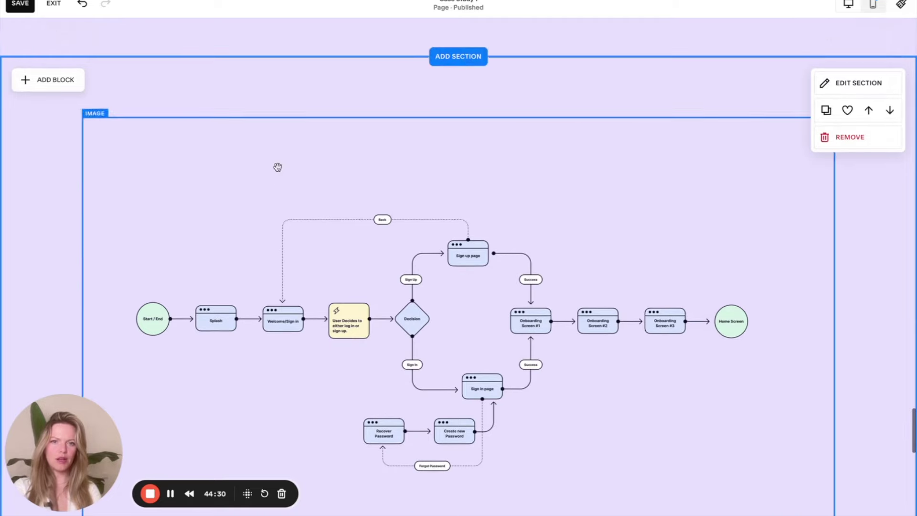
{"action": "left_click", "coordinate": [848, 84]}
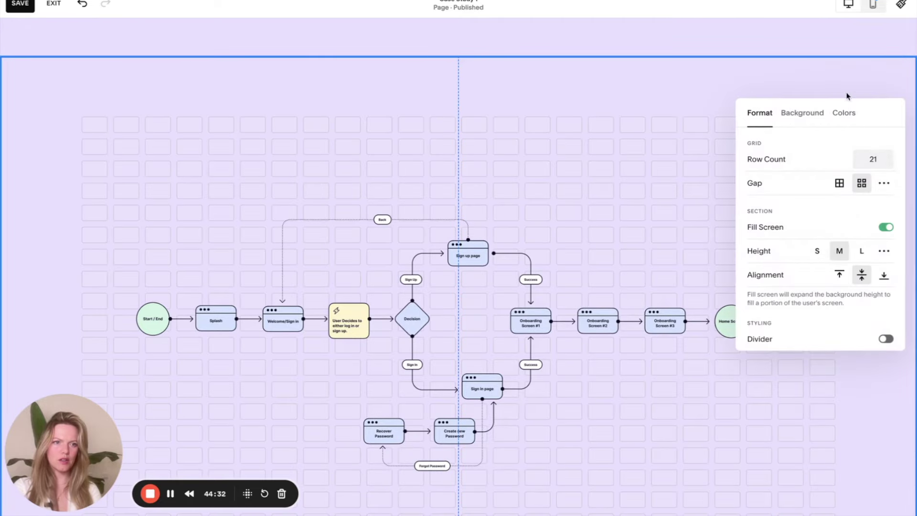
{"action": "left_click", "coordinate": [816, 252]}
Shorten the flow diagram's image block by raising its lower edge to trim the empty space below the diagram
{"action": "left_click", "coordinate": [606, 172]}
{"action": "scroll", "coordinate": [476, 152], "scroll_direction": "down", "scroll_amount": 4}
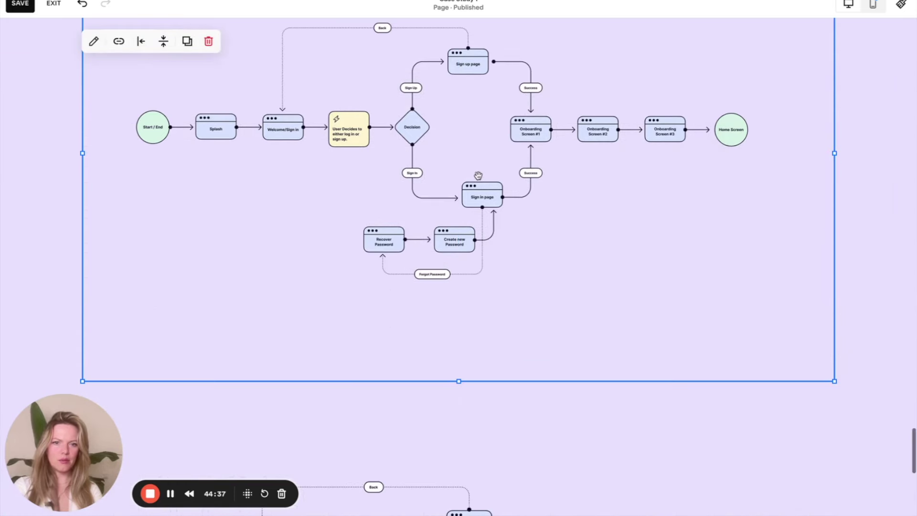
{"action": "left_click", "coordinate": [648, 437]}
{"action": "left_click_drag", "start_coordinate": [786, 381], "coordinate": [790, 361]}
{"action": "left_click", "coordinate": [787, 316]}
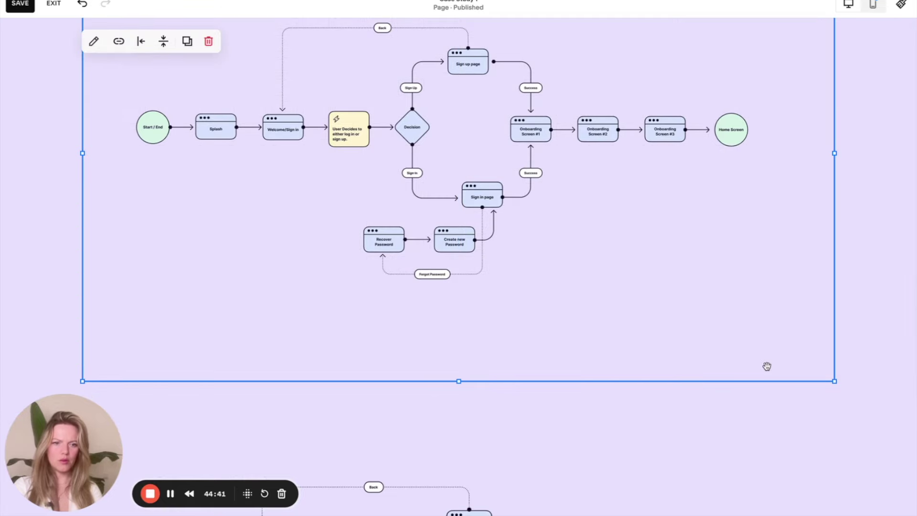
{"action": "left_click_drag", "start_coordinate": [460, 382], "coordinate": [461, 269]}
{"action": "scroll", "coordinate": [461, 268], "scroll_direction": "up", "scroll_amount": 3}
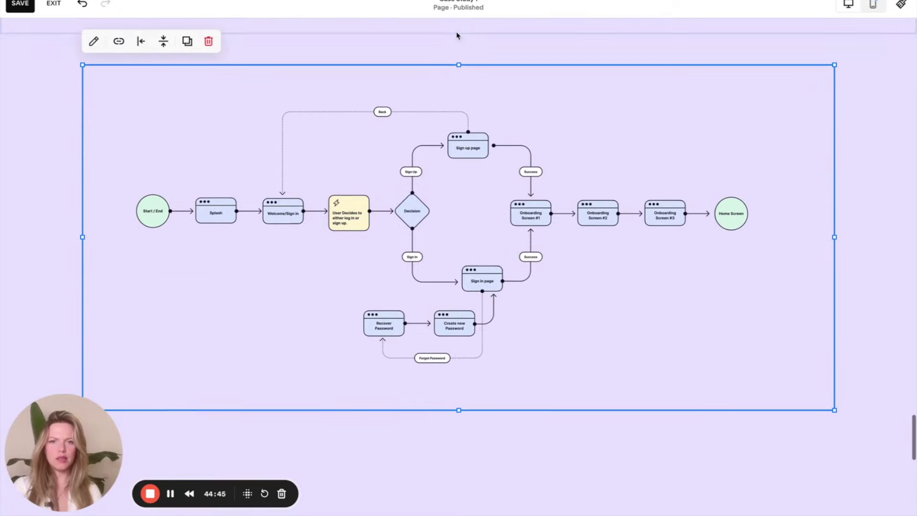
{"action": "left_click_drag", "start_coordinate": [461, 67], "coordinate": [463, 91]}
{"action": "left_click_drag", "start_coordinate": [530, 122], "coordinate": [514, 114]}
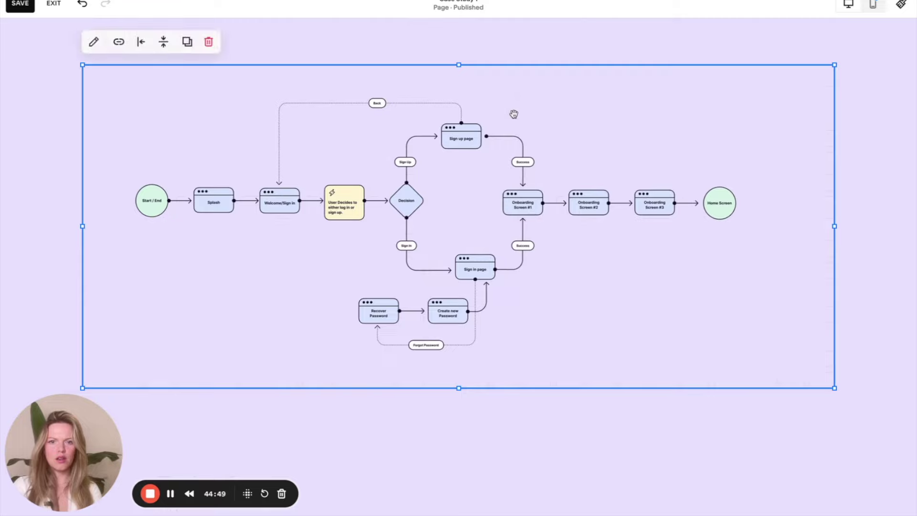
{"action": "left_click_drag", "start_coordinate": [463, 385], "coordinate": [460, 407]}
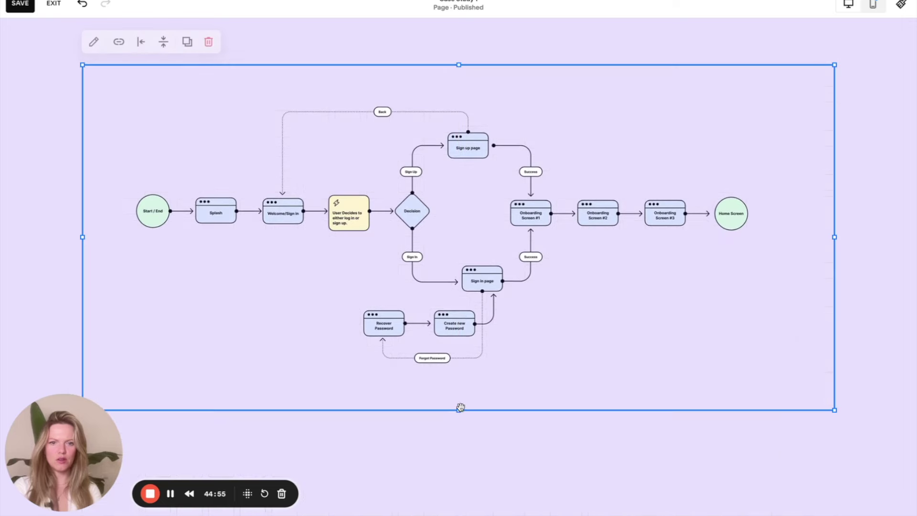
Shorten the flow diagram section to 16 rows so it ends just below the image block
{"action": "left_click", "coordinate": [582, 448]}
{"action": "scroll", "coordinate": [678, 454], "scroll_direction": "down", "scroll_amount": 2}
{"action": "left_click_drag", "start_coordinate": [789, 457], "coordinate": [754, 293]}
Apply the Lightest 2 color theme to the flow diagram section
{"action": "scroll", "coordinate": [753, 293], "scroll_direction": "up", "scroll_amount": 3}
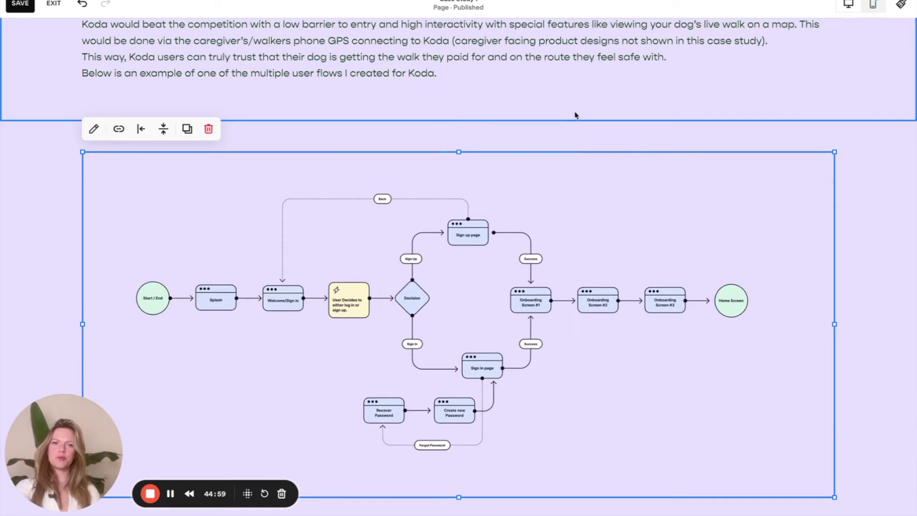
{"action": "left_click", "coordinate": [566, 107]}
{"action": "scroll", "coordinate": [566, 101], "scroll_direction": "up", "scroll_amount": 3}
{"action": "scroll", "coordinate": [640, 201], "scroll_direction": "down", "scroll_amount": 4}
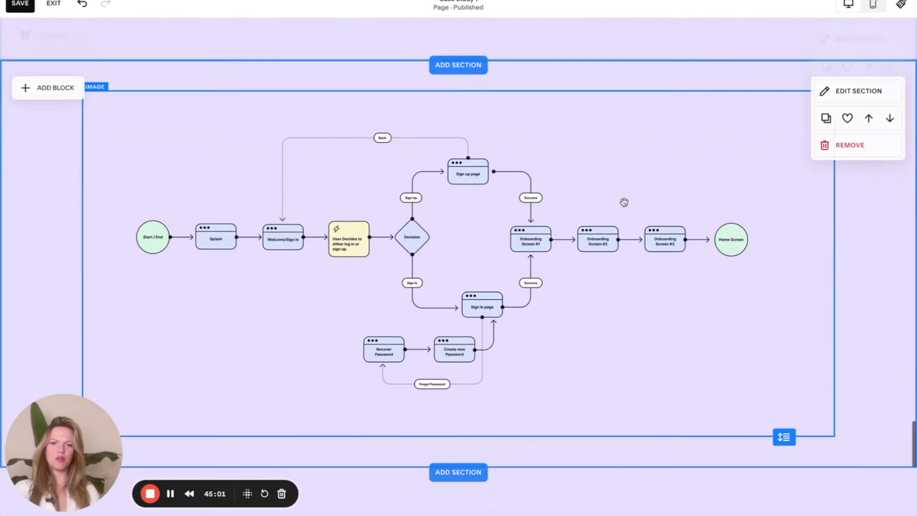
{"action": "scroll", "coordinate": [426, 243], "scroll_direction": "down", "scroll_amount": 1}
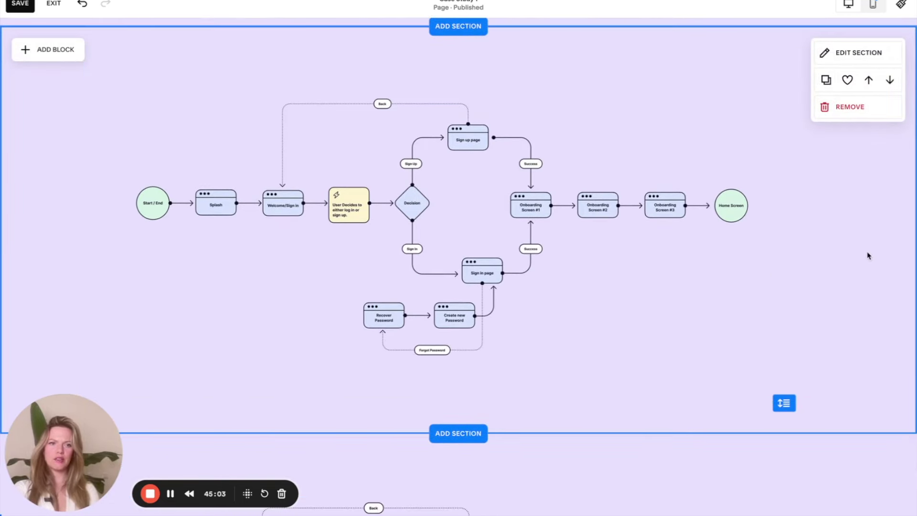
{"action": "left_click", "coordinate": [844, 56]}
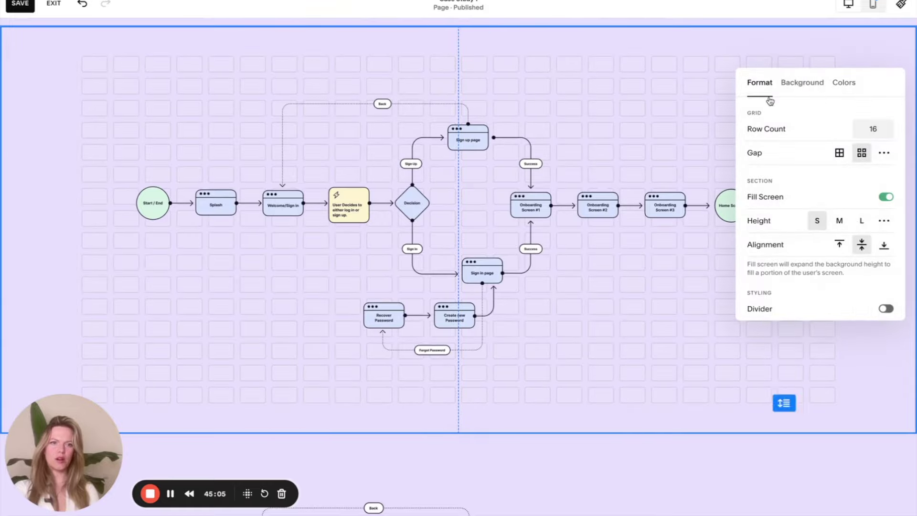
{"action": "left_click", "coordinate": [811, 87]}
{"action": "left_click", "coordinate": [843, 84]}
{"action": "left_click", "coordinate": [815, 180]}
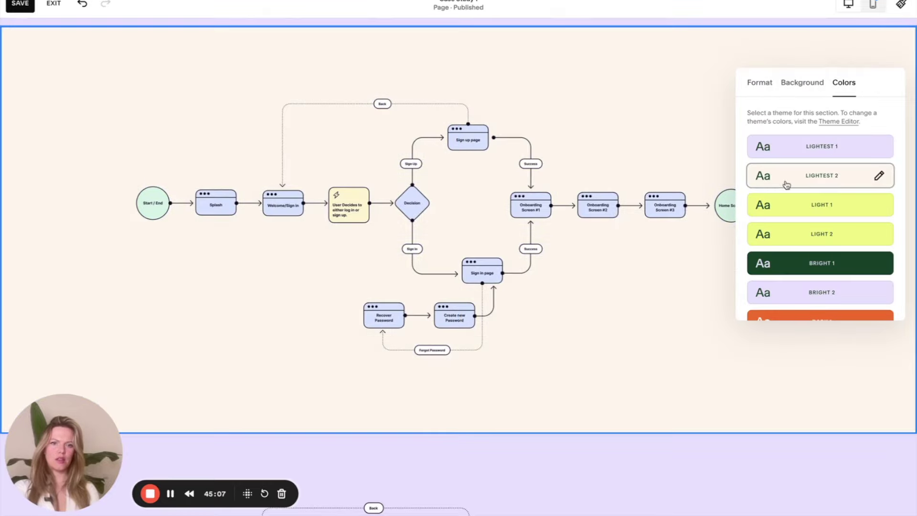
Review how the Crafting Personas and User Flows sections look above the recolored diagram section
{"action": "scroll", "coordinate": [615, 218], "scroll_direction": "up", "scroll_amount": 10}
{"action": "scroll", "coordinate": [615, 219], "scroll_direction": "up", "scroll_amount": 10}
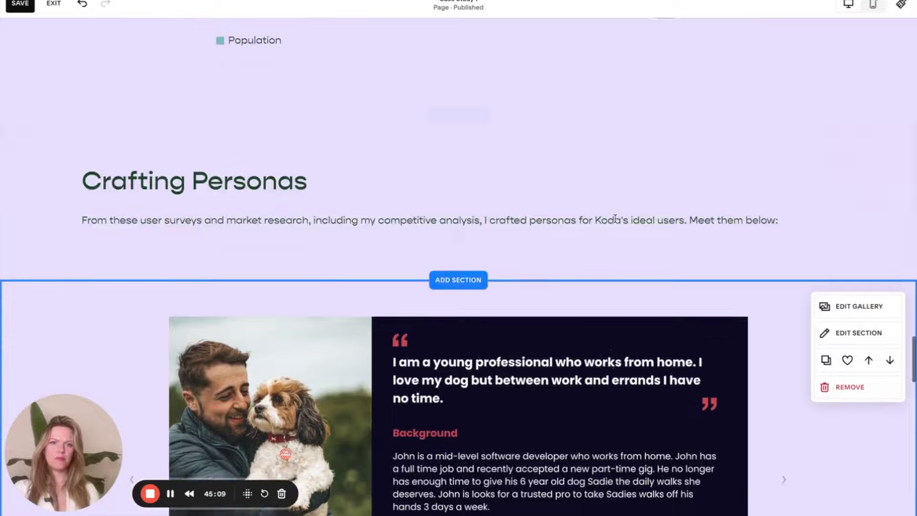
{"action": "scroll", "coordinate": [615, 218], "scroll_direction": "down", "scroll_amount": 15}
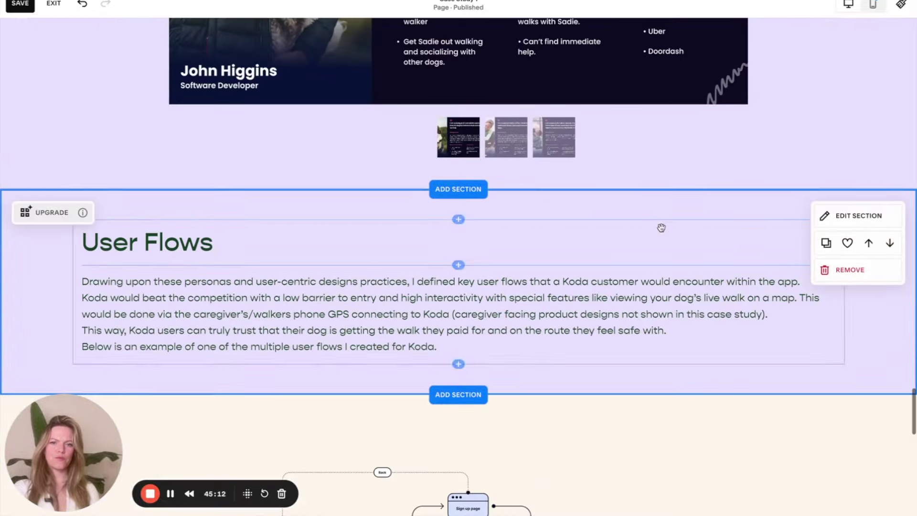
{"action": "left_click", "coordinate": [668, 230]}
{"action": "left_click", "coordinate": [659, 203]}
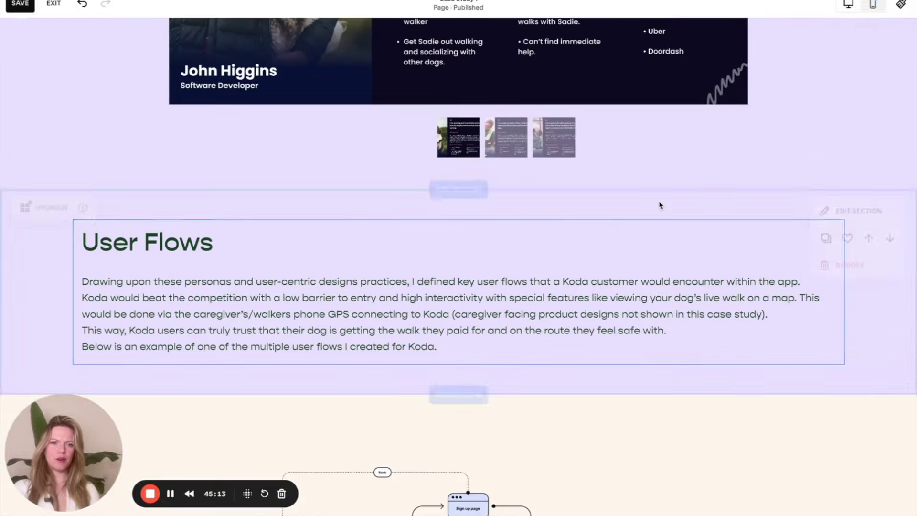
Apply the Lightest 2 color theme to the User Flows section
{"action": "left_click", "coordinate": [838, 219]}
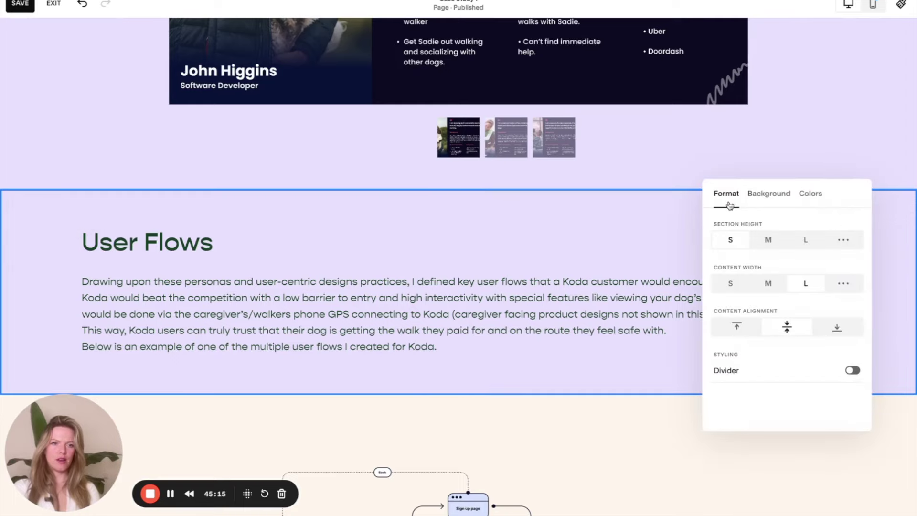
{"action": "left_click", "coordinate": [810, 201]}
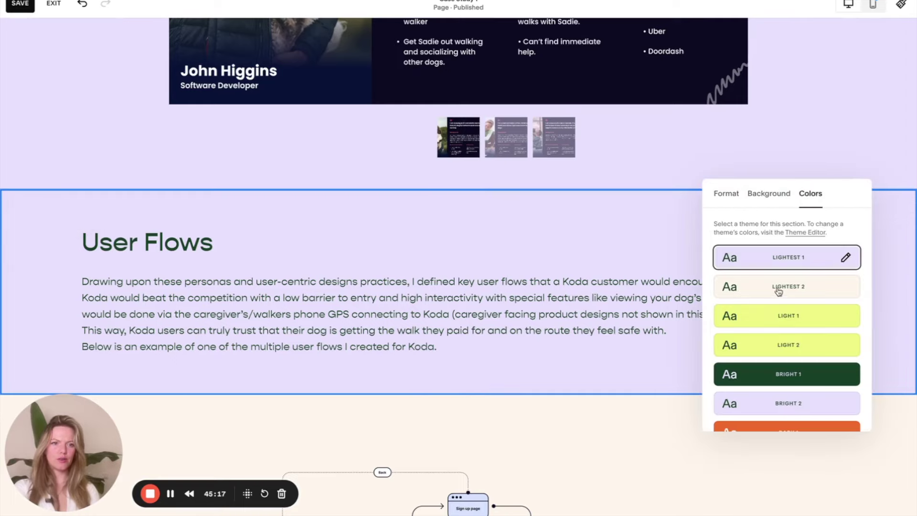
{"action": "left_click", "coordinate": [784, 287]}
Apply the Lightest 2 color theme to The Problem section near the start of the page
{"action": "scroll", "coordinate": [589, 299], "scroll_direction": "down", "scroll_amount": 9}
{"action": "scroll", "coordinate": [590, 298], "scroll_direction": "up", "scroll_amount": 15}
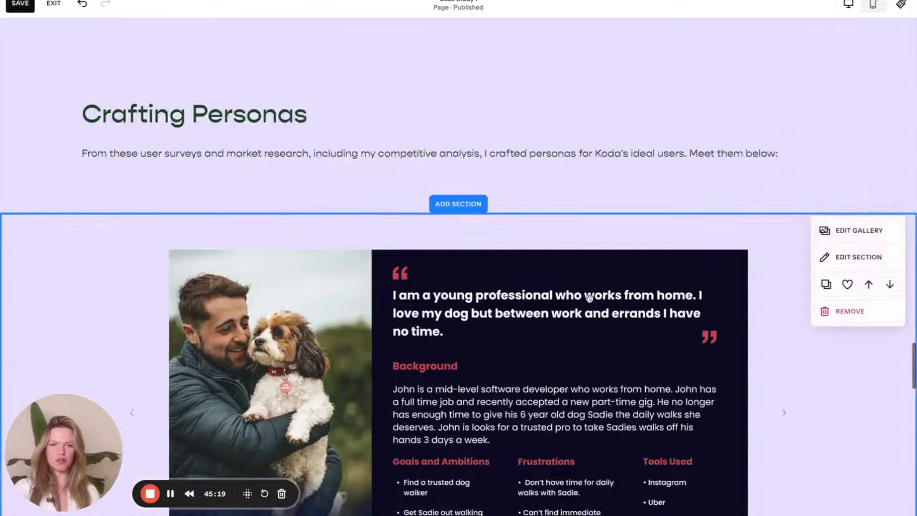
{"action": "scroll", "coordinate": [590, 298], "scroll_direction": "up", "scroll_amount": 10}
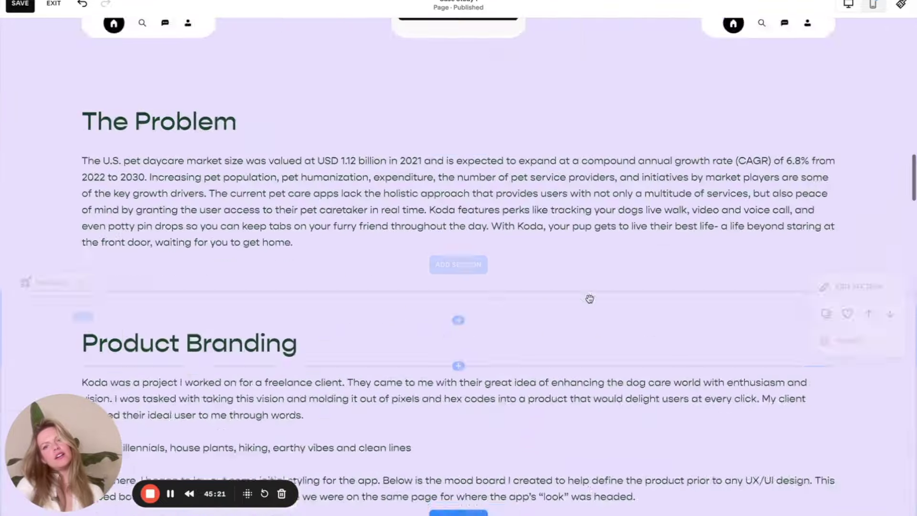
{"action": "scroll", "coordinate": [593, 298], "scroll_direction": "down", "scroll_amount": 2}
{"action": "left_click", "coordinate": [595, 300]}
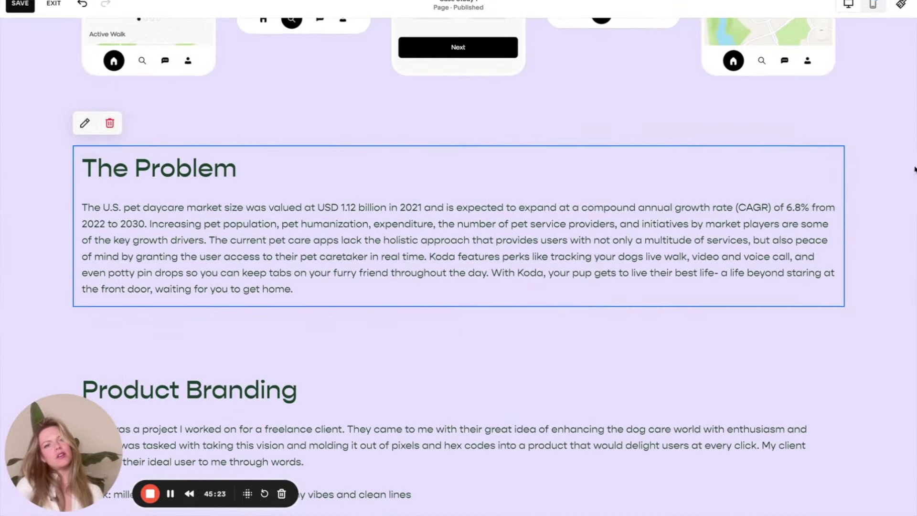
{"action": "left_click", "coordinate": [881, 154]}
{"action": "left_click", "coordinate": [851, 142]}
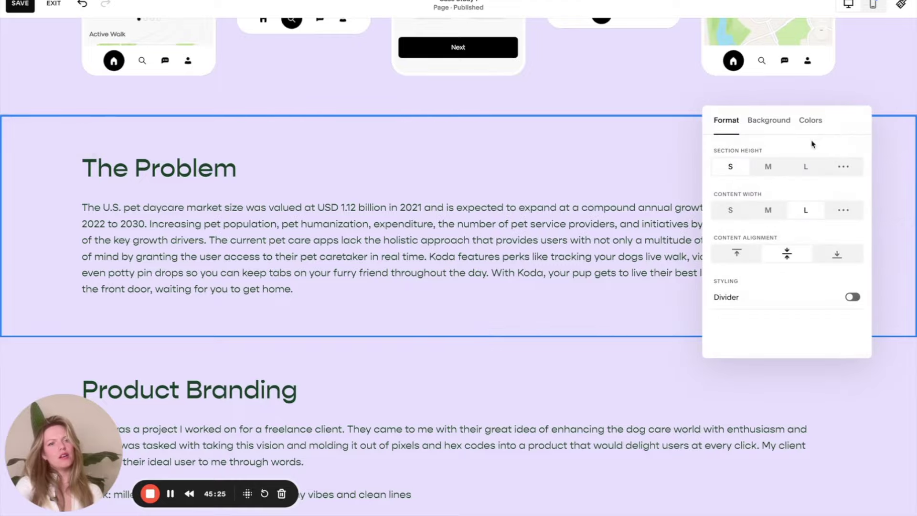
{"action": "left_click", "coordinate": [811, 121]}
{"action": "scroll", "coordinate": [595, 216], "scroll_direction": "up", "scroll_amount": 10}
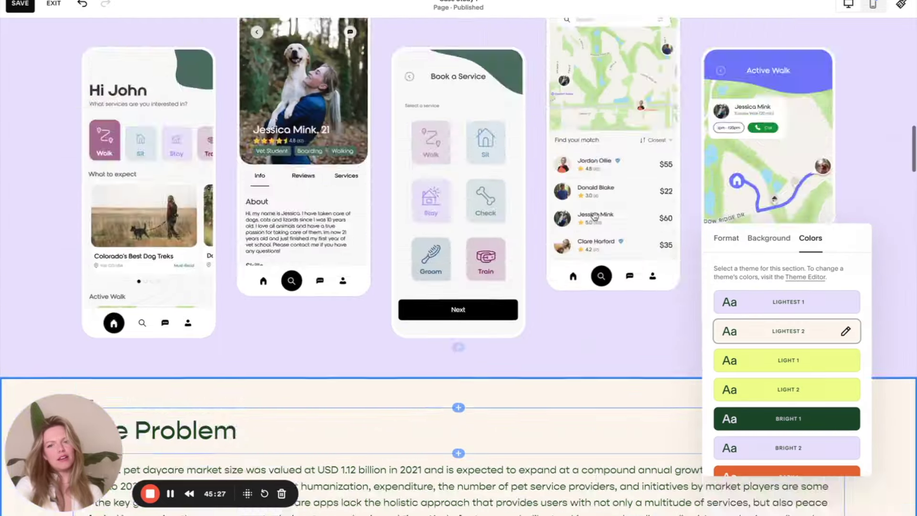
Remove the extra purple flow diagram section below the recolored one and confirm the removal
{"action": "scroll", "coordinate": [595, 216], "scroll_direction": "down", "scroll_amount": 20}
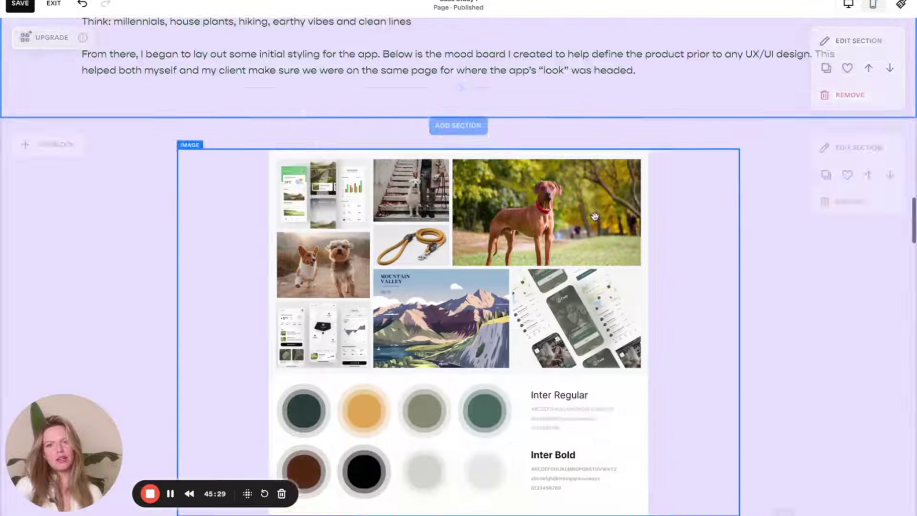
{"action": "scroll", "coordinate": [595, 216], "scroll_direction": "down", "scroll_amount": 20}
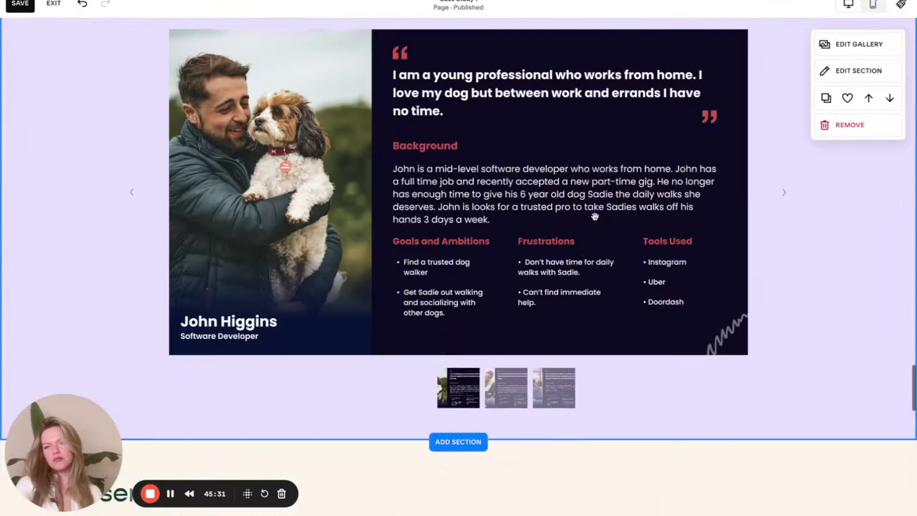
{"action": "scroll", "coordinate": [595, 220], "scroll_direction": "down", "scroll_amount": 8}
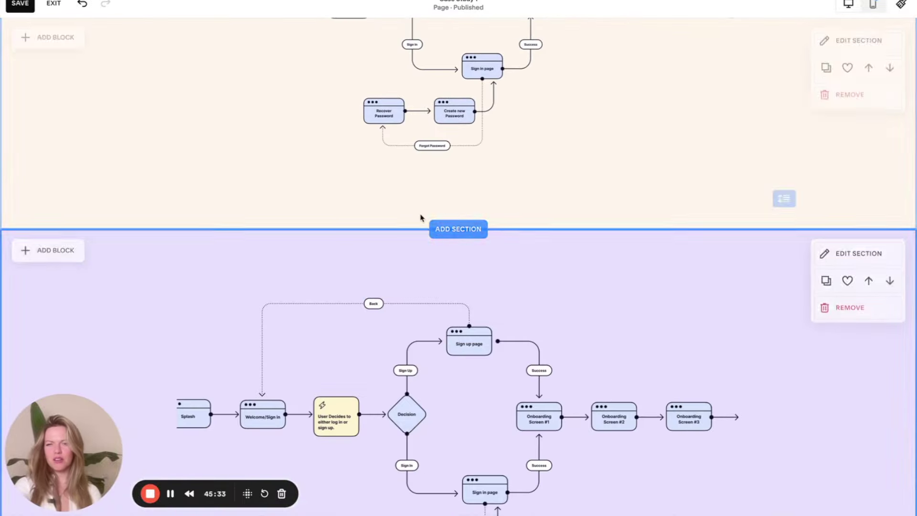
{"action": "scroll", "coordinate": [123, 289], "scroll_direction": "down", "scroll_amount": 1}
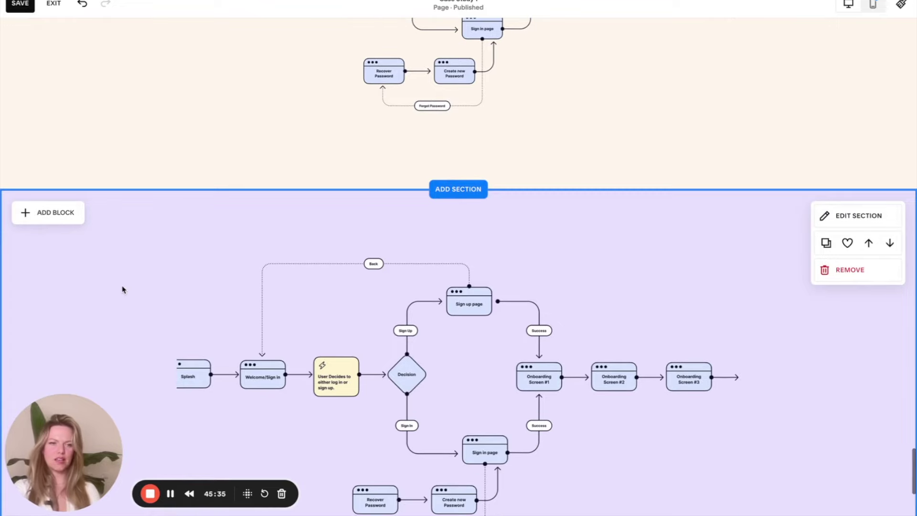
{"action": "left_click", "coordinate": [842, 270]}
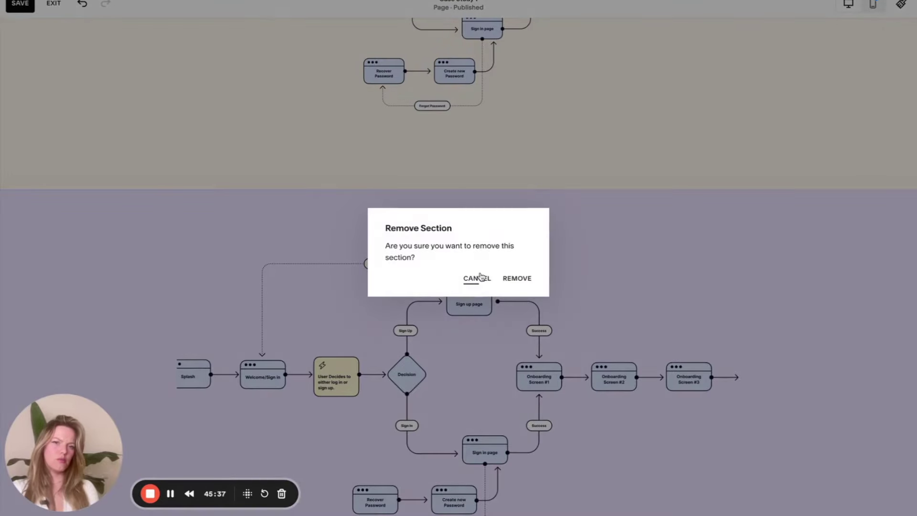
{"action": "left_click", "coordinate": [524, 276]}
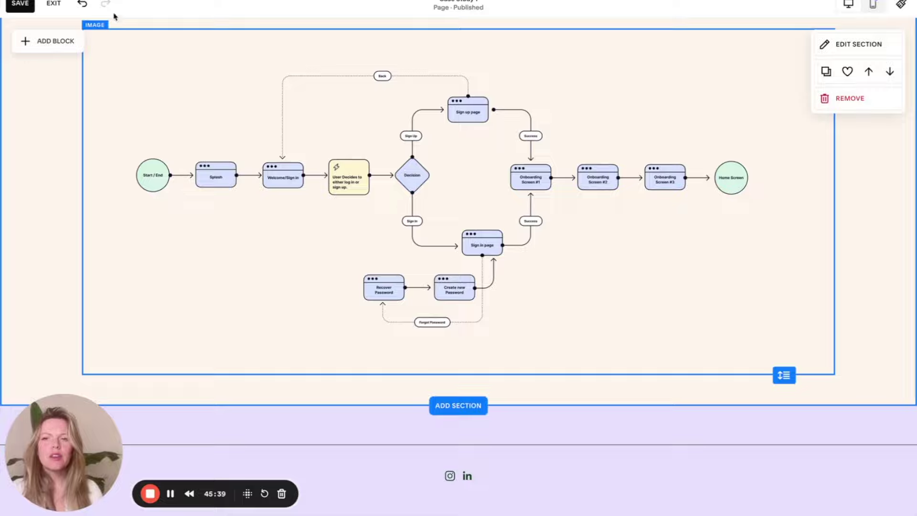
Switch to Figma and copy the Wireframing heading text from the case study template
{"action": "key", "text": "ctrl+Tab"}
{"action": "scroll", "coordinate": [298, 163], "scroll_direction": "up", "scroll_amount": 3}
{"action": "scroll", "coordinate": [300, 162], "scroll_direction": "up", "scroll_amount": 5, "text": "ctrl"}
{"action": "scroll", "coordinate": [335, 287], "scroll_direction": "down", "scroll_amount": 10}
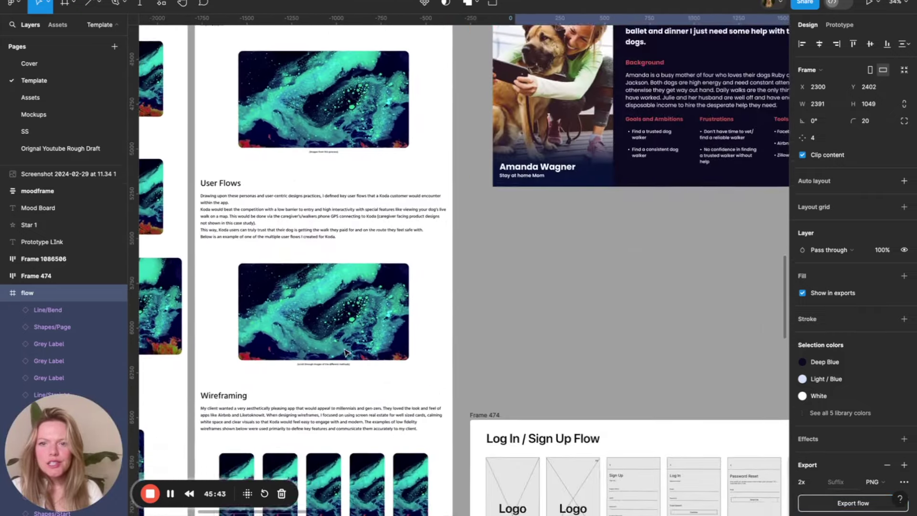
{"action": "scroll", "coordinate": [345, 352], "scroll_direction": "down", "scroll_amount": 7}
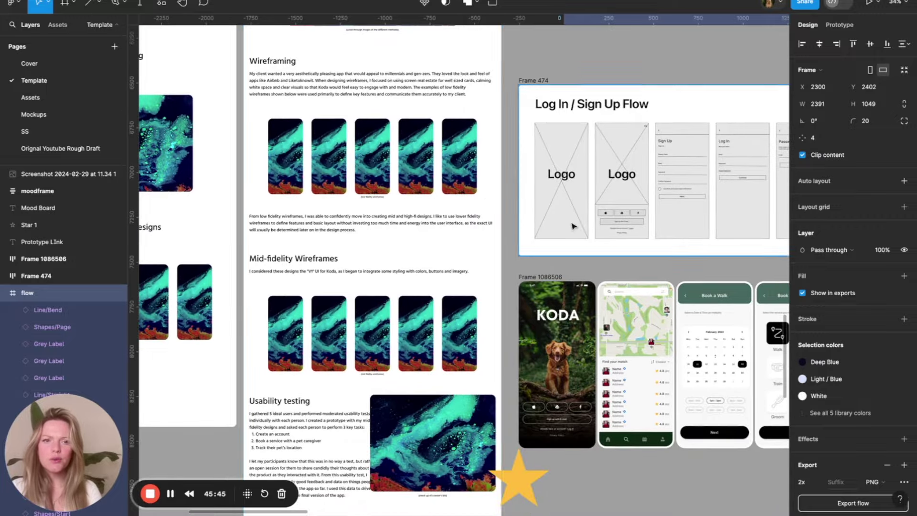
{"action": "scroll", "coordinate": [338, 192], "scroll_direction": "left", "scroll_amount": 1}
{"action": "scroll", "coordinate": [338, 192], "scroll_direction": "up", "scroll_amount": 1}
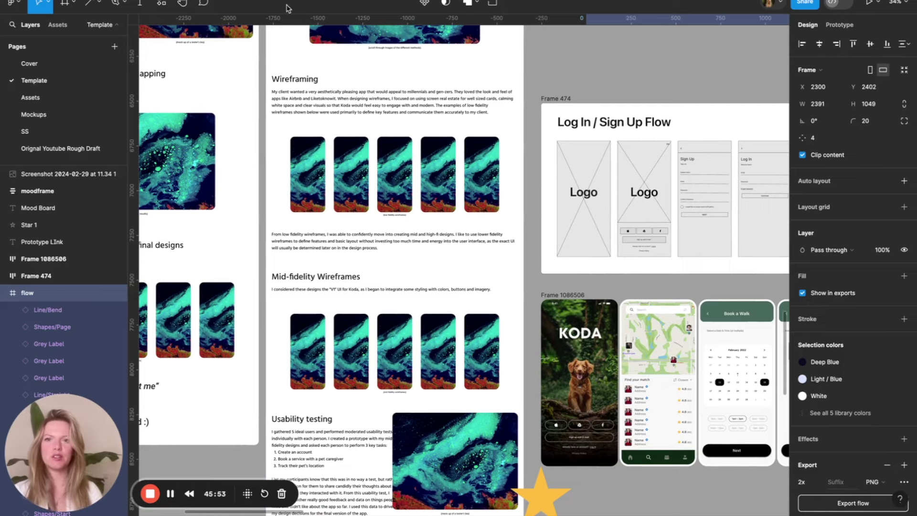
{"action": "left_click", "coordinate": [296, 82]}
{"action": "double_click", "coordinate": [295, 78]}
{"action": "key", "text": "super+c"}
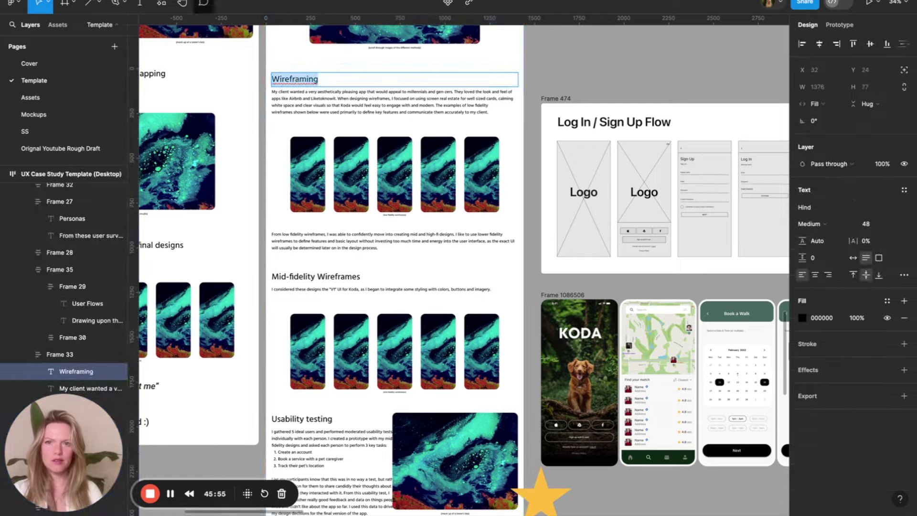
Switch back to Squarespace, duplicate the Crafting Personas text section, and move the copy below the flow diagram section
{"action": "key", "text": "ctrl+Tab"}
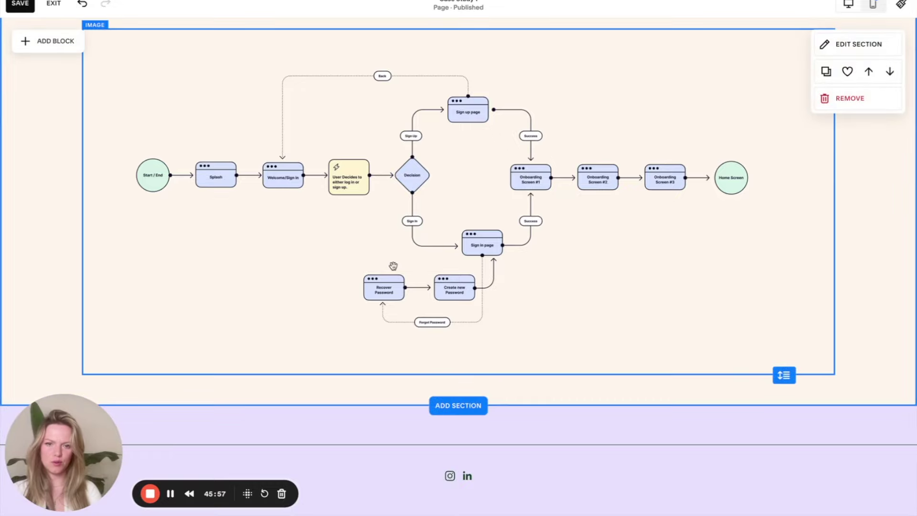
{"action": "scroll", "coordinate": [393, 266], "scroll_direction": "up", "scroll_amount": 15}
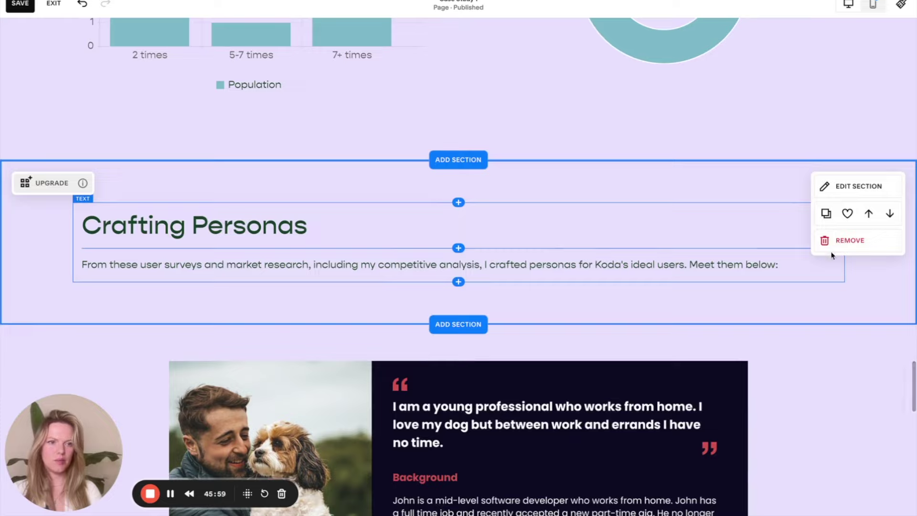
{"action": "scroll", "coordinate": [823, 221], "scroll_direction": "down", "scroll_amount": 3}
{"action": "left_click", "coordinate": [889, 102]}
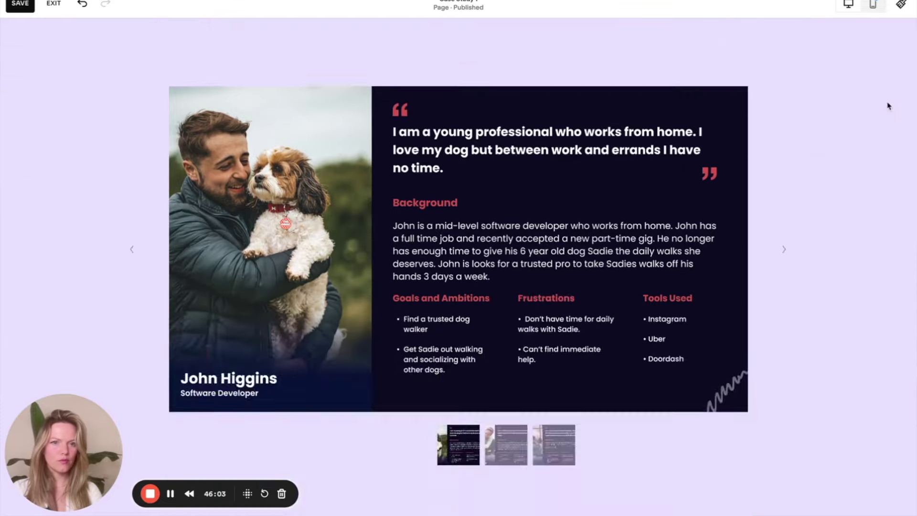
{"action": "scroll", "coordinate": [889, 106], "scroll_direction": "down", "scroll_amount": 8}
{"action": "left_click", "coordinate": [888, 149]}
{"action": "left_click", "coordinate": [888, 287]}
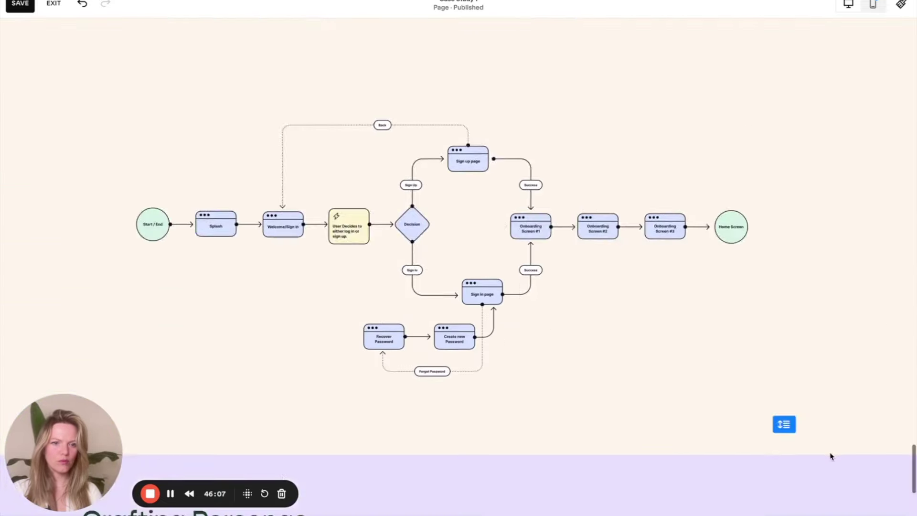
Replace the duplicated section's Crafting Personas heading with the copied Wireframing heading
{"action": "scroll", "coordinate": [831, 456], "scroll_direction": "down", "scroll_amount": 4}
{"action": "left_click", "coordinate": [207, 305]}
{"action": "triple_click", "coordinate": [207, 306]}
{"action": "key", "text": "super+v"}
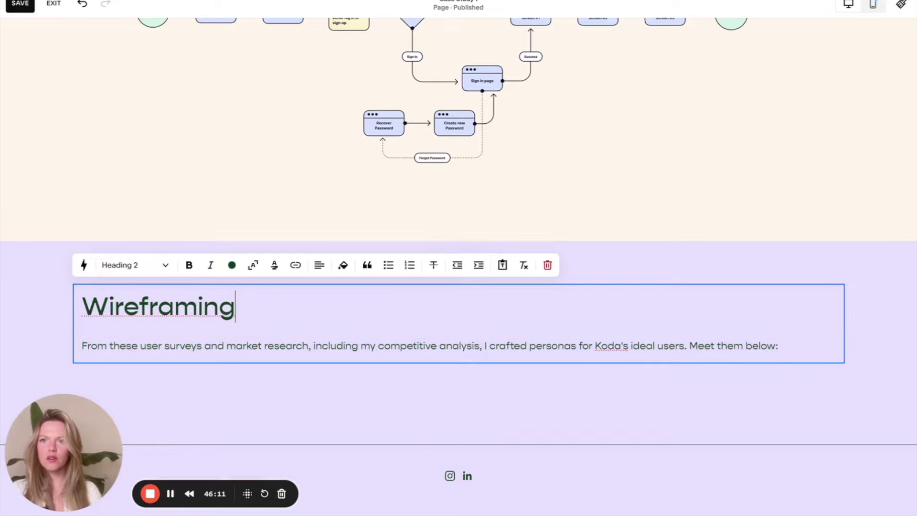
Replace the paragraph under the Wireframing heading with the "My client wanted a very aesthetically pleasing app" text copied from the Figma template
{"action": "key", "text": "super+Tab"}
{"action": "double_click", "coordinate": [338, 106]}
{"action": "key", "text": "ctrl+c"}
{"action": "key", "text": "super+Tab"}
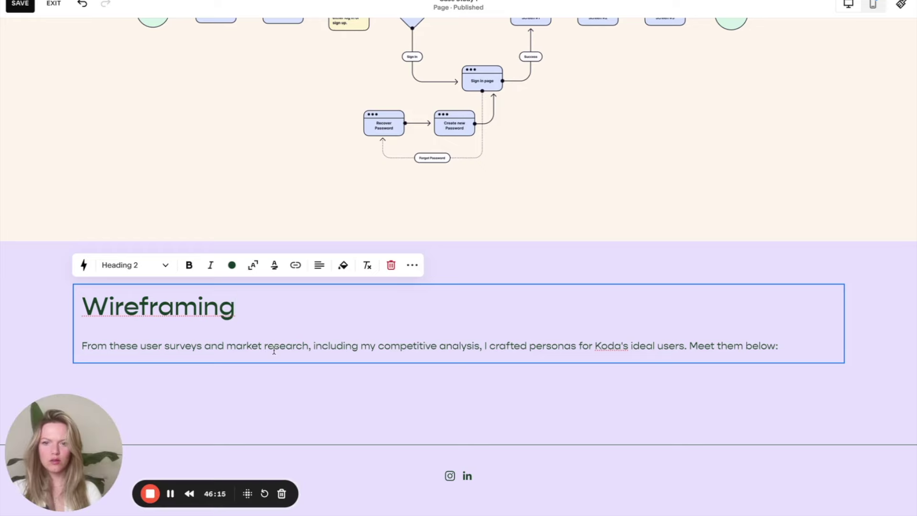
{"action": "key", "text": "ctrl+v"}
In Figma, copy the six wireframe screens of the Potential Home/ Search Pages frame onto the empty canvas below it
{"action": "key", "text": "super+Tab"}
{"action": "scroll", "coordinate": [422, 248], "scroll_direction": "right", "scroll_amount": 3}
{"action": "scroll", "coordinate": [422, 248], "scroll_direction": "down", "scroll_amount": 3}
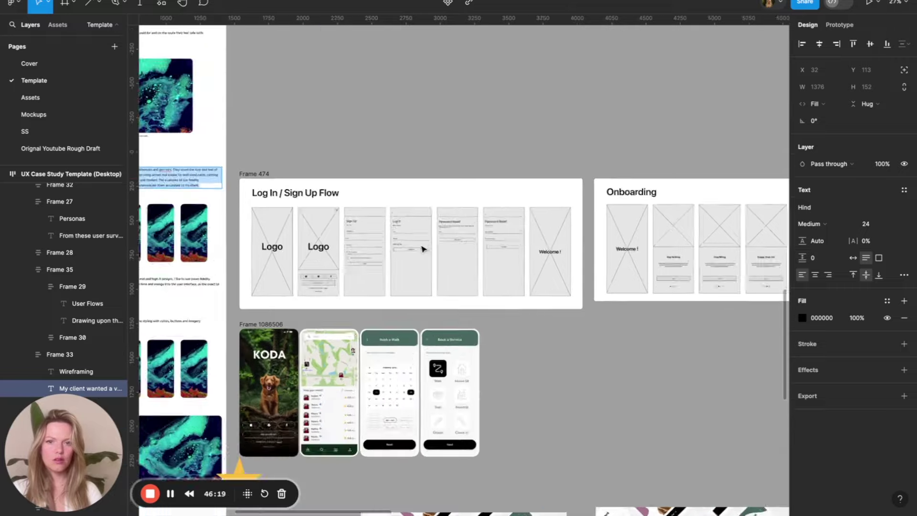
{"action": "scroll", "coordinate": [421, 203], "scroll_direction": "right", "scroll_amount": 2}
{"action": "scroll", "coordinate": [422, 203], "scroll_direction": "right", "scroll_amount": 5}
{"action": "left_click", "coordinate": [474, 210]}
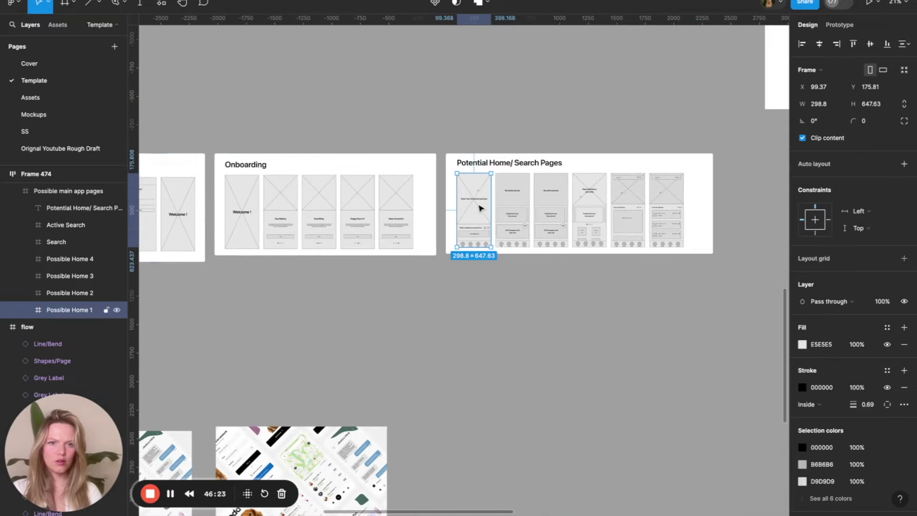
{"action": "left_click", "coordinate": [512, 210], "text": "shift"}
{"action": "left_click", "coordinate": [551, 211], "text": "shift"}
{"action": "left_click", "coordinate": [589, 211], "text": "shift"}
{"action": "left_click", "coordinate": [627, 210], "text": "shift"}
{"action": "left_click", "coordinate": [666, 210], "text": "shift"}
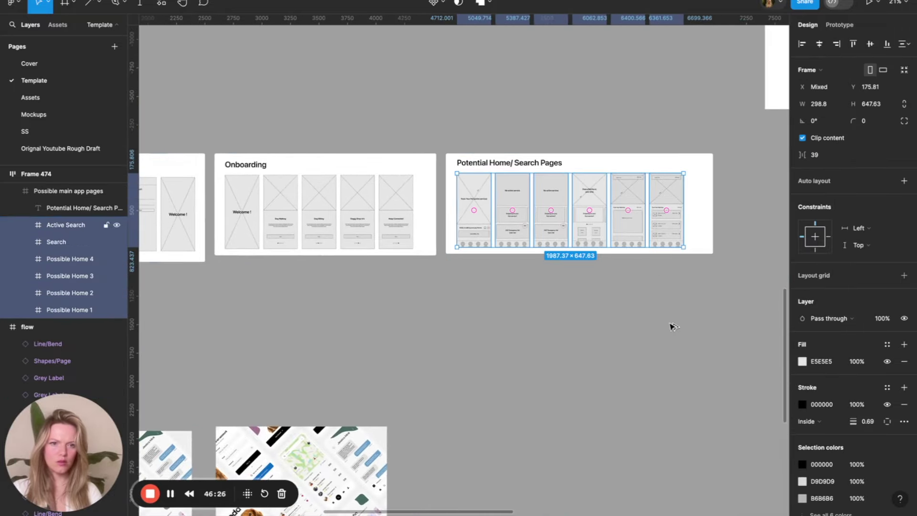
{"action": "left_click_drag", "start_coordinate": [661, 270], "coordinate": [677, 337]}
Wrap the six copied wireframe screens in an auto layout frame and name it wireframes
{"action": "key", "text": "shift+a"}
{"action": "type", "text": "wir"}
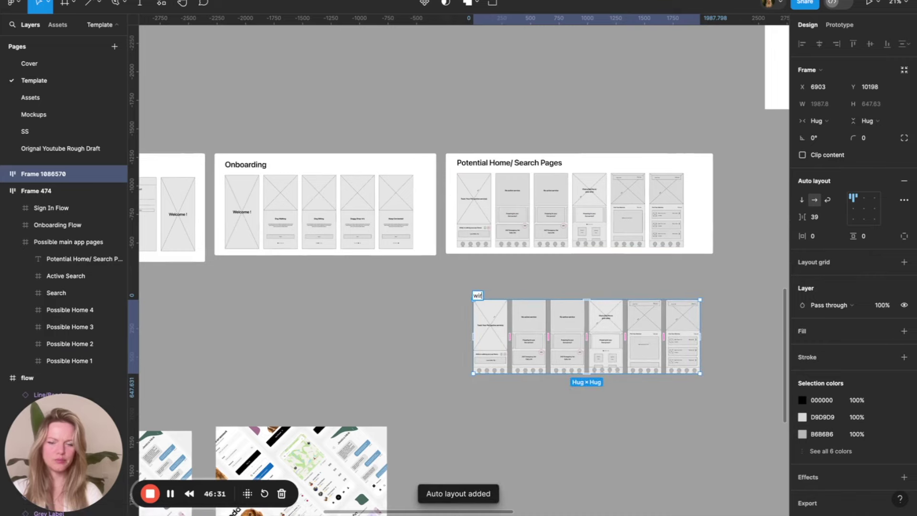
{"action": "type", "text": "eframes"}
{"action": "left_click", "coordinate": [507, 290]}
{"action": "left_click", "coordinate": [503, 296]}
Set the wireframes frame's horizontal padding to 40
{"action": "scroll", "coordinate": [606, 323], "scroll_direction": "right", "scroll_amount": 3}
{"action": "scroll", "coordinate": [606, 315], "scroll_direction": "up", "scroll_amount": 5}
{"action": "left_click", "coordinate": [816, 239]}
{"action": "type", "text": "40"}
{"action": "key", "text": "Return"}
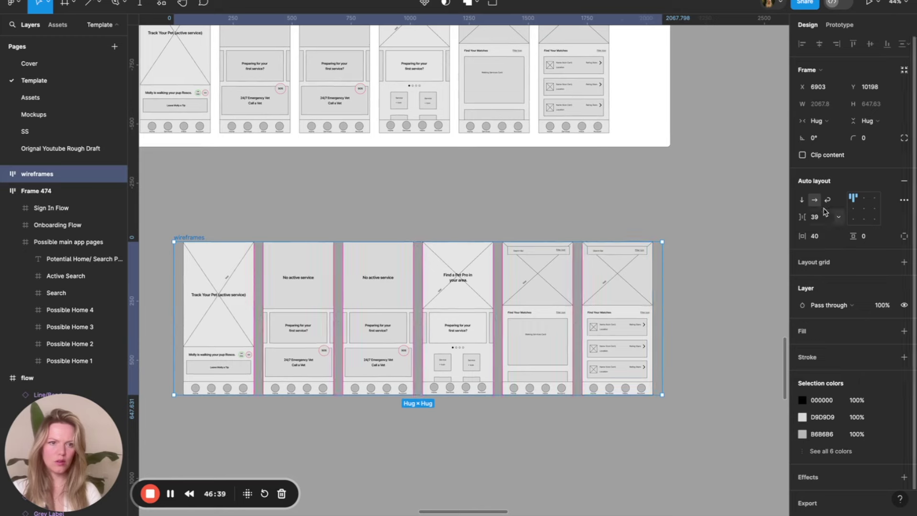
Export the wireframes frame as a PNG at 2x
{"action": "scroll", "coordinate": [557, 299], "scroll_direction": "down", "scroll_amount": 5}
{"action": "left_click", "coordinate": [834, 501]}
{"action": "scroll", "coordinate": [868, 505], "scroll_direction": "down", "scroll_amount": 3}
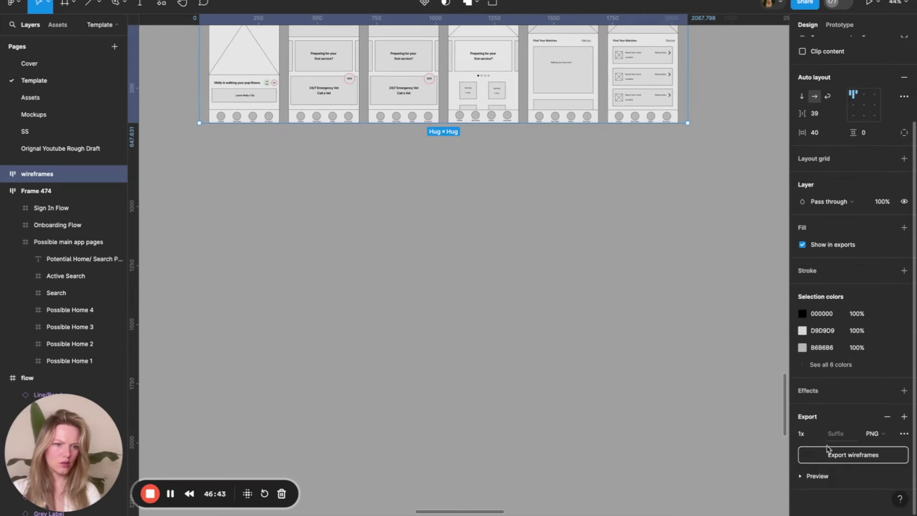
{"action": "left_click", "coordinate": [848, 459]}
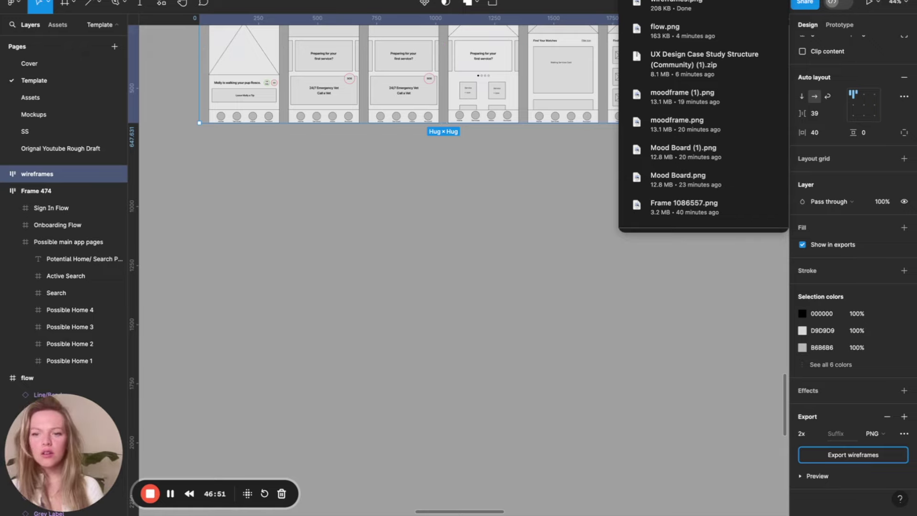
Switch to Squarespace, duplicate the flow diagram section, and move the copy below the Wireframing section
{"action": "key", "text": "ctrl+Tab"}
{"action": "left_click", "coordinate": [74, 494]}
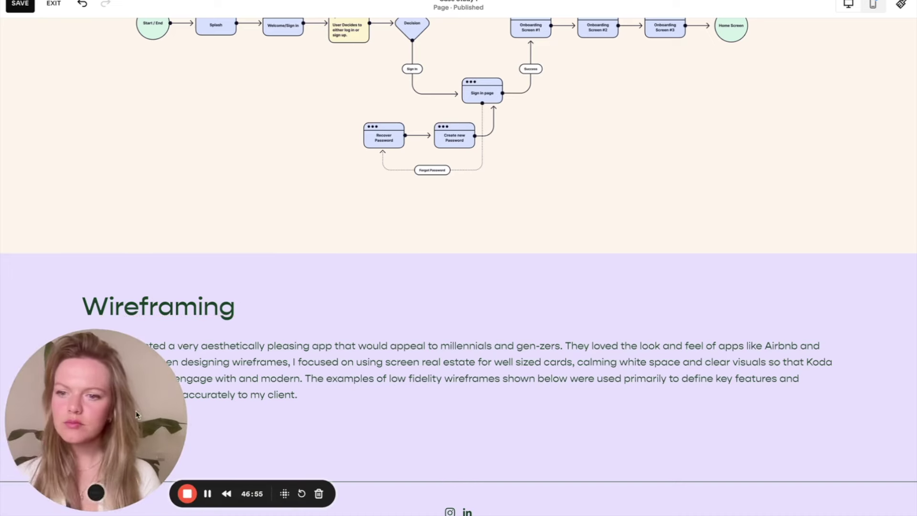
{"action": "scroll", "coordinate": [311, 373], "scroll_direction": "down", "scroll_amount": 1}
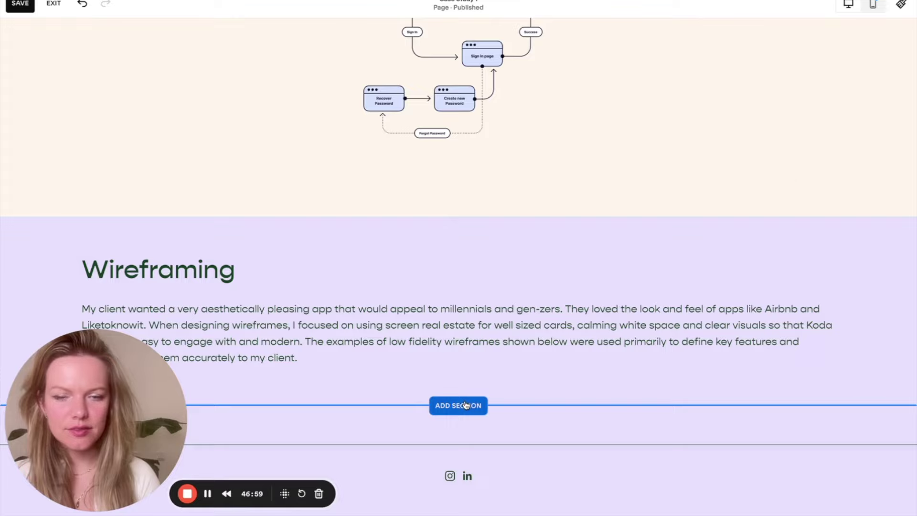
{"action": "scroll", "coordinate": [460, 181], "scroll_direction": "up", "scroll_amount": 6}
{"action": "left_click", "coordinate": [827, 180]}
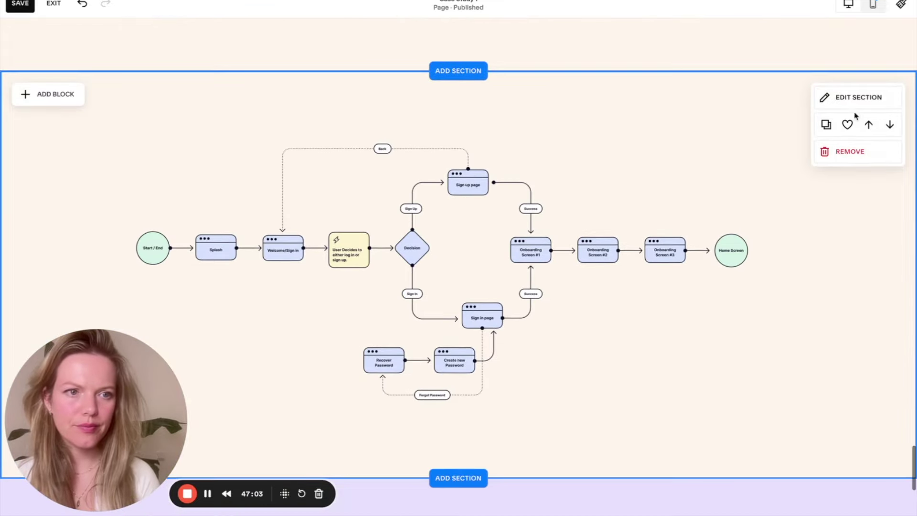
{"action": "left_click", "coordinate": [890, 125]}
Replace the flow diagram image in the duplicated section with wireframes.png from Downloads
{"action": "double_click", "coordinate": [332, 184]}
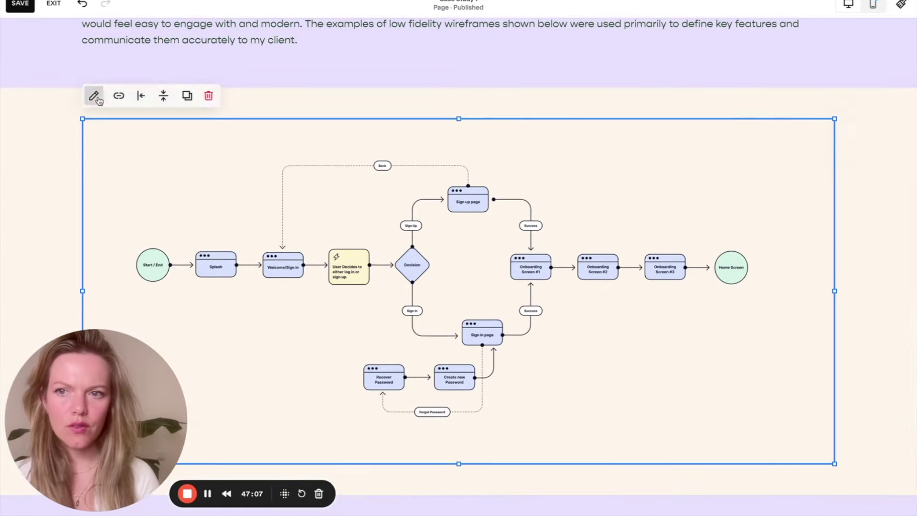
{"action": "left_click", "coordinate": [769, 254]}
{"action": "left_click", "coordinate": [612, 281]}
{"action": "left_click", "coordinate": [371, 167]}
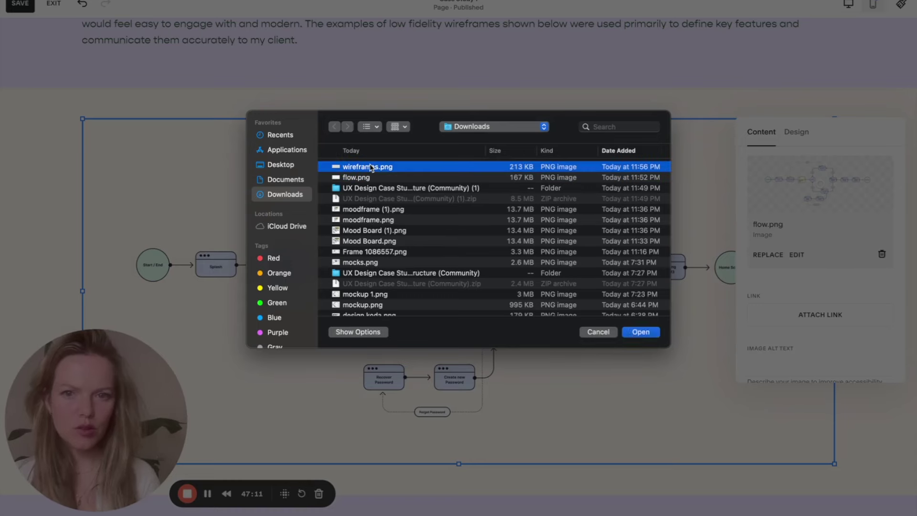
{"action": "left_click", "coordinate": [635, 333]}
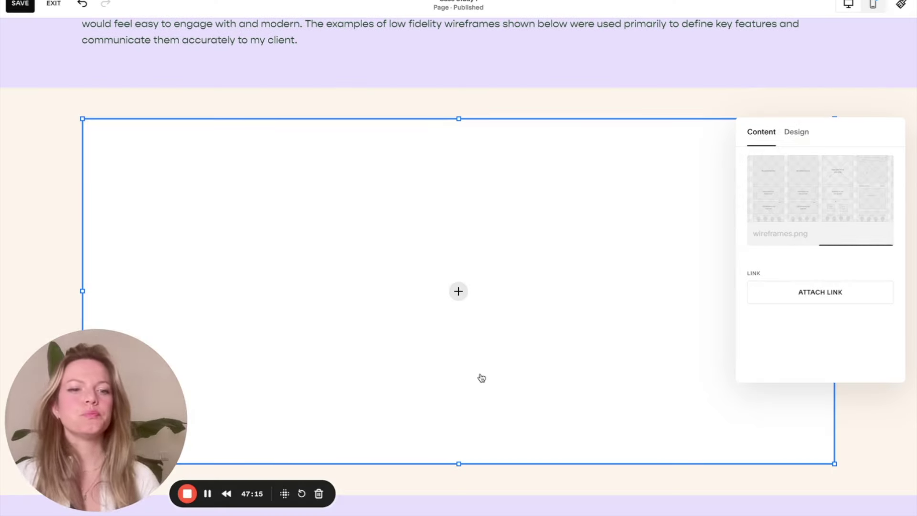
{"action": "left_click", "coordinate": [792, 132]}
{"action": "left_click", "coordinate": [763, 133]}
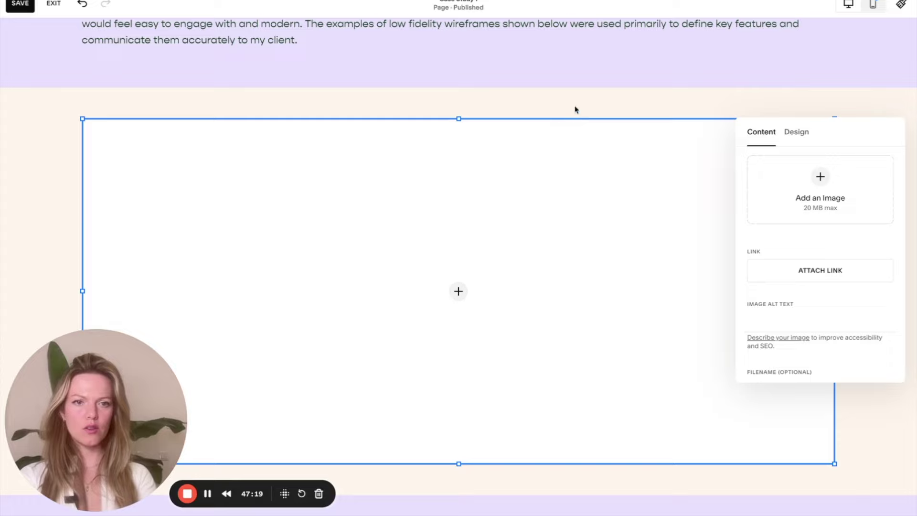
Change the wireframes image section's color theme to lavender to match the Wireframing text section
{"action": "left_click", "coordinate": [822, 114]}
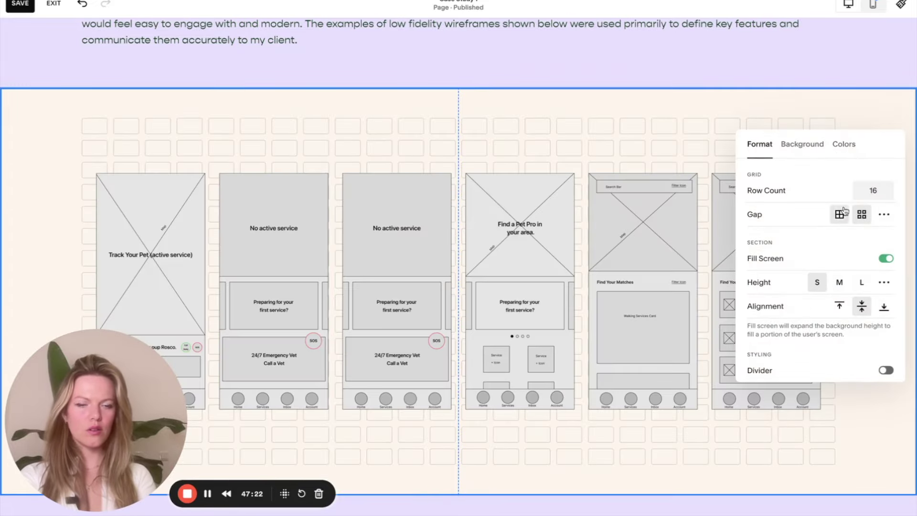
{"action": "left_click", "coordinate": [849, 150]}
{"action": "left_click", "coordinate": [620, 245]}
Shorten the wireframes image block and its section to trim the empty space around the screens
{"action": "mouse_move", "coordinate": [463, 149]}
{"action": "left_mouse_down"}
{"action": "mouse_move", "coordinate": [458, 129]}
{"action": "mouse_move", "coordinate": [463, 176]}
{"action": "mouse_move", "coordinate": [476, 169]}
{"action": "mouse_move", "coordinate": [473, 142]}
{"action": "left_mouse_up"}
{"action": "scroll", "coordinate": [473, 141], "scroll_direction": "down", "scroll_amount": 2}
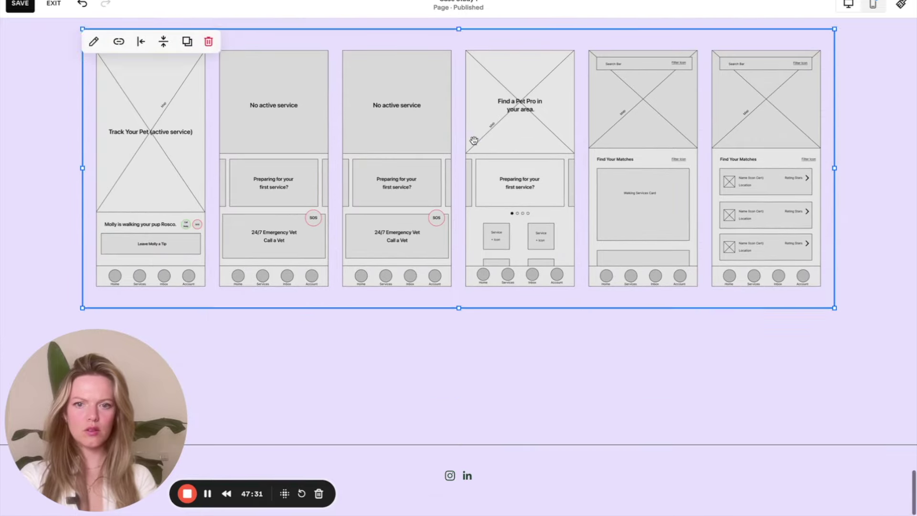
{"action": "left_click", "coordinate": [791, 397]}
{"action": "left_click_drag", "start_coordinate": [786, 376], "coordinate": [782, 321]}
{"action": "scroll", "coordinate": [781, 322], "scroll_direction": "up", "scroll_amount": 3}
{"action": "scroll", "coordinate": [781, 322], "scroll_direction": "down", "scroll_amount": 3}
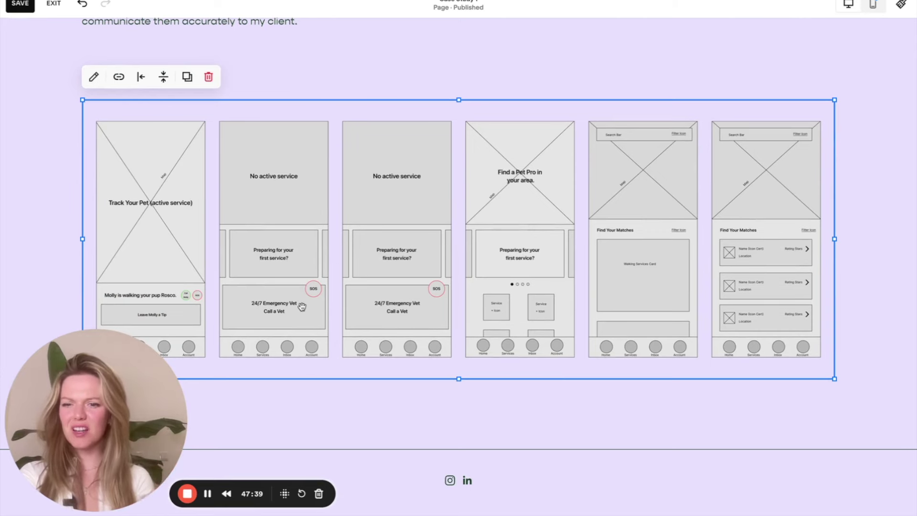
{"action": "scroll", "coordinate": [293, 322], "scroll_direction": "down", "scroll_amount": 1}
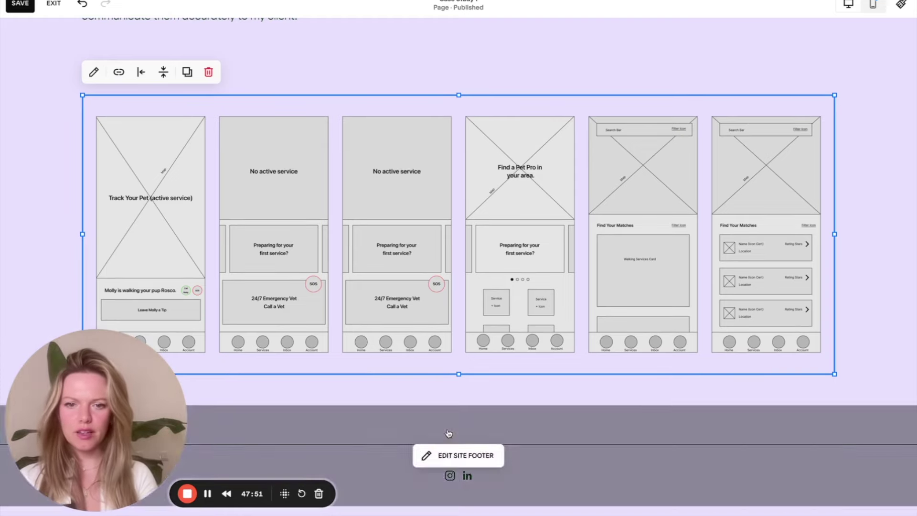
Duplicate the Wireframing text section and move the copy below the wireframes image section
{"action": "scroll", "coordinate": [440, 185], "scroll_direction": "up", "scroll_amount": 5}
{"action": "left_click", "coordinate": [836, 157]}
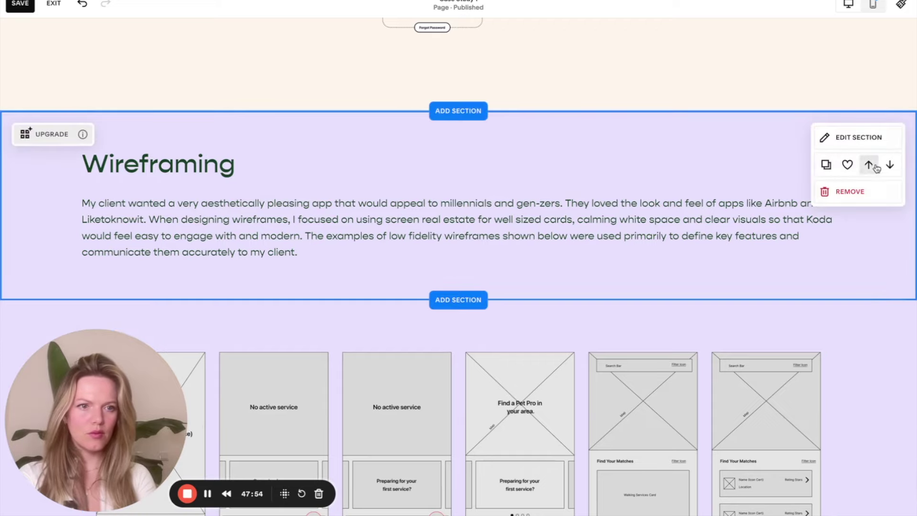
{"action": "left_click", "coordinate": [826, 164]}
{"action": "left_click", "coordinate": [890, 142]}
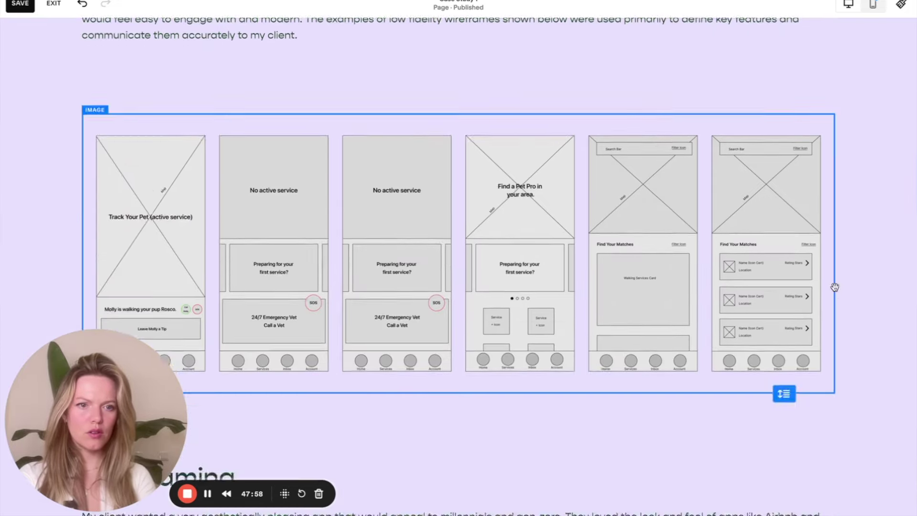
Retitle the copied section Mid-fidelity Designs and replace its paragraph with the mid-fidelity text copied from the Figma template
{"action": "double_click", "coordinate": [155, 268]}
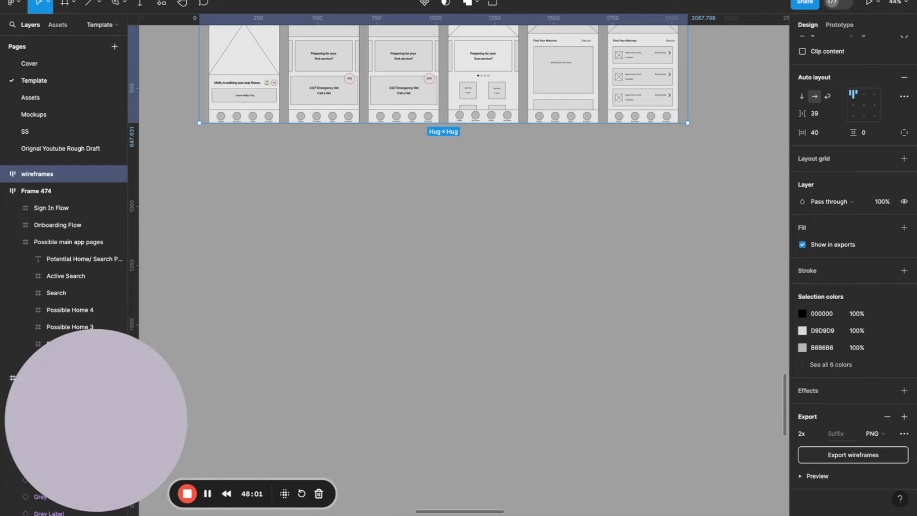
{"action": "scroll", "coordinate": [288, 222], "scroll_direction": "down", "scroll_amount": 4}
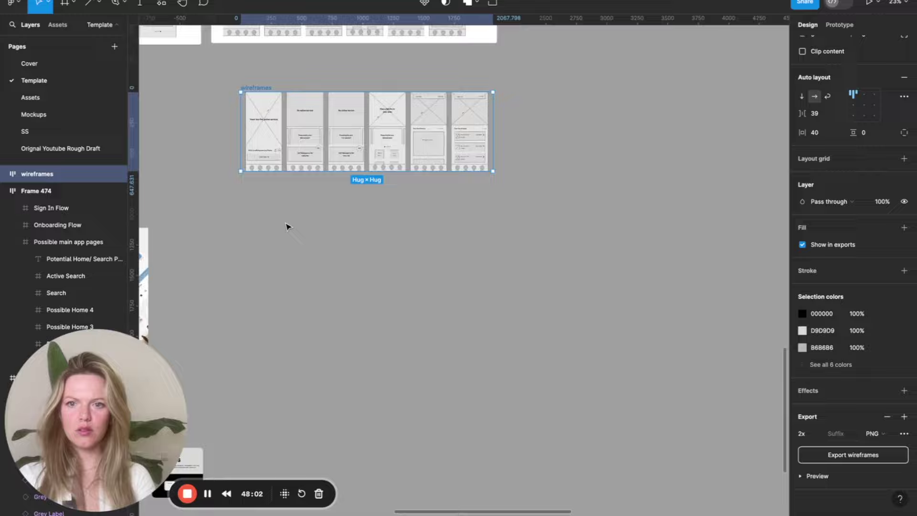
{"action": "scroll", "coordinate": [286, 225], "scroll_direction": "left", "scroll_amount": 10}
{"action": "double_click", "coordinate": [258, 139]}
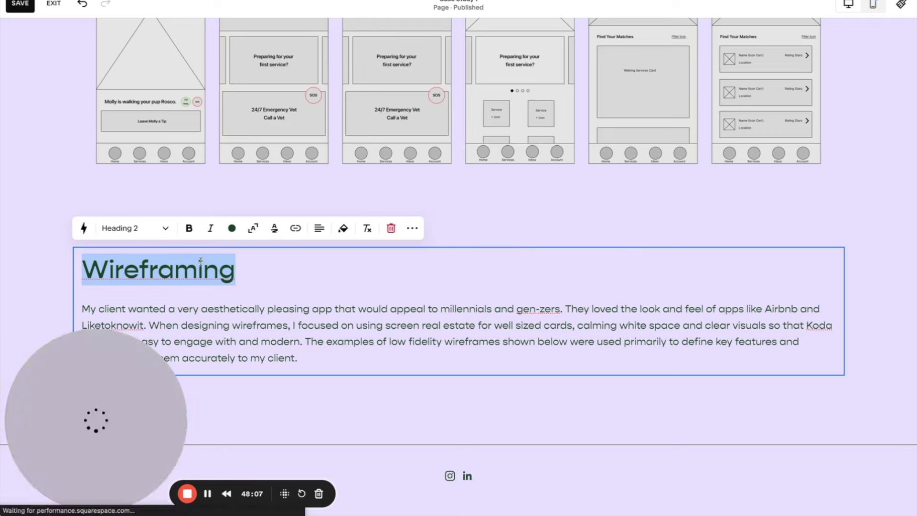
{"action": "type", "text": "Mid-fidelity Wireframes"}
{"action": "key", "text": "ctrl+BackSpace"}
{"action": "type", "text": "Designs"}
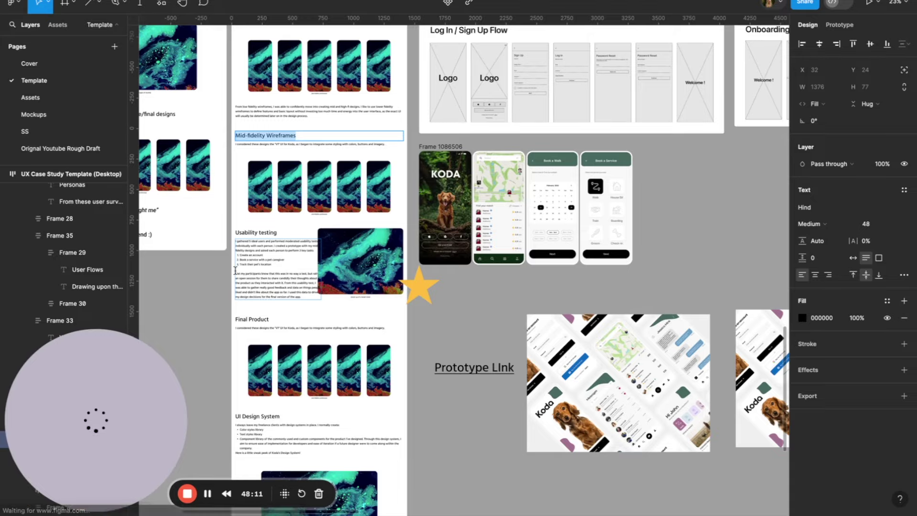
{"action": "double_click", "coordinate": [274, 143]}
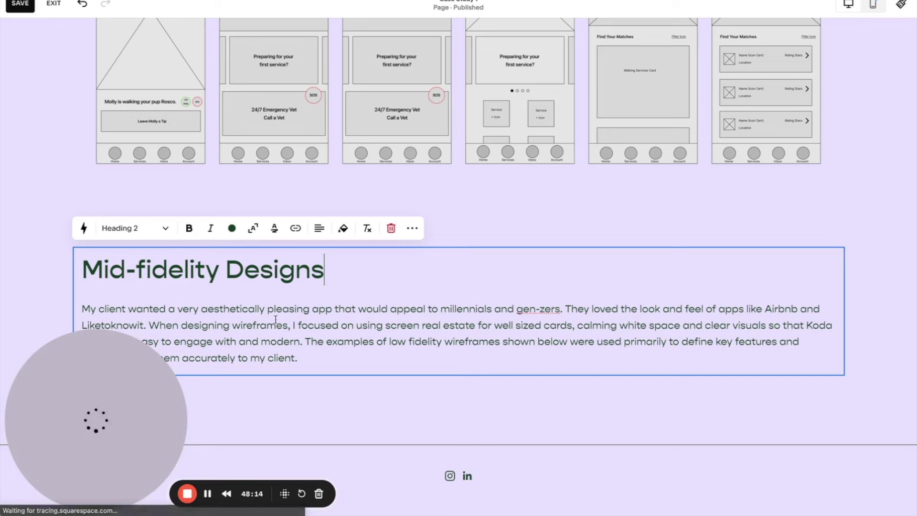
{"action": "type", "text": "I considered these designs the \"V1\" UI for Koda, as I began to integrate some styling with colors, buttons and imagery."}
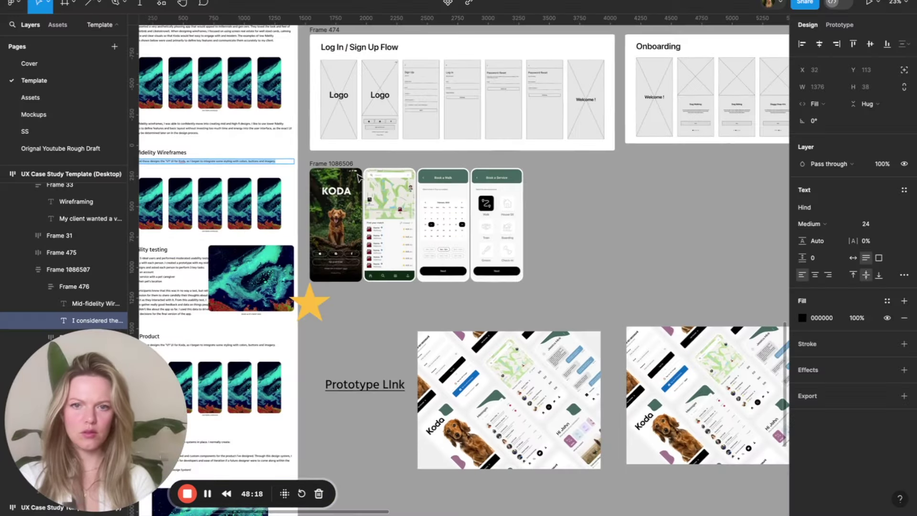
In Figma, set the item spacing and horizontal padding of the frame holding the four mid-fidelity screens to 40
{"action": "left_click", "coordinate": [331, 165]}
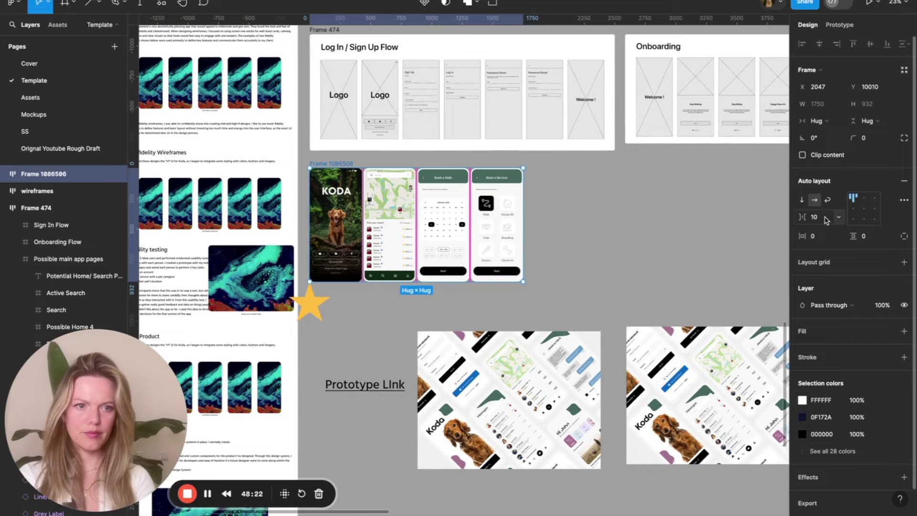
{"action": "type", "text": "40"}
{"action": "key", "text": "Tab"}
{"action": "type", "text": "40"}
{"action": "key", "text": "Return"}
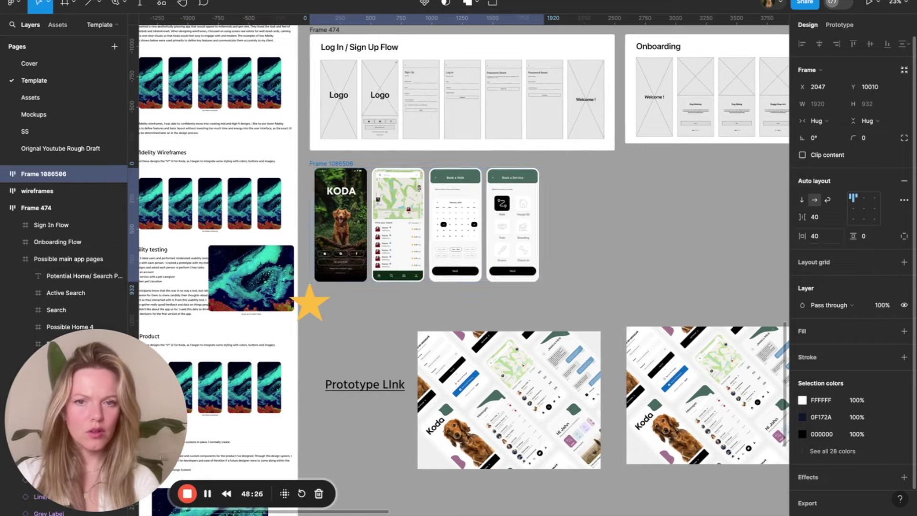
Ungroup the frame of four mid-fidelity screens and move the KODA splash screen away to the far side of the row
{"action": "key", "text": "ctrl+shift+g"}
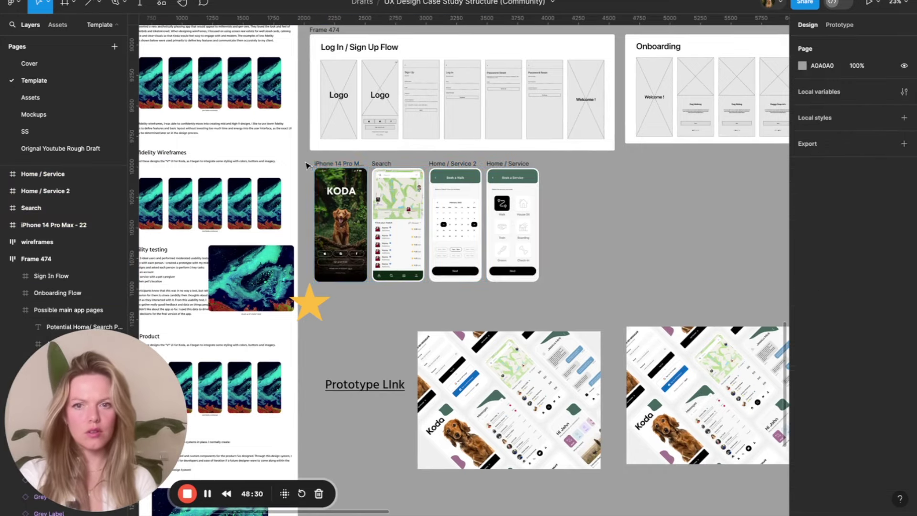
{"action": "left_click", "coordinate": [325, 165]}
{"action": "key", "text": "shift+a"}
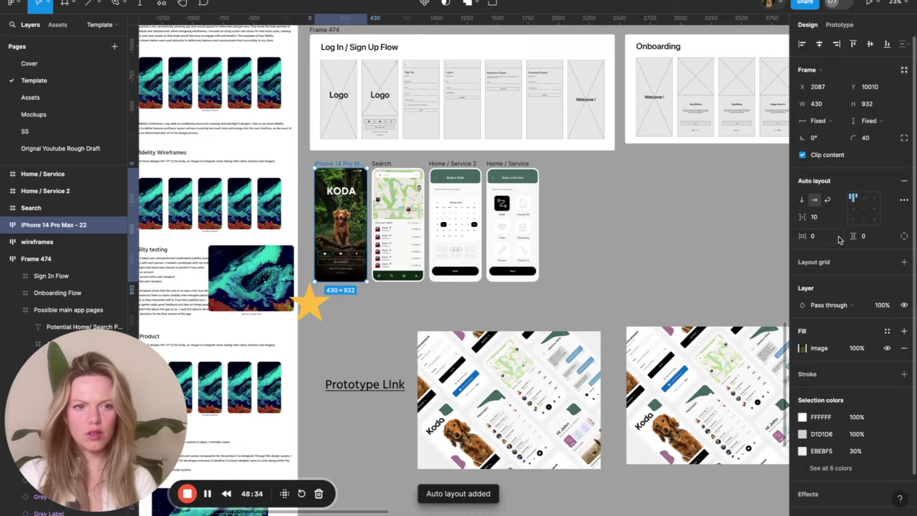
{"action": "left_click", "coordinate": [815, 236]}
{"action": "key", "text": "ctrl+z"}
{"action": "left_click_drag", "start_coordinate": [337, 164], "coordinate": [616, 171]}
Wrap the KODA splash screen in an auto layout frame with vertical padding 0 and horizontal padding 40
{"action": "key", "text": "shift+2"}
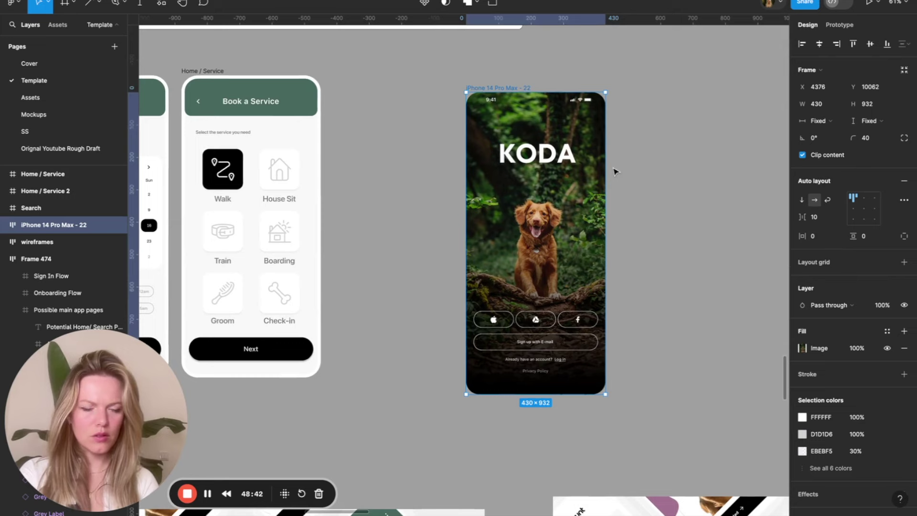
{"action": "key", "text": "shift+a"}
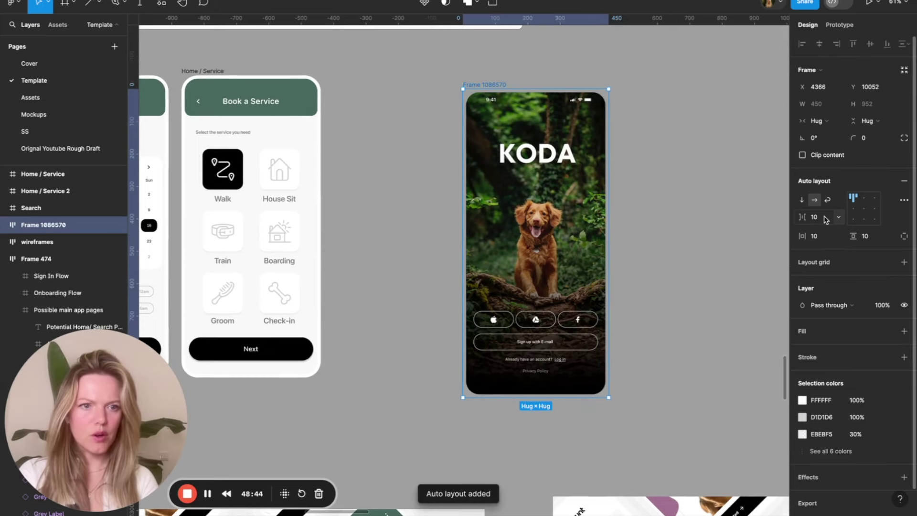
{"action": "type", "text": "0"}
{"action": "key", "text": "Return"}
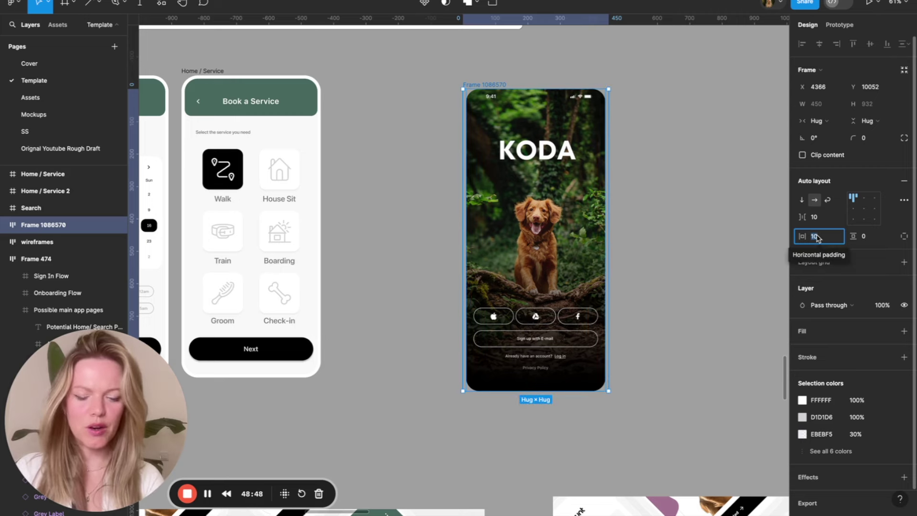
{"action": "key", "text": "Return"}
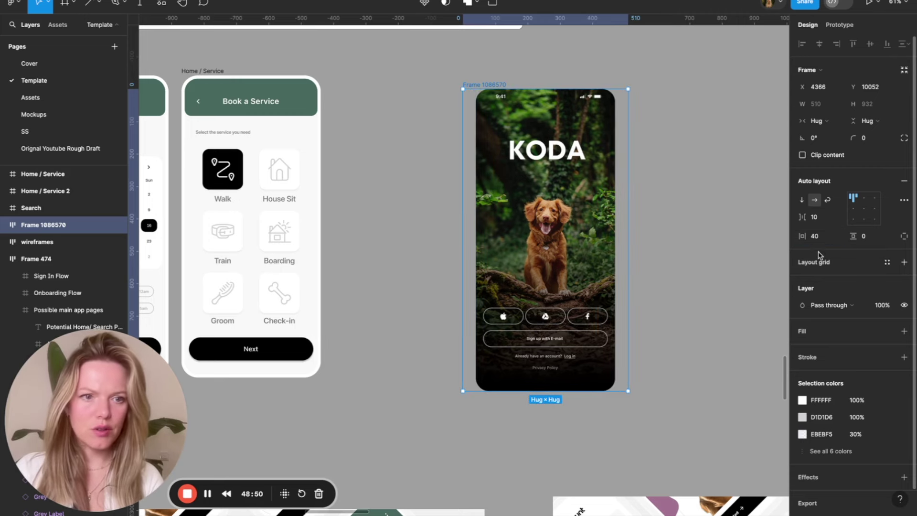
Increase the KODA screen frame's horizontal padding to 190
{"action": "left_click_drag", "start_coordinate": [803, 236], "coordinate": [9, 247]}
{"action": "scroll", "coordinate": [637, 213], "scroll_direction": "right", "scroll_amount": 4}
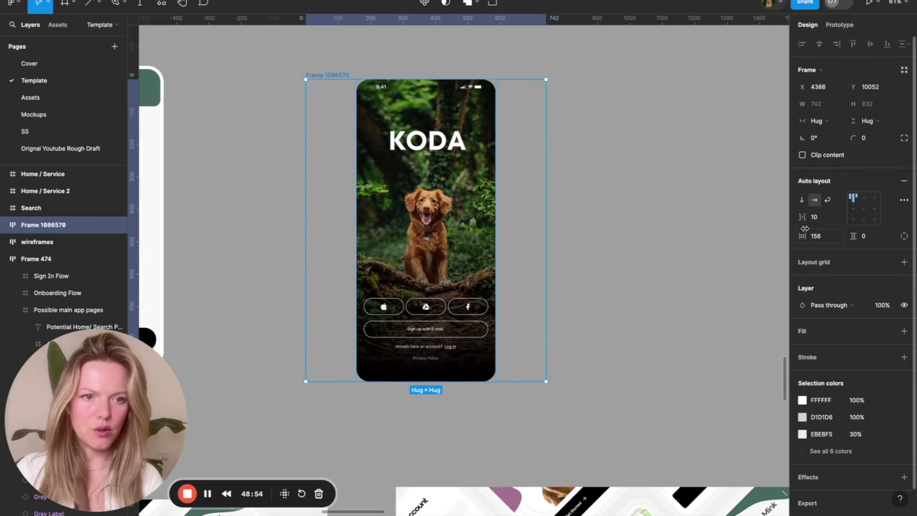
{"action": "left_click_drag", "start_coordinate": [804, 238], "coordinate": [841, 240]}
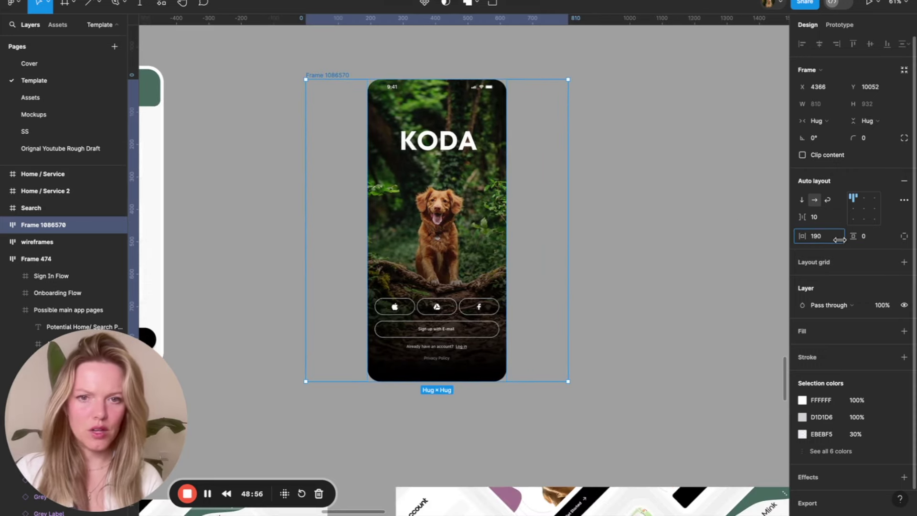
{"action": "left_click", "coordinate": [673, 223]}
Duplicate the padded KODA frame and replace the phone screen inside the copy with the Search screen
{"action": "scroll", "coordinate": [673, 224], "scroll_direction": "down", "scroll_amount": 5}
{"action": "left_click", "coordinate": [501, 140]}
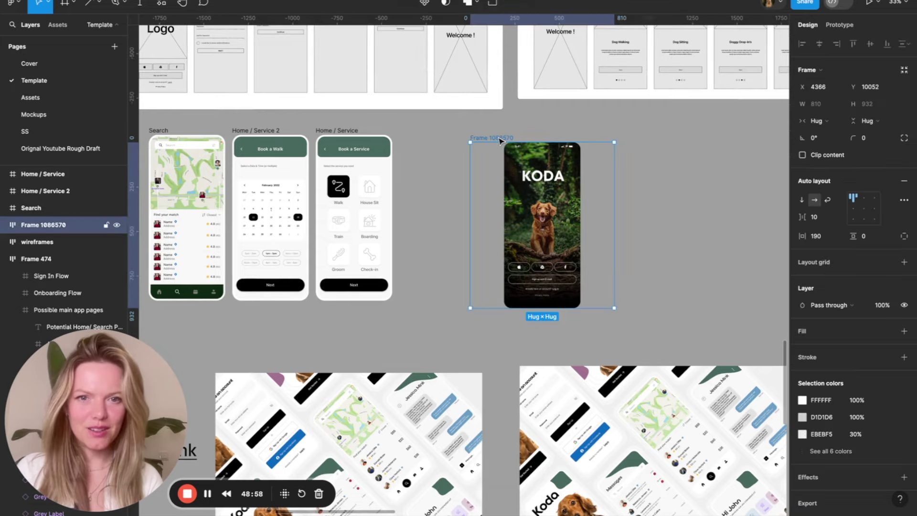
{"action": "key", "text": "ctrl+d"}
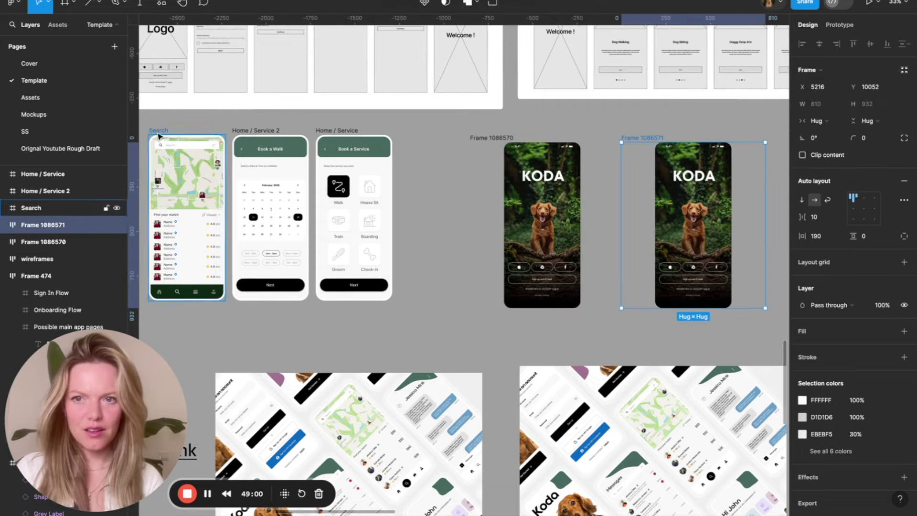
{"action": "left_click", "coordinate": [201, 141]}
{"action": "left_click", "coordinate": [676, 223]}
{"action": "right_click", "coordinate": [675, 223]}
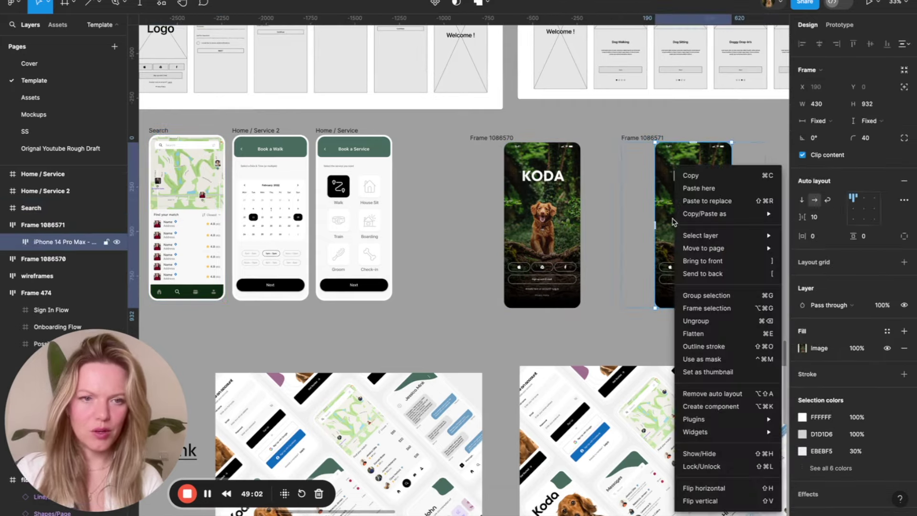
{"action": "left_click", "coordinate": [707, 199]}
{"action": "scroll", "coordinate": [675, 154], "scroll_direction": "right", "scroll_amount": 3}
{"action": "scroll", "coordinate": [675, 154], "scroll_direction": "right", "scroll_amount": 2}
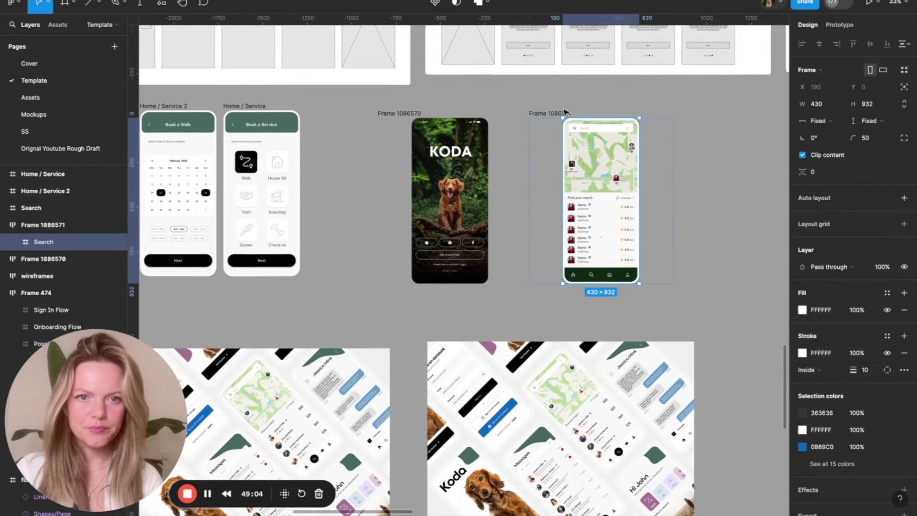
Duplicate the padded Search frame and replace the screen inside the copy with the Book a Service screen
{"action": "left_click", "coordinate": [560, 109]}
{"action": "left_click", "coordinate": [560, 113]}
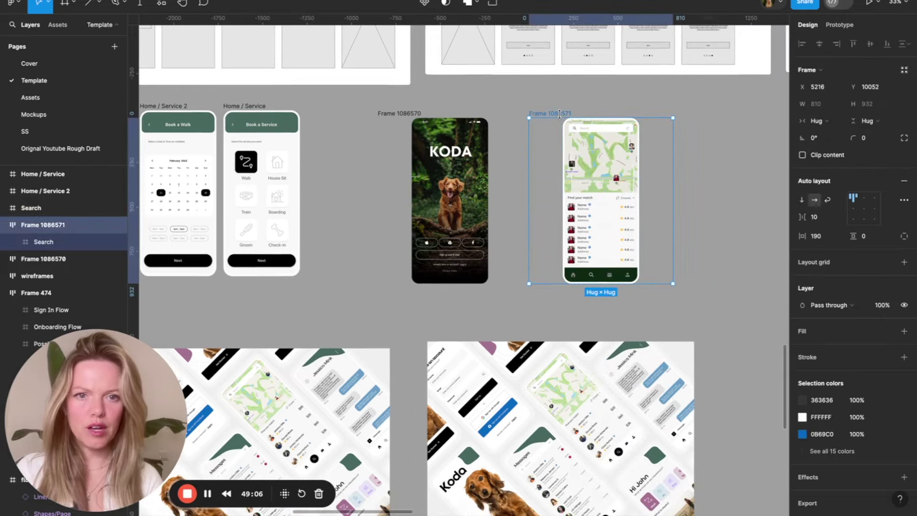
{"action": "key", "text": "ctrl+d"}
{"action": "scroll", "coordinate": [560, 115], "scroll_direction": "down", "scroll_amount": 5}
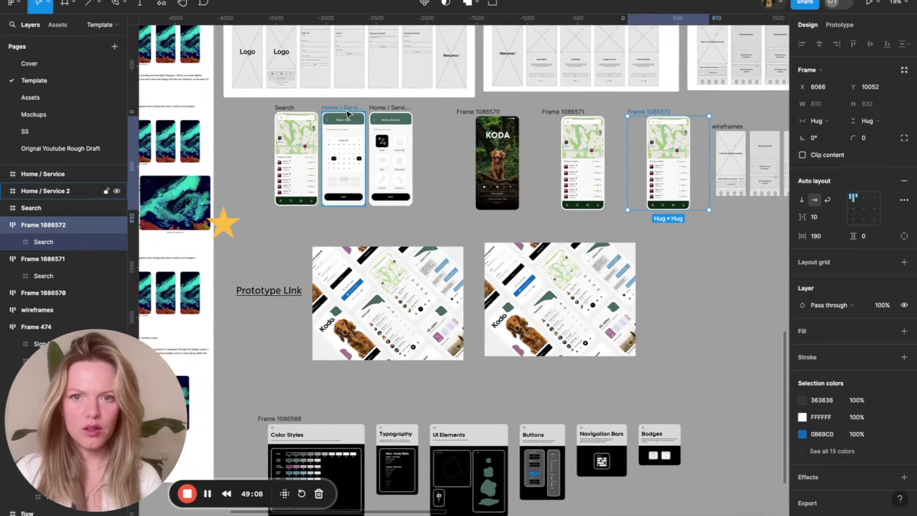
{"action": "scroll", "coordinate": [380, 112], "scroll_direction": "up", "scroll_amount": 5}
{"action": "left_click", "coordinate": [388, 117]}
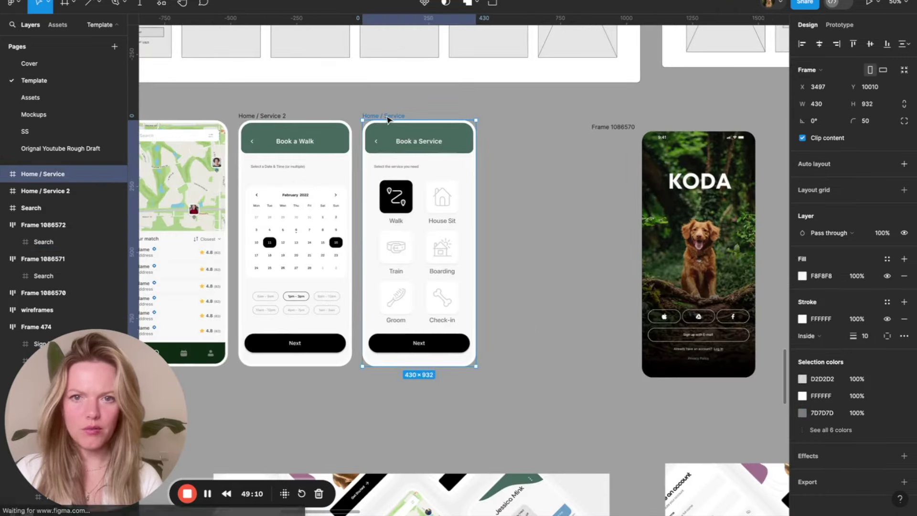
{"action": "scroll", "coordinate": [389, 119], "scroll_direction": "right", "scroll_amount": 5}
{"action": "left_click", "coordinate": [383, 144]}
{"action": "right_click", "coordinate": [315, 156]}
{"action": "left_click", "coordinate": [344, 183]}
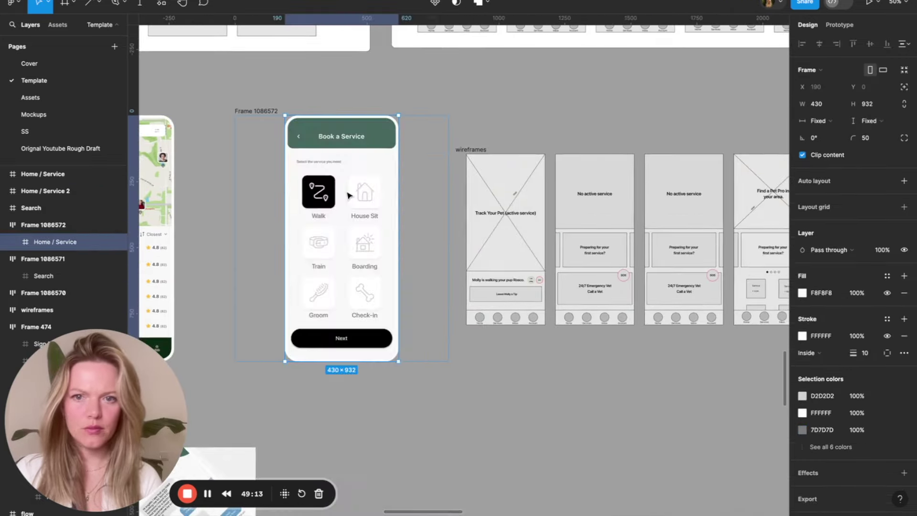
Export the three padded KODA, Search and Book a Service frames together as 2x PNG files
{"action": "scroll", "coordinate": [348, 196], "scroll_direction": "down", "scroll_amount": 4}
{"action": "left_click", "coordinate": [175, 139]}
{"action": "left_click", "coordinate": [286, 139], "text": "shift"}
{"action": "left_click", "coordinate": [405, 139], "text": "shift"}
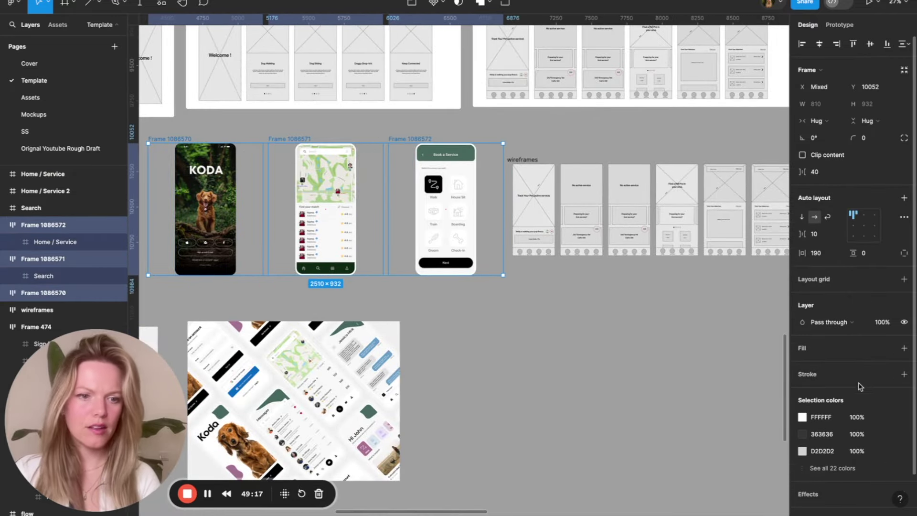
{"action": "scroll", "coordinate": [856, 396], "scroll_direction": "down", "scroll_amount": 2}
{"action": "left_click", "coordinate": [820, 478]}
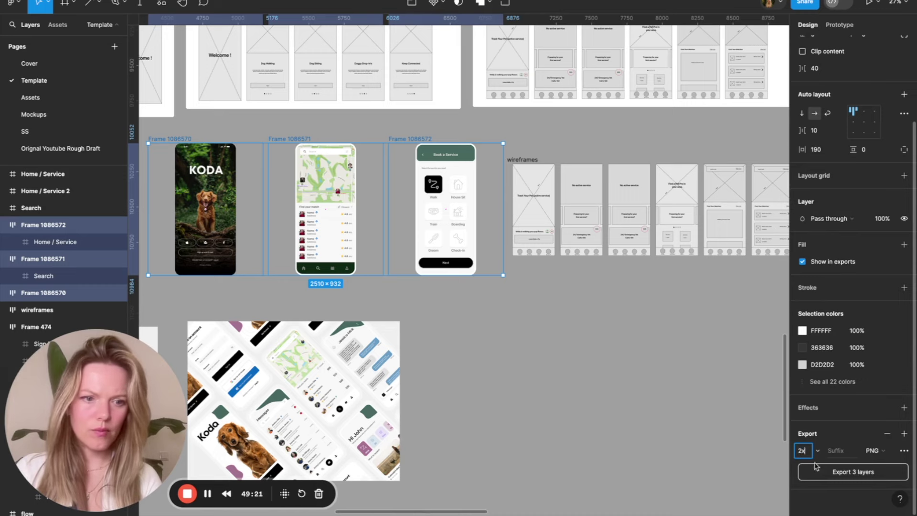
{"action": "left_click", "coordinate": [855, 476]}
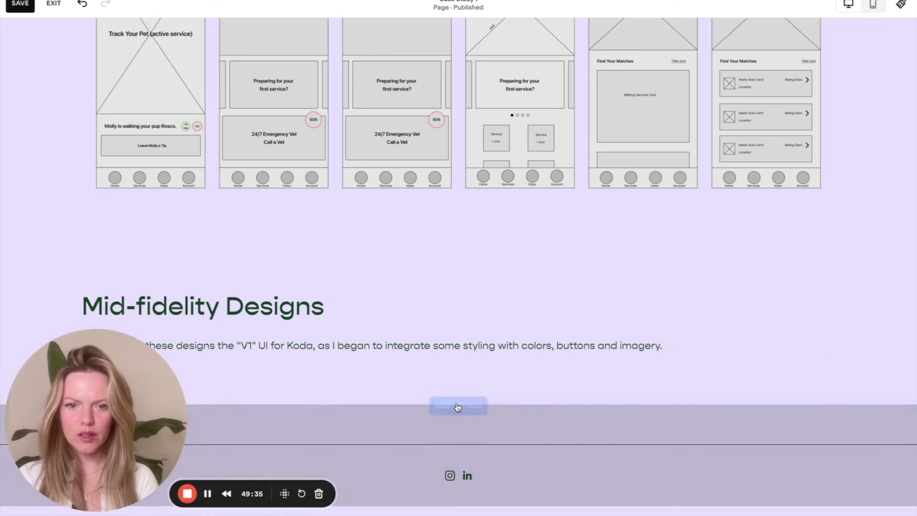
In Squarespace, add an Images gallery section with the two-by-two grid layout below the Mid-fidelity Designs text
{"action": "left_click", "coordinate": [457, 404]}
{"action": "scroll", "coordinate": [127, 219], "scroll_direction": "down", "scroll_amount": 3}
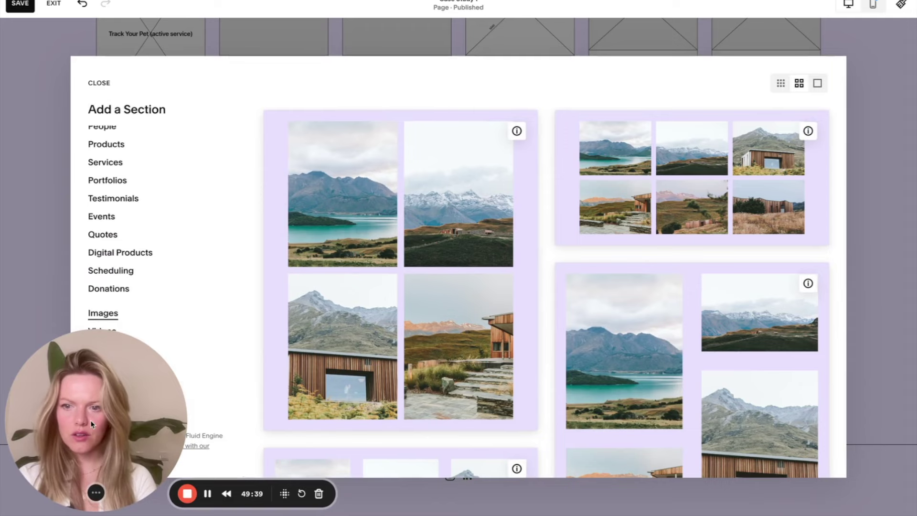
{"action": "scroll", "coordinate": [142, 244], "scroll_direction": "up", "scroll_amount": 3}
{"action": "scroll", "coordinate": [142, 244], "scroll_direction": "down", "scroll_amount": 3}
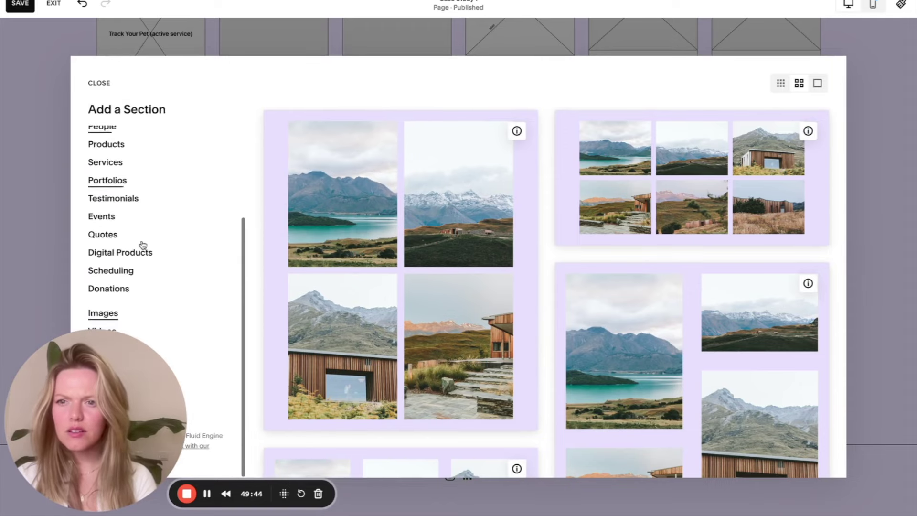
{"action": "scroll", "coordinate": [627, 288], "scroll_direction": "down", "scroll_amount": 10}
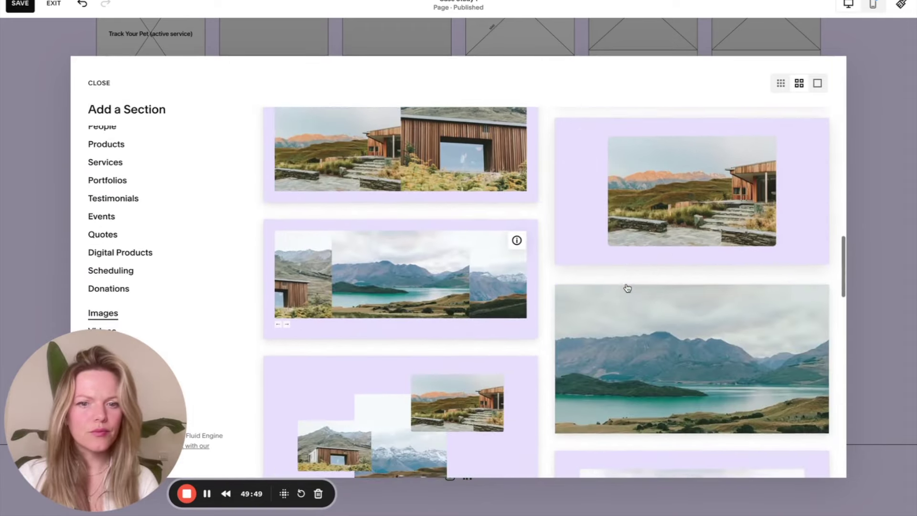
{"action": "scroll", "coordinate": [627, 288], "scroll_direction": "down", "scroll_amount": 5}
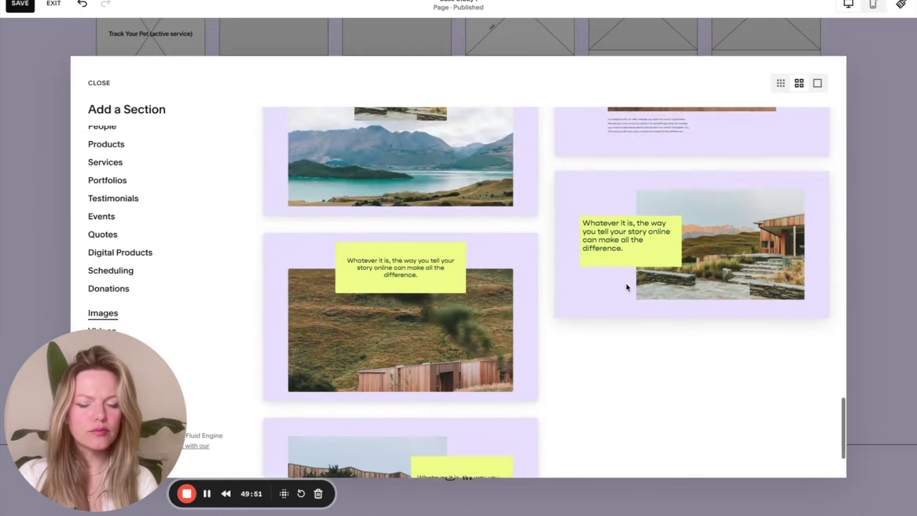
{"action": "scroll", "coordinate": [628, 288], "scroll_direction": "up", "scroll_amount": 8}
{"action": "scroll", "coordinate": [627, 289], "scroll_direction": "up", "scroll_amount": 10}
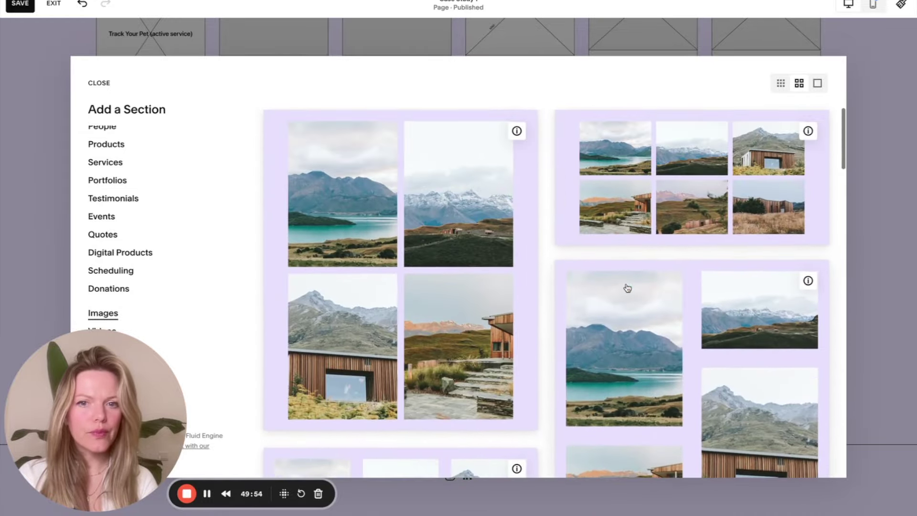
{"action": "left_click", "coordinate": [384, 248]}
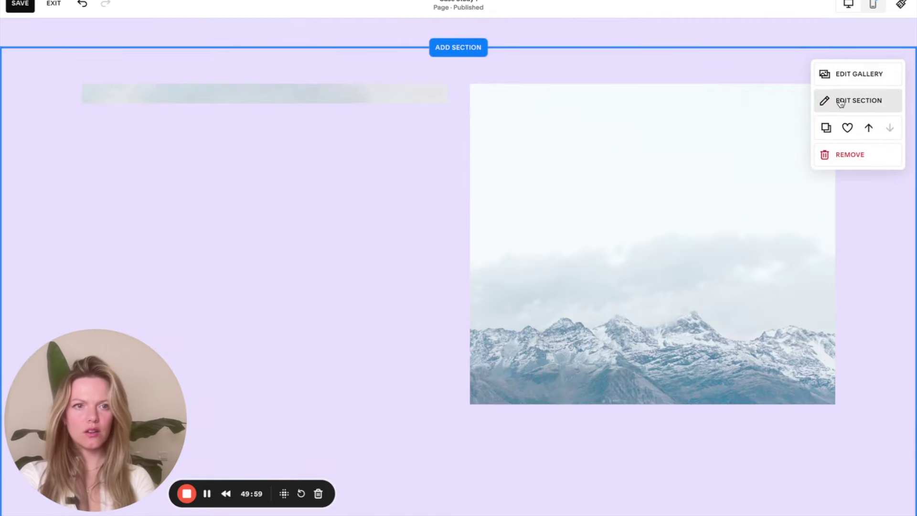
Upload Frame 1086572.png, Frame 1086571.png and Frame 1086570.png to the new section's gallery
{"action": "left_click", "coordinate": [840, 74]}
{"action": "mouse_move", "coordinate": [361, 176]}
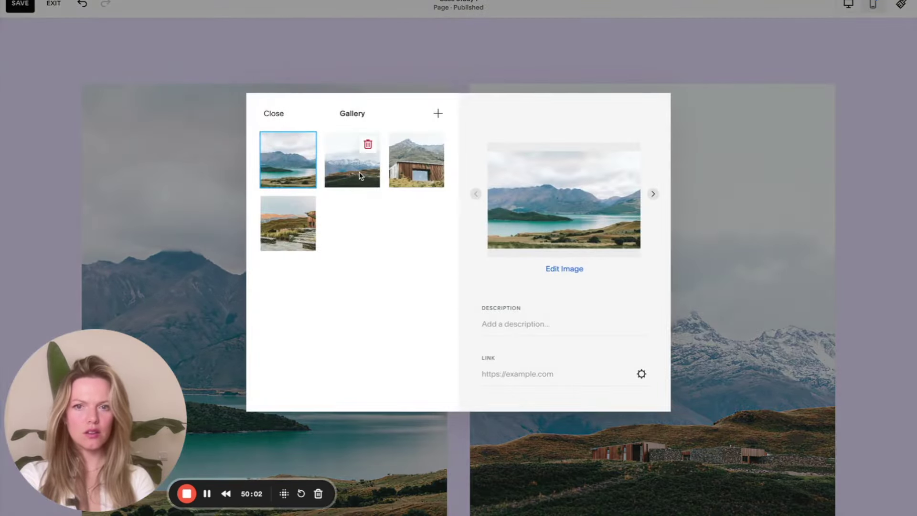
{"action": "left_click", "coordinate": [438, 114]}
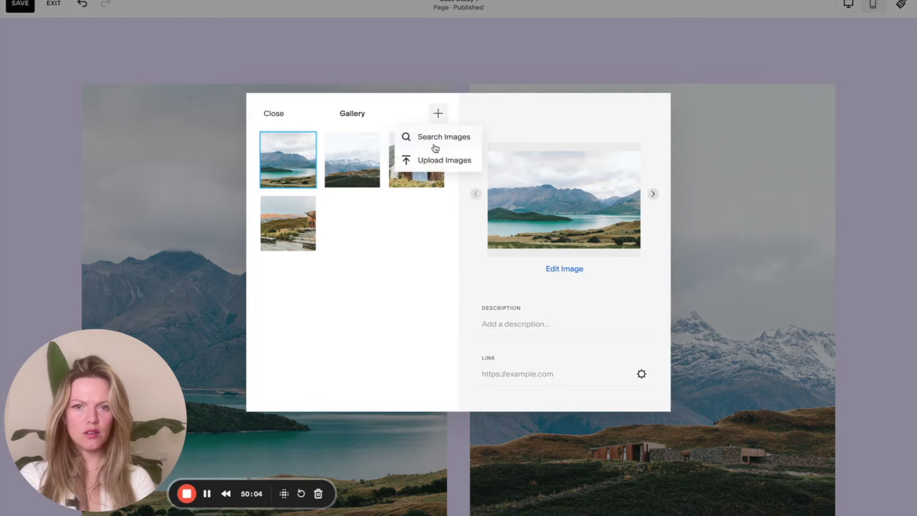
{"action": "left_click", "coordinate": [437, 162]}
{"action": "double_click", "coordinate": [364, 167]}
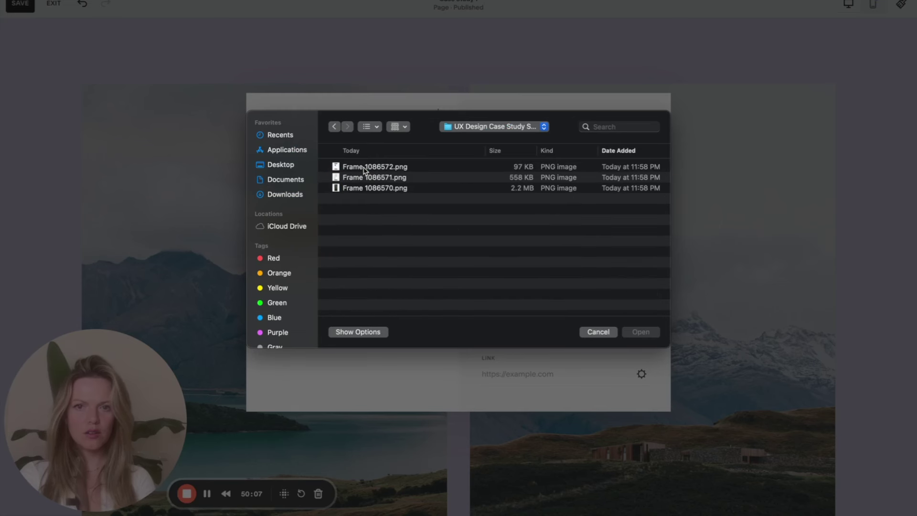
{"action": "left_click", "coordinate": [365, 167]}
{"action": "left_click", "coordinate": [366, 191], "text": "shift"}
{"action": "left_click", "coordinate": [639, 331]}
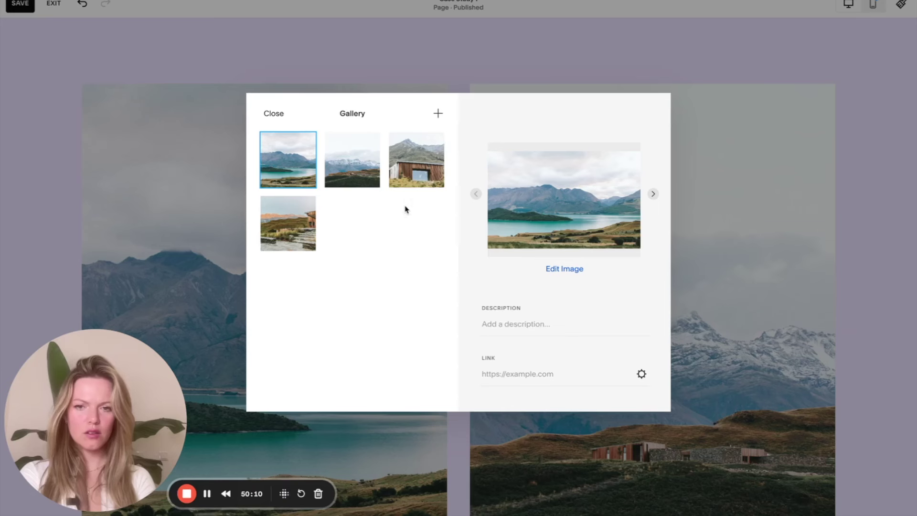
Remove the four placeholder landscape images from the gallery and close the gallery editor
{"action": "left_click", "coordinate": [366, 145]}
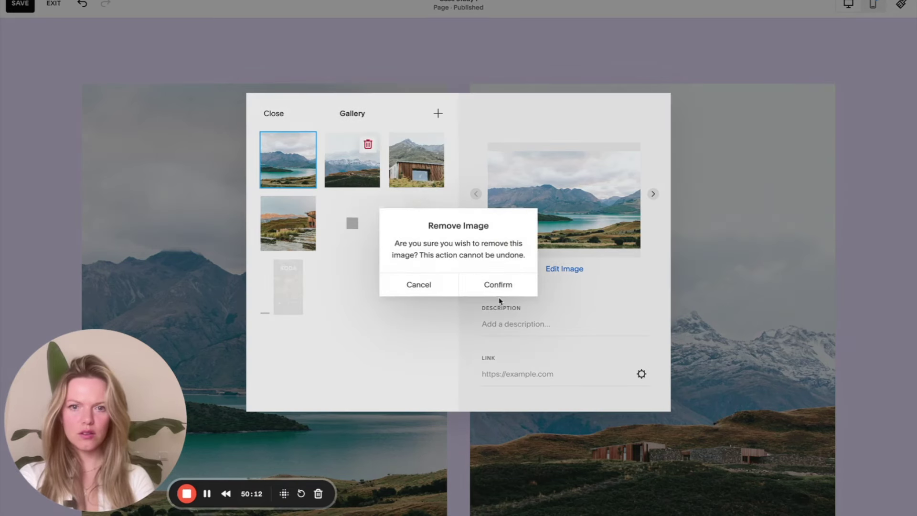
{"action": "left_click", "coordinate": [499, 285]}
{"action": "left_click", "coordinate": [432, 144]}
{"action": "left_click", "coordinate": [500, 285]}
{"action": "left_click", "coordinate": [367, 144]}
{"action": "left_click", "coordinate": [500, 285]}
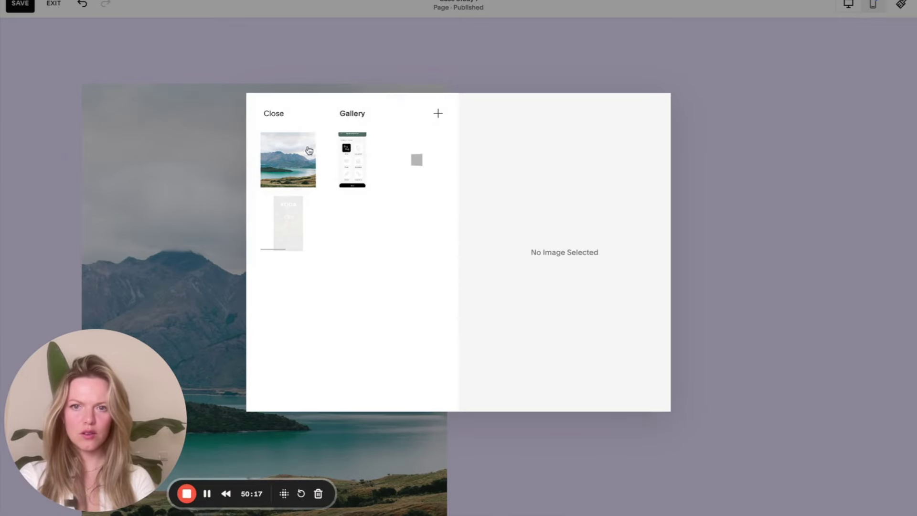
{"action": "left_click", "coordinate": [309, 144]}
{"action": "left_click", "coordinate": [501, 285]}
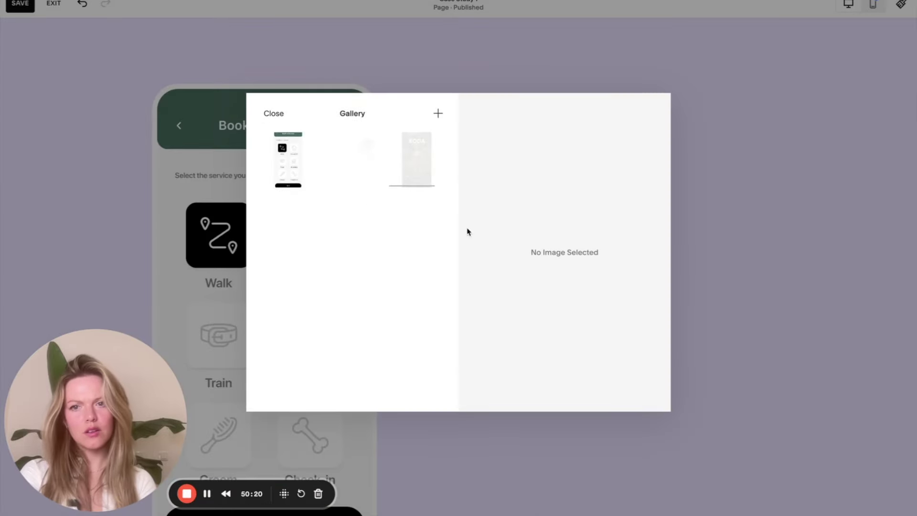
{"action": "left_click", "coordinate": [273, 116]}
Set the gallery grid to 3 columns with a spacing of 30 and save the page
{"action": "scroll", "coordinate": [399, 235], "scroll_direction": "down", "scroll_amount": 5}
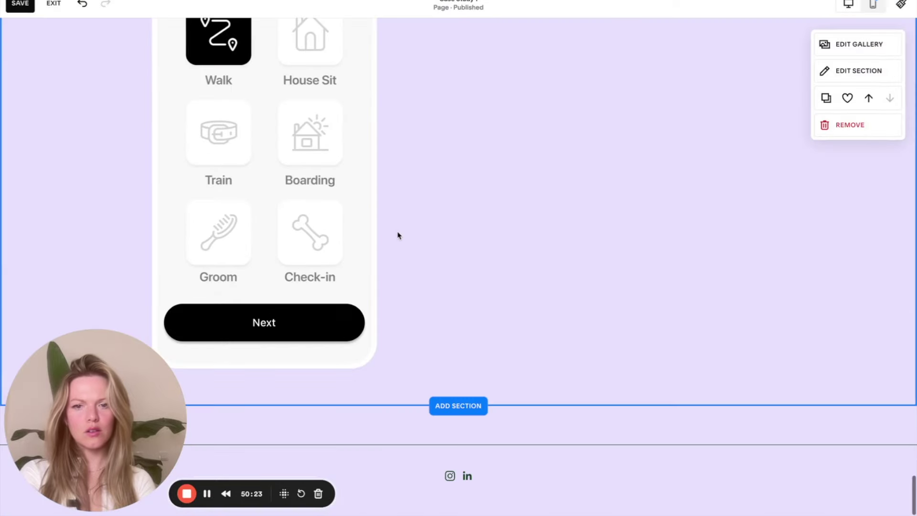
{"action": "left_click", "coordinate": [849, 79]}
{"action": "scroll", "coordinate": [642, 98], "scroll_direction": "up", "scroll_amount": 1}
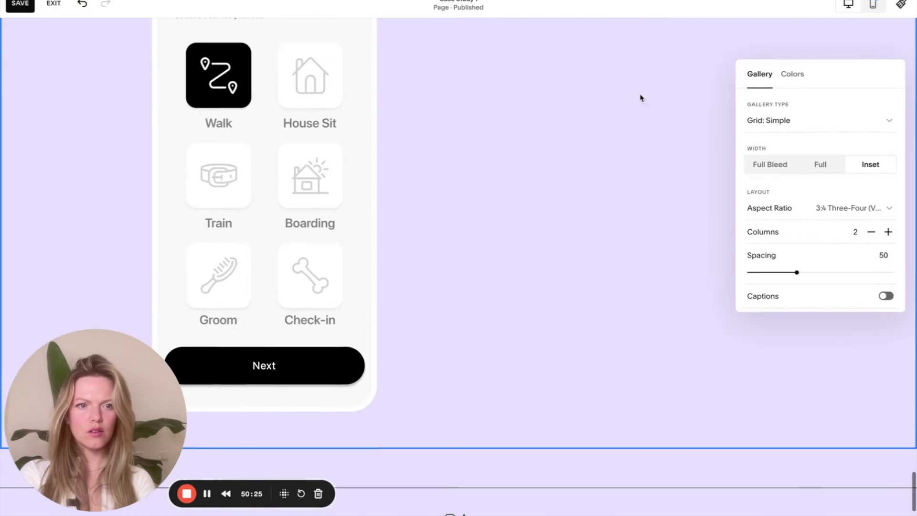
{"action": "left_click", "coordinate": [889, 233]}
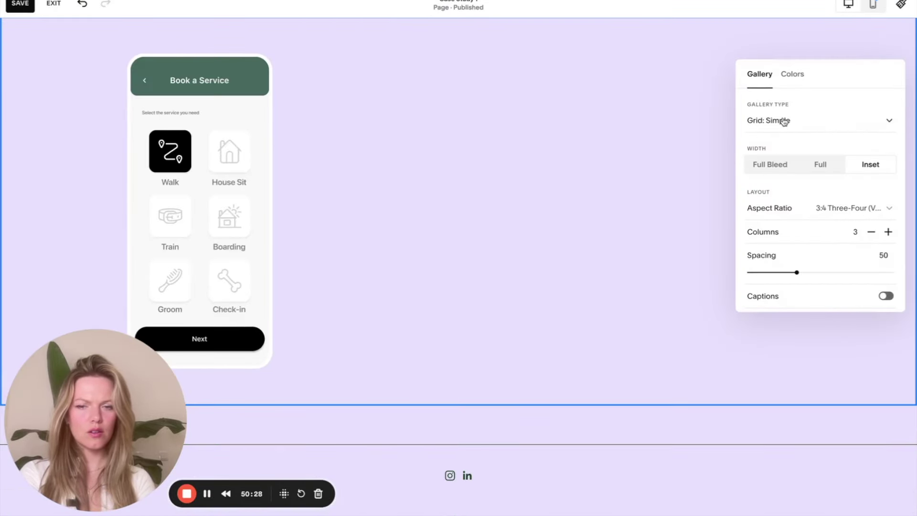
{"action": "scroll", "coordinate": [549, 188], "scroll_direction": "up", "scroll_amount": 3}
{"action": "scroll", "coordinate": [578, 212], "scroll_direction": "down", "scroll_amount": 1}
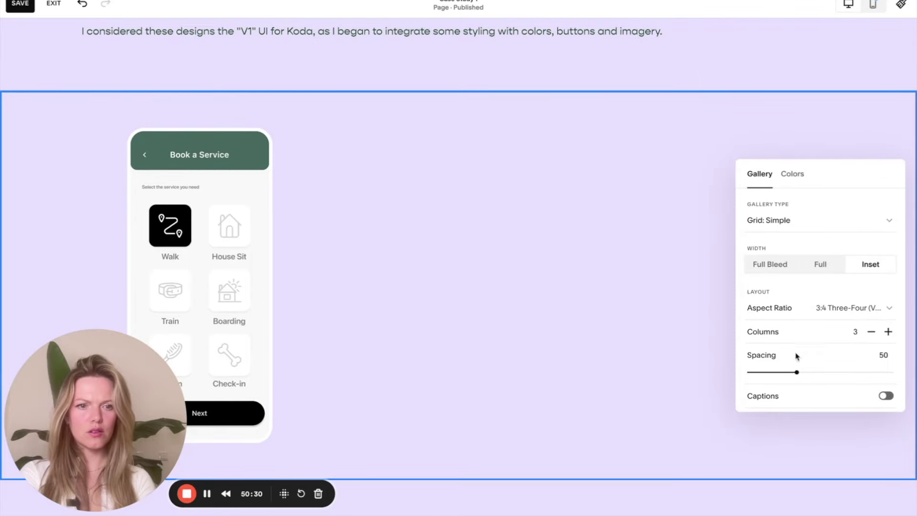
{"action": "left_click_drag", "start_coordinate": [779, 372], "coordinate": [775, 371]}
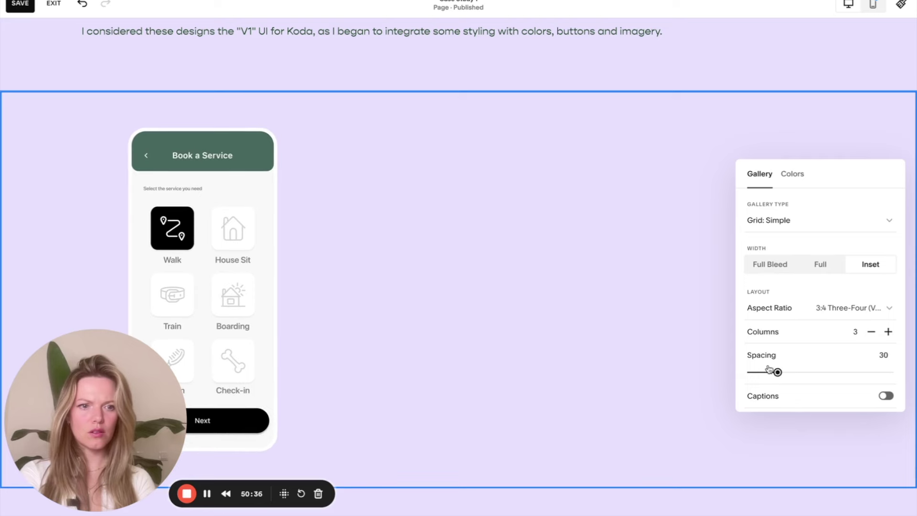
{"action": "scroll", "coordinate": [837, 341], "scroll_direction": "down", "scroll_amount": 3}
{"action": "left_click", "coordinate": [616, 309]}
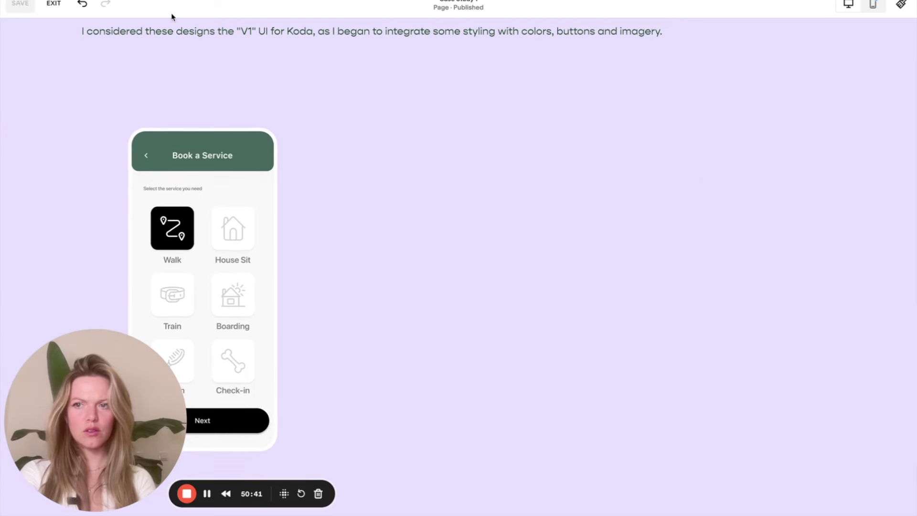
Exit the page editor and check how the three app screens appear in the Mid-fidelity Designs gallery
{"action": "left_click", "coordinate": [58, 4]}
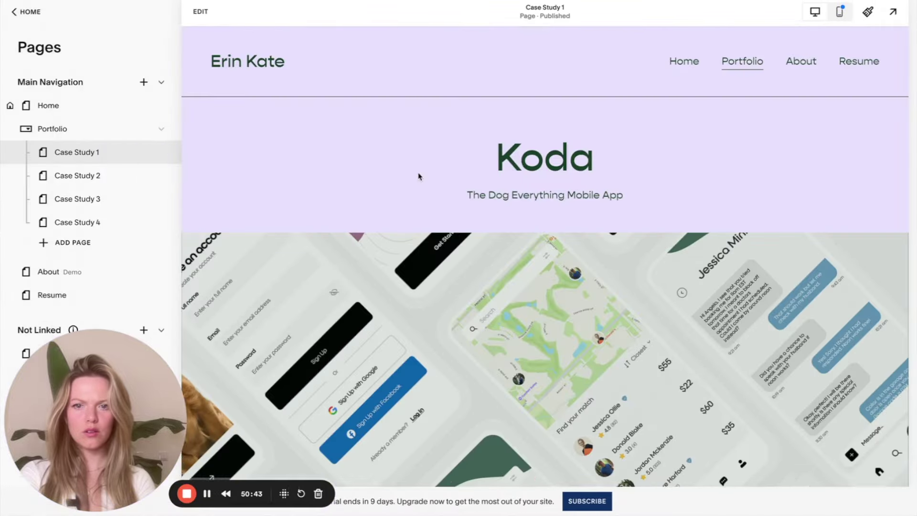
{"action": "scroll", "coordinate": [419, 176], "scroll_direction": "down", "scroll_amount": 10}
{"action": "scroll", "coordinate": [419, 175], "scroll_direction": "down", "scroll_amount": 20}
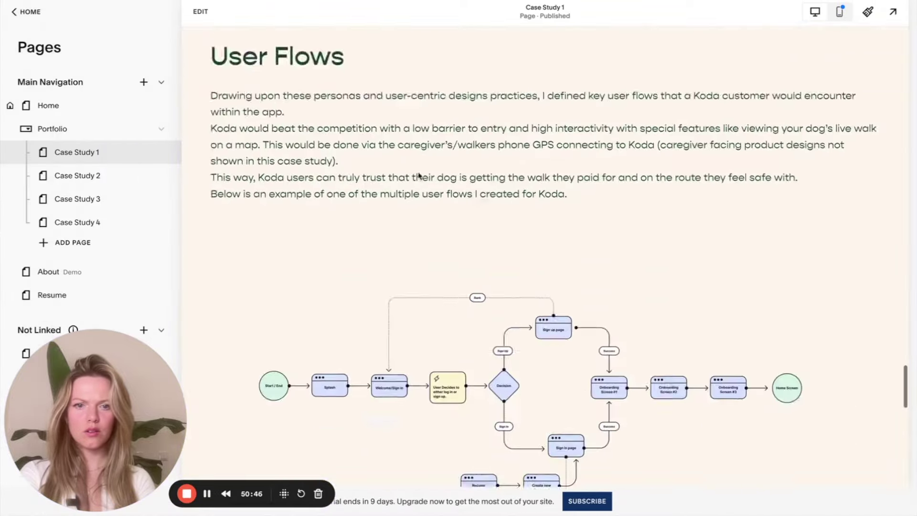
{"action": "scroll", "coordinate": [420, 176], "scroll_direction": "down", "scroll_amount": 4}
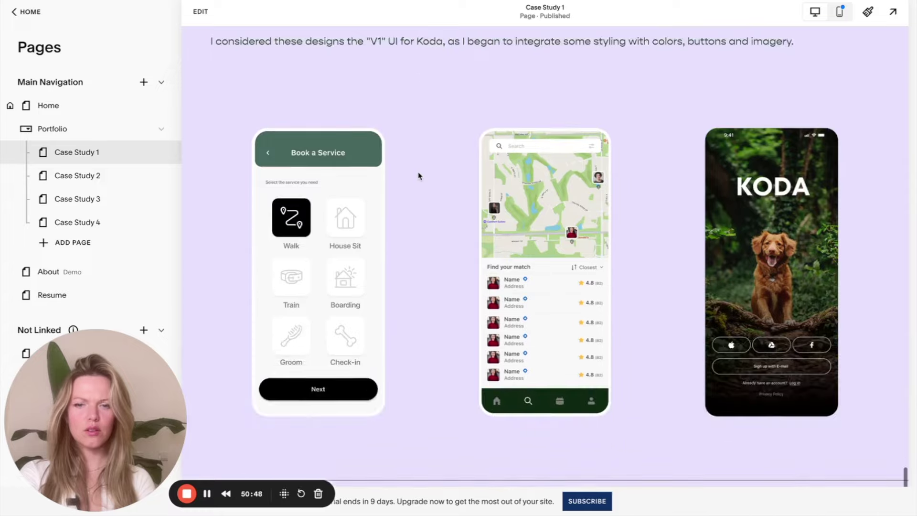
Reopen the page for editing, duplicate the Mid-fidelity Designs text section and move the copy below the gallery
{"action": "left_click", "coordinate": [198, 17]}
{"action": "scroll", "coordinate": [475, 414], "scroll_direction": "down", "scroll_amount": 6}
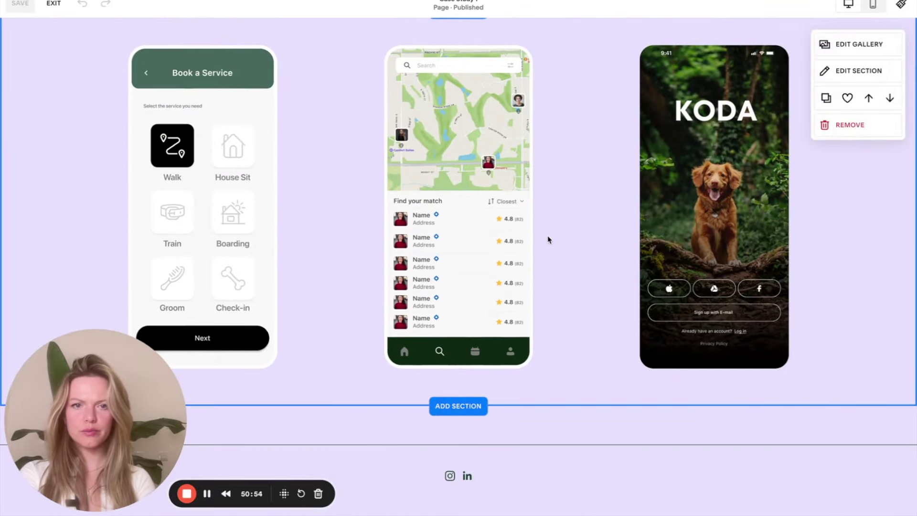
{"action": "scroll", "coordinate": [573, 239], "scroll_direction": "up", "scroll_amount": 5}
{"action": "left_click", "coordinate": [826, 159]}
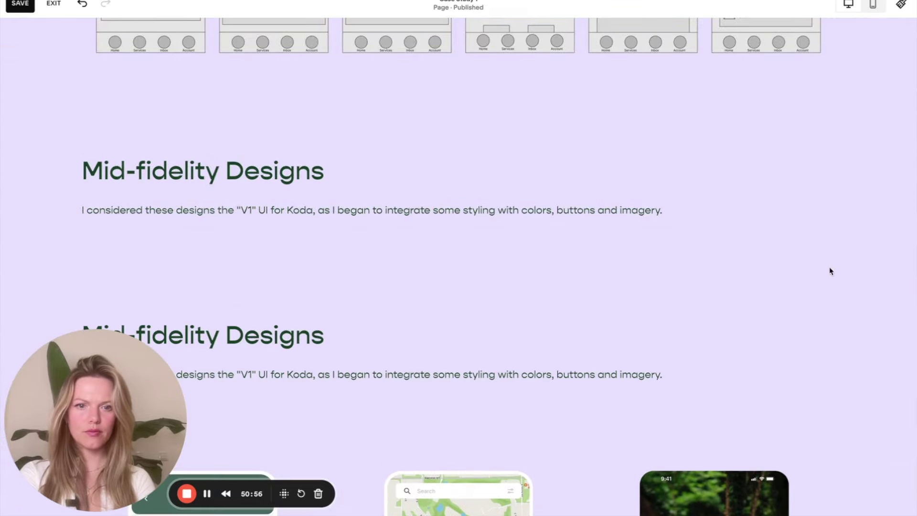
{"action": "left_click", "coordinate": [890, 323]}
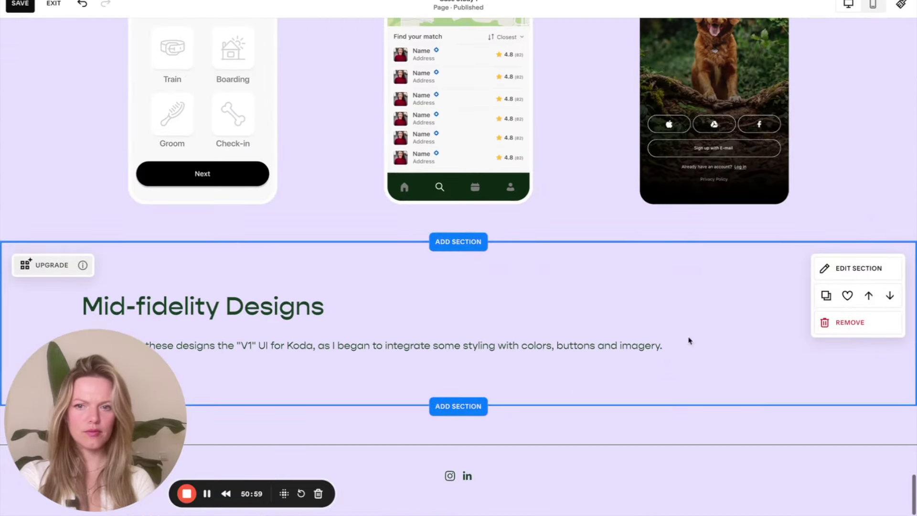
Copy the "Usability testing" heading from the Figma template and replace the duplicated section's heading in Squarespace with it
{"action": "key", "text": "ctrl+Tab"}
{"action": "scroll", "coordinate": [286, 242], "scroll_direction": "left", "scroll_amount": 15}
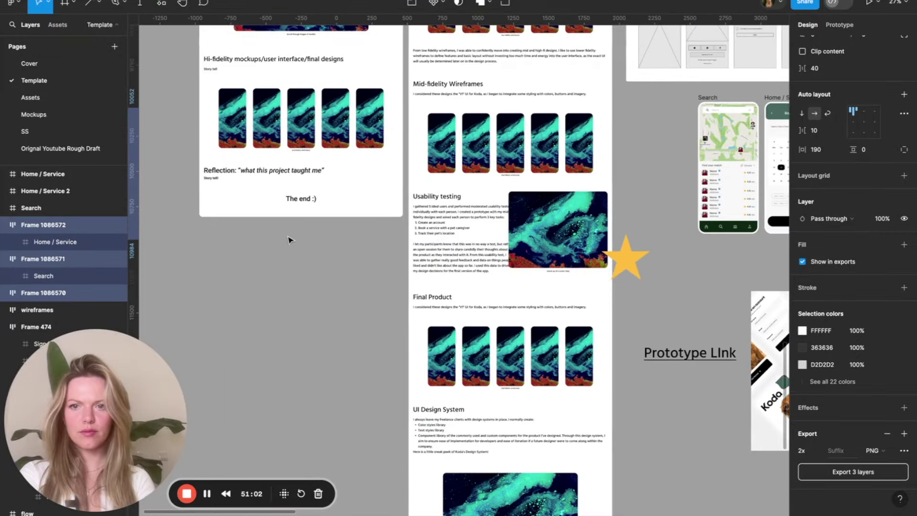
{"action": "left_click", "coordinate": [448, 200]}
{"action": "double_click", "coordinate": [446, 197]}
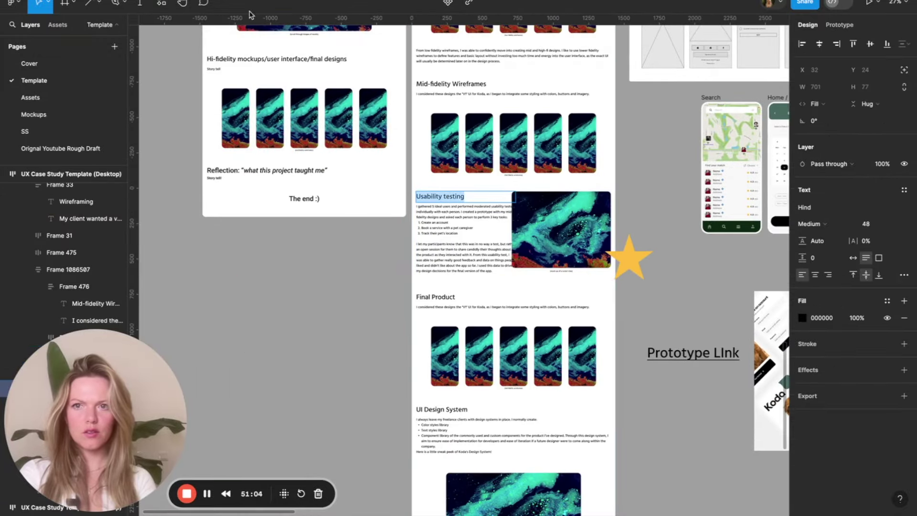
{"action": "key", "text": "ctrl+c"}
{"action": "key", "text": "super+Tab"}
{"action": "triple_click", "coordinate": [321, 305]}
{"action": "key", "text": "ctrl+v"}
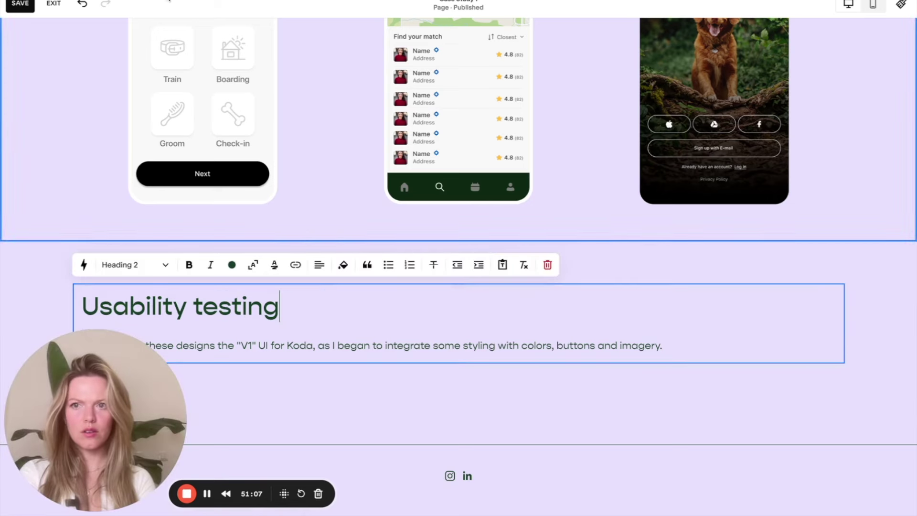
Copy the usability testing body text from Figma and replace the paragraph under the Usability testing heading in Squarespace with it
{"action": "key", "text": "super+Tab"}
{"action": "double_click", "coordinate": [457, 237]}
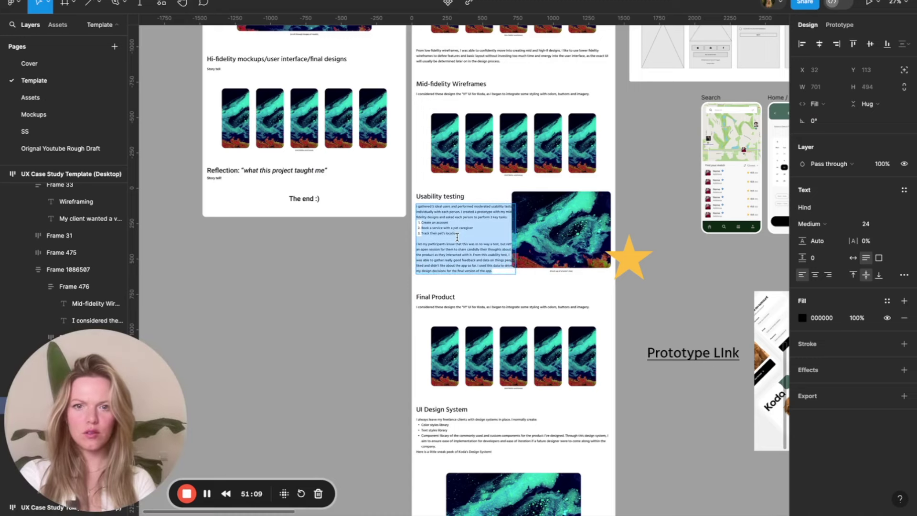
{"action": "left_click", "coordinate": [500, 265]}
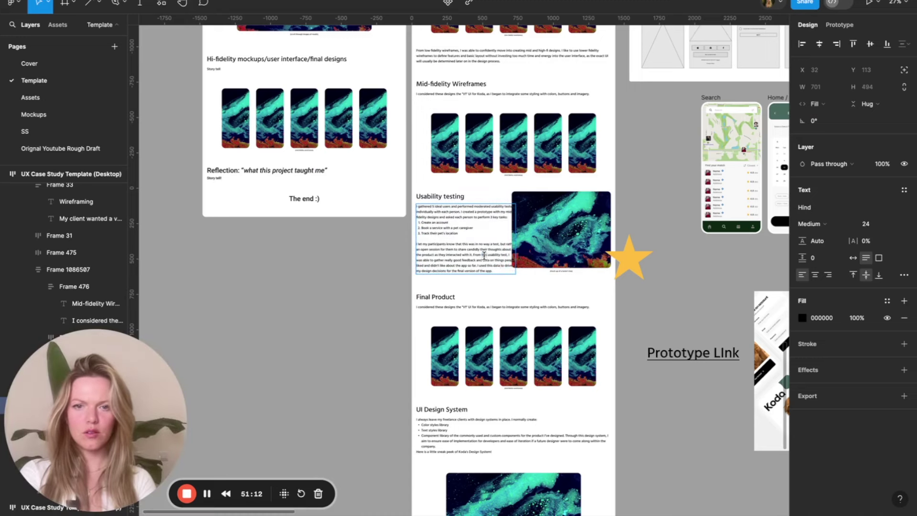
{"action": "key", "text": "ctrl+a"}
{"action": "key", "text": "super+Tab"}
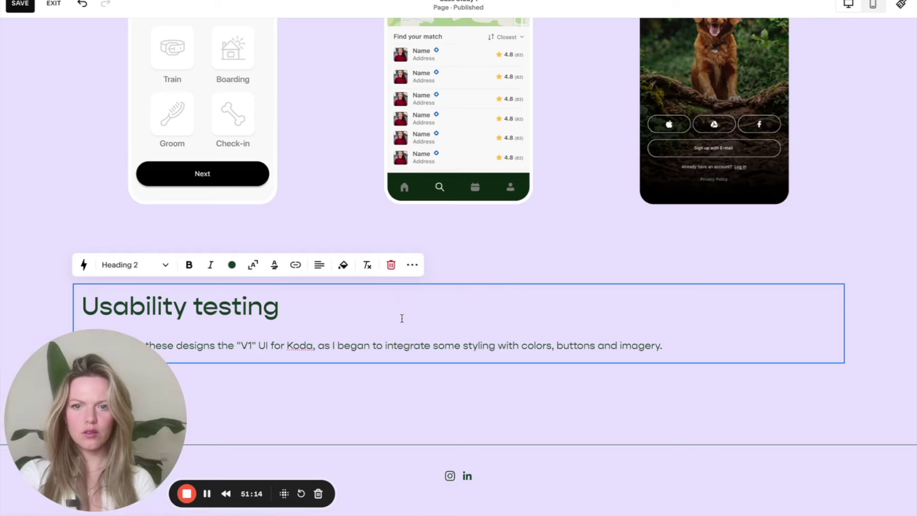
{"action": "triple_click", "coordinate": [369, 346]}
{"action": "key", "text": "ctrl+v"}
{"action": "scroll", "coordinate": [497, 398], "scroll_direction": "down", "scroll_amount": 3}
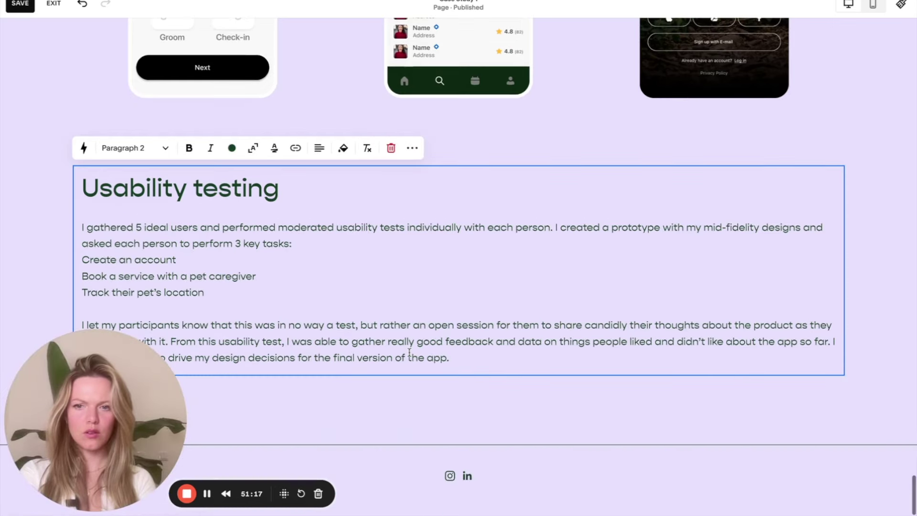
Add a blank line before the three usability tasks and number them 1., 2. and 3
{"action": "key", "text": "Return"}
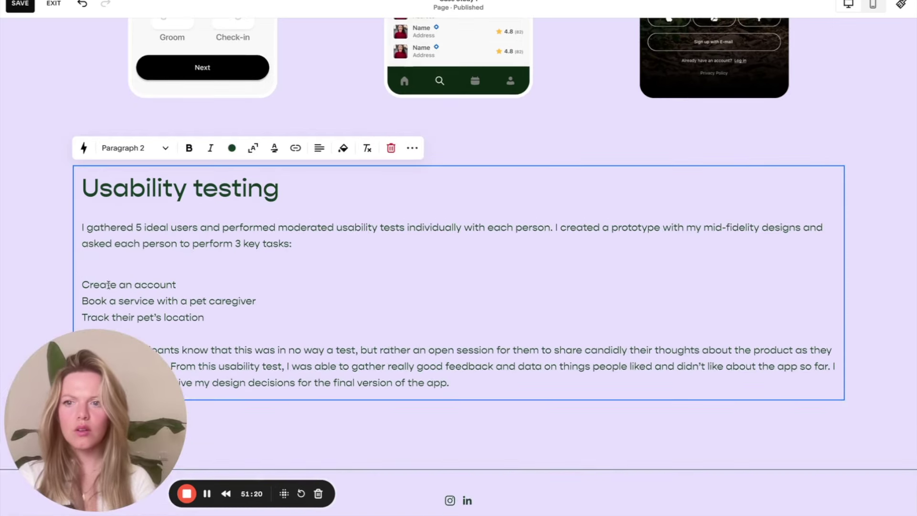
{"action": "left_click", "coordinate": [83, 285]}
{"action": "type", "text": "1."}
{"action": "left_click", "coordinate": [82, 301]}
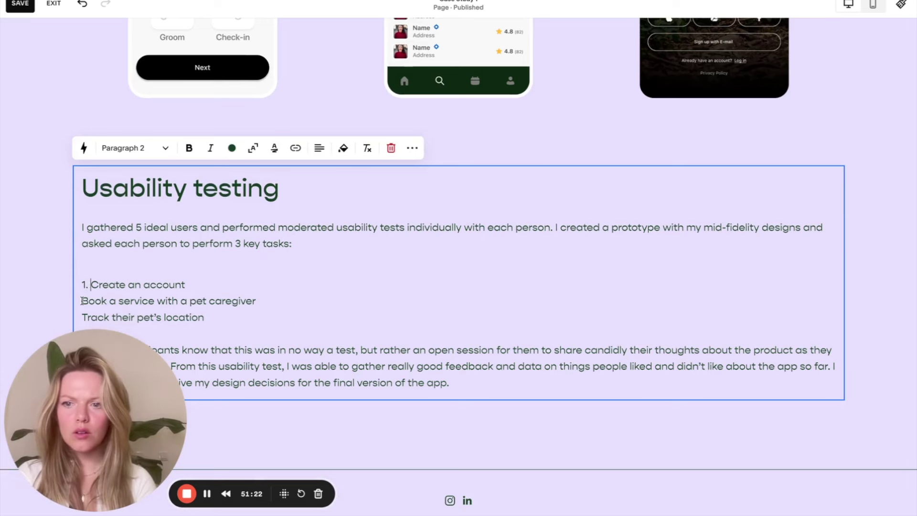
{"action": "type", "text": "2."}
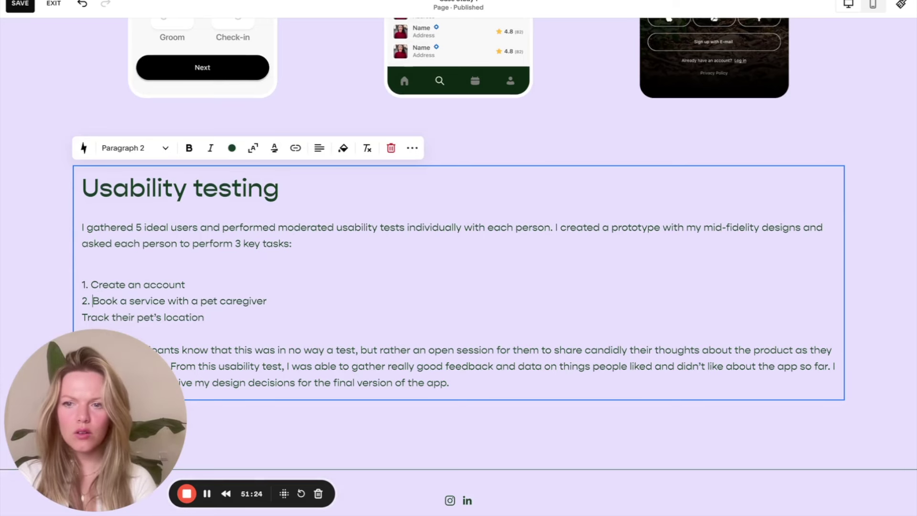
{"action": "left_click", "coordinate": [82, 317]}
{"action": "type", "text": "3."}
{"action": "scroll", "coordinate": [262, 302], "scroll_direction": "down", "scroll_amount": 1}
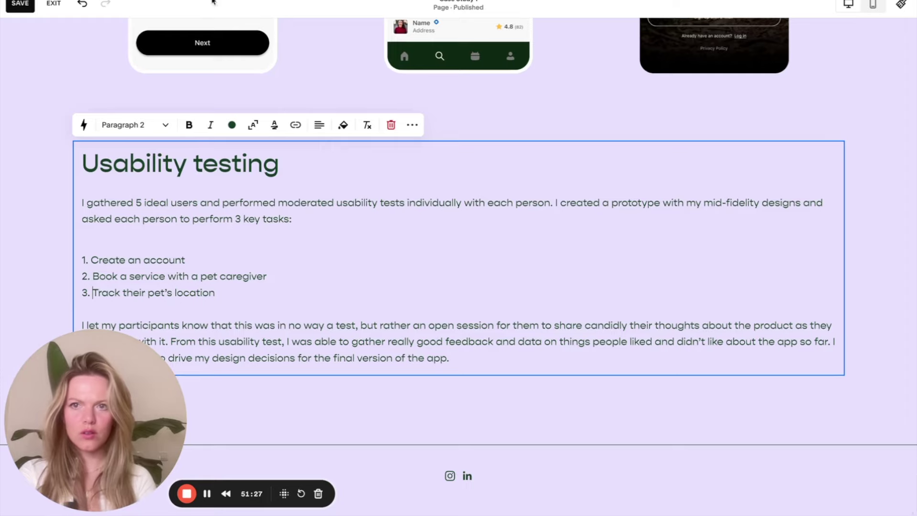
Switch to Figma and examine the image placeholder beside the Usability testing text in the template
{"action": "key", "text": "super+Tab"}
{"action": "scroll", "coordinate": [353, 153], "scroll_direction": "right", "scroll_amount": 4}
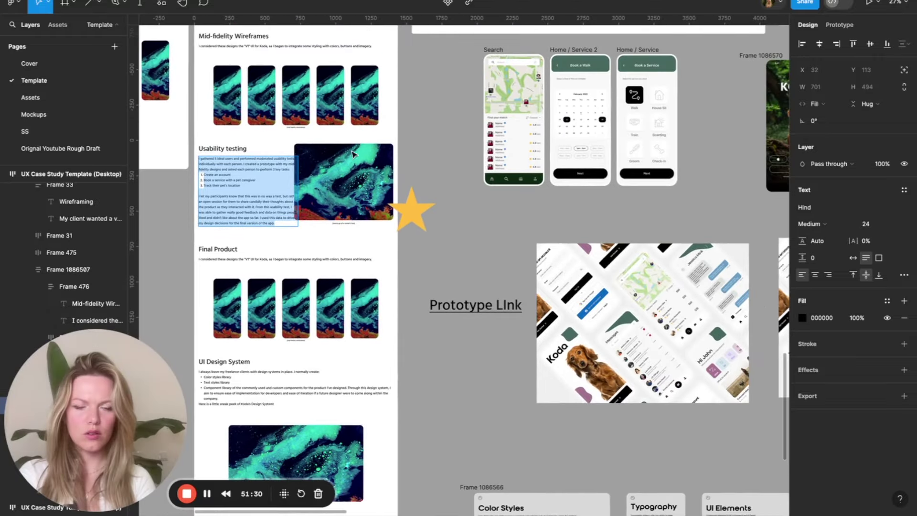
{"action": "scroll", "coordinate": [434, 105], "scroll_direction": "up", "scroll_amount": 3}
{"action": "scroll", "coordinate": [436, 107], "scroll_direction": "up", "scroll_amount": 5}
{"action": "left_click", "coordinate": [397, 264]}
{"action": "left_click", "coordinate": [397, 264]}
{"action": "scroll", "coordinate": [397, 265], "scroll_direction": "down", "scroll_amount": 5}
{"action": "scroll", "coordinate": [397, 264], "scroll_direction": "up", "scroll_amount": 4}
{"action": "scroll", "coordinate": [396, 264], "scroll_direction": "down", "scroll_amount": 4}
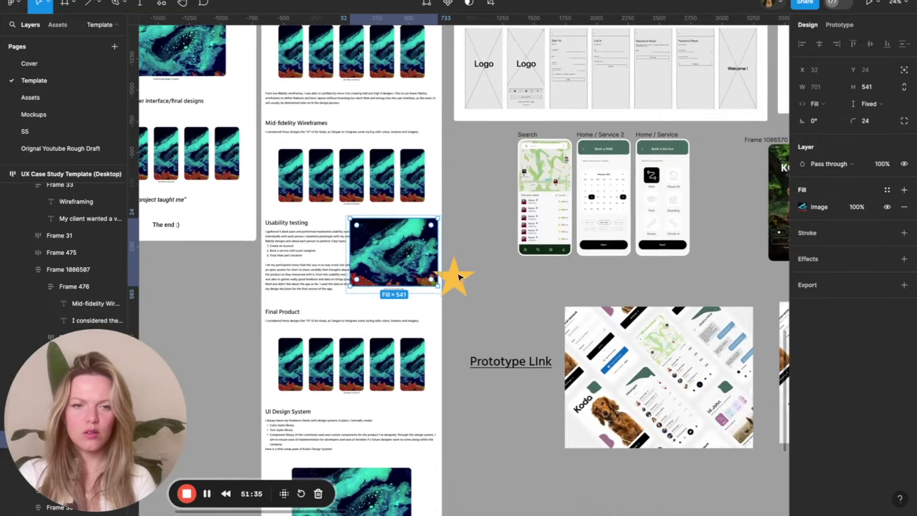
{"action": "scroll", "coordinate": [466, 275], "scroll_direction": "right", "scroll_amount": 2}
{"action": "scroll", "coordinate": [466, 276], "scroll_direction": "down", "scroll_amount": 2}
Create a rectangle about 841 × 589 on an empty area of the Figma canvas
{"action": "left_click", "coordinate": [413, 252]}
{"action": "key", "text": "r"}
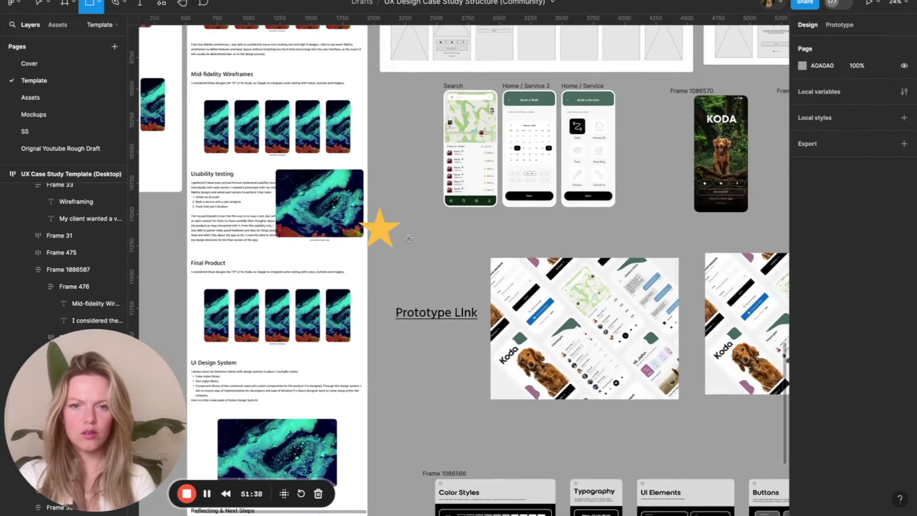
{"action": "scroll", "coordinate": [409, 240], "scroll_direction": "left", "scroll_amount": 5}
{"action": "scroll", "coordinate": [409, 240], "scroll_direction": "down", "scroll_amount": 2}
{"action": "left_click", "coordinate": [354, 213]}
{"action": "scroll", "coordinate": [354, 215], "scroll_direction": "up", "scroll_amount": 5}
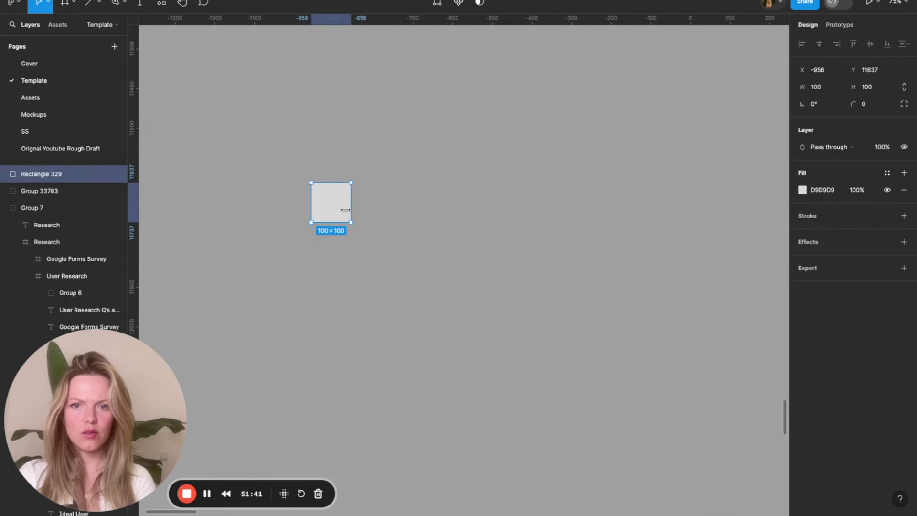
{"action": "left_click_drag", "start_coordinate": [351, 209], "coordinate": [645, 256]}
{"action": "left_click", "coordinate": [551, 260]}
{"action": "left_click", "coordinate": [533, 258]}
Add the text "Mockup of Tester's Bio" and place it in the upper-left area of the rectangle
{"action": "key", "text": "t"}
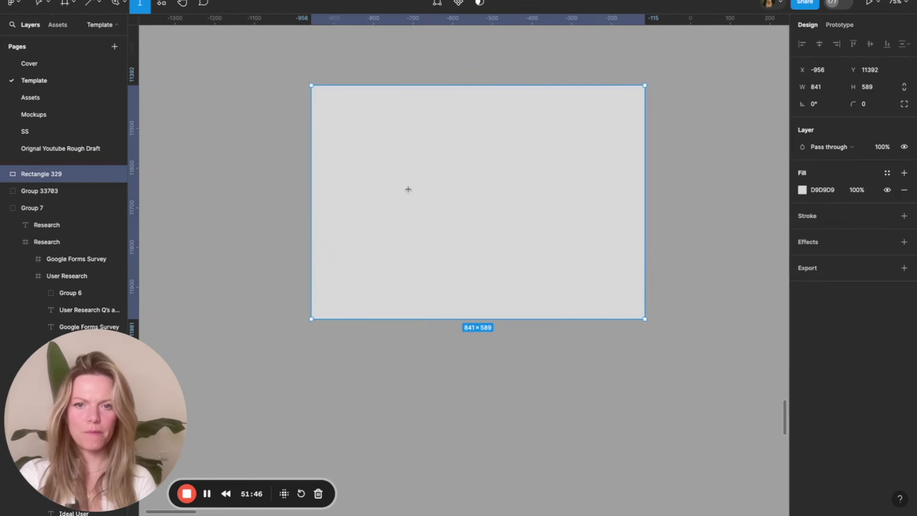
{"action": "left_click", "coordinate": [409, 191]}
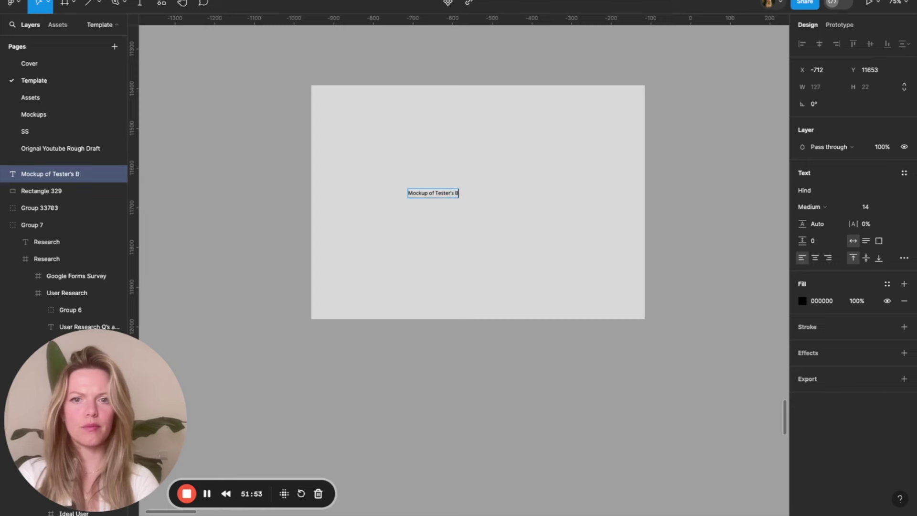
{"action": "left_click_drag", "start_coordinate": [440, 195], "coordinate": [384, 138]}
{"action": "left_click", "coordinate": [397, 187]}
{"action": "right_click", "coordinate": [414, 192]}
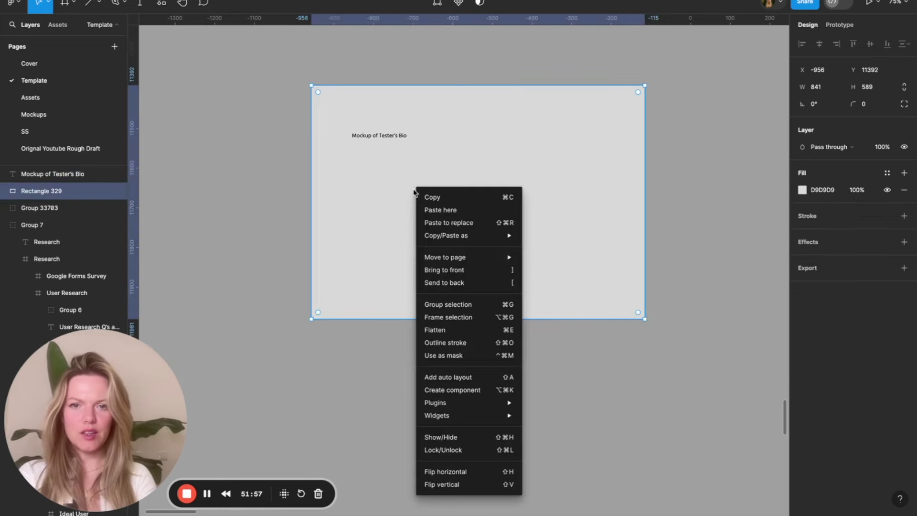
{"action": "key", "text": "Escape"}
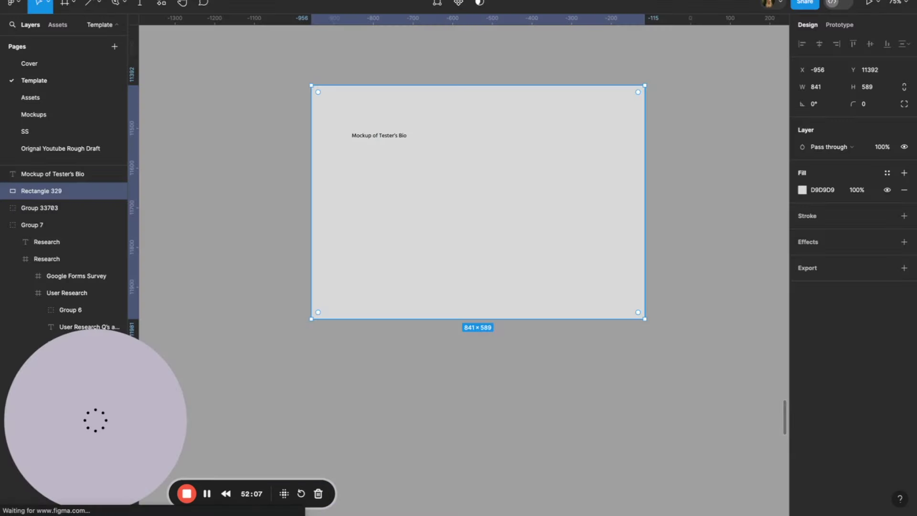
{"action": "left_click", "coordinate": [377, 137]}
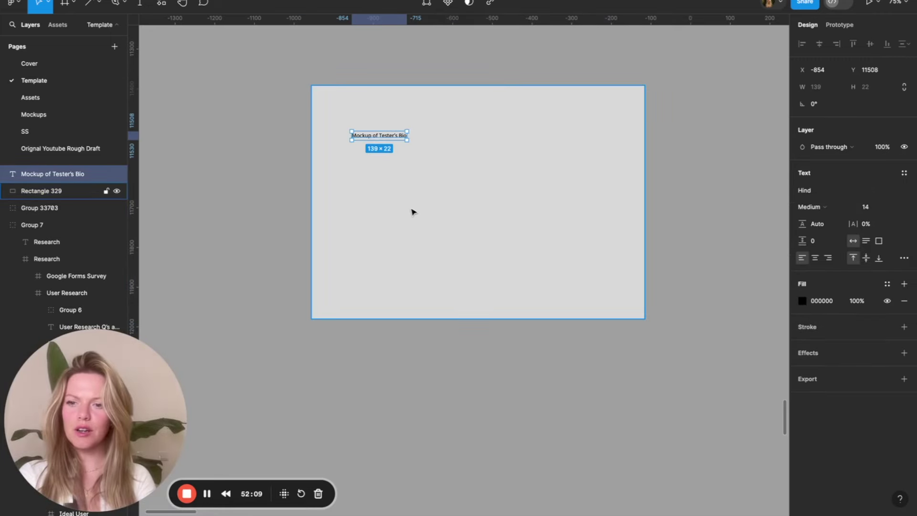
{"action": "left_click", "coordinate": [414, 211]}
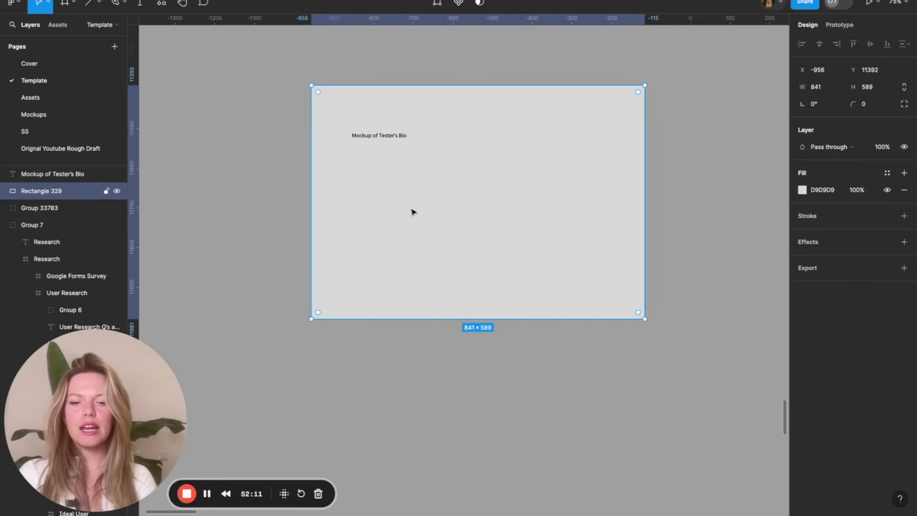
Draw a circle about 363 × 363 in the right half of the rectangle and run the Unsplash plugin on it
{"action": "key", "text": "o"}
{"action": "left_click_drag", "start_coordinate": [470, 137], "coordinate": [616, 267]}
{"action": "right_click", "coordinate": [543, 191]}
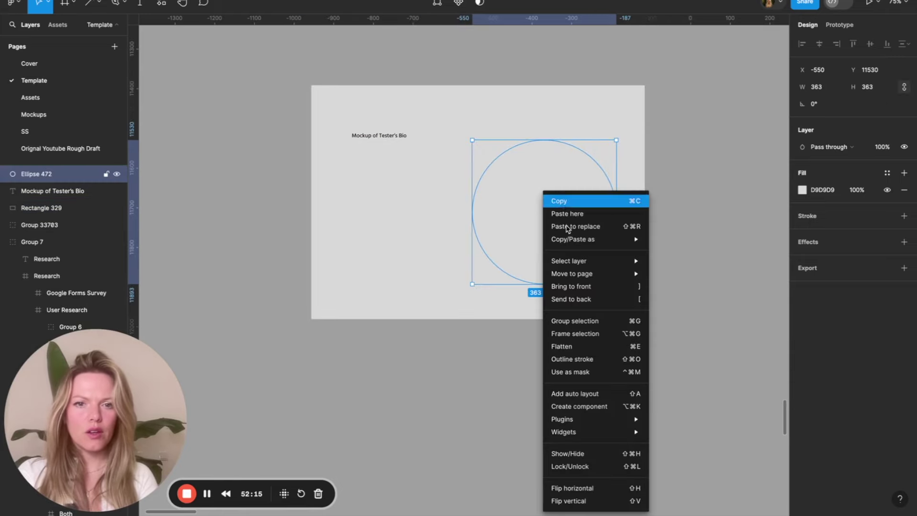
{"action": "mouse_move", "coordinate": [596, 429]}
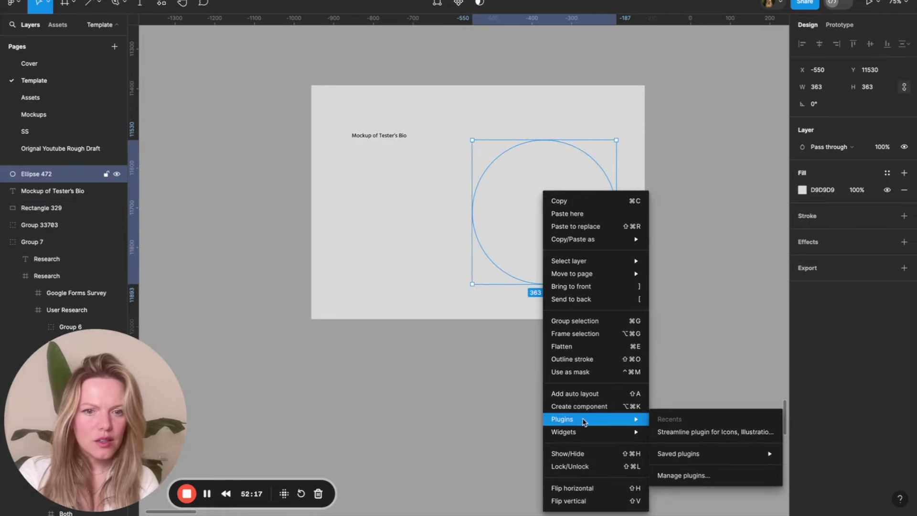
{"action": "mouse_move", "coordinate": [694, 457]}
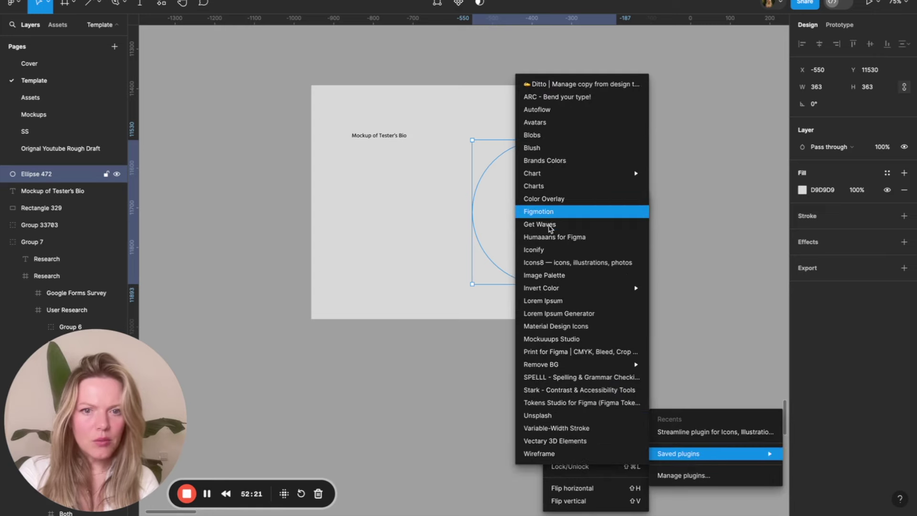
{"action": "left_click", "coordinate": [550, 415]}
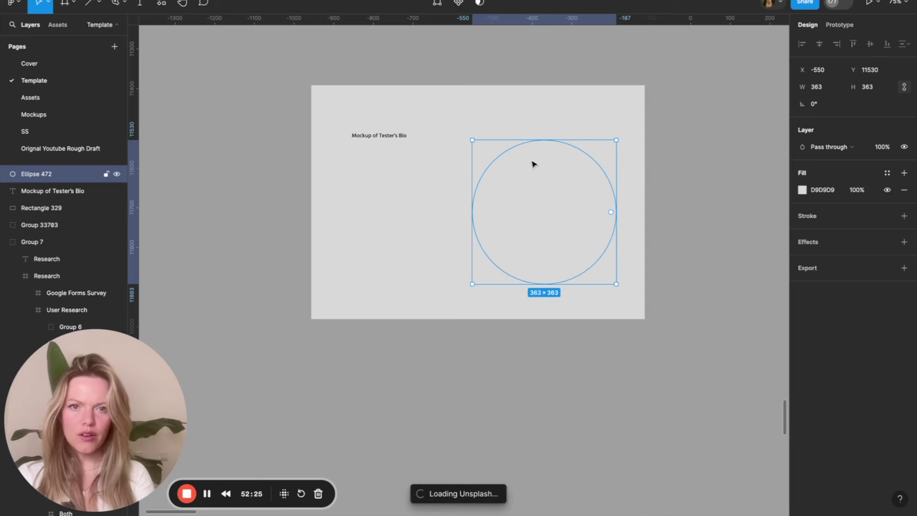
{"action": "left_click_drag", "start_coordinate": [553, 209], "coordinate": [544, 190]}
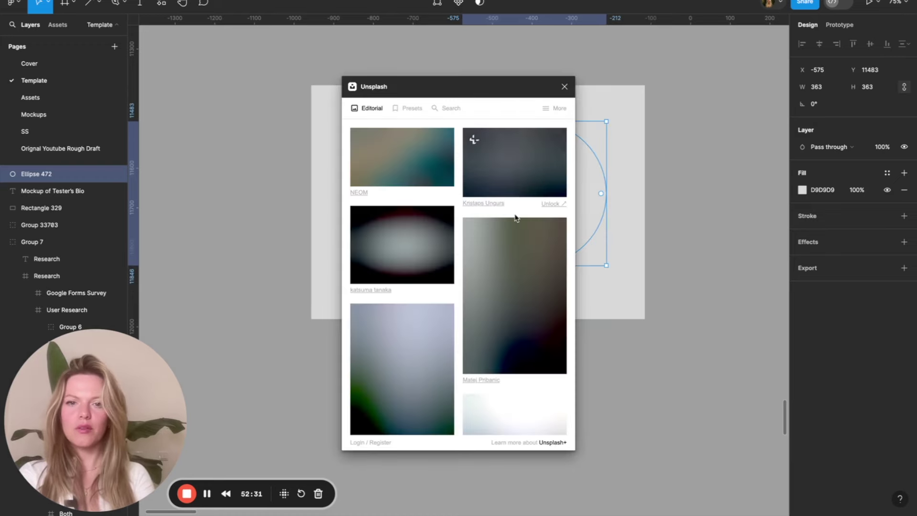
Search Unsplash for "man dog" and fill the circle with the photo of the man in blue hugging a dog
{"action": "left_click", "coordinate": [453, 110]}
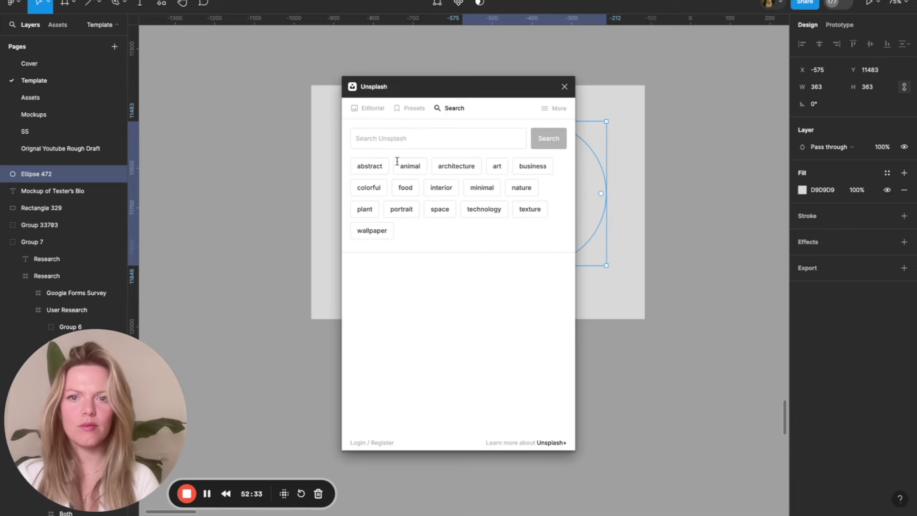
{"action": "left_click", "coordinate": [396, 144]}
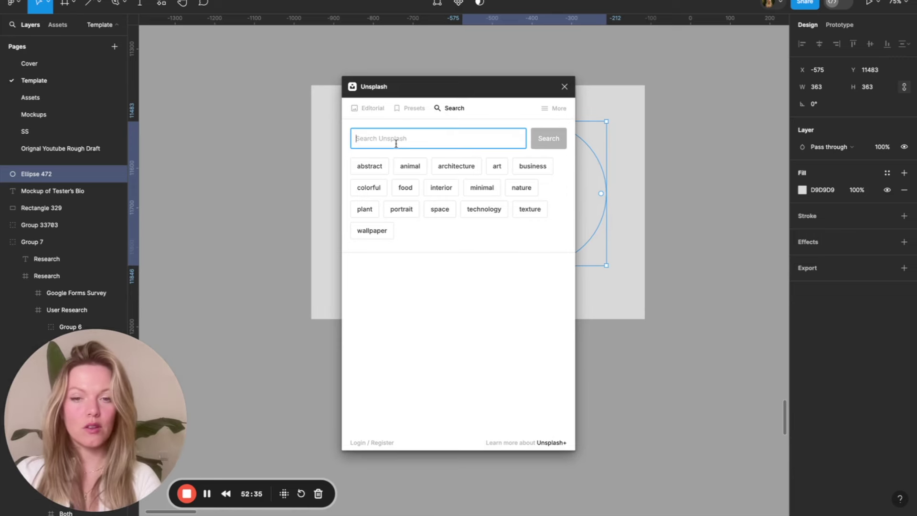
{"action": "type", "text": "man"}
{"action": "key", "text": "Return"}
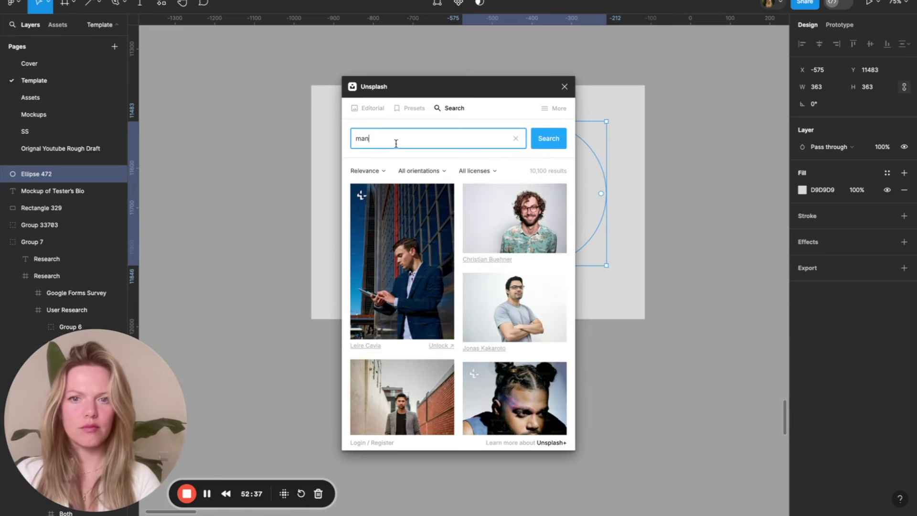
{"action": "type", "text": "dog"}
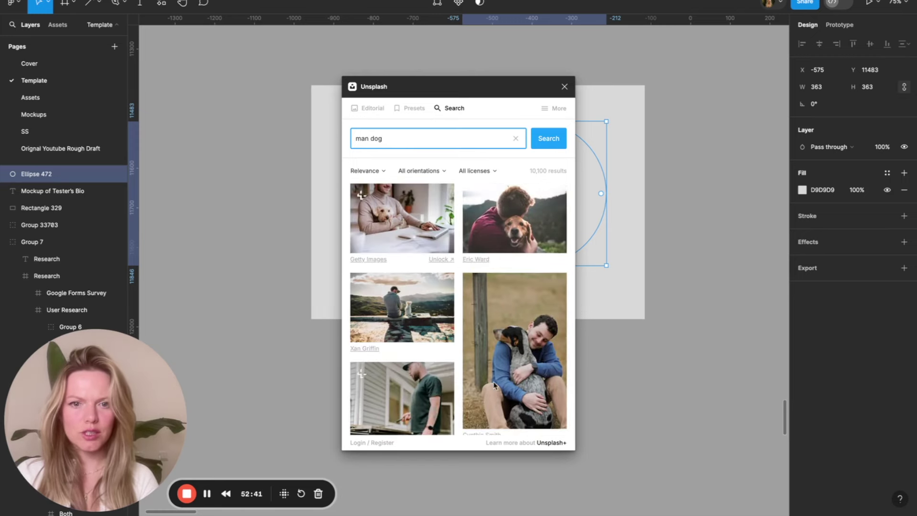
{"action": "scroll", "coordinate": [495, 384], "scroll_direction": "down", "scroll_amount": 1}
{"action": "left_click", "coordinate": [497, 373]}
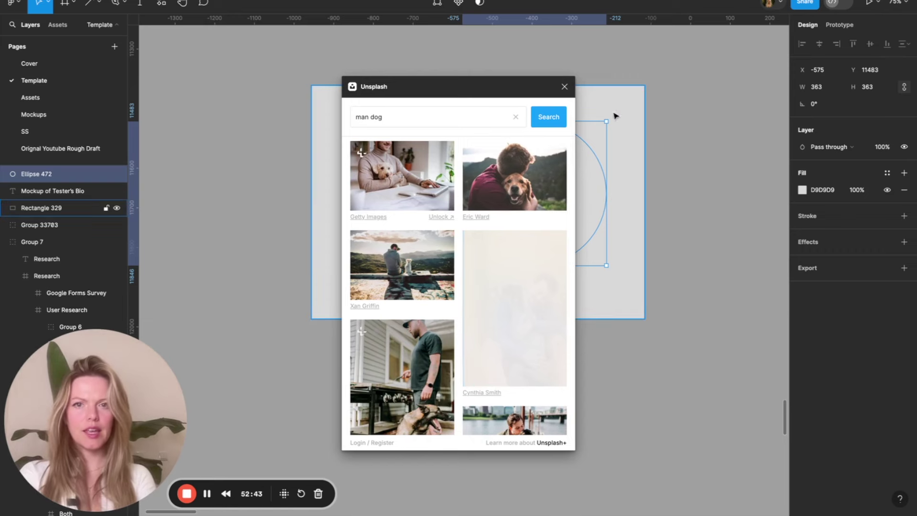
{"action": "left_click", "coordinate": [565, 87]}
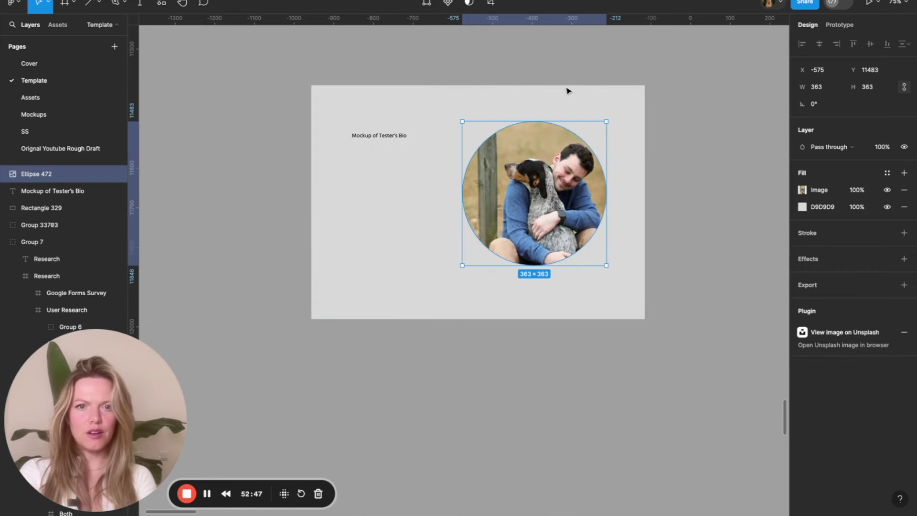
Narrow the grey background rectangle to about 739 wide by moving its left edge inward
{"action": "left_click", "coordinate": [440, 227]}
{"action": "left_click", "coordinate": [867, 105]}
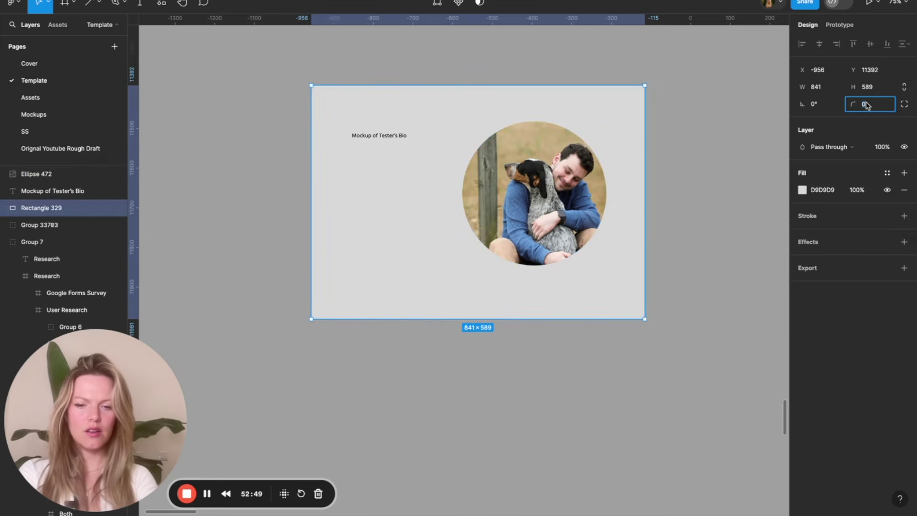
{"action": "left_click", "coordinate": [376, 206]}
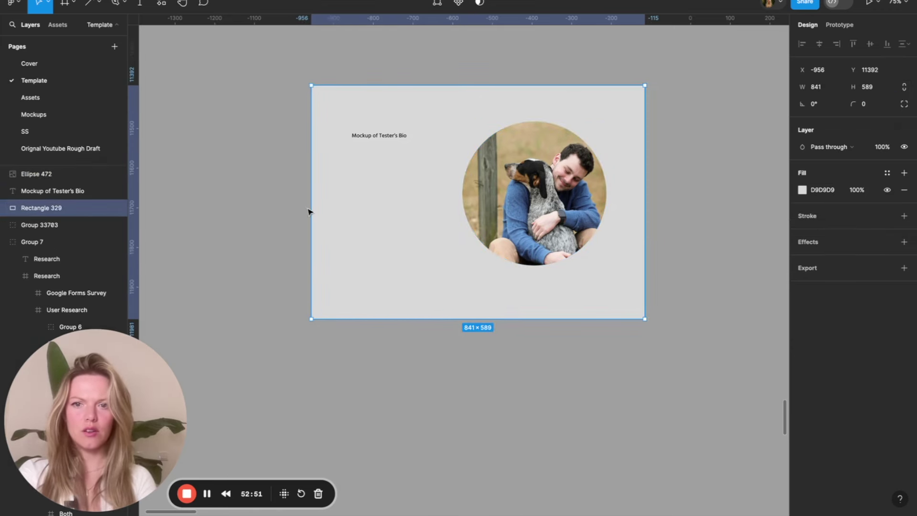
{"action": "left_click_drag", "start_coordinate": [317, 207], "coordinate": [352, 199]}
Move the "Mockup of Tester's Bio" text inside the narrowed rectangle and place a duplicate directly below it
{"action": "left_click_drag", "start_coordinate": [371, 137], "coordinate": [404, 147]}
{"action": "left_click", "coordinate": [380, 137]}
{"action": "key", "text": "super+d"}
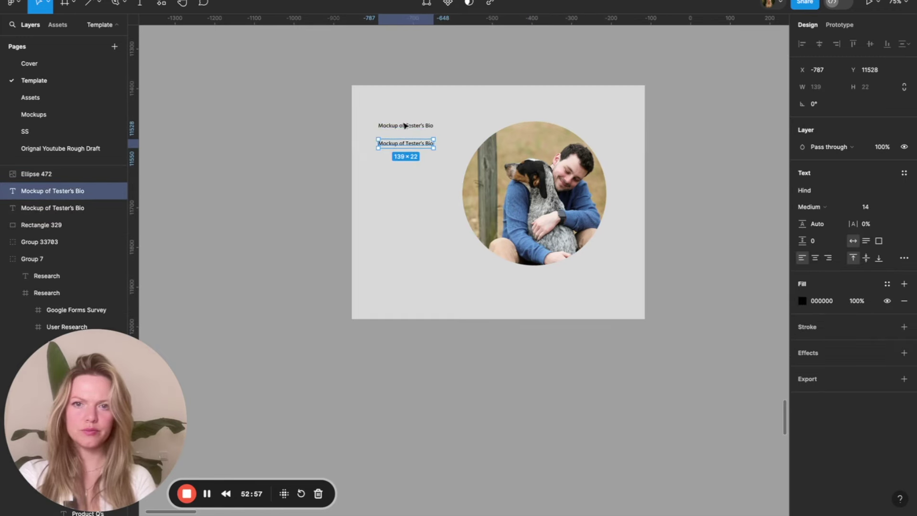
Set the font size of the upper "Mockup of Tester's Bio" text to 24
{"action": "left_click", "coordinate": [403, 126]}
{"action": "type", "text": "2"}
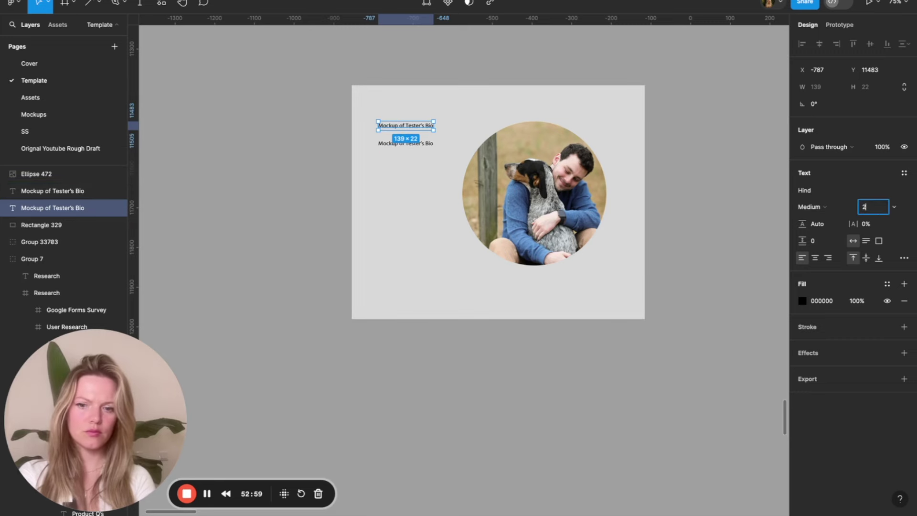
{"action": "type", "text": "4"}
{"action": "key", "text": "Return"}
{"action": "left_click", "coordinate": [377, 169]}
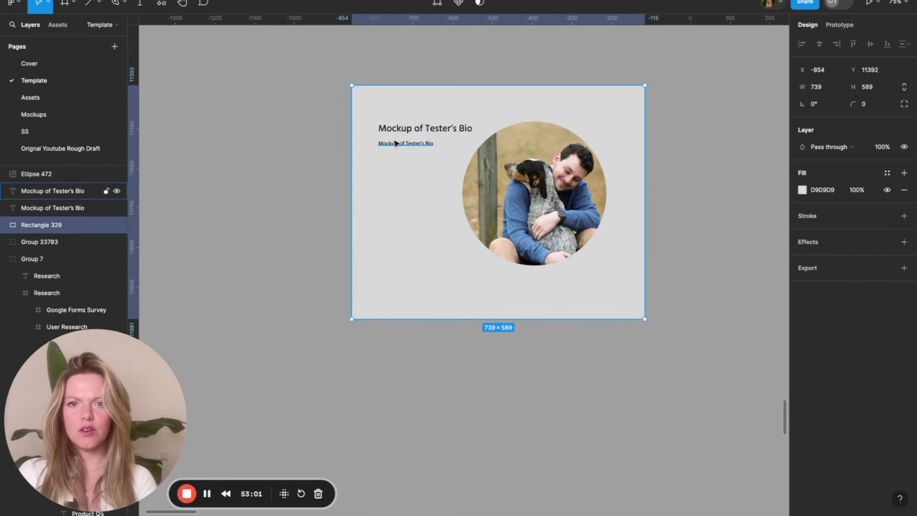
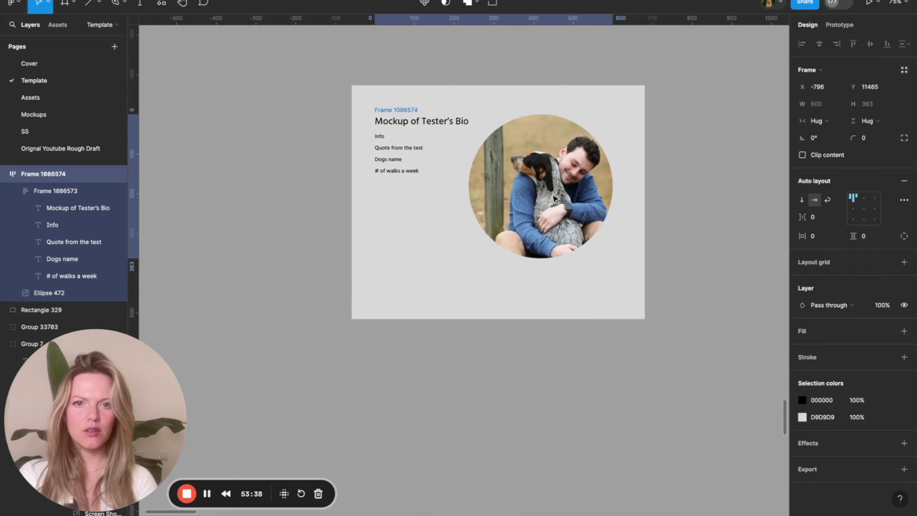
Move the tester bio frame off the grey rectangle to empty canvas beside it and give it a white fill
{"action": "scroll", "coordinate": [207, 195], "scroll_direction": "left", "scroll_amount": 5}
{"action": "scroll", "coordinate": [207, 195], "scroll_direction": "up", "scroll_amount": 1}
{"action": "scroll", "coordinate": [207, 195], "scroll_direction": "right", "scroll_amount": 1}
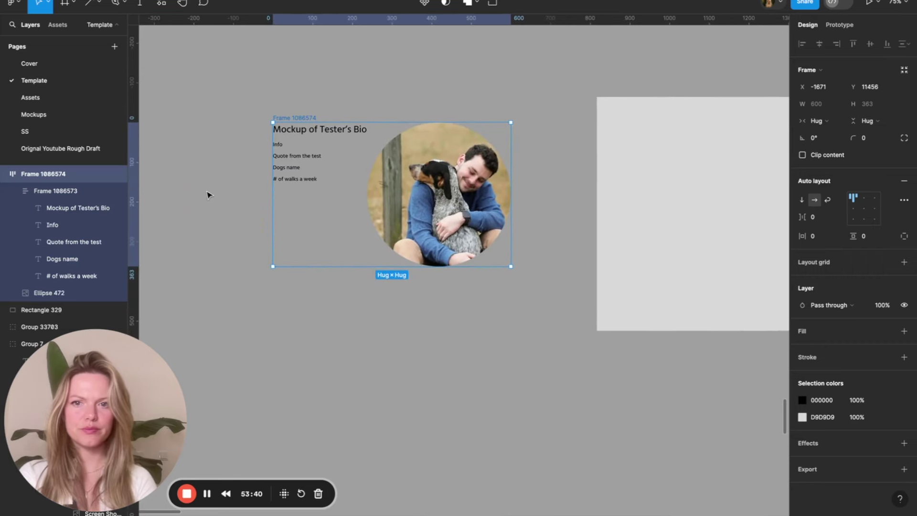
{"action": "left_click", "coordinate": [904, 332]}
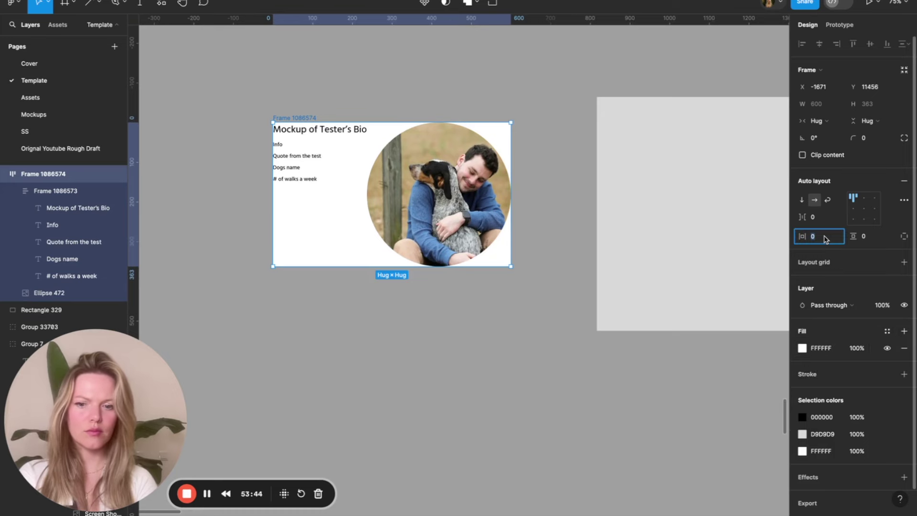
Set the bio frame's auto layout padding to 40 horizontally and 40 vertically
{"action": "left_click", "coordinate": [882, 237]}
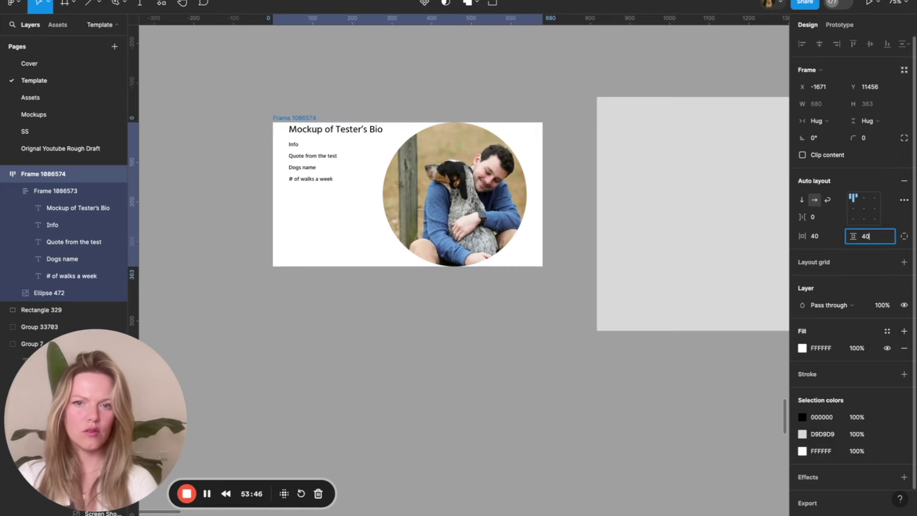
{"action": "key", "text": "Return"}
{"action": "left_click", "coordinate": [337, 117]}
{"action": "left_click", "coordinate": [311, 118]}
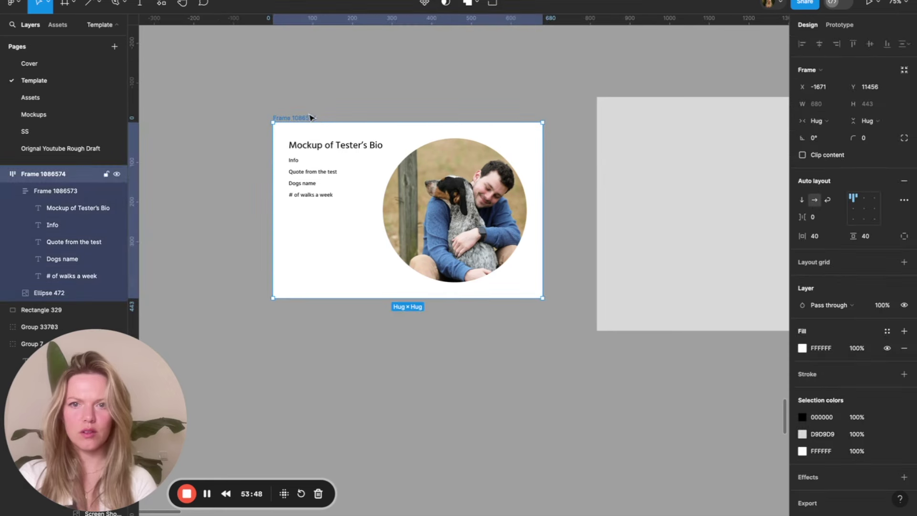
Change the bio frame's fill to light beige F0E4D0 by sampling the photo's background and lightening the sampled colour
{"action": "left_click", "coordinate": [803, 348]}
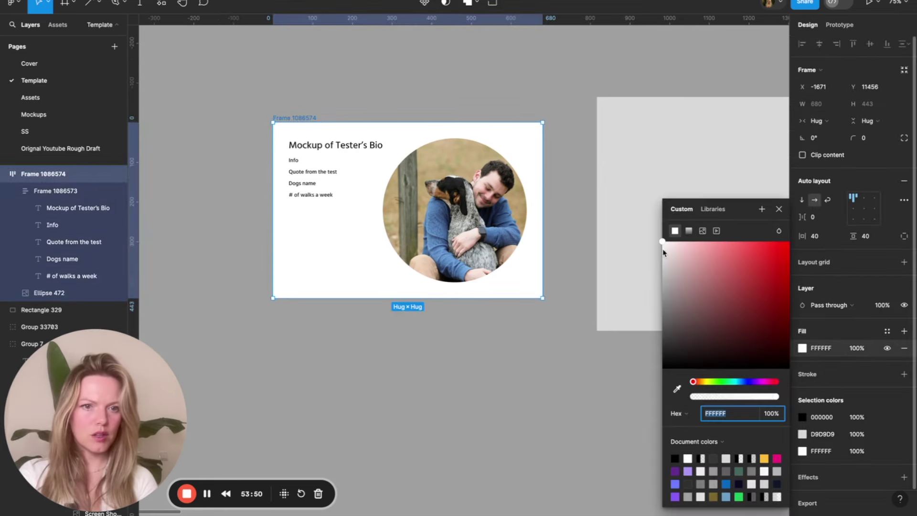
{"action": "mouse_move", "coordinate": [663, 251]}
{"action": "left_mouse_down"}
{"action": "mouse_move", "coordinate": [647, 266]}
{"action": "mouse_move", "coordinate": [647, 256]}
{"action": "left_mouse_up"}
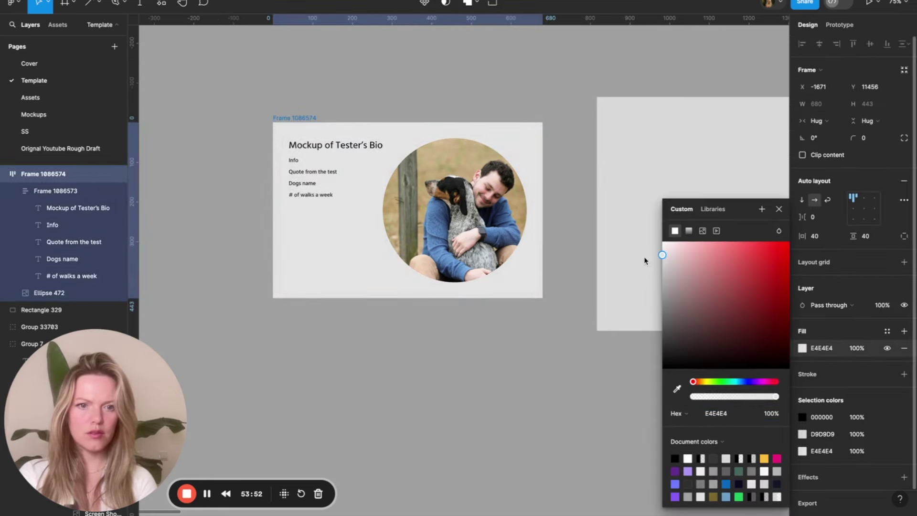
{"action": "left_click_drag", "start_coordinate": [694, 385], "coordinate": [713, 387]}
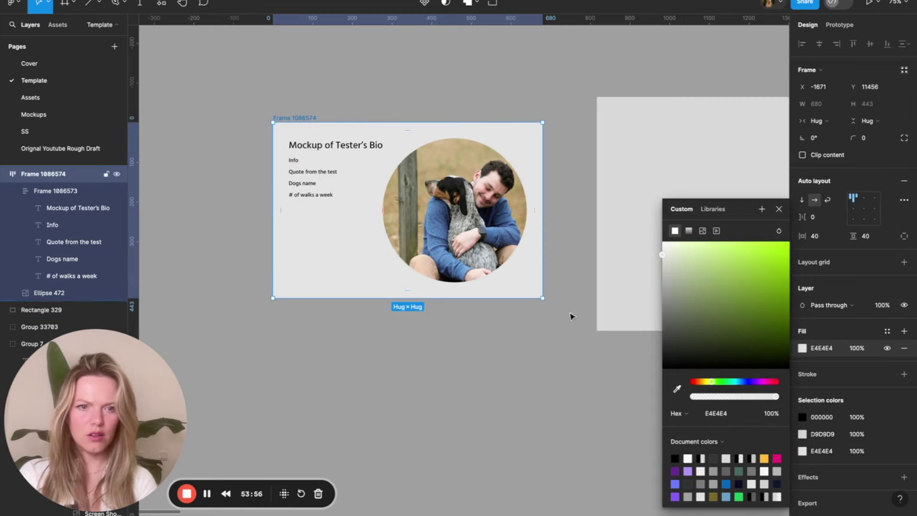
{"action": "left_click_drag", "start_coordinate": [664, 258], "coordinate": [668, 266]}
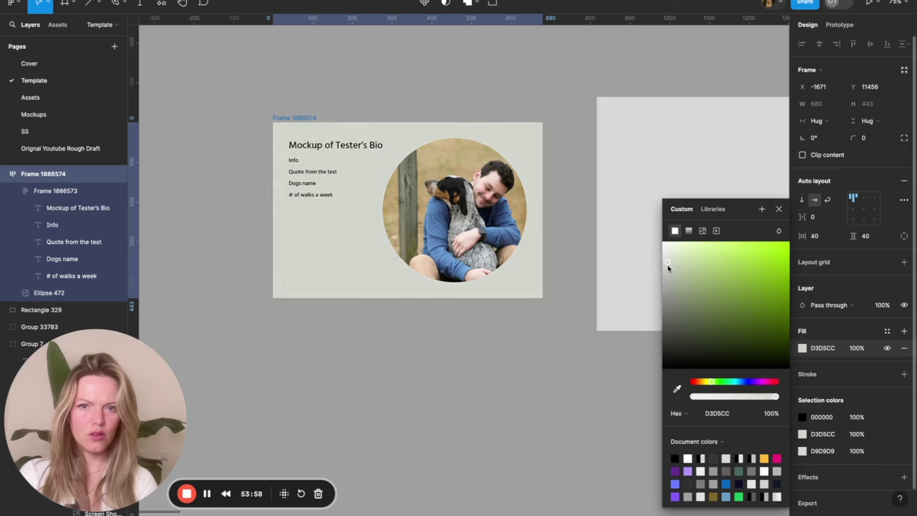
{"action": "left_click_drag", "start_coordinate": [712, 385], "coordinate": [698, 383]}
{"action": "left_click", "coordinate": [677, 389]}
{"action": "left_click", "coordinate": [444, 151]}
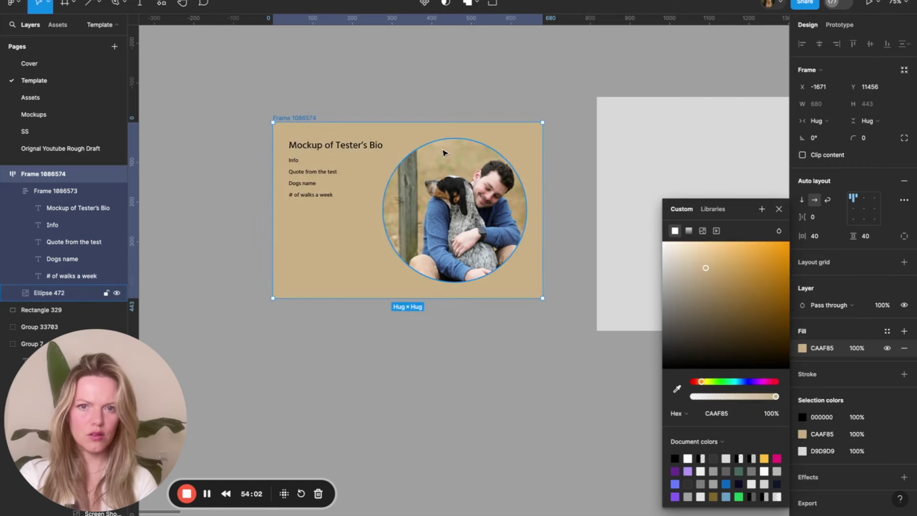
{"action": "left_click_drag", "start_coordinate": [709, 273], "coordinate": [681, 255]}
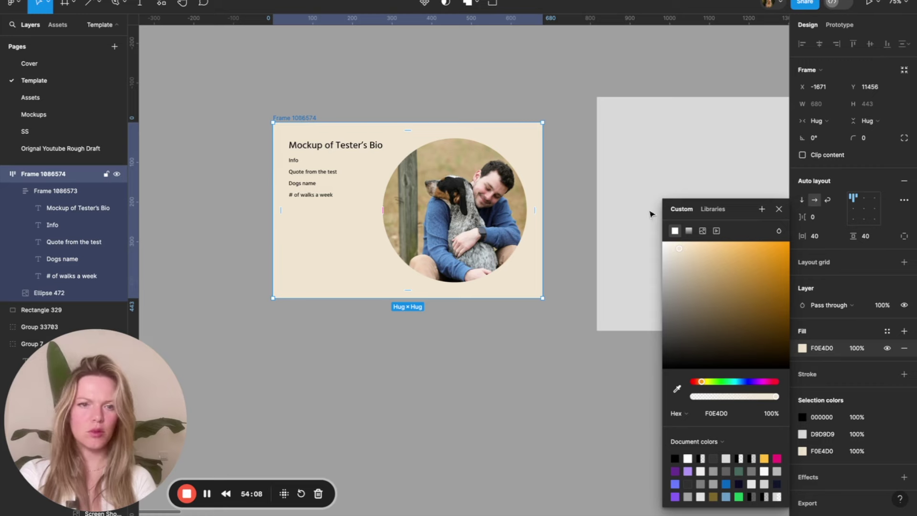
Add an export setting to the bio frame and export it as a PNG at 2x
{"action": "left_click", "coordinate": [826, 502]}
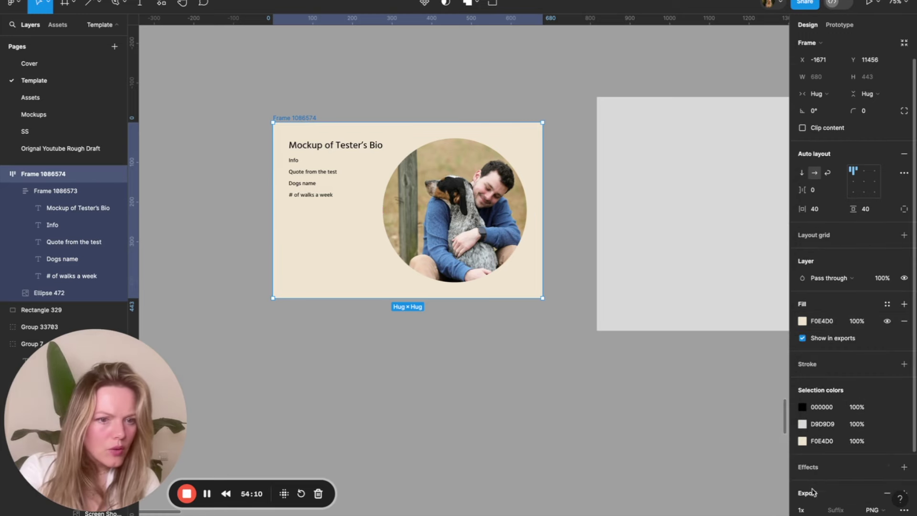
{"action": "scroll", "coordinate": [813, 491], "scroll_direction": "down", "scroll_amount": 3}
{"action": "type", "text": "2"}
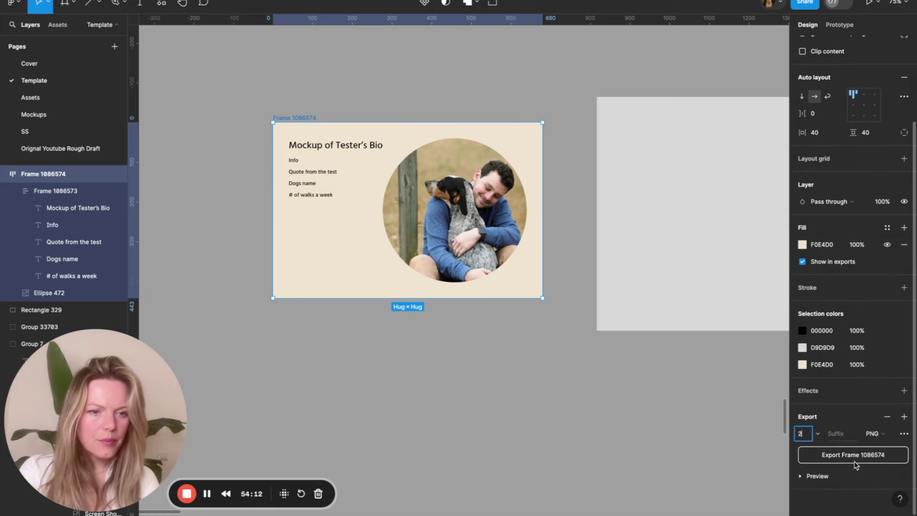
{"action": "left_click", "coordinate": [857, 458]}
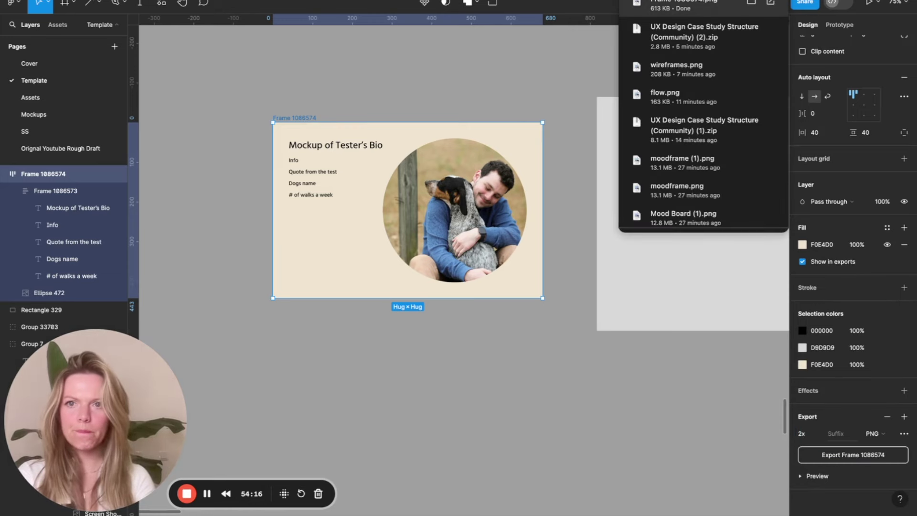
Switch to the Squarespace page editor at the Usability testing section
{"action": "key", "text": "ctrl+Tab"}
{"action": "left_click", "coordinate": [864, 221]}
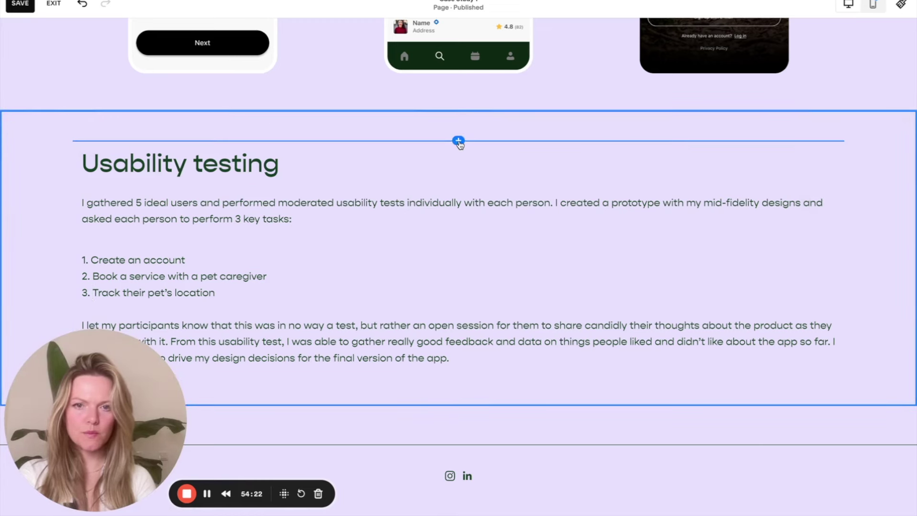
Add an image block above the Usability testing heading
{"action": "left_click", "coordinate": [458, 141]}
{"action": "left_click", "coordinate": [808, 107]}
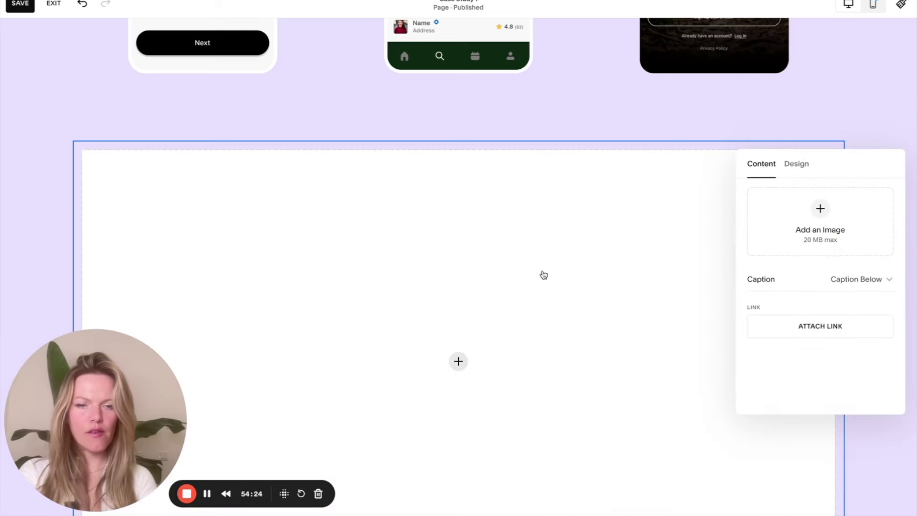
{"action": "scroll", "coordinate": [554, 292], "scroll_direction": "down", "scroll_amount": 3}
{"action": "left_click", "coordinate": [459, 199]}
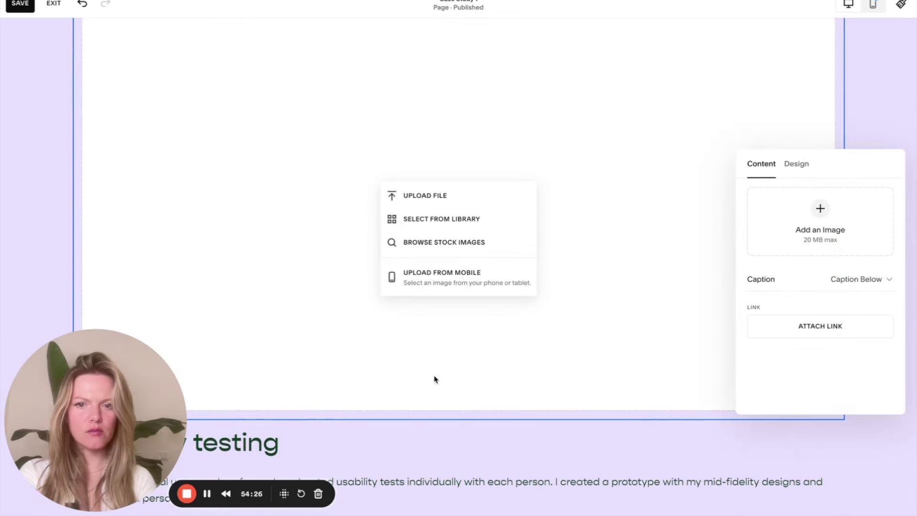
{"action": "left_click", "coordinate": [240, 265]}
{"action": "left_click", "coordinate": [45, 169]}
{"action": "scroll", "coordinate": [45, 169], "scroll_direction": "up", "scroll_amount": 3}
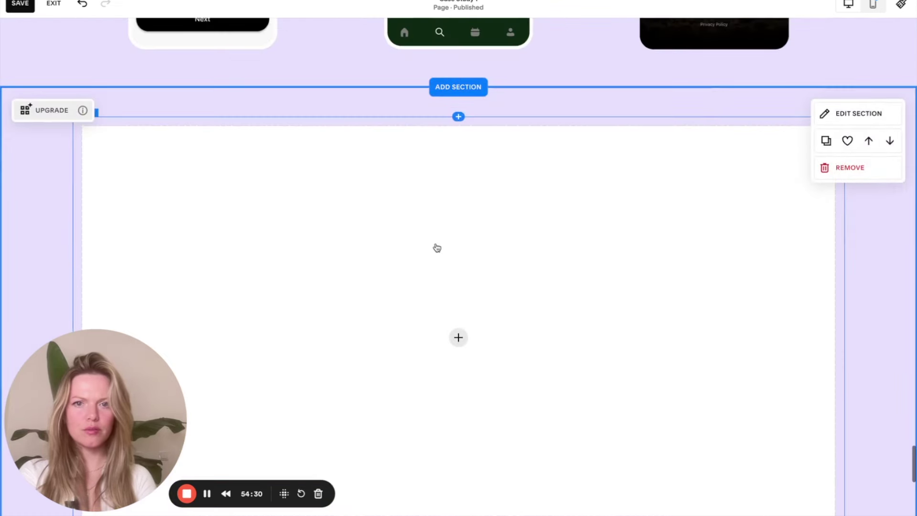
Upload Frame 1086574.png from the Downloads folder into the empty image block
{"action": "left_click", "coordinate": [437, 248]}
{"action": "left_click", "coordinate": [420, 141]}
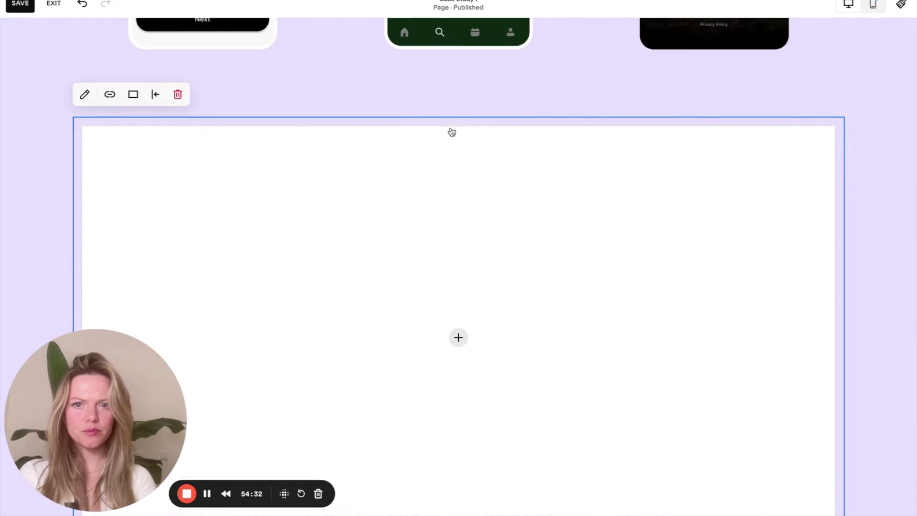
{"action": "left_click", "coordinate": [458, 337]}
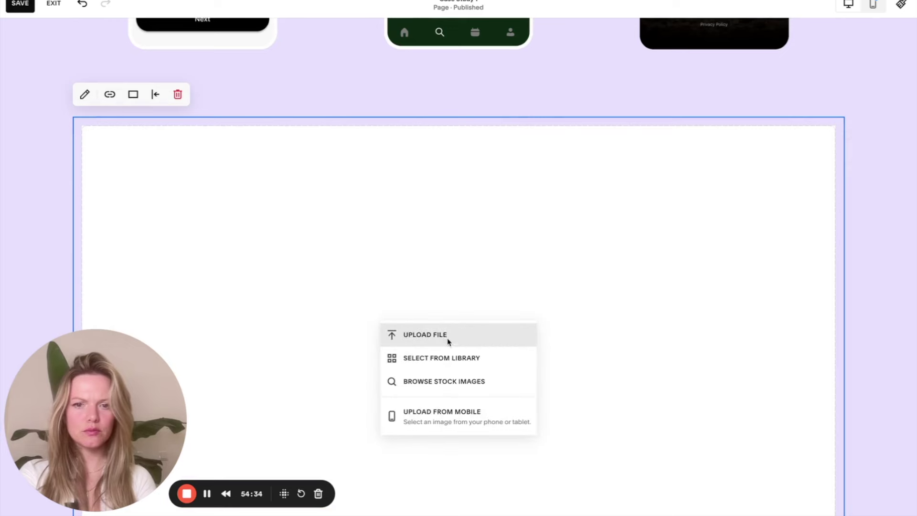
{"action": "left_click", "coordinate": [445, 336]}
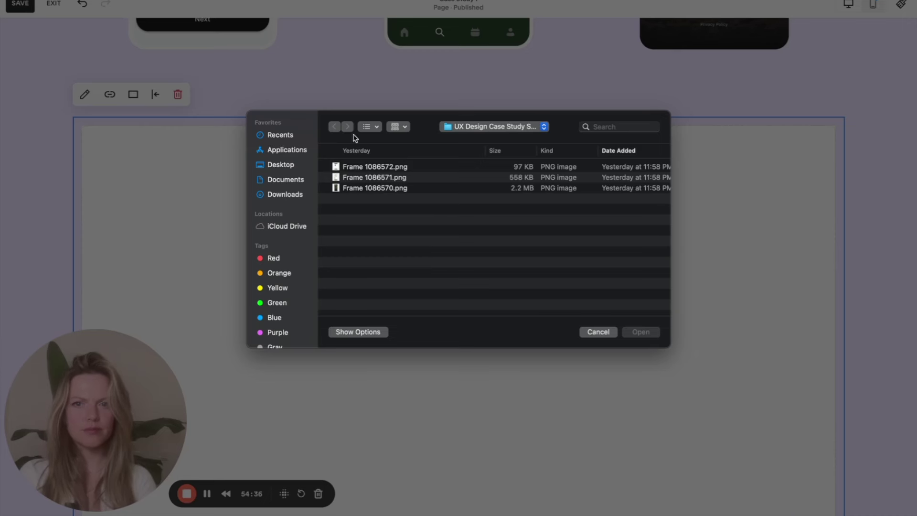
{"action": "left_click", "coordinate": [285, 194]}
{"action": "left_click", "coordinate": [377, 167]}
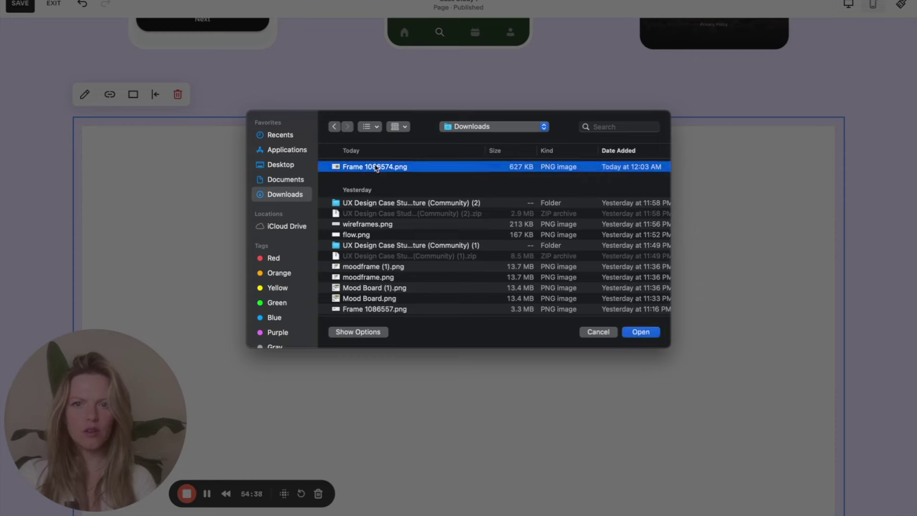
{"action": "left_click", "coordinate": [641, 332]}
Remove the tester bio image block from above the Usability testing heading
{"action": "scroll", "coordinate": [425, 237], "scroll_direction": "down", "scroll_amount": 5}
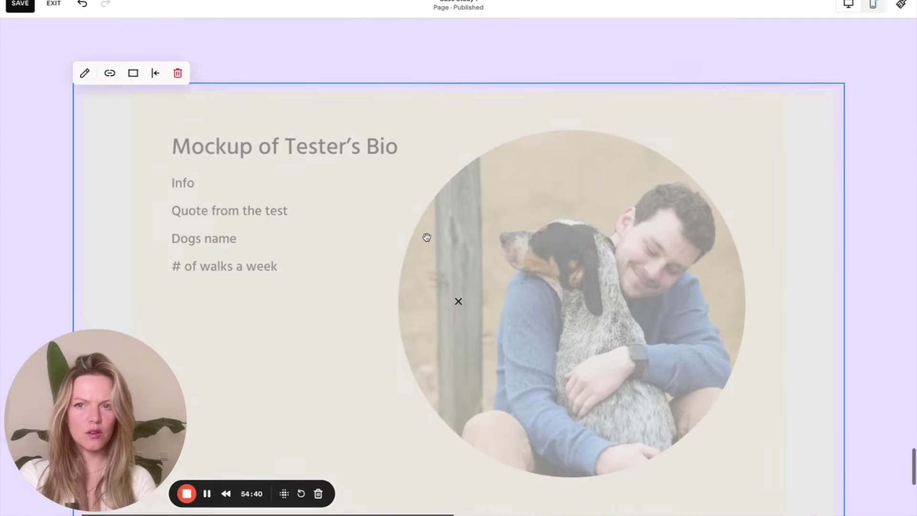
{"action": "scroll", "coordinate": [320, 115], "scroll_direction": "down", "scroll_amount": 1}
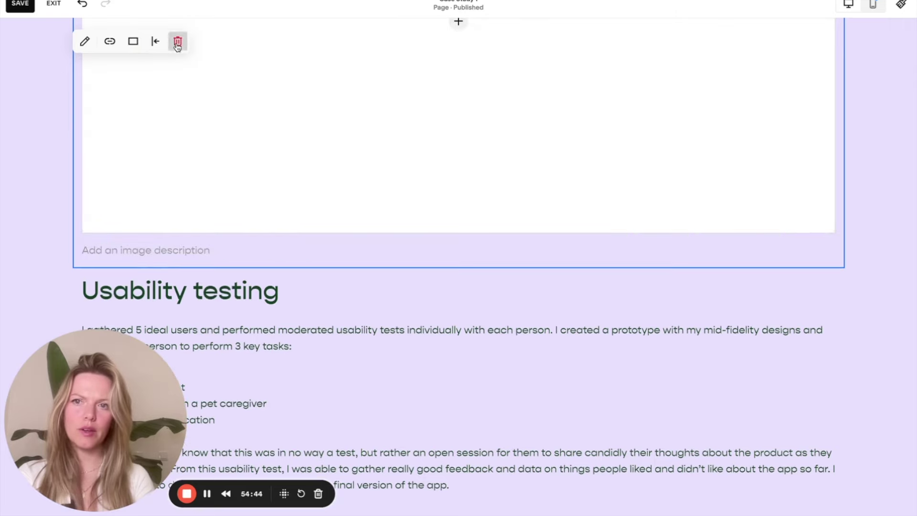
{"action": "left_click", "coordinate": [178, 41]}
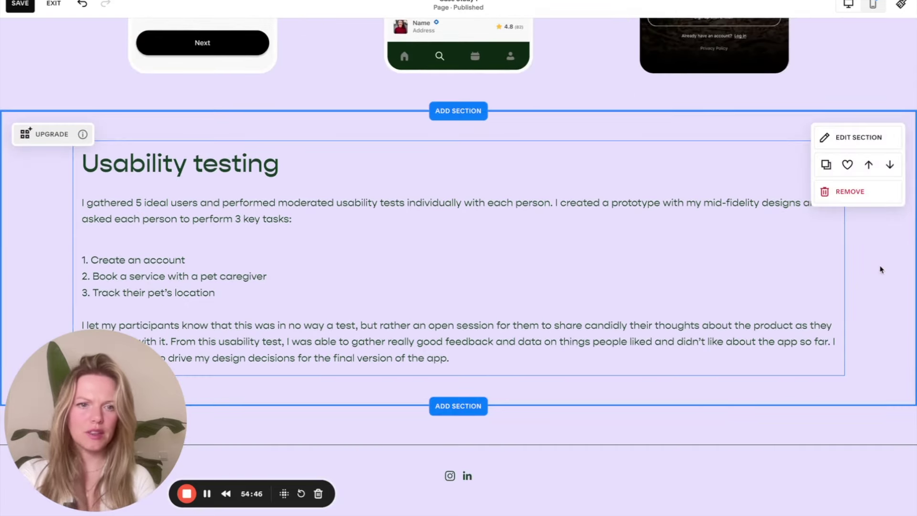
{"action": "left_click", "coordinate": [810, 281]}
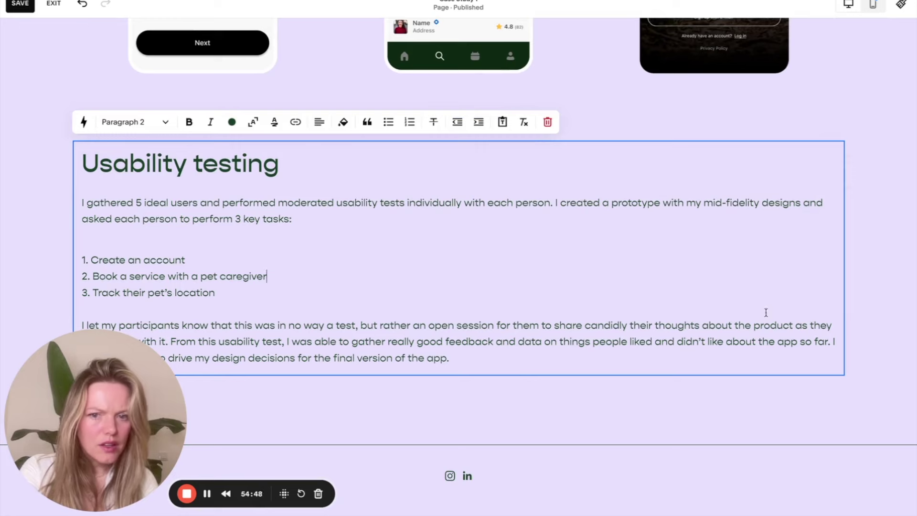
{"action": "left_click", "coordinate": [638, 303]}
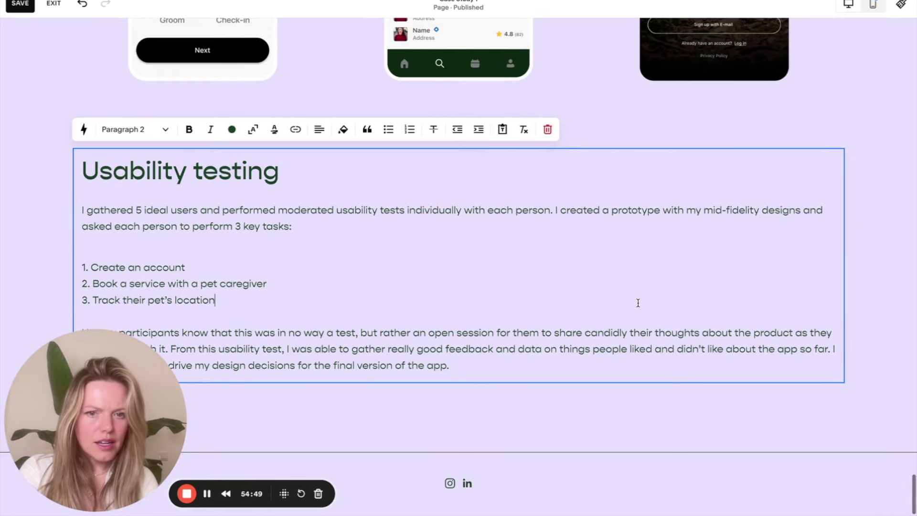
{"action": "left_click", "coordinate": [851, 221]}
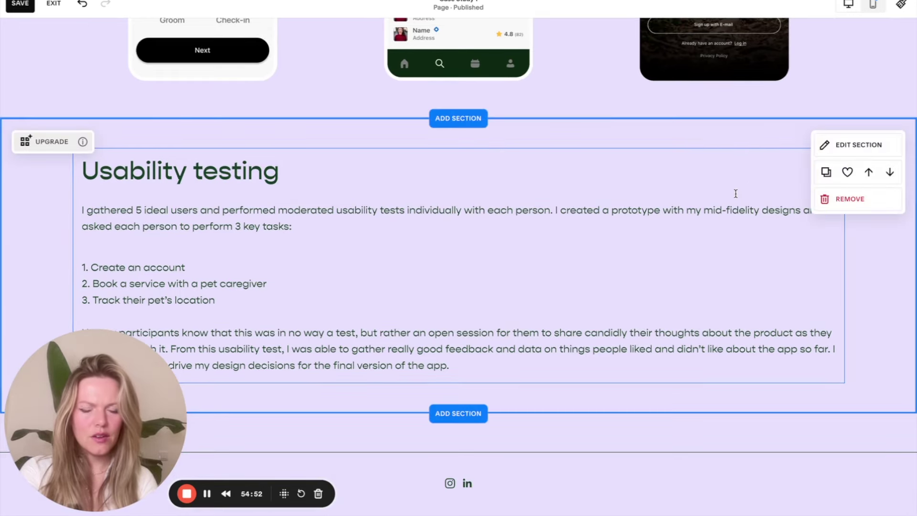
{"action": "left_click", "coordinate": [655, 275]}
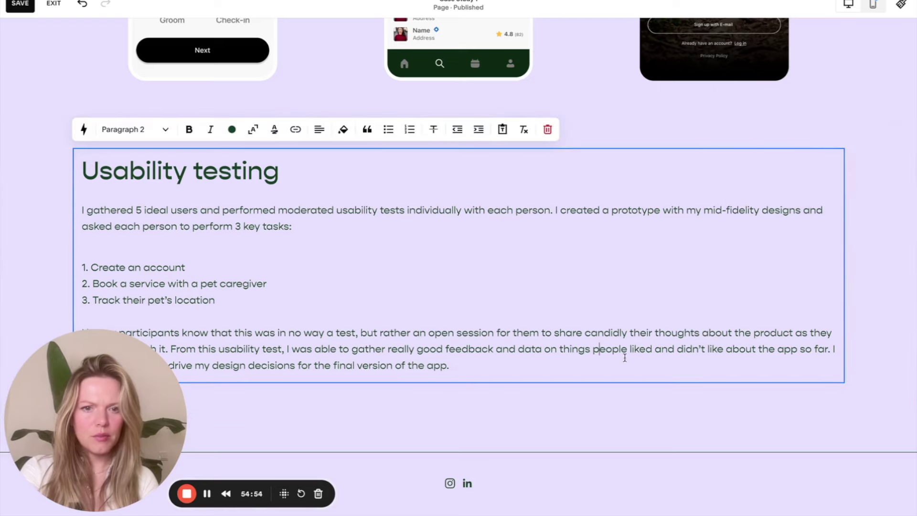
{"action": "left_click", "coordinate": [844, 297]}
{"action": "left_click", "coordinate": [758, 371]}
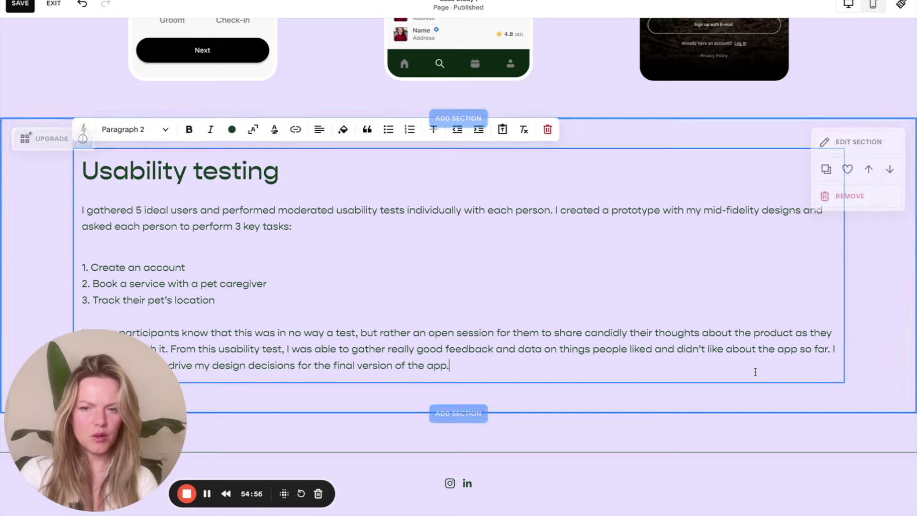
Duplicate the two-column "A little bit about Koda..." section
{"action": "scroll", "coordinate": [285, 264], "scroll_direction": "up", "scroll_amount": 20}
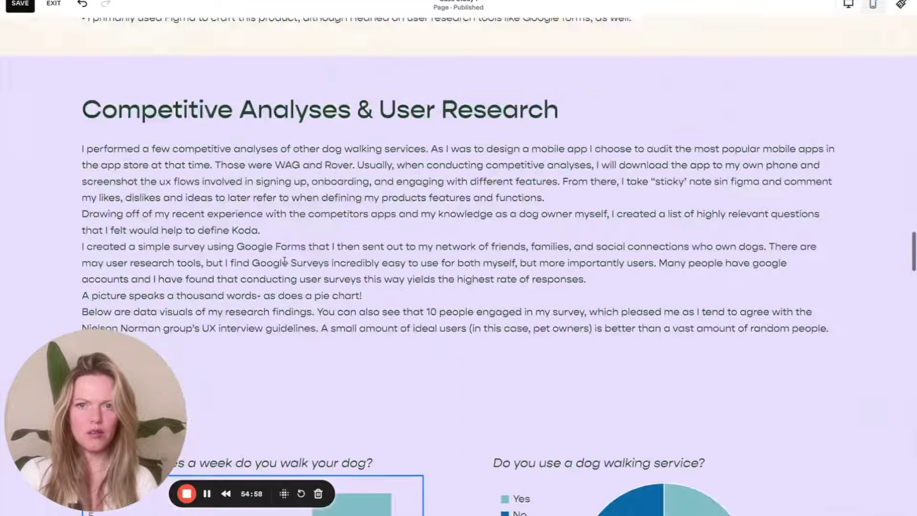
{"action": "scroll", "coordinate": [285, 264], "scroll_direction": "down", "scroll_amount": 10}
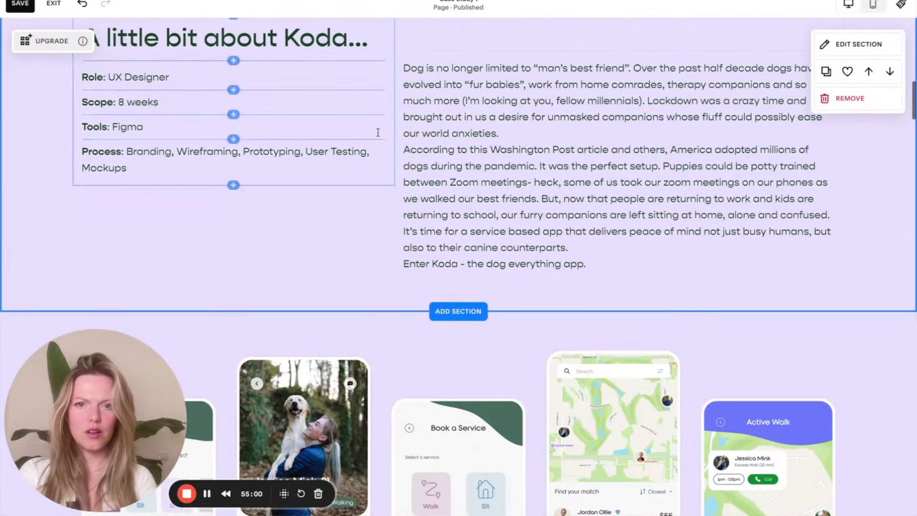
{"action": "scroll", "coordinate": [517, 176], "scroll_direction": "up", "scroll_amount": 2}
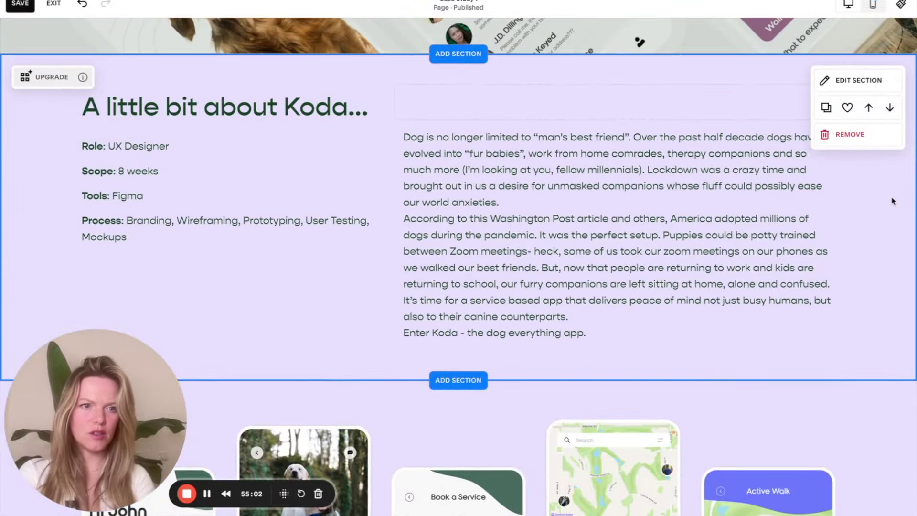
{"action": "left_click", "coordinate": [826, 107]}
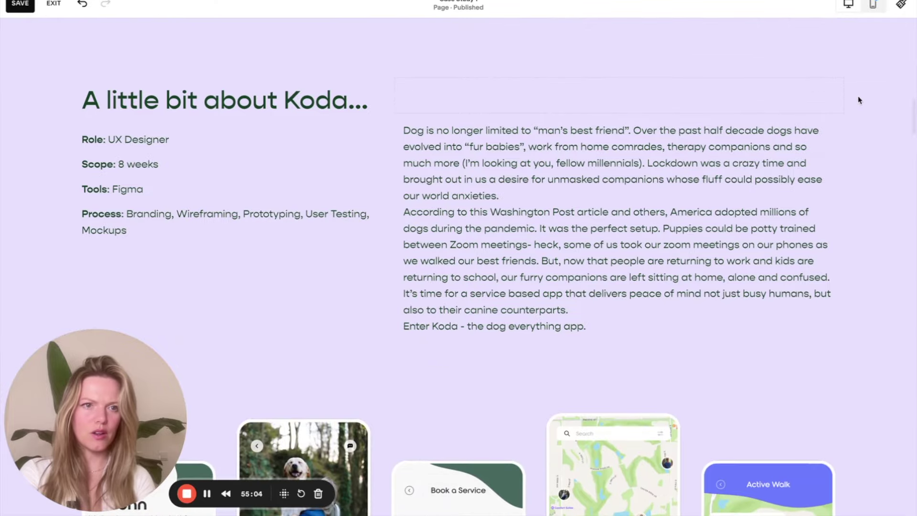
Move the duplicated "A little bit about Koda..." section down the page until it sits directly below the Usability testing section
{"action": "left_click", "coordinate": [886, 169]}
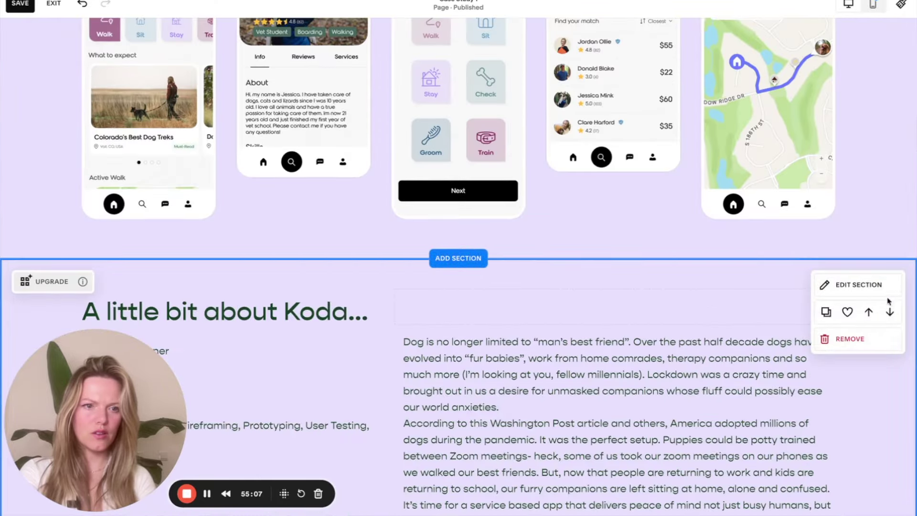
{"action": "left_click", "coordinate": [890, 311]}
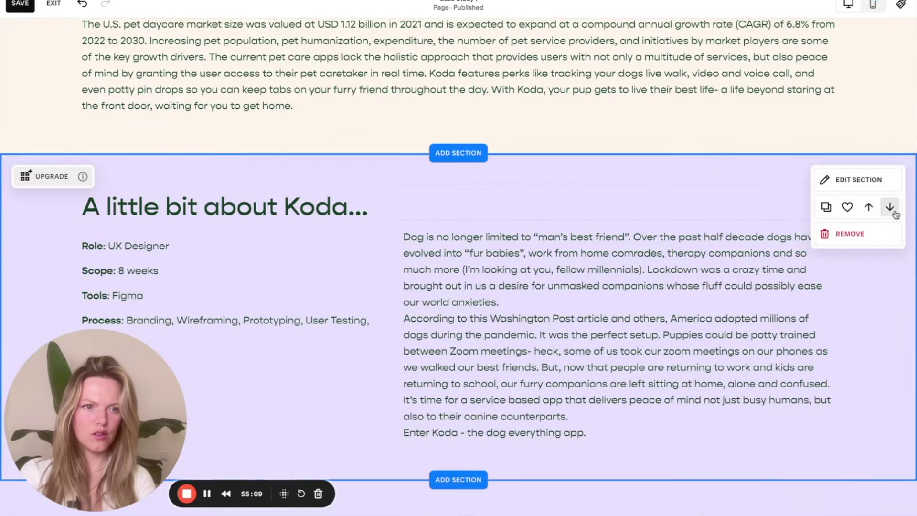
{"action": "left_click", "coordinate": [890, 207]}
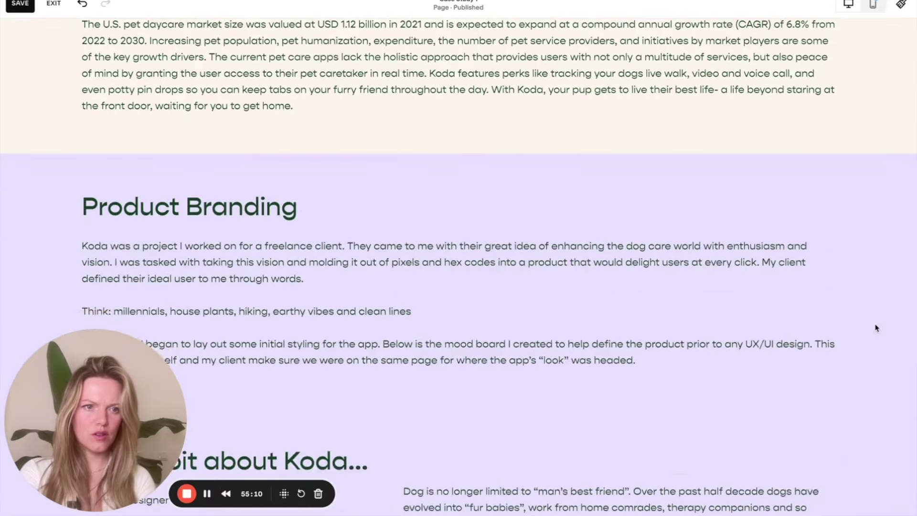
{"action": "left_click", "coordinate": [897, 147]}
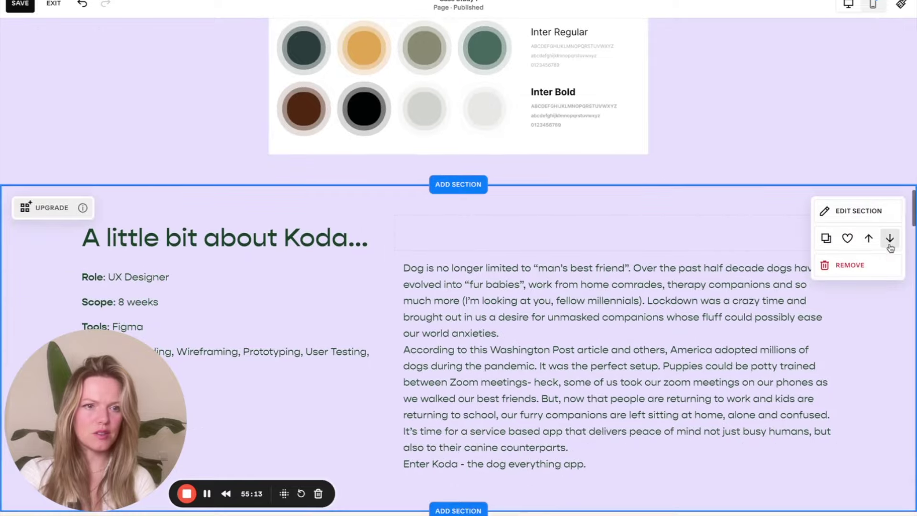
{"action": "left_click", "coordinate": [889, 243]}
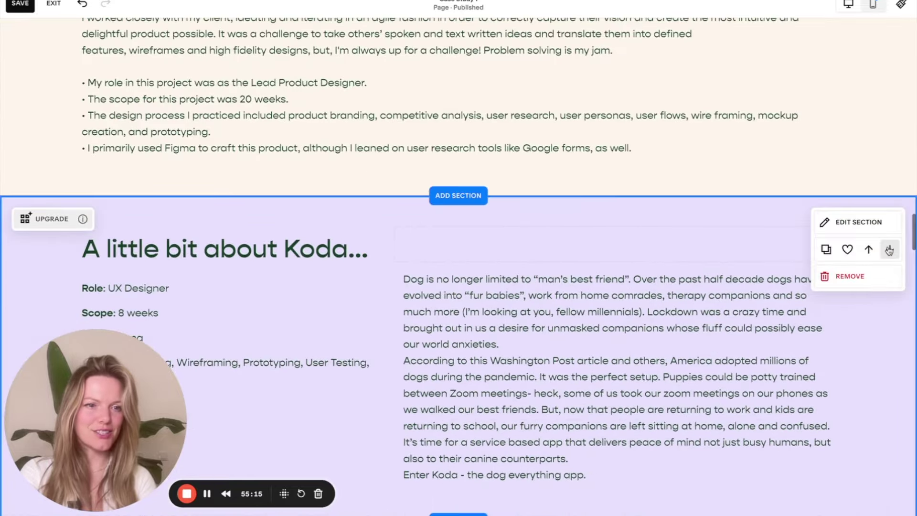
{"action": "left_click", "coordinate": [889, 250]}
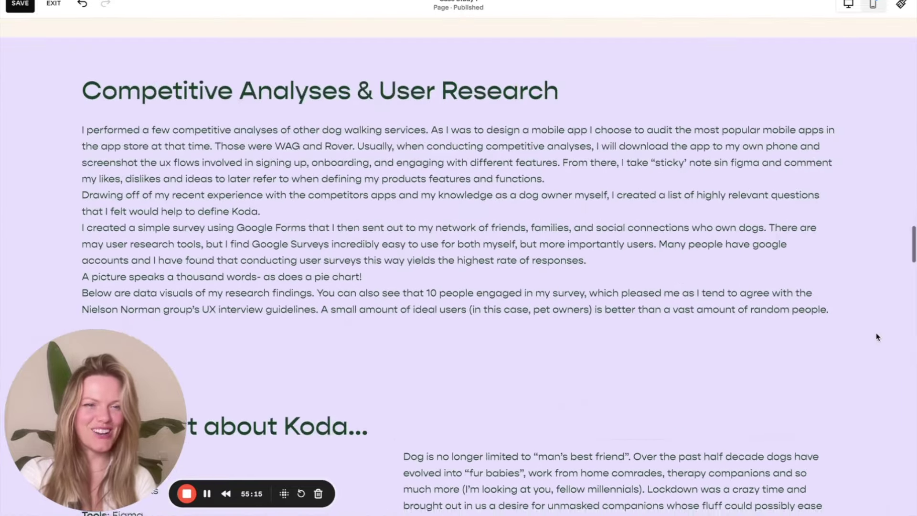
{"action": "left_click", "coordinate": [891, 271]}
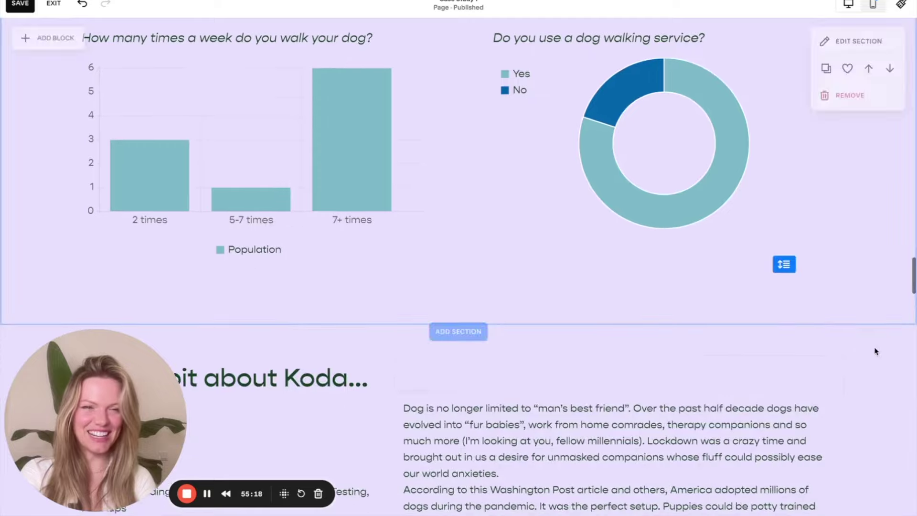
{"action": "left_click", "coordinate": [889, 372]}
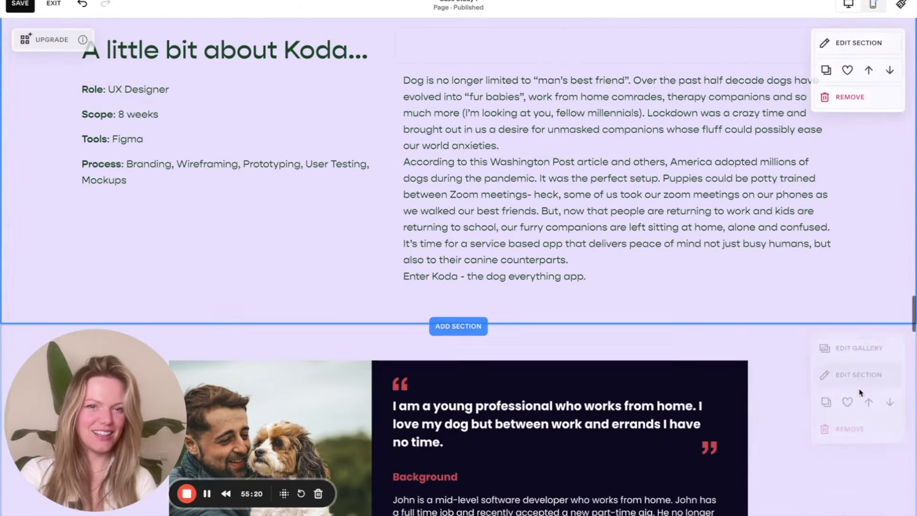
{"action": "left_click", "coordinate": [890, 73]}
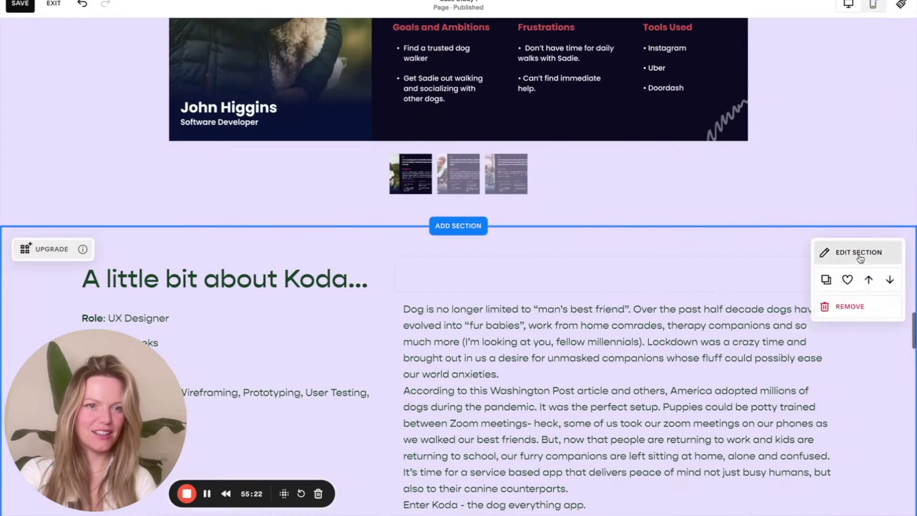
{"action": "left_click", "coordinate": [891, 280]}
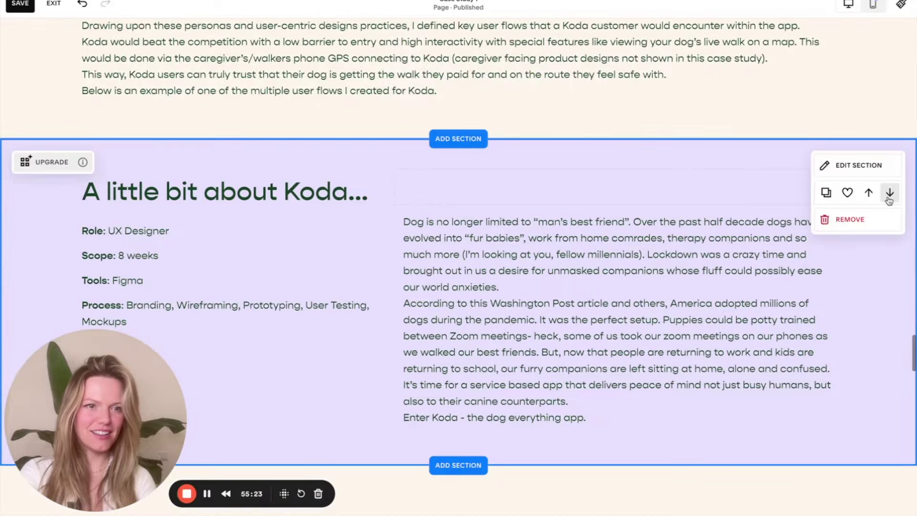
{"action": "left_click", "coordinate": [890, 200]}
{"action": "left_click", "coordinate": [892, 301]}
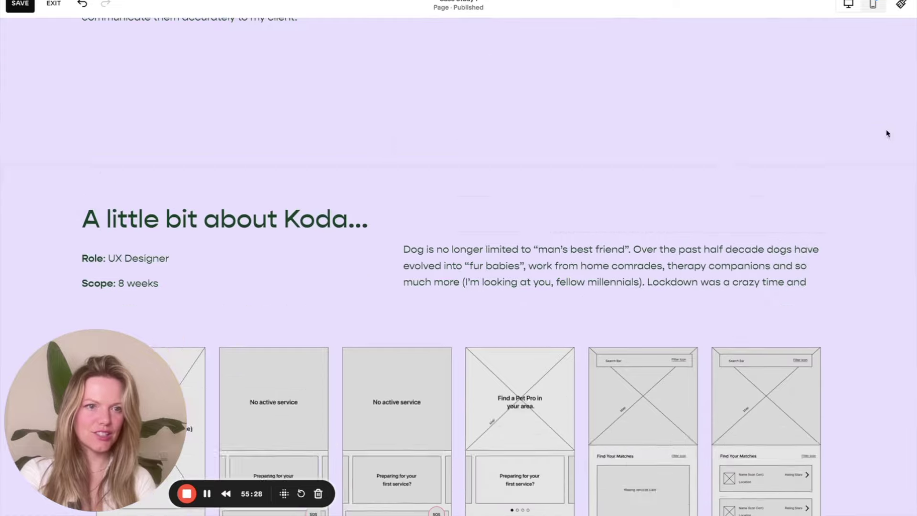
{"action": "left_click", "coordinate": [889, 164]}
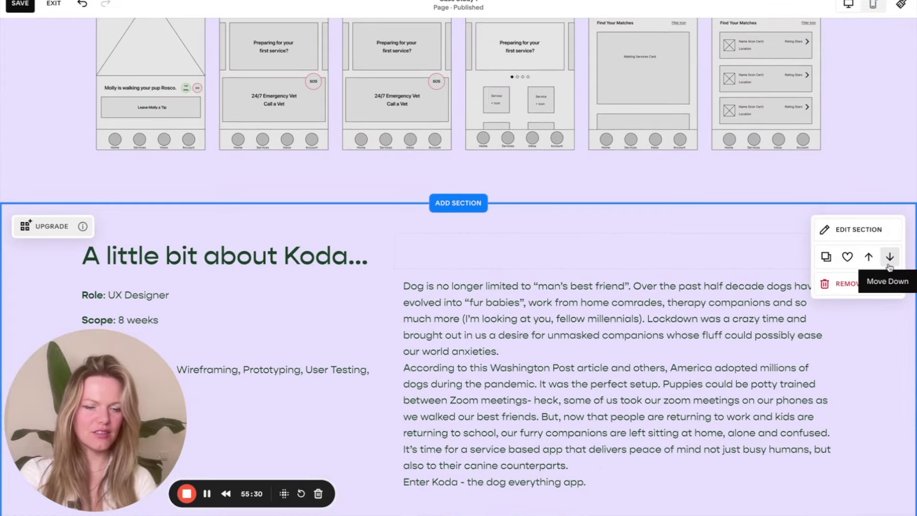
{"action": "left_click", "coordinate": [889, 262]}
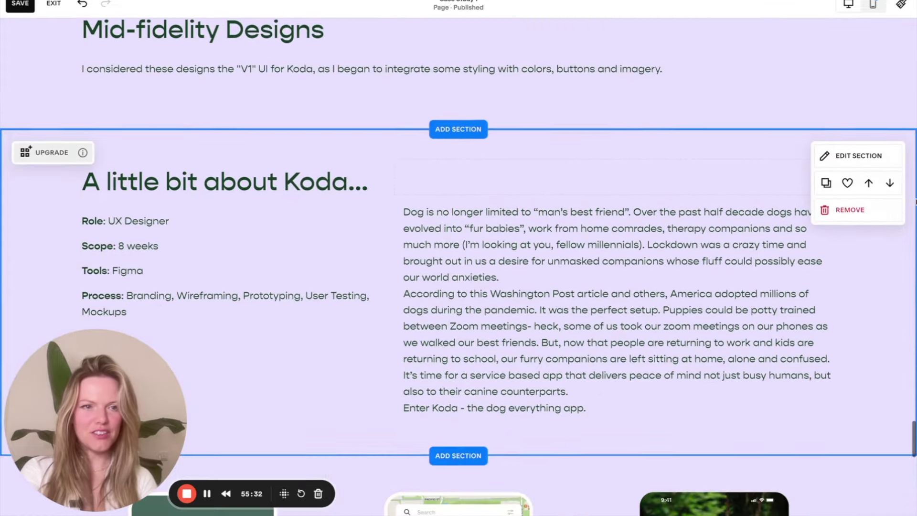
{"action": "left_click", "coordinate": [891, 185]}
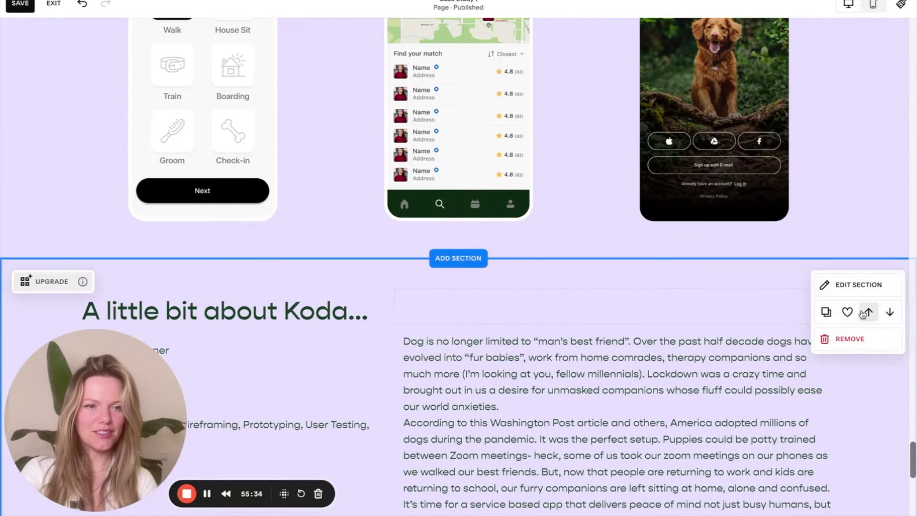
{"action": "left_click", "coordinate": [890, 312]}
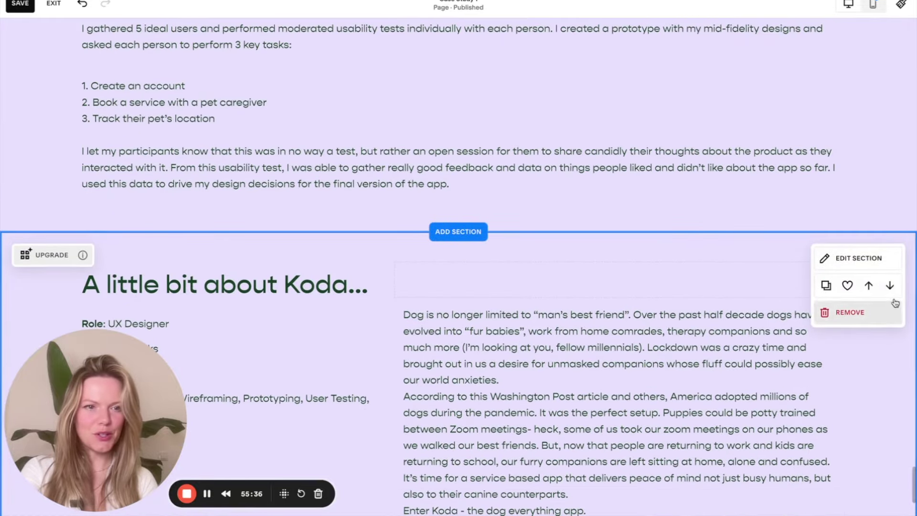
Replace the duplicated section's heading with the "Usability testing" heading copied from the section above
{"action": "scroll", "coordinate": [661, 239], "scroll_direction": "up", "scroll_amount": 2}
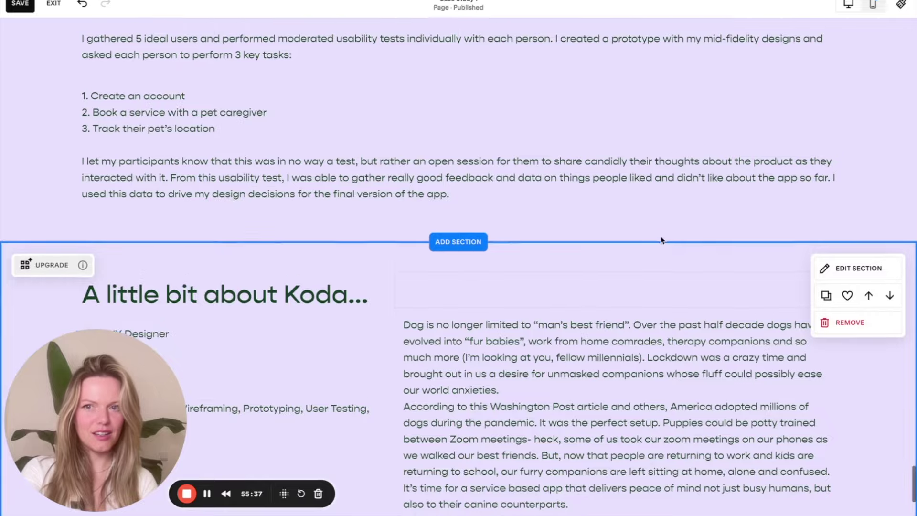
{"action": "scroll", "coordinate": [661, 236], "scroll_direction": "down", "scroll_amount": 3}
{"action": "scroll", "coordinate": [568, 200], "scroll_direction": "up", "scroll_amount": 3}
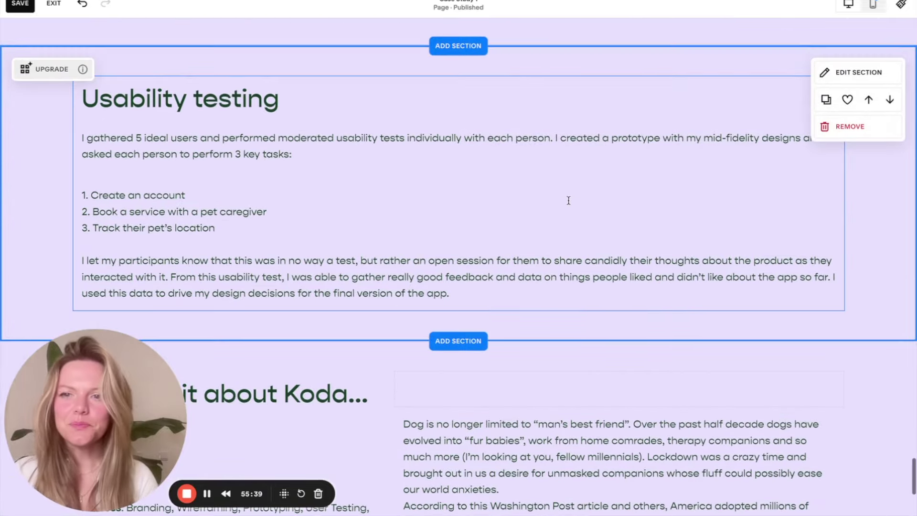
{"action": "left_click", "coordinate": [227, 112]}
{"action": "triple_click", "coordinate": [229, 109]}
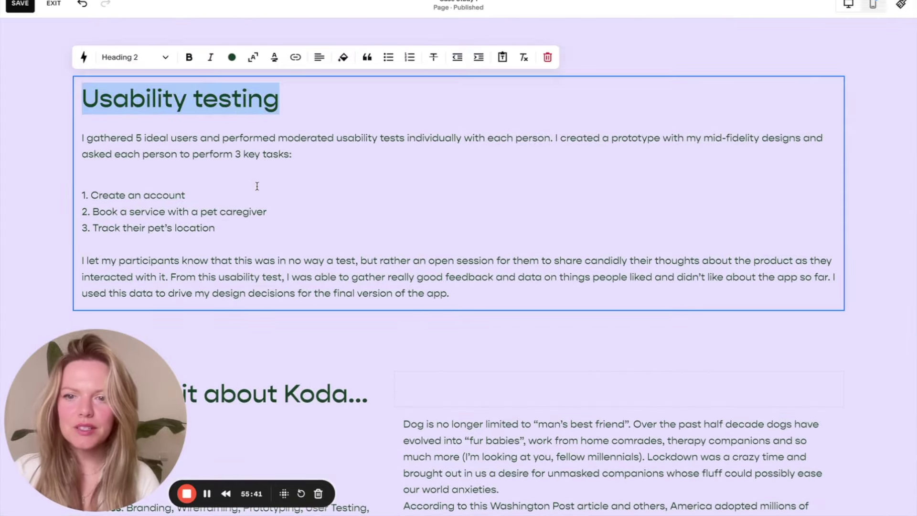
{"action": "key", "text": "ctrl+c"}
{"action": "scroll", "coordinate": [257, 186], "scroll_direction": "down", "scroll_amount": 5}
{"action": "triple_click", "coordinate": [235, 173]}
{"action": "key", "text": "ctrl+v"}
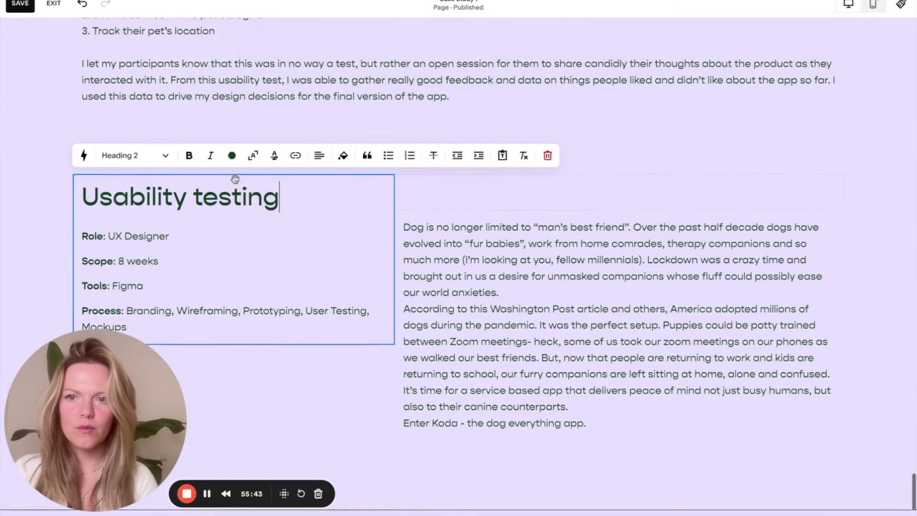
Replace the Role, Scope, Tools and Process lines in the duplicated section with the usability testing text from the section above
{"action": "scroll", "coordinate": [235, 179], "scroll_direction": "up", "scroll_amount": 4}
{"action": "left_click_drag", "start_coordinate": [458, 300], "coordinate": [47, 96]}
{"action": "scroll", "coordinate": [77, 99], "scroll_direction": "down", "scroll_amount": 4}
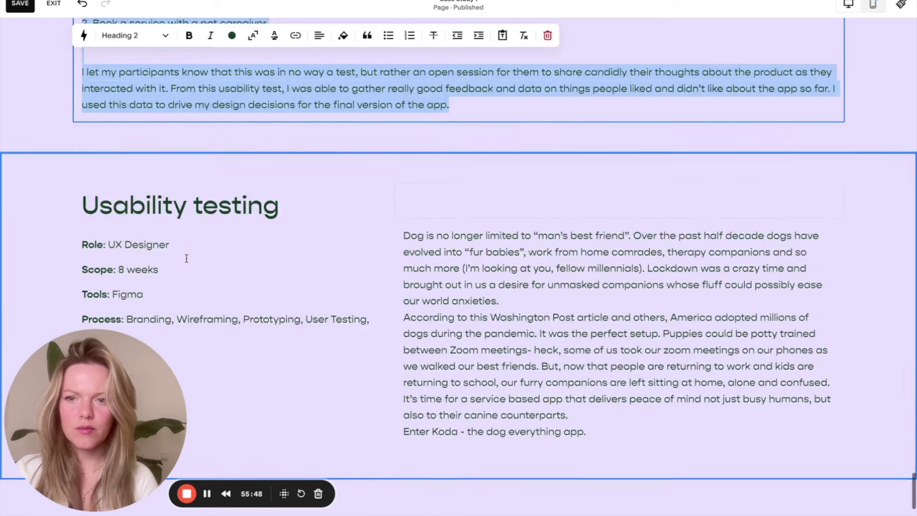
{"action": "left_click", "coordinate": [92, 244]}
{"action": "left_click_drag", "start_coordinate": [80, 244], "coordinate": [65, 207]}
{"action": "key", "text": "super+z"}
{"action": "key", "text": "ctrl+v"}
Add an image block above the duplicated section's "Dog is no longer limited" text and upload Frame 1086574.png from Downloads into it
{"action": "scroll", "coordinate": [144, 287], "scroll_direction": "down", "scroll_amount": 3}
{"action": "left_click", "coordinate": [471, 246]}
{"action": "scroll", "coordinate": [529, 245], "scroll_direction": "up", "scroll_amount": 3}
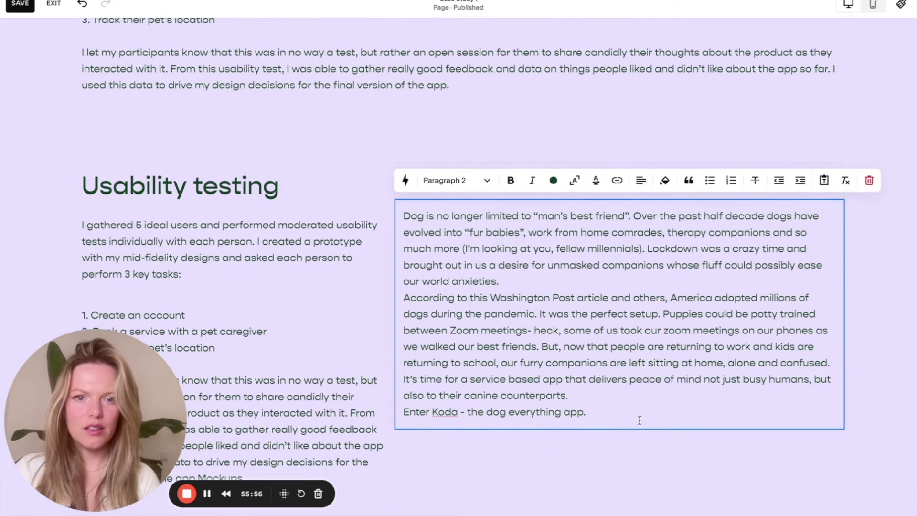
{"action": "left_click", "coordinate": [613, 450]}
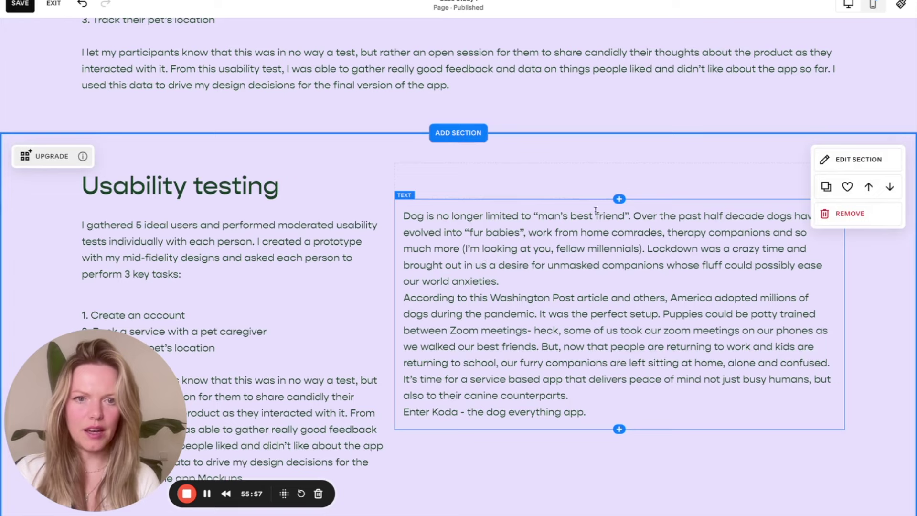
{"action": "left_click", "coordinate": [619, 199]}
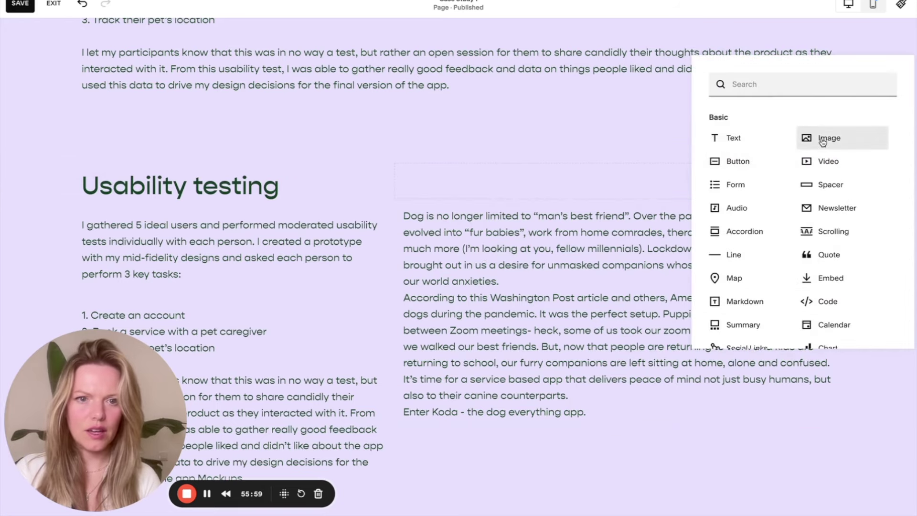
{"action": "left_click", "coordinate": [823, 139]}
{"action": "left_click", "coordinate": [820, 266]}
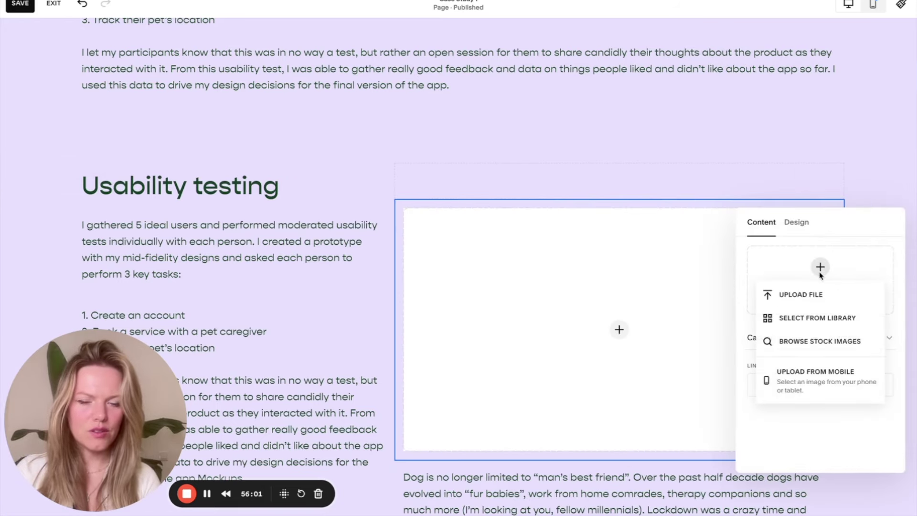
{"action": "left_click", "coordinate": [794, 295]}
{"action": "left_click", "coordinate": [425, 170]}
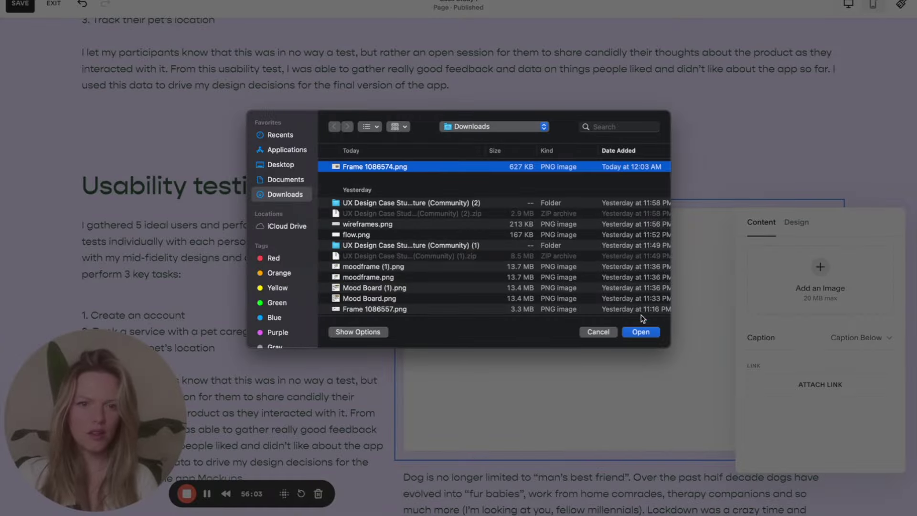
{"action": "left_click", "coordinate": [641, 333]}
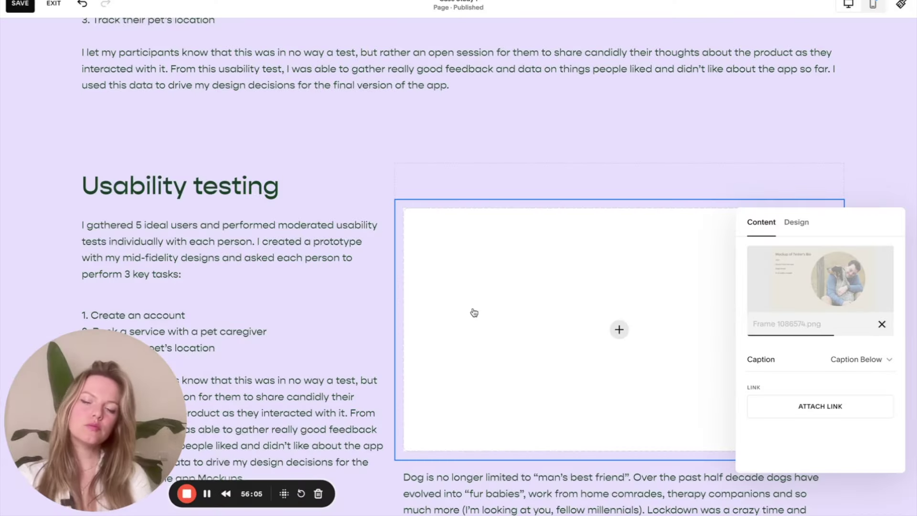
Set the caption of the tester bio image to Off
{"action": "scroll", "coordinate": [483, 322], "scroll_direction": "down", "scroll_amount": 4}
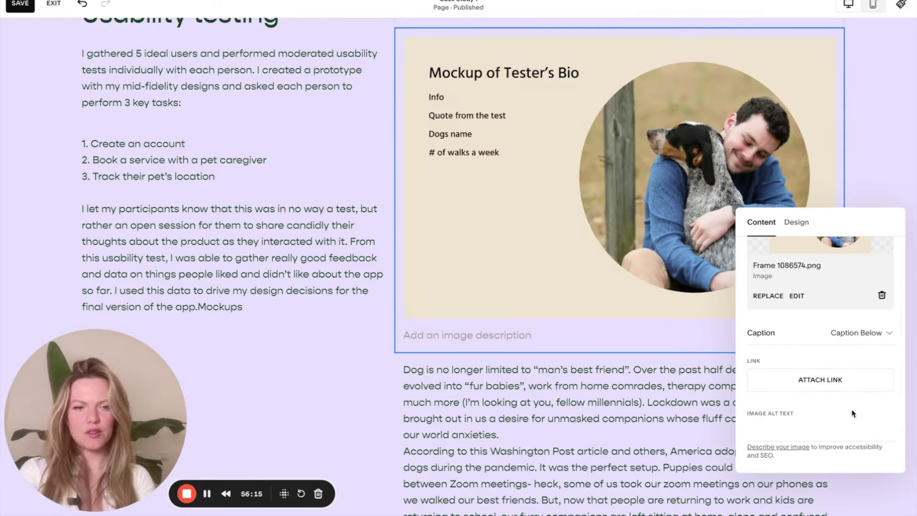
{"action": "left_click", "coordinate": [860, 343]}
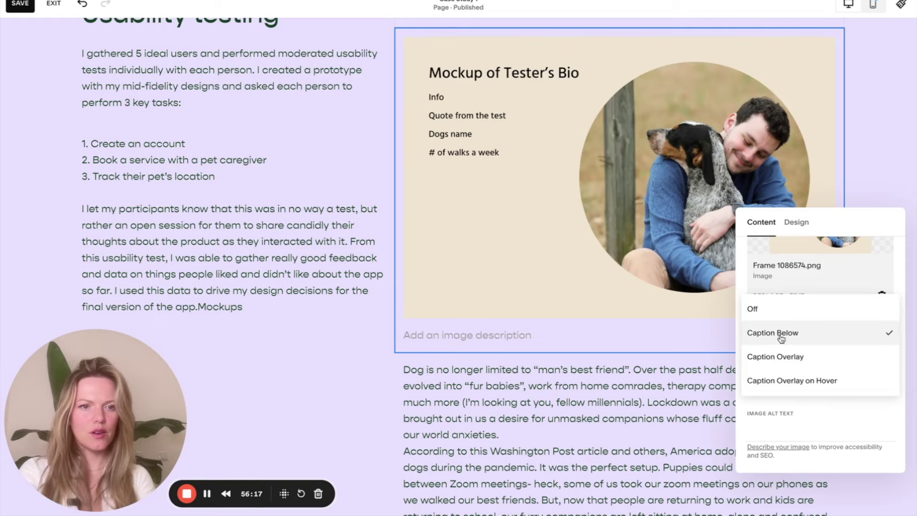
{"action": "left_click", "coordinate": [772, 312]}
Delete the Koda text block below the tester bio image and the leftover word "Mockups" after the usability testing text
{"action": "left_click", "coordinate": [529, 407]}
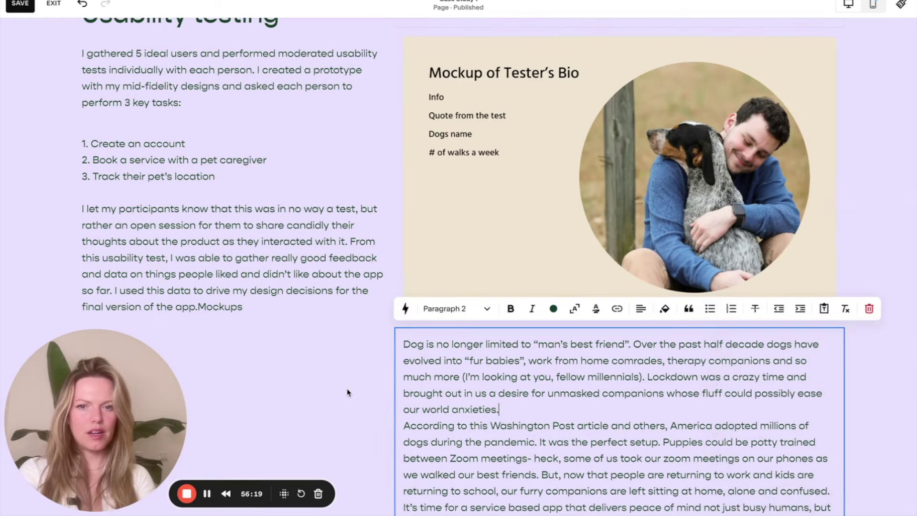
{"action": "left_click", "coordinate": [870, 309]}
{"action": "left_click", "coordinate": [523, 288]}
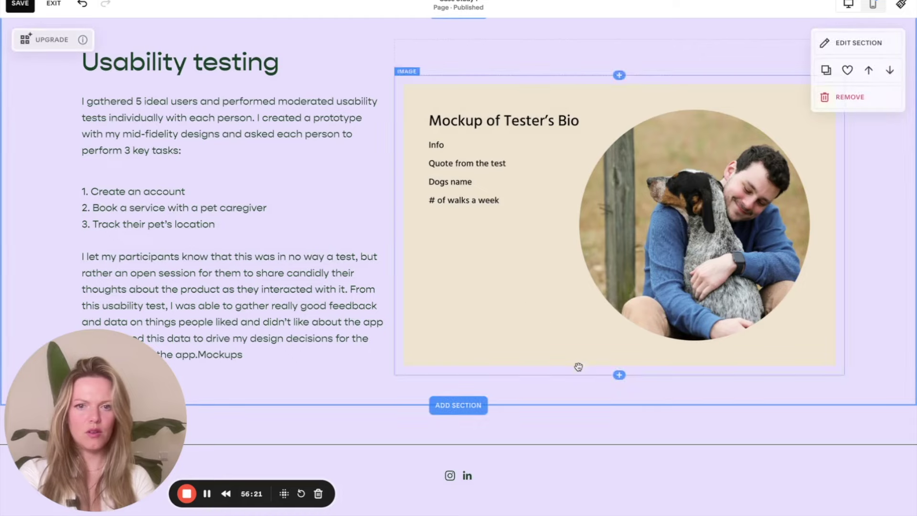
{"action": "left_click_drag", "start_coordinate": [249, 355], "coordinate": [196, 354]}
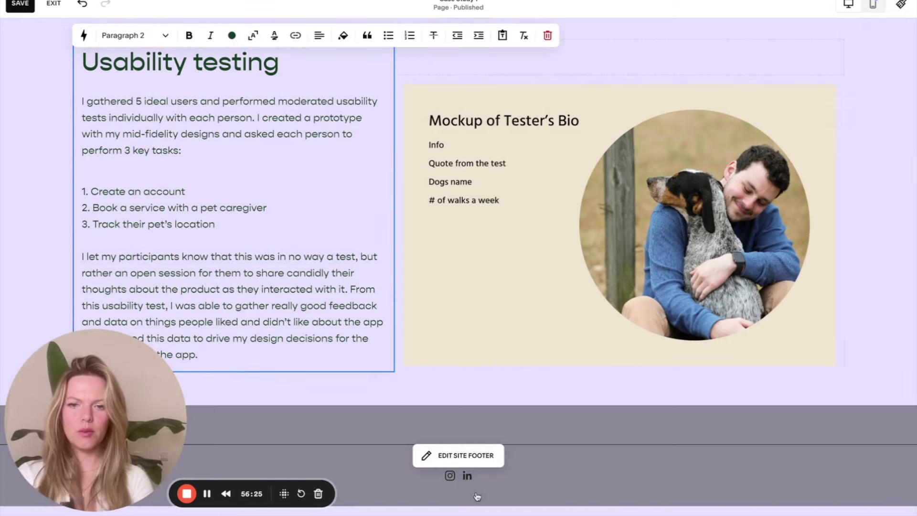
{"action": "left_click", "coordinate": [503, 367]}
{"action": "scroll", "coordinate": [499, 323], "scroll_direction": "up", "scroll_amount": 1}
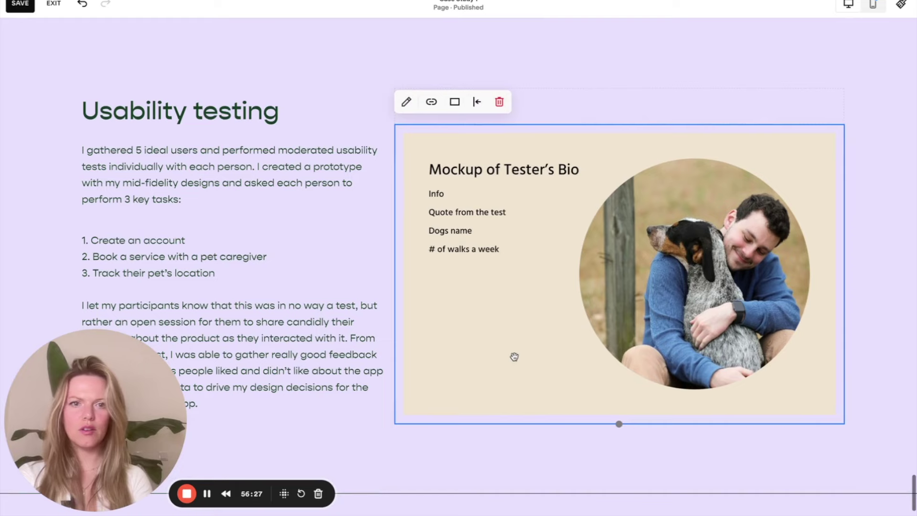
{"action": "scroll", "coordinate": [500, 276], "scroll_direction": "down", "scroll_amount": 2}
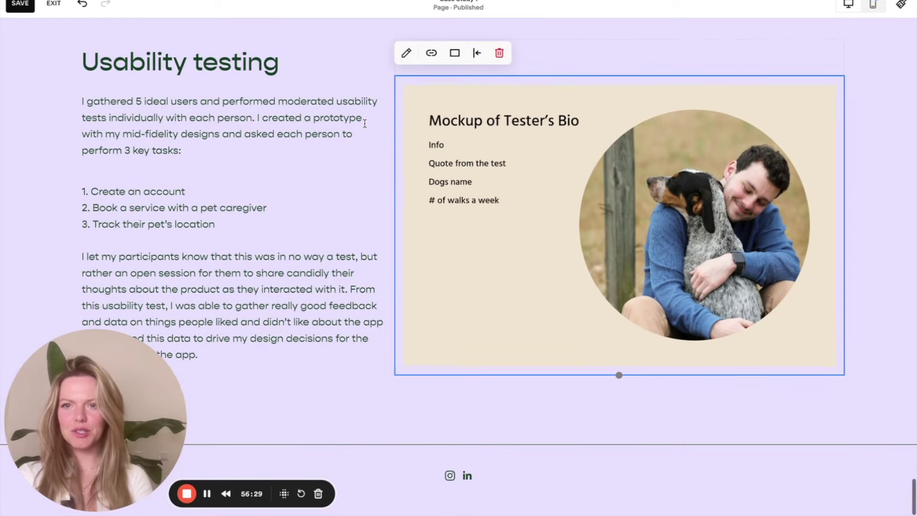
Switch to the Figma template and examine the Usability testing and Final Product sections and the mockup frames beside them
{"action": "left_click", "coordinate": [134, 1]}
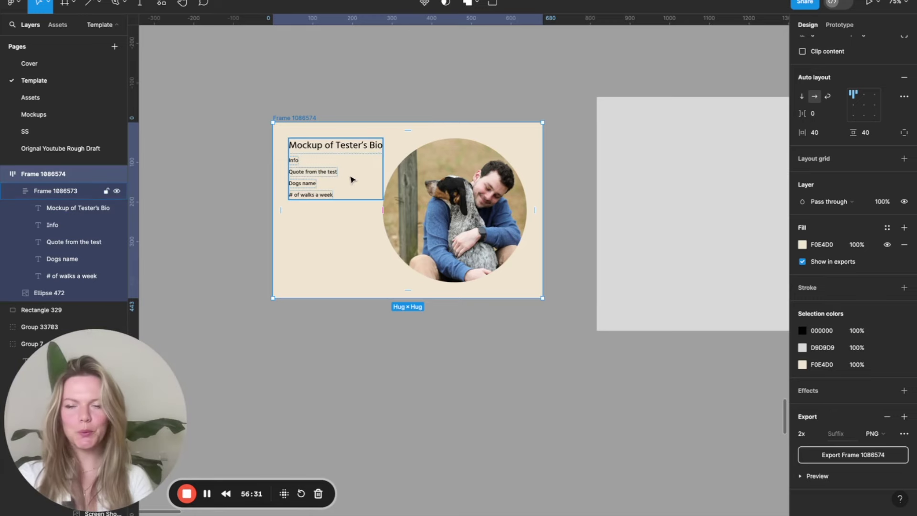
{"action": "scroll", "coordinate": [350, 179], "scroll_direction": "down", "scroll_amount": 5}
{"action": "scroll", "coordinate": [351, 179], "scroll_direction": "up", "scroll_amount": 5}
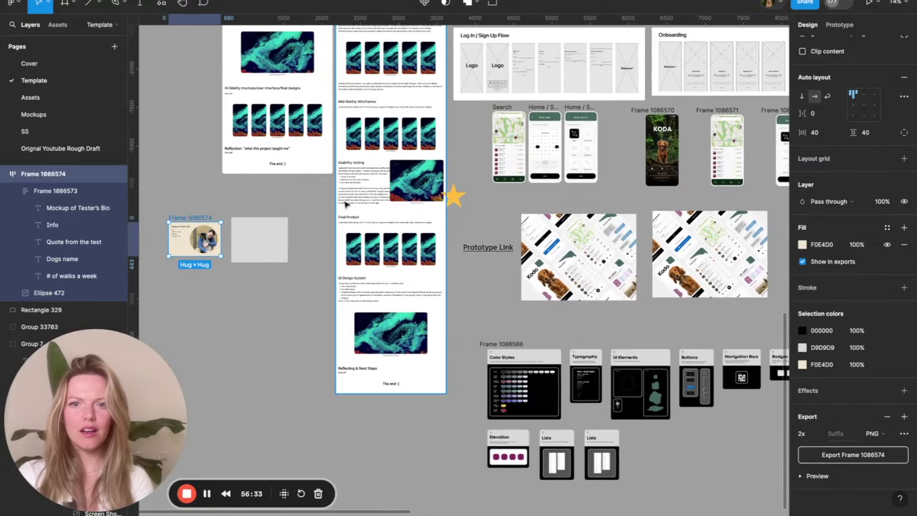
{"action": "scroll", "coordinate": [405, 271], "scroll_direction": "down", "scroll_amount": 3}
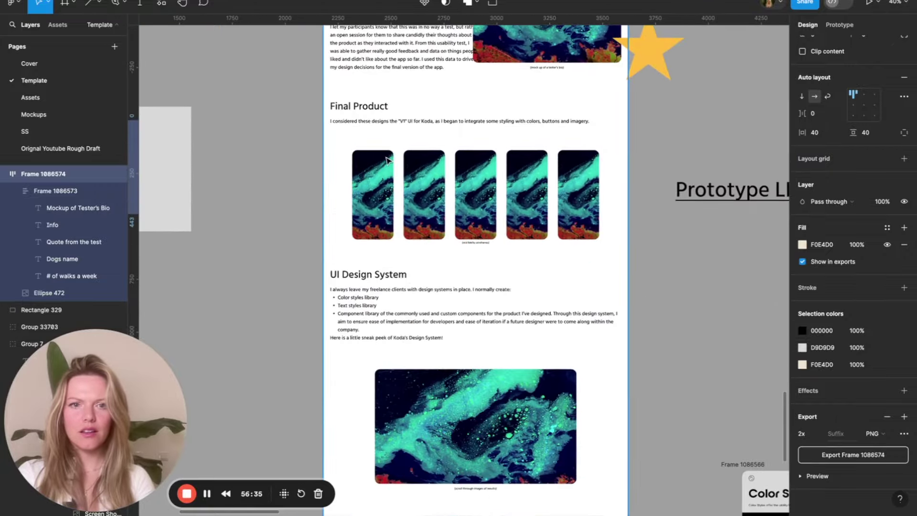
{"action": "scroll", "coordinate": [387, 160], "scroll_direction": "down", "scroll_amount": 5}
{"action": "scroll", "coordinate": [388, 160], "scroll_direction": "right", "scroll_amount": 3}
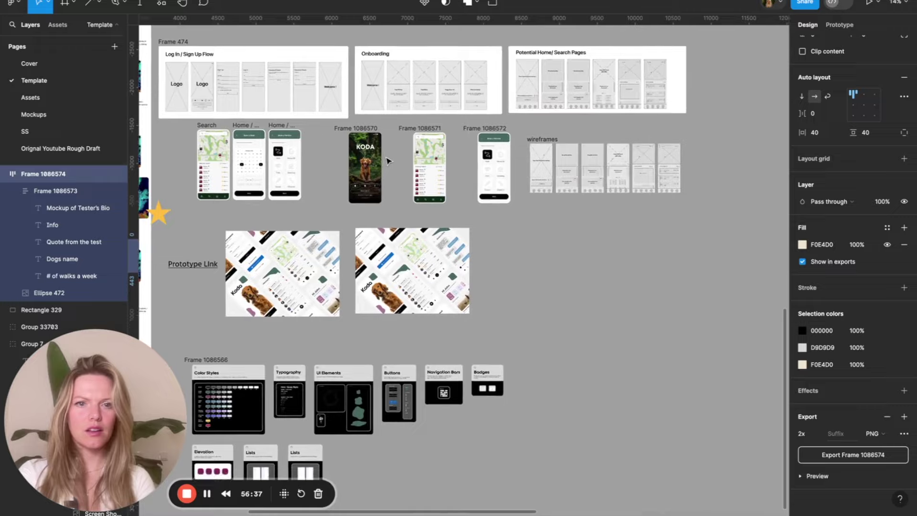
{"action": "scroll", "coordinate": [387, 160], "scroll_direction": "down", "scroll_amount": 2}
{"action": "scroll", "coordinate": [388, 160], "scroll_direction": "left", "scroll_amount": 5}
{"action": "scroll", "coordinate": [397, 153], "scroll_direction": "up", "scroll_amount": 2}
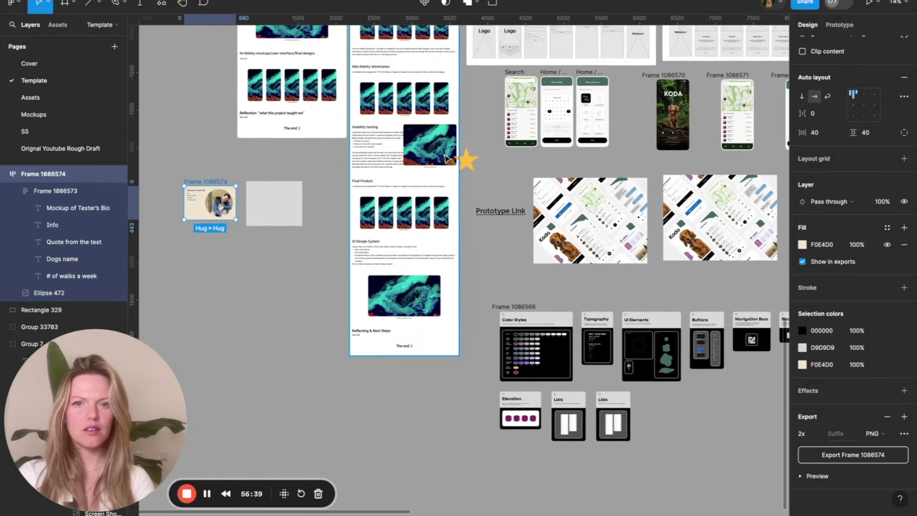
{"action": "scroll", "coordinate": [405, 146], "scroll_direction": "up", "scroll_amount": 5}
{"action": "scroll", "coordinate": [405, 146], "scroll_direction": "left", "scroll_amount": 3}
{"action": "scroll", "coordinate": [382, 119], "scroll_direction": "down", "scroll_amount": 2}
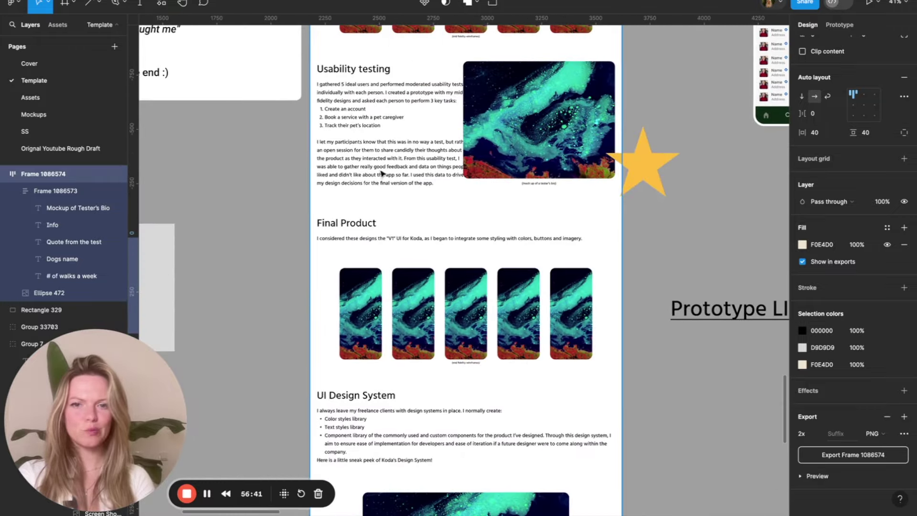
{"action": "scroll", "coordinate": [400, 137], "scroll_direction": "up", "scroll_amount": 3}
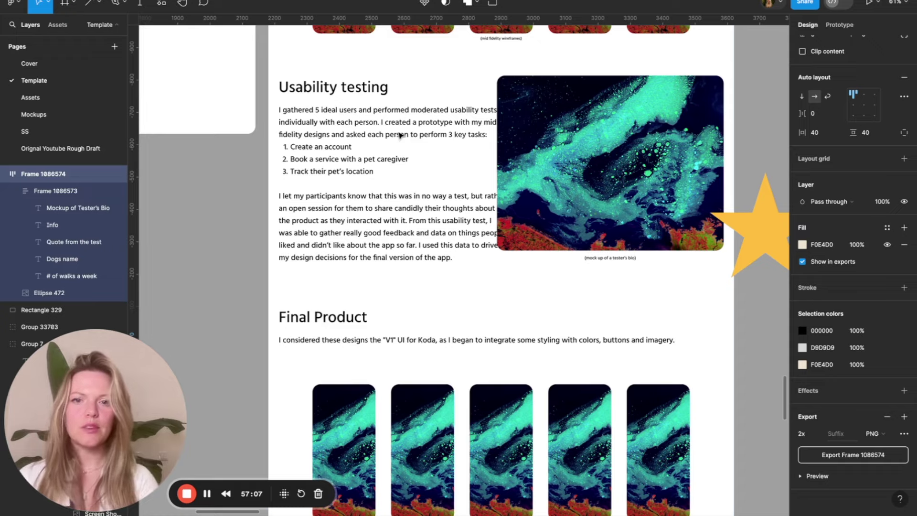
{"action": "scroll", "coordinate": [513, 319], "scroll_direction": "down", "scroll_amount": 5}
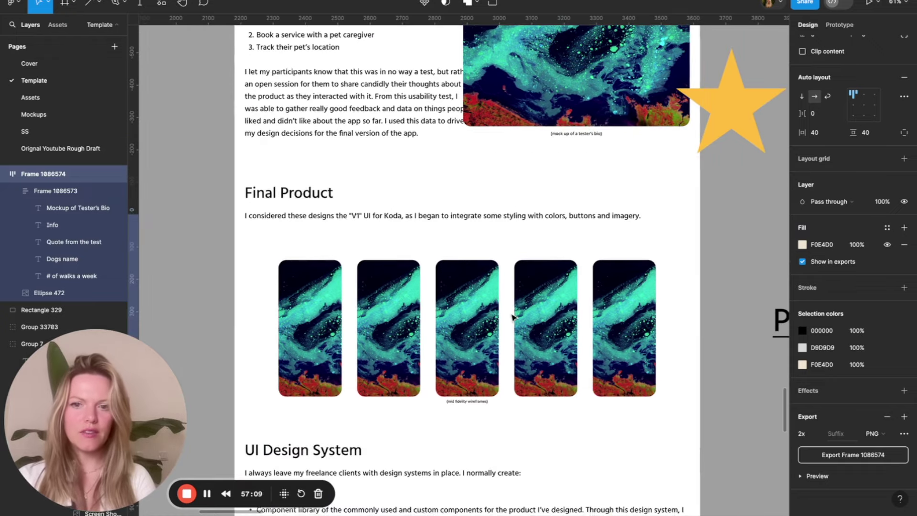
Copy the "Final Product" heading from the Figma template and switch back to Squarespace
{"action": "left_click", "coordinate": [311, 195]}
{"action": "double_click", "coordinate": [310, 194]}
{"action": "key", "text": "super+c"}
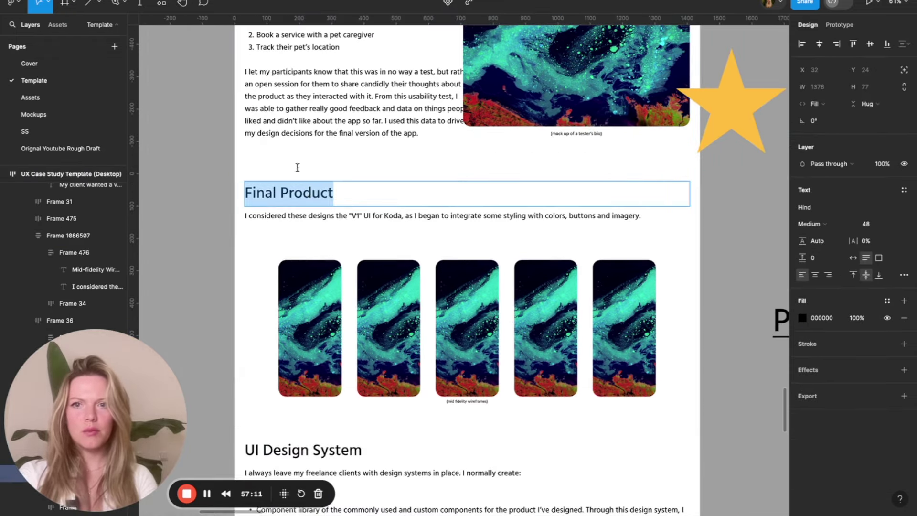
{"action": "key", "text": "super+Tab"}
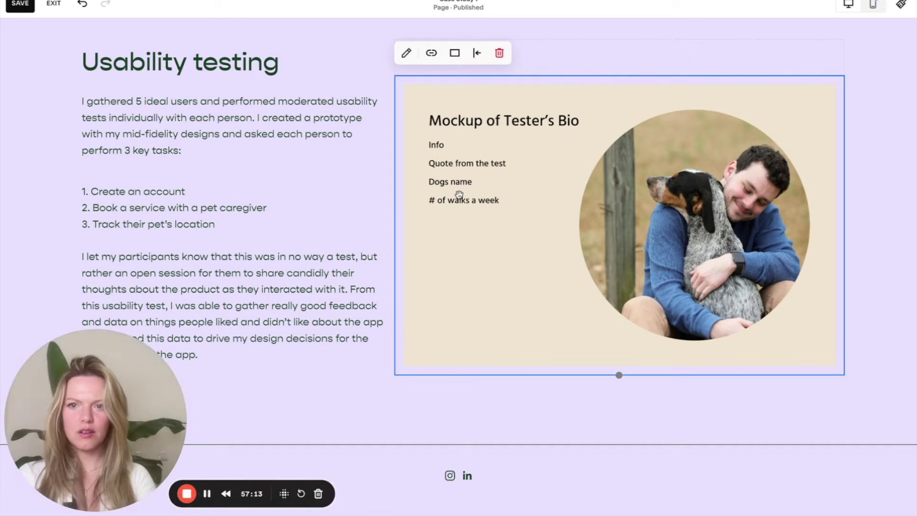
Move the full-width Usability testing section below the two-column one and replace its heading with "Final Product"
{"action": "scroll", "coordinate": [459, 195], "scroll_direction": "up", "scroll_amount": 7}
{"action": "mouse_move", "coordinate": [868, 108]}
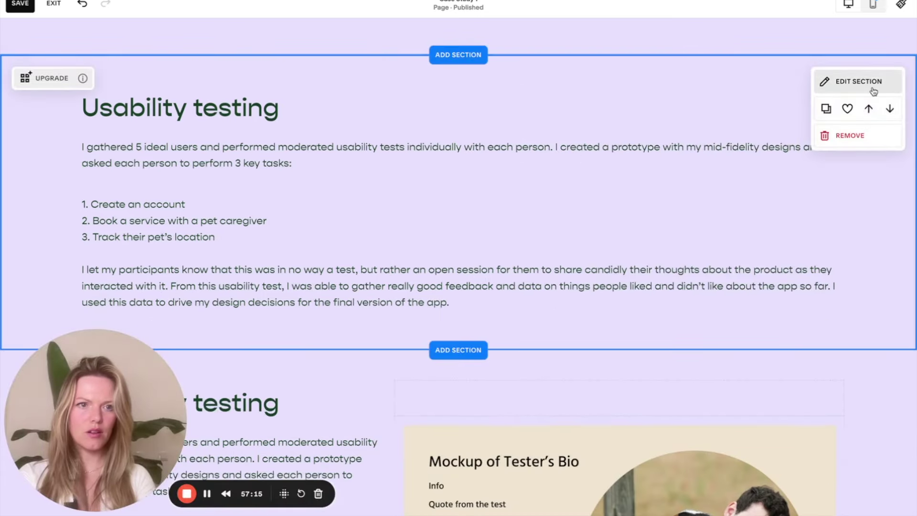
{"action": "left_click", "coordinate": [891, 110]}
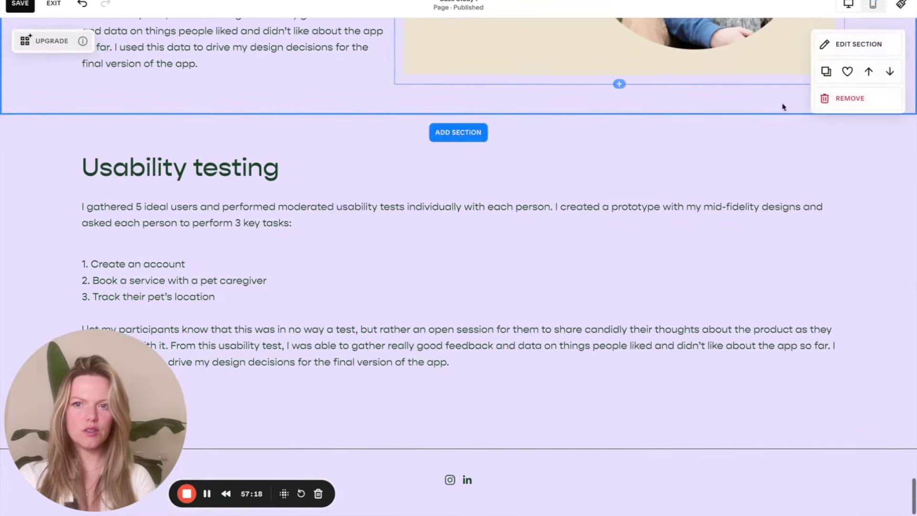
{"action": "triple_click", "coordinate": [258, 172]}
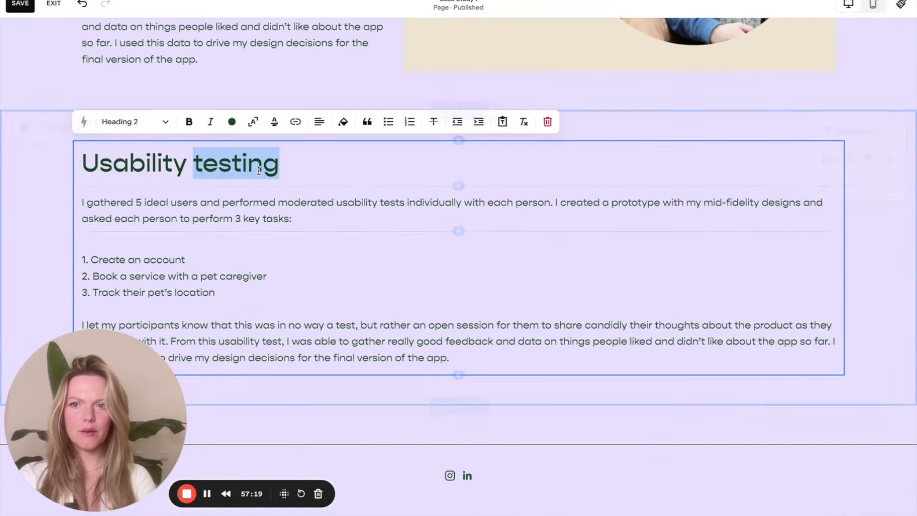
{"action": "key", "text": "super+v"}
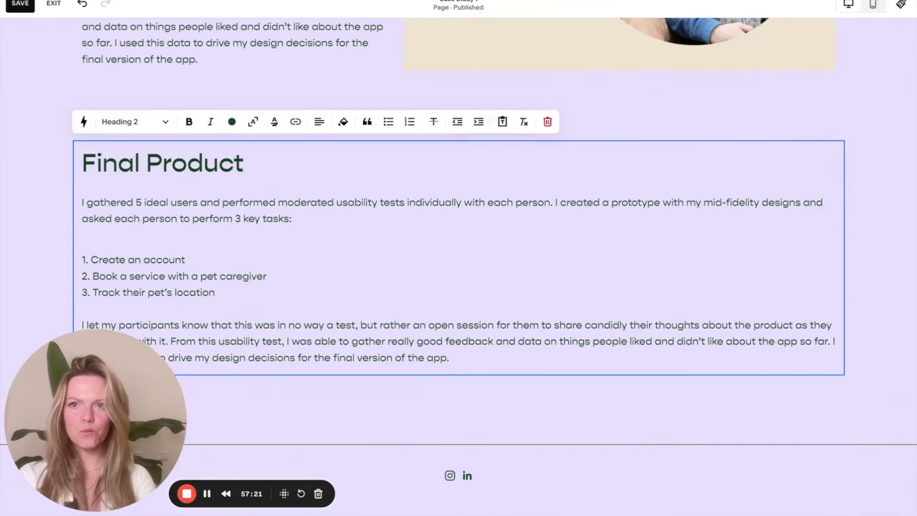
Switch to Figma, copy the sentence about the "V1" UI for Koda under Final Product, and return to Squarespace
{"action": "key", "text": "ctrl+Tab"}
{"action": "double_click", "coordinate": [358, 216]}
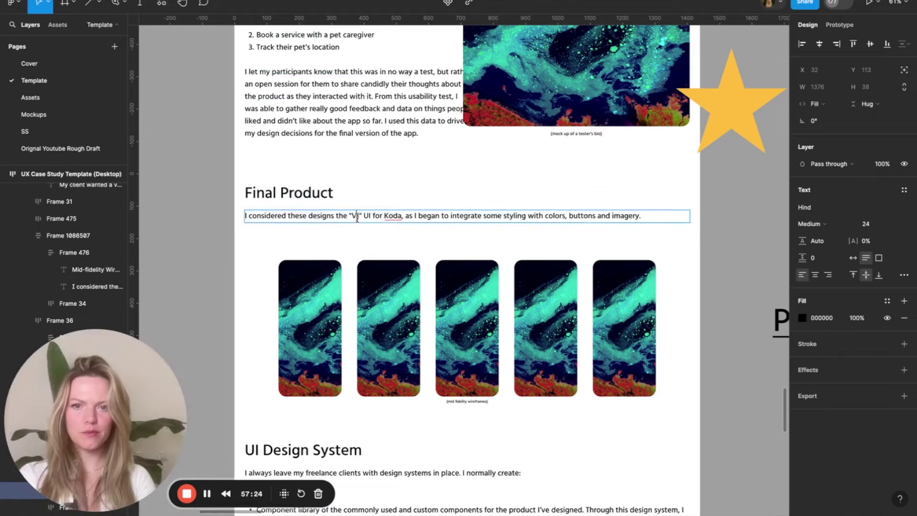
{"action": "key", "text": "ctrl+c"}
{"action": "key", "text": "alt+Tab"}
Replace all the usability testing body text under the Final Product heading with the copied "V1" UI sentence
{"action": "triple_click", "coordinate": [309, 329]}
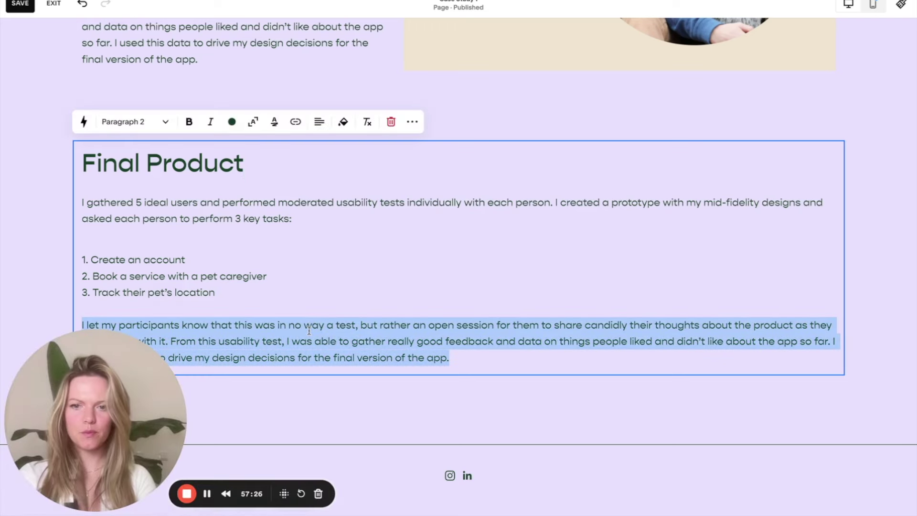
{"action": "left_click", "coordinate": [471, 348]}
{"action": "left_click_drag", "start_coordinate": [471, 367], "coordinate": [590, 379]}
{"action": "left_click", "coordinate": [93, 216]}
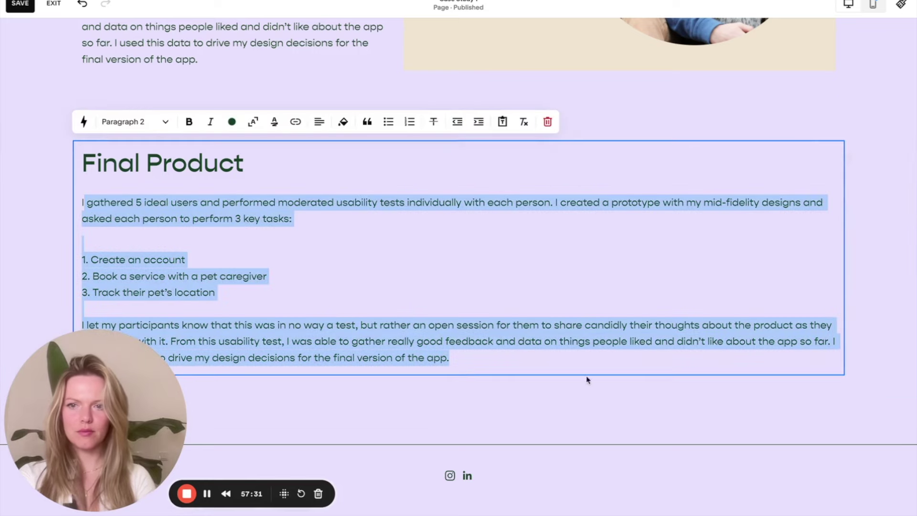
{"action": "key", "text": "ctrl+v"}
{"action": "left_click_drag", "start_coordinate": [137, 415], "coordinate": [164, 191]}
{"action": "left_click_drag", "start_coordinate": [90, 347], "coordinate": [87, 348]}
{"action": "key", "text": "BackSpace"}
{"action": "key", "text": "BackSpace"}
{"action": "left_click", "coordinate": [308, 176]}
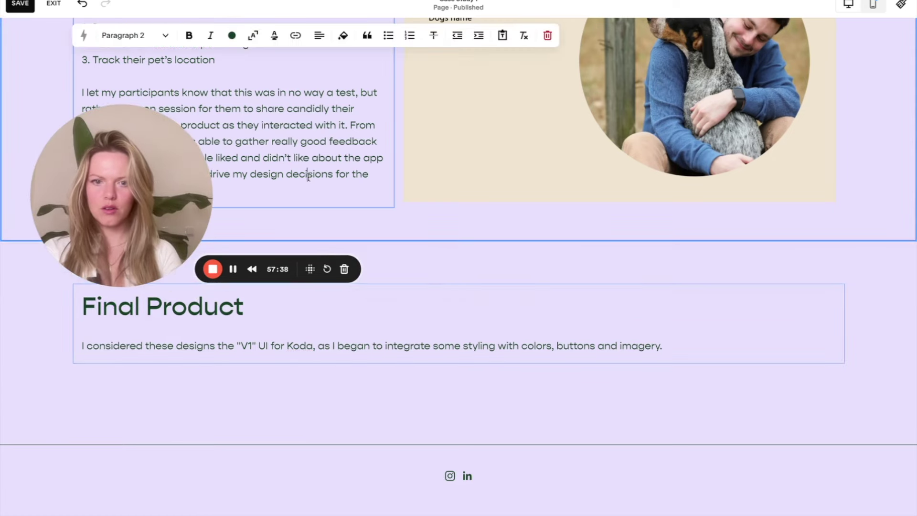
{"action": "left_click", "coordinate": [156, 193]}
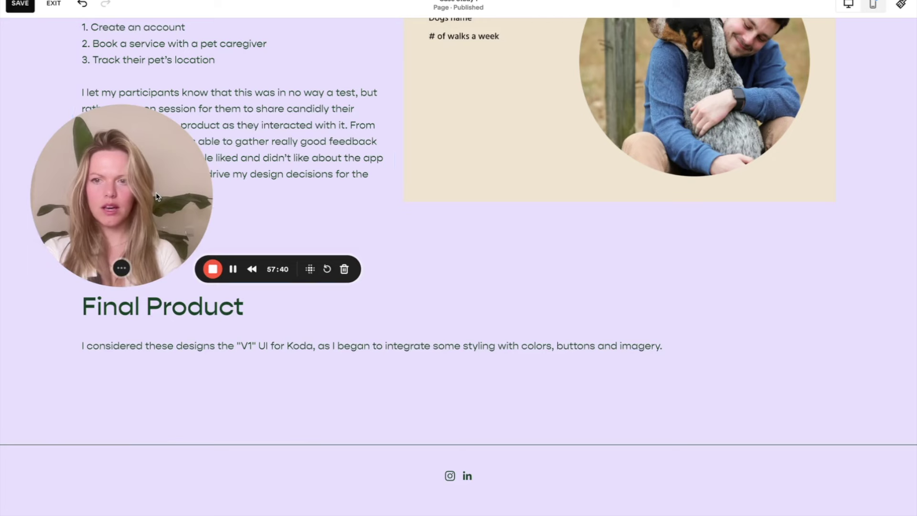
{"action": "left_click_drag", "start_coordinate": [157, 196], "coordinate": [104, 421]}
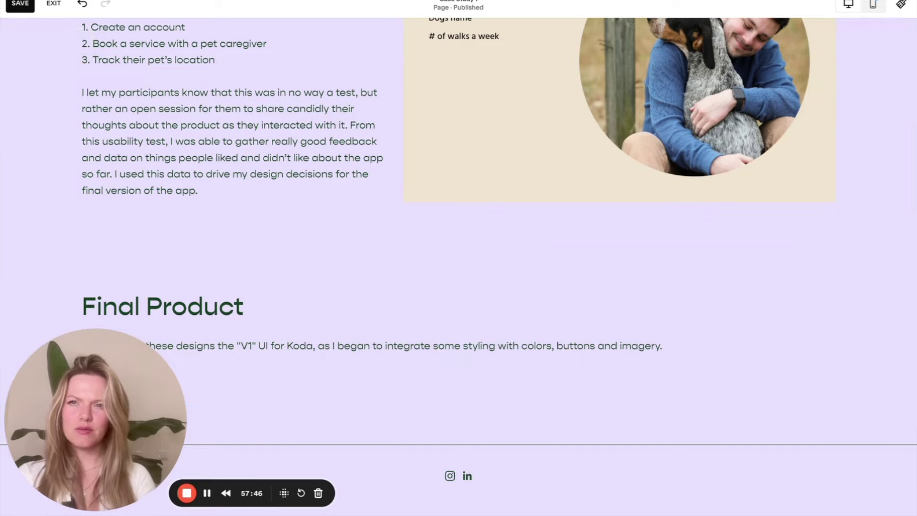
Switch to Figma, select the URL behind the Prototype Link text beside the template to copy it, and return to Squarespace
{"action": "key", "text": "ctrl+Tab"}
{"action": "scroll", "coordinate": [439, 248], "scroll_direction": "down", "scroll_amount": 4}
{"action": "scroll", "coordinate": [438, 248], "scroll_direction": "up", "scroll_amount": 1}
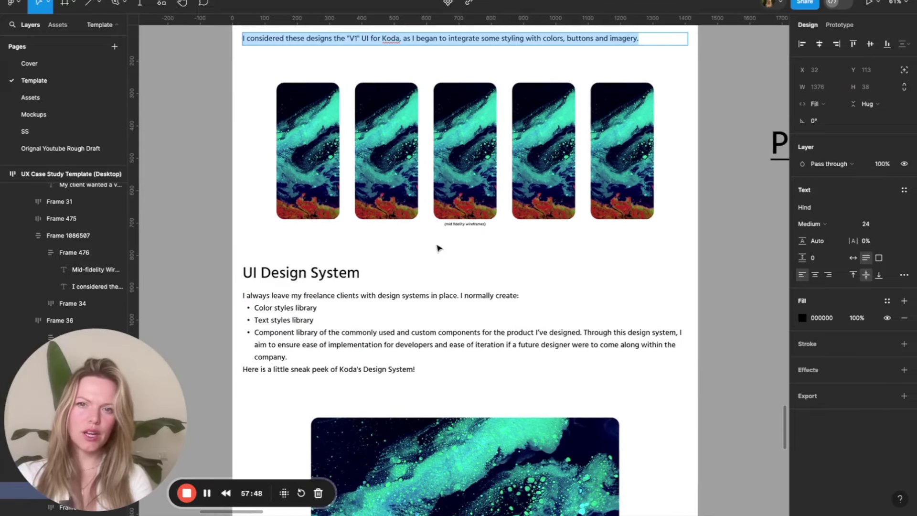
{"action": "scroll", "coordinate": [397, 170], "scroll_direction": "up", "scroll_amount": 2}
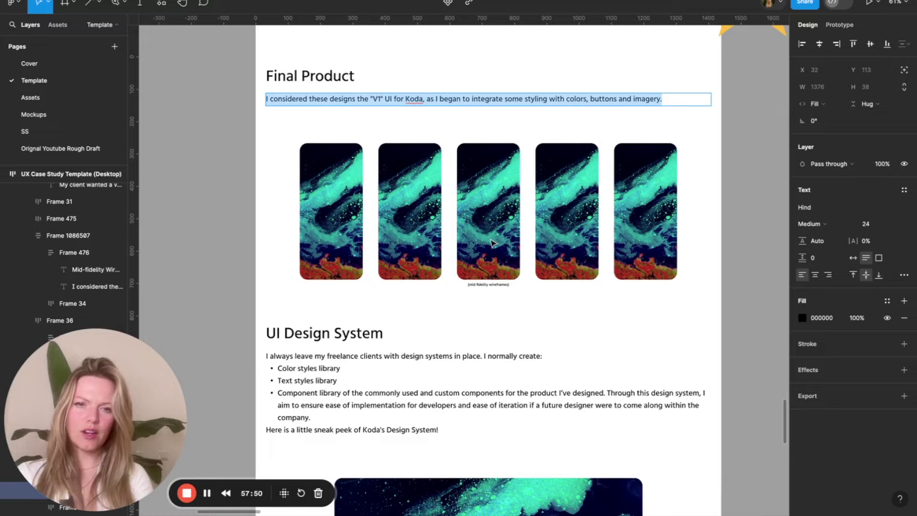
{"action": "scroll", "coordinate": [493, 243], "scroll_direction": "down", "scroll_amount": 5}
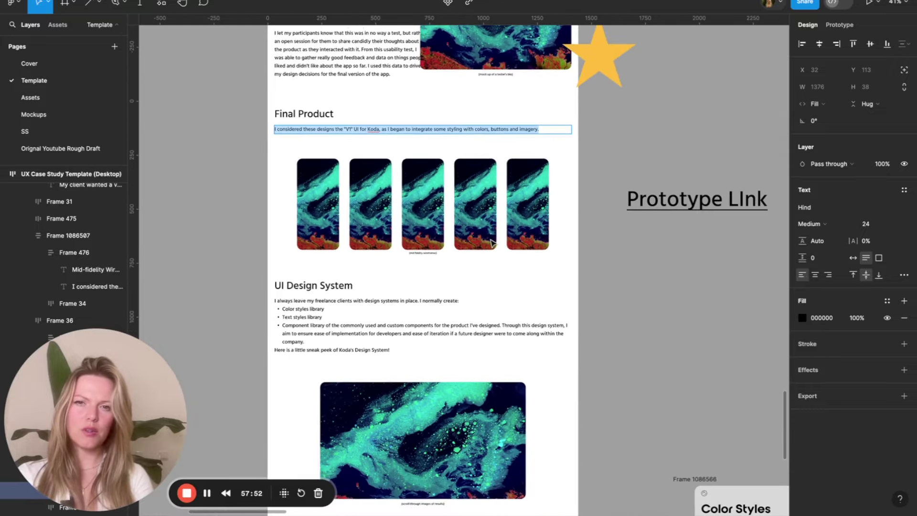
{"action": "scroll", "coordinate": [625, 247], "scroll_direction": "right", "scroll_amount": 5}
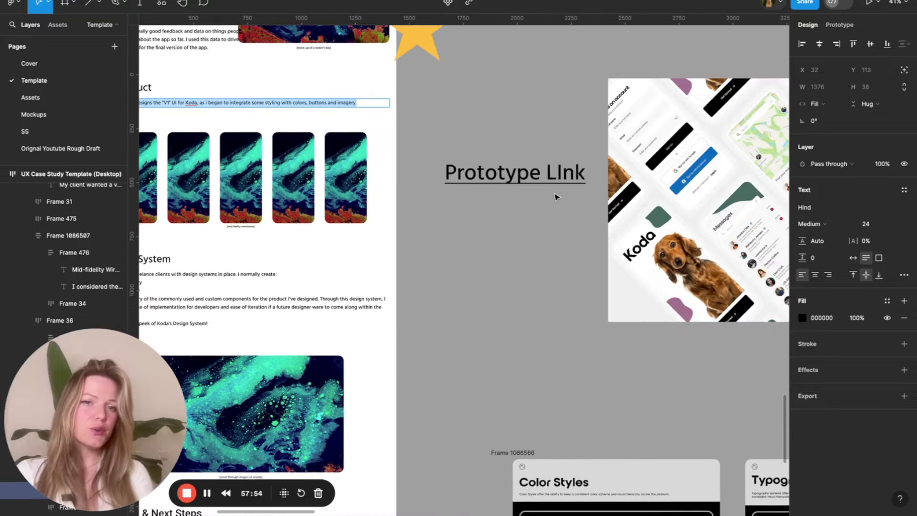
{"action": "mouse_move", "coordinate": [542, 173]}
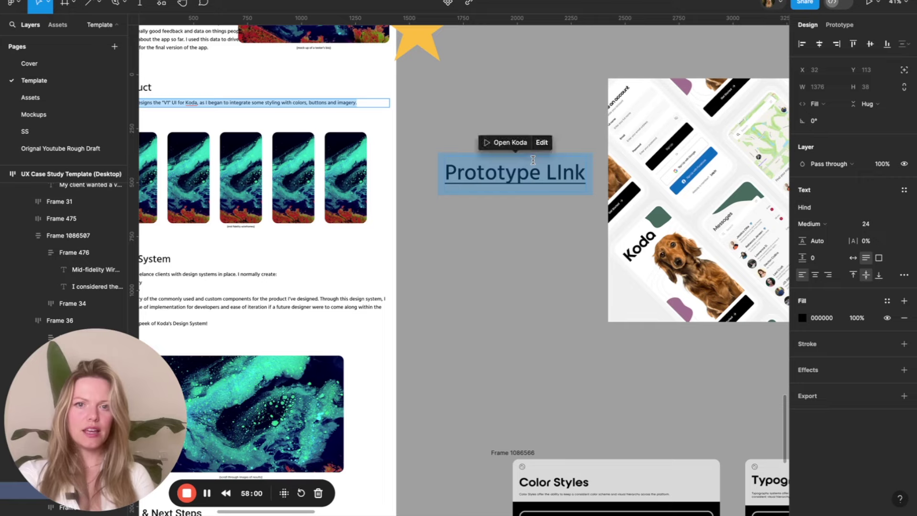
{"action": "left_click", "coordinate": [542, 143]}
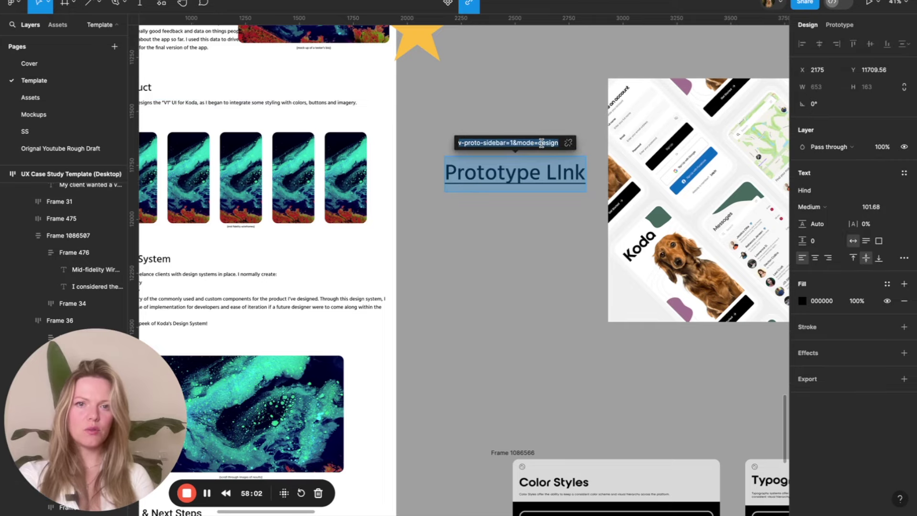
{"action": "key", "text": "ctrl+Tab"}
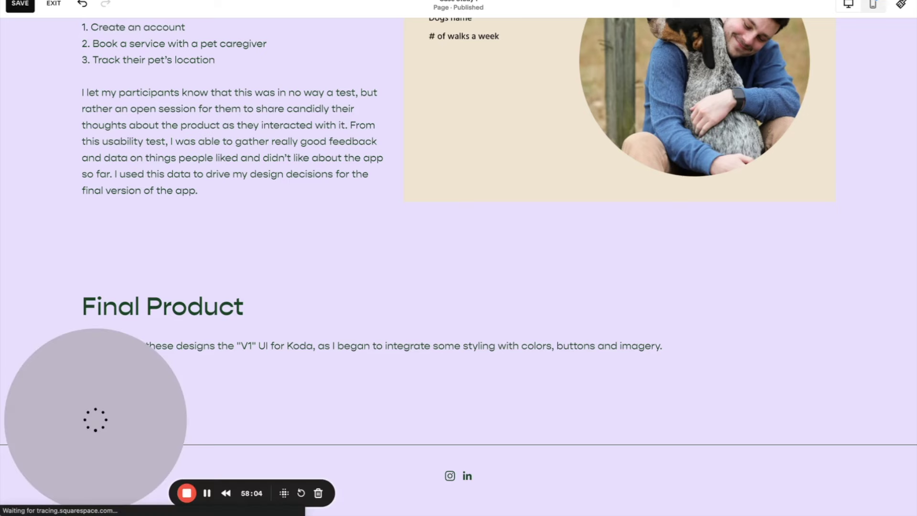
Add a video section with a centred heading and paragraph above one video, directly below the Final Product section
{"action": "mouse_move", "coordinate": [464, 374]}
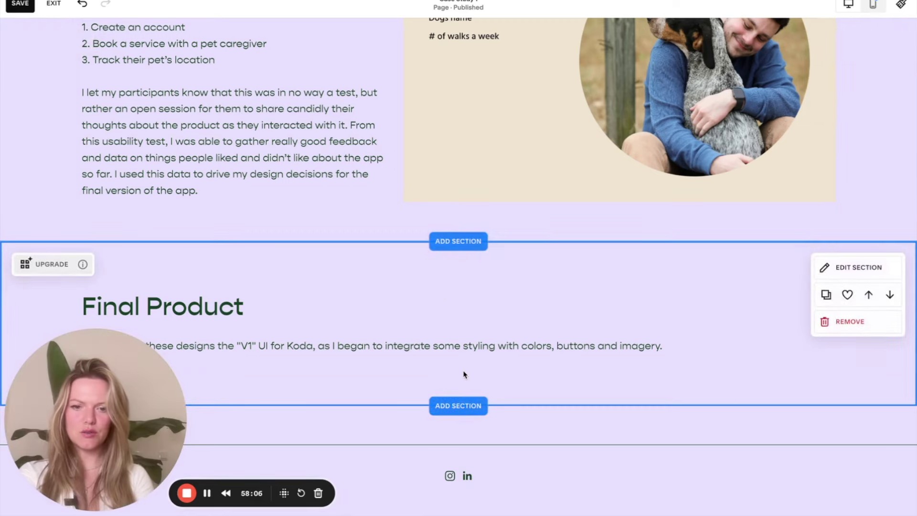
{"action": "left_click", "coordinate": [458, 406]}
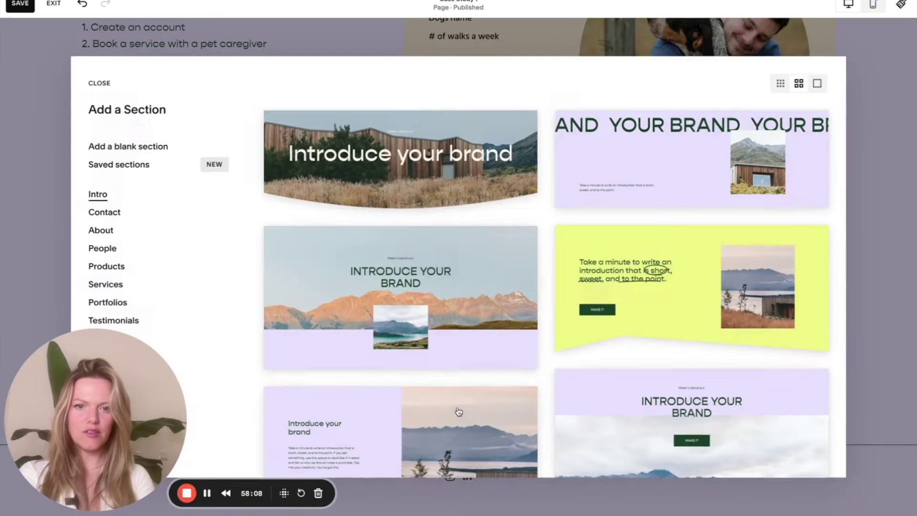
{"action": "scroll", "coordinate": [161, 267], "scroll_direction": "down", "scroll_amount": 3}
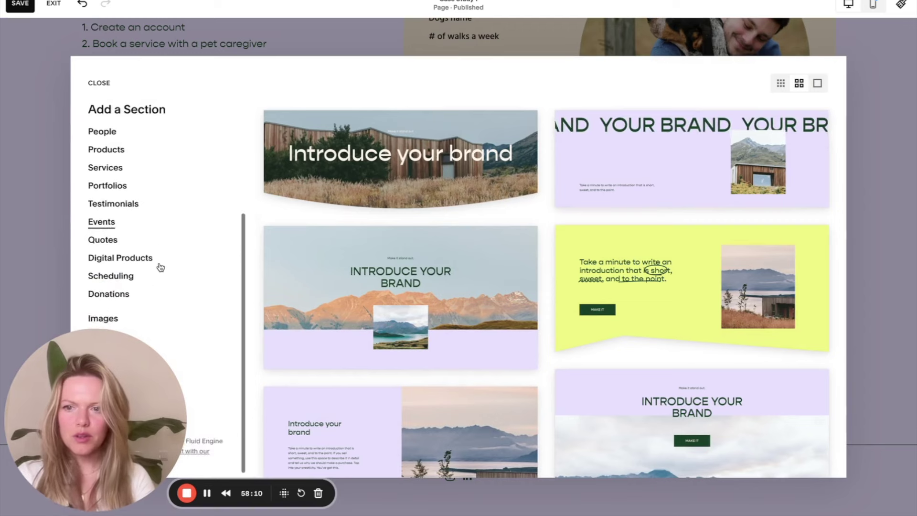
{"action": "left_click", "coordinate": [102, 331]}
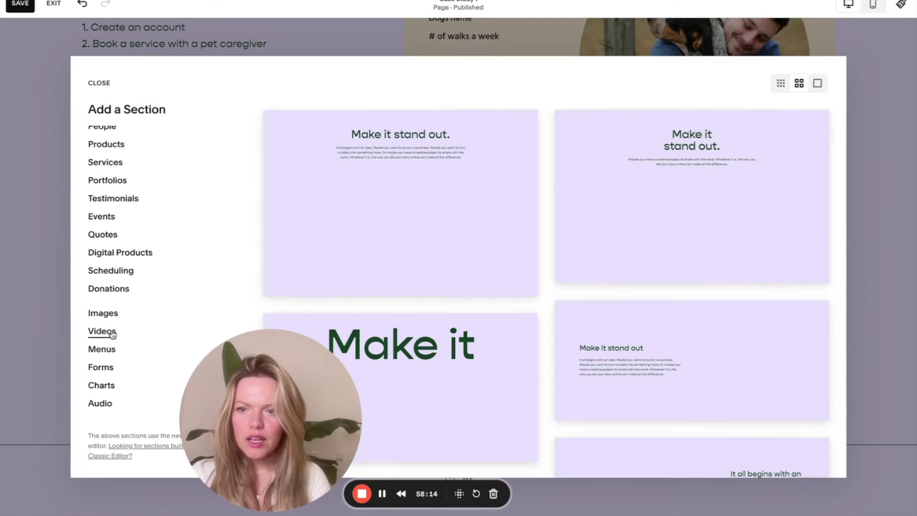
{"action": "left_click_drag", "start_coordinate": [315, 405], "coordinate": [154, 400]}
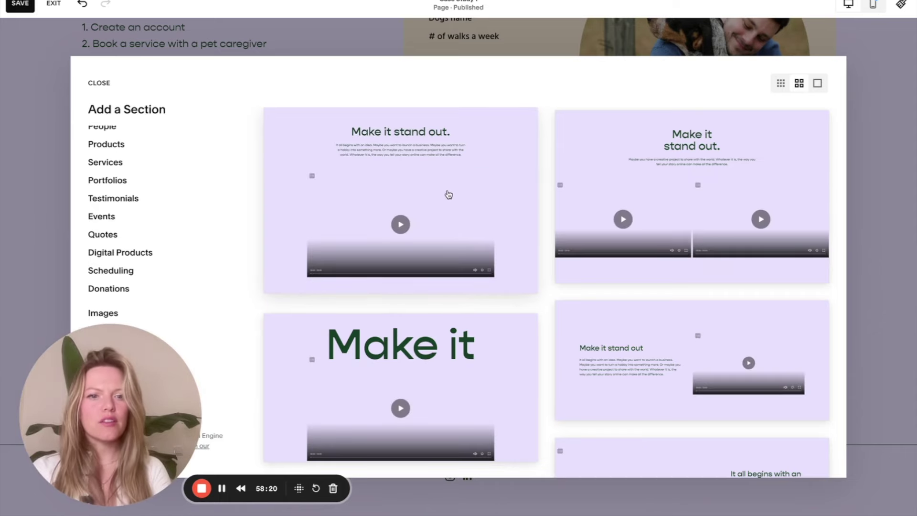
{"action": "scroll", "coordinate": [447, 205], "scroll_direction": "down", "scroll_amount": 5}
{"action": "scroll", "coordinate": [447, 210], "scroll_direction": "up", "scroll_amount": 5}
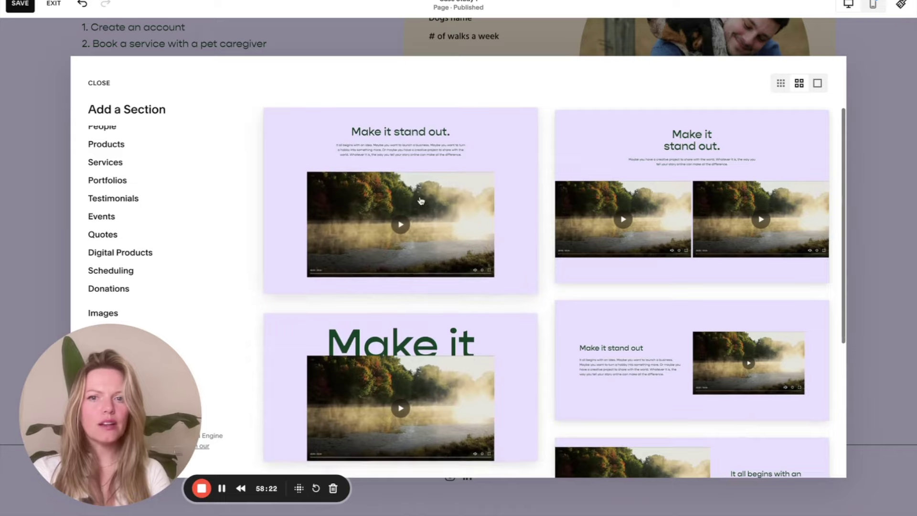
{"action": "left_click", "coordinate": [421, 207]}
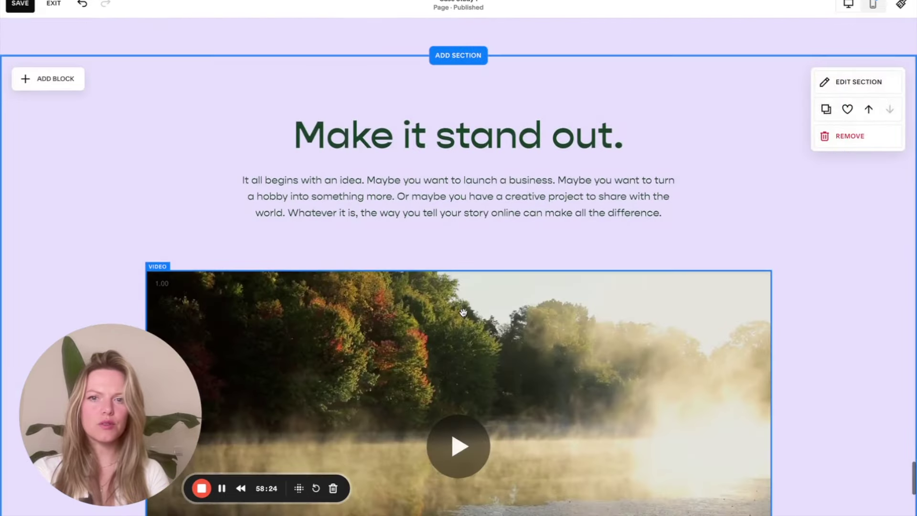
{"action": "scroll", "coordinate": [463, 313], "scroll_direction": "up", "scroll_amount": 4}
{"action": "triple_click", "coordinate": [229, 117]}
{"action": "key", "text": "ctrl+c"}
{"action": "left_click", "coordinate": [382, 304]}
{"action": "triple_click", "coordinate": [382, 304]}
{"action": "key", "text": "ctrl+v"}
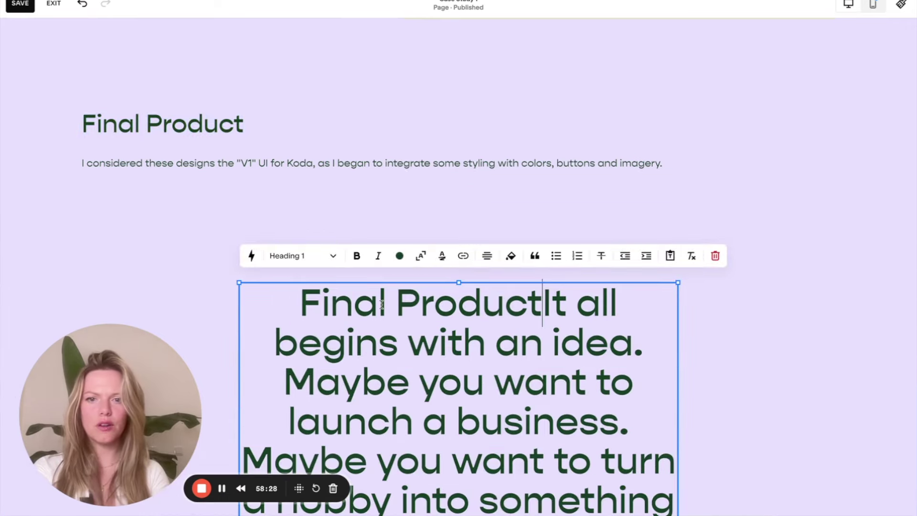
{"action": "key", "text": "ctrl+z"}
Replace the "Make it stand out." heading of the video section with "Final Product" copied from the section above
{"action": "triple_click", "coordinate": [206, 122]}
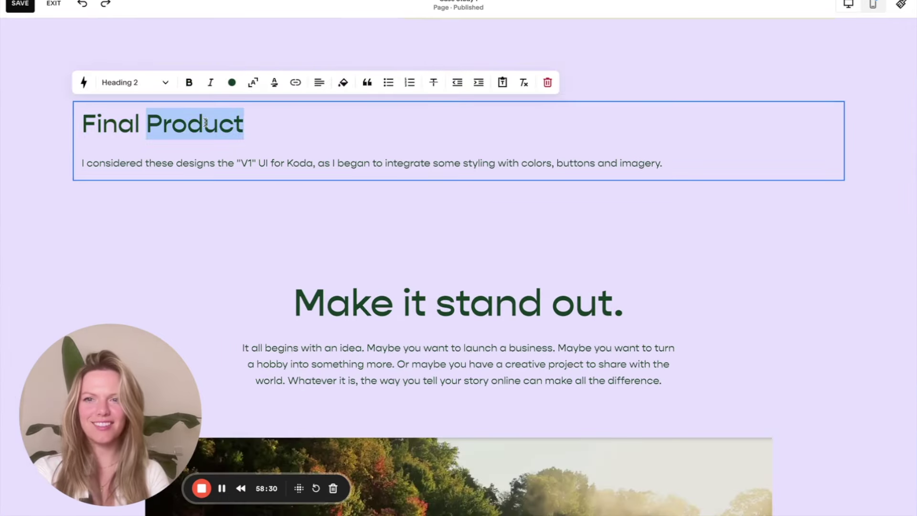
{"action": "left_click", "coordinate": [328, 306]}
{"action": "double_click", "coordinate": [328, 306]}
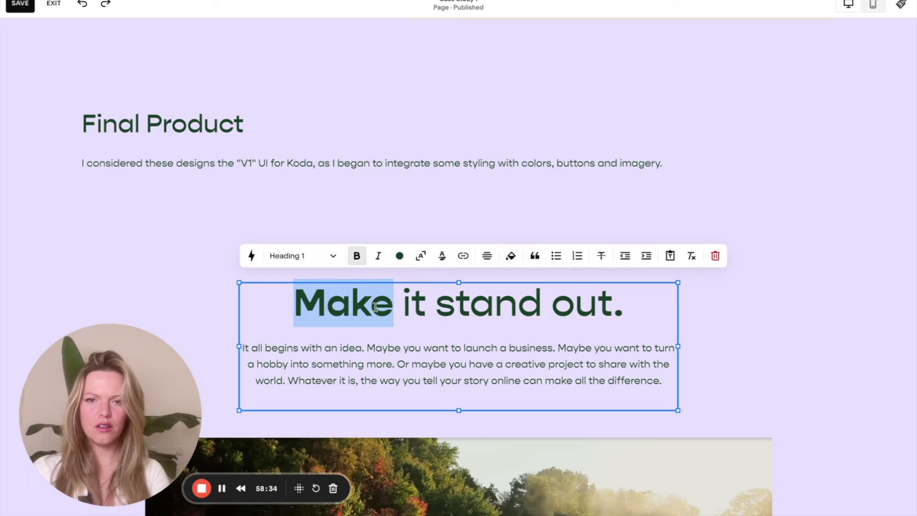
{"action": "left_click_drag", "start_coordinate": [295, 306], "coordinate": [597, 306]}
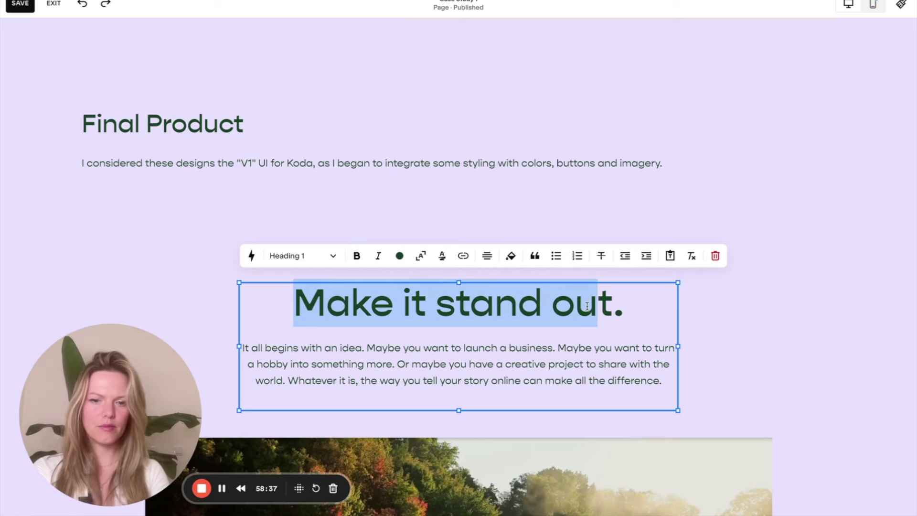
{"action": "key", "text": "ctrl+v"}
{"action": "type", "text": "\\"}
{"action": "key", "text": "BackSpace"}
{"action": "key", "text": "BackSpace"}
{"action": "key", "text": "BackSpace"}
Replace the placeholder paragraph above the video with the "V1" UI for Koda sentence copied from the section above
{"action": "left_click", "coordinate": [261, 172]}
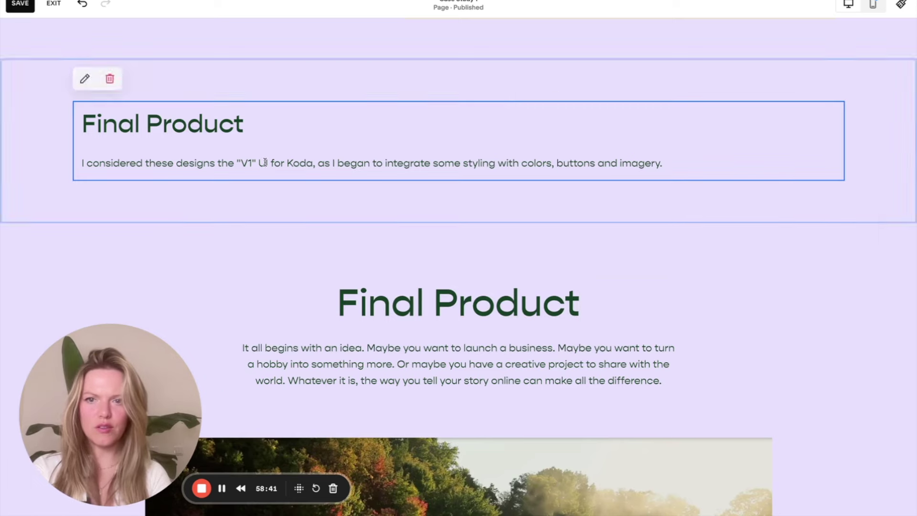
{"action": "triple_click", "coordinate": [261, 165]}
{"action": "triple_click", "coordinate": [337, 377]}
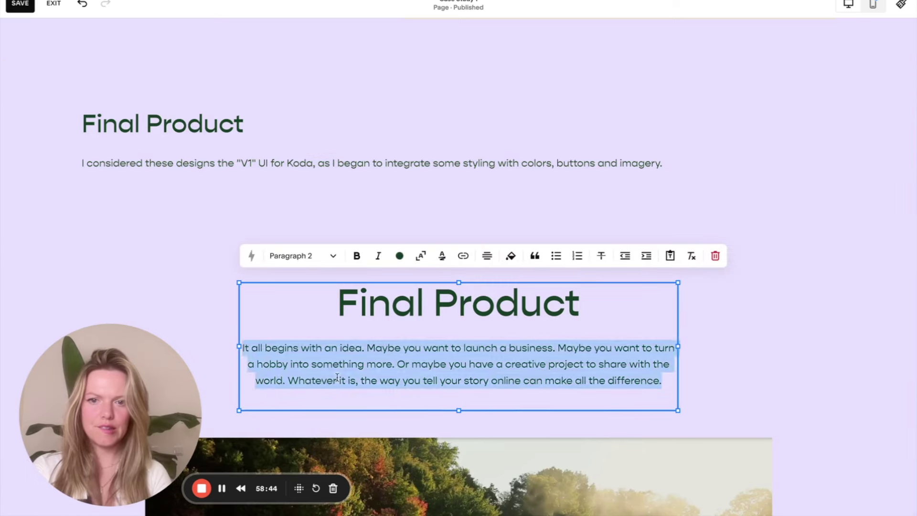
{"action": "key", "text": "ctrl+v"}
{"action": "left_click", "coordinate": [710, 332]}
{"action": "scroll", "coordinate": [522, 402], "scroll_direction": "down", "scroll_amount": 5}
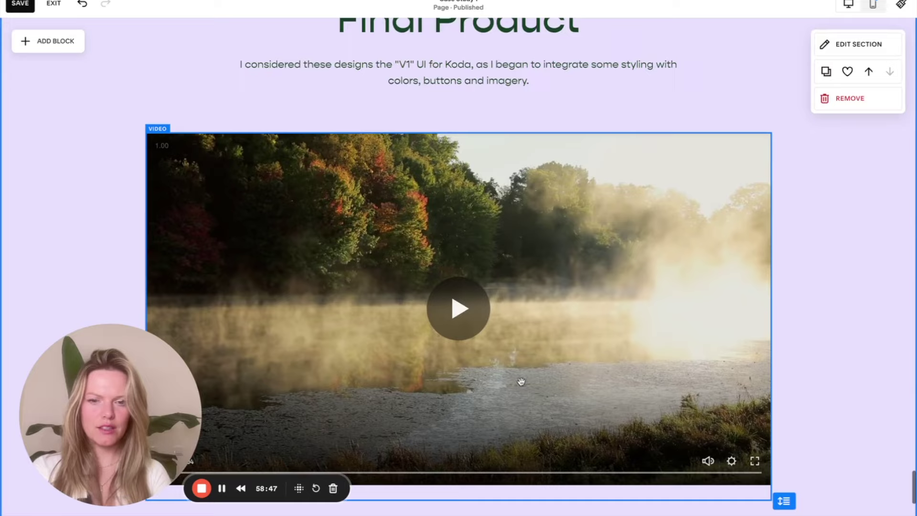
{"action": "scroll", "coordinate": [519, 377], "scroll_direction": "down", "scroll_amount": 3}
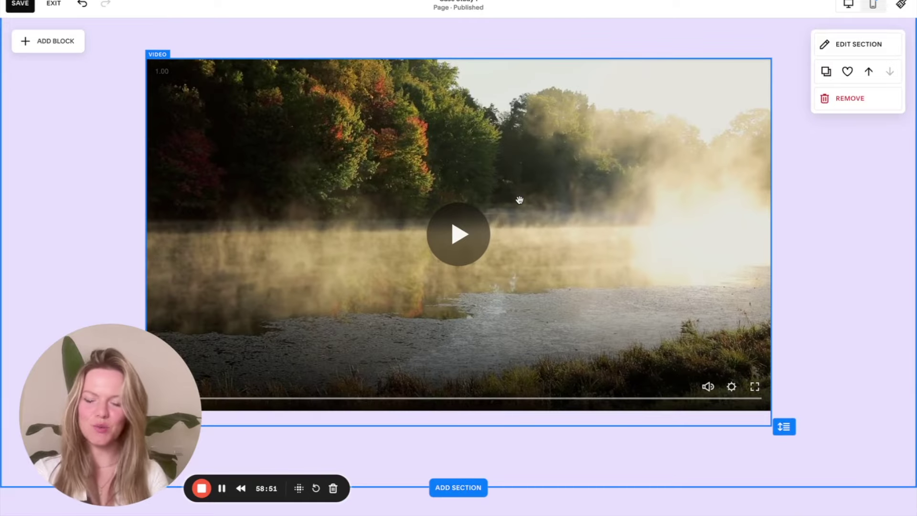
{"action": "scroll", "coordinate": [517, 208], "scroll_direction": "down", "scroll_amount": 2}
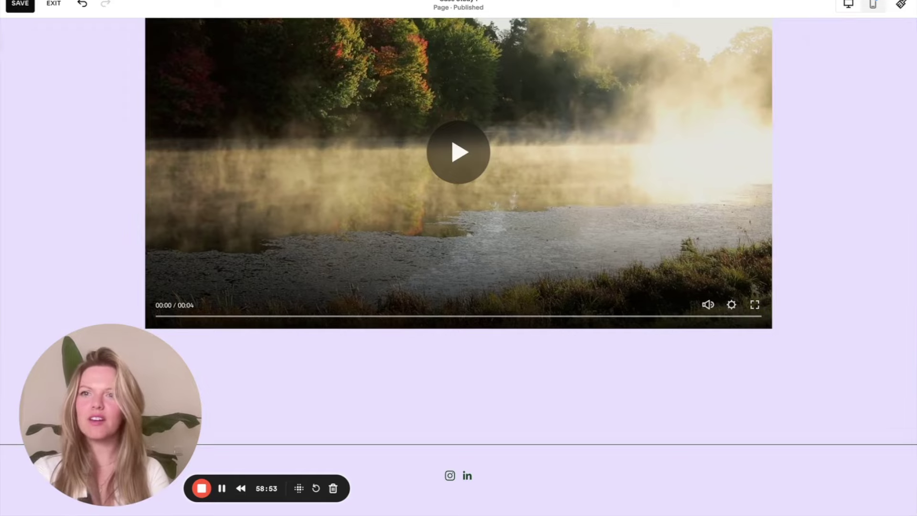
Switch to Figma and look over the Prototype Link and the UI design system cards beside the template
{"action": "left_click", "coordinate": [258, 1]}
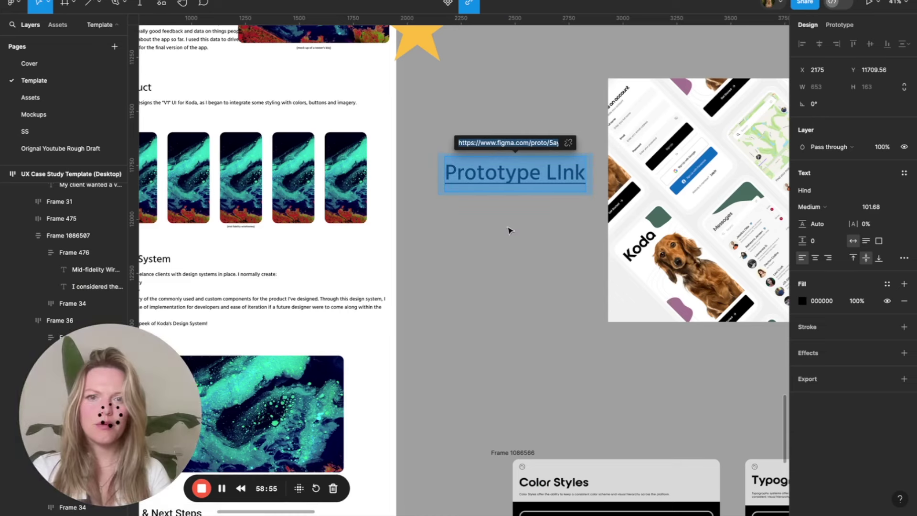
{"action": "mouse_move", "coordinate": [516, 192]}
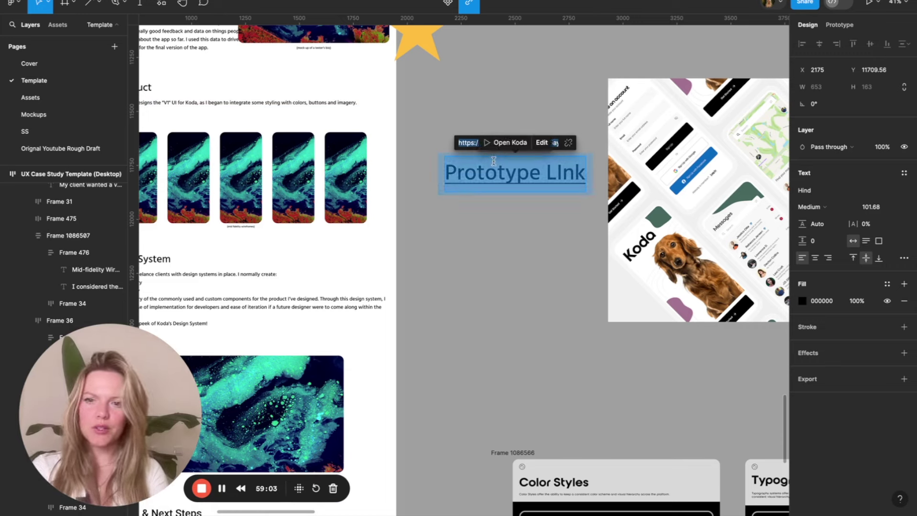
{"action": "scroll", "coordinate": [499, 229], "scroll_direction": "down", "scroll_amount": 3}
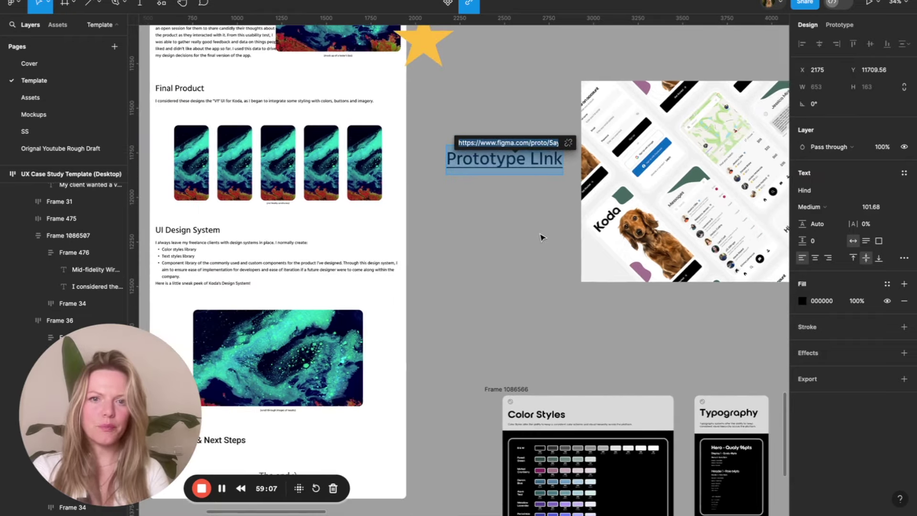
{"action": "scroll", "coordinate": [542, 239], "scroll_direction": "down", "scroll_amount": 5}
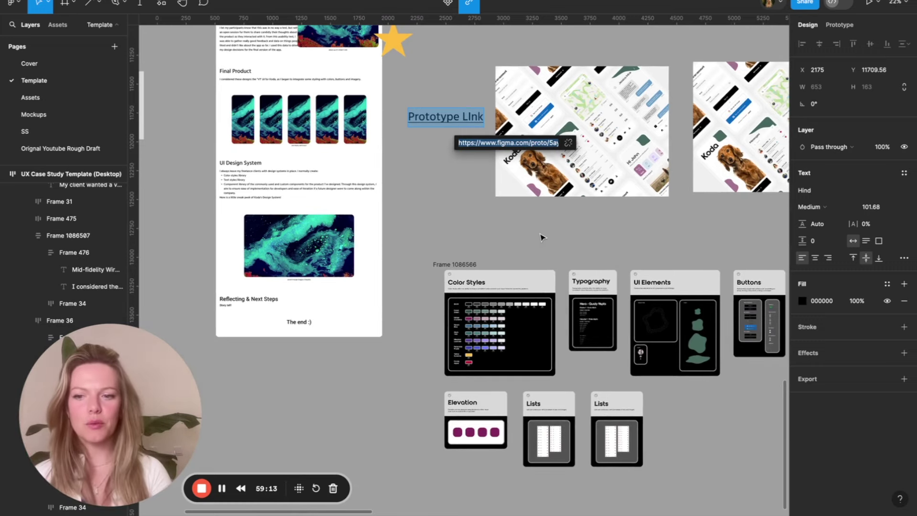
{"action": "scroll", "coordinate": [574, 299], "scroll_direction": "down", "scroll_amount": 4}
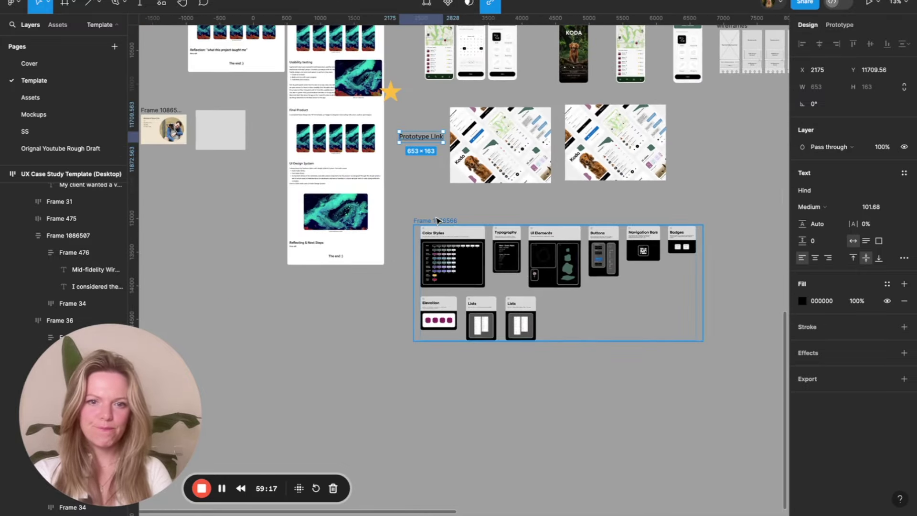
{"action": "left_click", "coordinate": [438, 220]}
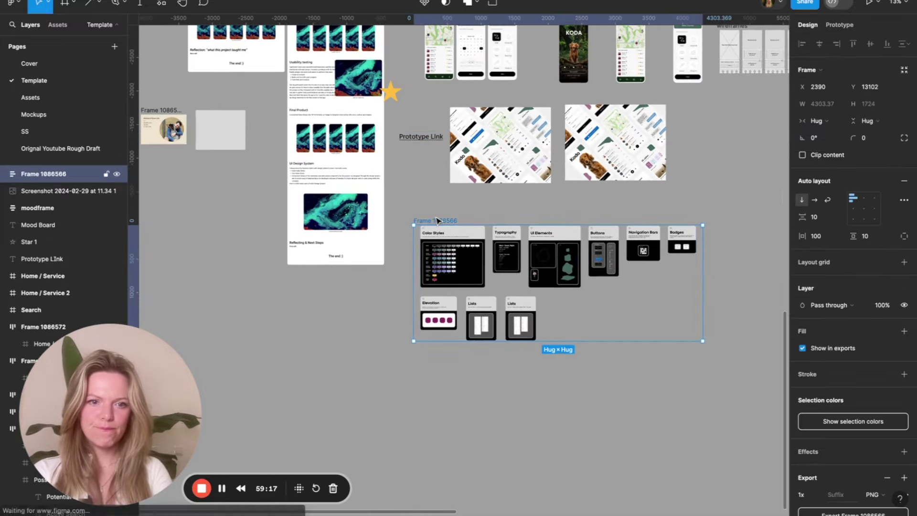
{"action": "left_click", "coordinate": [690, 235]}
{"action": "left_click_drag", "start_coordinate": [689, 236], "coordinate": [565, 317]}
{"action": "key", "text": "super+z"}
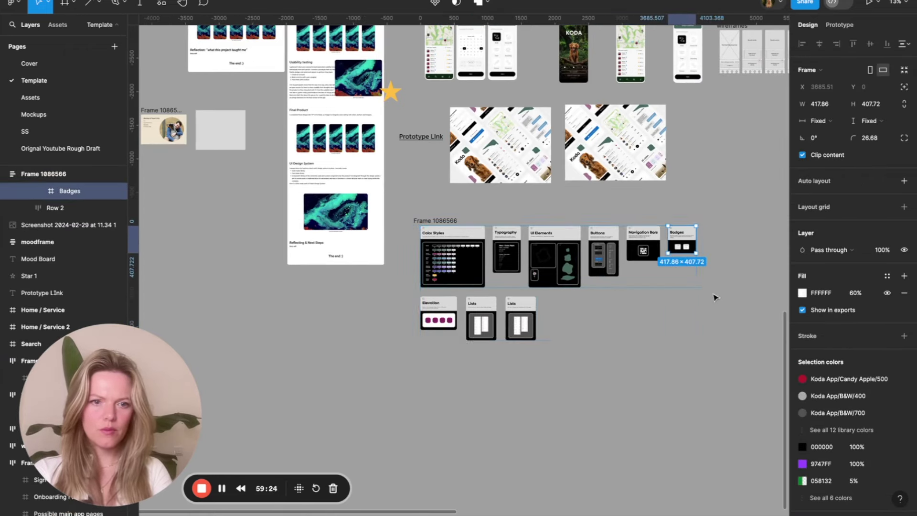
{"action": "key", "text": "super+z"}
{"action": "key", "text": "super+z"}
{"action": "key", "text": "super+z"}
{"action": "key", "text": "super+z"}
{"action": "key", "text": "super+z"}
{"action": "key", "text": "super+z"}
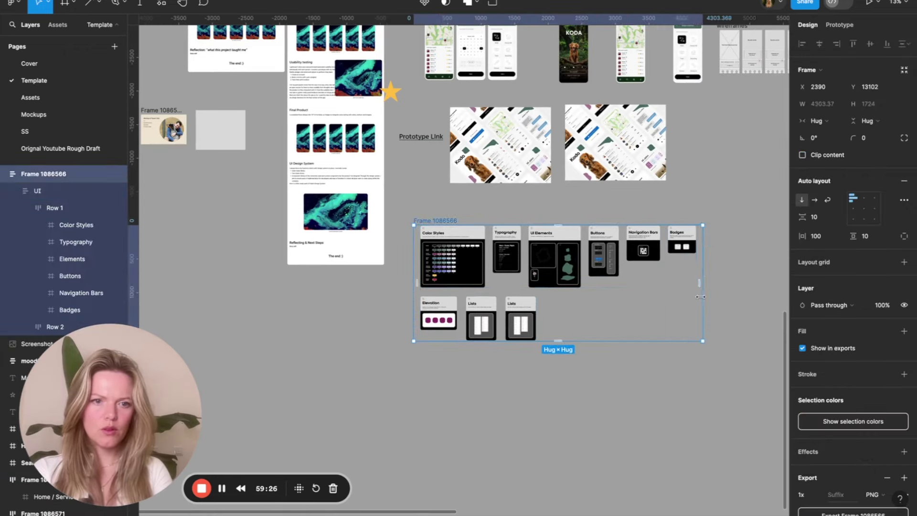
Move the Badges card to the end of the second row and auto-layout it with the last Lists card at 137 spacing
{"action": "left_click_drag", "start_coordinate": [680, 236], "coordinate": [550, 315]}
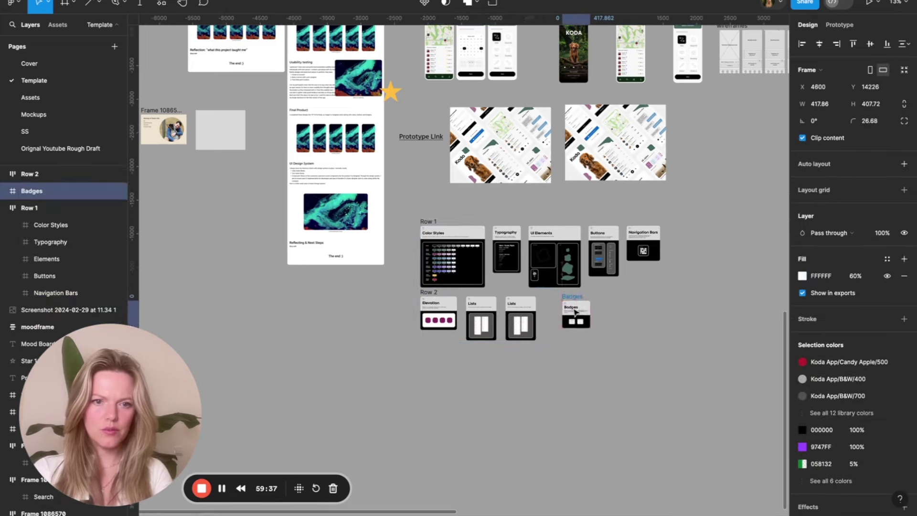
{"action": "scroll", "coordinate": [526, 310], "scroll_direction": "up", "scroll_amount": 5}
{"action": "left_click", "coordinate": [521, 308]}
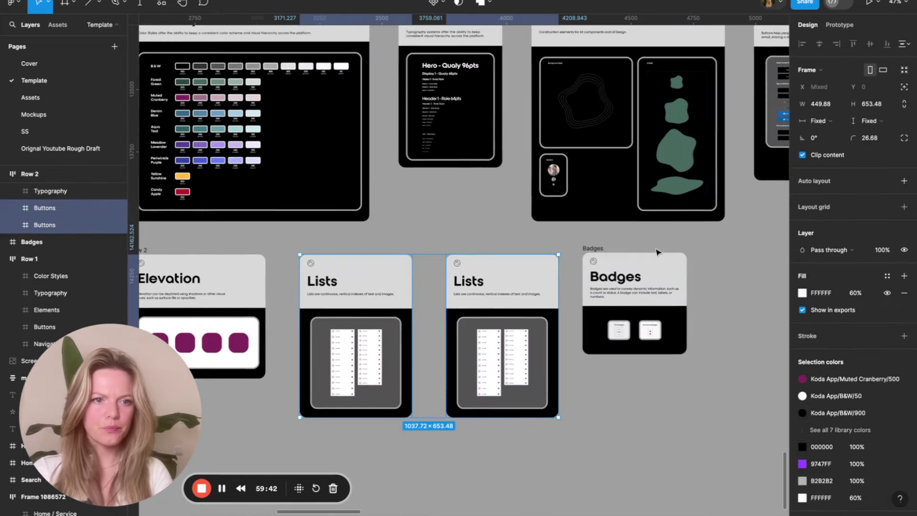
{"action": "left_click", "coordinate": [591, 250], "text": "shift"}
{"action": "key", "text": "shift+a"}
{"action": "left_click", "coordinate": [818, 217]}
{"action": "type", "text": "137"}
{"action": "key", "text": "Return"}
{"action": "left_click", "coordinate": [729, 294]}
Move the Navigation Bars card to the end of the second row and group it with the Lists and Badges cards in an evenly spaced auto layout
{"action": "scroll", "coordinate": [730, 294], "scroll_direction": "down", "scroll_amount": 5}
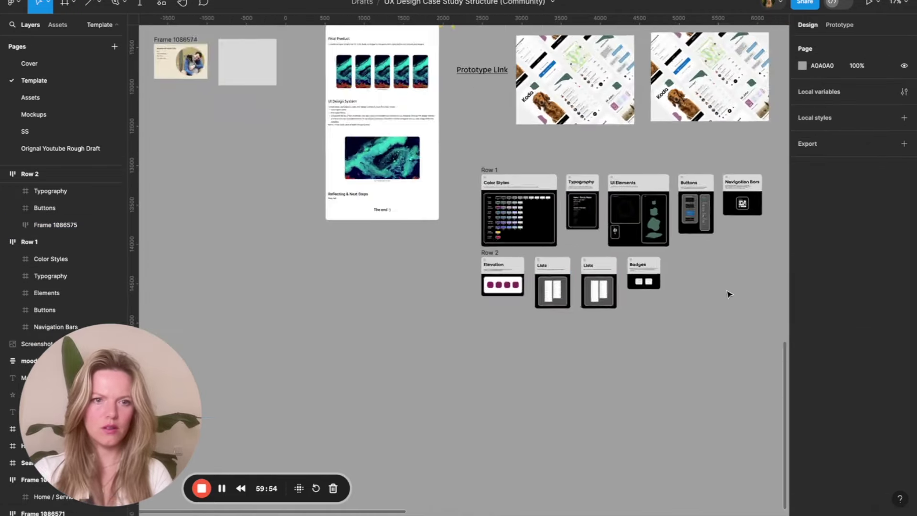
{"action": "left_click", "coordinate": [664, 180]}
{"action": "left_click_drag", "start_coordinate": [653, 173], "coordinate": [607, 255]}
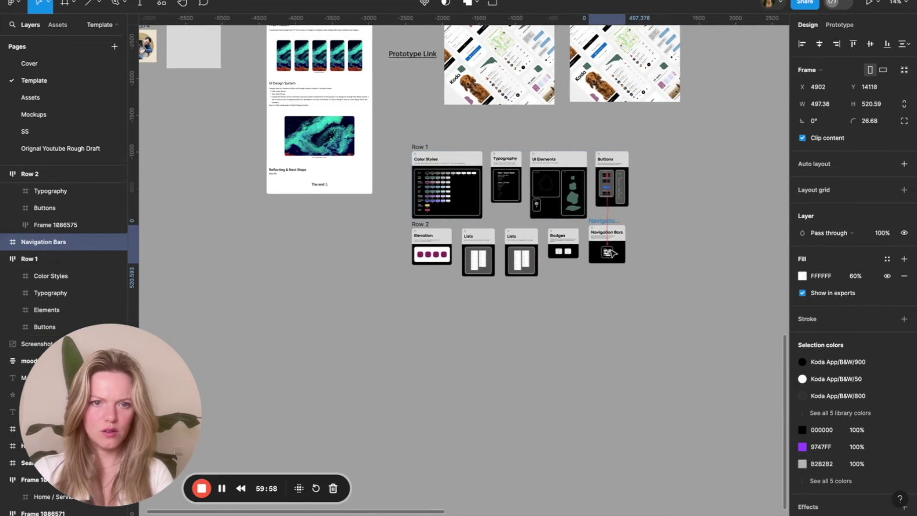
{"action": "scroll", "coordinate": [605, 251], "scroll_direction": "up", "scroll_amount": 8}
{"action": "left_click", "coordinate": [431, 201], "text": "shift"}
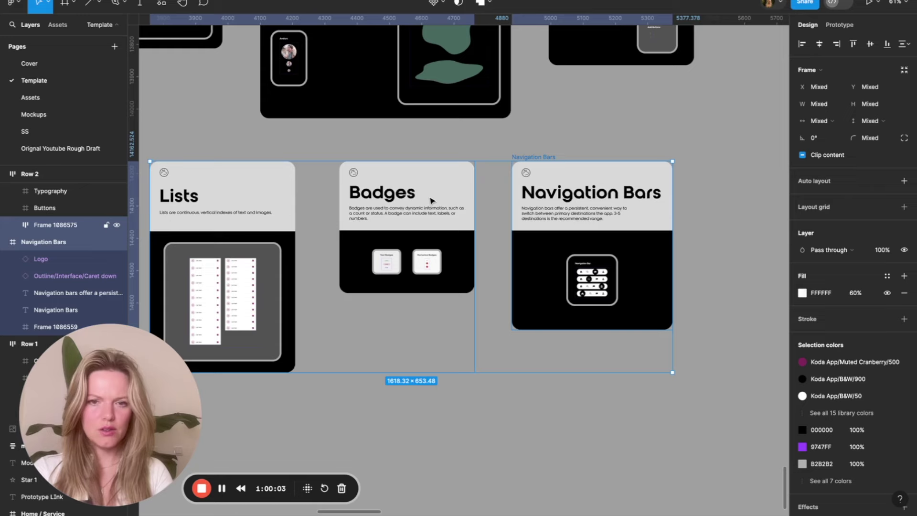
{"action": "key", "text": "shift+a"}
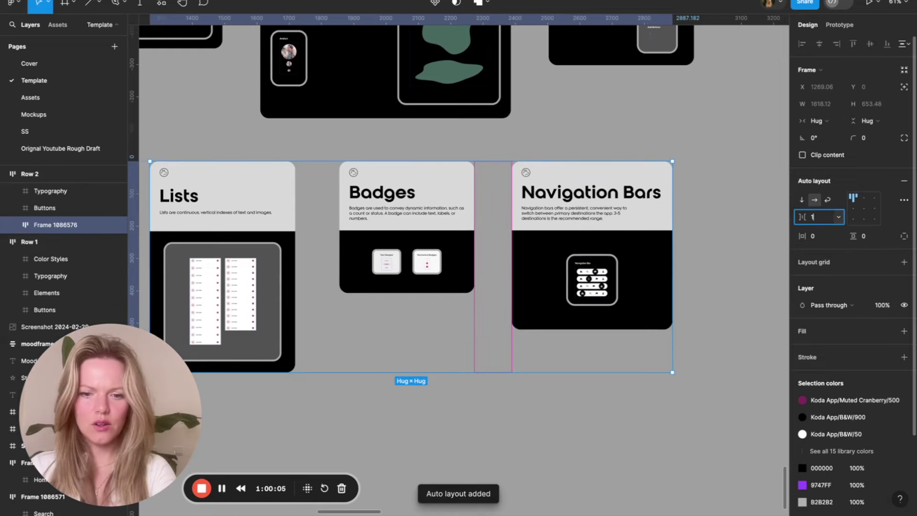
{"action": "key", "text": "Return"}
{"action": "left_click", "coordinate": [720, 238]}
Combine both rows of design system cards into one vertical auto layout frame with a horizontal padding of 40
{"action": "scroll", "coordinate": [719, 238], "scroll_direction": "down", "scroll_amount": 5}
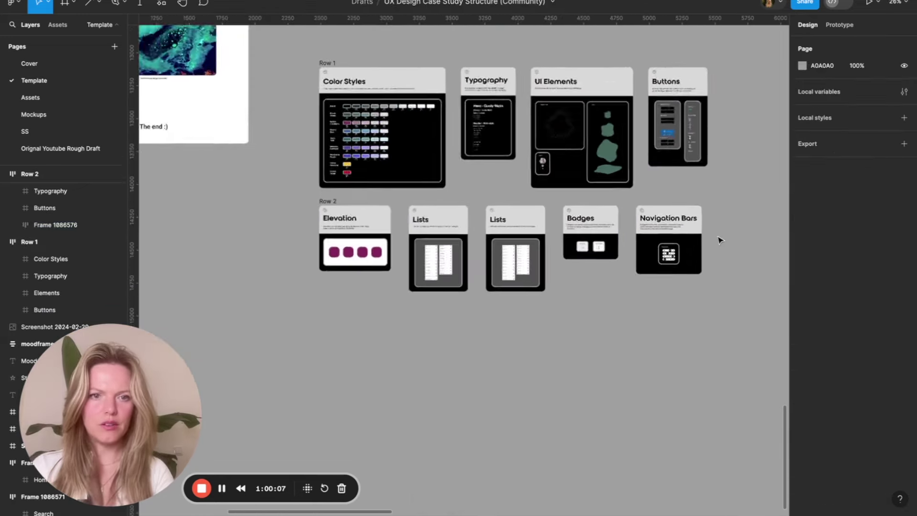
{"action": "scroll", "coordinate": [720, 239], "scroll_direction": "right", "scroll_amount": 2}
{"action": "scroll", "coordinate": [719, 239], "scroll_direction": "up", "scroll_amount": 1}
{"action": "left_click_drag", "start_coordinate": [322, 119], "coordinate": [703, 386]}
{"action": "key", "text": "shift+a"}
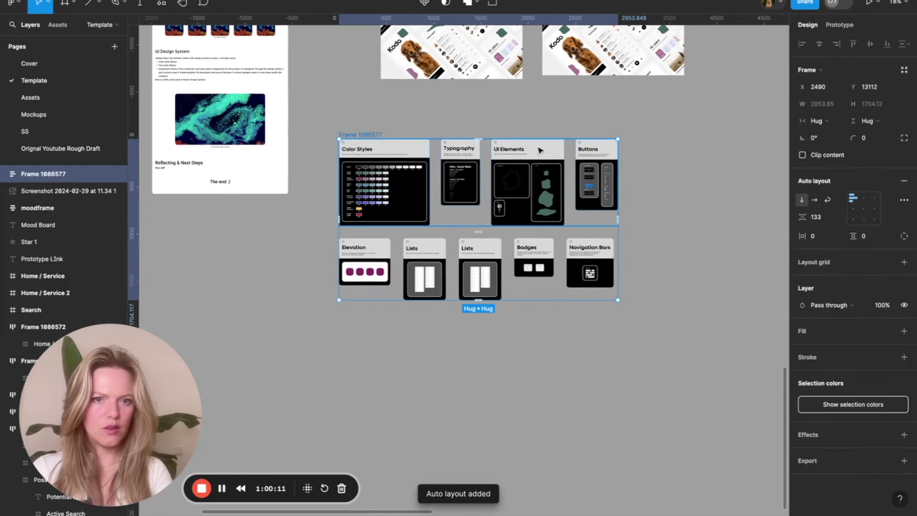
{"action": "type", "text": "40"}
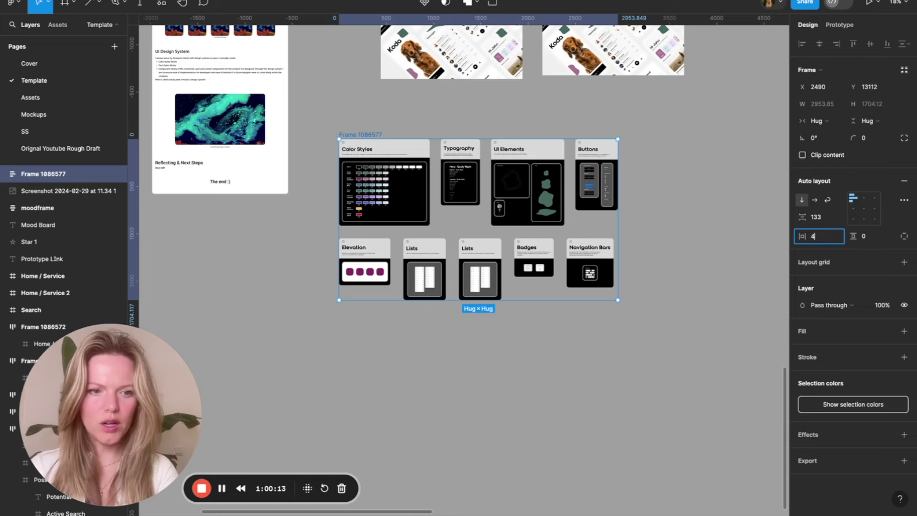
{"action": "key", "text": "Return"}
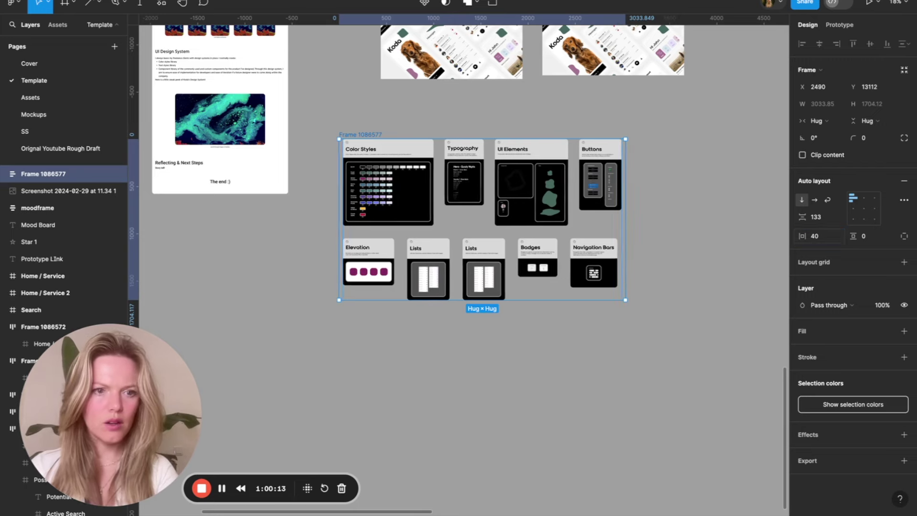
Export the combined design system frame as a 2x PNG and return to the Squarespace page
{"action": "left_click", "coordinate": [842, 462]}
{"action": "left_click", "coordinate": [853, 470]}
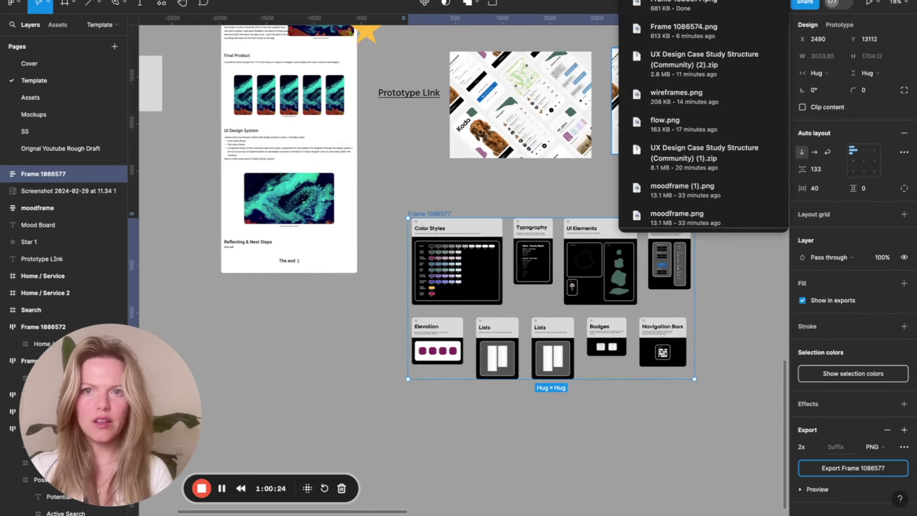
{"action": "key", "text": "ctrl+Tab"}
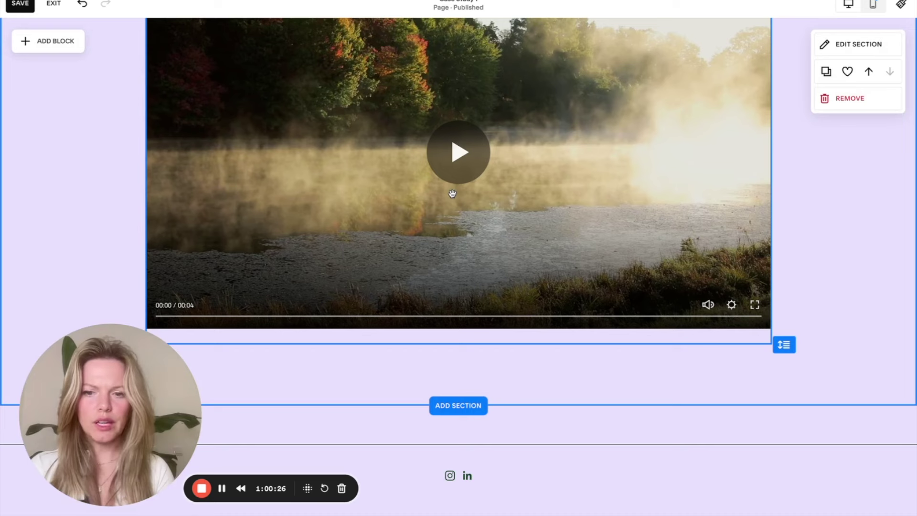
{"action": "mouse_move", "coordinate": [457, 414]}
{"action": "mouse_move", "coordinate": [456, 398]}
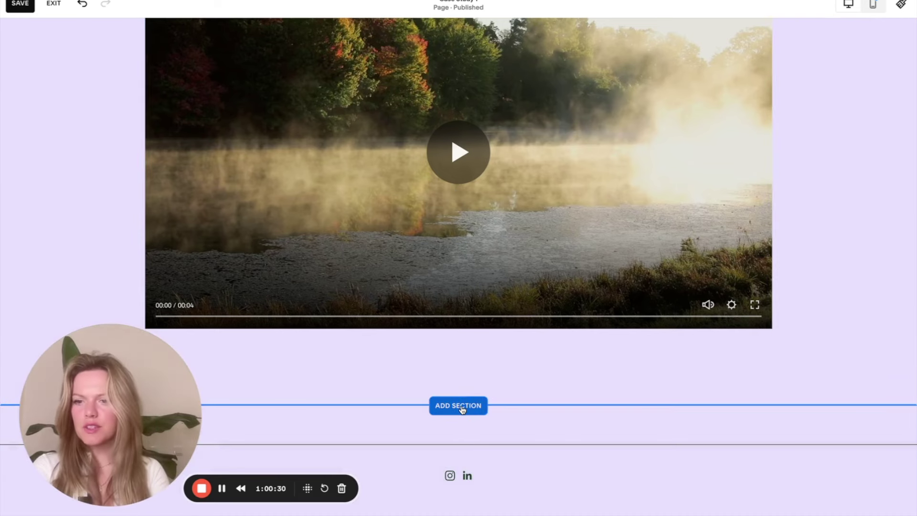
Move the left-aligned Final Product text section down so it sits below the video section
{"action": "scroll", "coordinate": [458, 363], "scroll_direction": "up", "scroll_amount": 10}
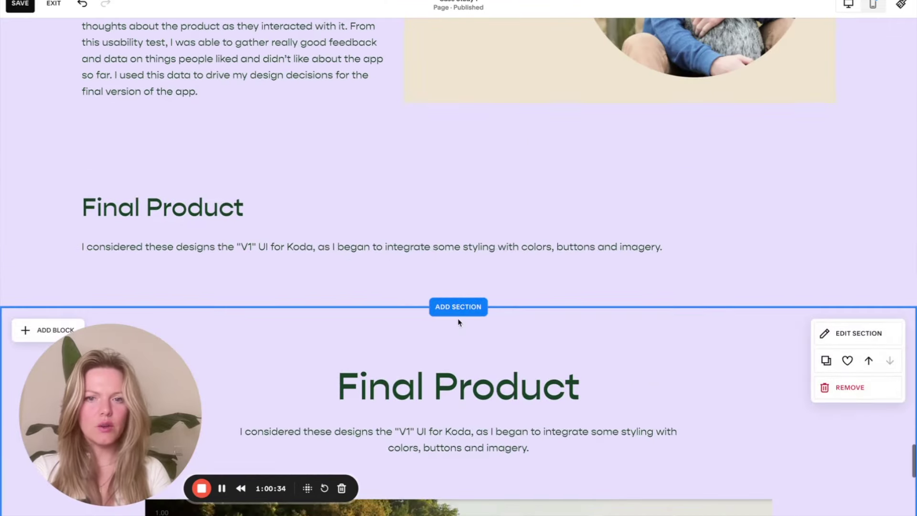
{"action": "mouse_move", "coordinate": [458, 231]}
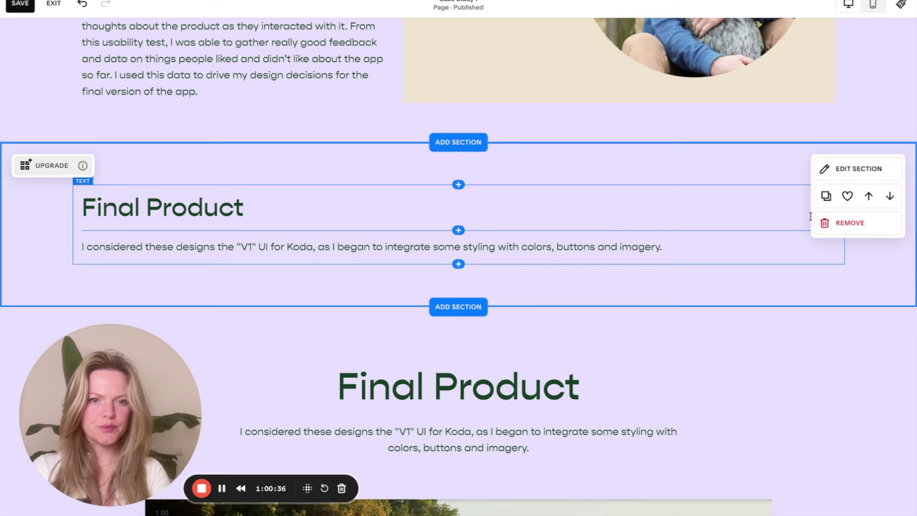
{"action": "left_click", "coordinate": [890, 196]}
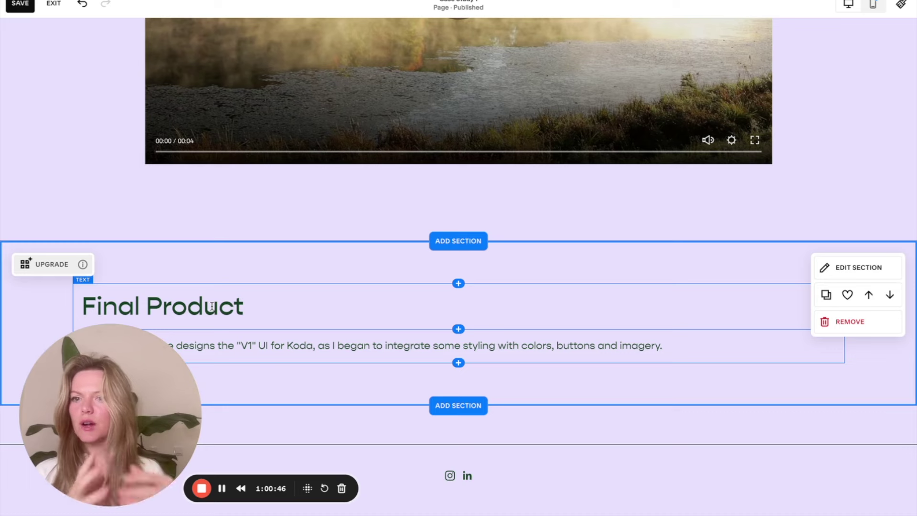
{"action": "triple_click", "coordinate": [198, 296]}
{"action": "type", "text": "I considered these designs the \"V1\" UI for Koda, as I began to integrate some styling with colors, buttons and imagery."}
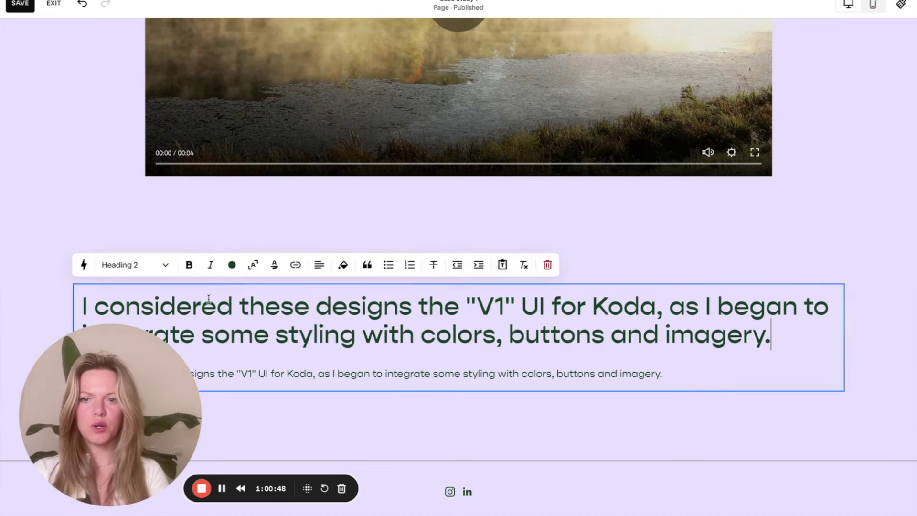
{"action": "key", "text": "ctrl+z"}
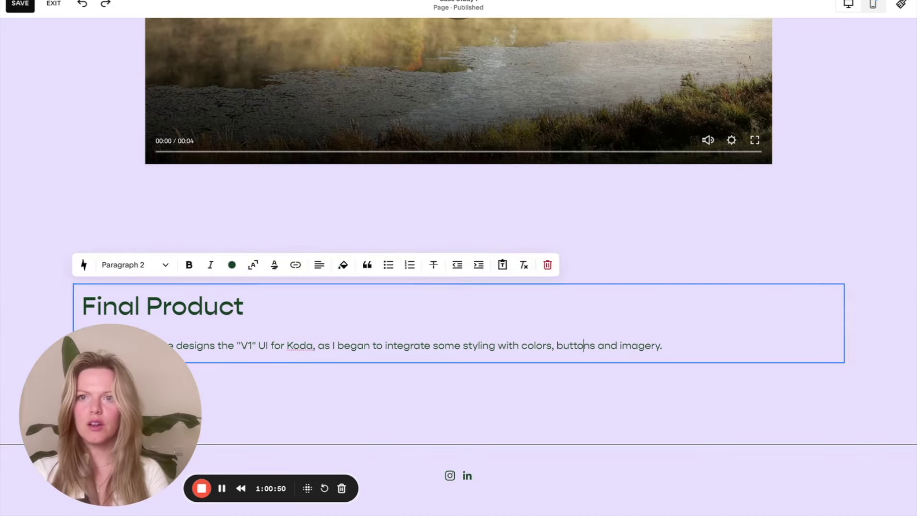
Copy the "UI Design System" title from the Figma template and paste it over the moved section's heading in Squarespace
{"action": "key", "text": "ctrl+Tab"}
{"action": "scroll", "coordinate": [260, 128], "scroll_direction": "up", "scroll_amount": 5}
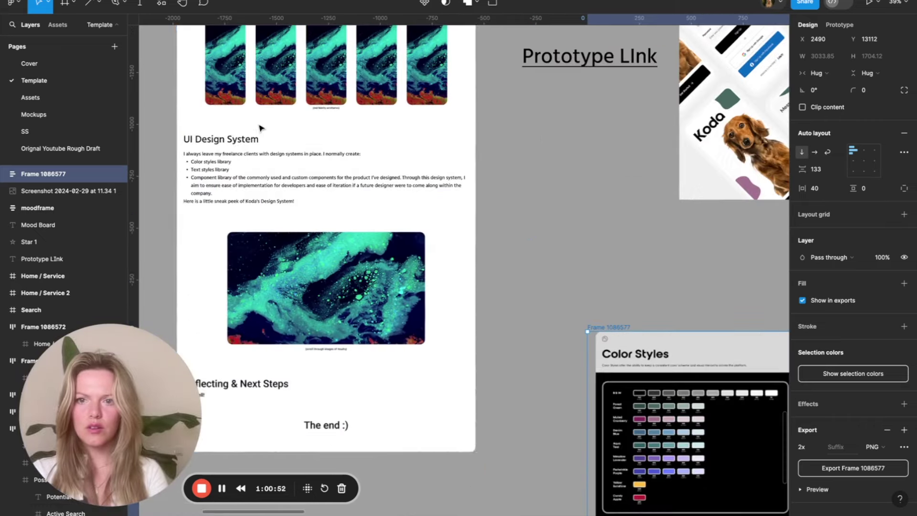
{"action": "left_click", "coordinate": [221, 148]}
{"action": "double_click", "coordinate": [221, 148]}
{"action": "double_click", "coordinate": [222, 146]}
{"action": "double_click", "coordinate": [221, 145]}
{"action": "key", "text": "super+c"}
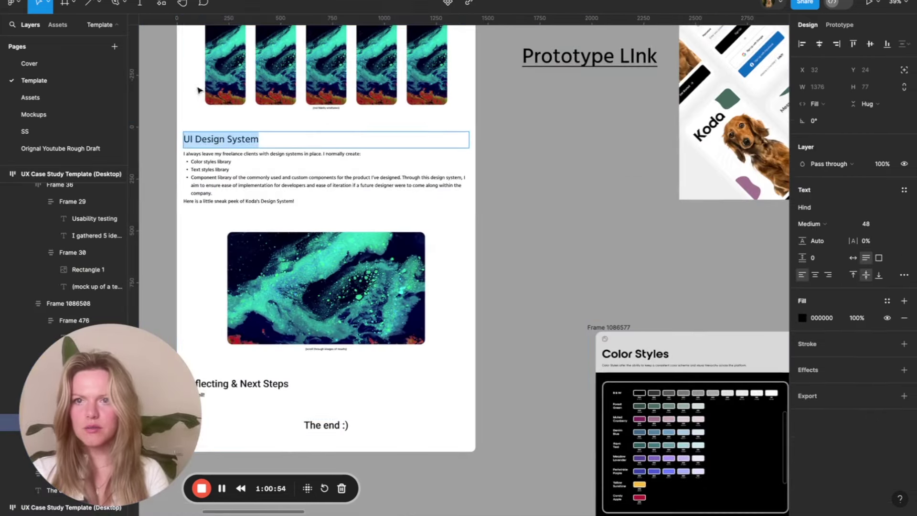
{"action": "key", "text": "alt+Tab"}
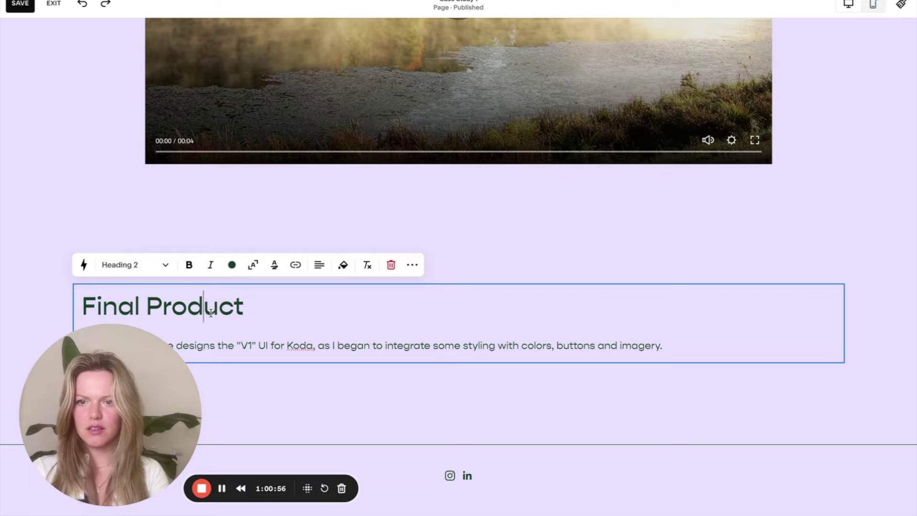
{"action": "triple_click", "coordinate": [211, 313]}
{"action": "key", "text": "super+v"}
Copy the UI Design System description from Figma and paste it over the paragraph below the heading in Squarespace
{"action": "key", "text": "super+Tab"}
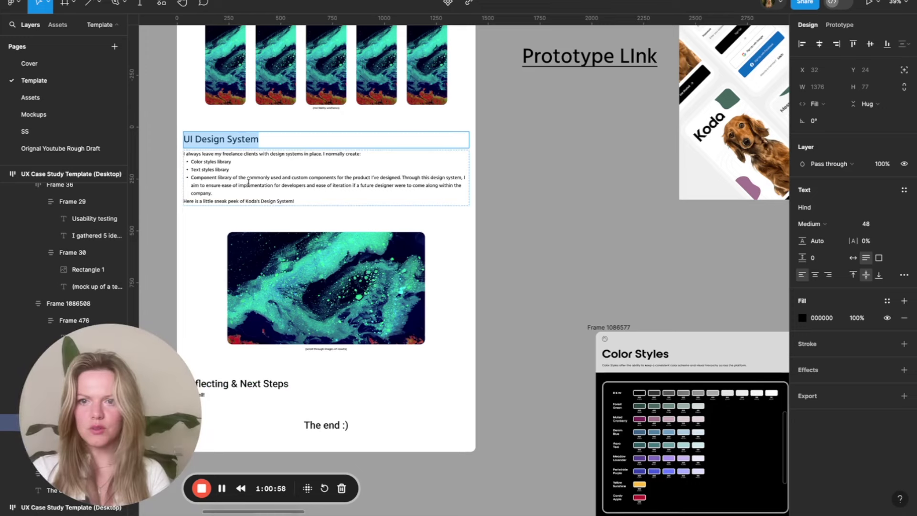
{"action": "triple_click", "coordinate": [258, 198]}
{"action": "left_click", "coordinate": [291, 195]}
{"action": "left_click_drag", "start_coordinate": [303, 200], "coordinate": [197, 152]}
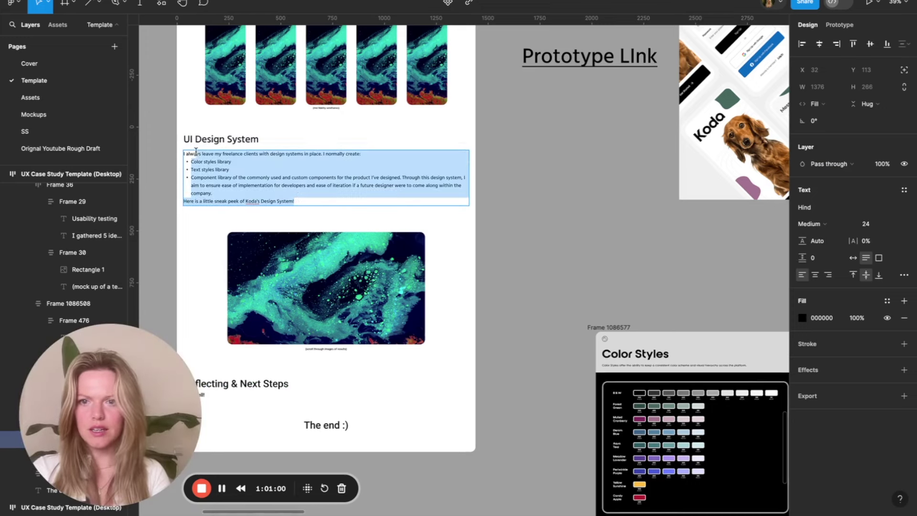
{"action": "key", "text": "alt+Tab"}
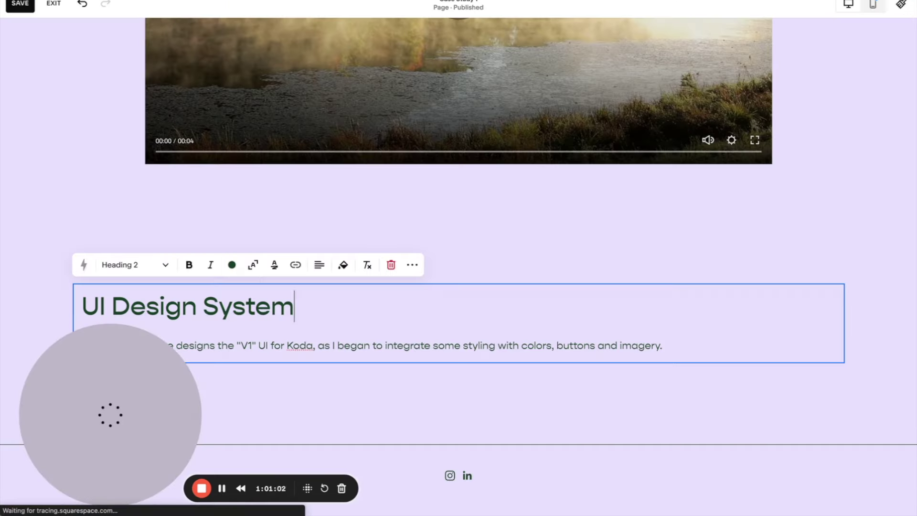
{"action": "triple_click", "coordinate": [323, 349]}
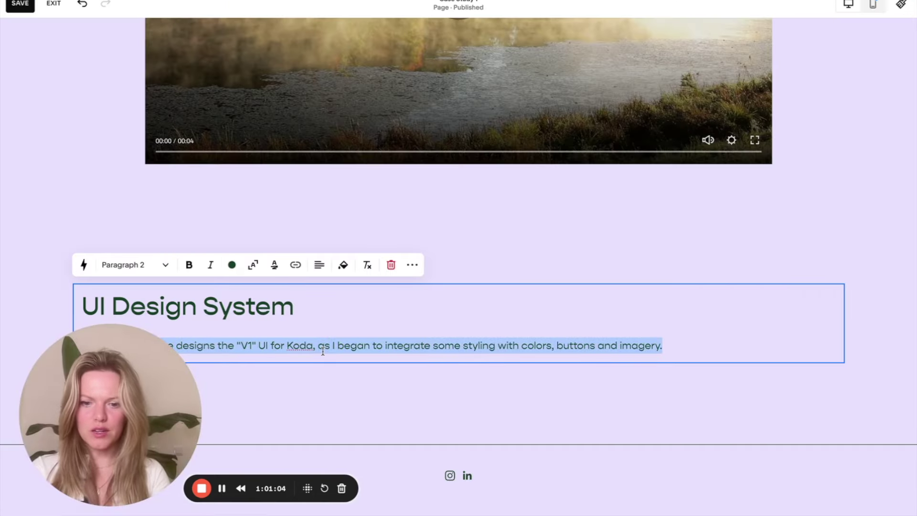
{"action": "key", "text": "ctrl+v"}
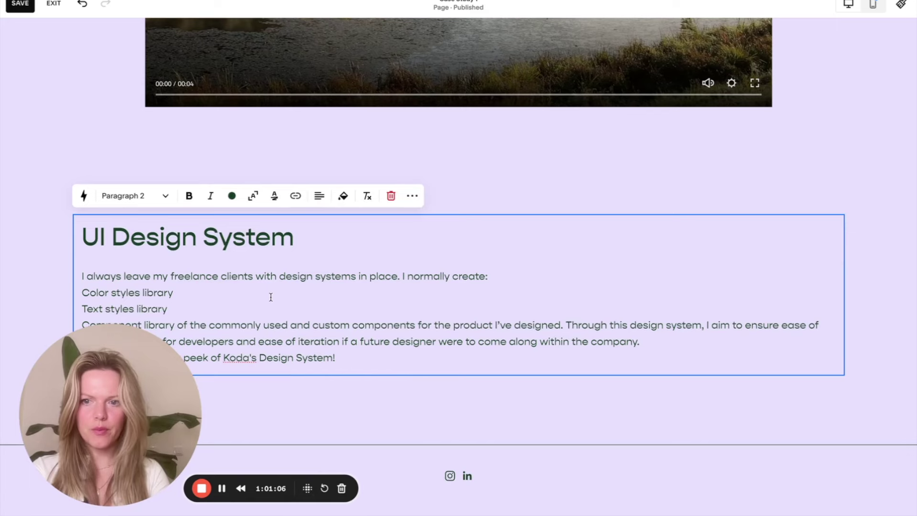
Add "•" bullets before the color styles, text styles and component library lines, and separate the sneak peek sentence with a blank line
{"action": "type", "text": "•"}
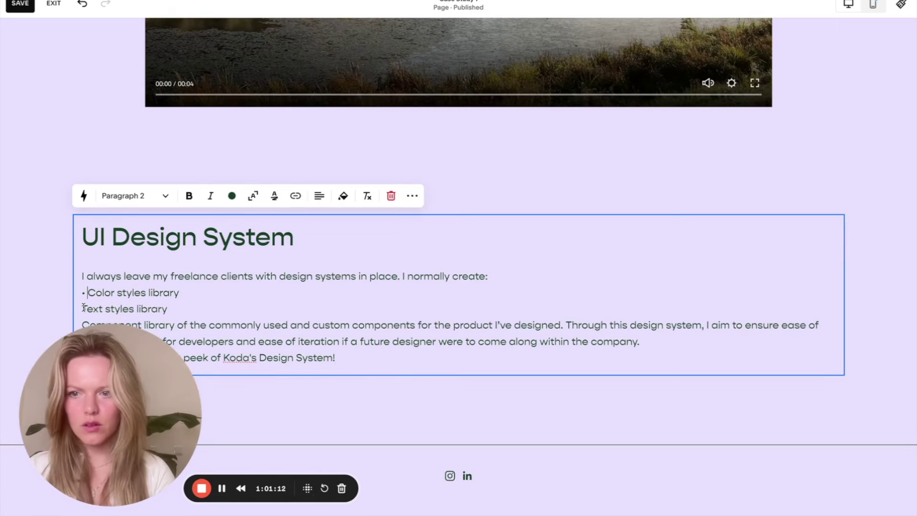
{"action": "left_click", "coordinate": [214, 327]}
{"action": "key", "text": "Home"}
{"action": "type", "text": "•"}
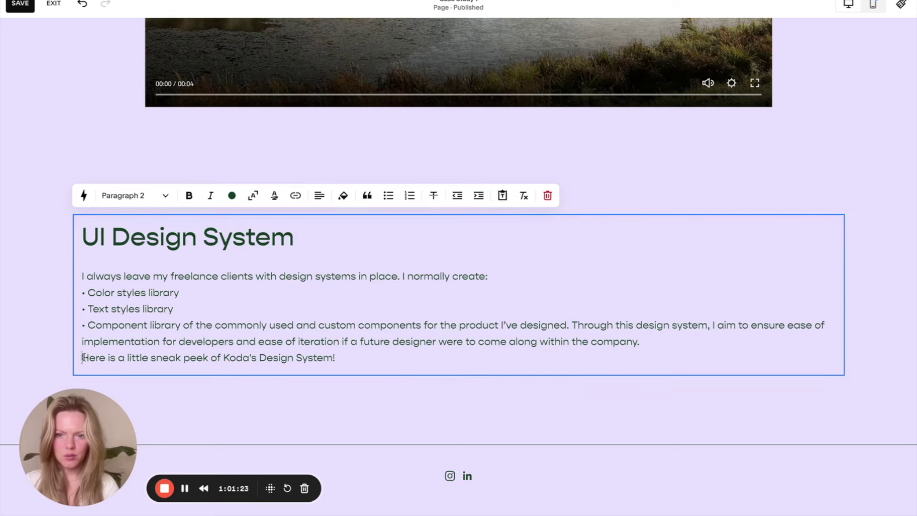
{"action": "key", "text": "Return"}
{"action": "left_click", "coordinate": [449, 417]}
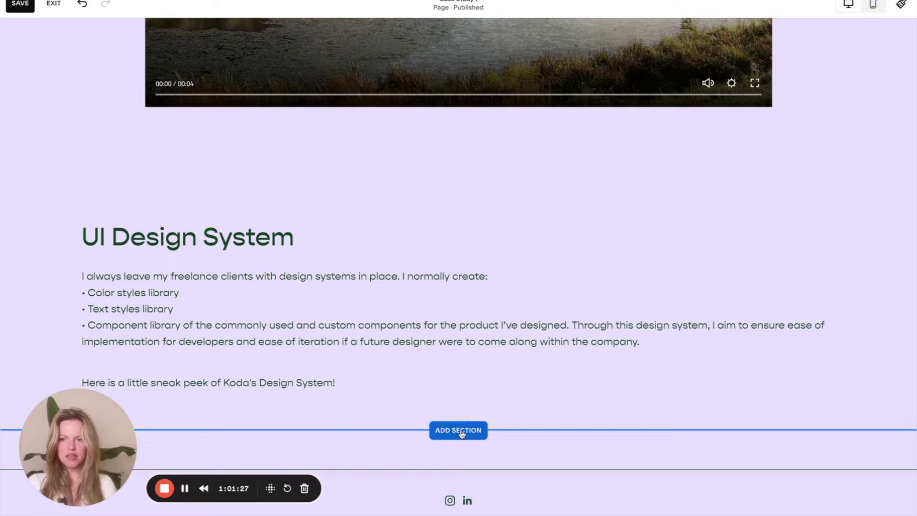
{"action": "key", "text": "ctrl+Tab"}
{"action": "scroll", "coordinate": [412, 301], "scroll_direction": "down", "scroll_amount": 3}
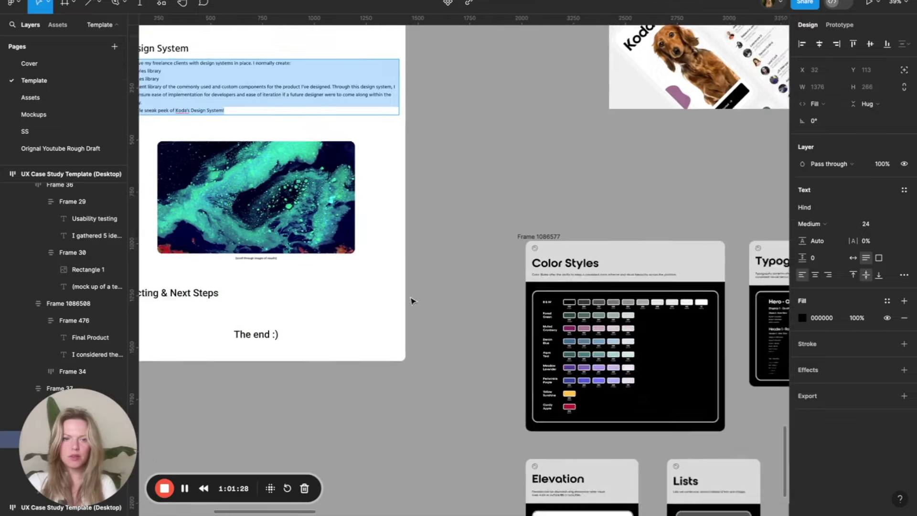
{"action": "scroll", "coordinate": [412, 301], "scroll_direction": "right", "scroll_amount": 5}
{"action": "scroll", "coordinate": [412, 300], "scroll_direction": "down", "scroll_amount": 4}
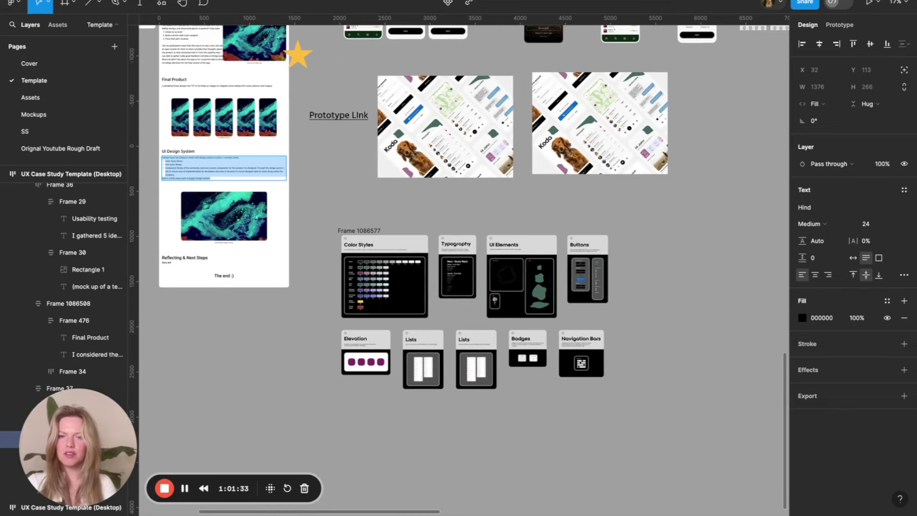
{"action": "key", "text": "alt+Tab"}
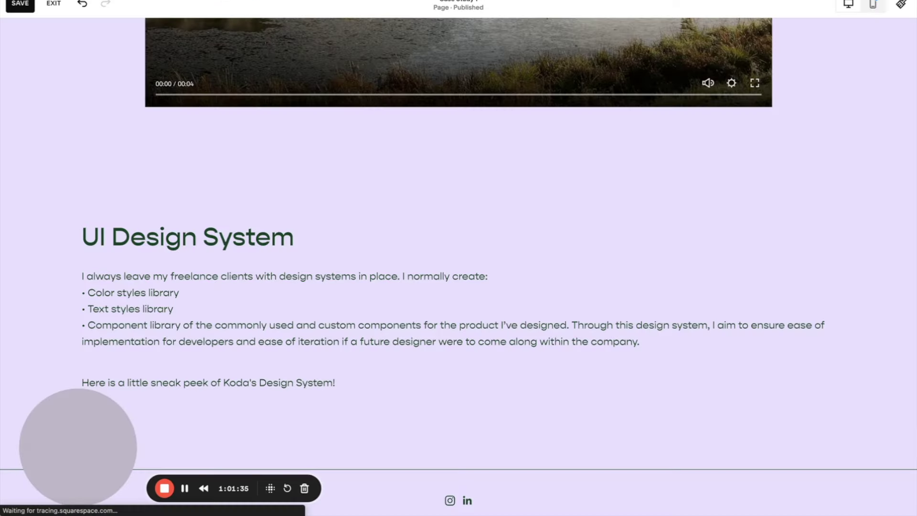
Add a single large image section from the Images category below the UI Design System text
{"action": "scroll", "coordinate": [363, 294], "scroll_direction": "down", "scroll_amount": 1}
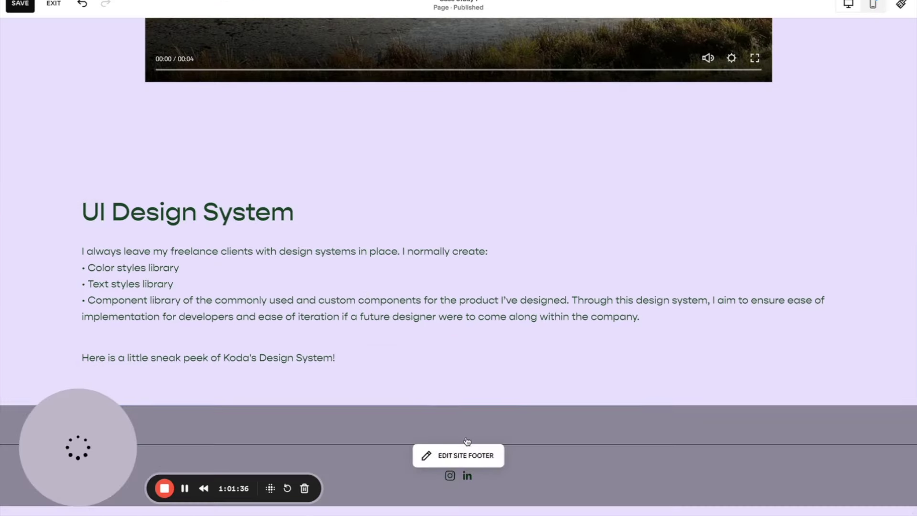
{"action": "left_click", "coordinate": [466, 404]}
{"action": "scroll", "coordinate": [461, 265], "scroll_direction": "down", "scroll_amount": 5}
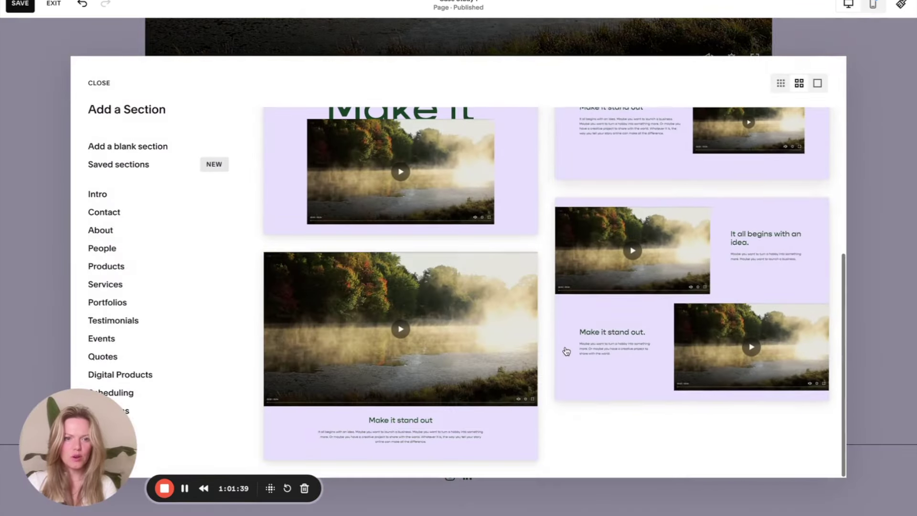
{"action": "scroll", "coordinate": [103, 417], "scroll_direction": "down", "scroll_amount": 1}
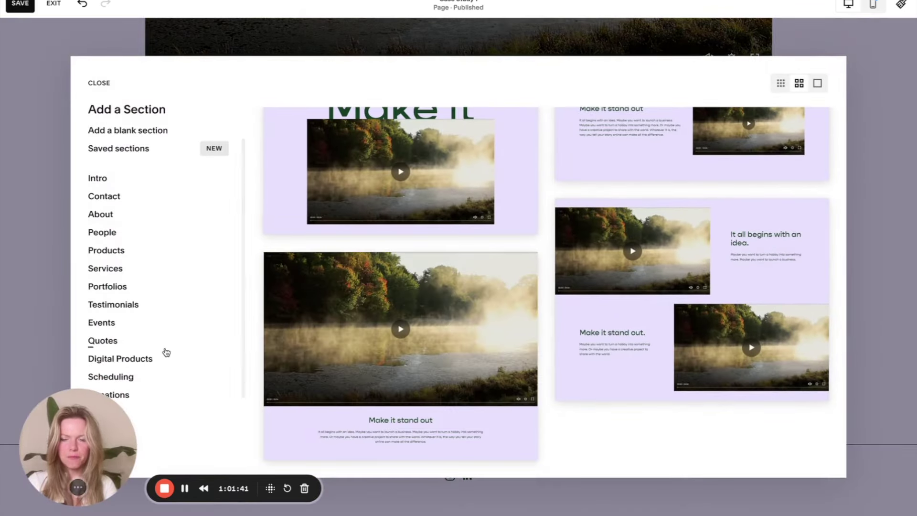
{"action": "scroll", "coordinate": [166, 353], "scroll_direction": "down", "scroll_amount": 2}
{"action": "left_click", "coordinate": [114, 315]}
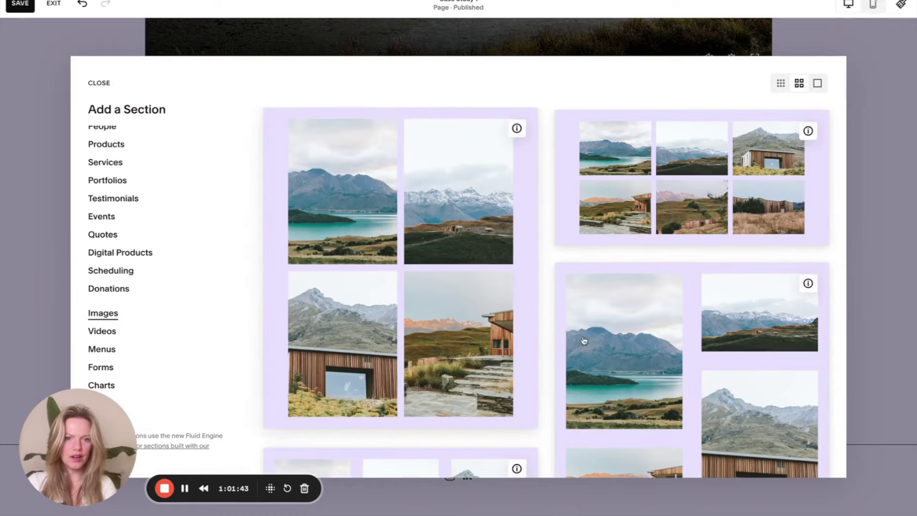
{"action": "scroll", "coordinate": [610, 333], "scroll_direction": "down", "scroll_amount": 5}
{"action": "scroll", "coordinate": [613, 336], "scroll_direction": "down", "scroll_amount": 10}
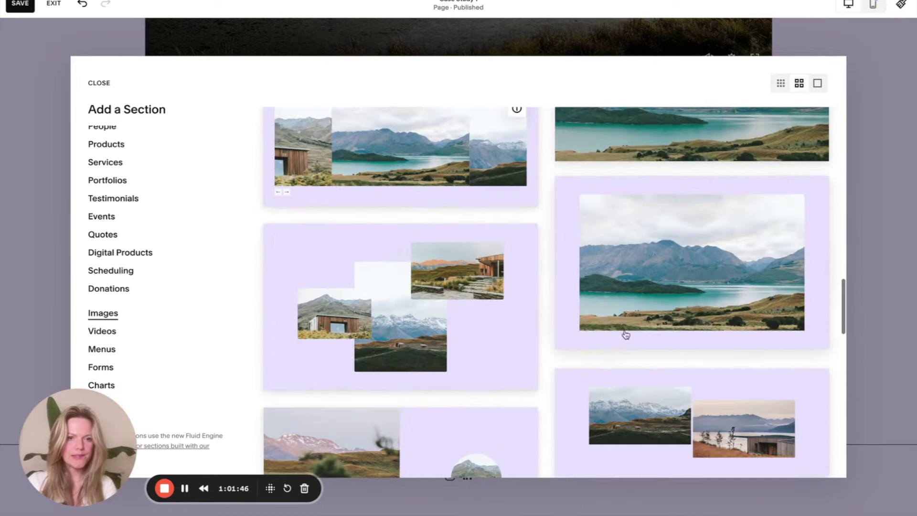
{"action": "left_click", "coordinate": [625, 331]}
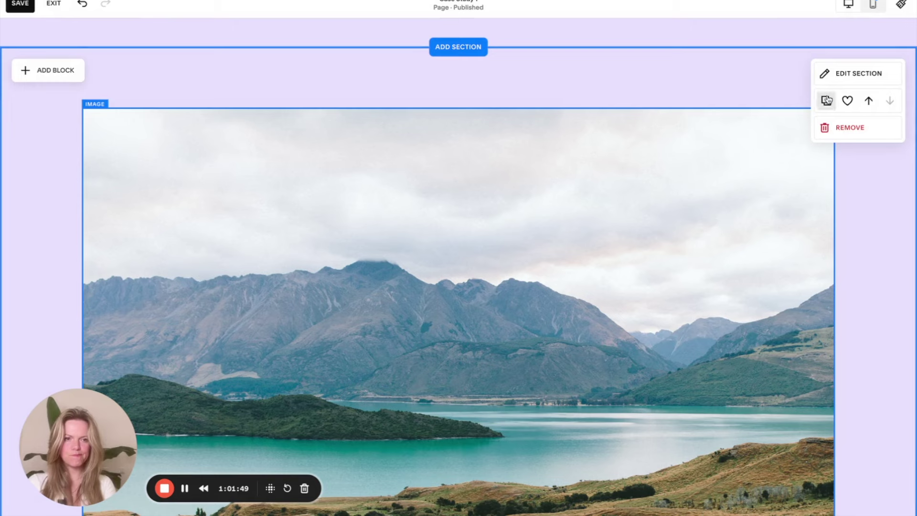
Replace the new section's placeholder landscape with Frame 1086577.png from the Downloads folder
{"action": "left_click", "coordinate": [264, 210]}
{"action": "left_click", "coordinate": [93, 86]}
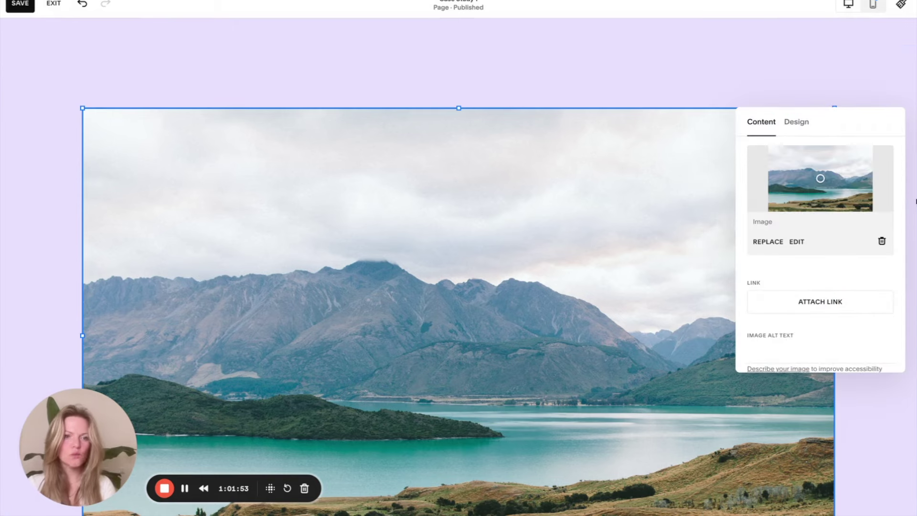
{"action": "left_click", "coordinate": [767, 243]}
{"action": "left_click", "coordinate": [620, 268]}
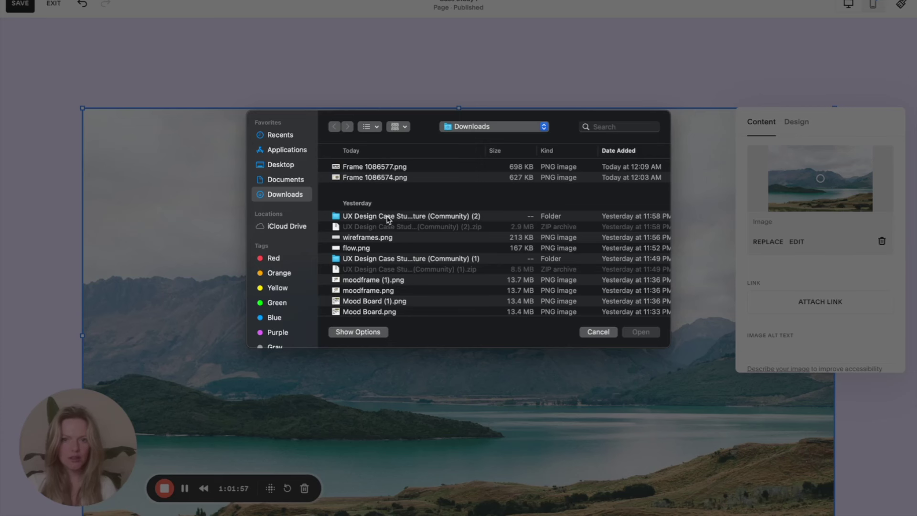
{"action": "left_click", "coordinate": [387, 218]}
{"action": "left_click", "coordinate": [371, 169]}
{"action": "left_click", "coordinate": [638, 332]}
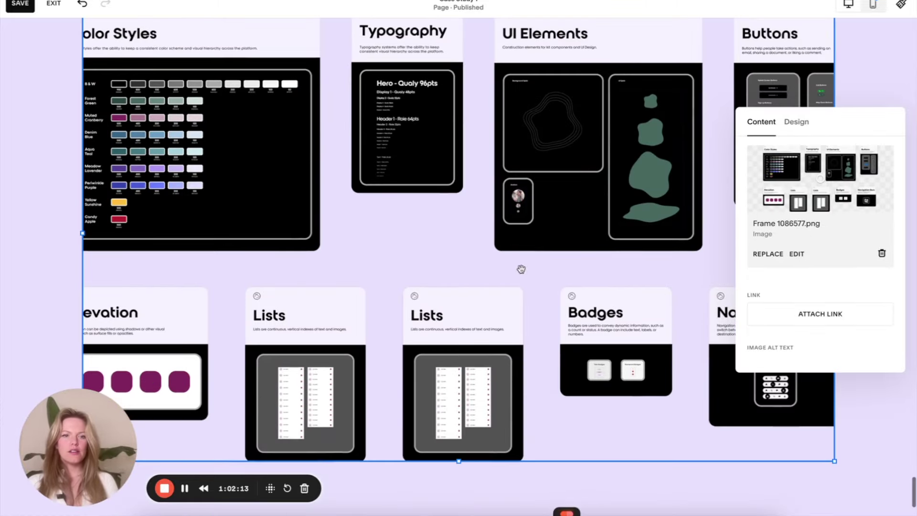
Compare the Fit and Fill display of the design system image, keep Fit, and deselect the image
{"action": "left_click", "coordinate": [797, 122]}
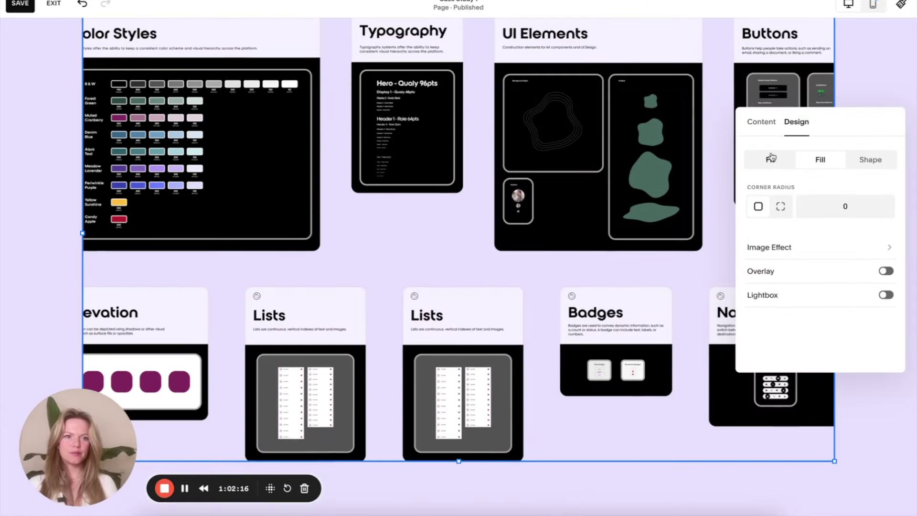
{"action": "left_click", "coordinate": [771, 159]}
{"action": "scroll", "coordinate": [545, 178], "scroll_direction": "down", "scroll_amount": 2}
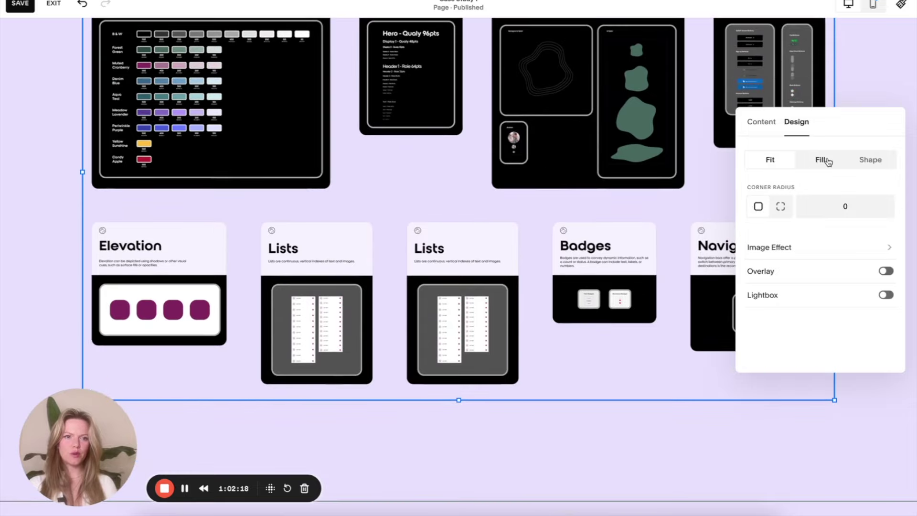
{"action": "left_click", "coordinate": [817, 159]}
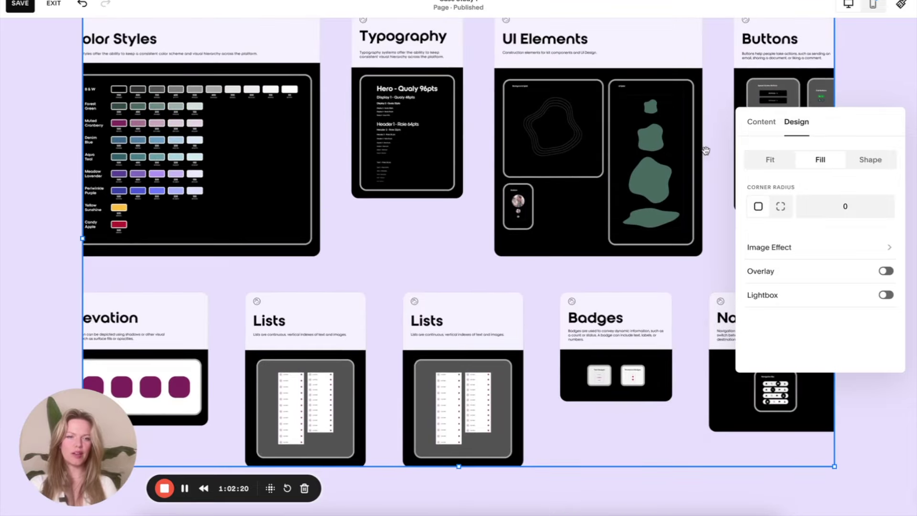
{"action": "left_click", "coordinate": [770, 161]}
{"action": "scroll", "coordinate": [554, 240], "scroll_direction": "down", "scroll_amount": 4}
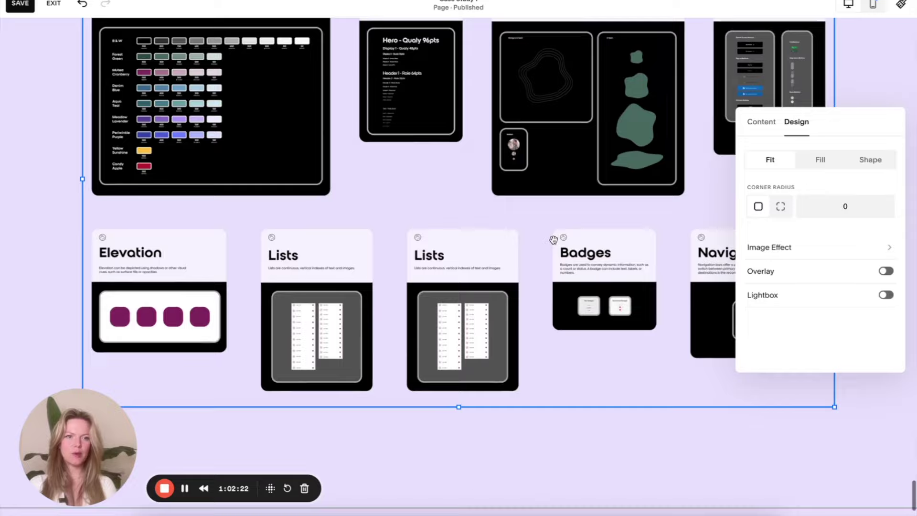
{"action": "left_click", "coordinate": [579, 386]}
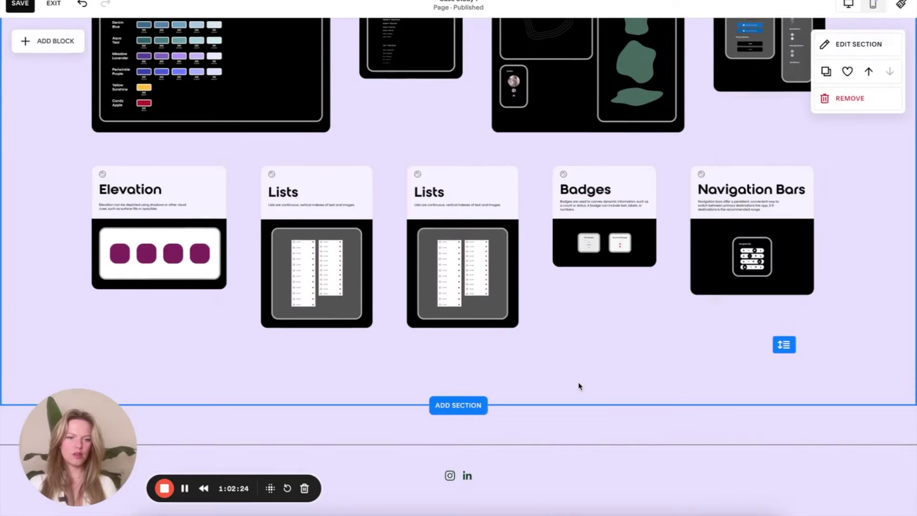
{"action": "left_click", "coordinate": [785, 344]}
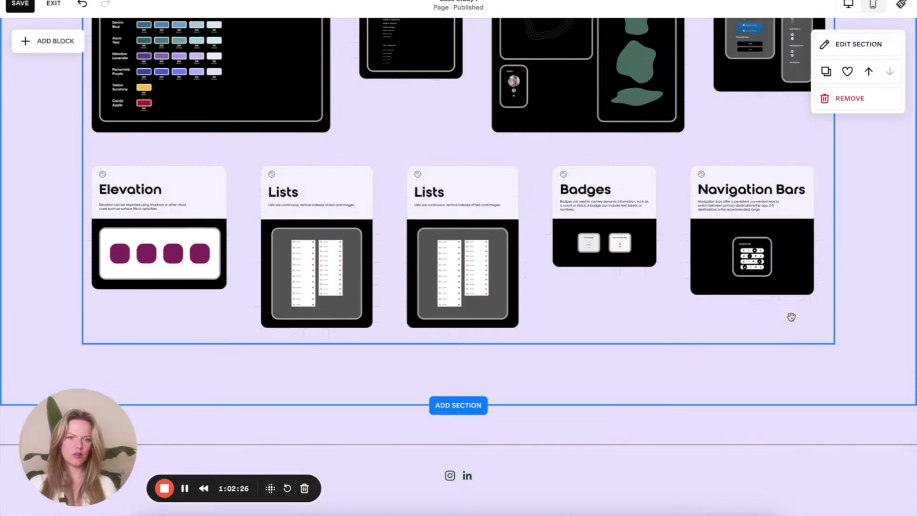